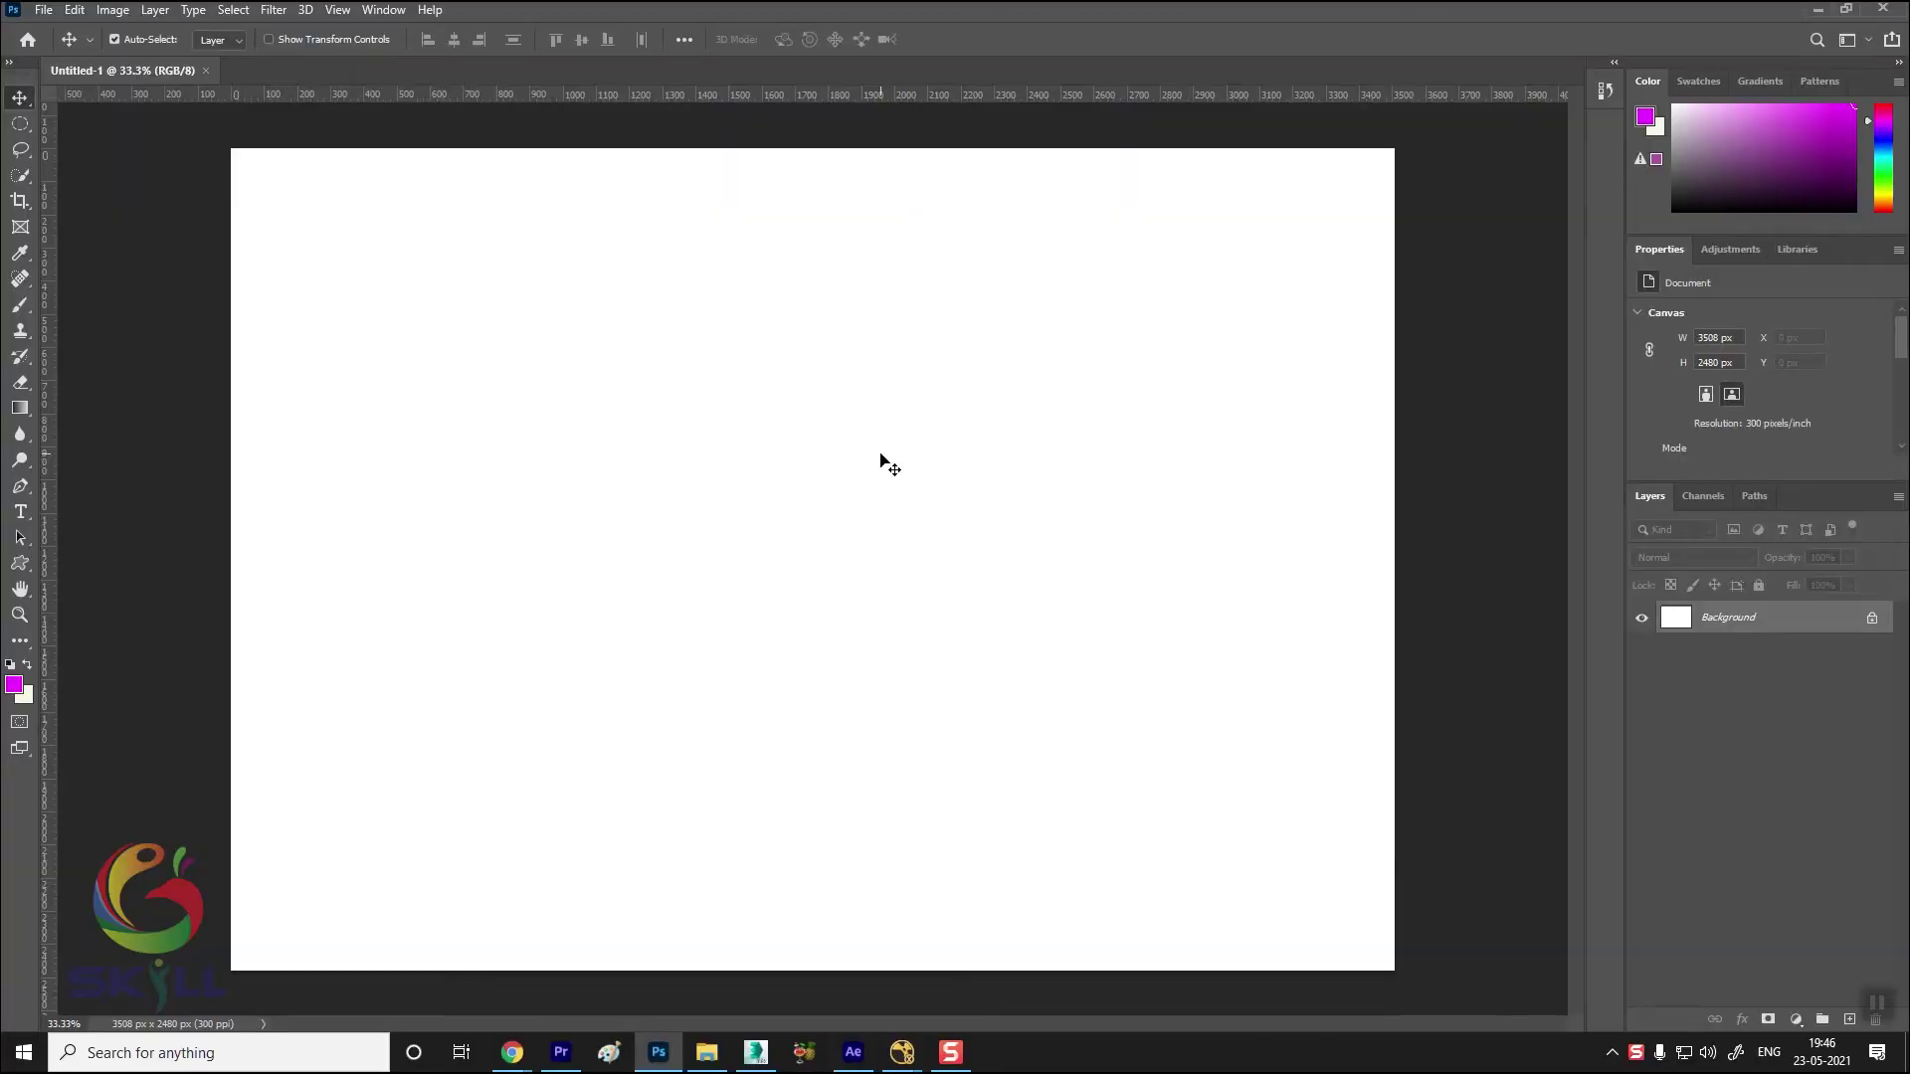
# Add a 'MOCKUP DESIGN' text layer on the white canvas
pyautogui.click(20, 487)
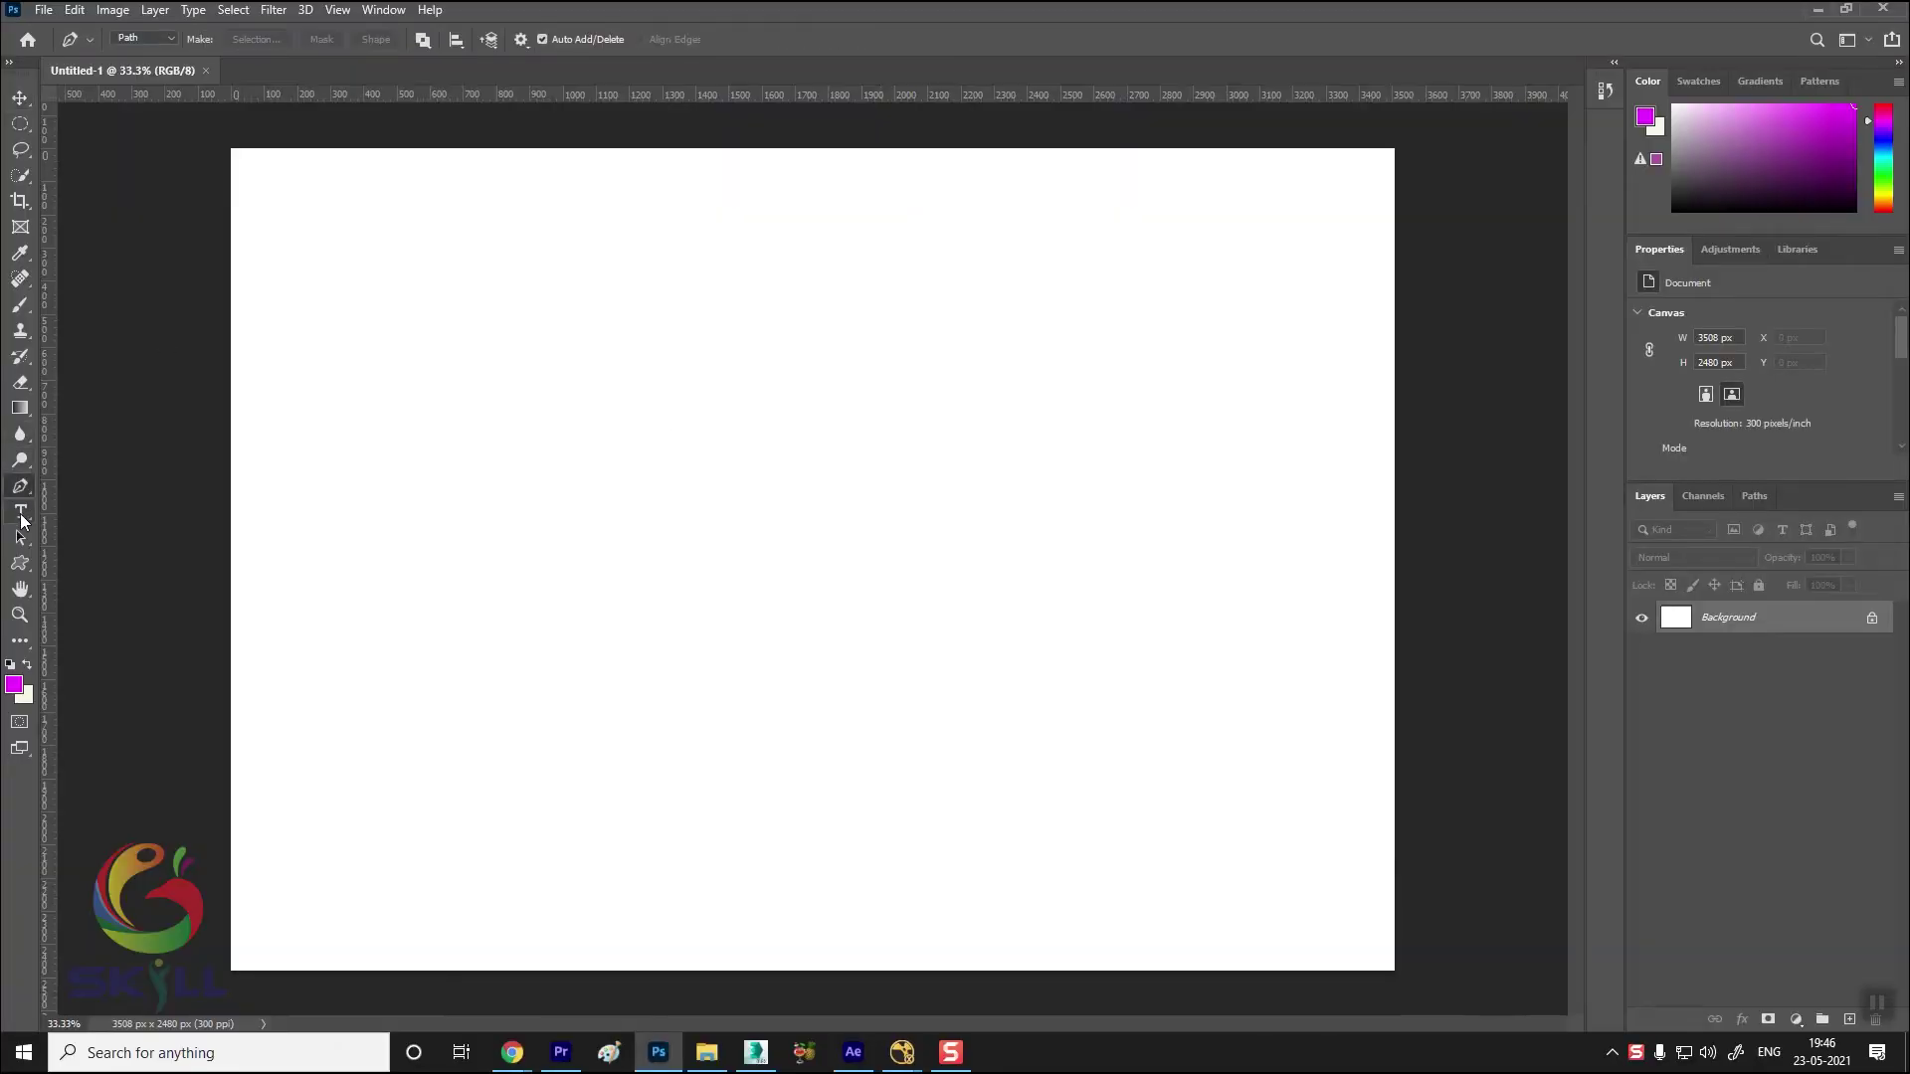
pyautogui.press('t')
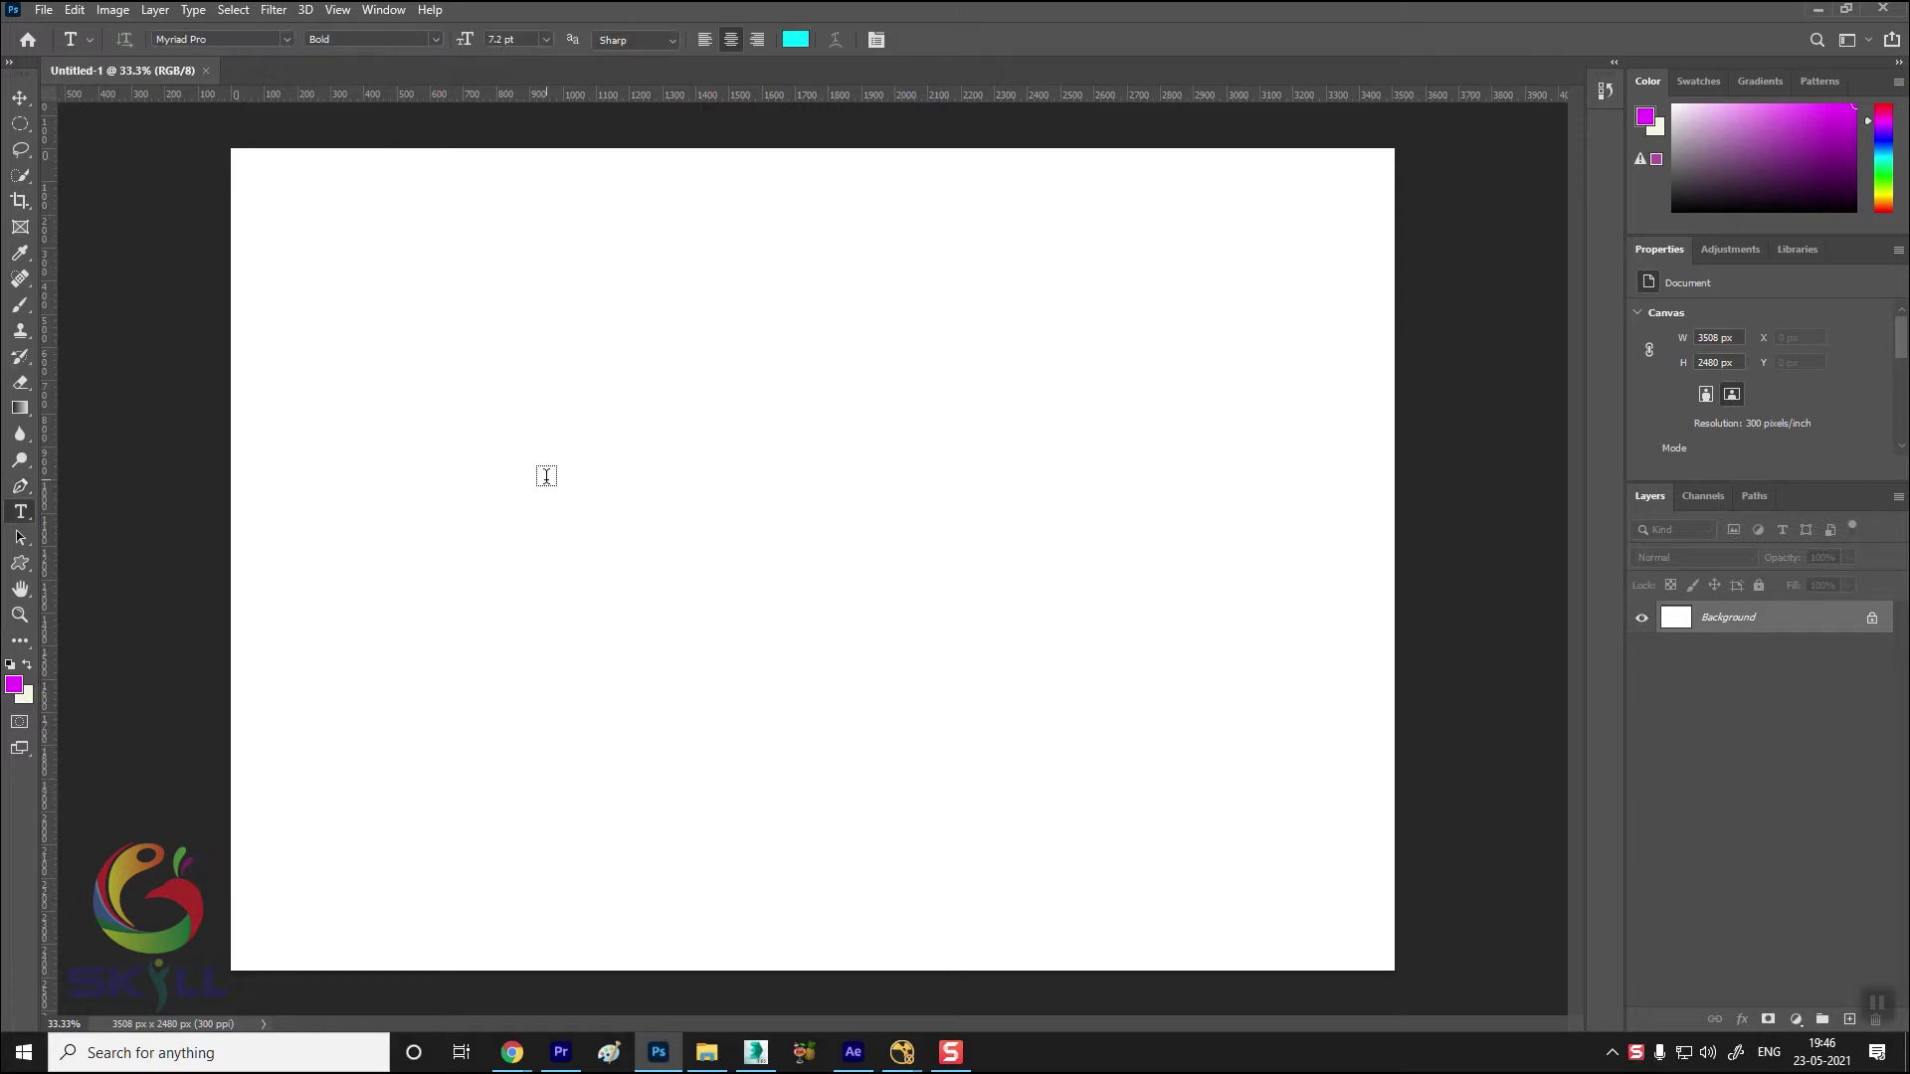
pyautogui.click(570, 465)
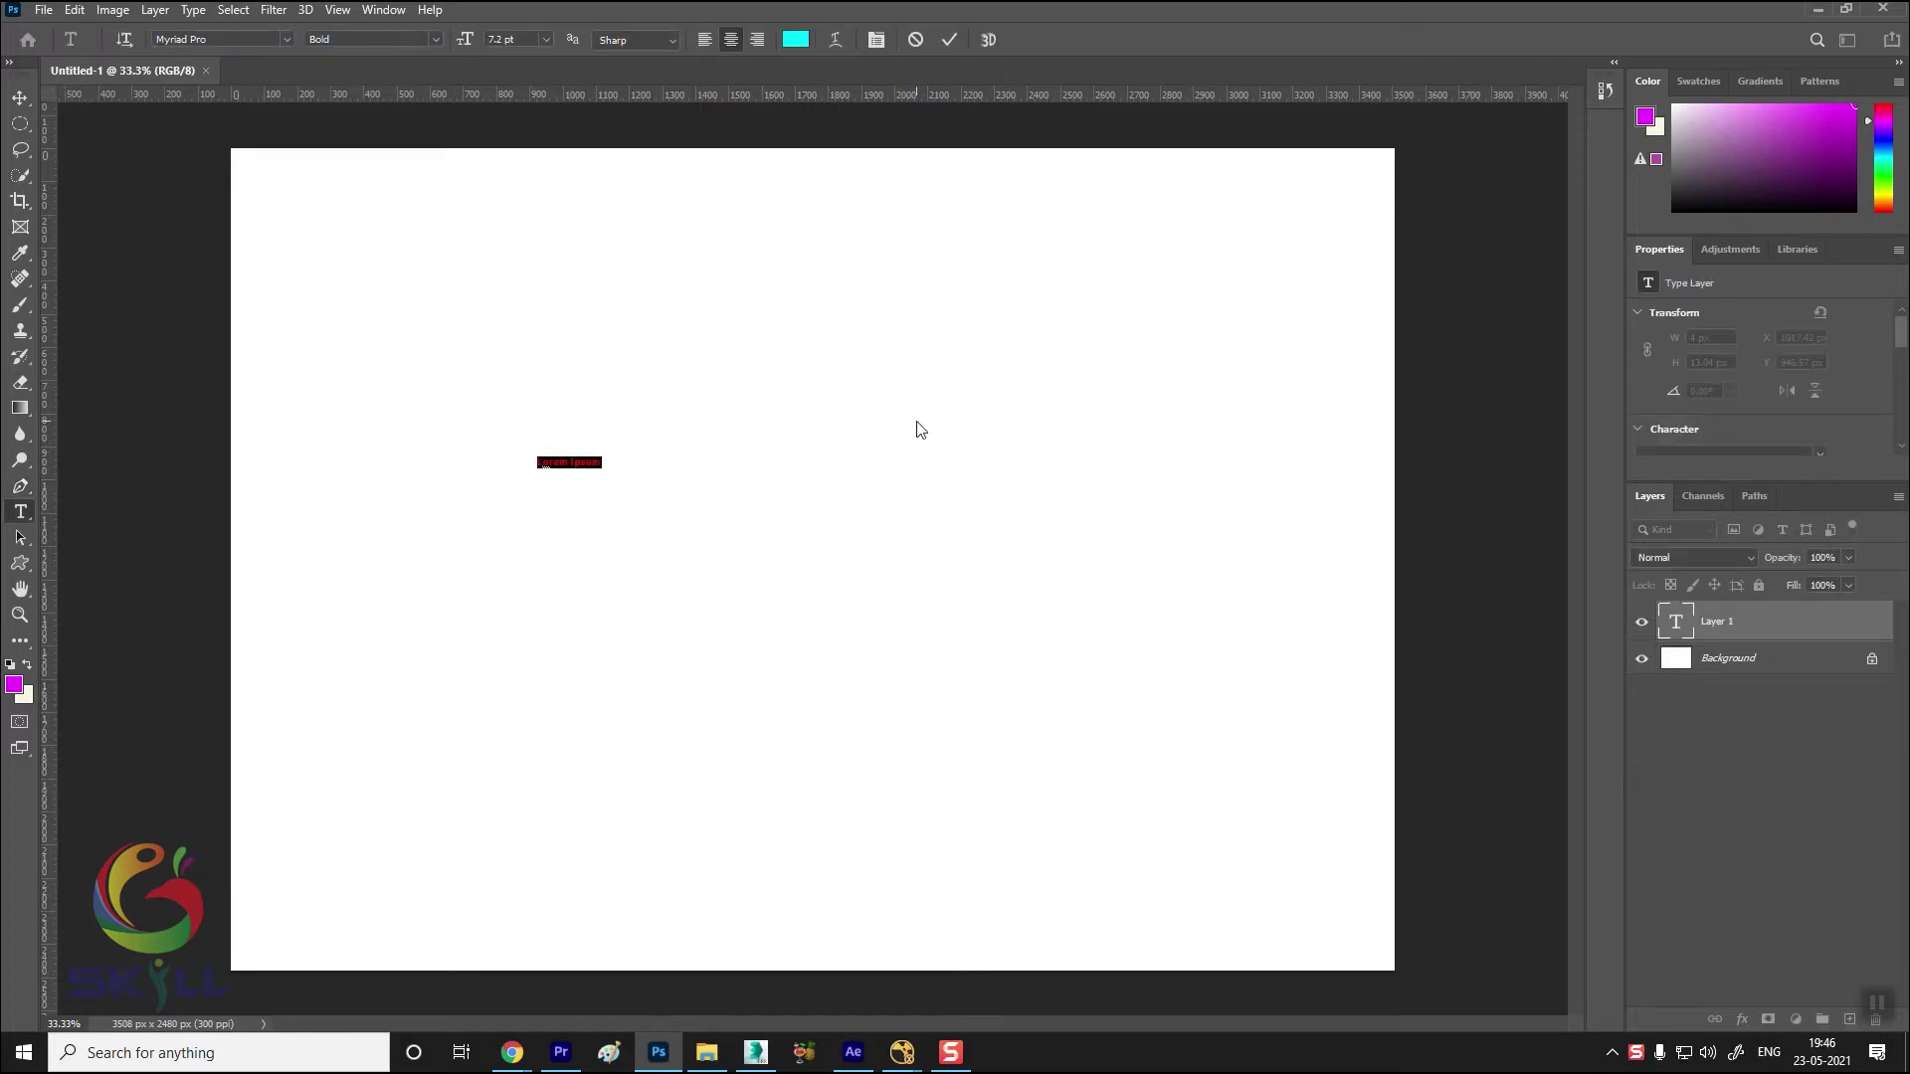
pyautogui.press('BackSpace')
pyautogui.write('DESIGN')
pyautogui.hotkey('ctrl', 'Return')
# Enlarge the MOCKUP DESIGN text and set its colour to black (000000)
pyautogui.hotkey('ctrl', 't')
pyautogui.moveTo(610, 467); pyautogui.dragTo(1049, 641)
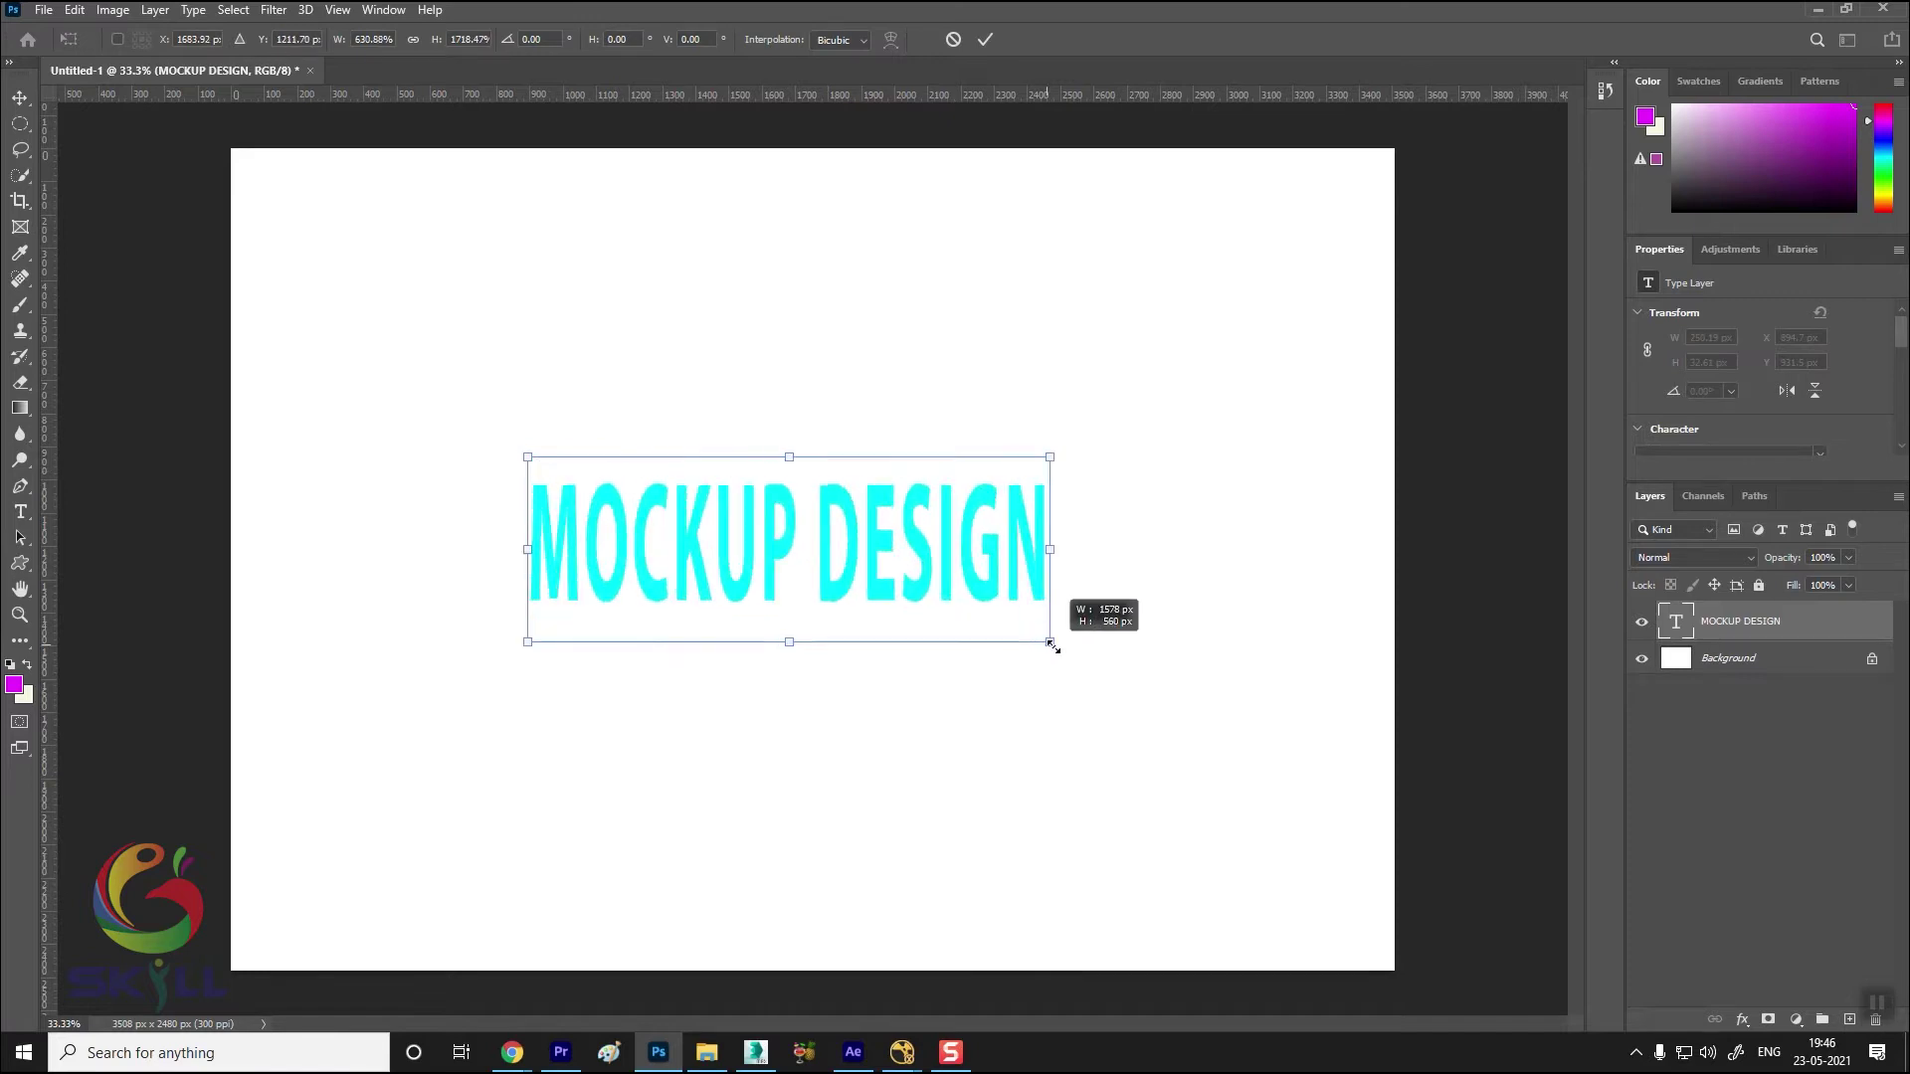
pyautogui.press('Return')
pyautogui.click(20, 511)
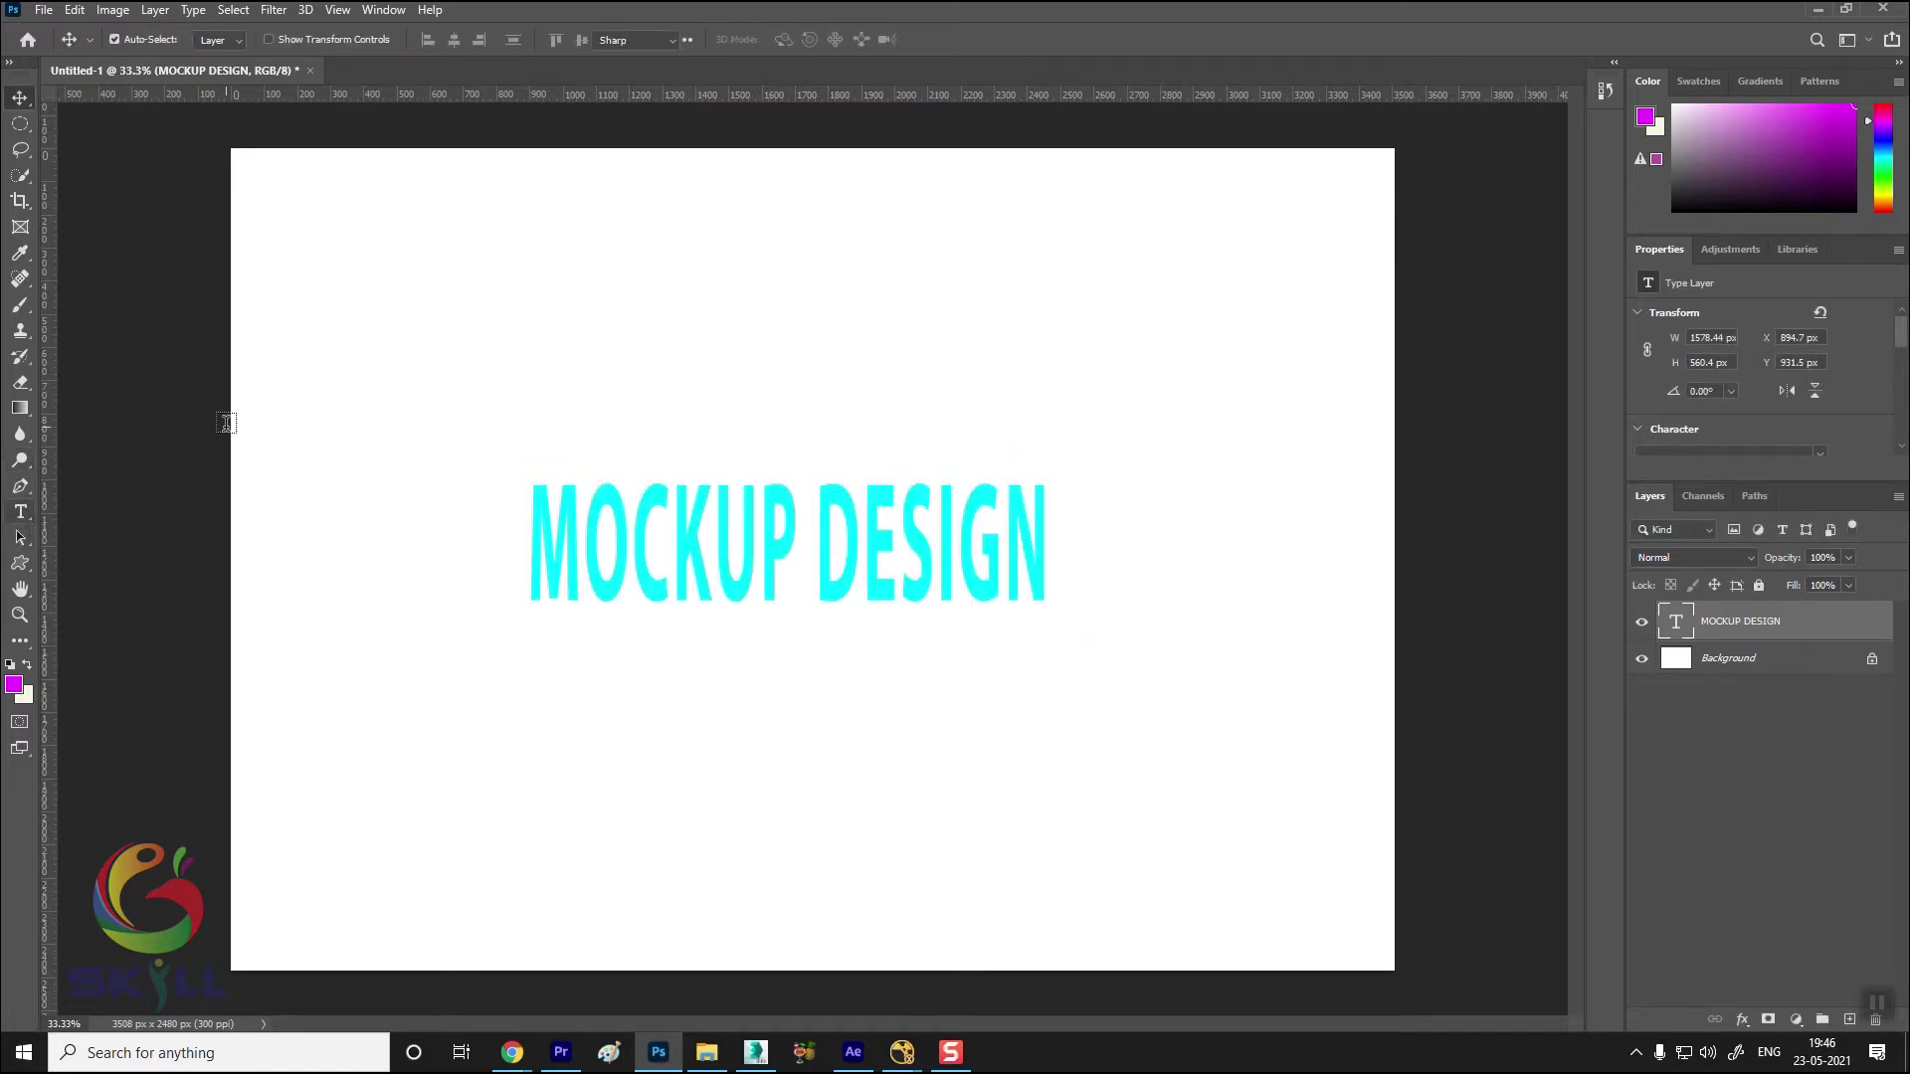
pyautogui.click(790, 40)
pyautogui.write('000000')
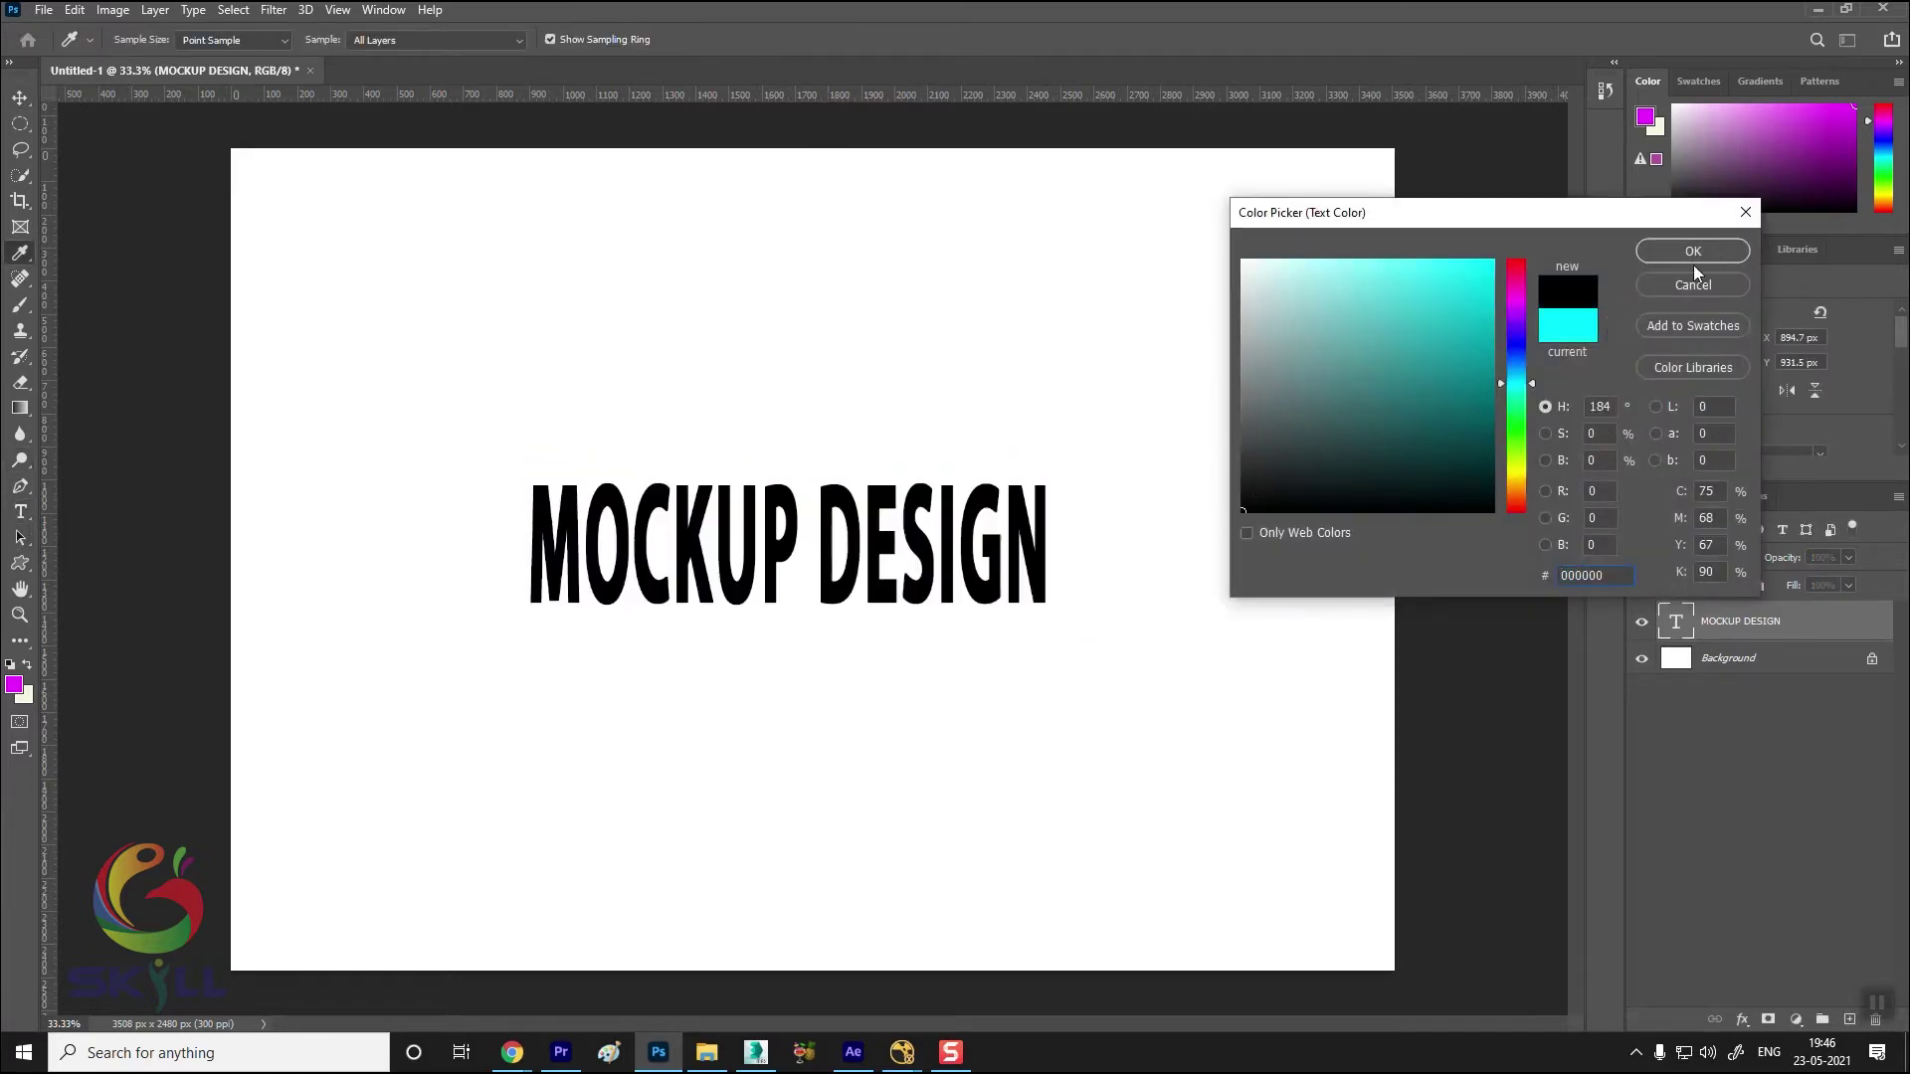
pyautogui.click(1693, 250)
# Move the text up to the upper middle of the canvas and commit a transform
pyautogui.press('v')
pyautogui.moveTo(801, 601); pyautogui.dragTo(800, 488)
pyautogui.hotkey('ctrl', 't')
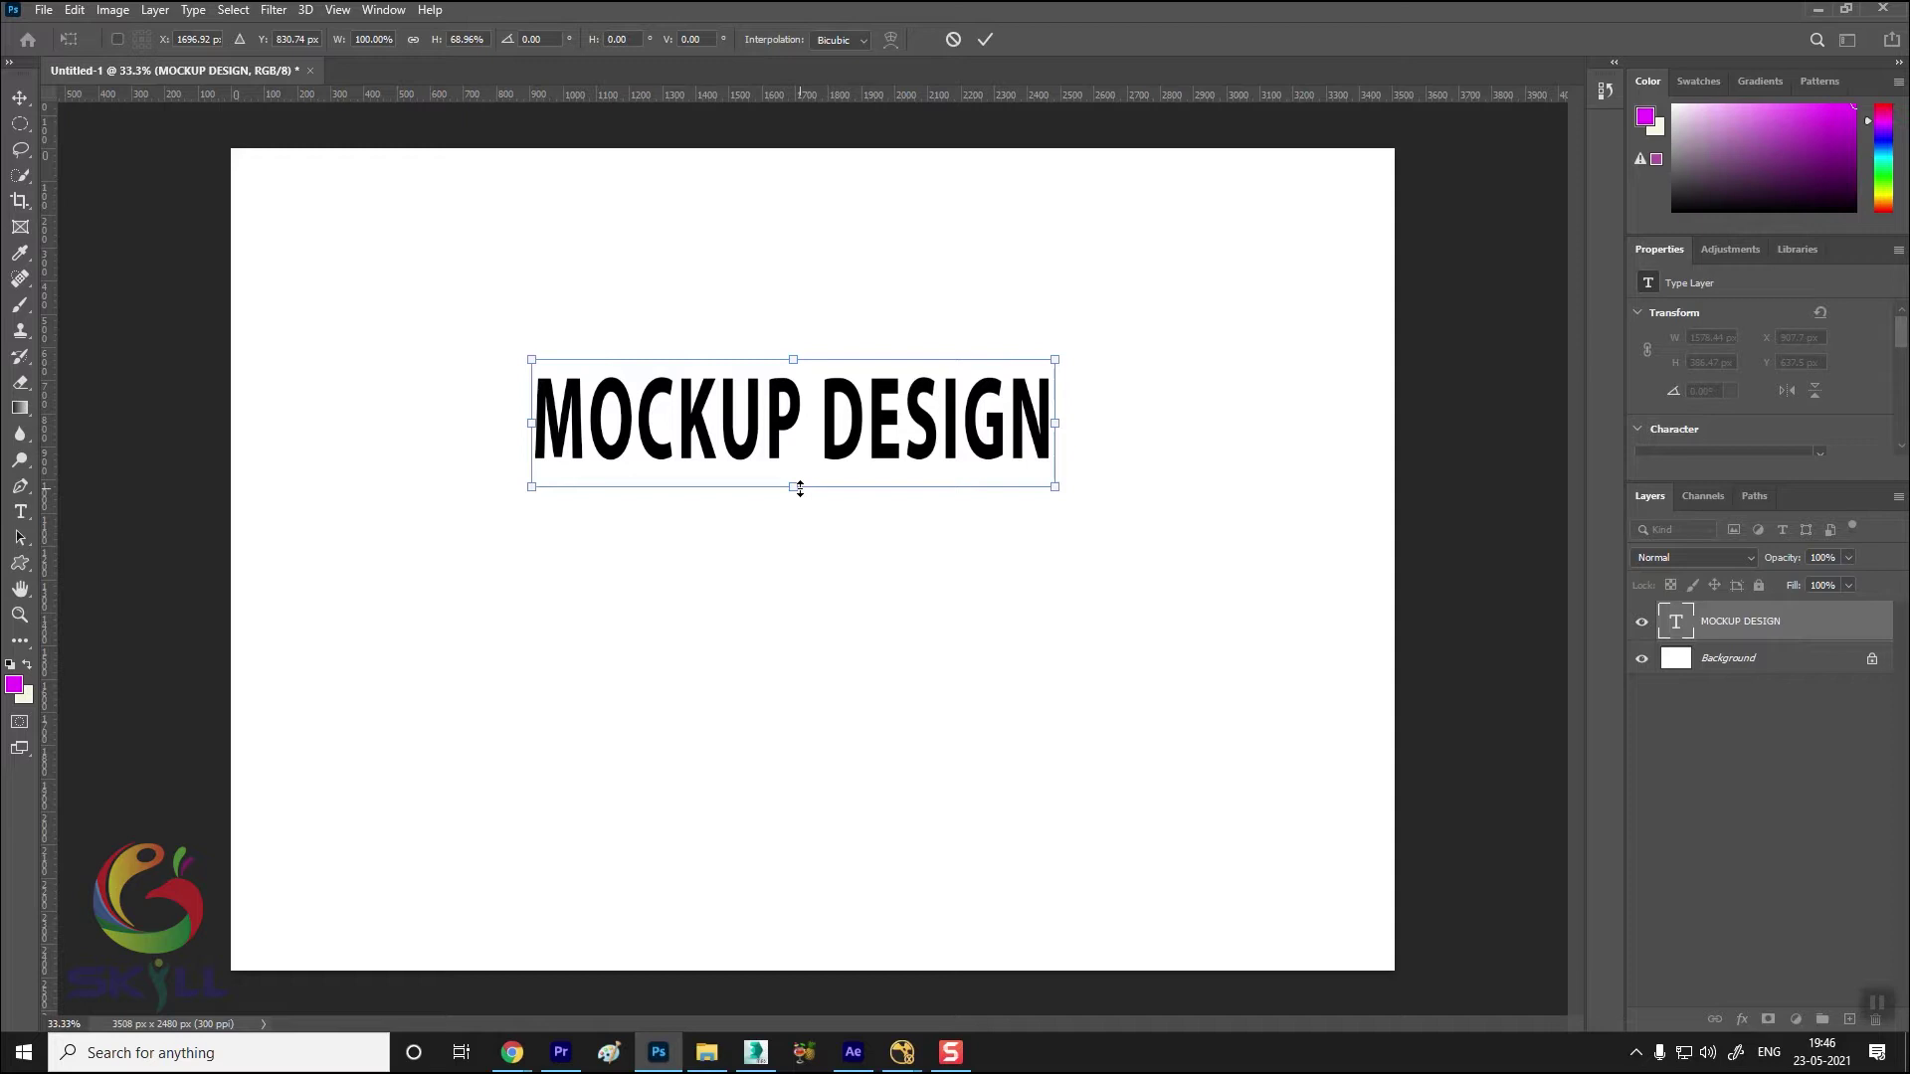
pyautogui.press('Return')
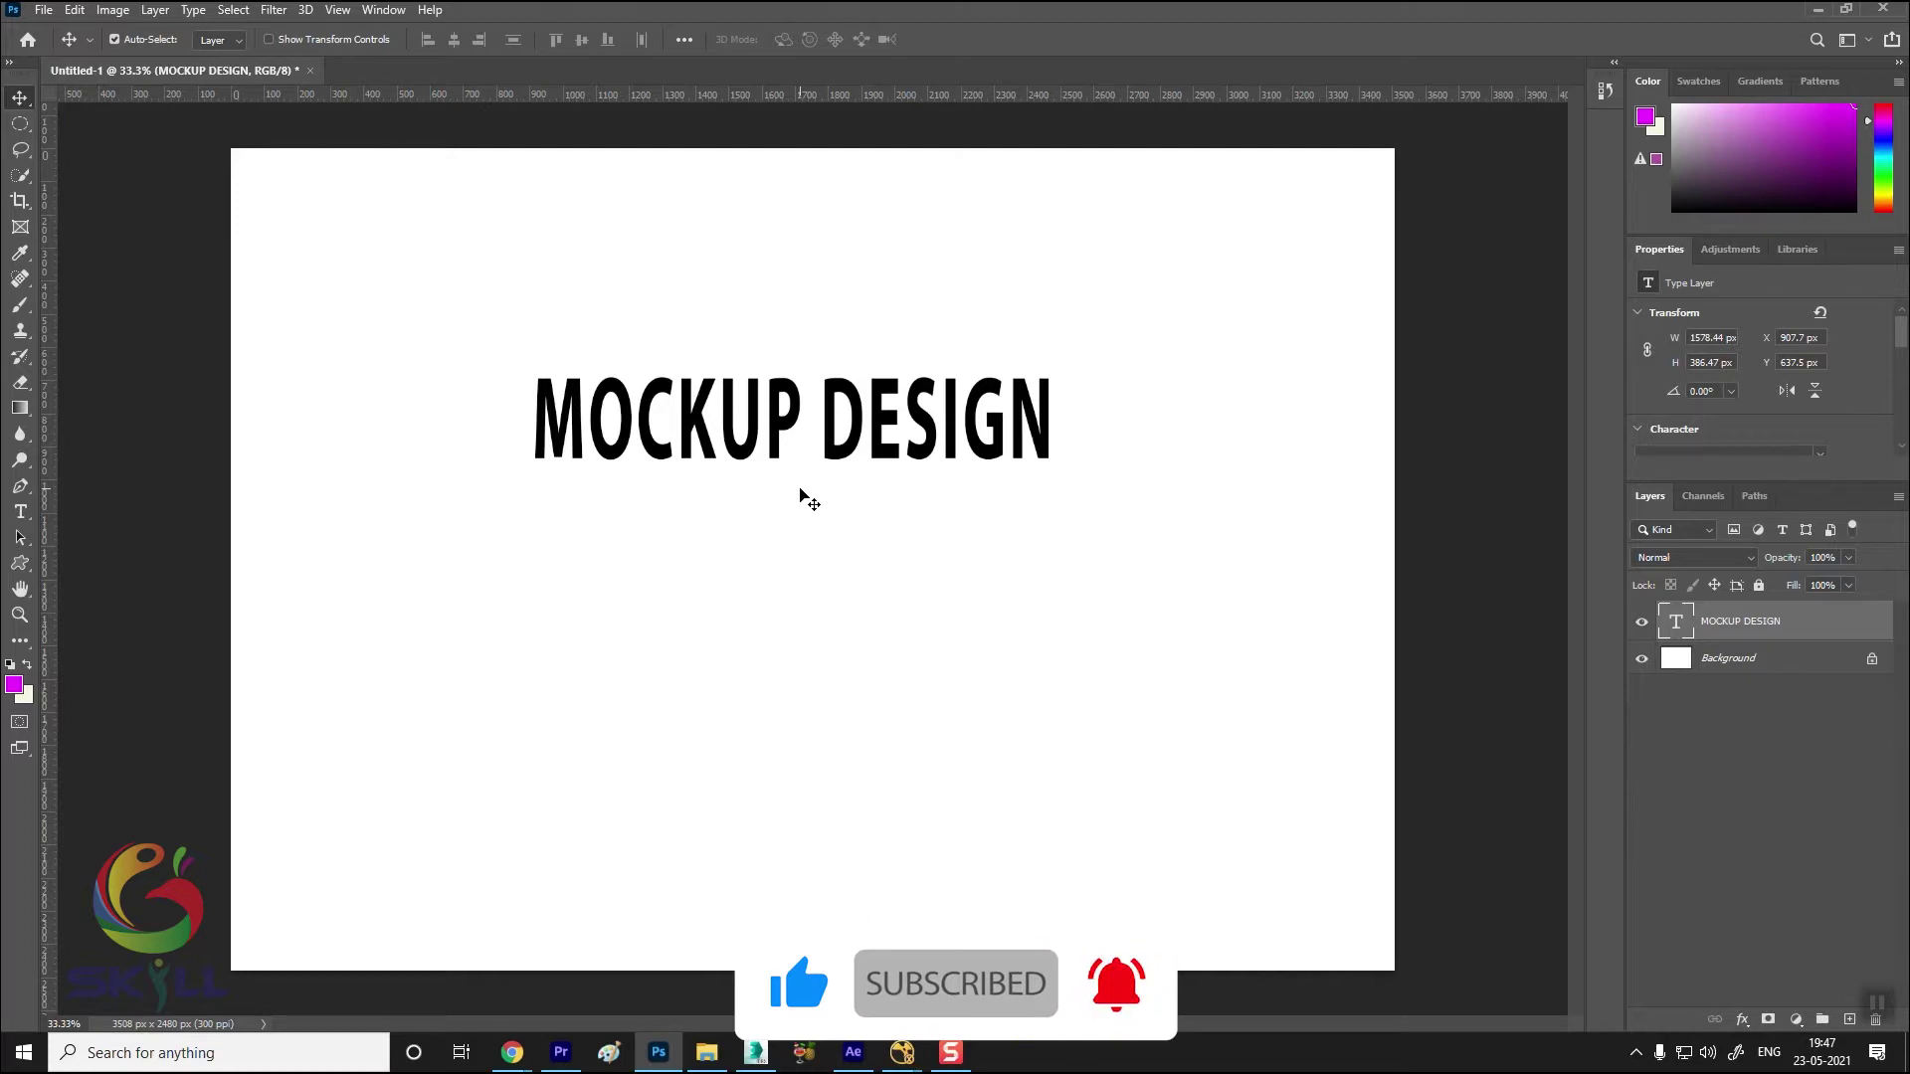
# Open Presentation 2.psd from the PHOTOSHOP_11.03.21 folder
pyautogui.click(44, 10)
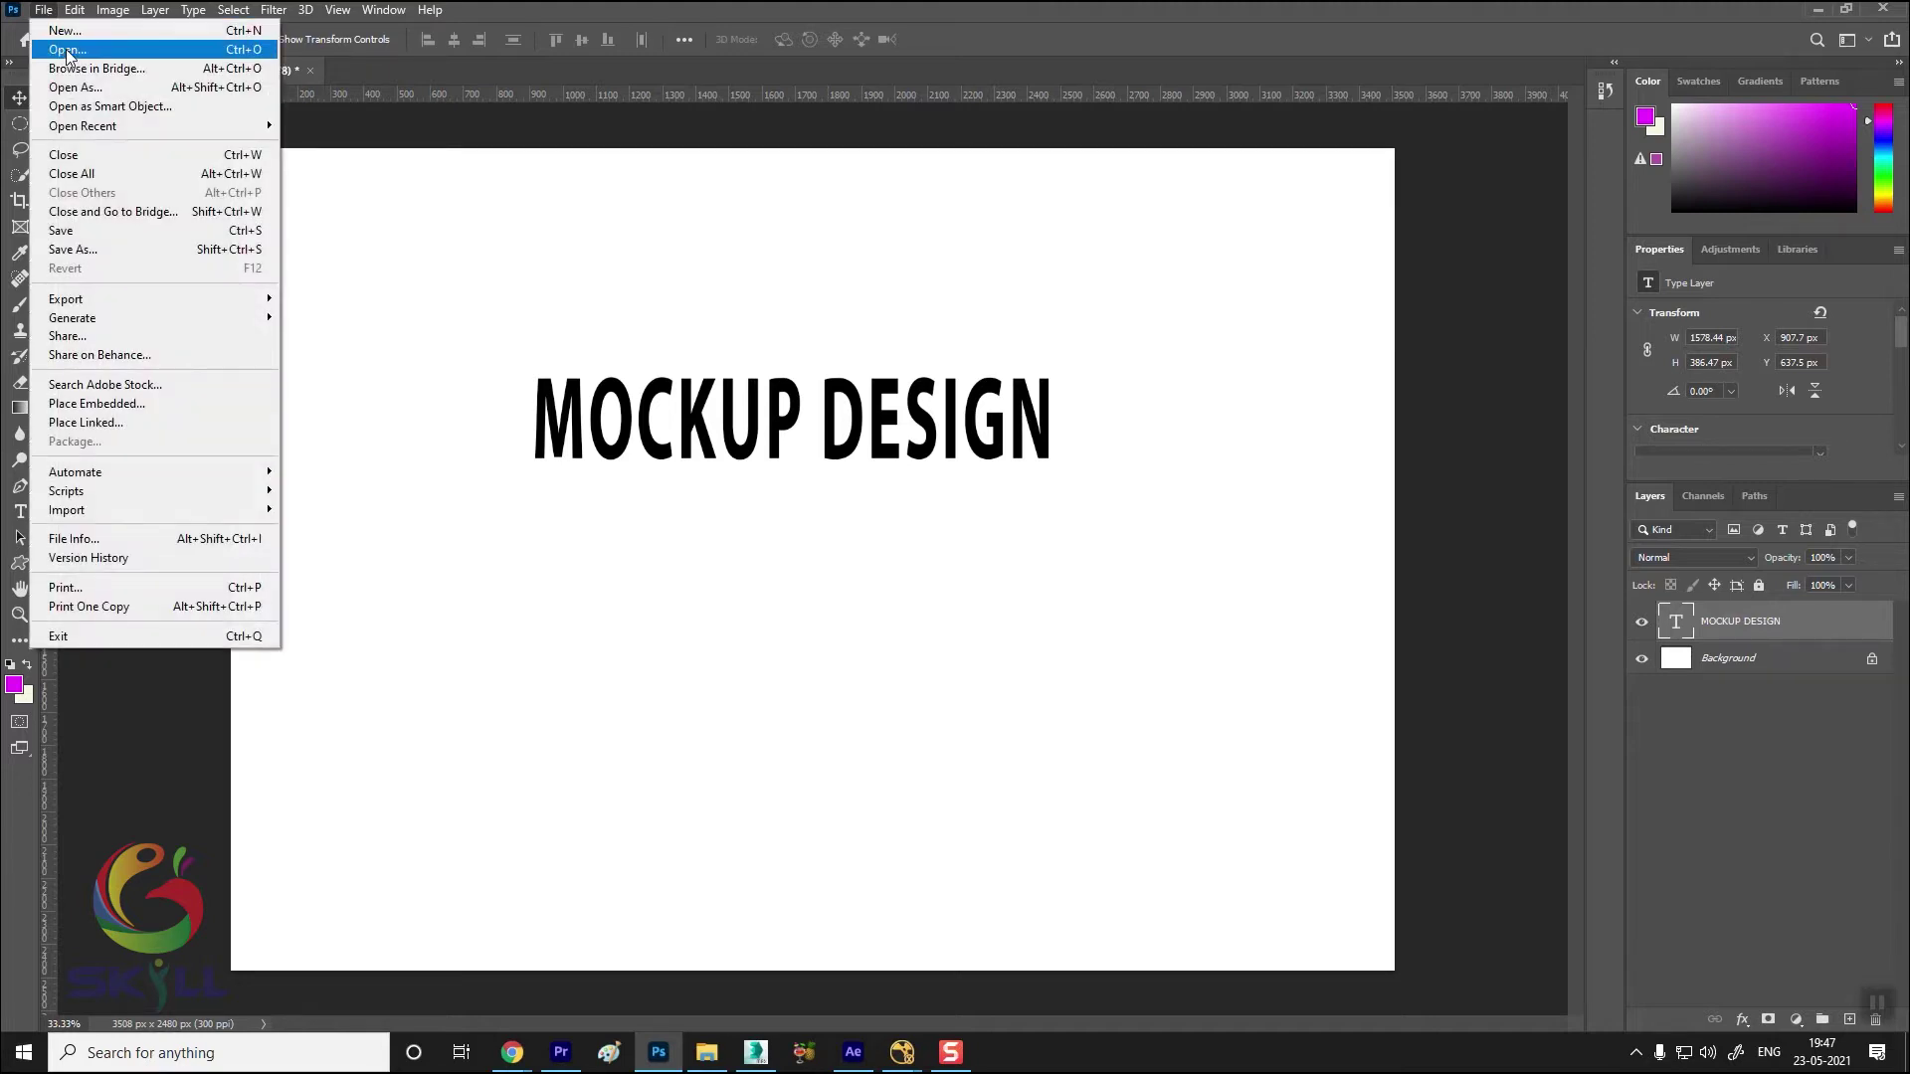
pyautogui.click(68, 49)
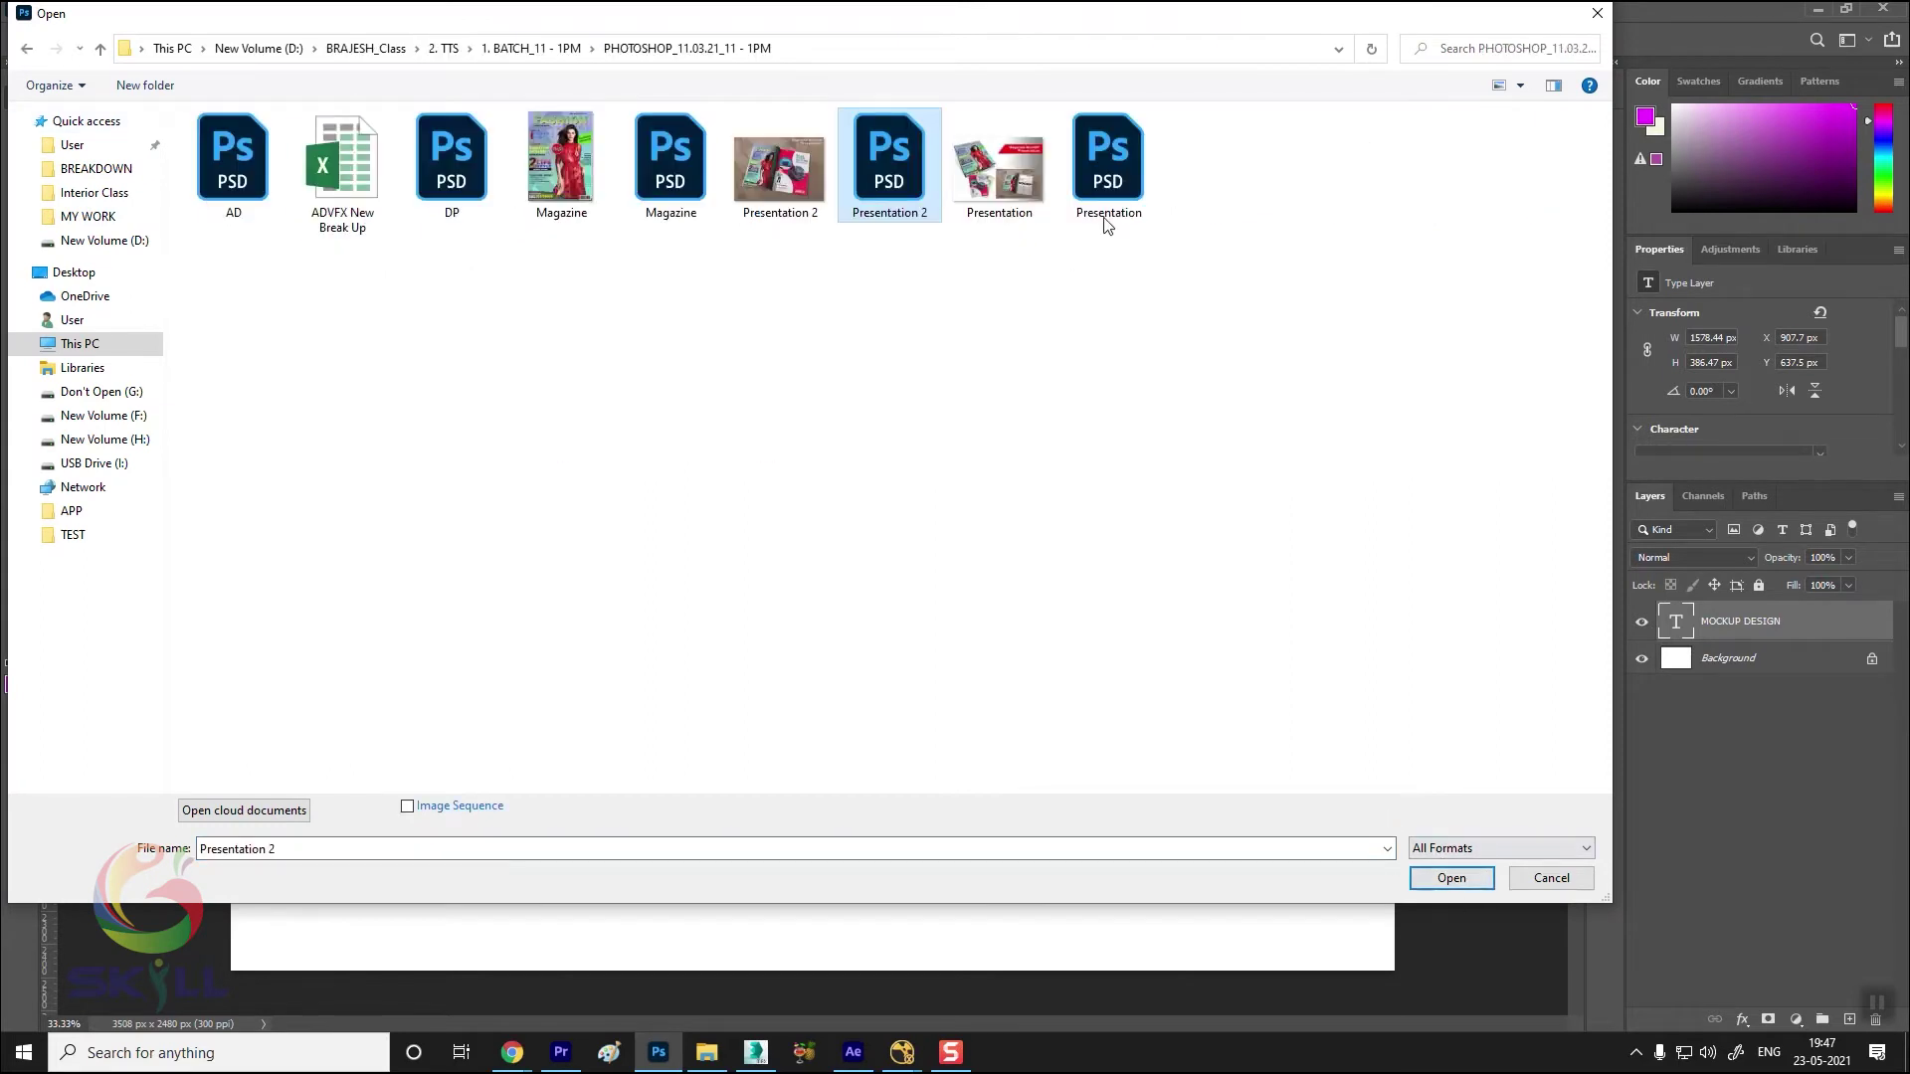
pyautogui.click(1106, 221)
pyautogui.doubleClick(880, 194)
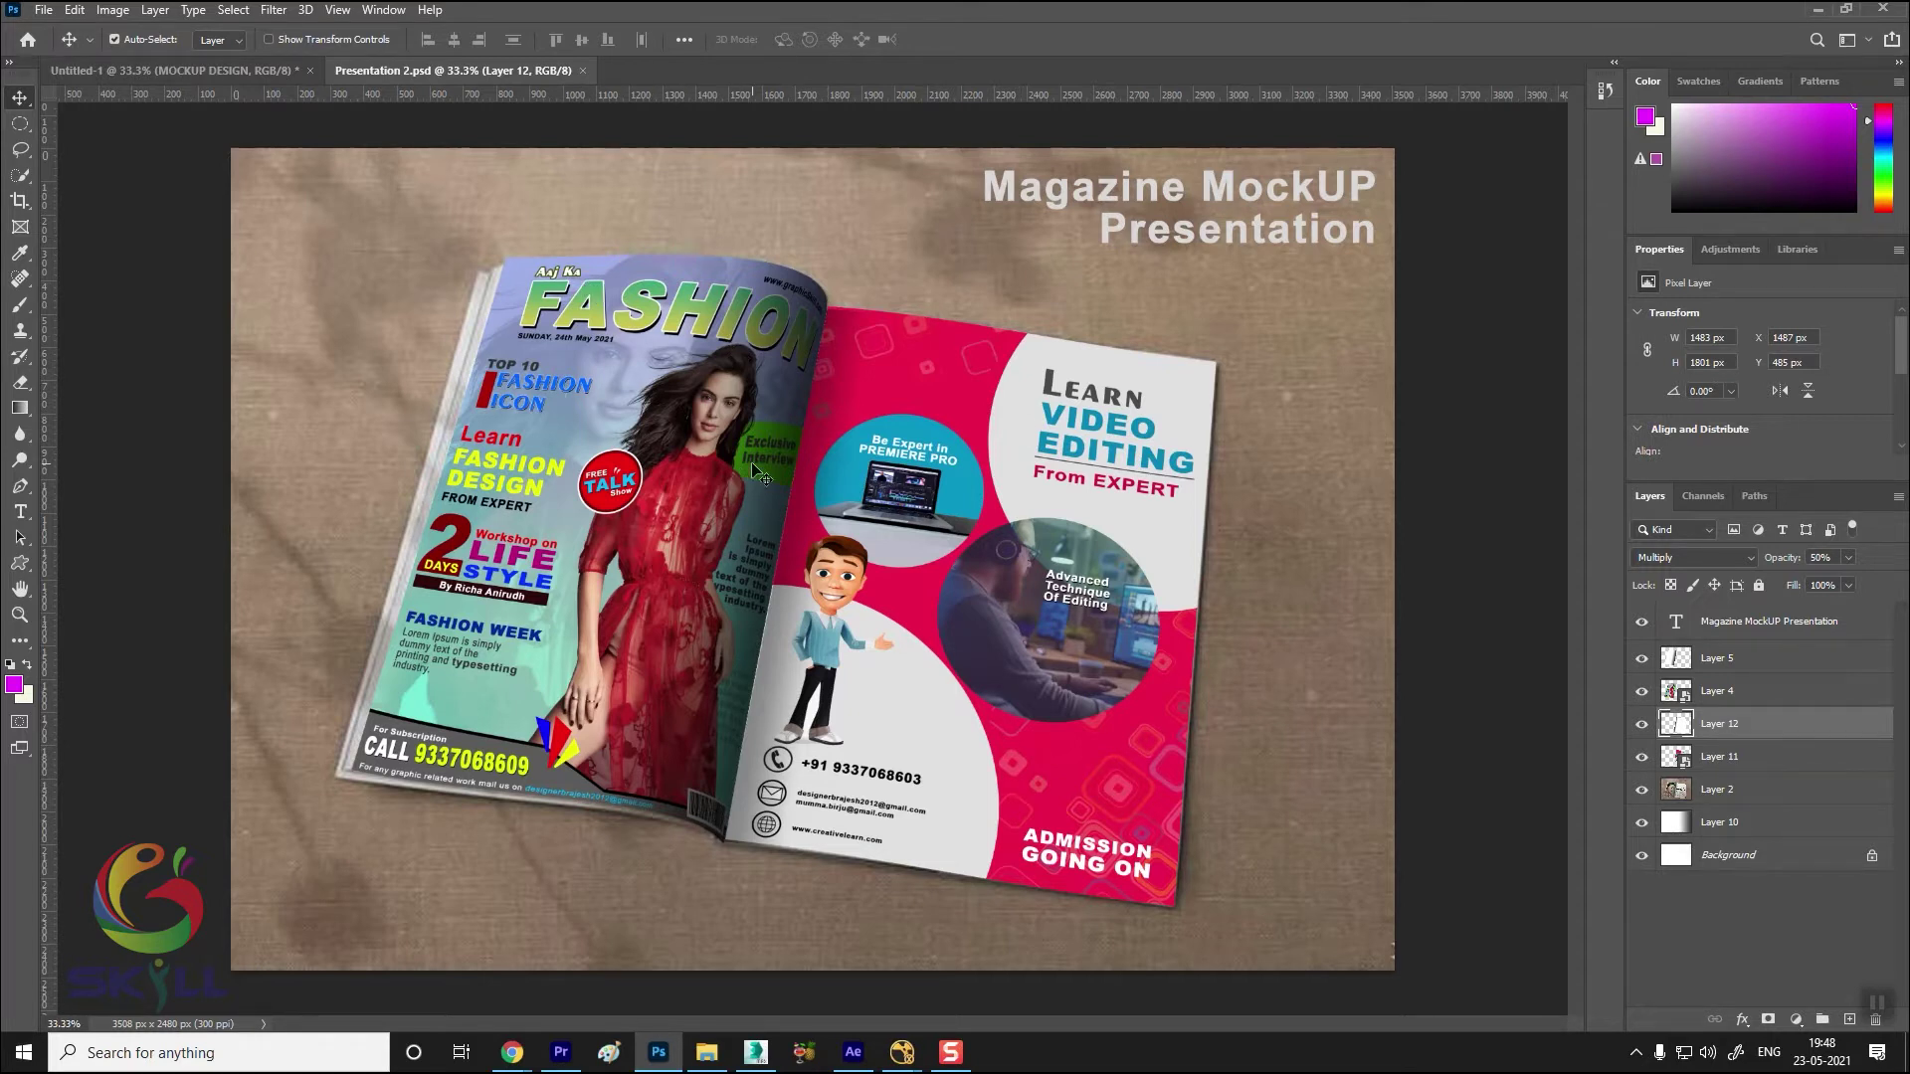
pyautogui.click(1641, 690)
pyautogui.click(1642, 756)
pyautogui.click(1642, 723)
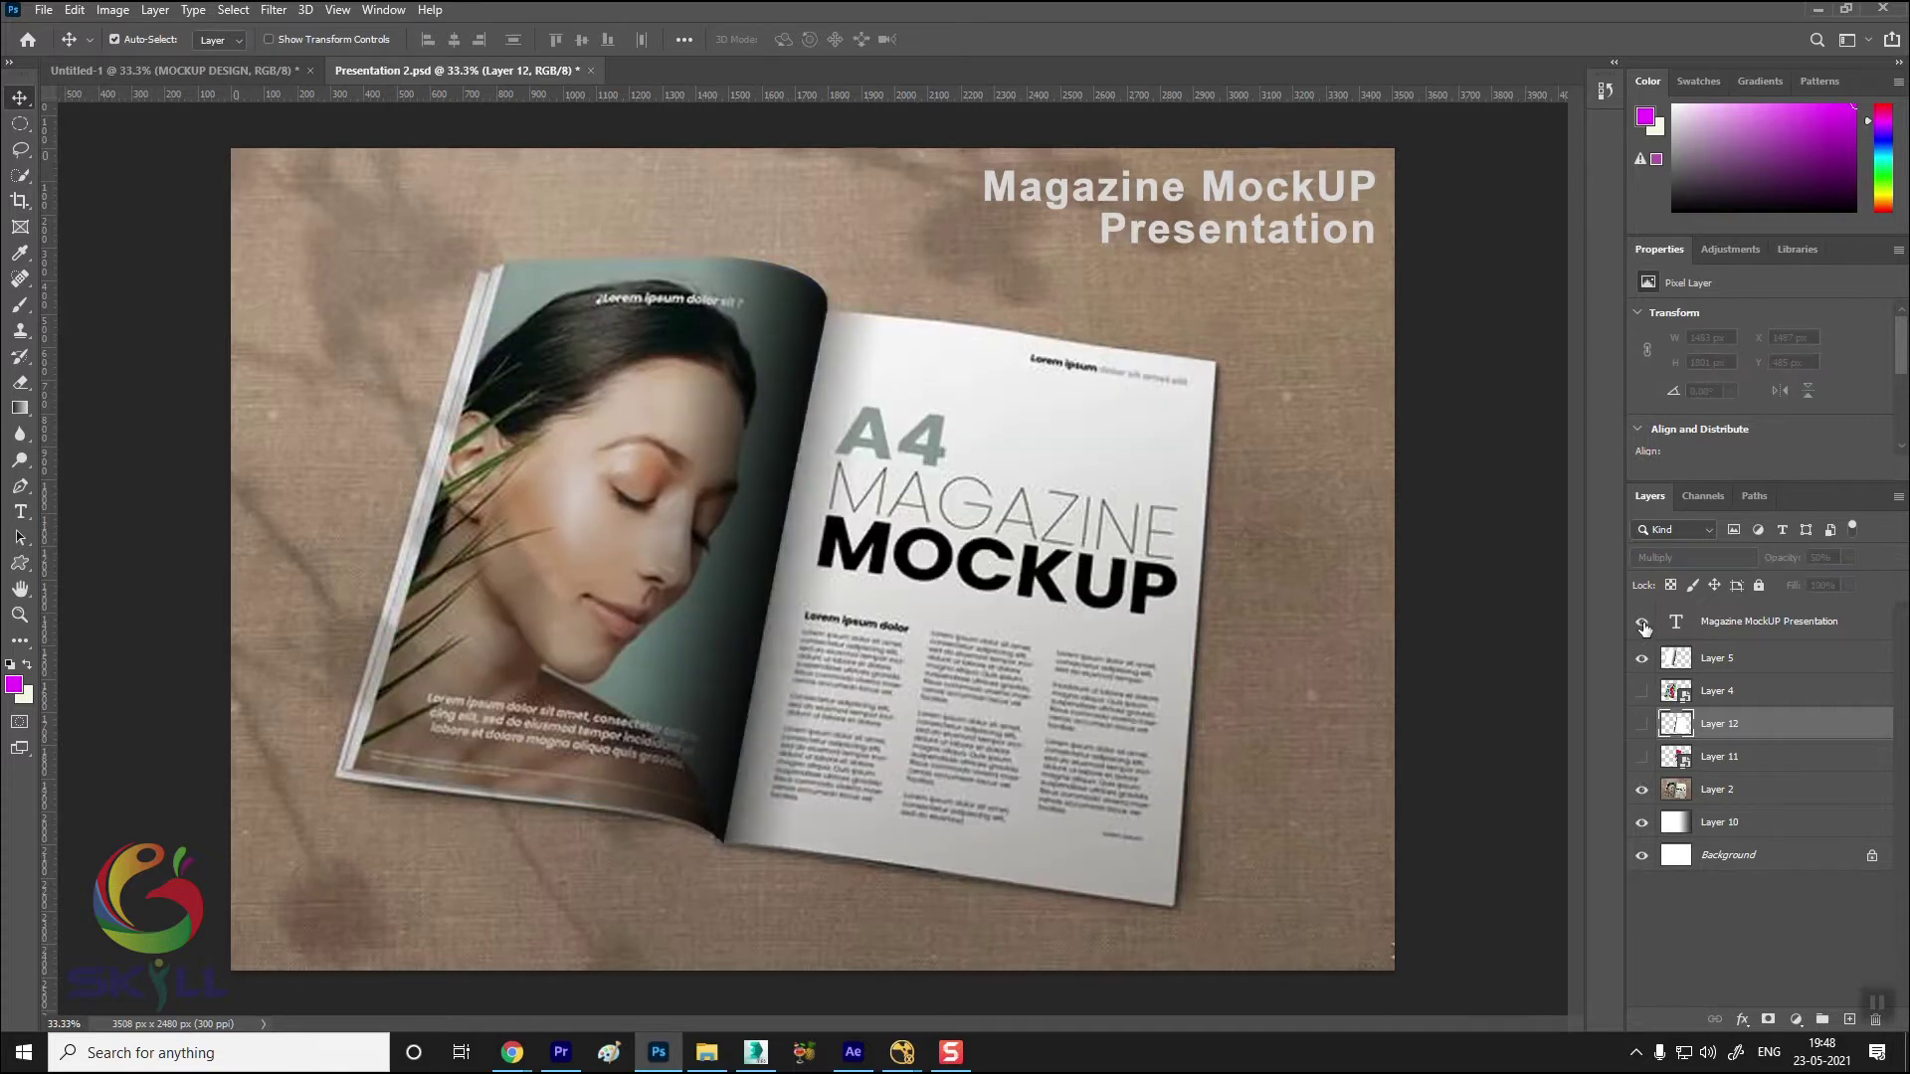
pyautogui.click(1642, 622)
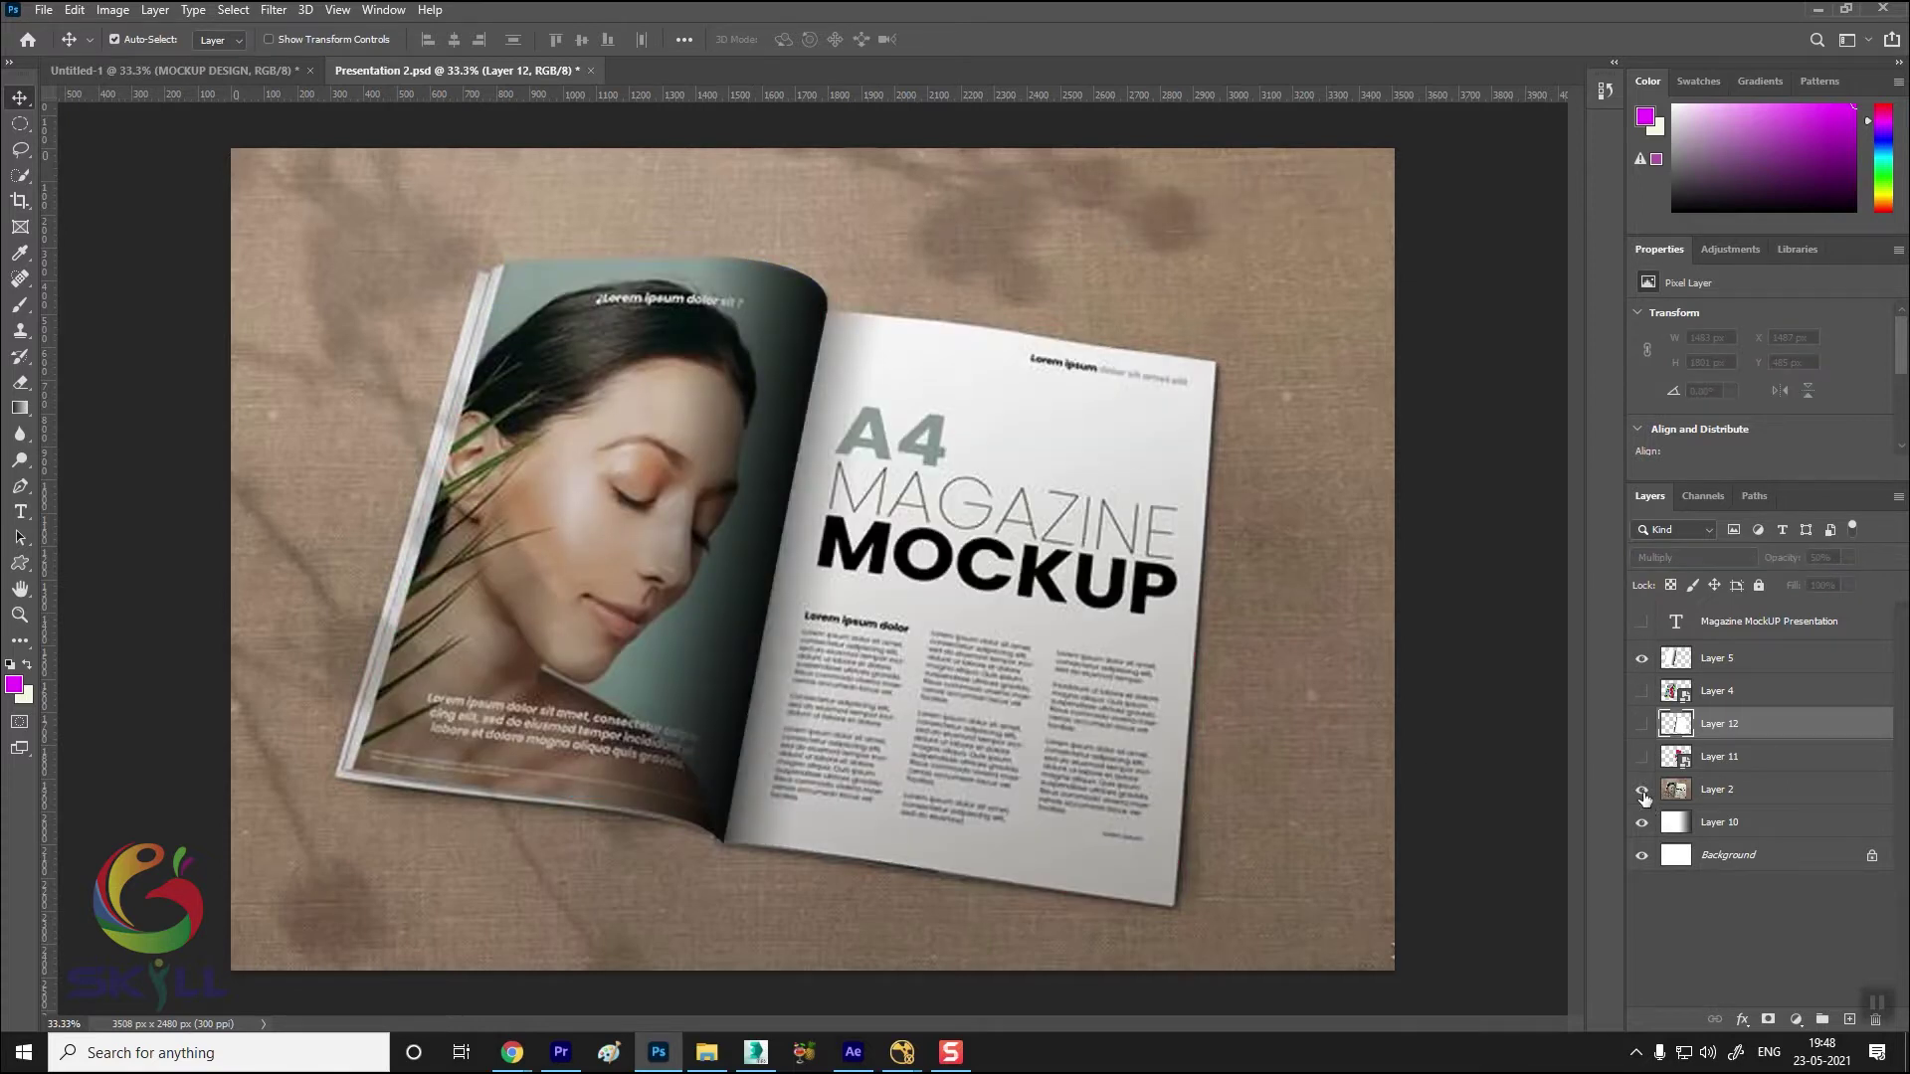
pyautogui.click(1642, 790)
pyautogui.click(1642, 790)
pyautogui.click(1641, 657)
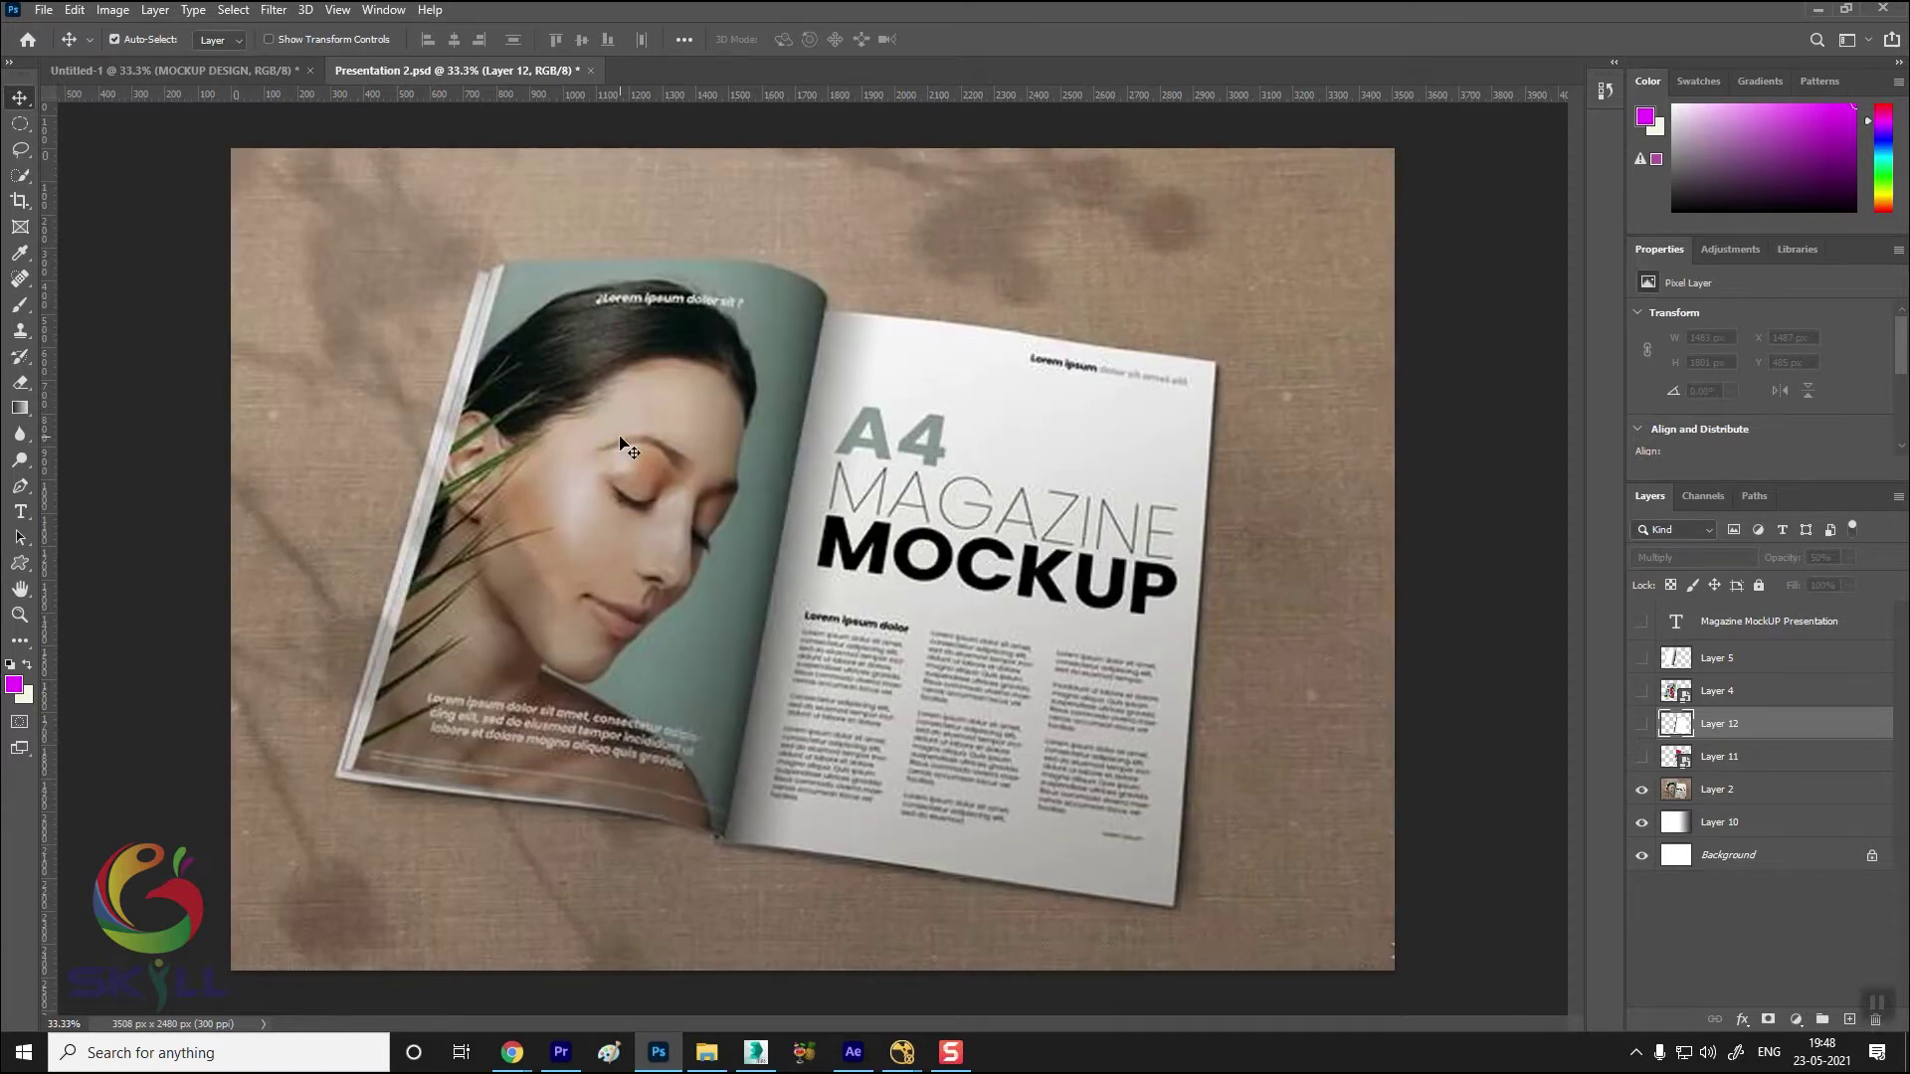
pyautogui.click(1643, 756)
pyautogui.click(1642, 723)
pyautogui.click(1641, 691)
pyautogui.click(1641, 658)
pyautogui.click(1641, 620)
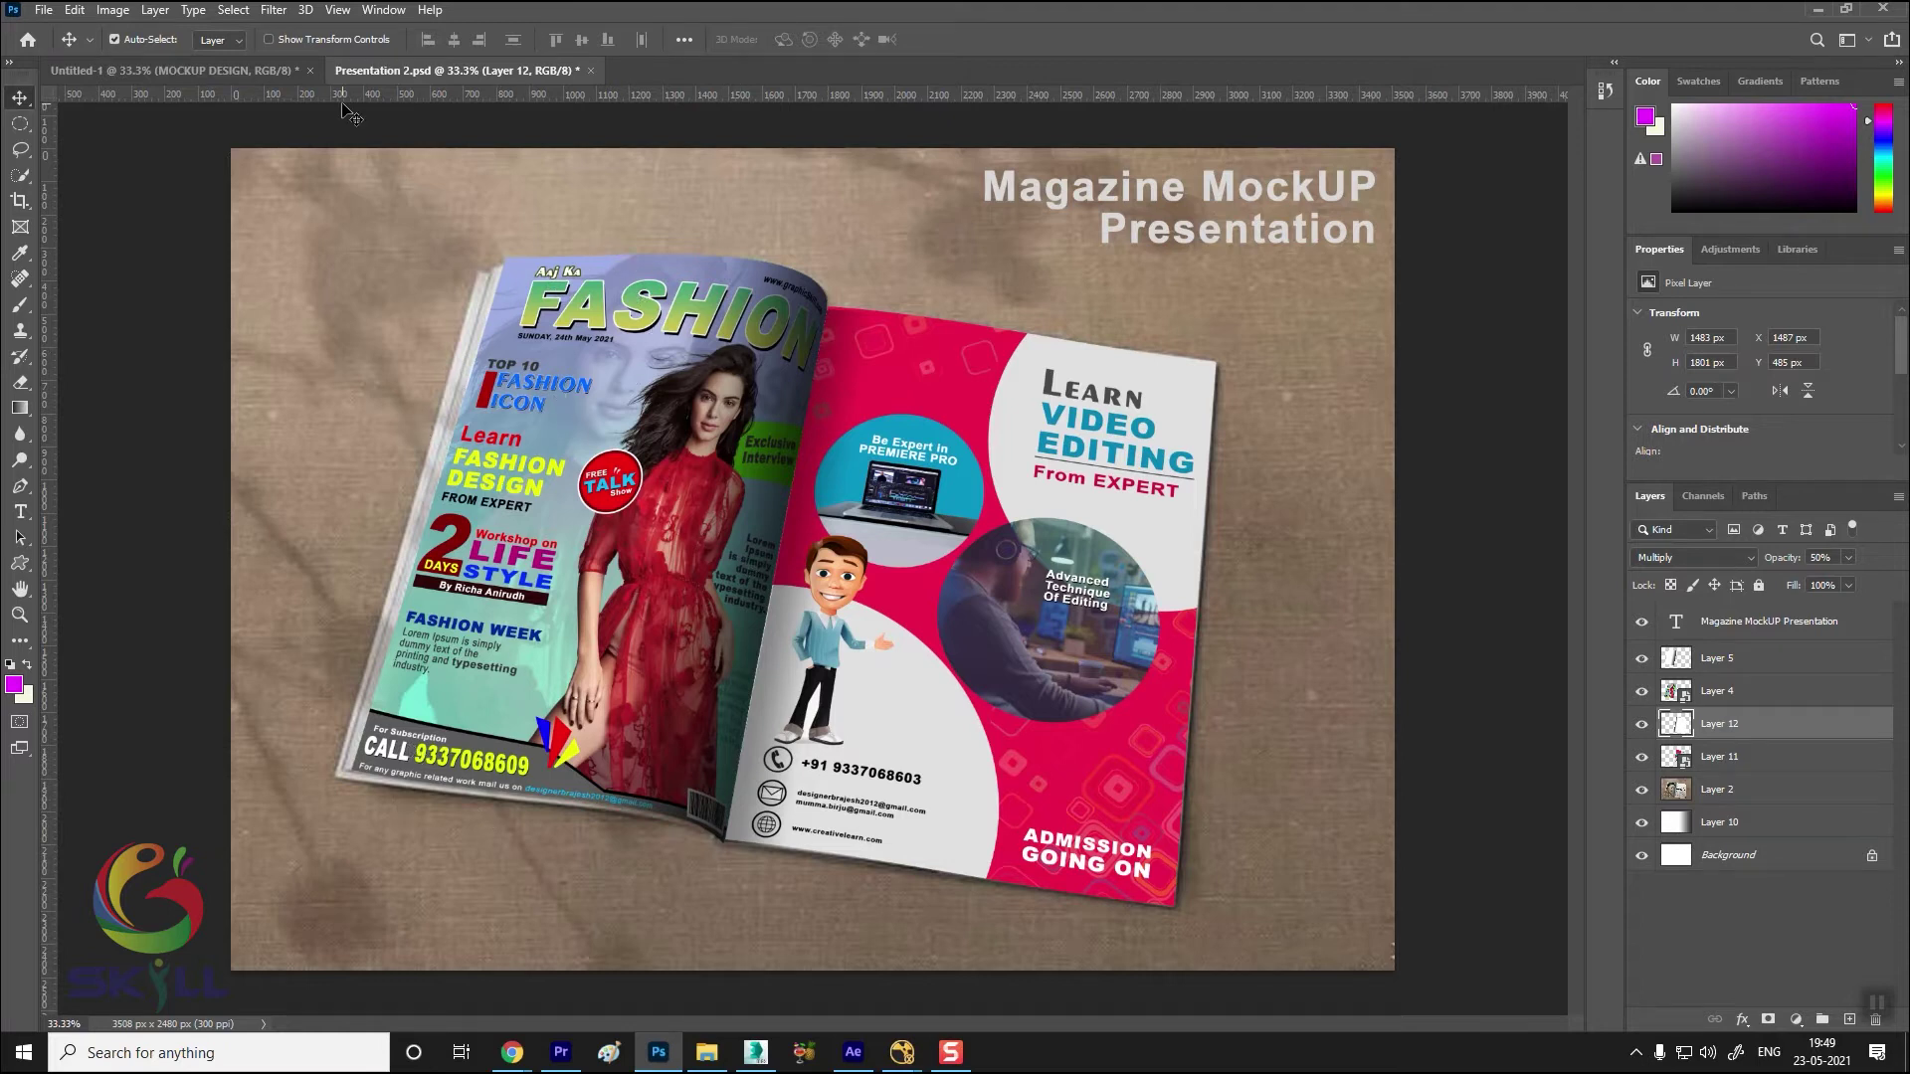
# Browse through the class folders and open the Cartoon-01 image
pyautogui.click(44, 10)
pyautogui.click(55, 55)
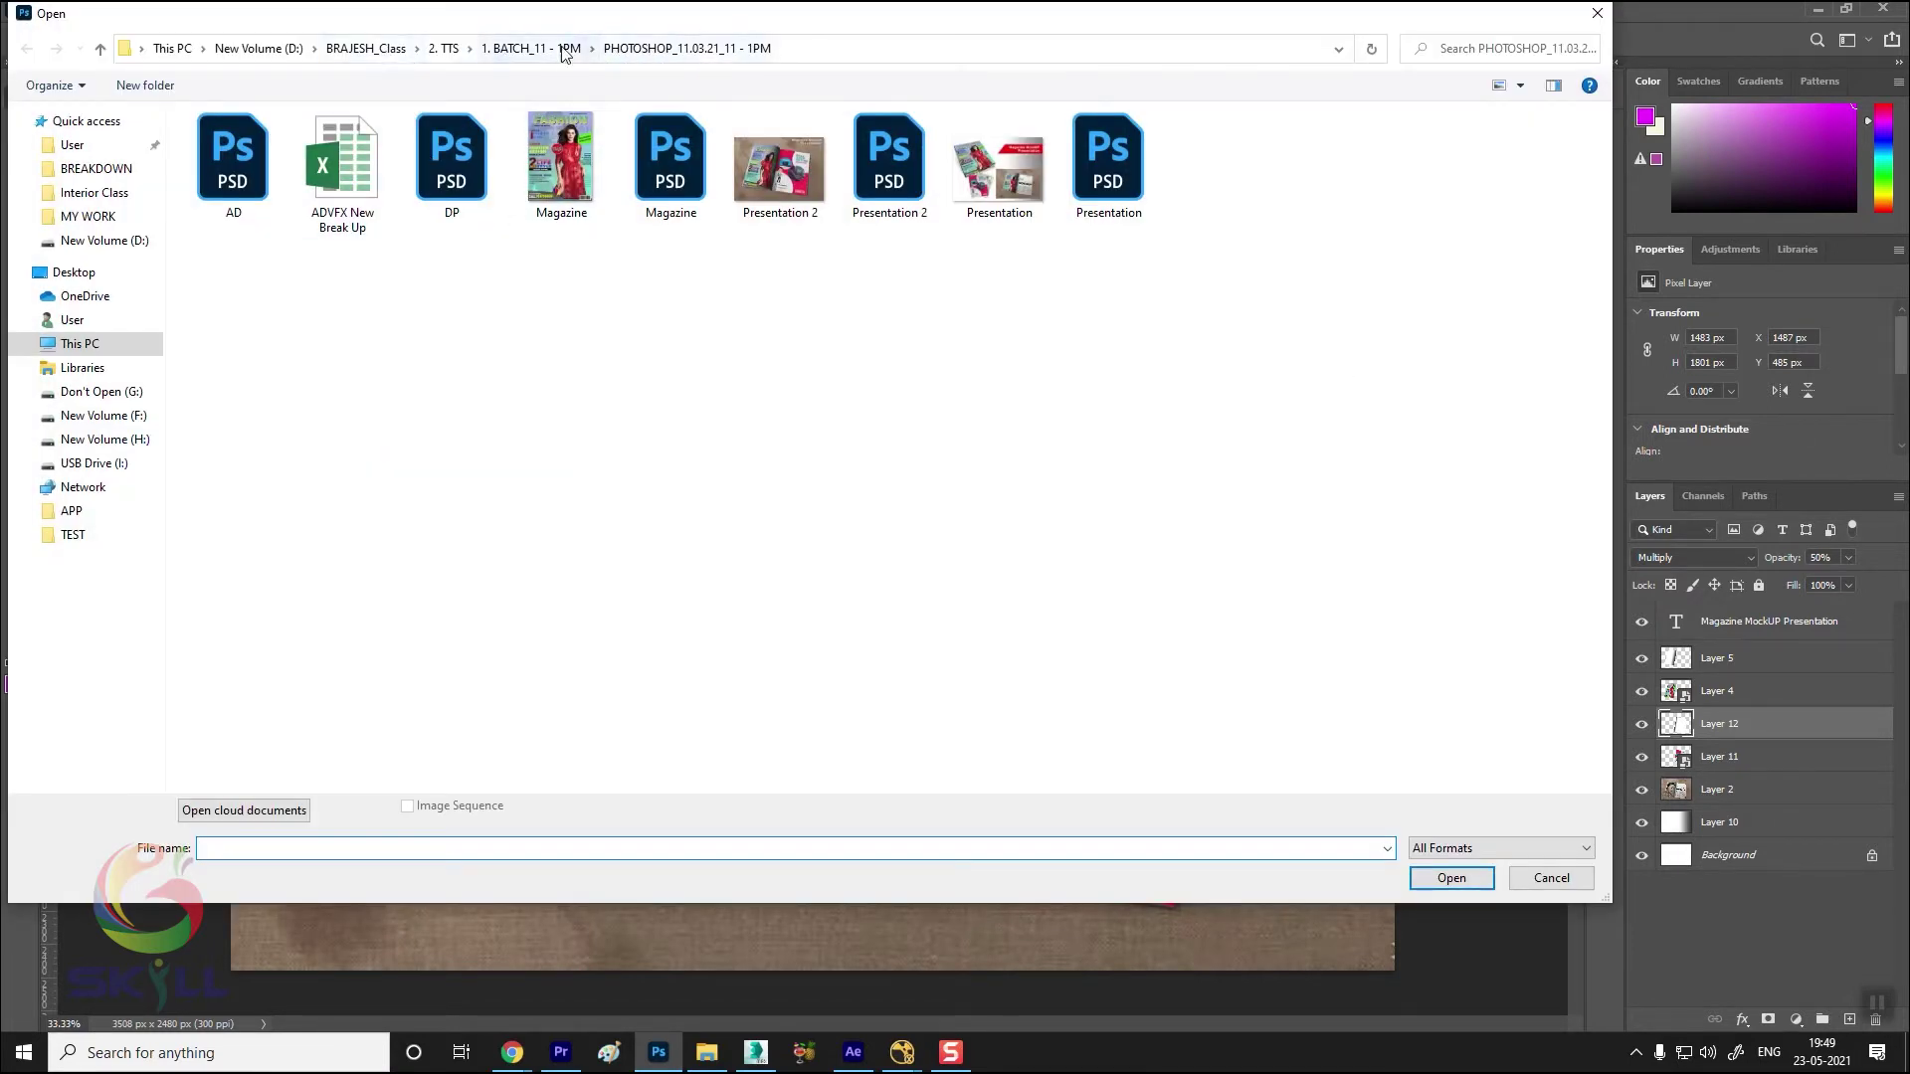
pyautogui.click(444, 49)
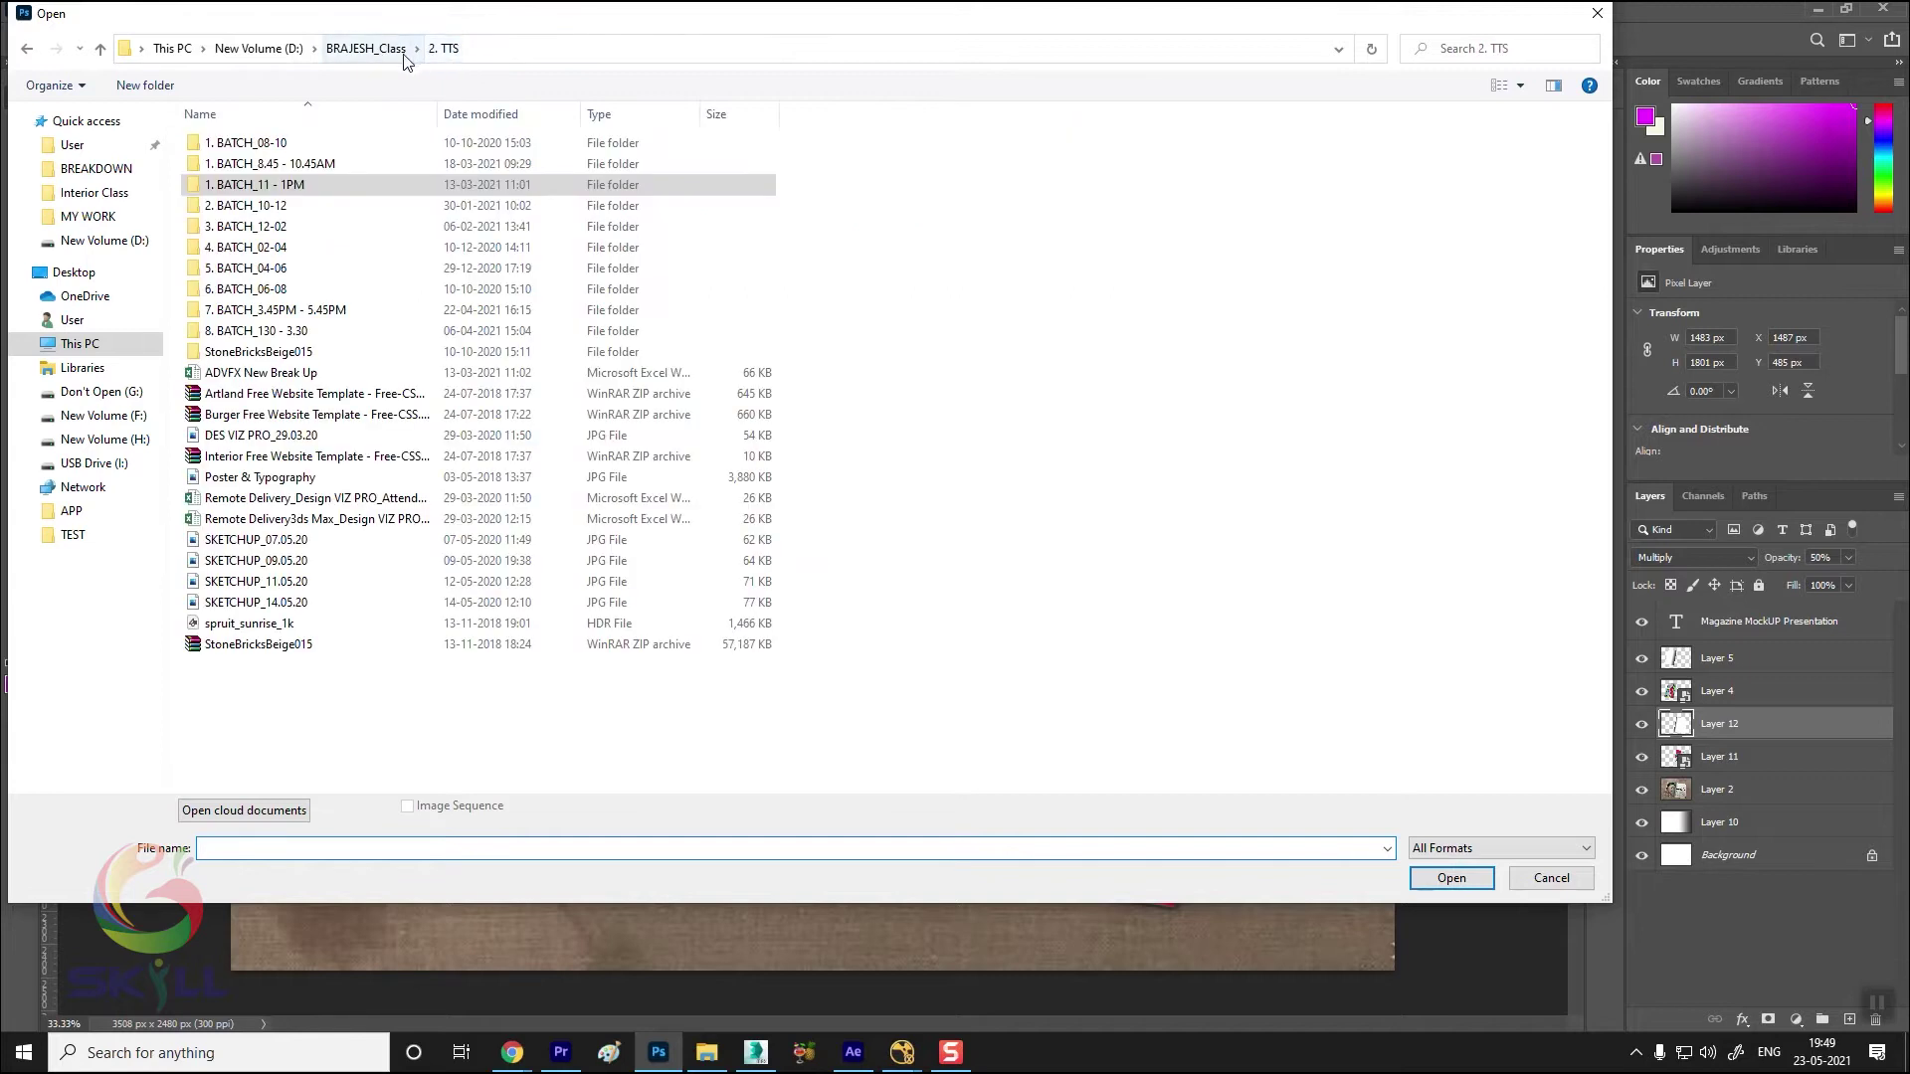
pyautogui.doubleClick(283, 165)
pyautogui.doubleClick(277, 144)
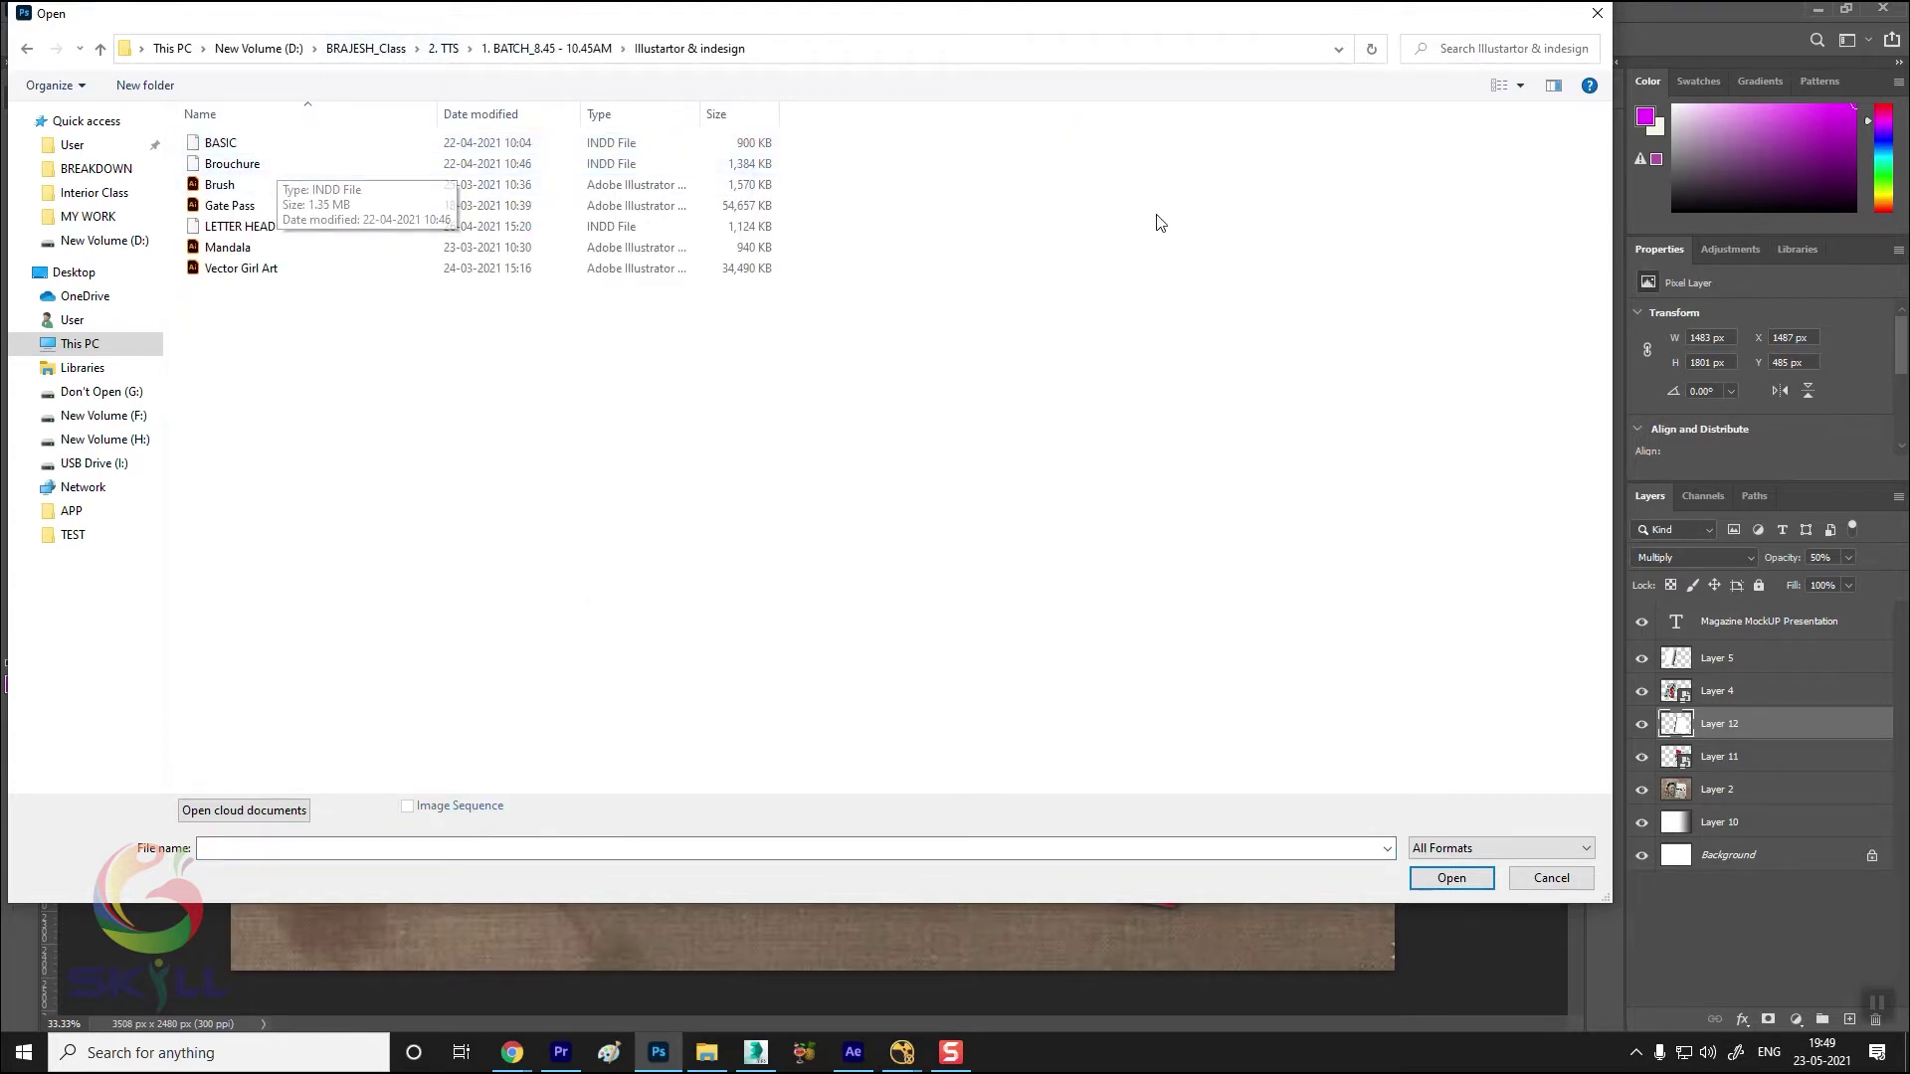
pyautogui.click(366, 49)
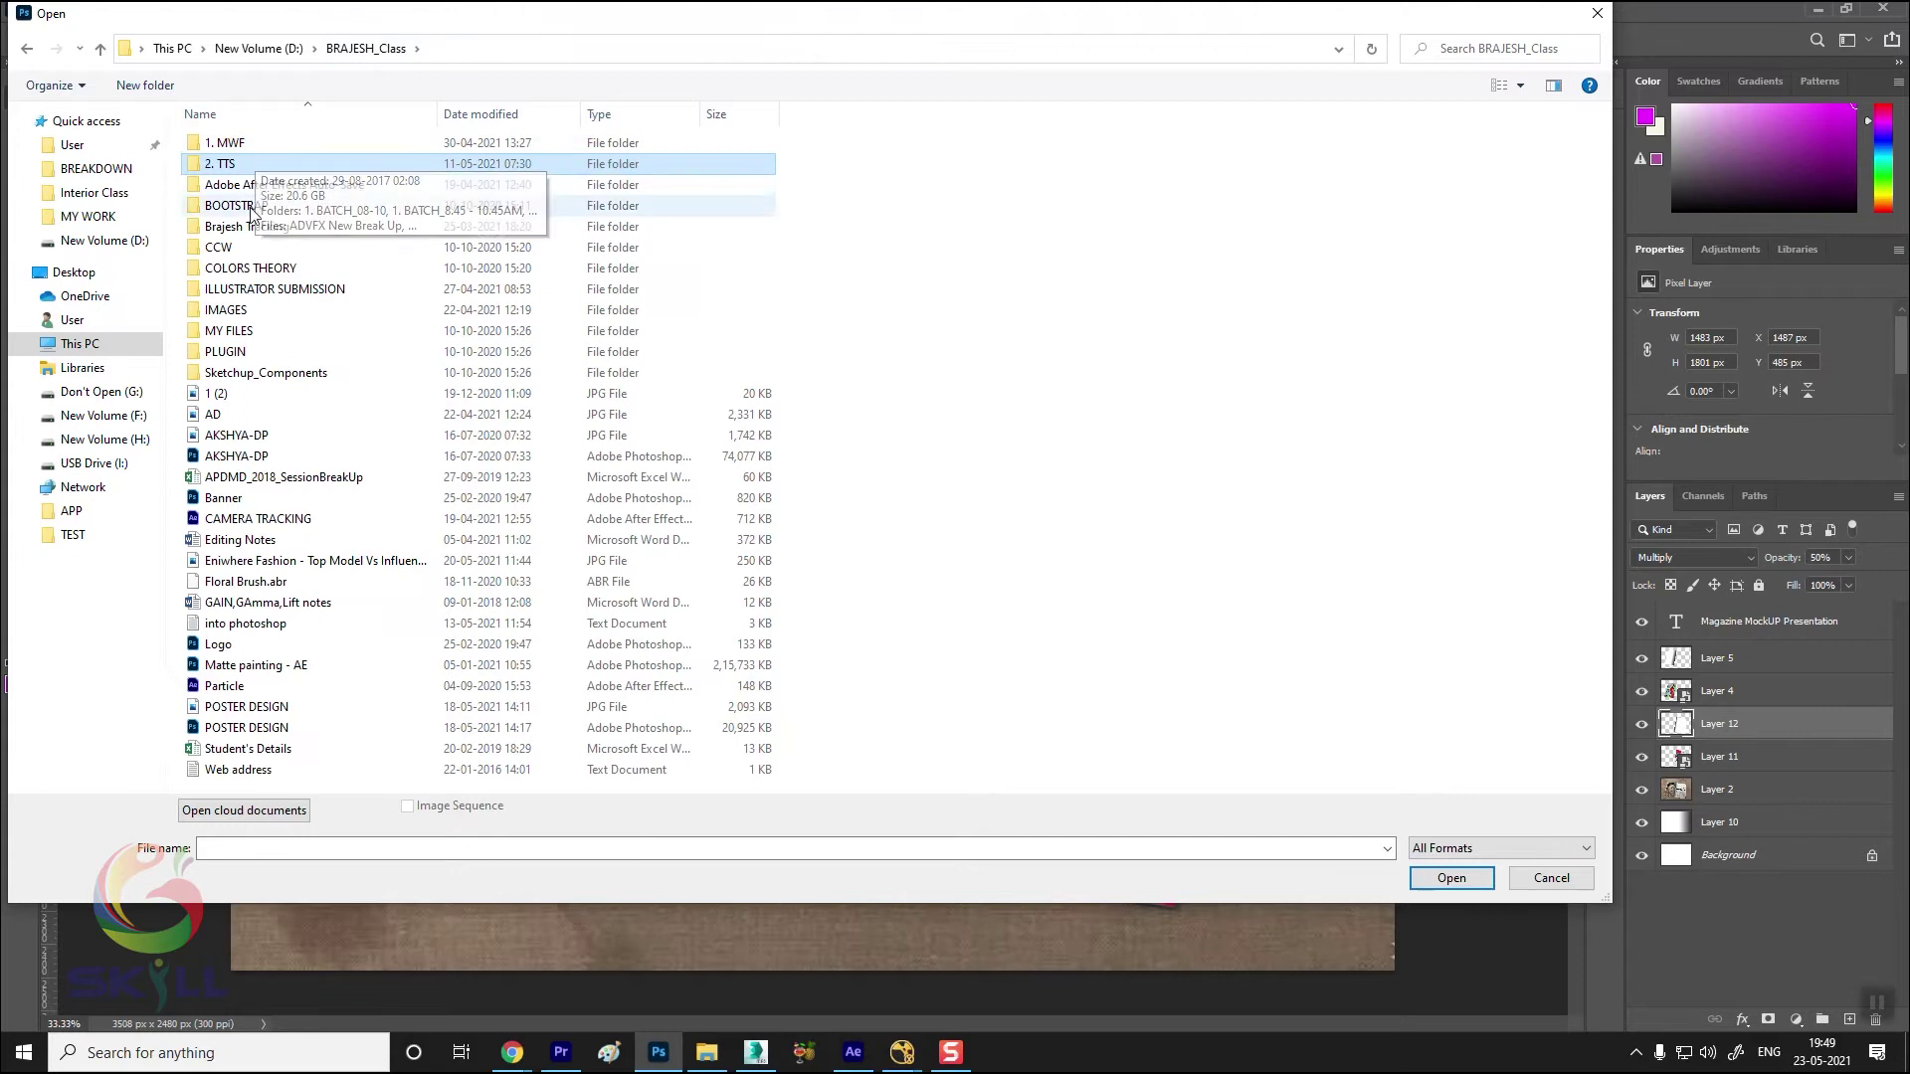
pyautogui.doubleClick(249, 144)
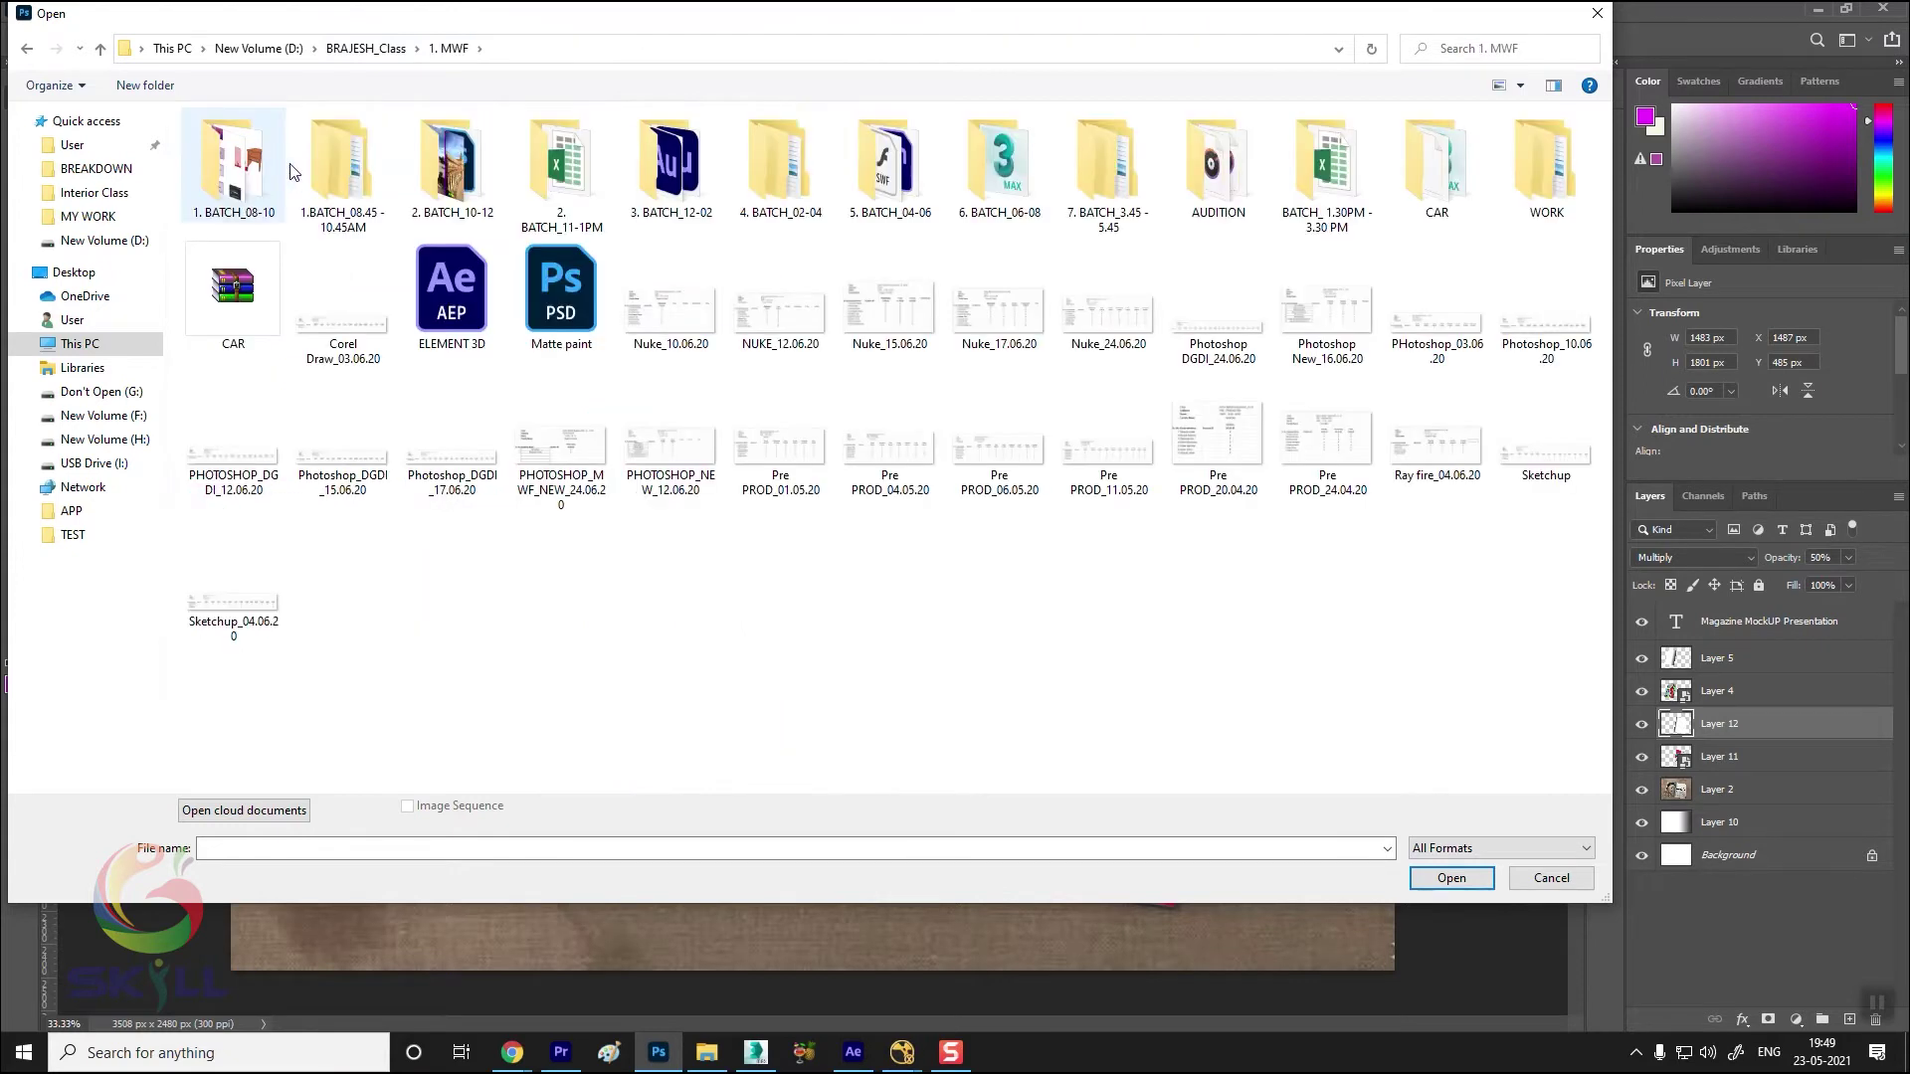
pyautogui.doubleClick(450, 164)
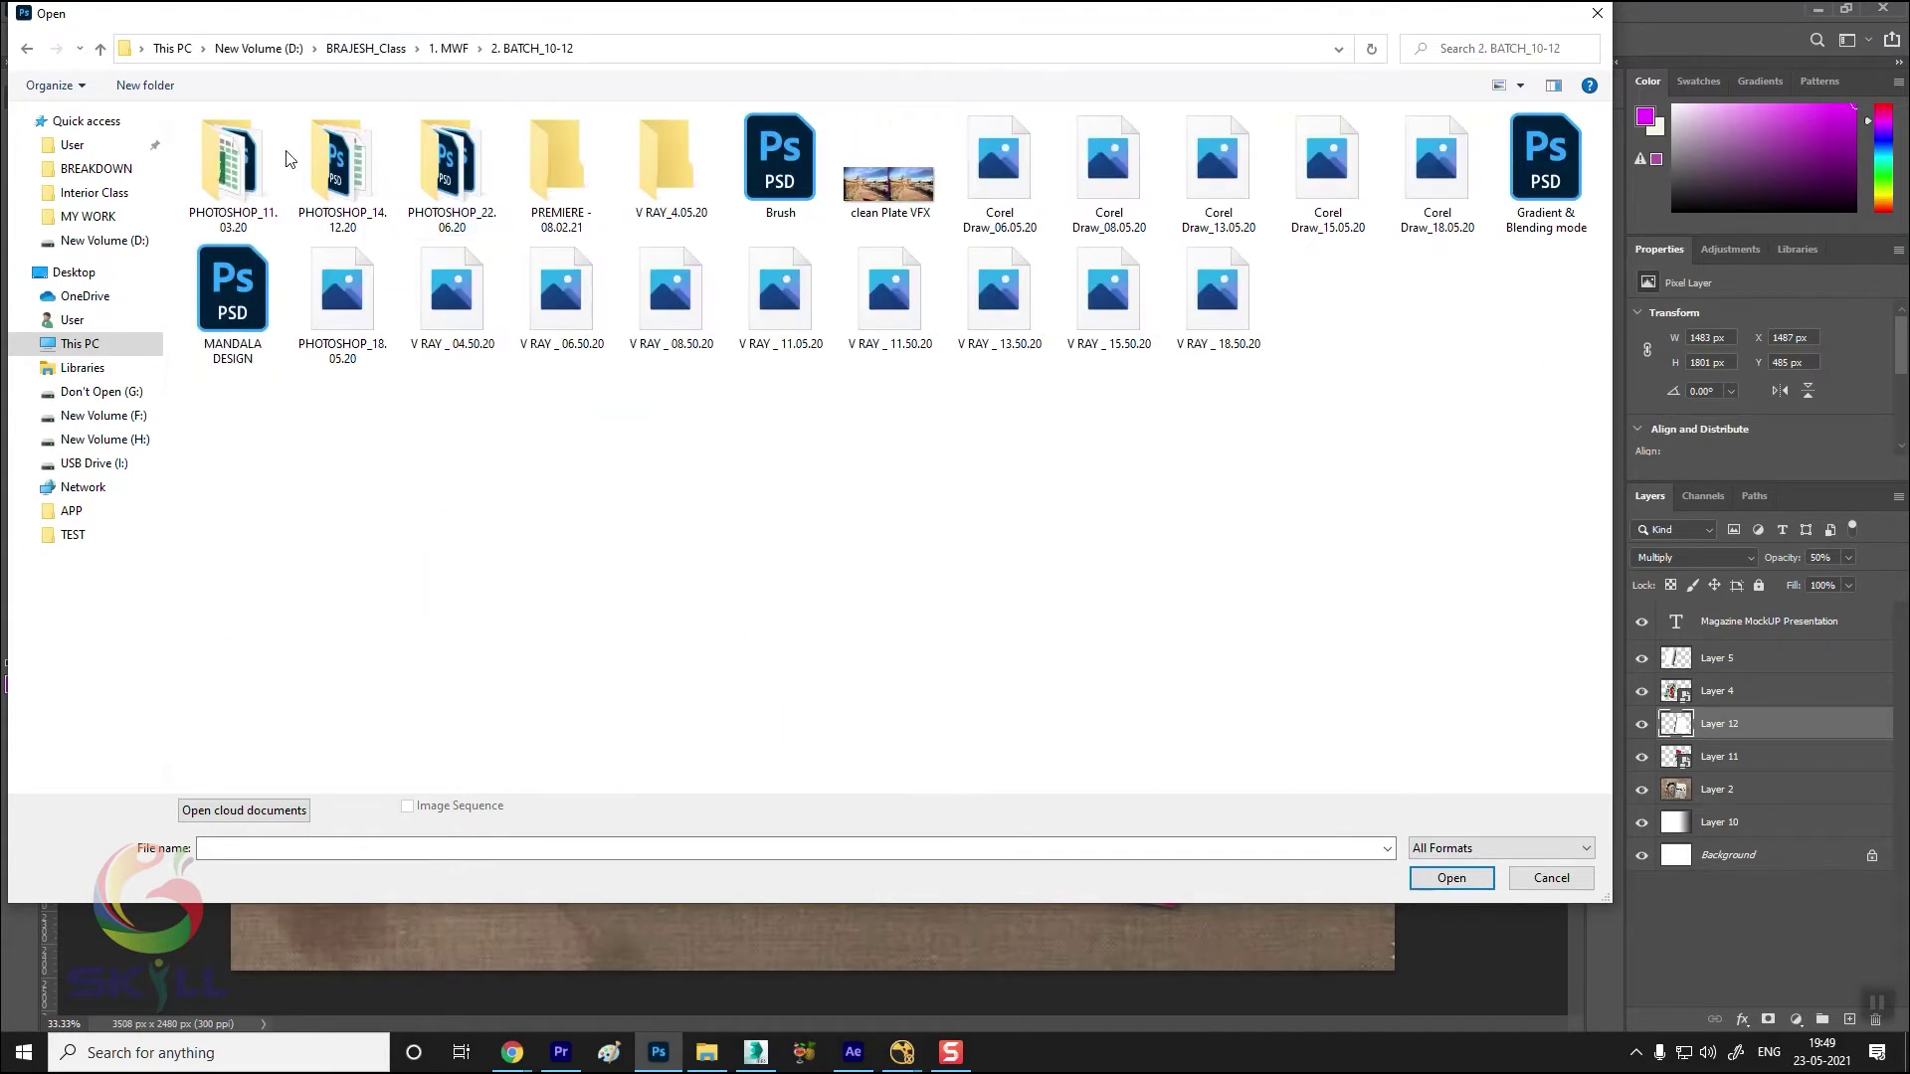
pyautogui.doubleClick(560, 174)
pyautogui.rightClick(1168, 212)
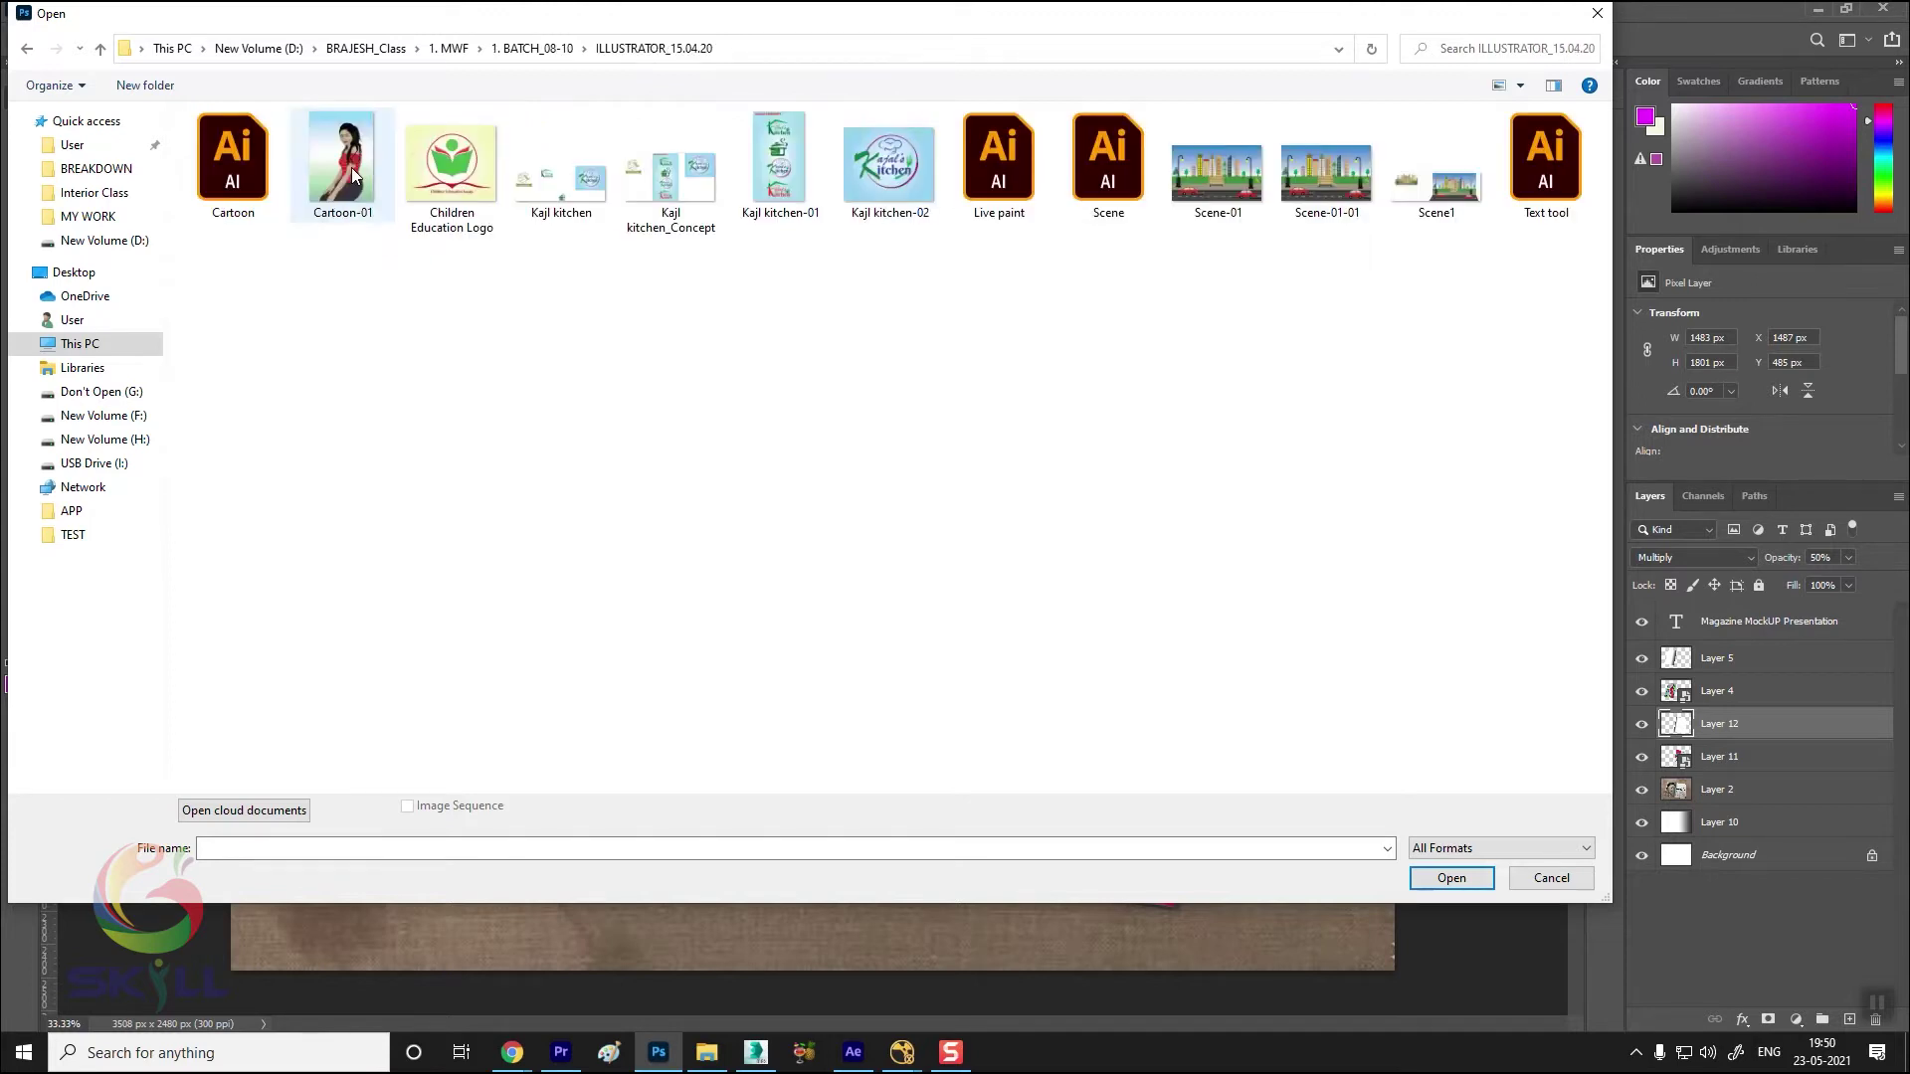
pyautogui.click(350, 167)
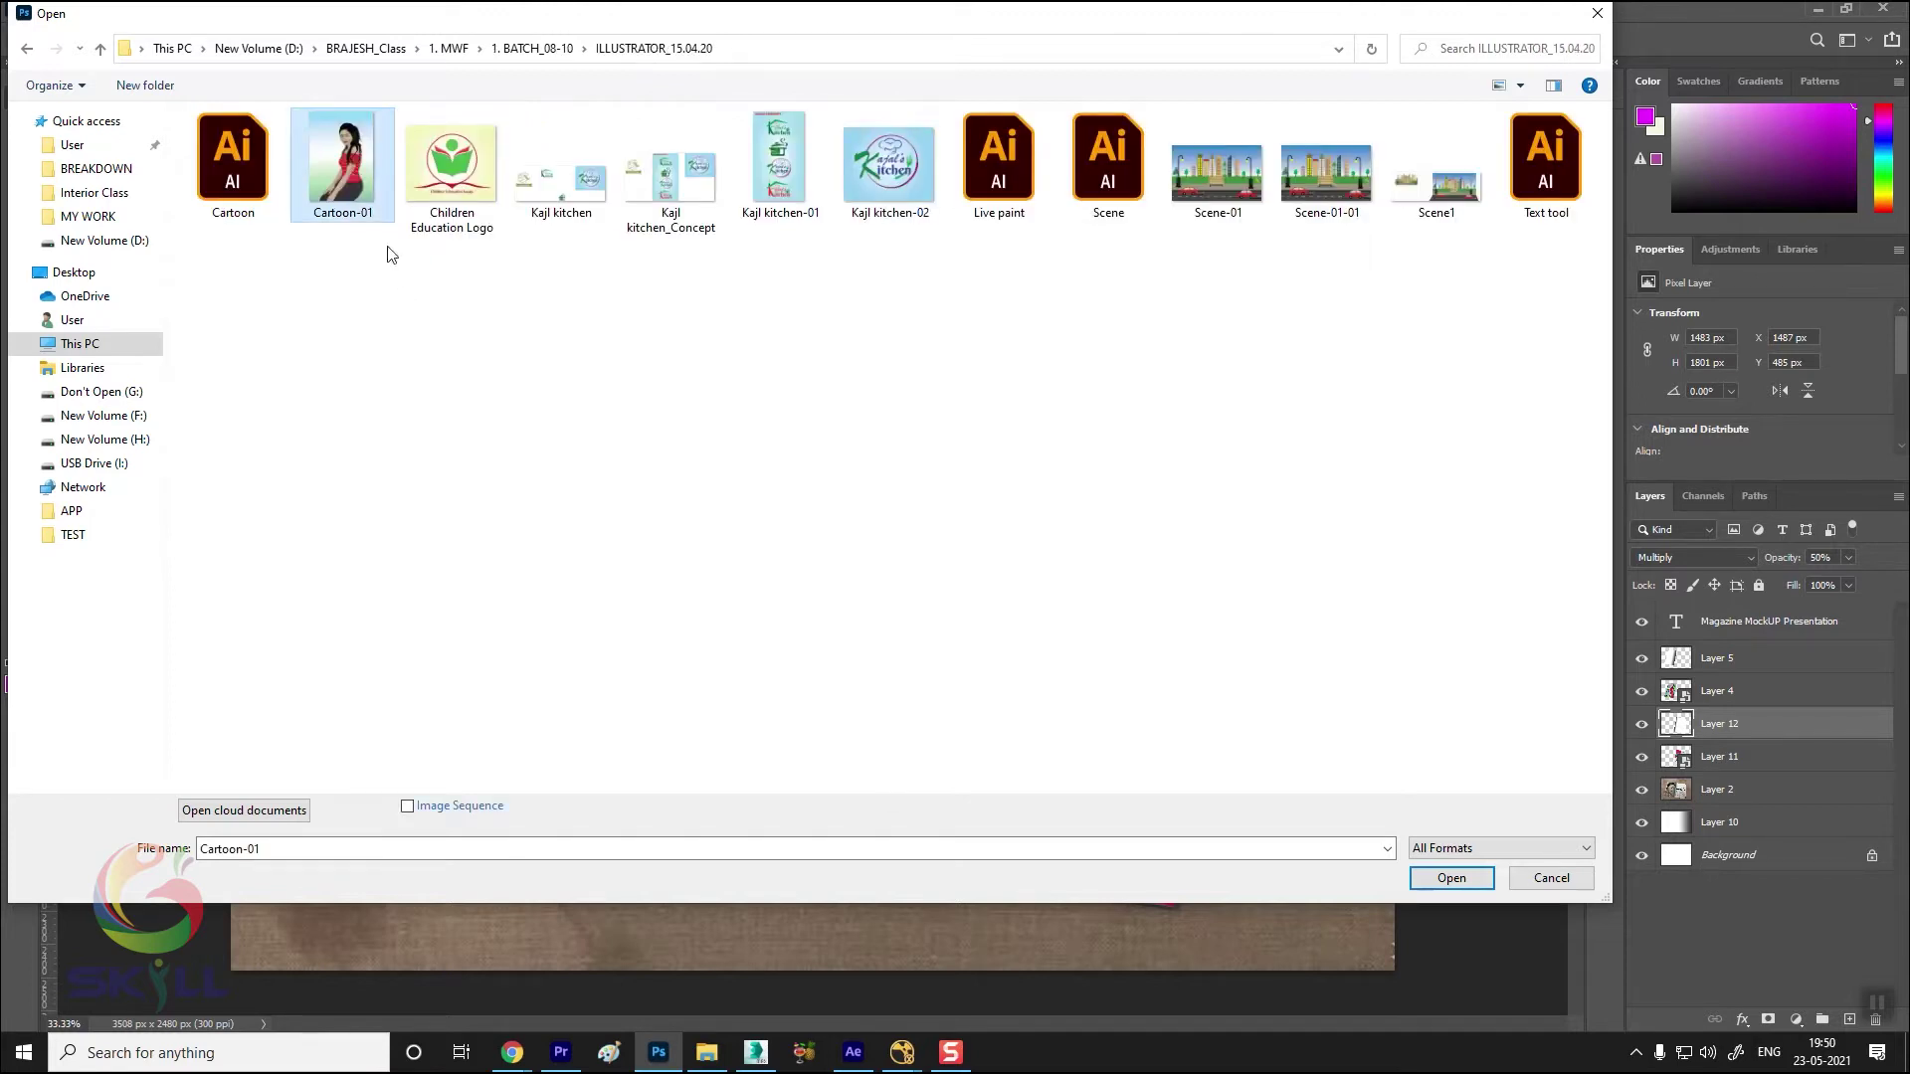
pyautogui.click(1444, 881)
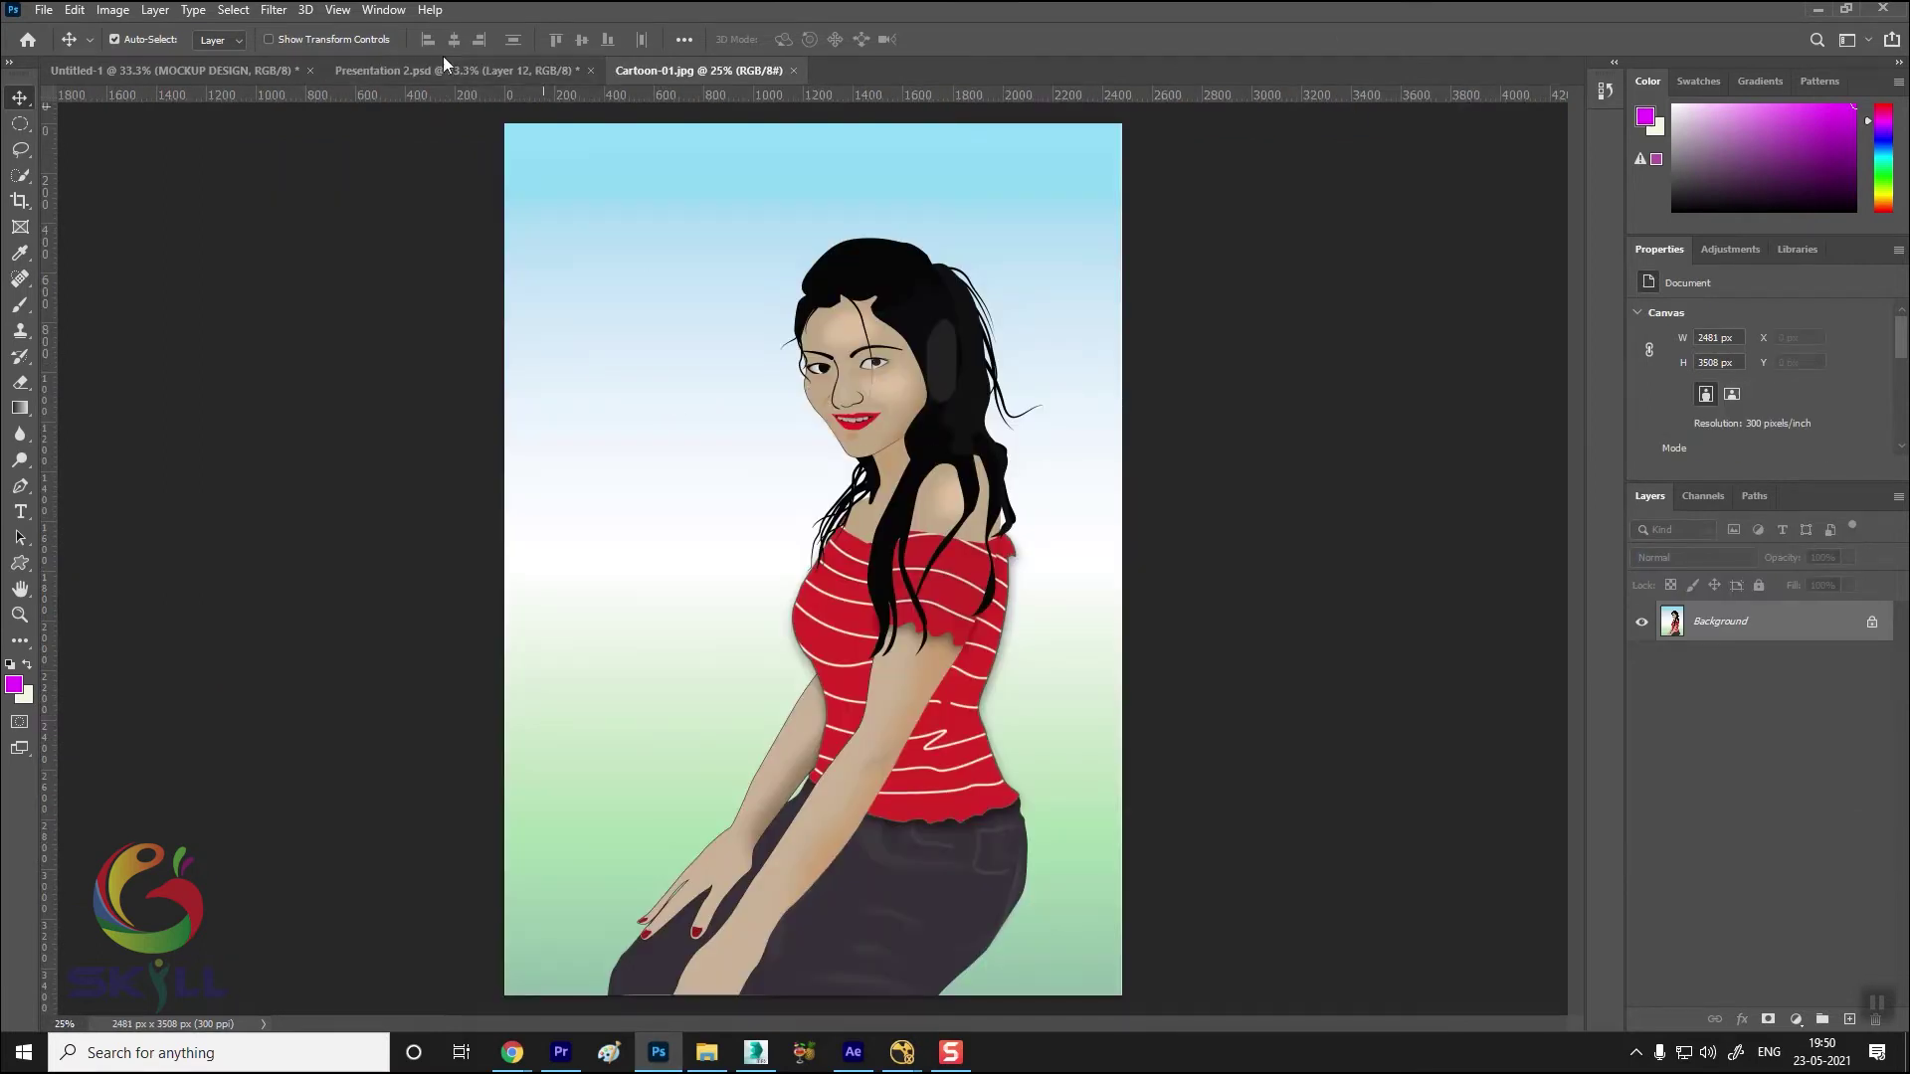
# Open the Layer 4 smart object's contents in the Presentation 2 mockup
pyautogui.click(350, 69)
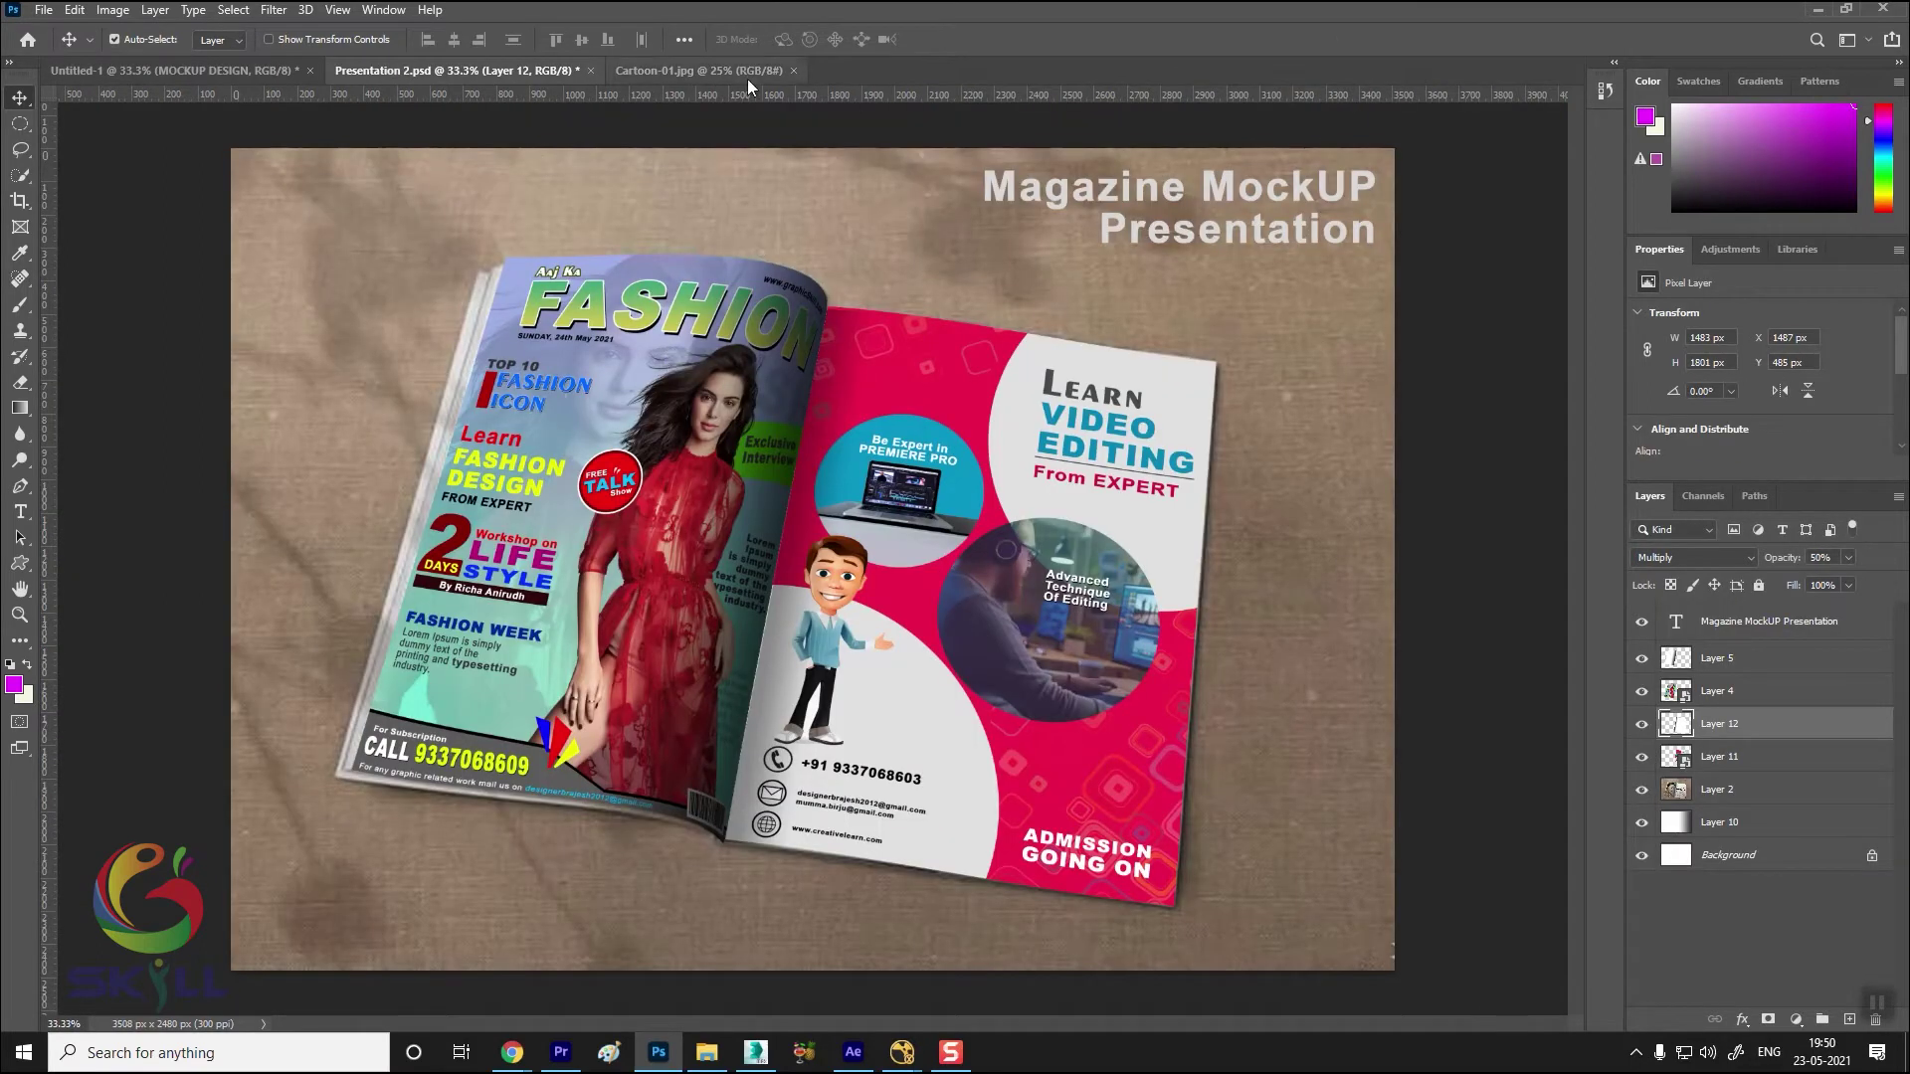
pyautogui.click(696, 70)
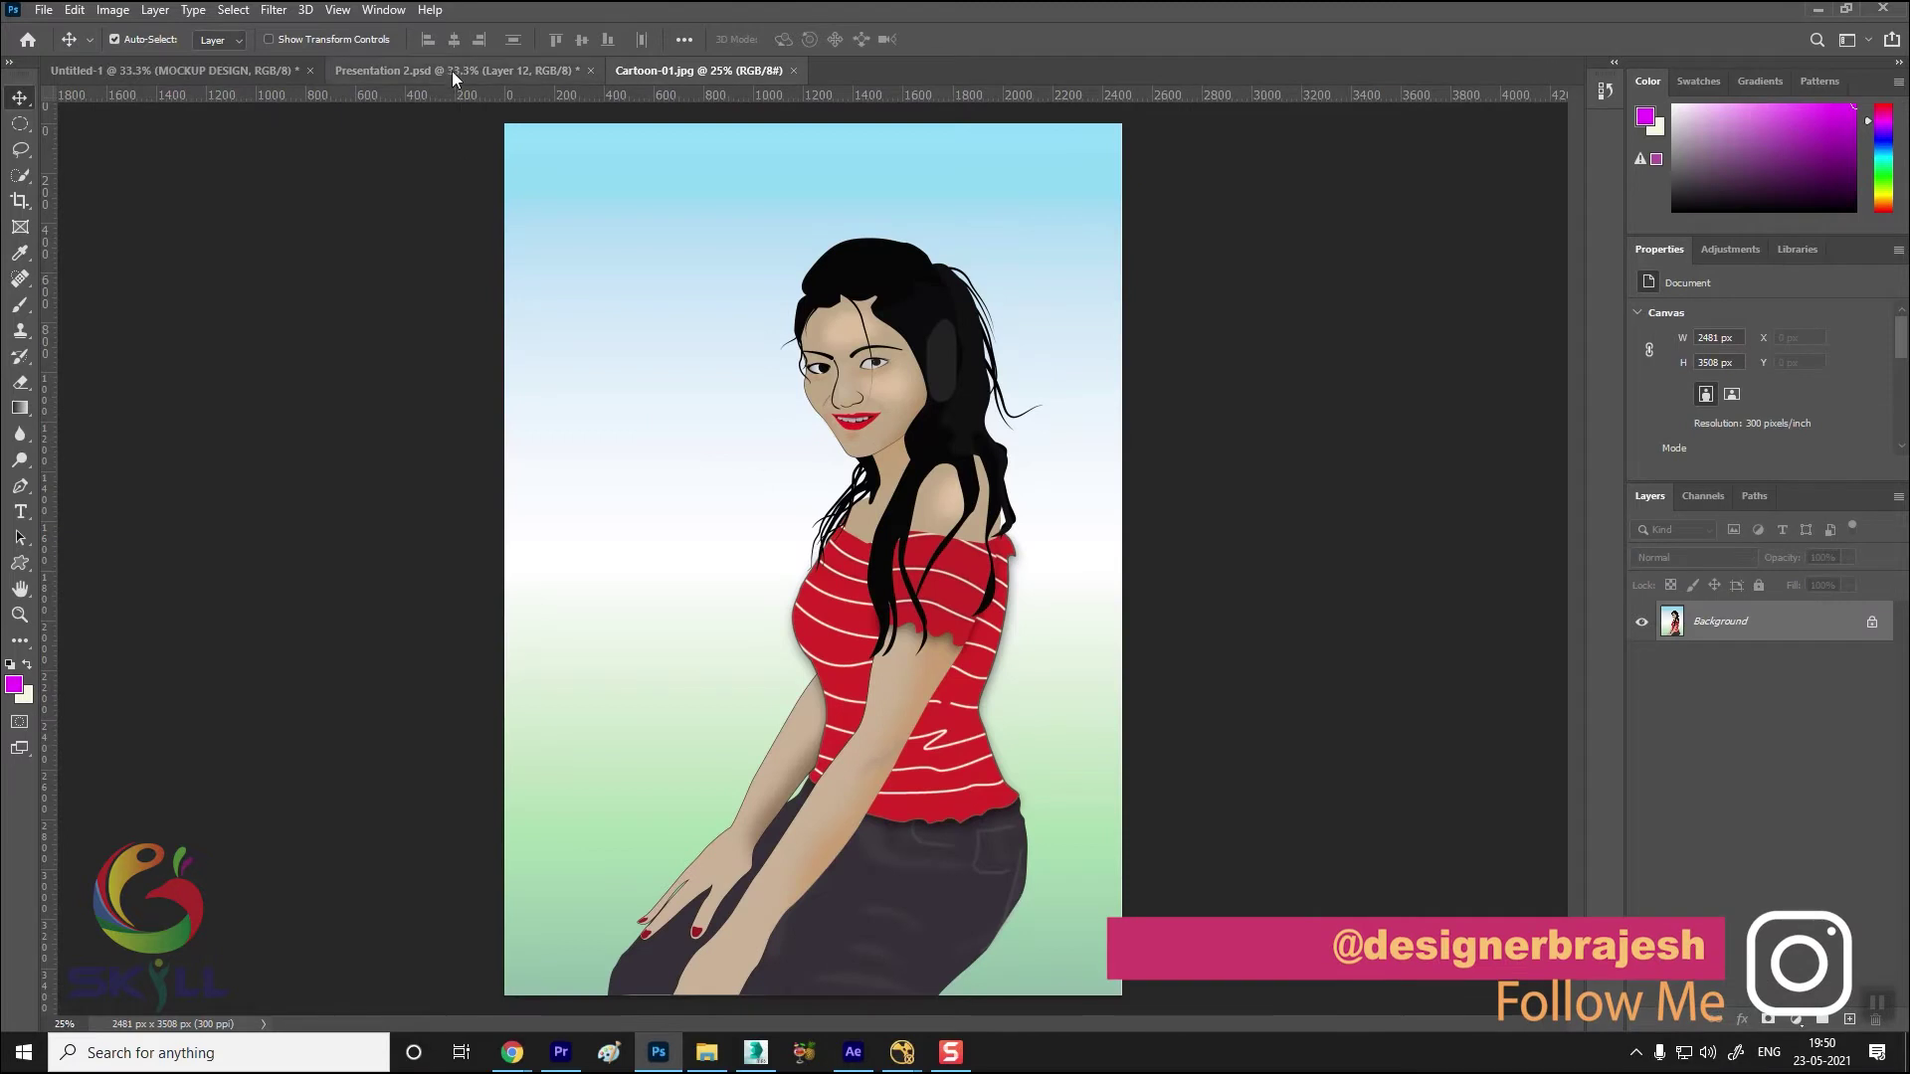
pyautogui.click(452, 70)
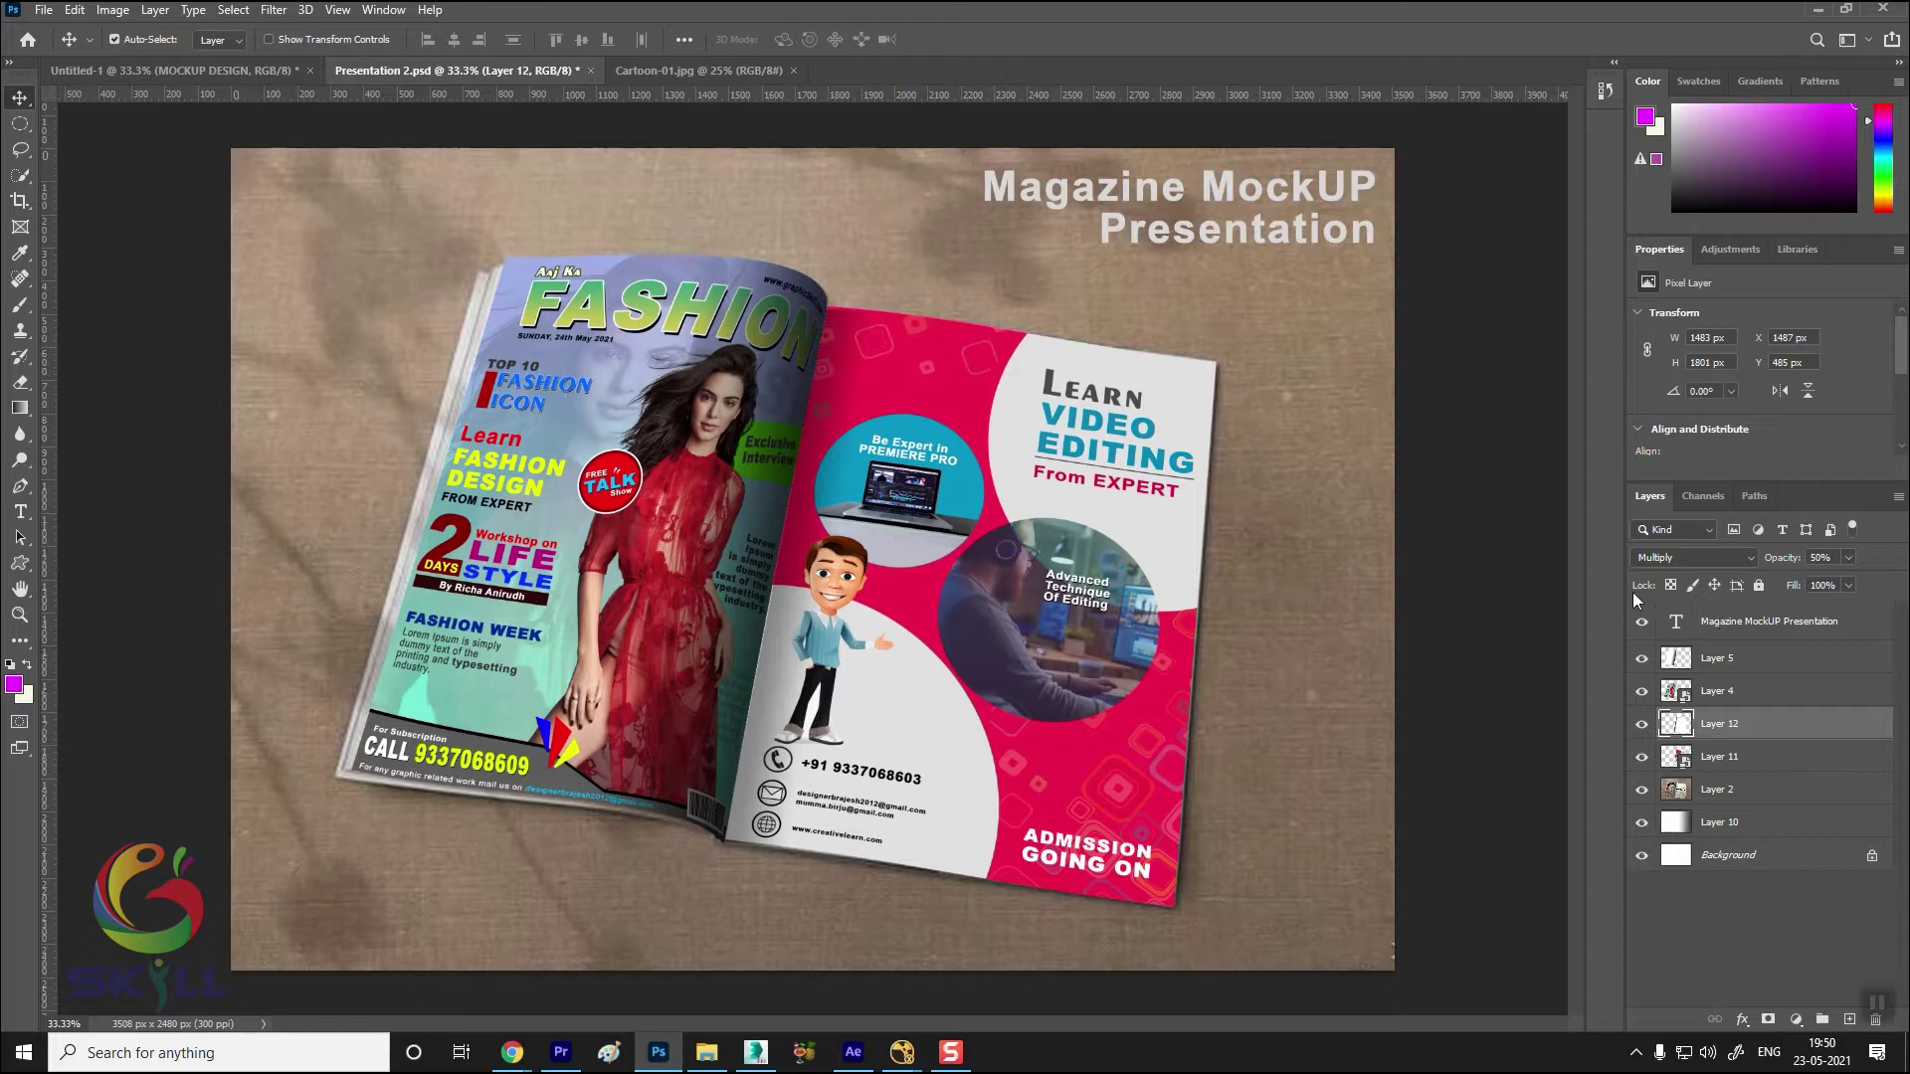
pyautogui.click(1644, 697)
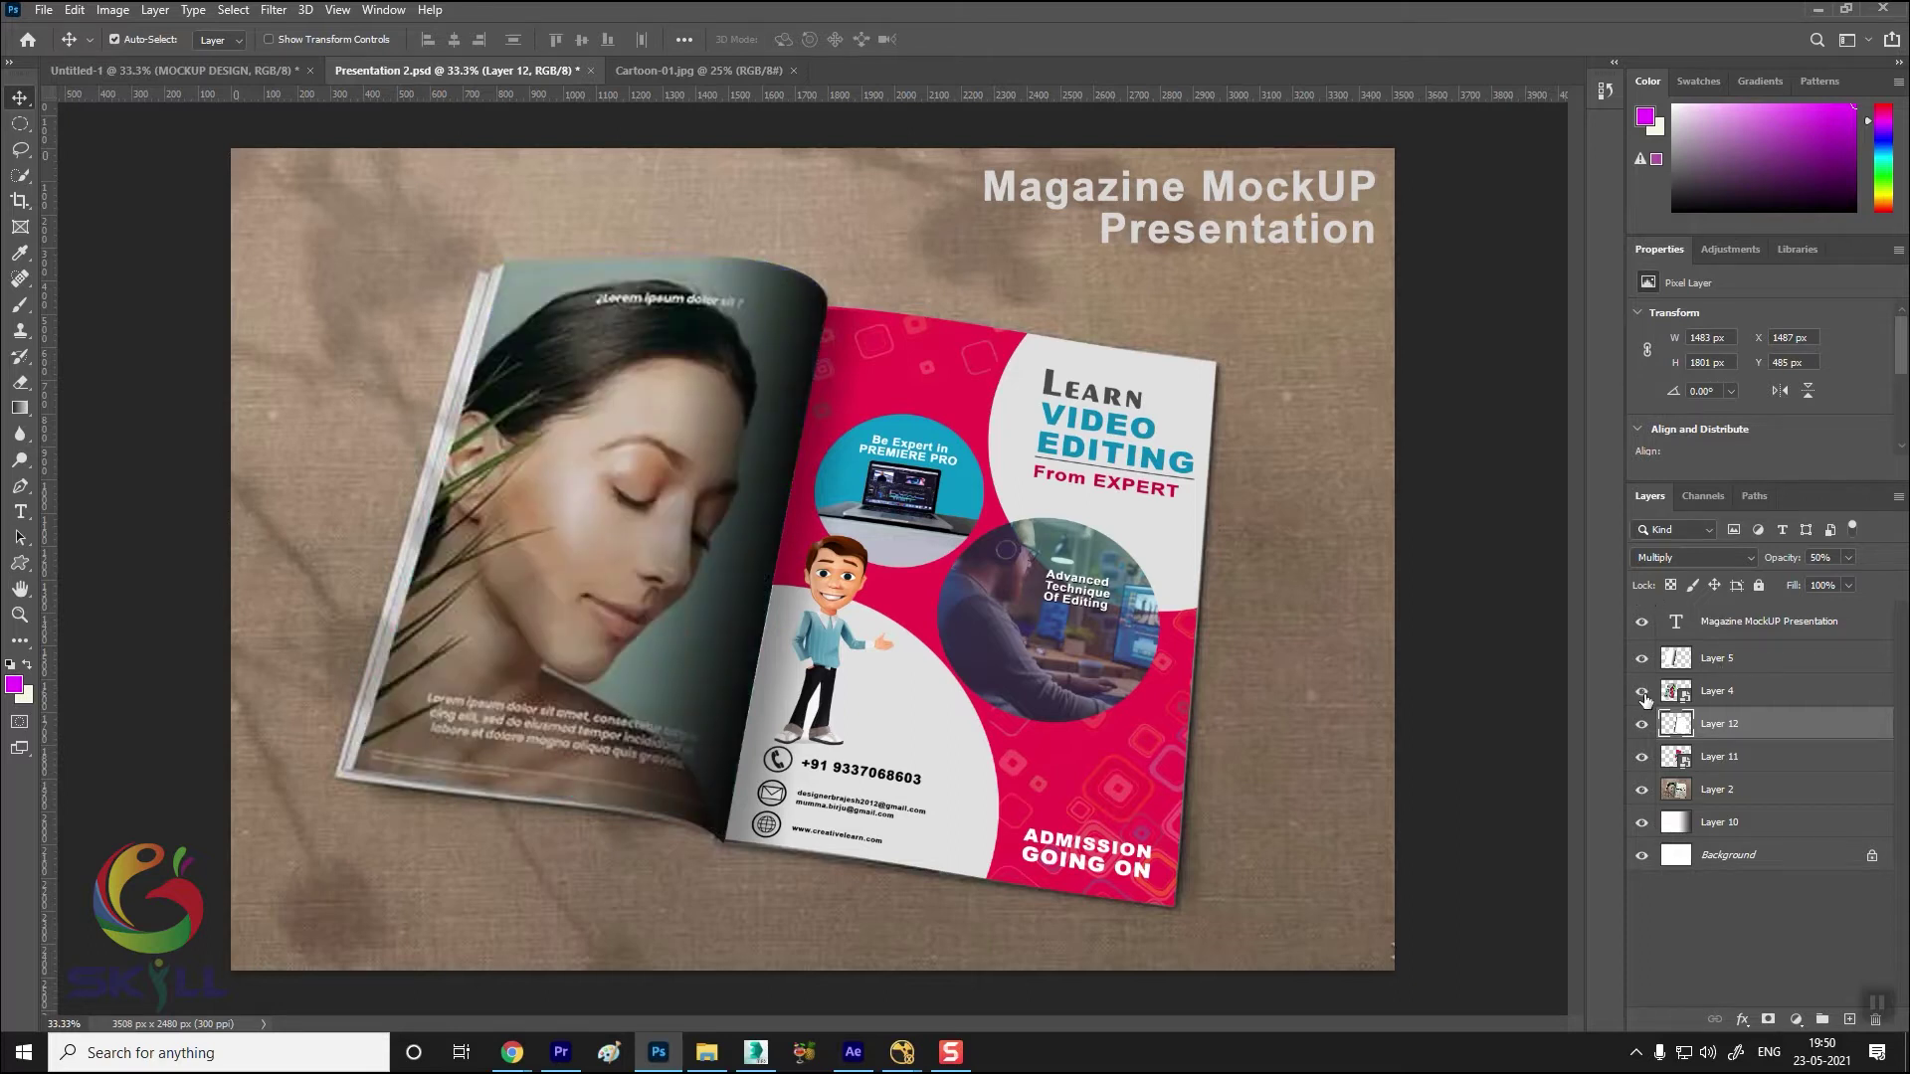
pyautogui.click(1688, 700)
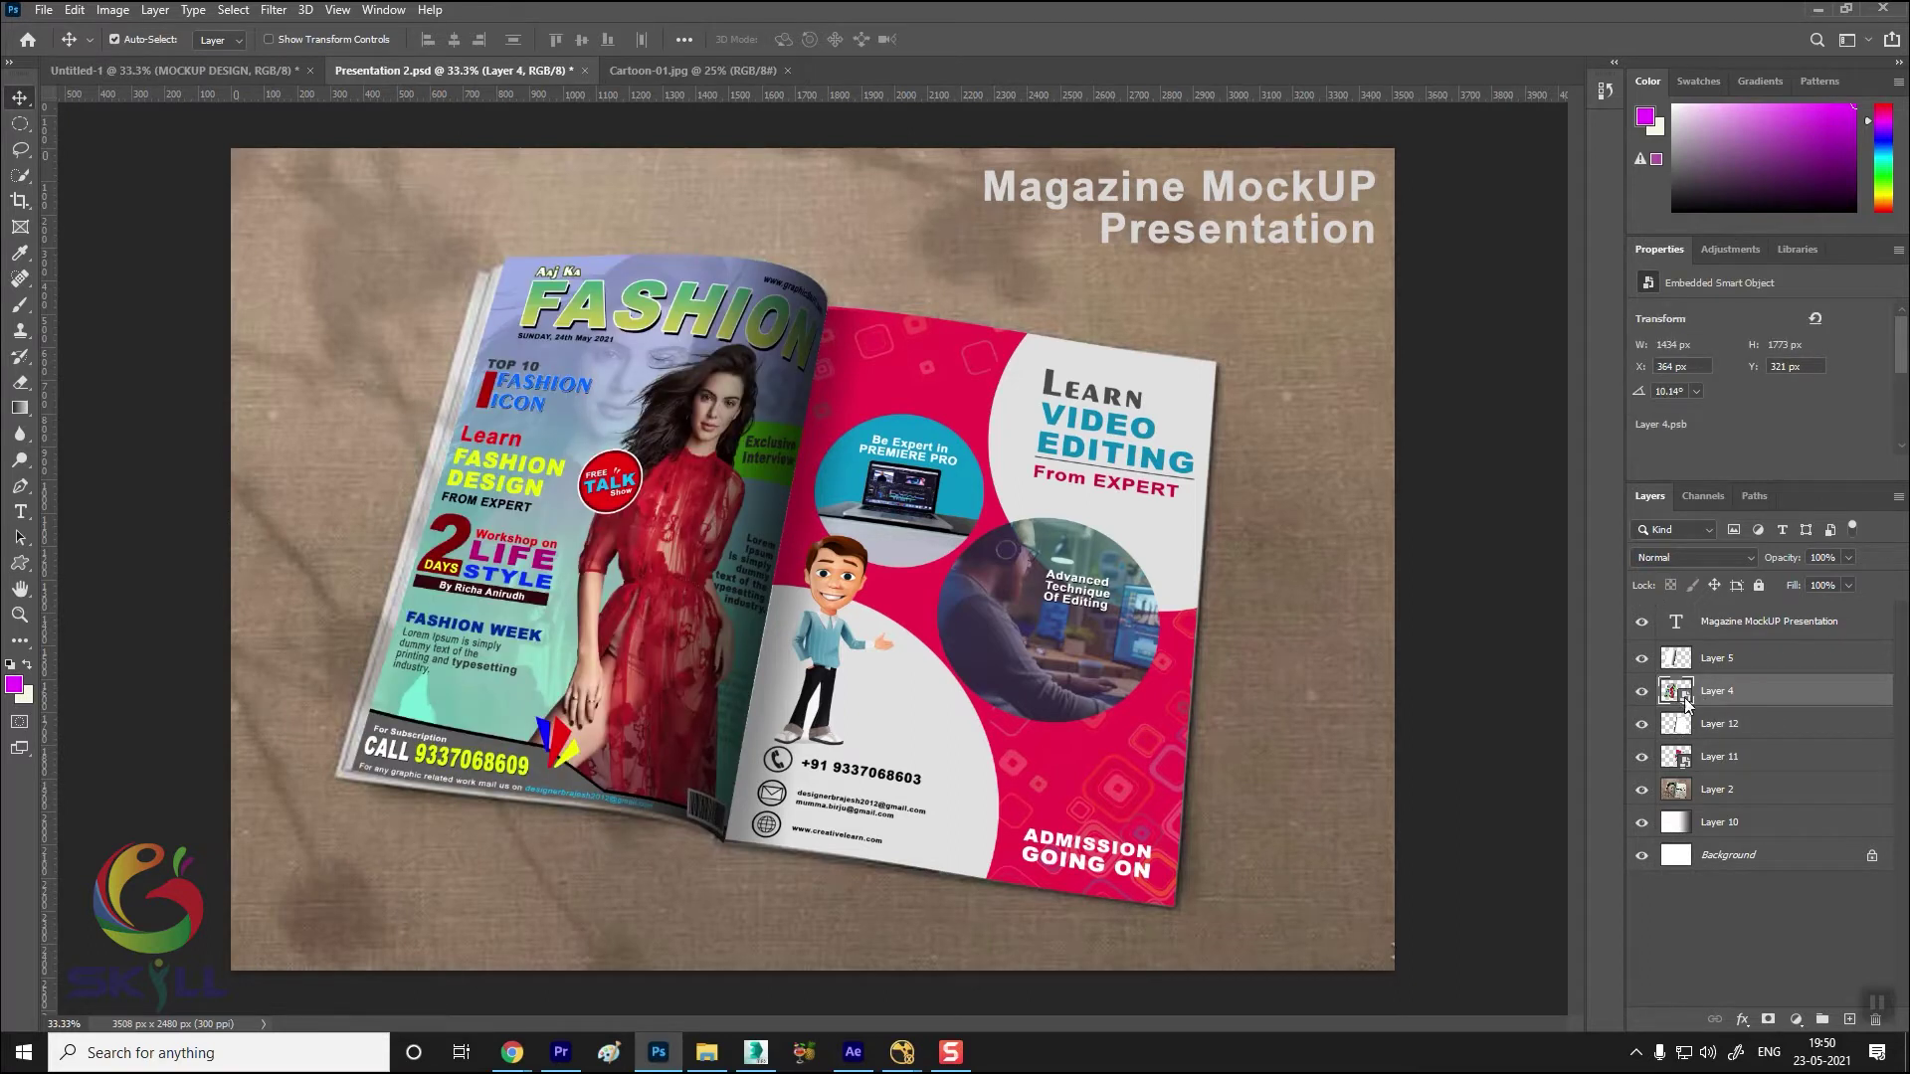
pyautogui.doubleClick(1688, 701)
pyautogui.click(979, 400)
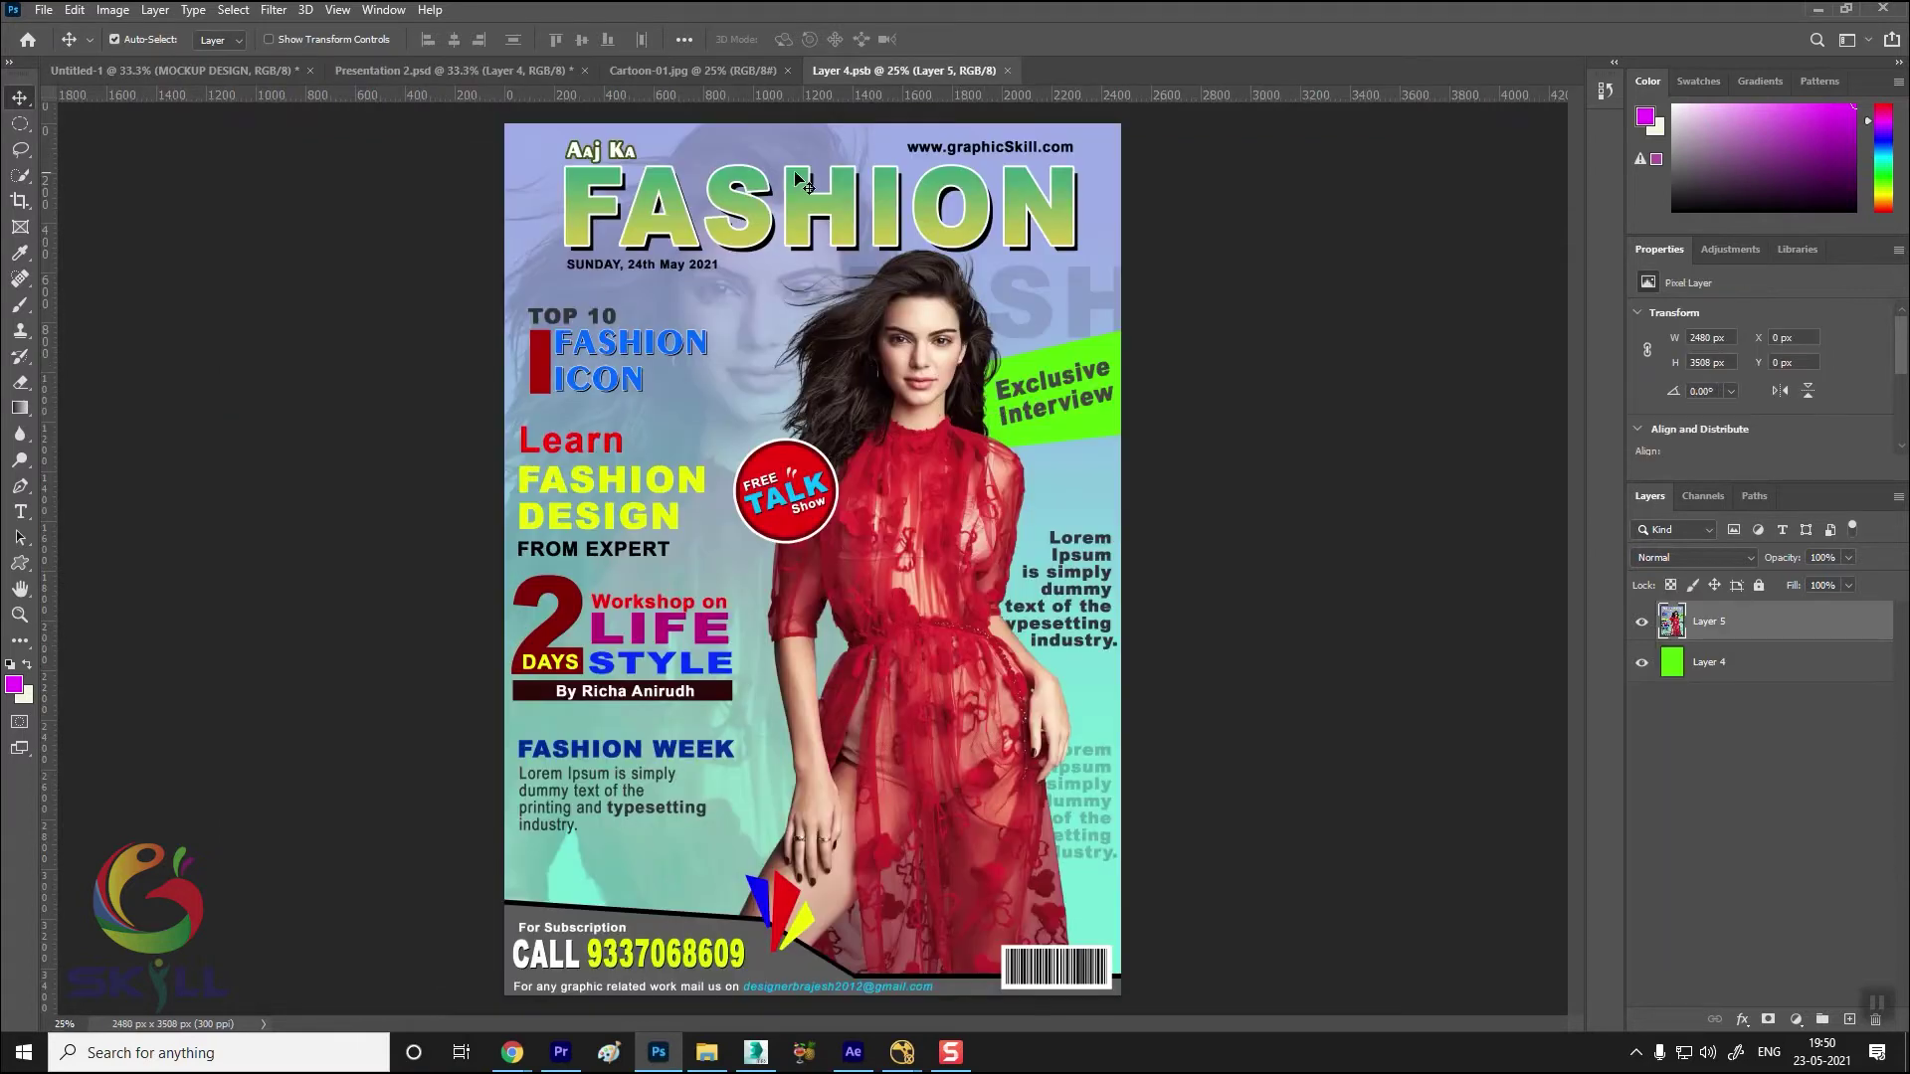
# Drag the cartoon girl into the smart object and save it back into the mockup
pyautogui.click(701, 69)
pyautogui.click(940, 70)
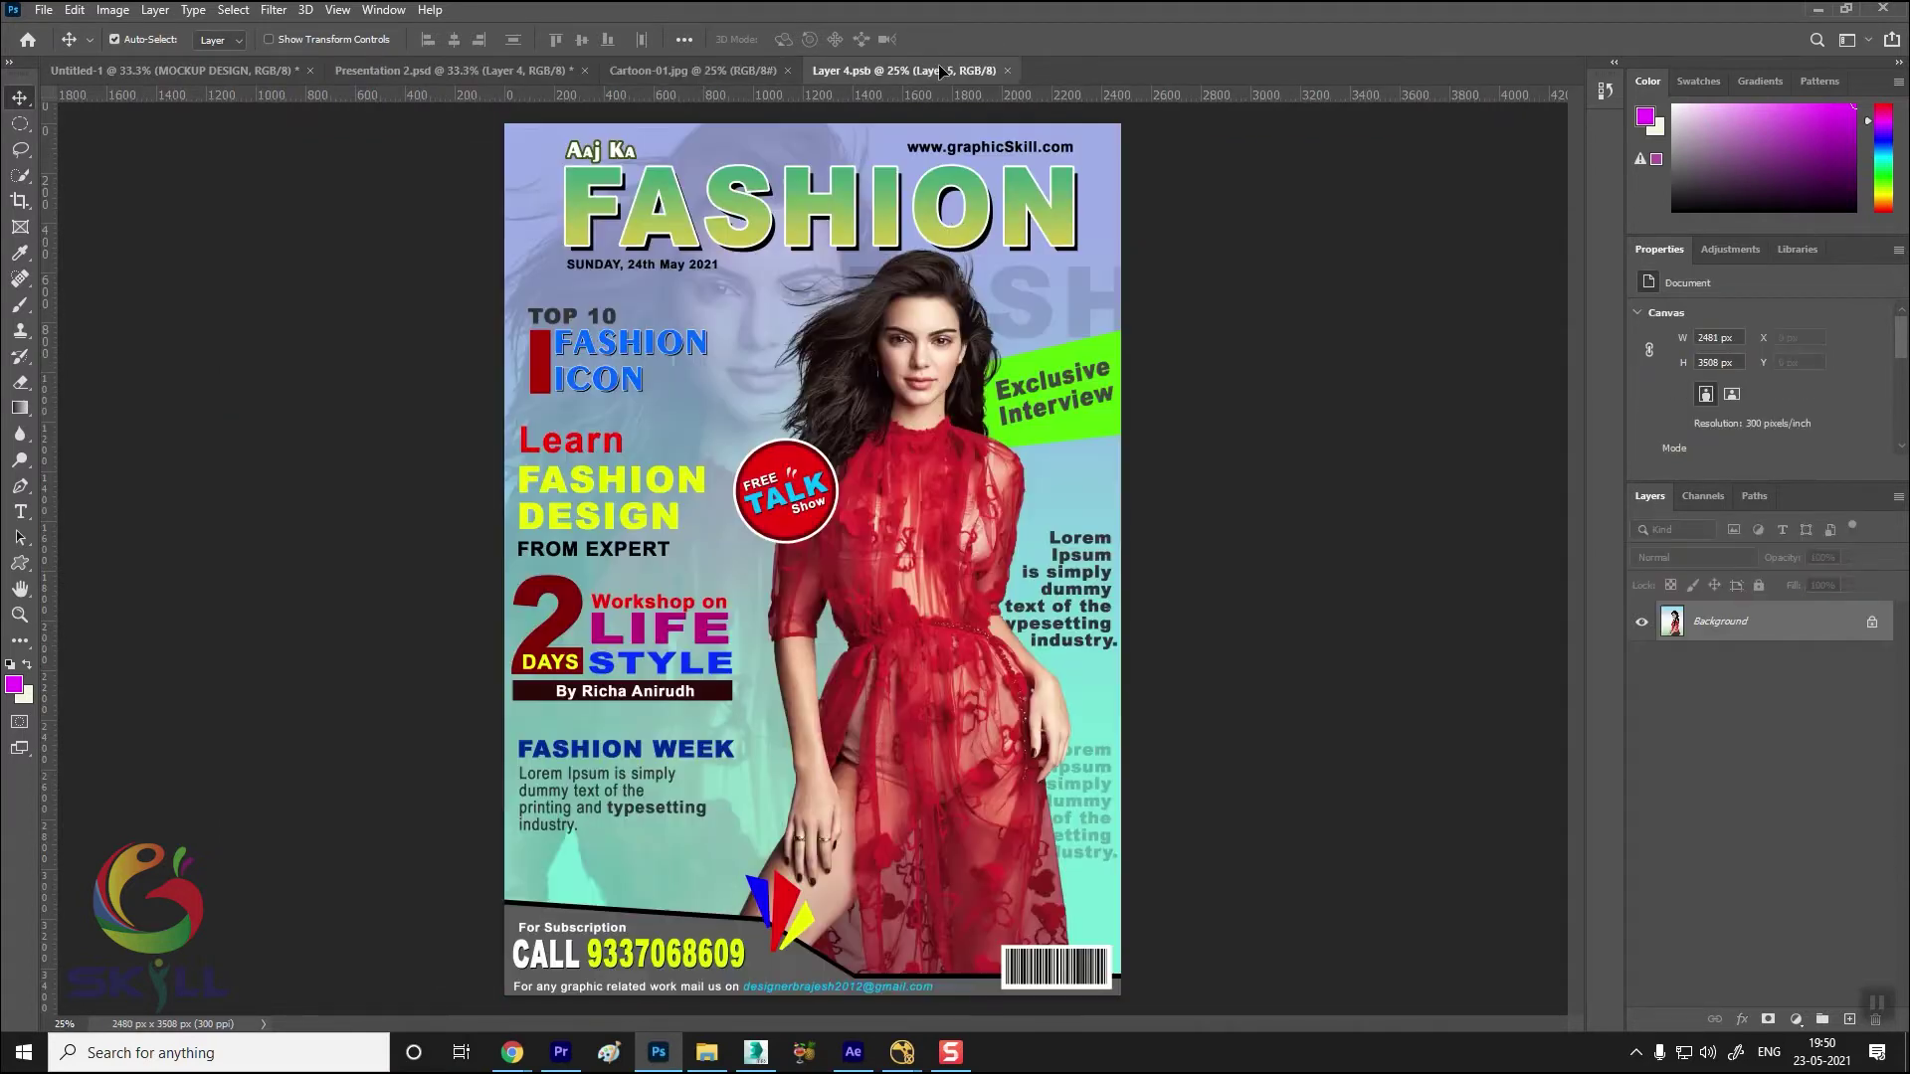
pyautogui.moveTo(940, 70); pyautogui.dragTo(826, 575)
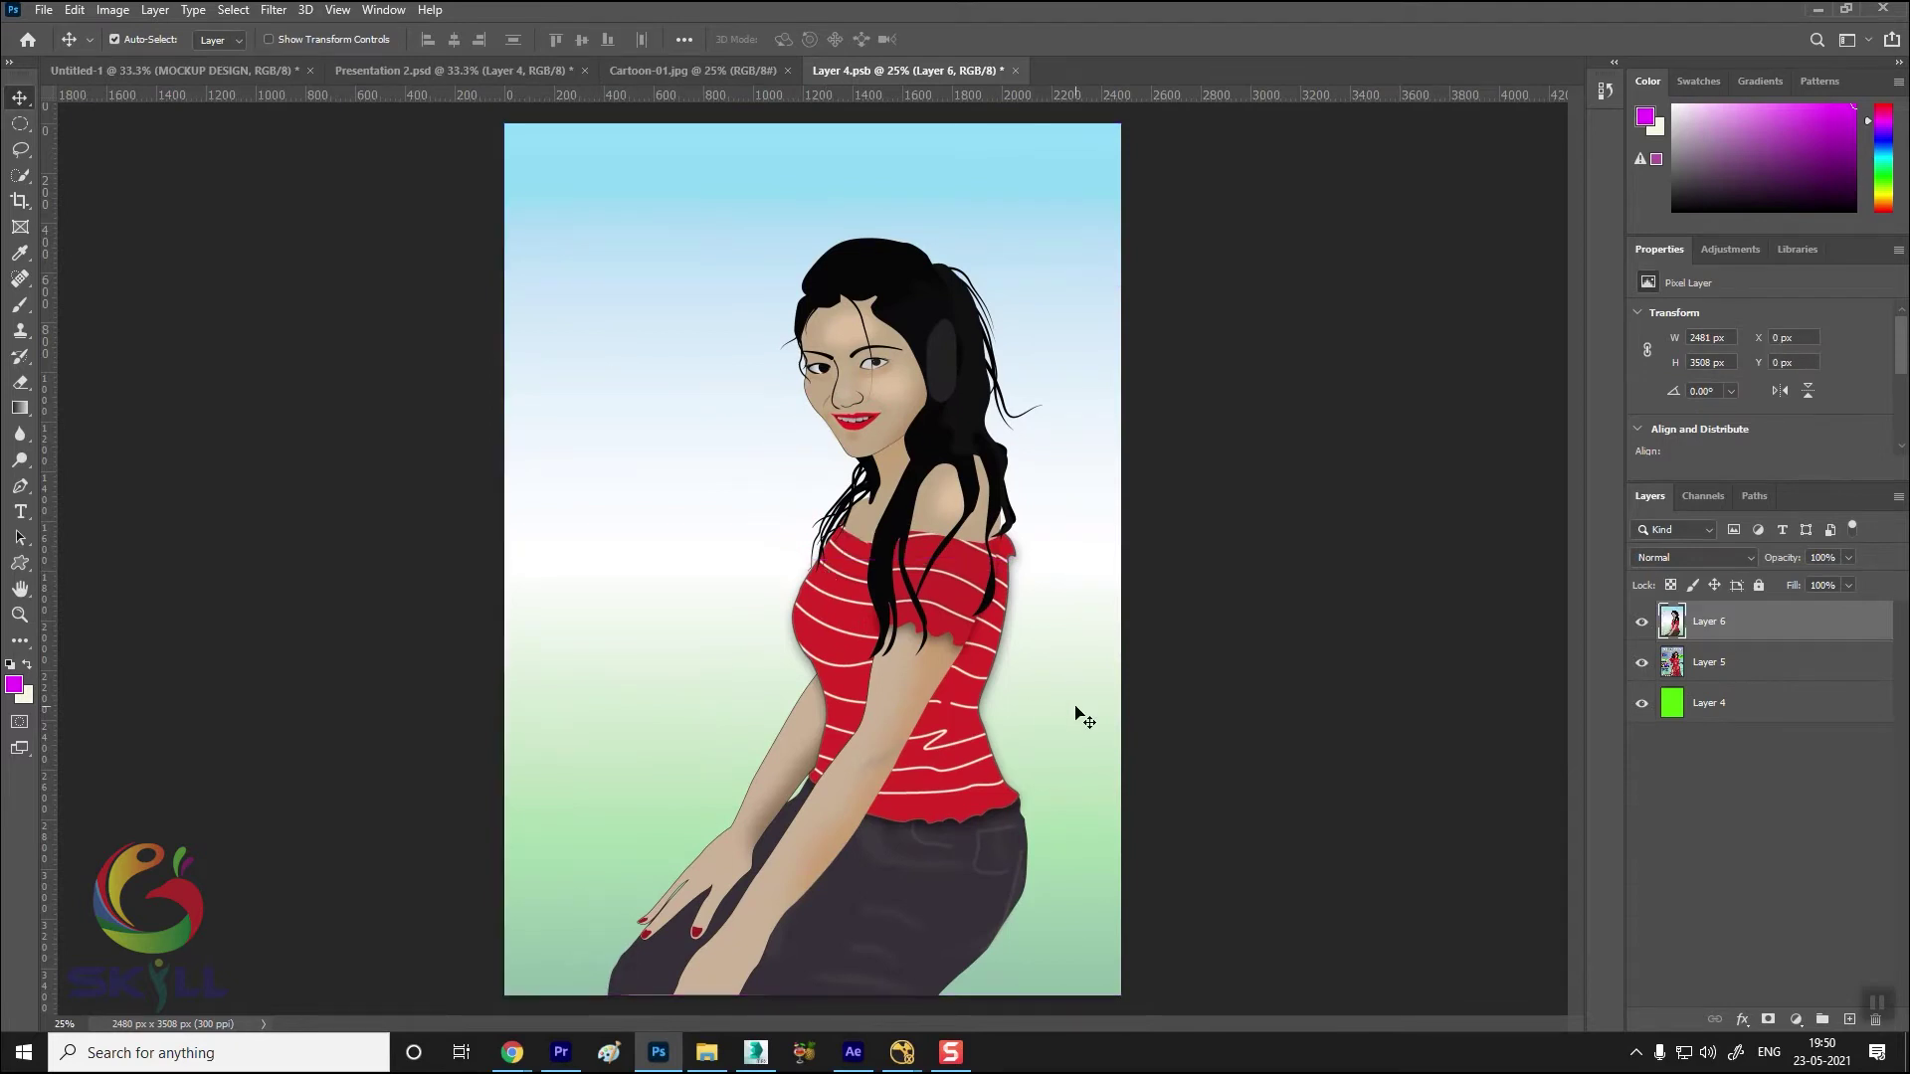
pyautogui.click(1016, 71)
pyautogui.click(865, 389)
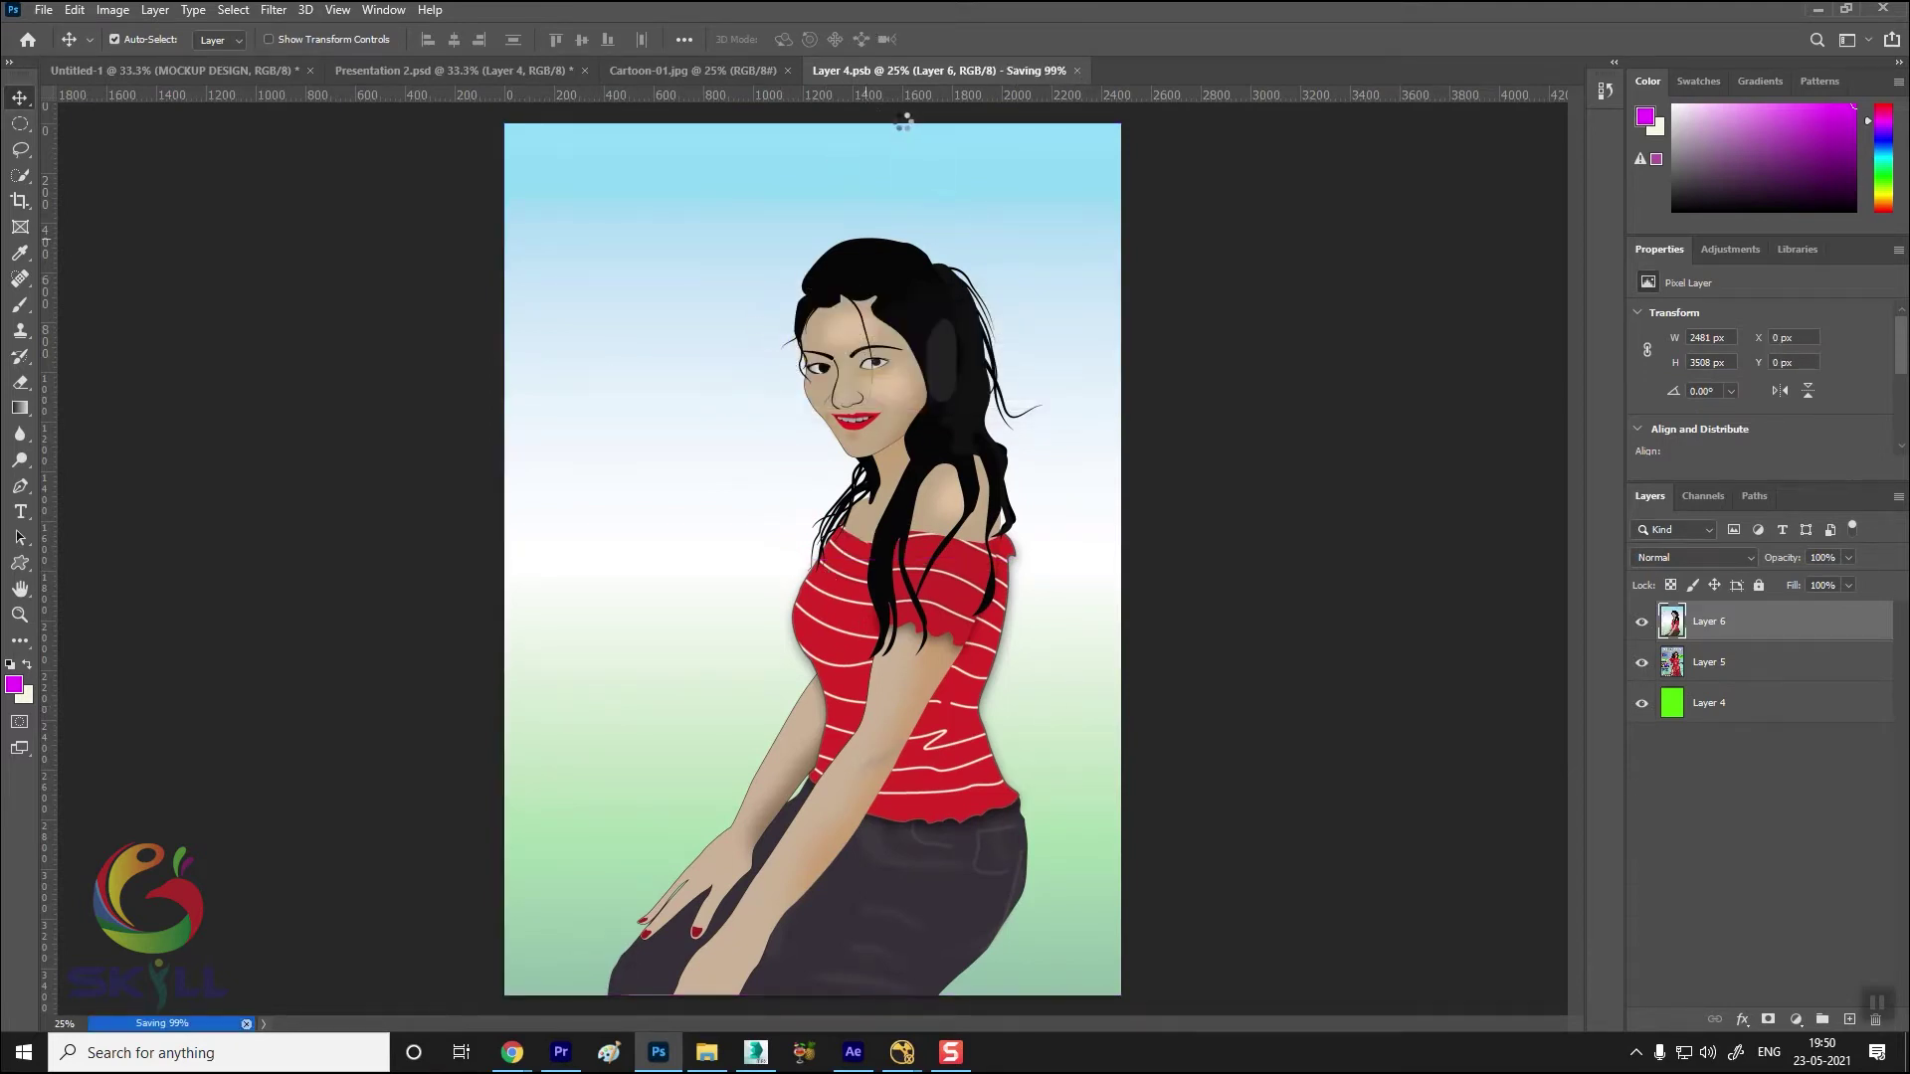
pyautogui.click(410, 71)
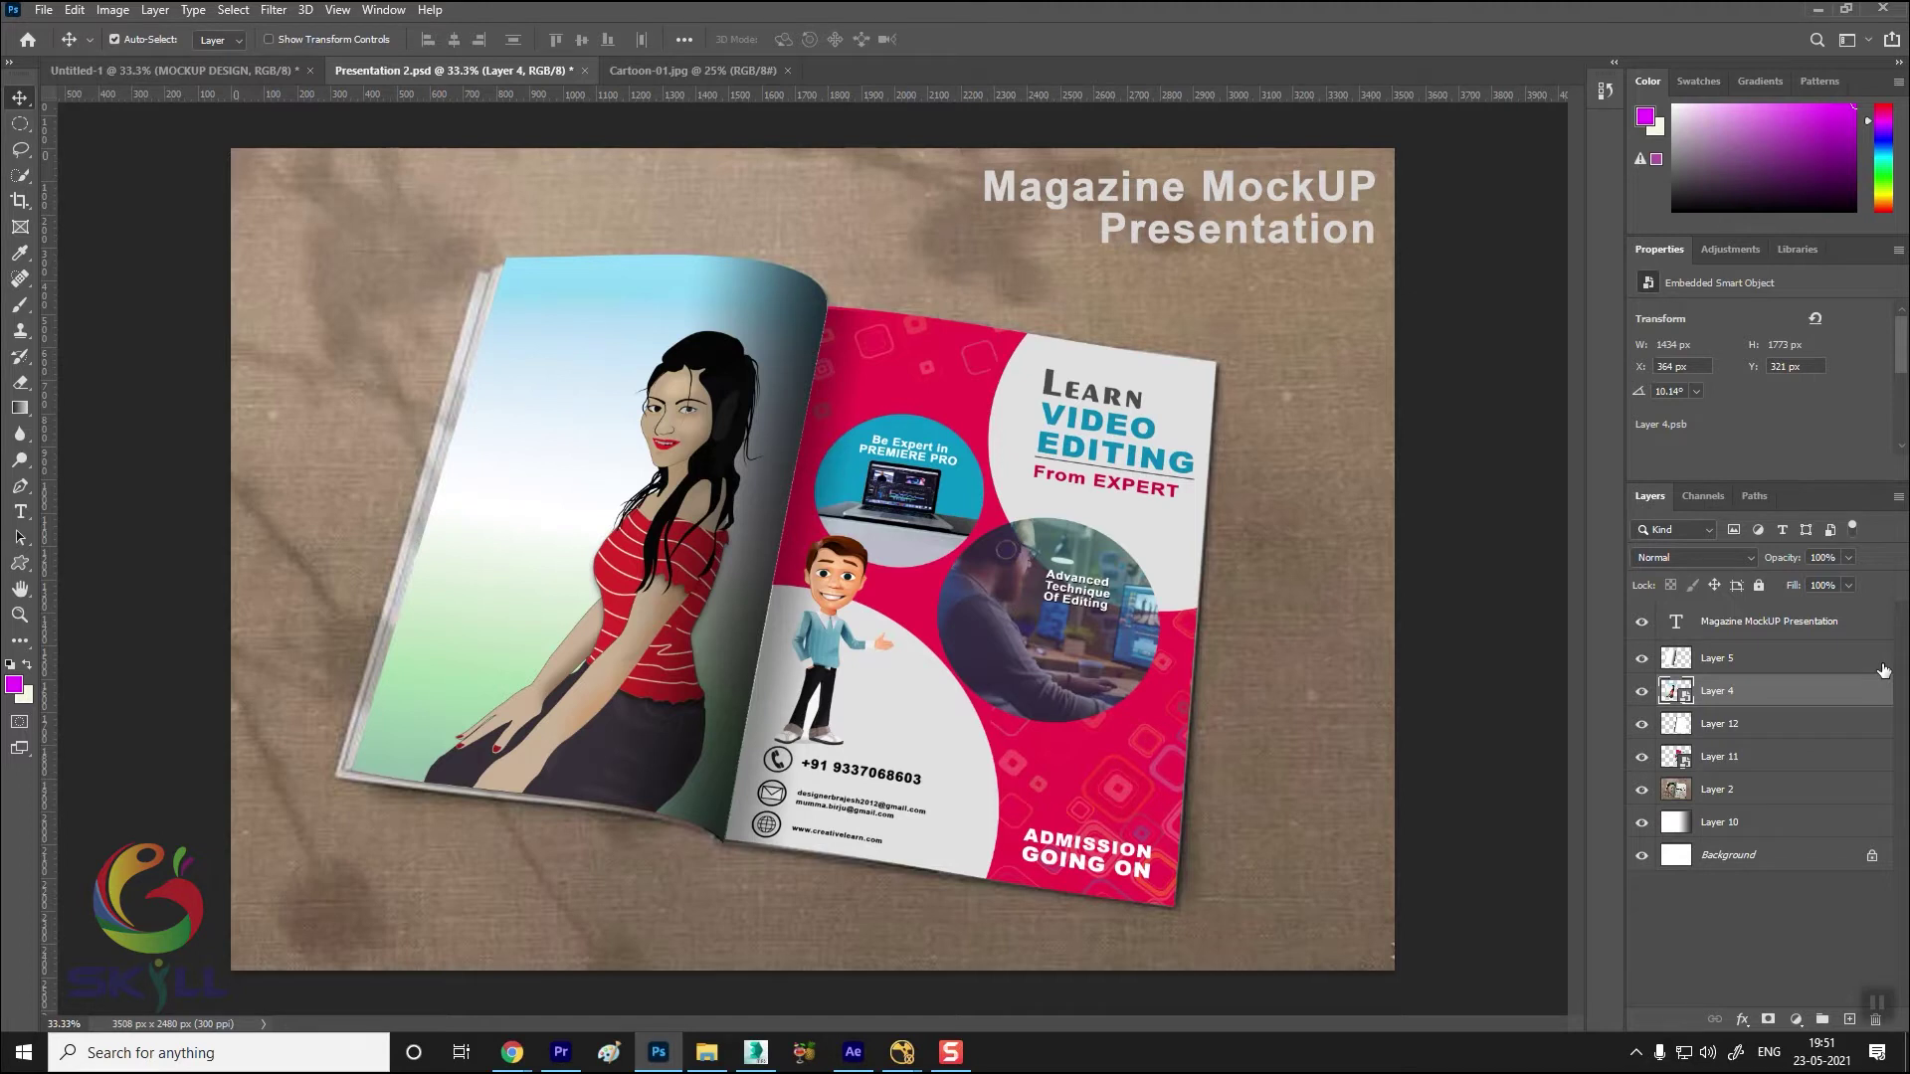
# Delete the five layers from Layer 11 up to the Magazine MockUP Presentation layer
pyautogui.click(1764, 760)
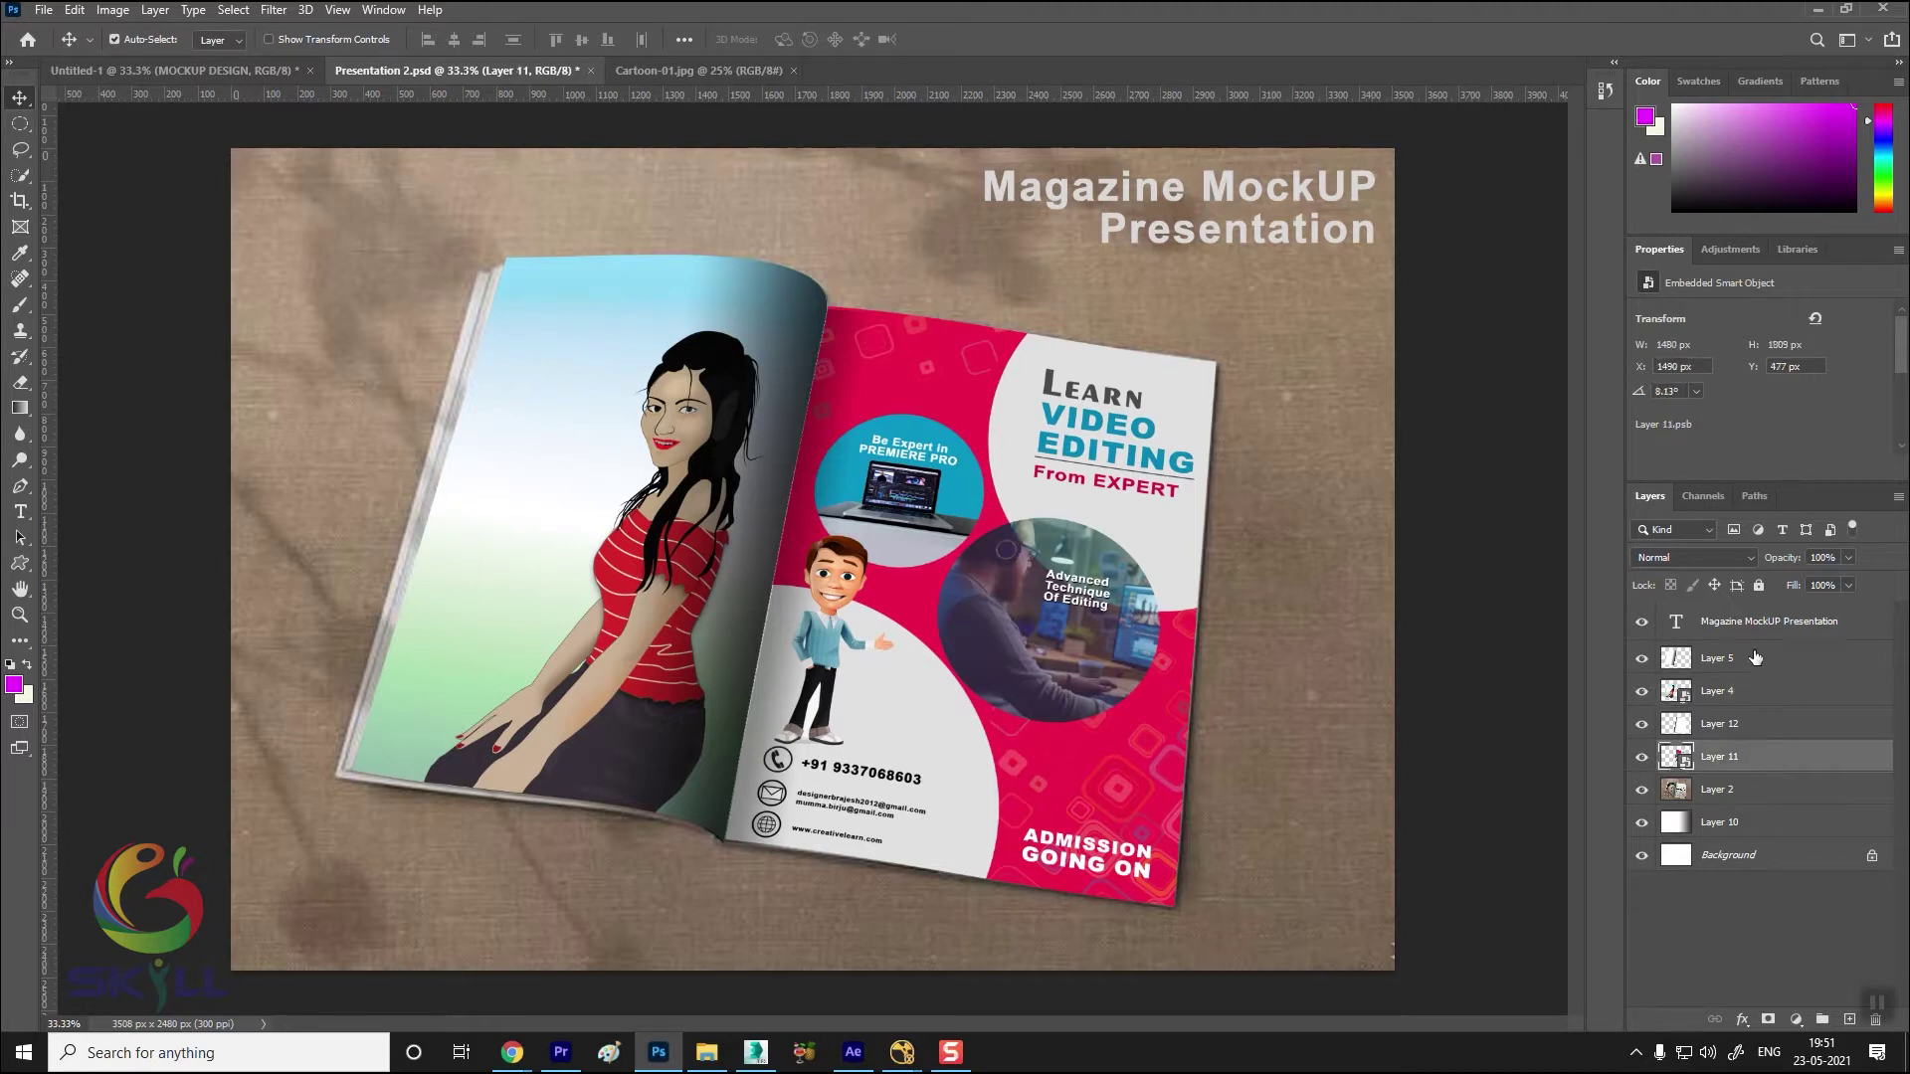
pyautogui.keyDown('shift'); pyautogui.click(1774, 622); pyautogui.keyUp('shift')
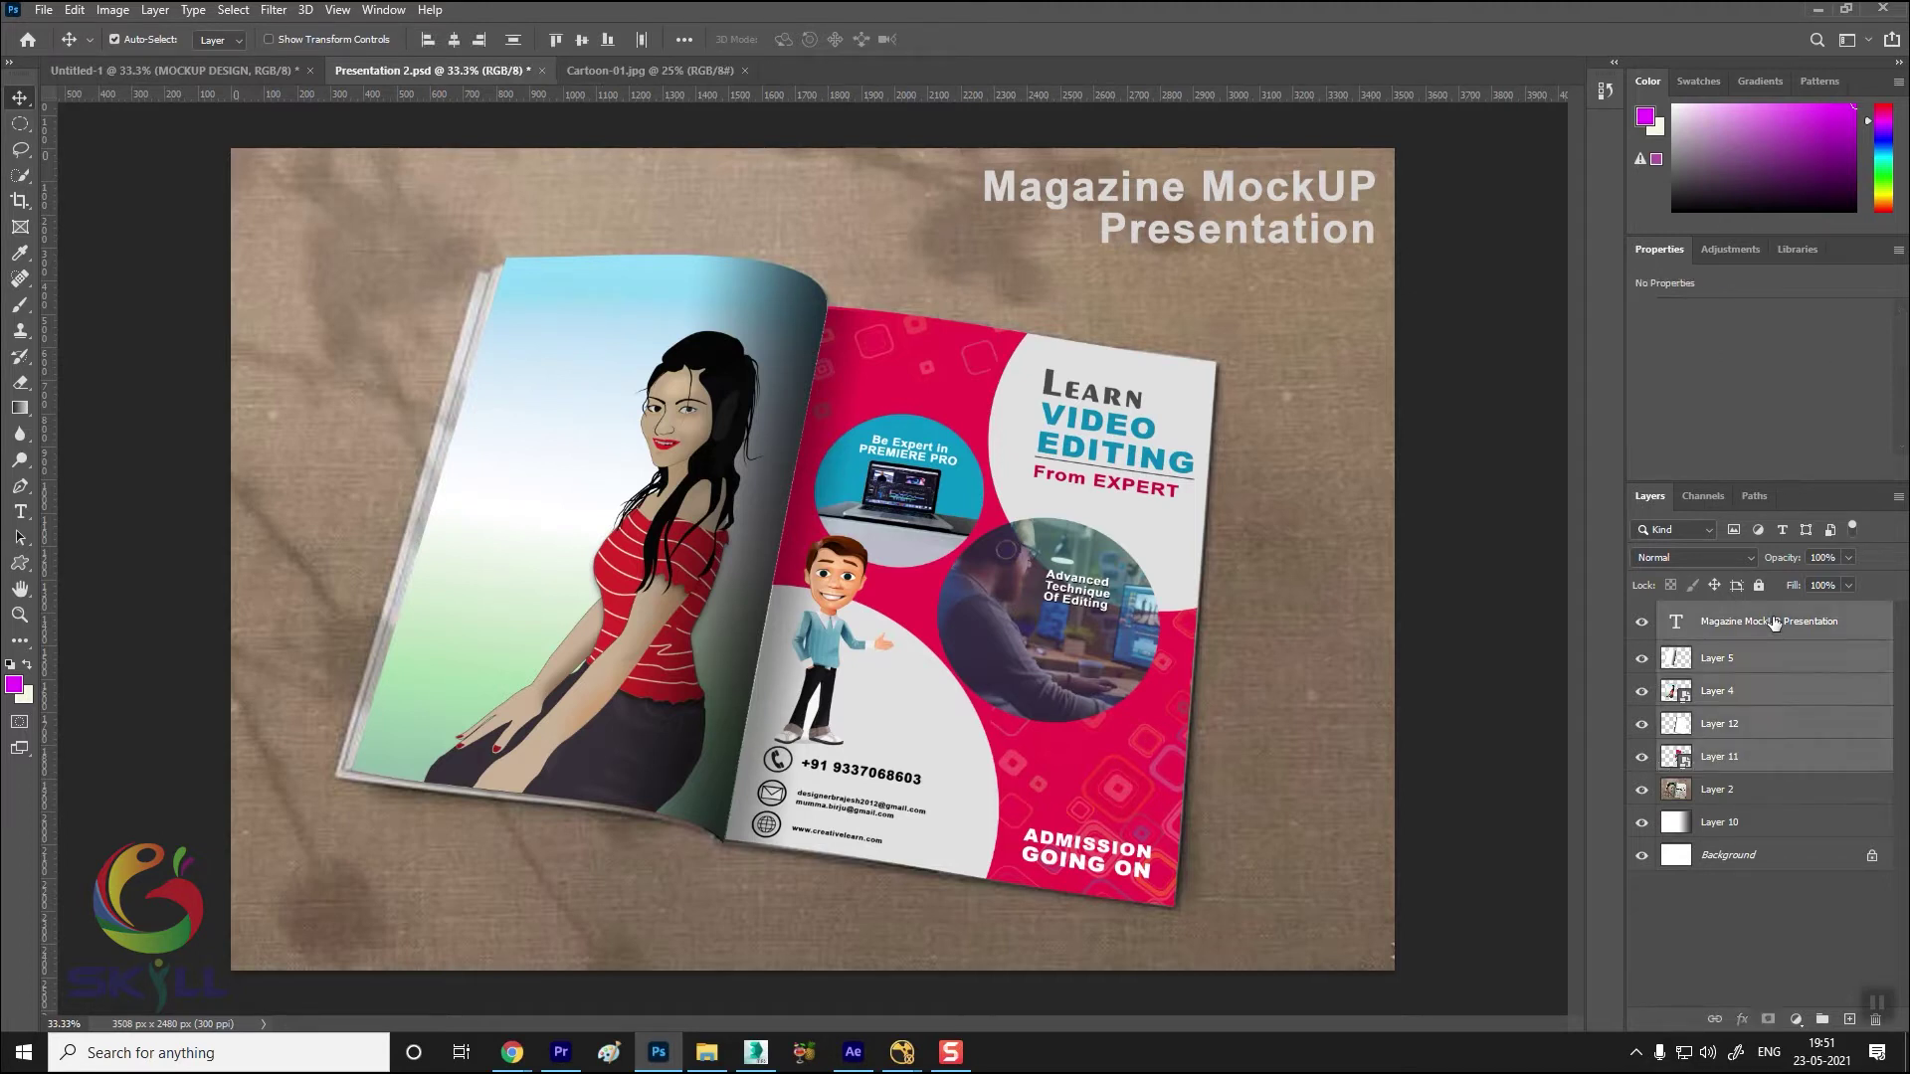
pyautogui.press('Delete')
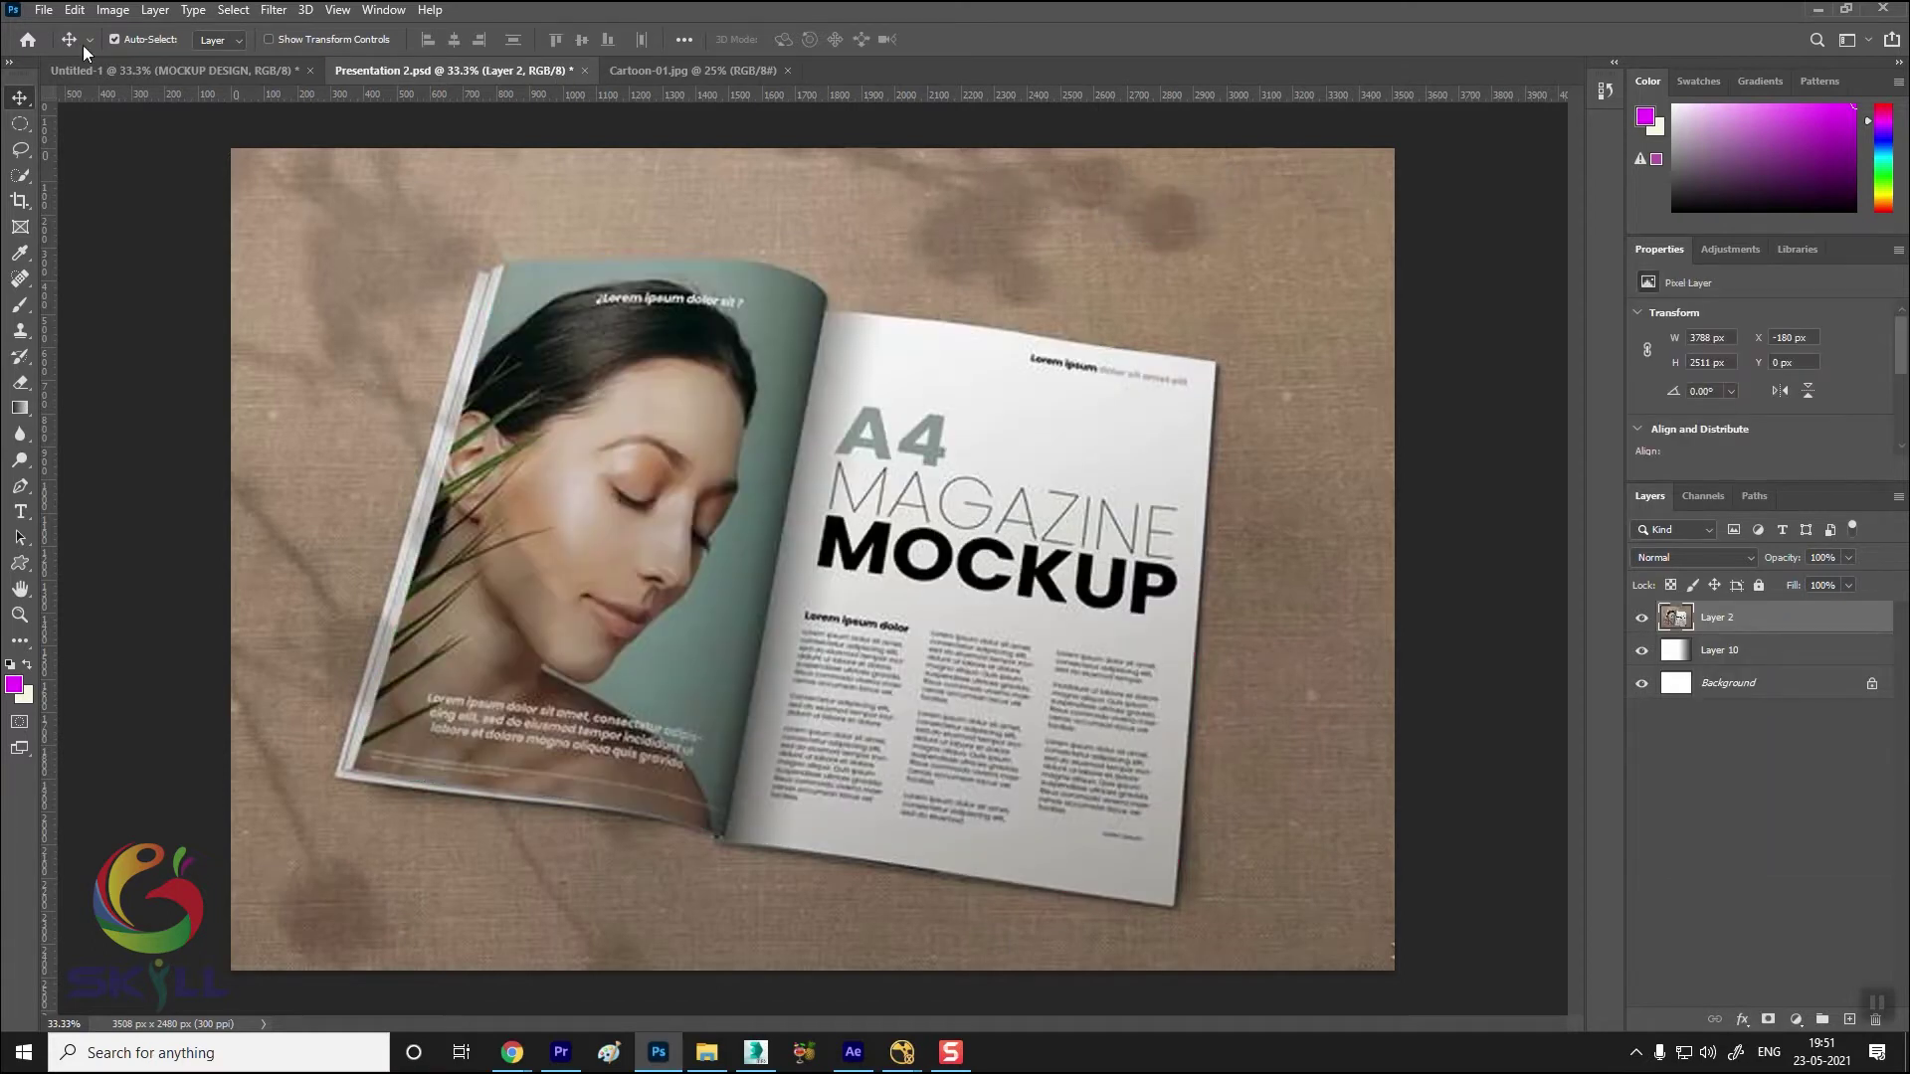
# Save the mockup as a renamed PSD copy of Presentation 2 on drive D
pyautogui.click(52, 10)
pyautogui.moveTo(83, 125)
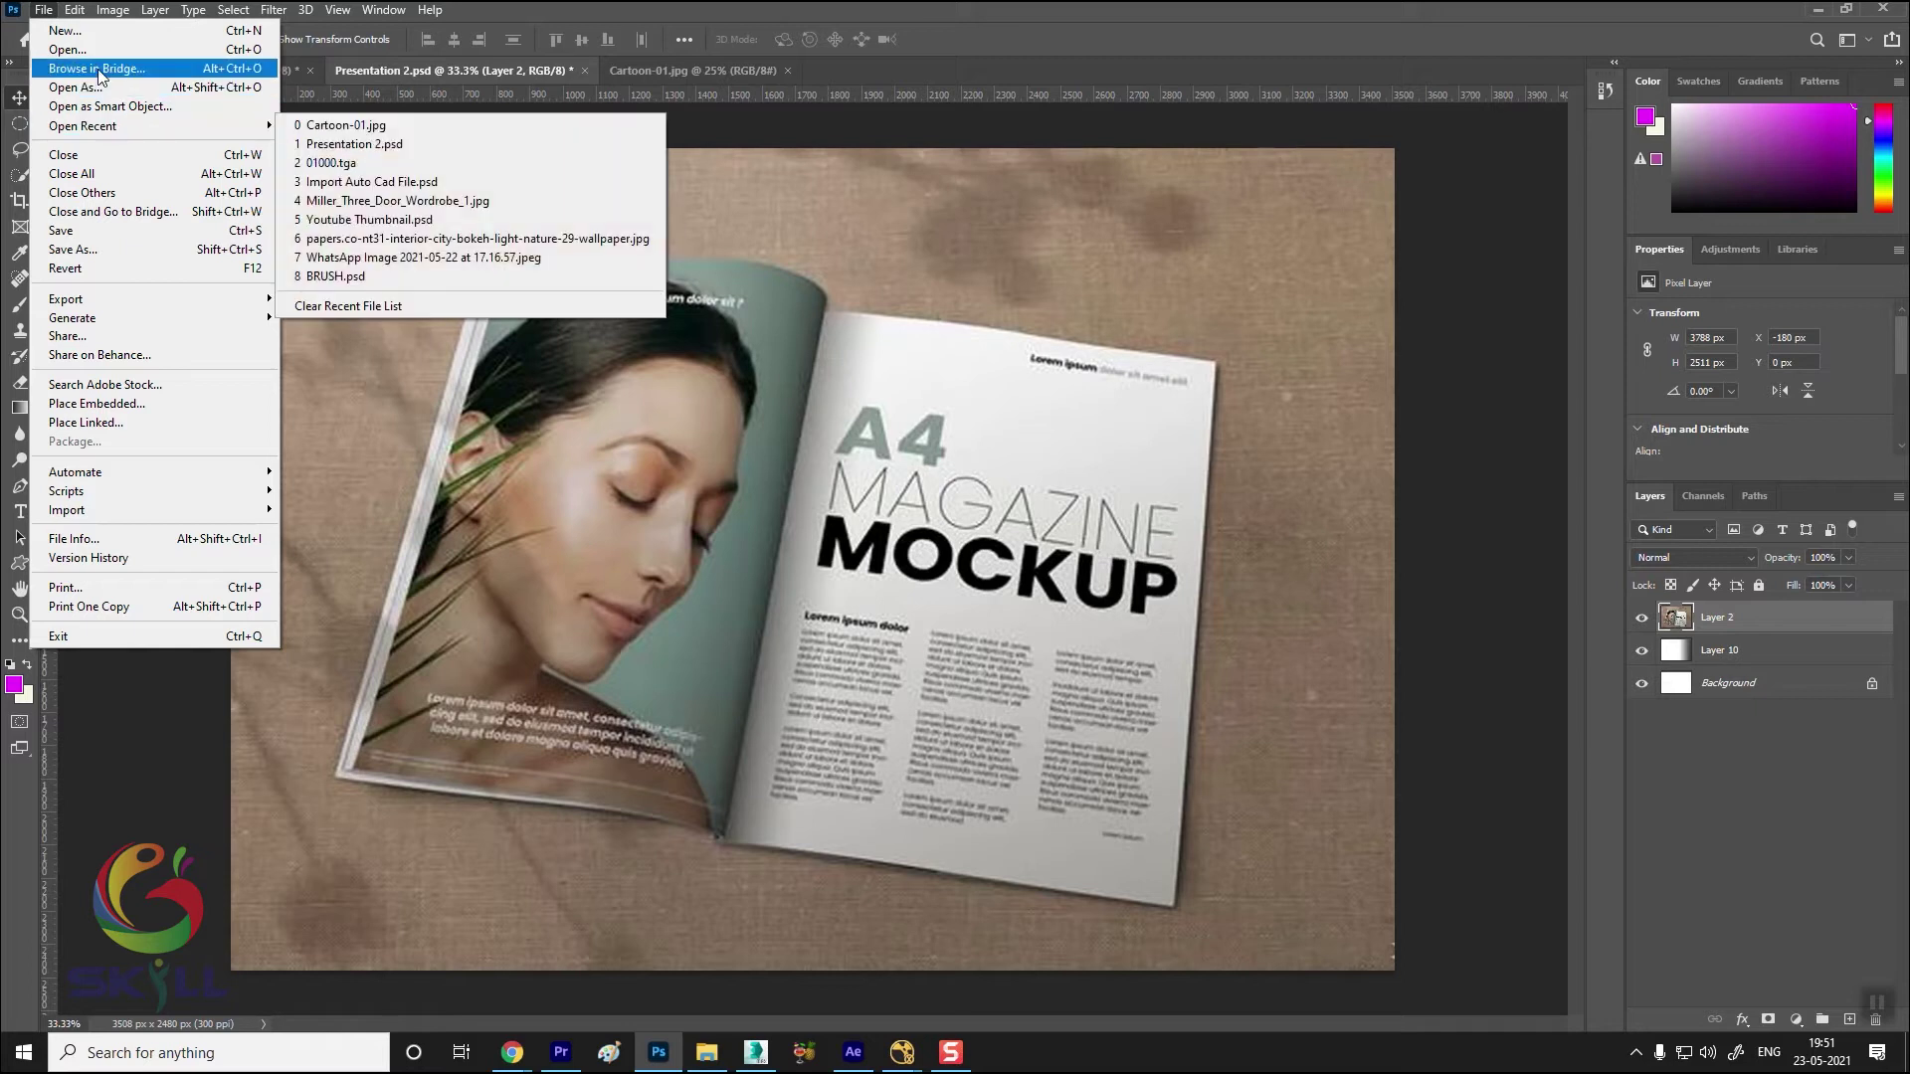
pyautogui.click(97, 248)
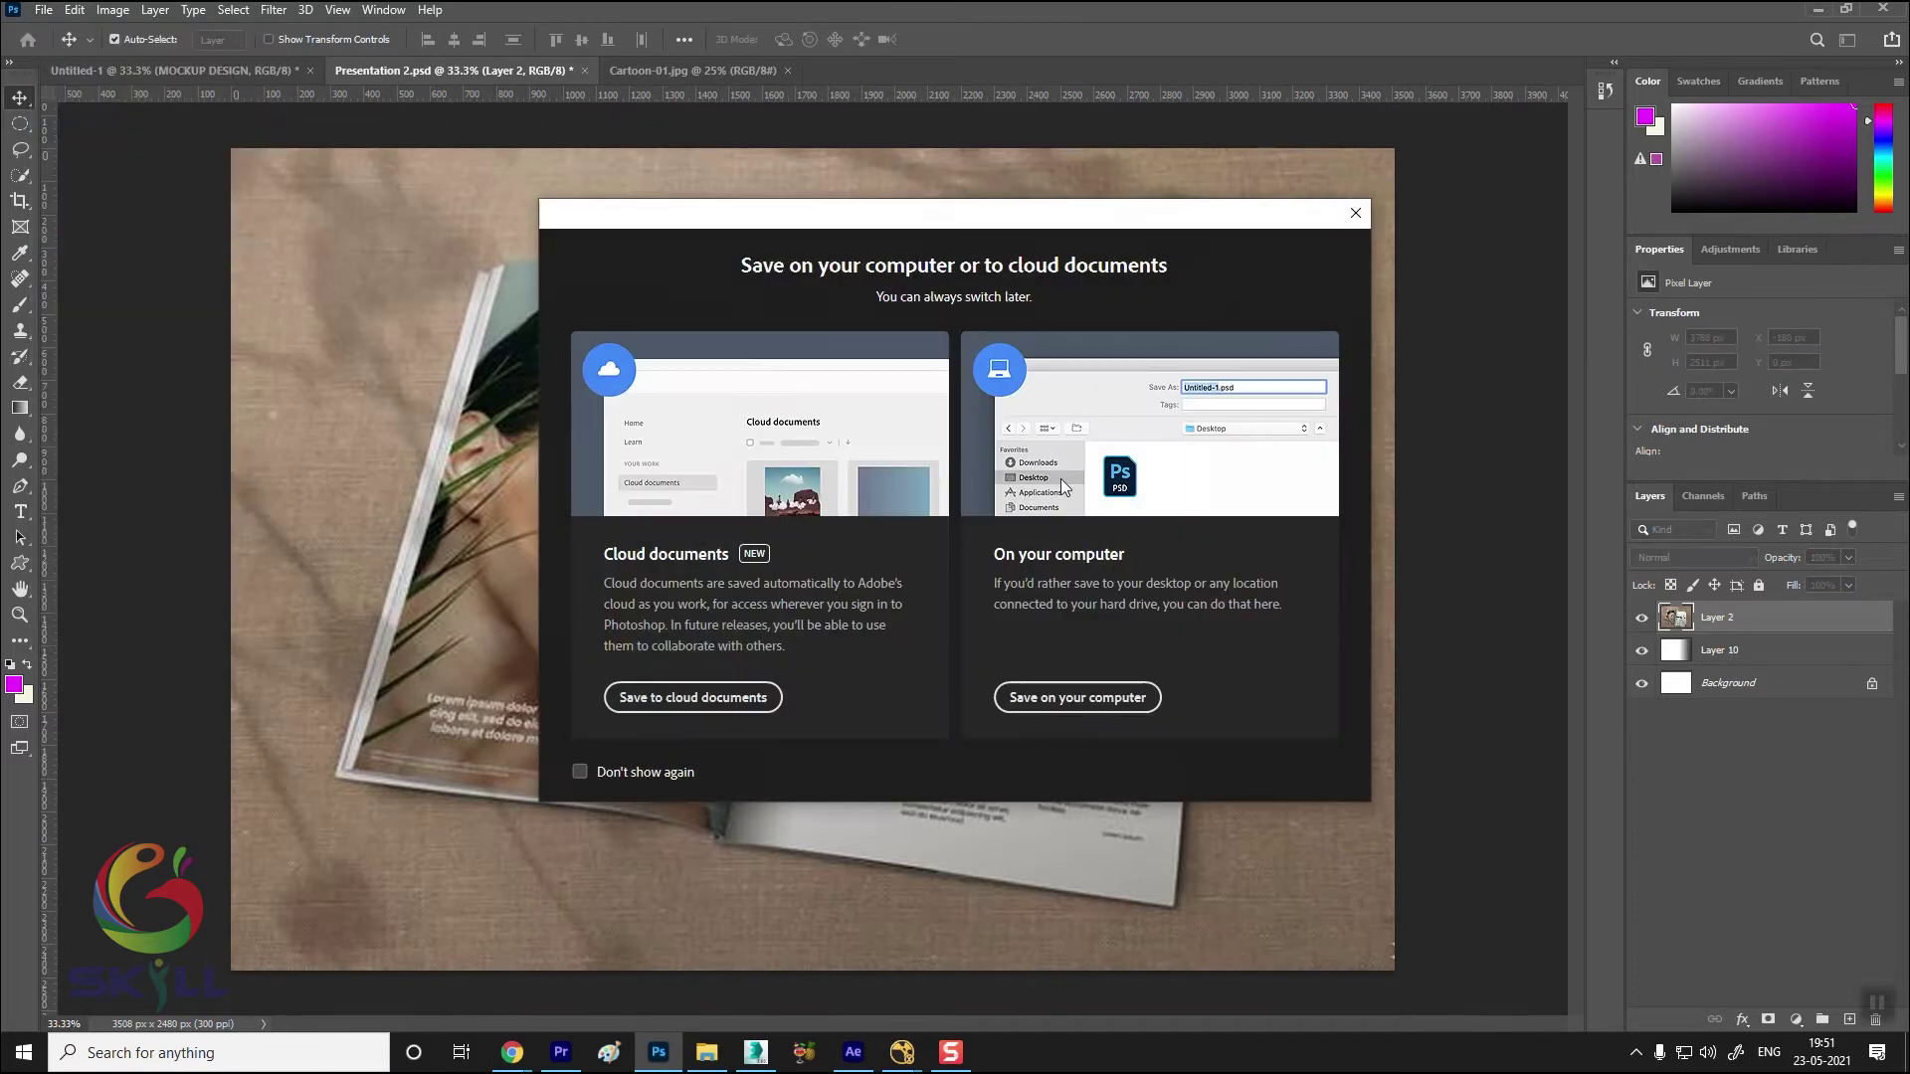
pyautogui.click(1094, 699)
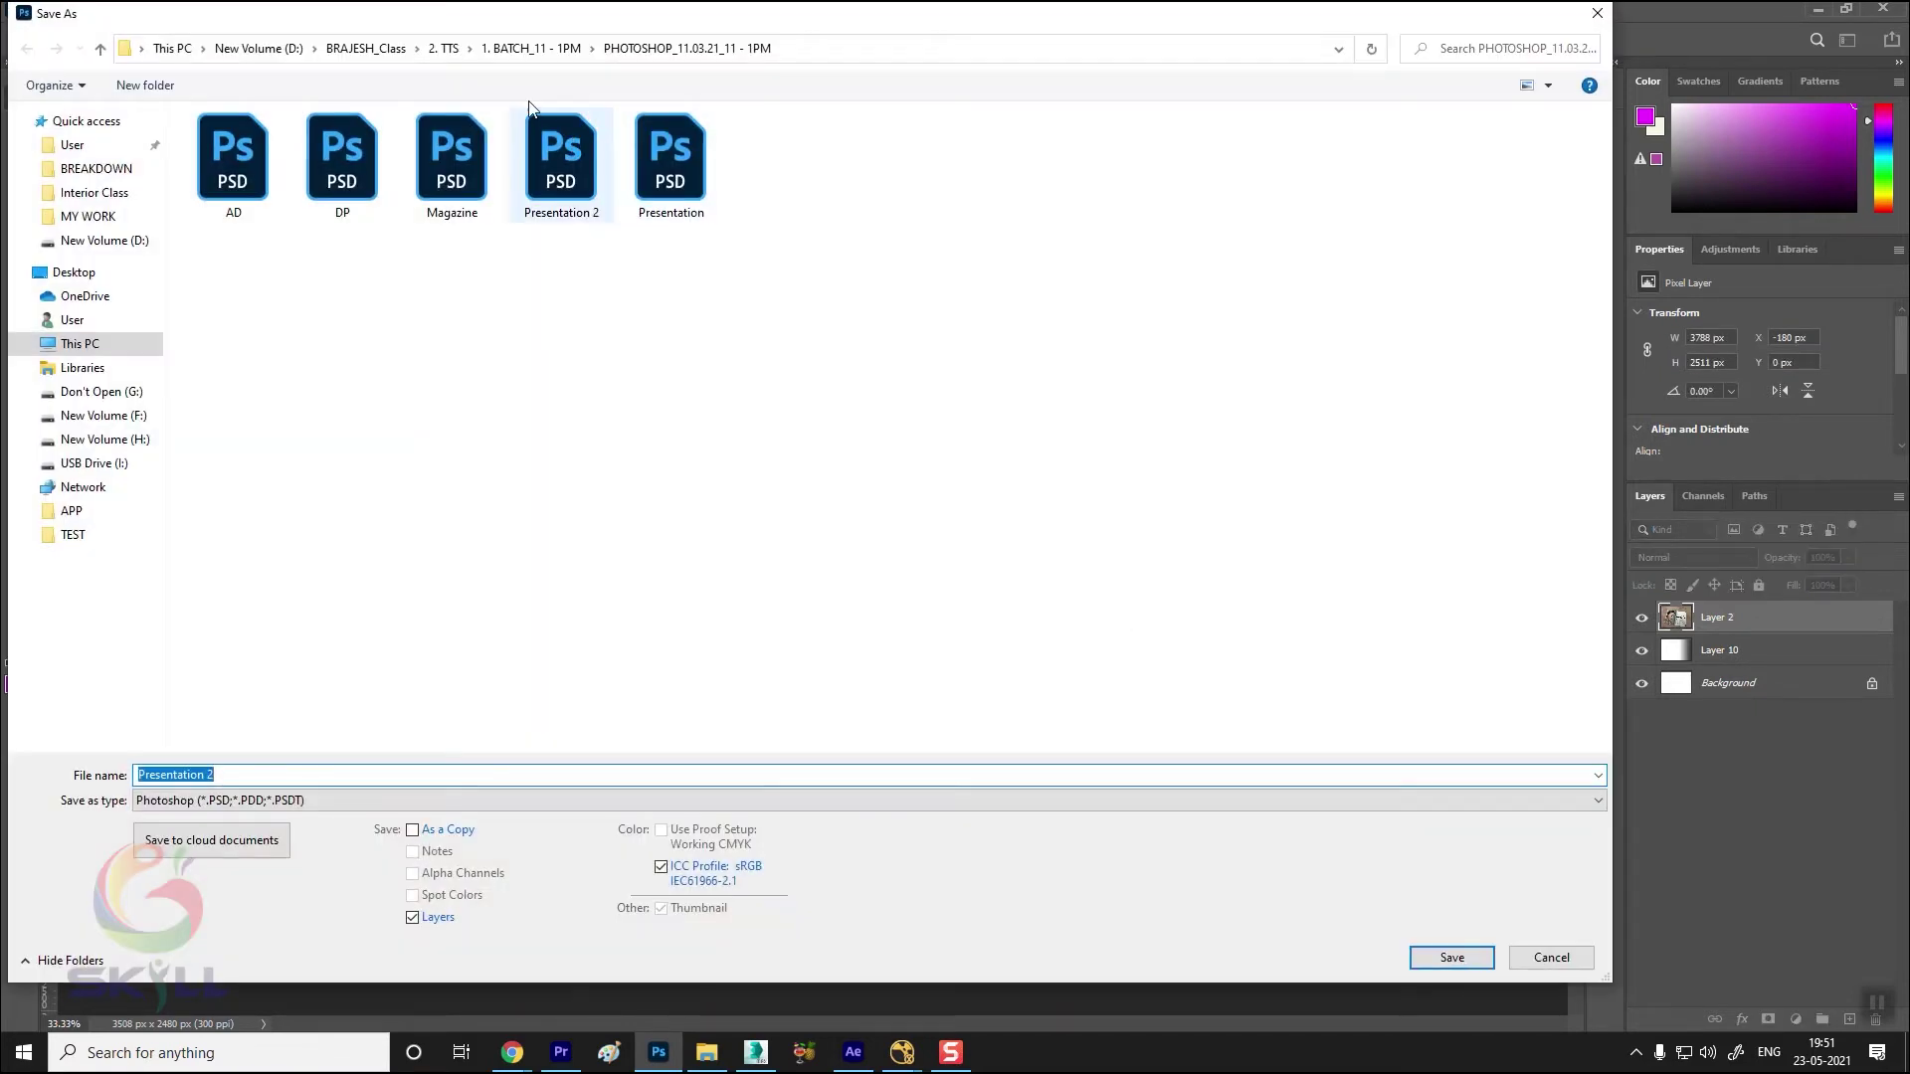
pyautogui.click(246, 50)
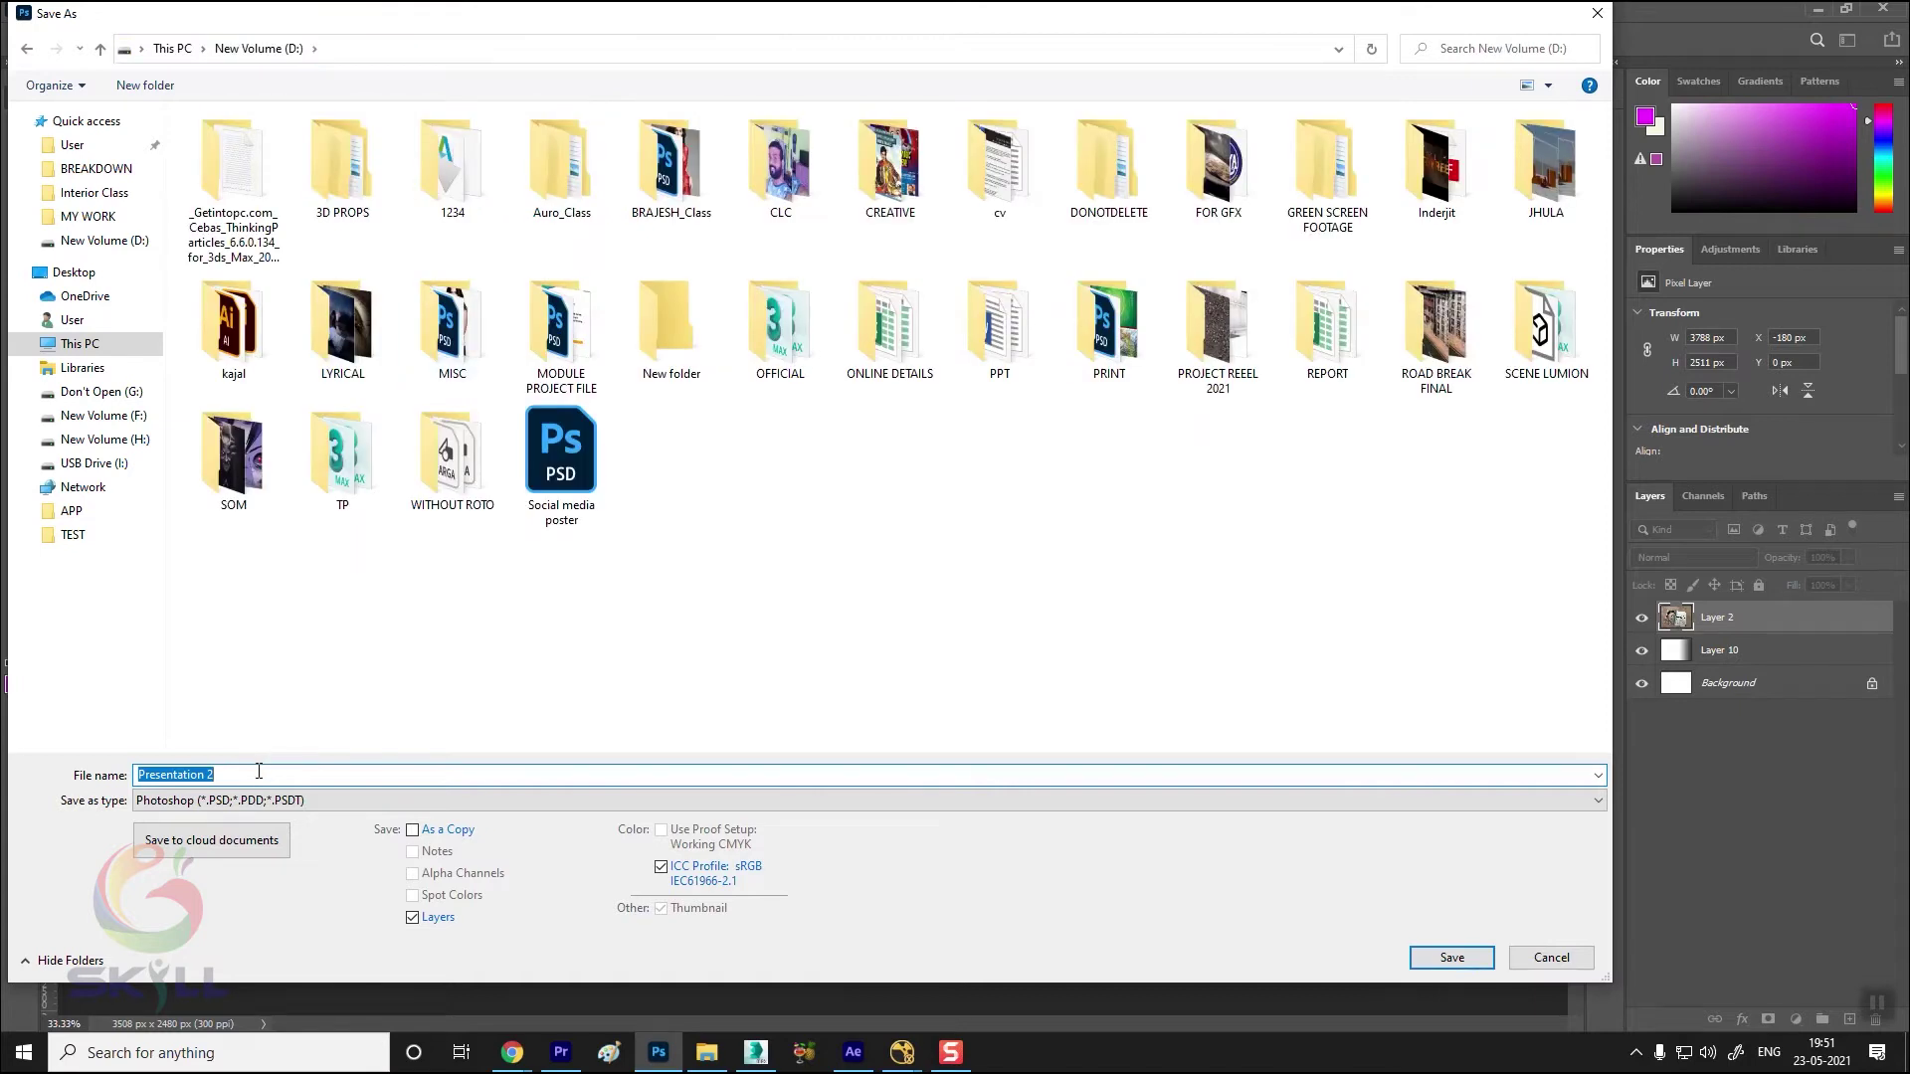
pyautogui.click(256, 774)
pyautogui.press('Return')
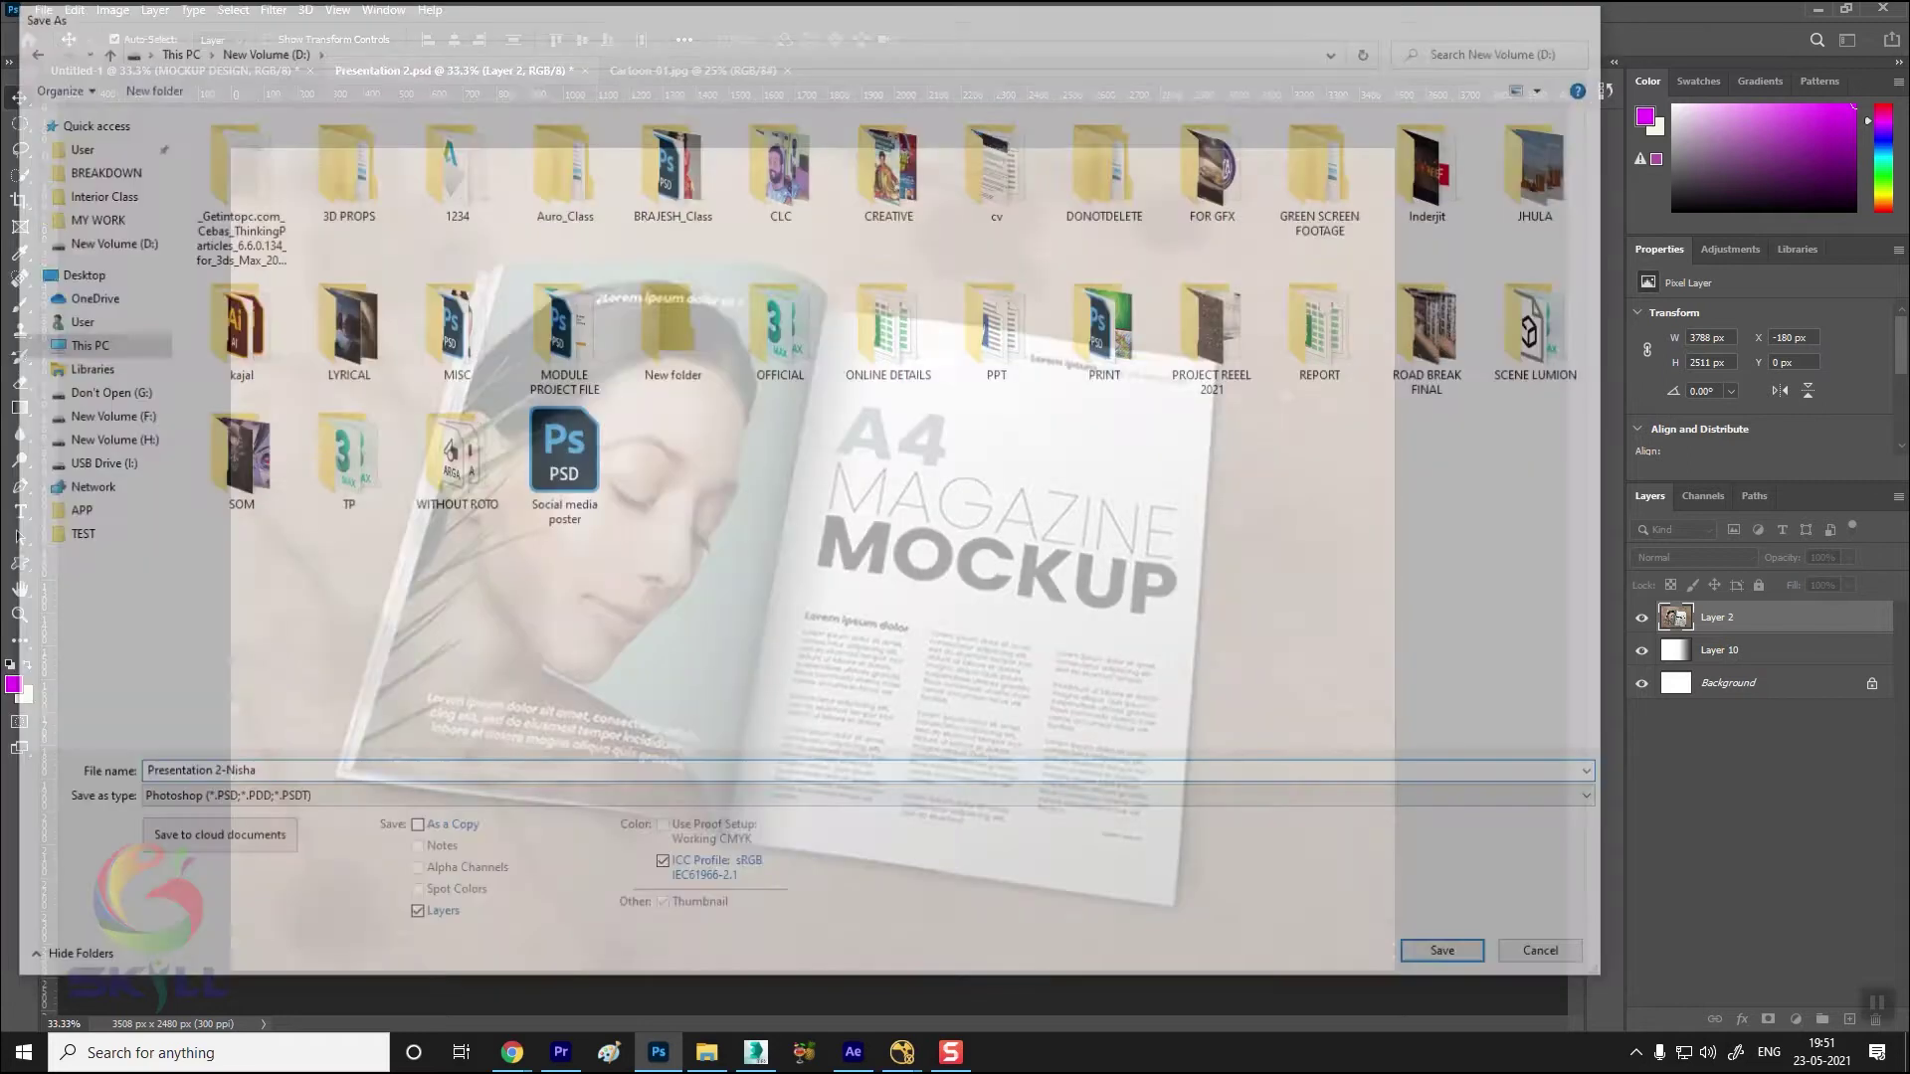
# Finish saving the copy and close the Cartoon-01.jpg document
pyautogui.click(1198, 295)
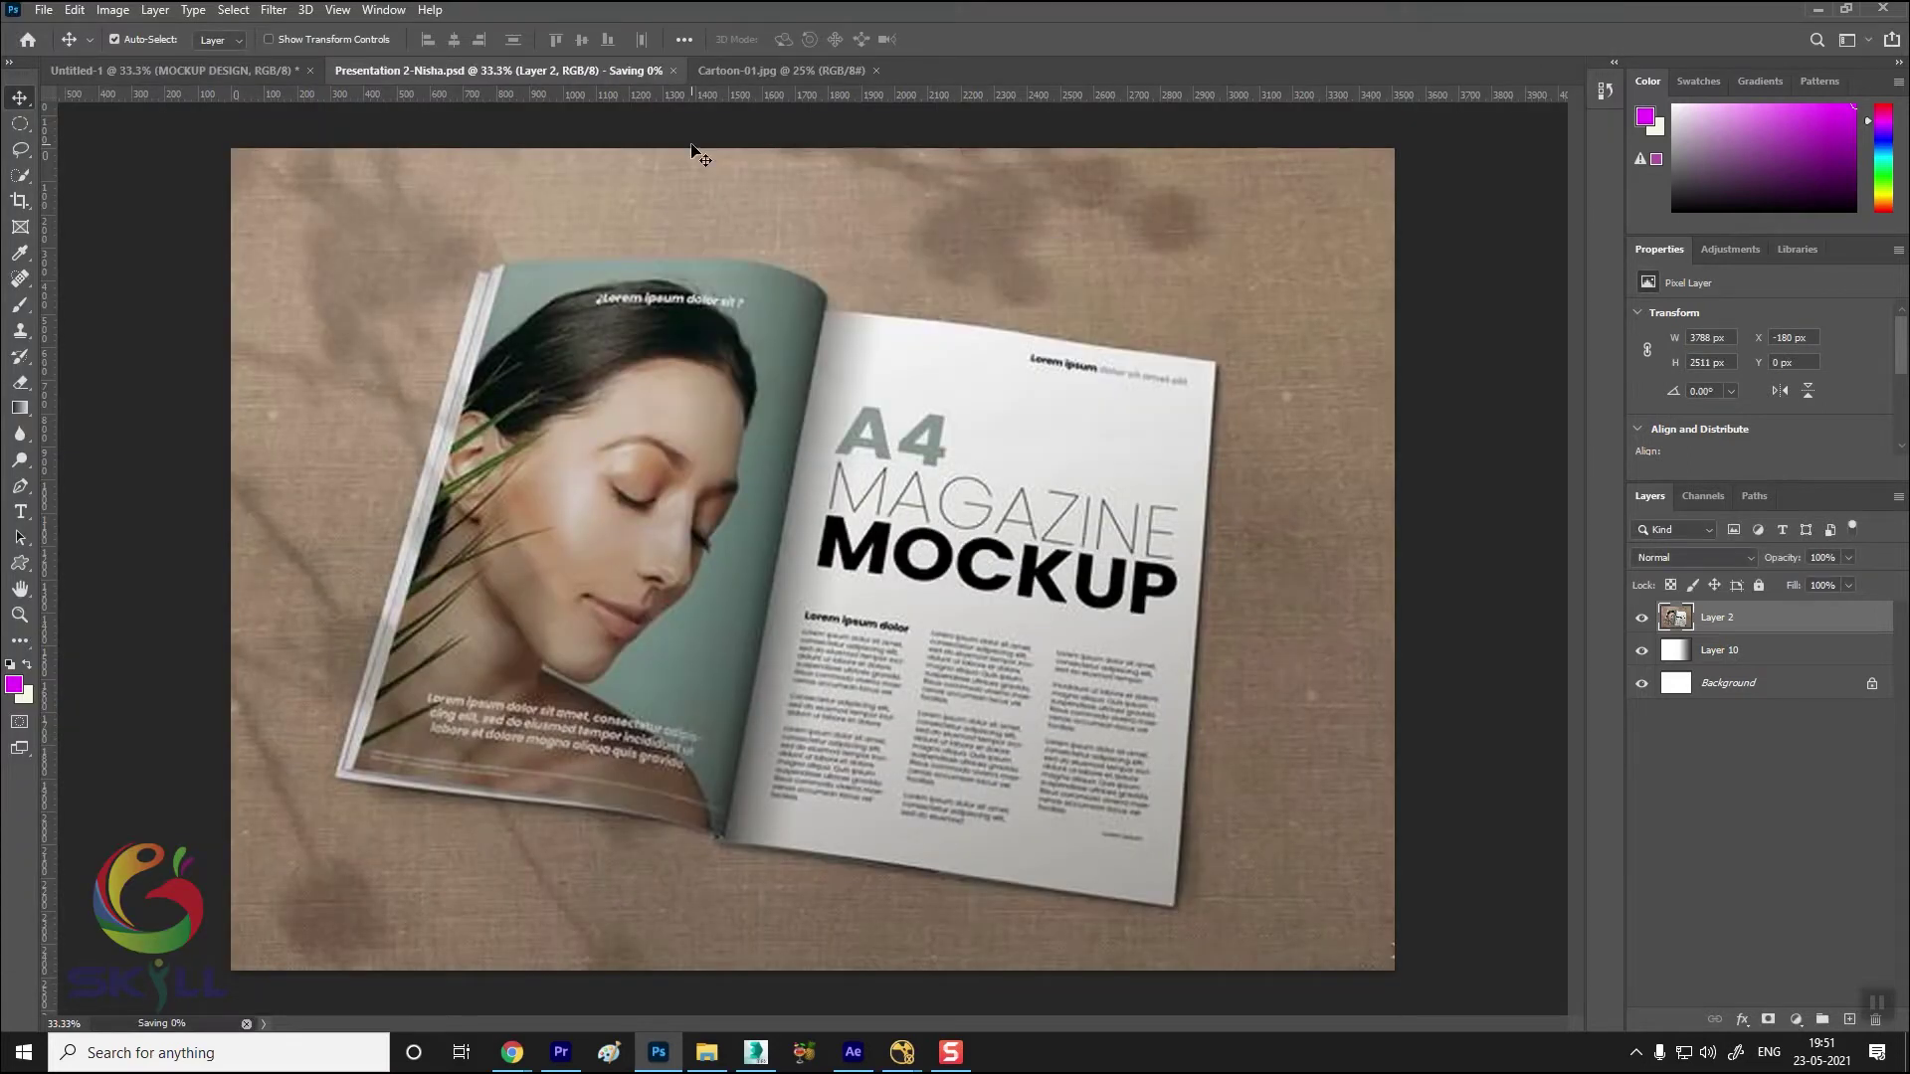
pyautogui.click(688, 68)
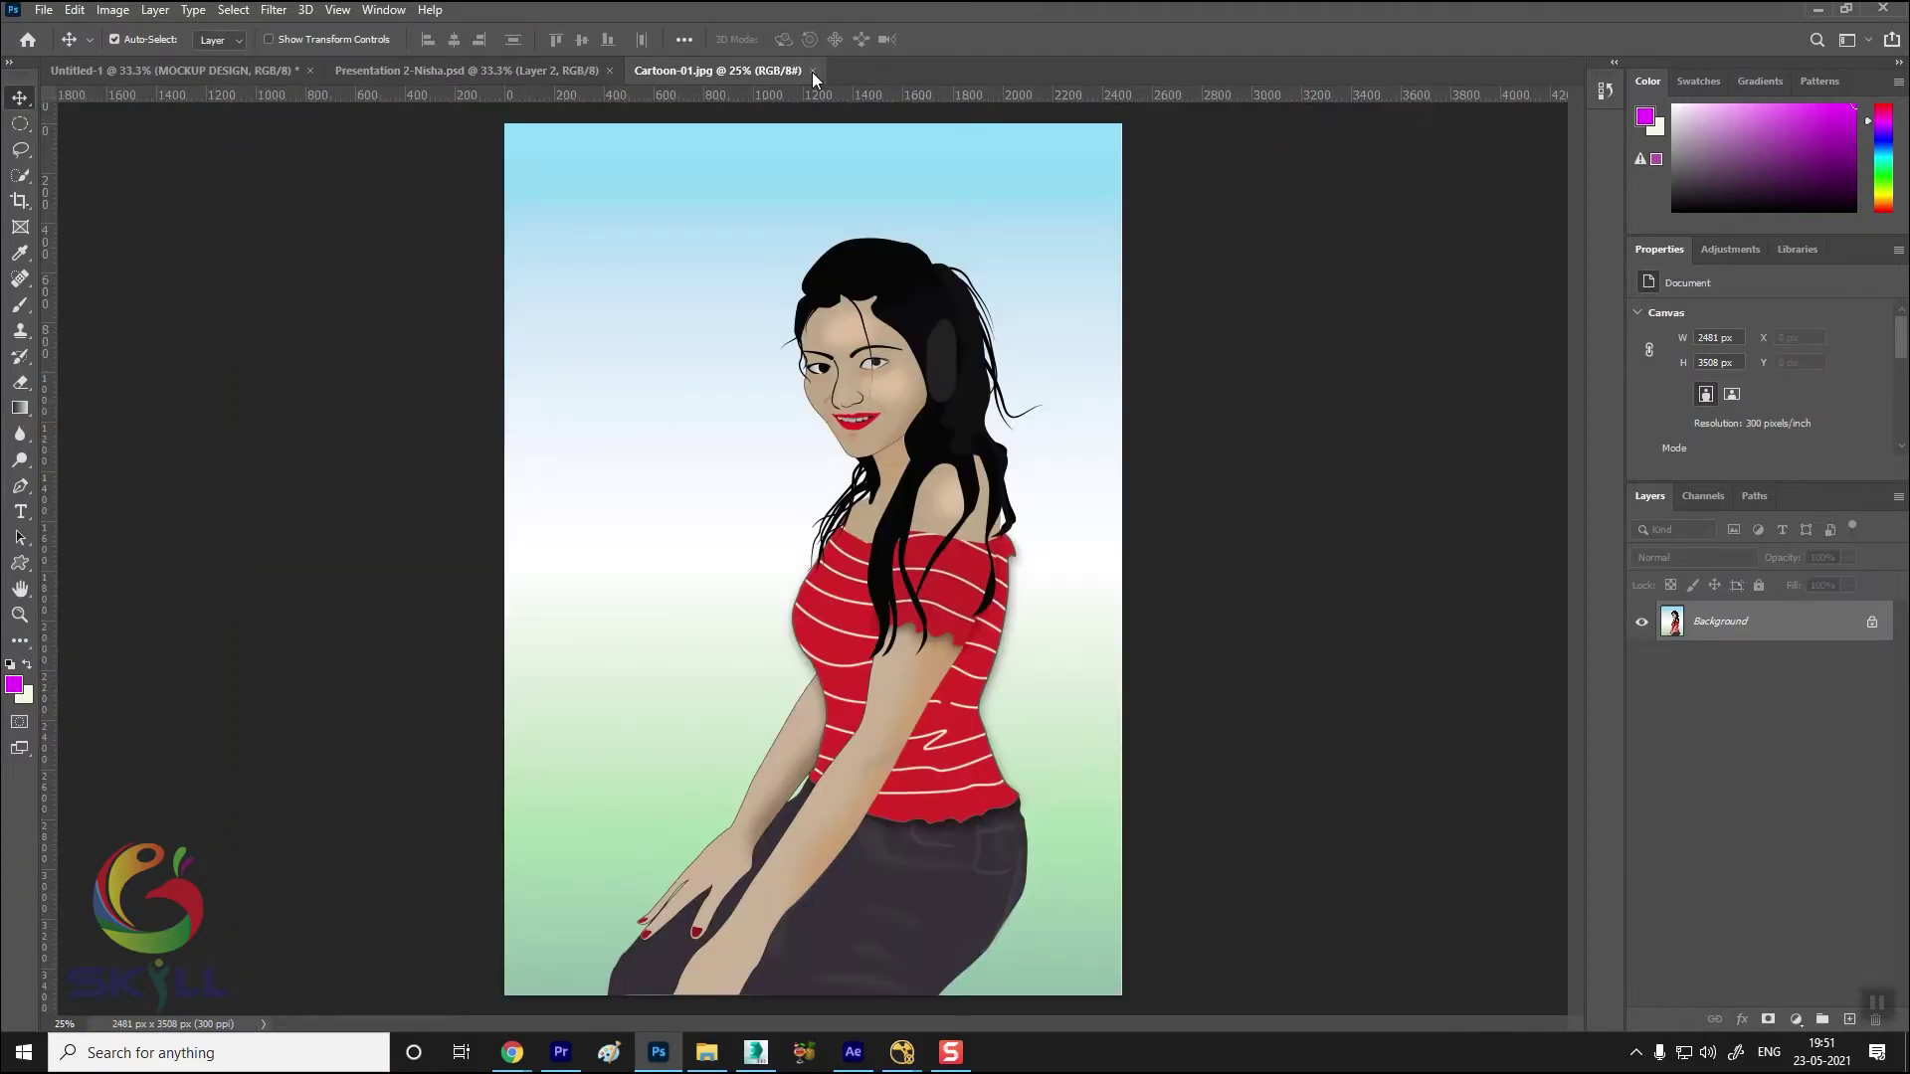
pyautogui.click(812, 71)
# Browse to the Photoshop class session folder and open Magazine.jpg
pyautogui.click(44, 10)
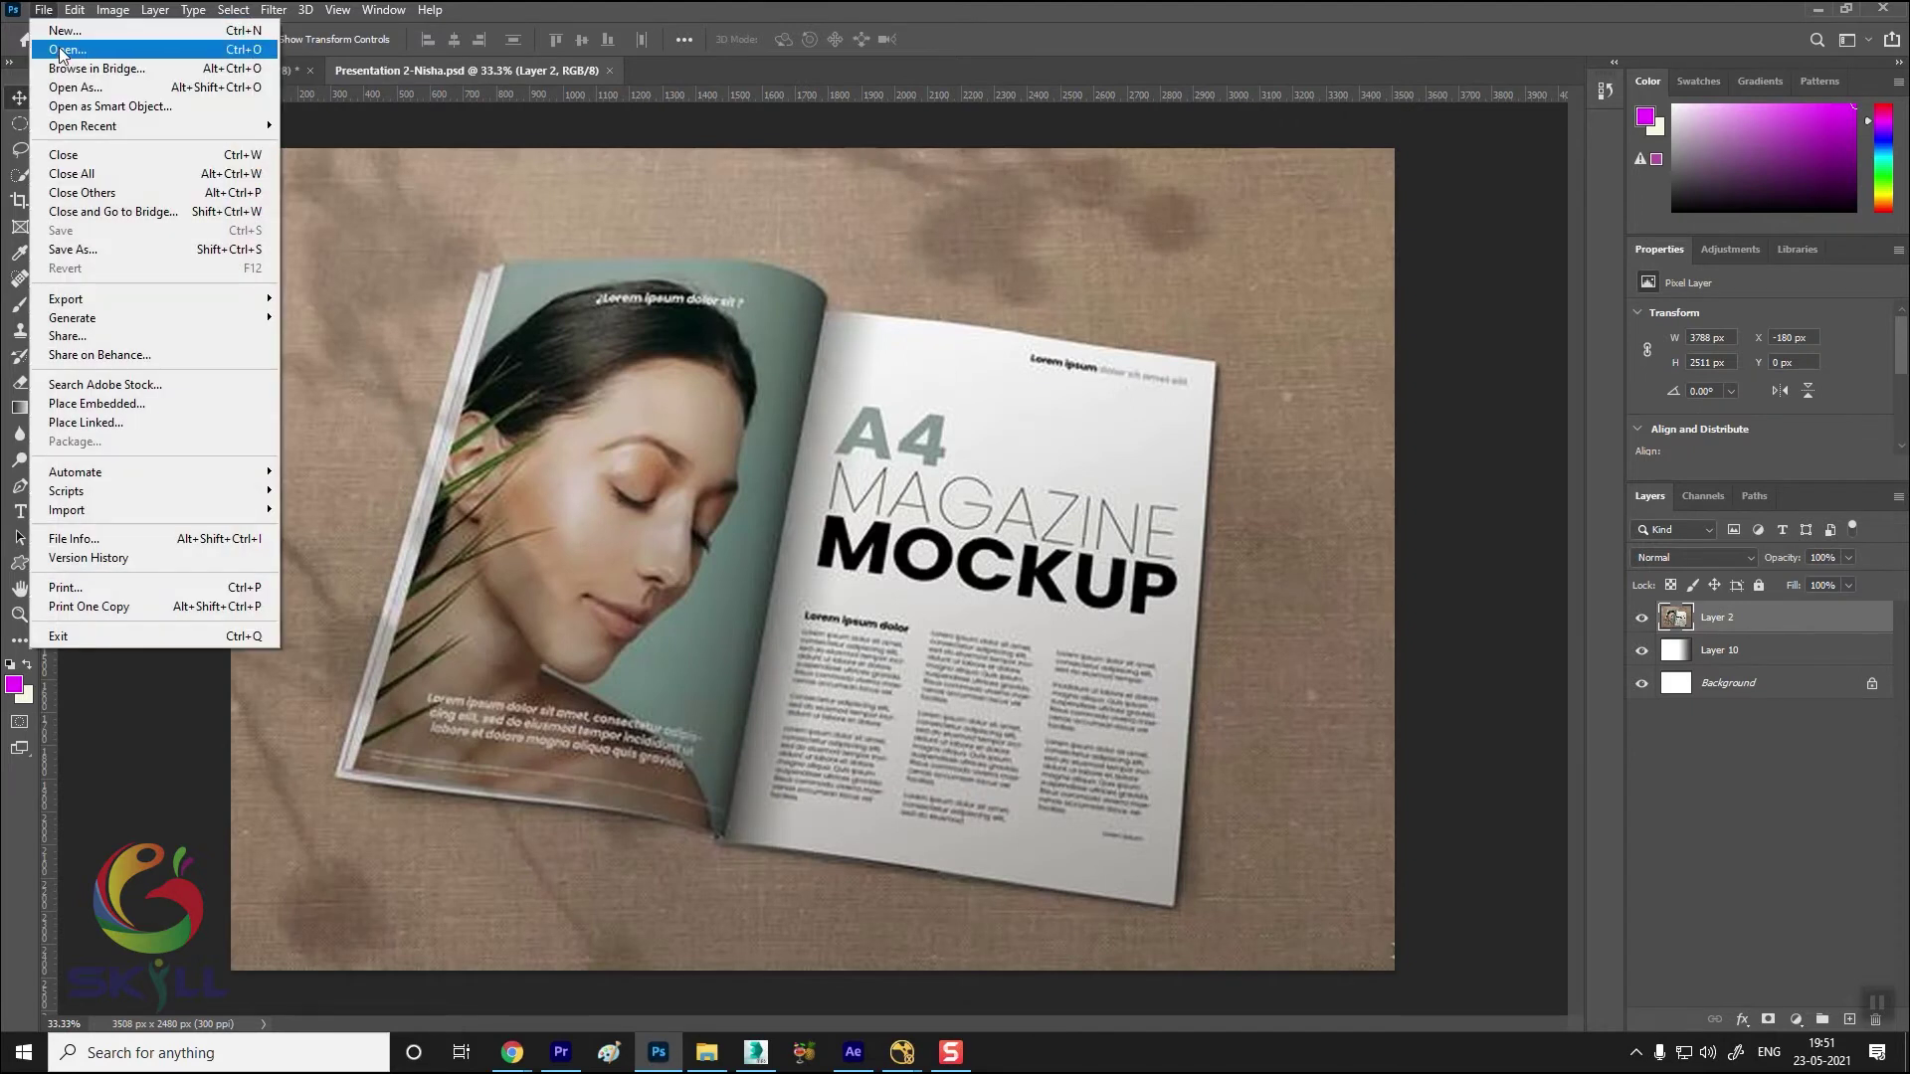
pyautogui.click(62, 52)
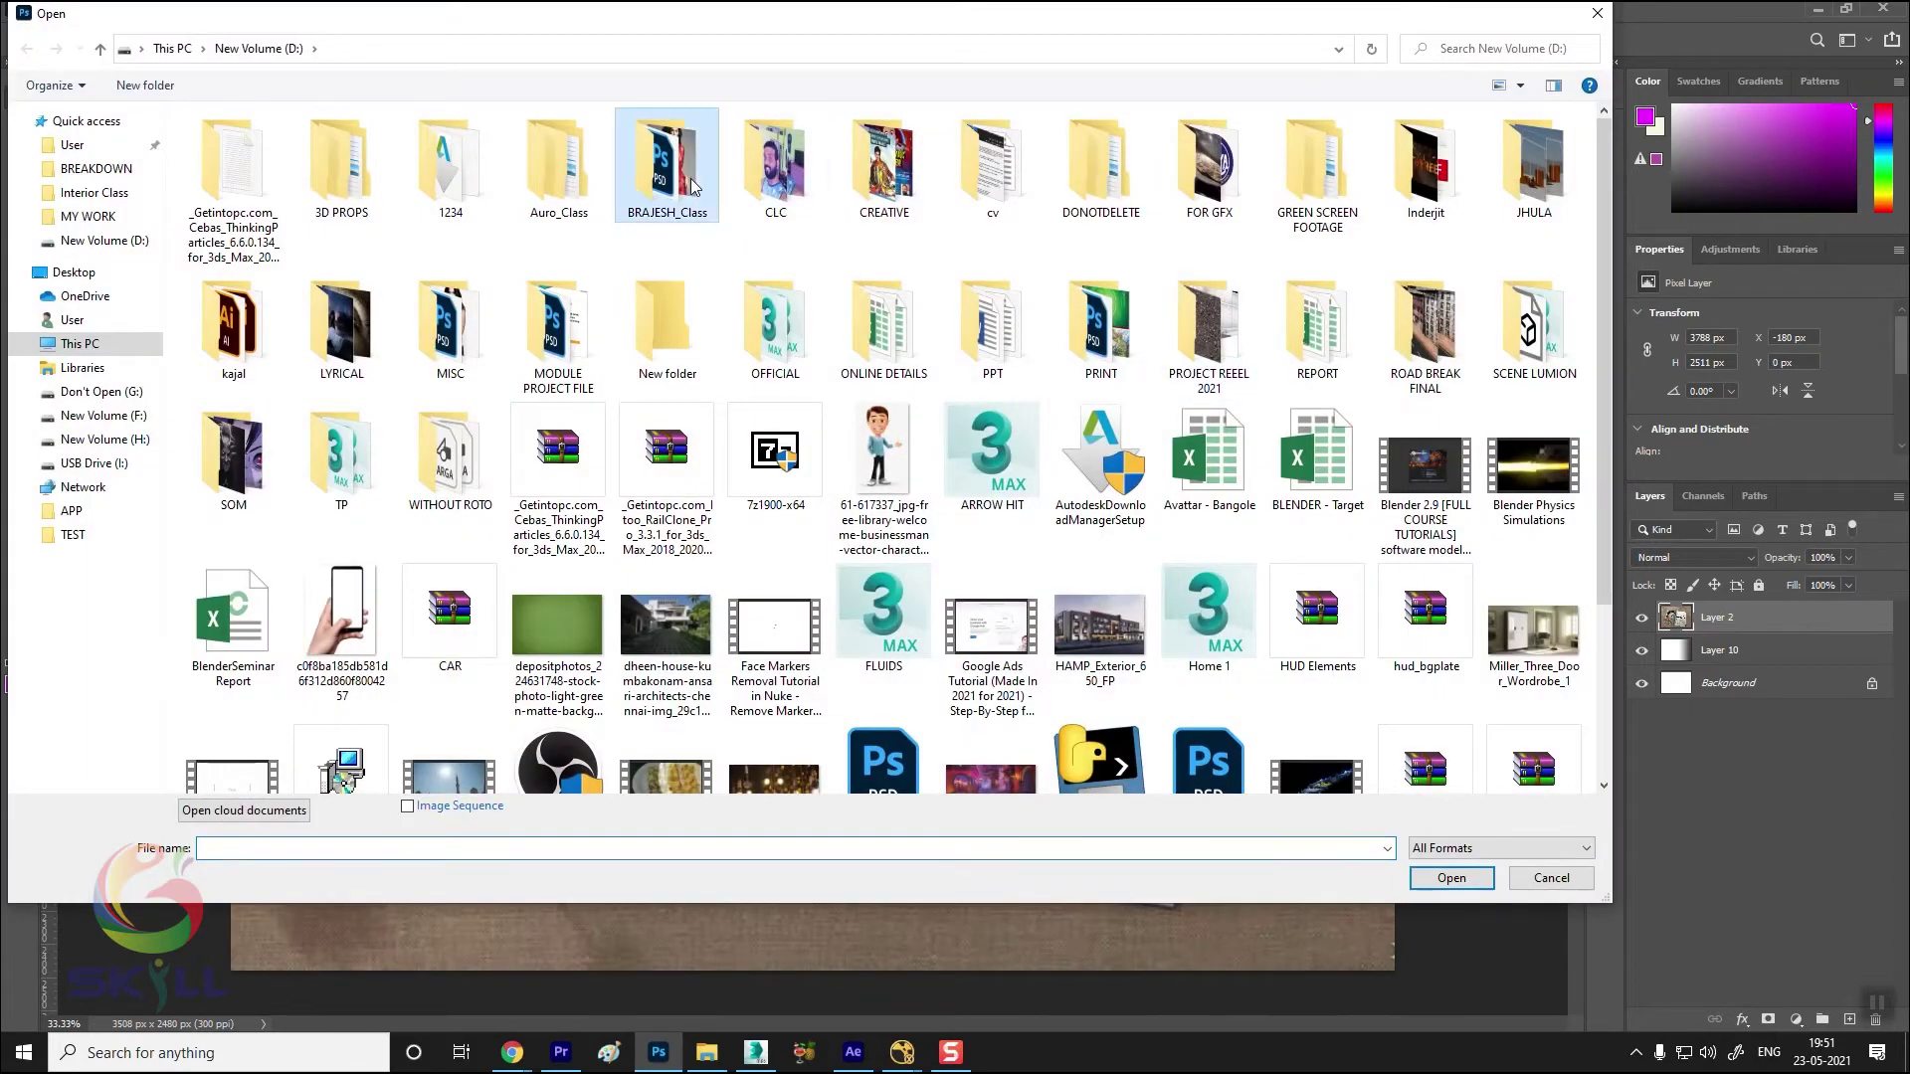
pyautogui.doubleClick(694, 187)
pyautogui.doubleClick(260, 145)
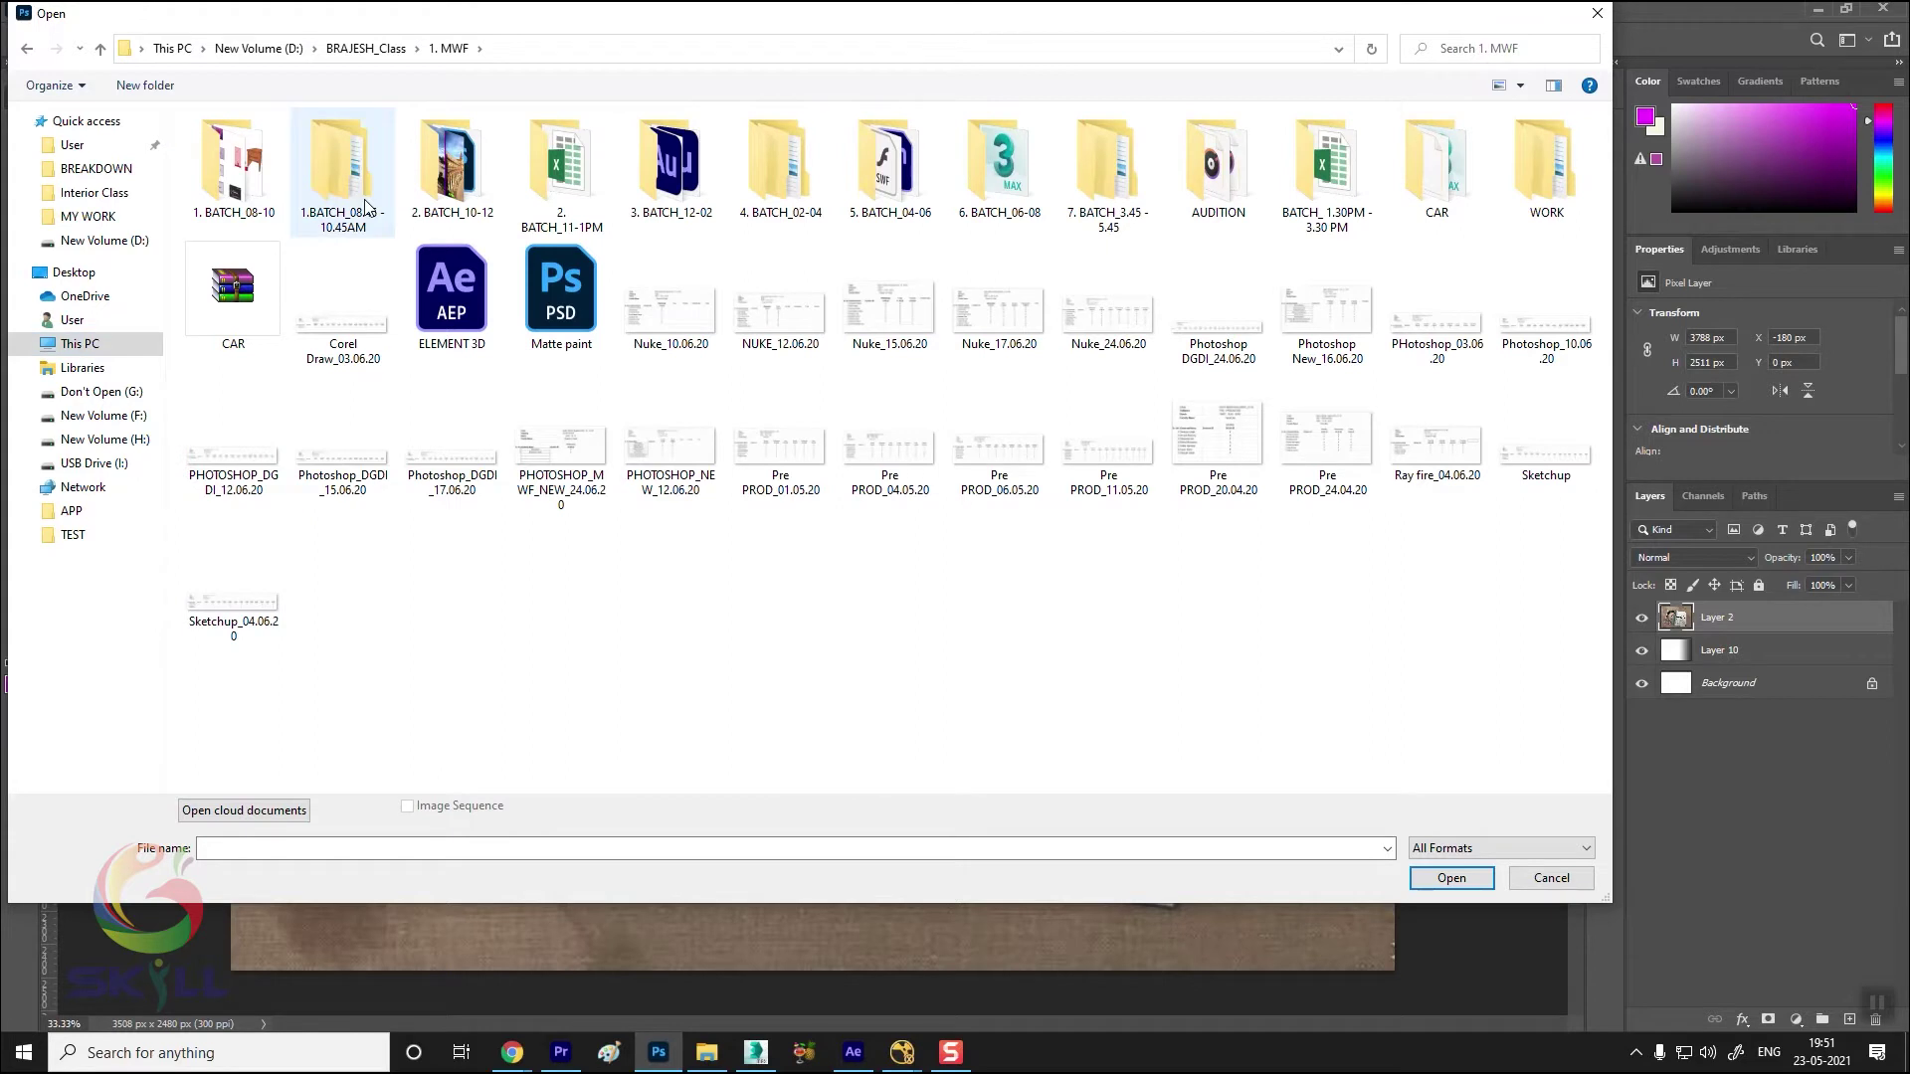
pyautogui.click(26, 47)
pyautogui.doubleClick(261, 161)
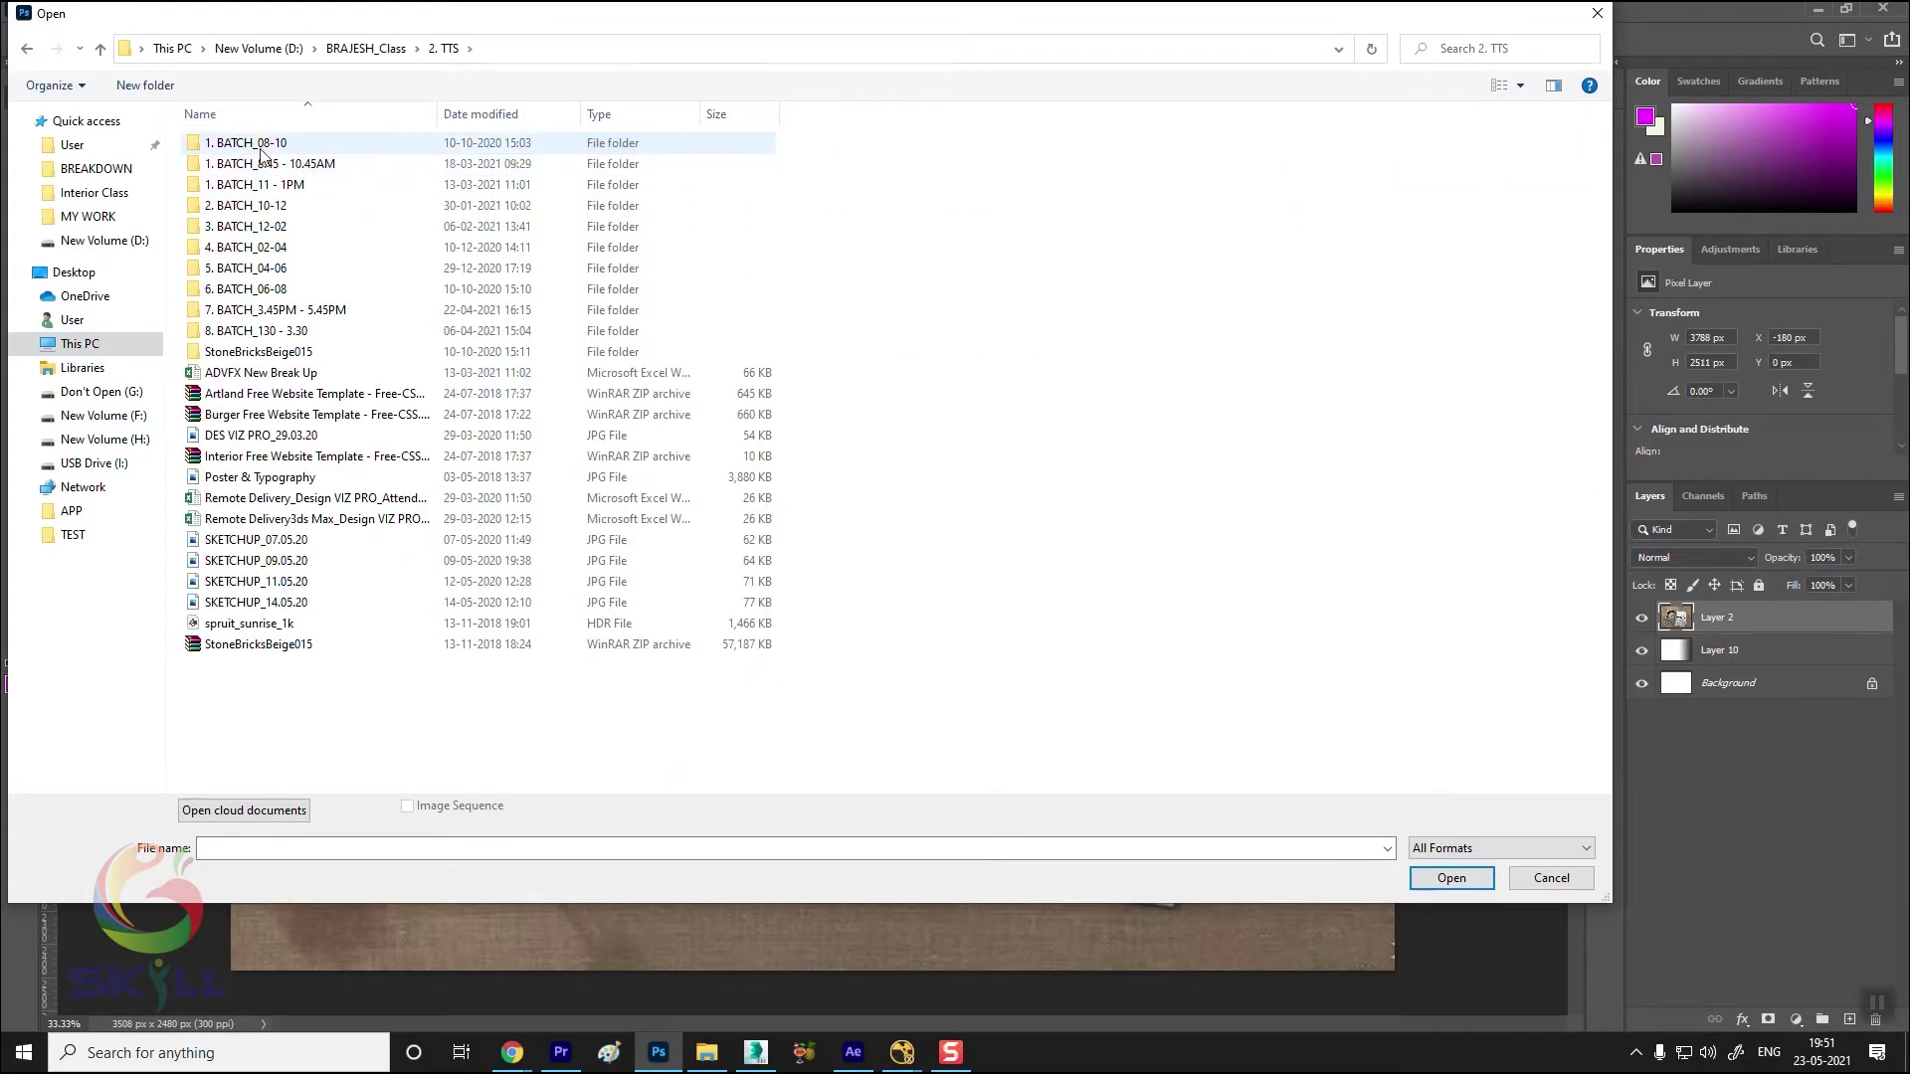
pyautogui.doubleClick(256, 184)
pyautogui.doubleClick(329, 142)
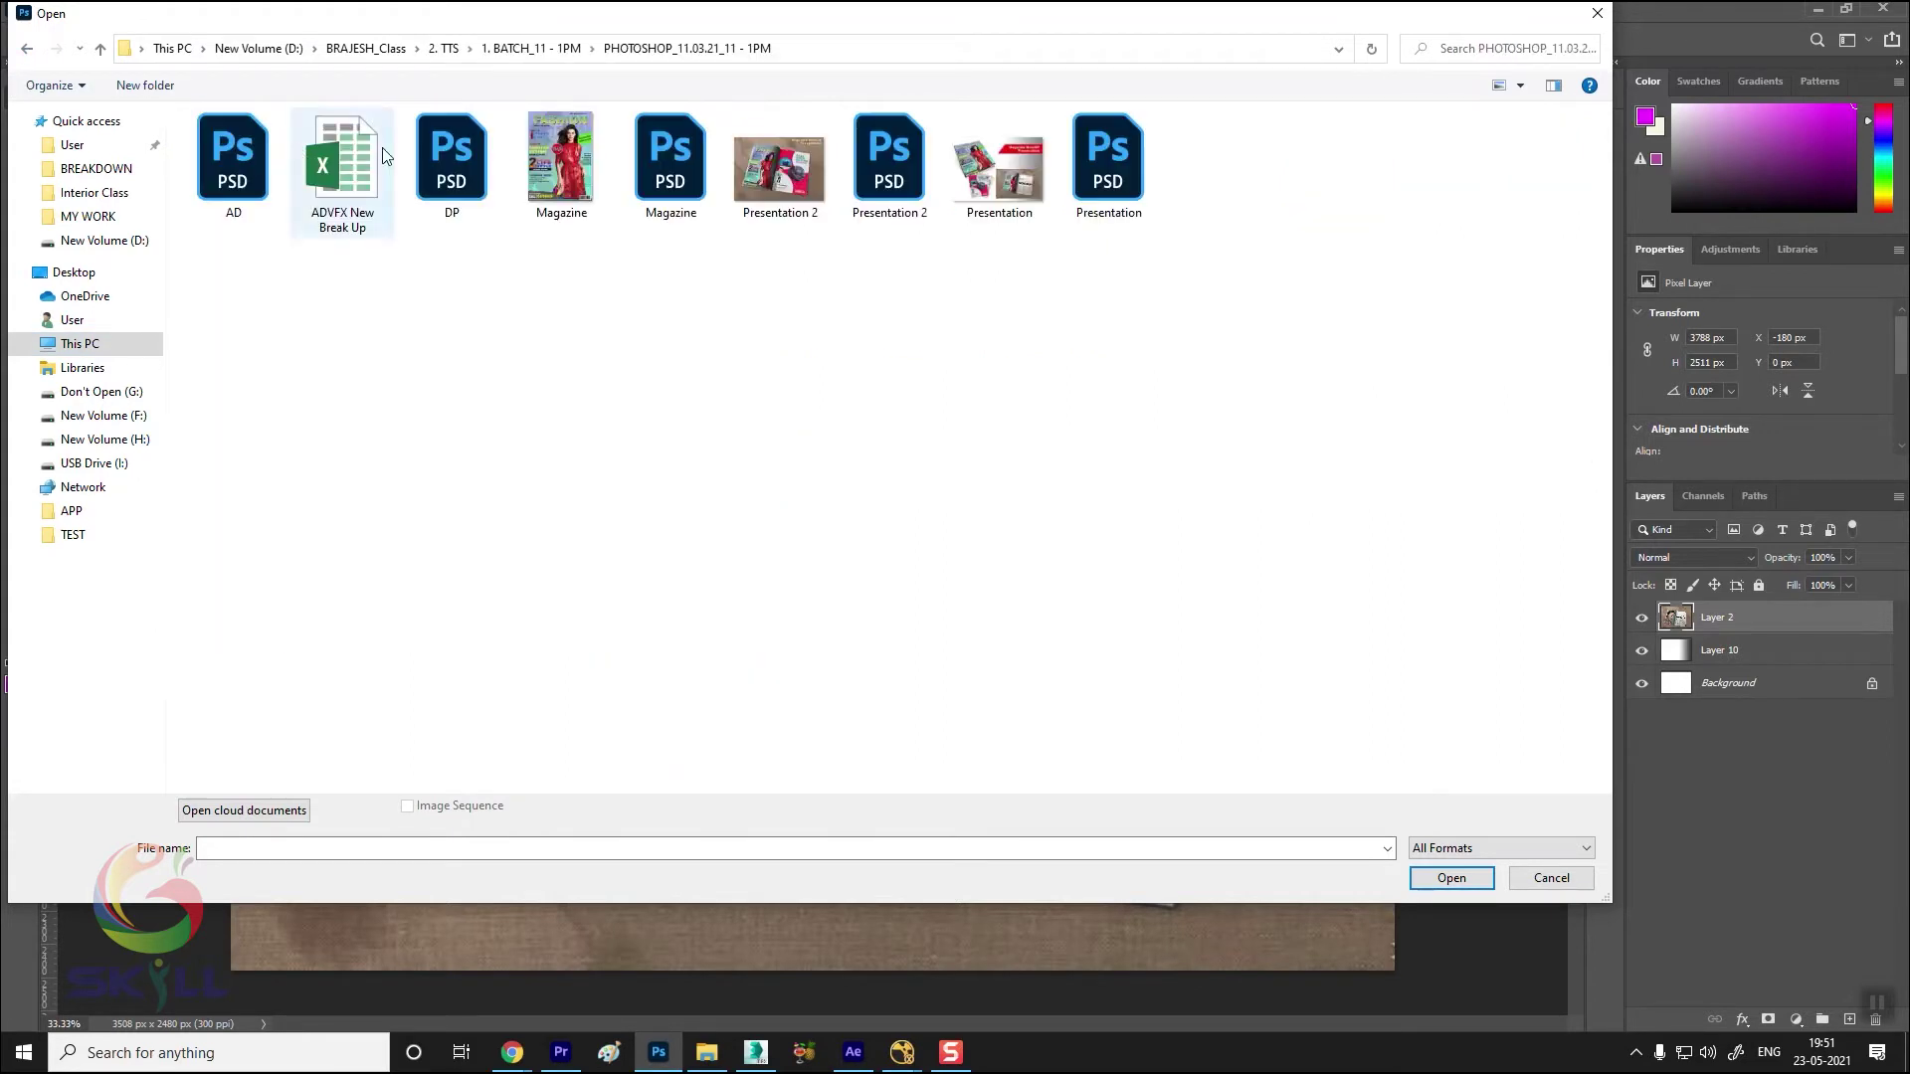
pyautogui.click(563, 164)
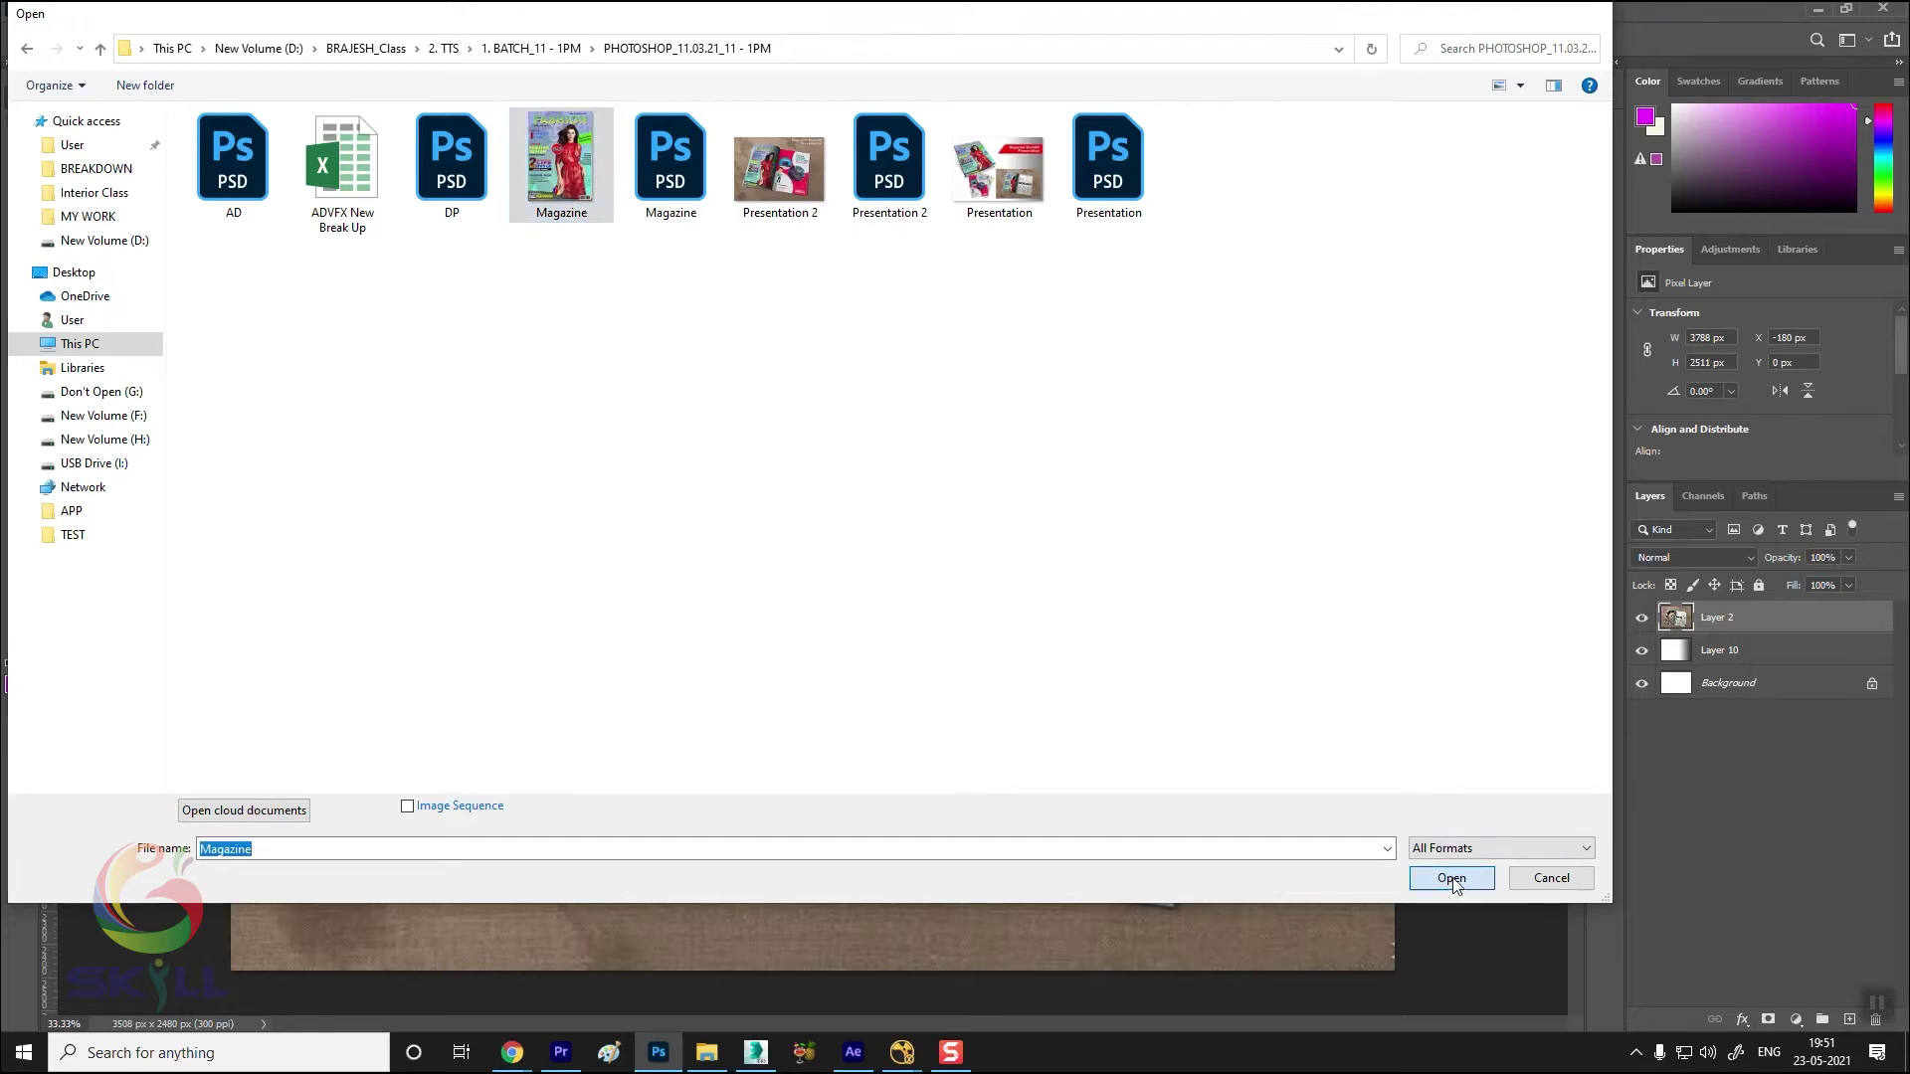
pyautogui.click(1451, 877)
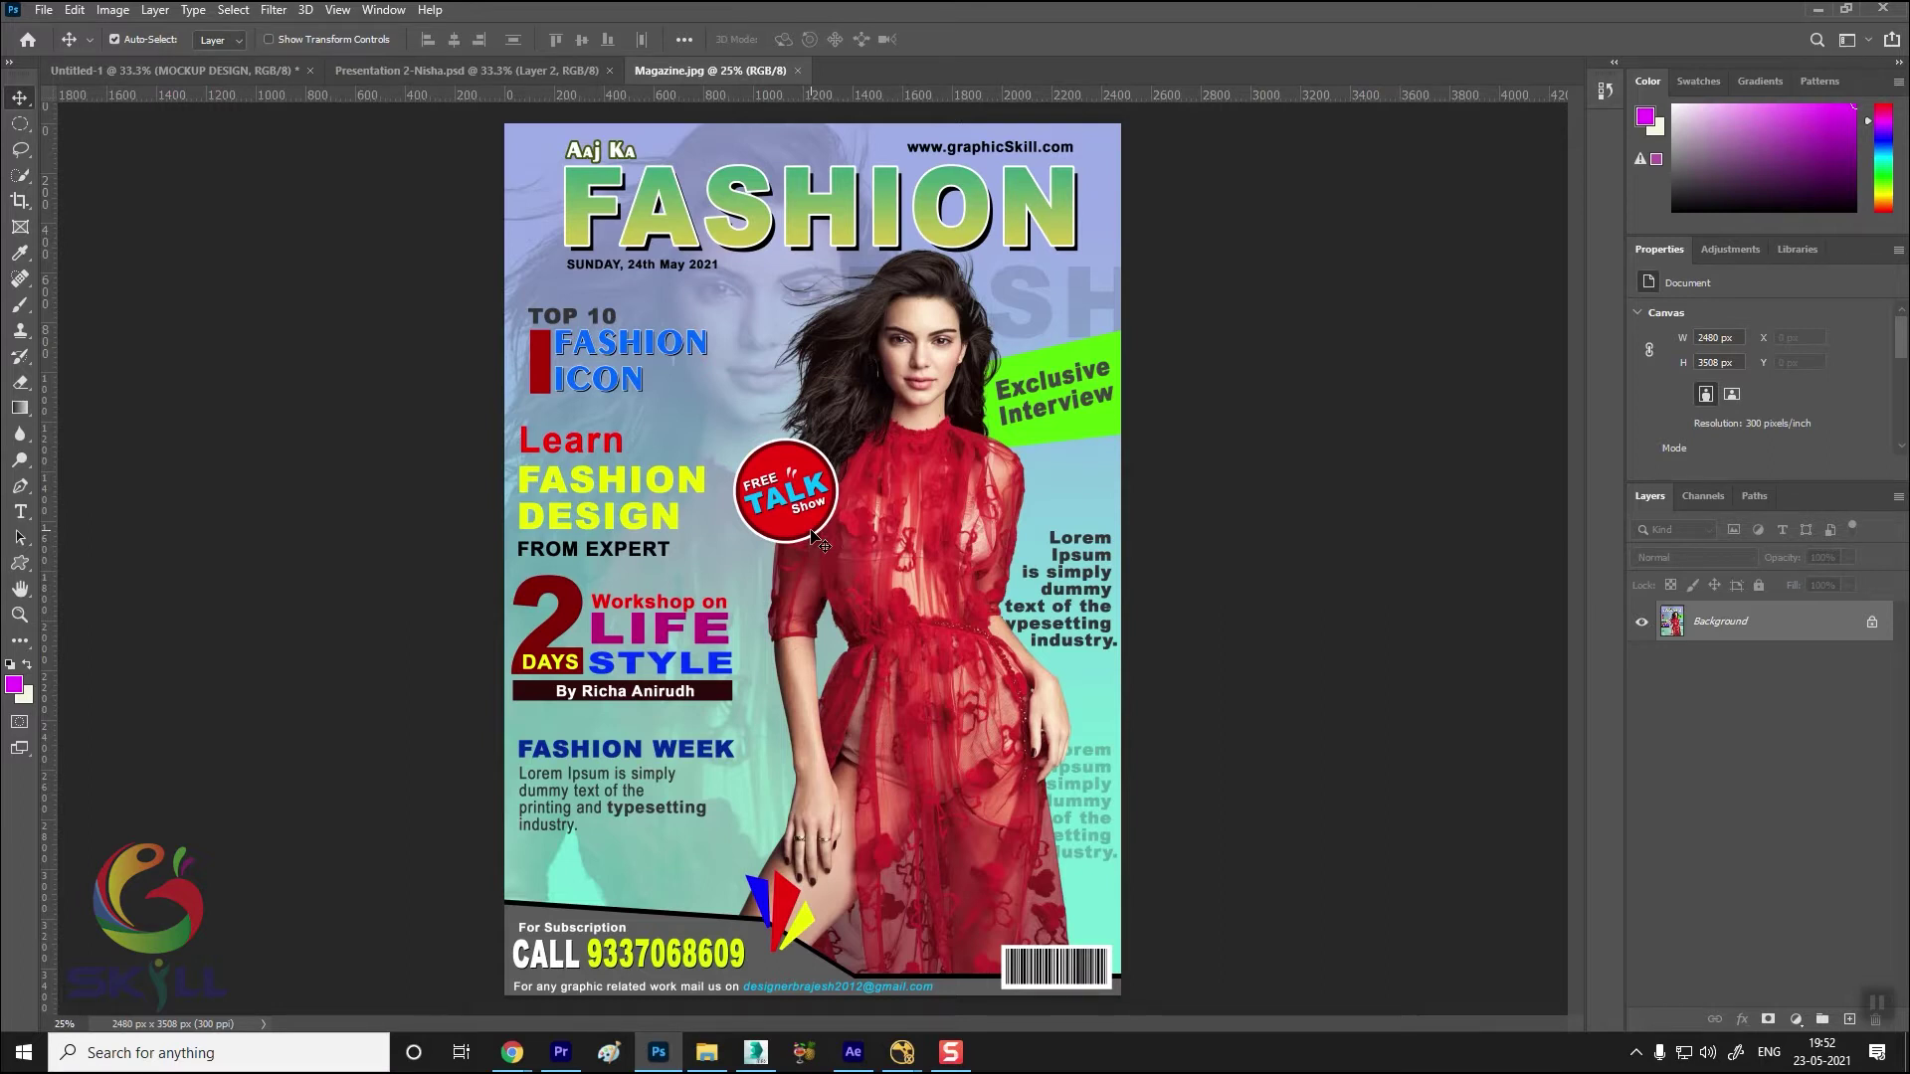
# Compare the mockup with the Magazine.jpg cover, ending on the mockup
pyautogui.click(467, 71)
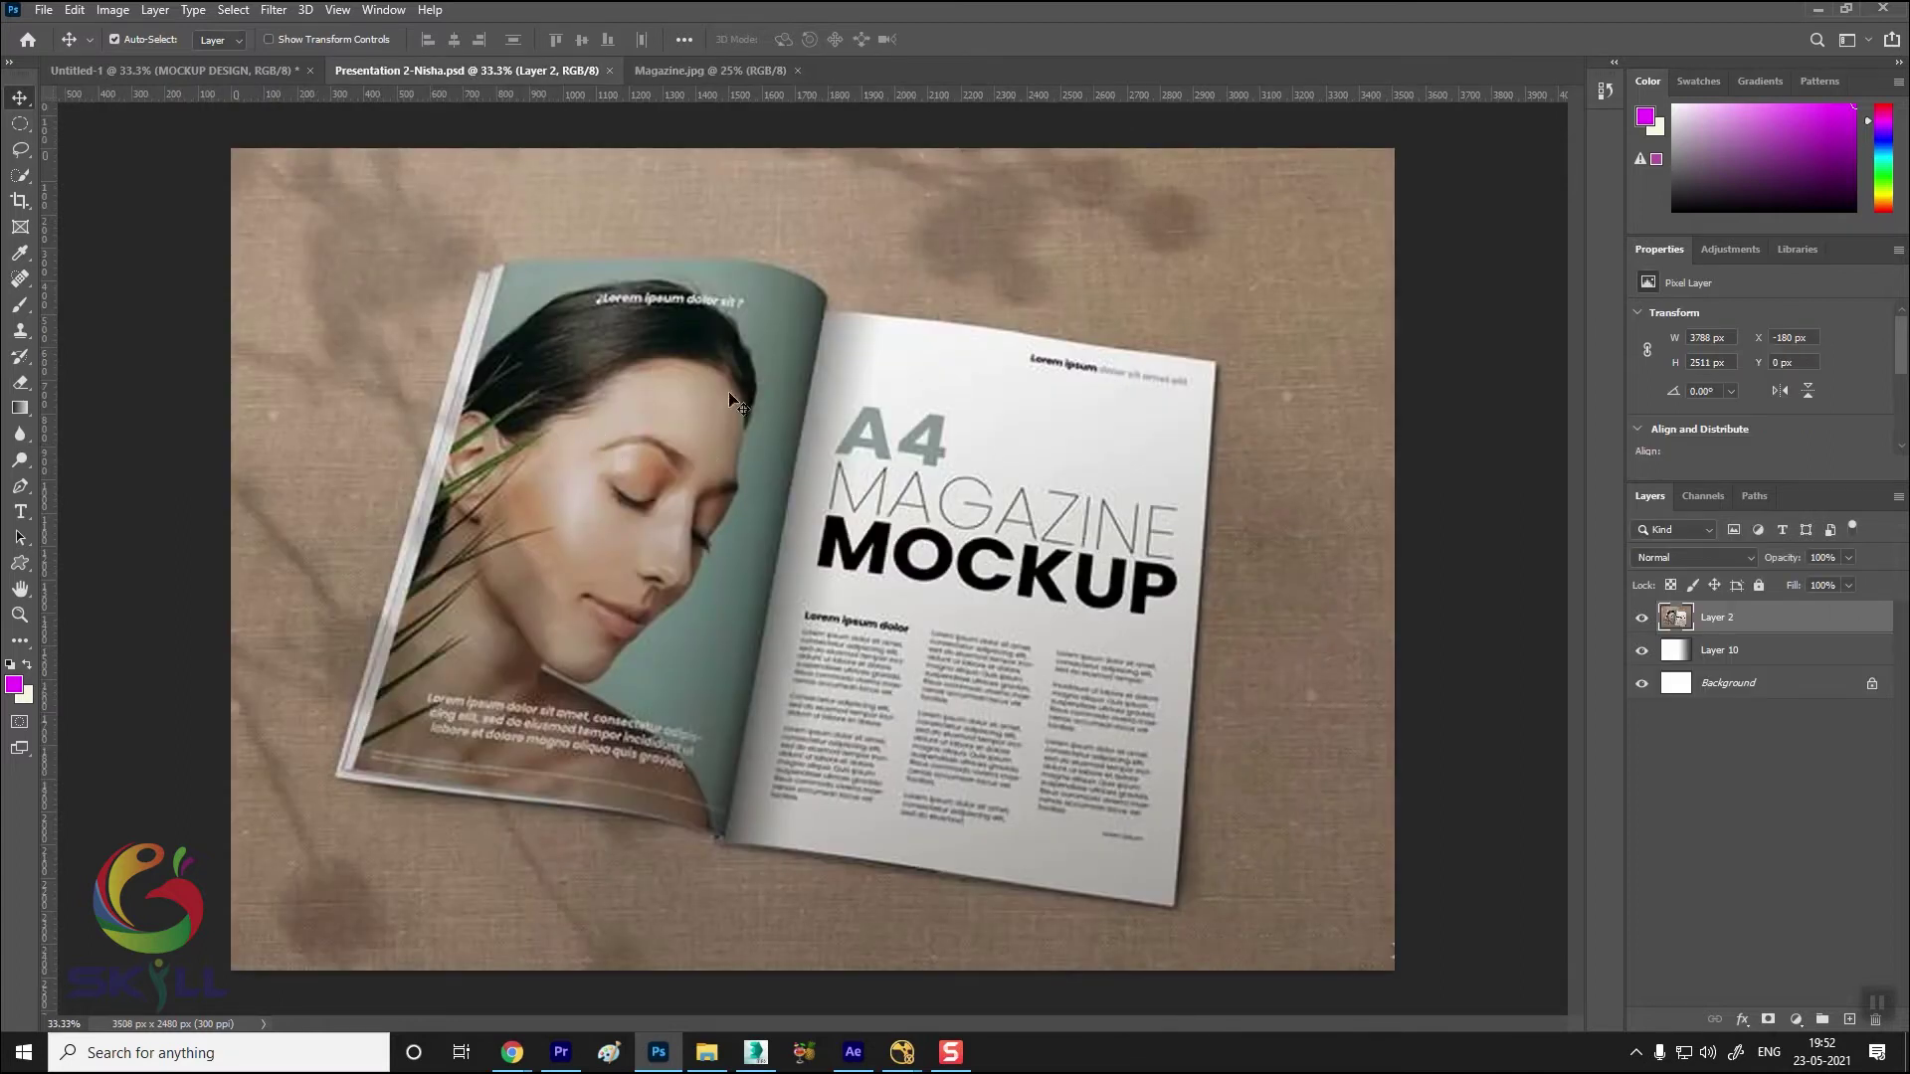
pyautogui.click(721, 71)
pyautogui.click(442, 70)
# Create a new A4 print document (210 × 297 mm, portrait, 300 ppi)
pyautogui.click(44, 10)
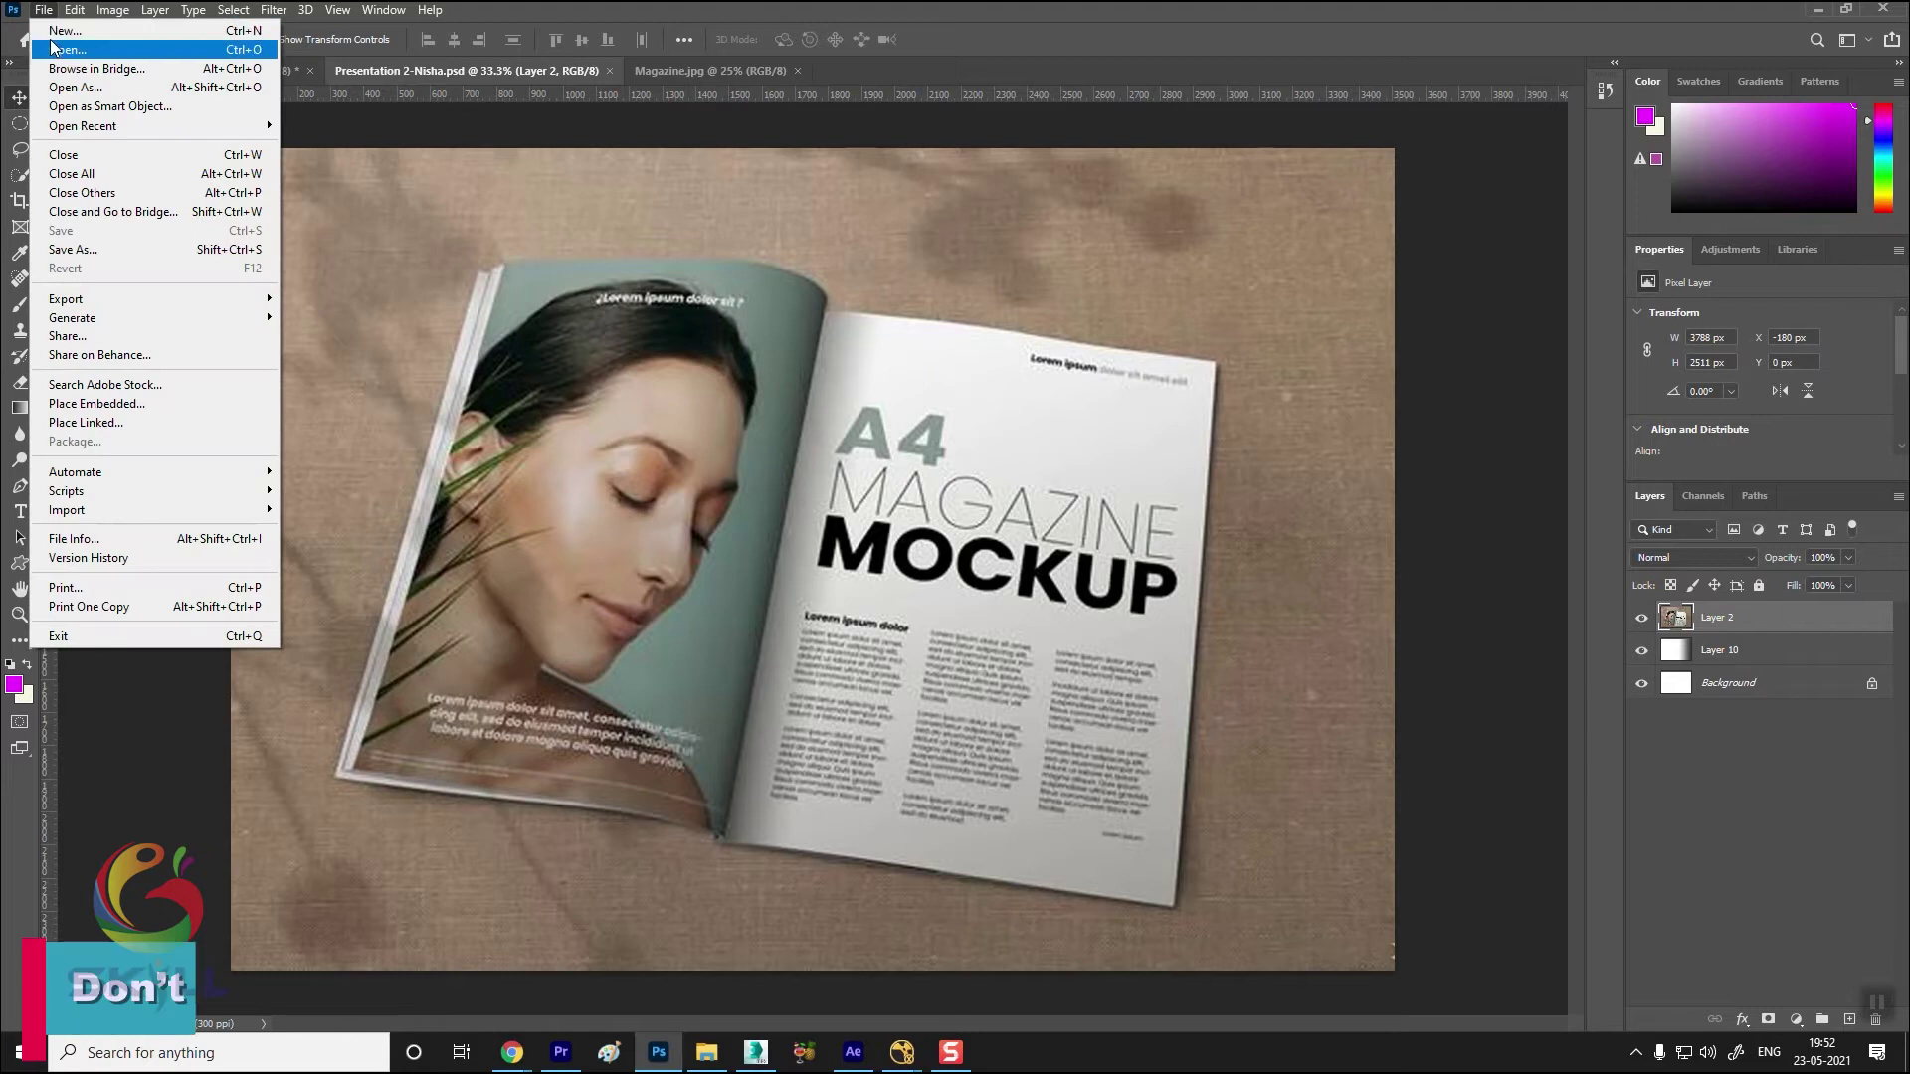
pyautogui.click(56, 31)
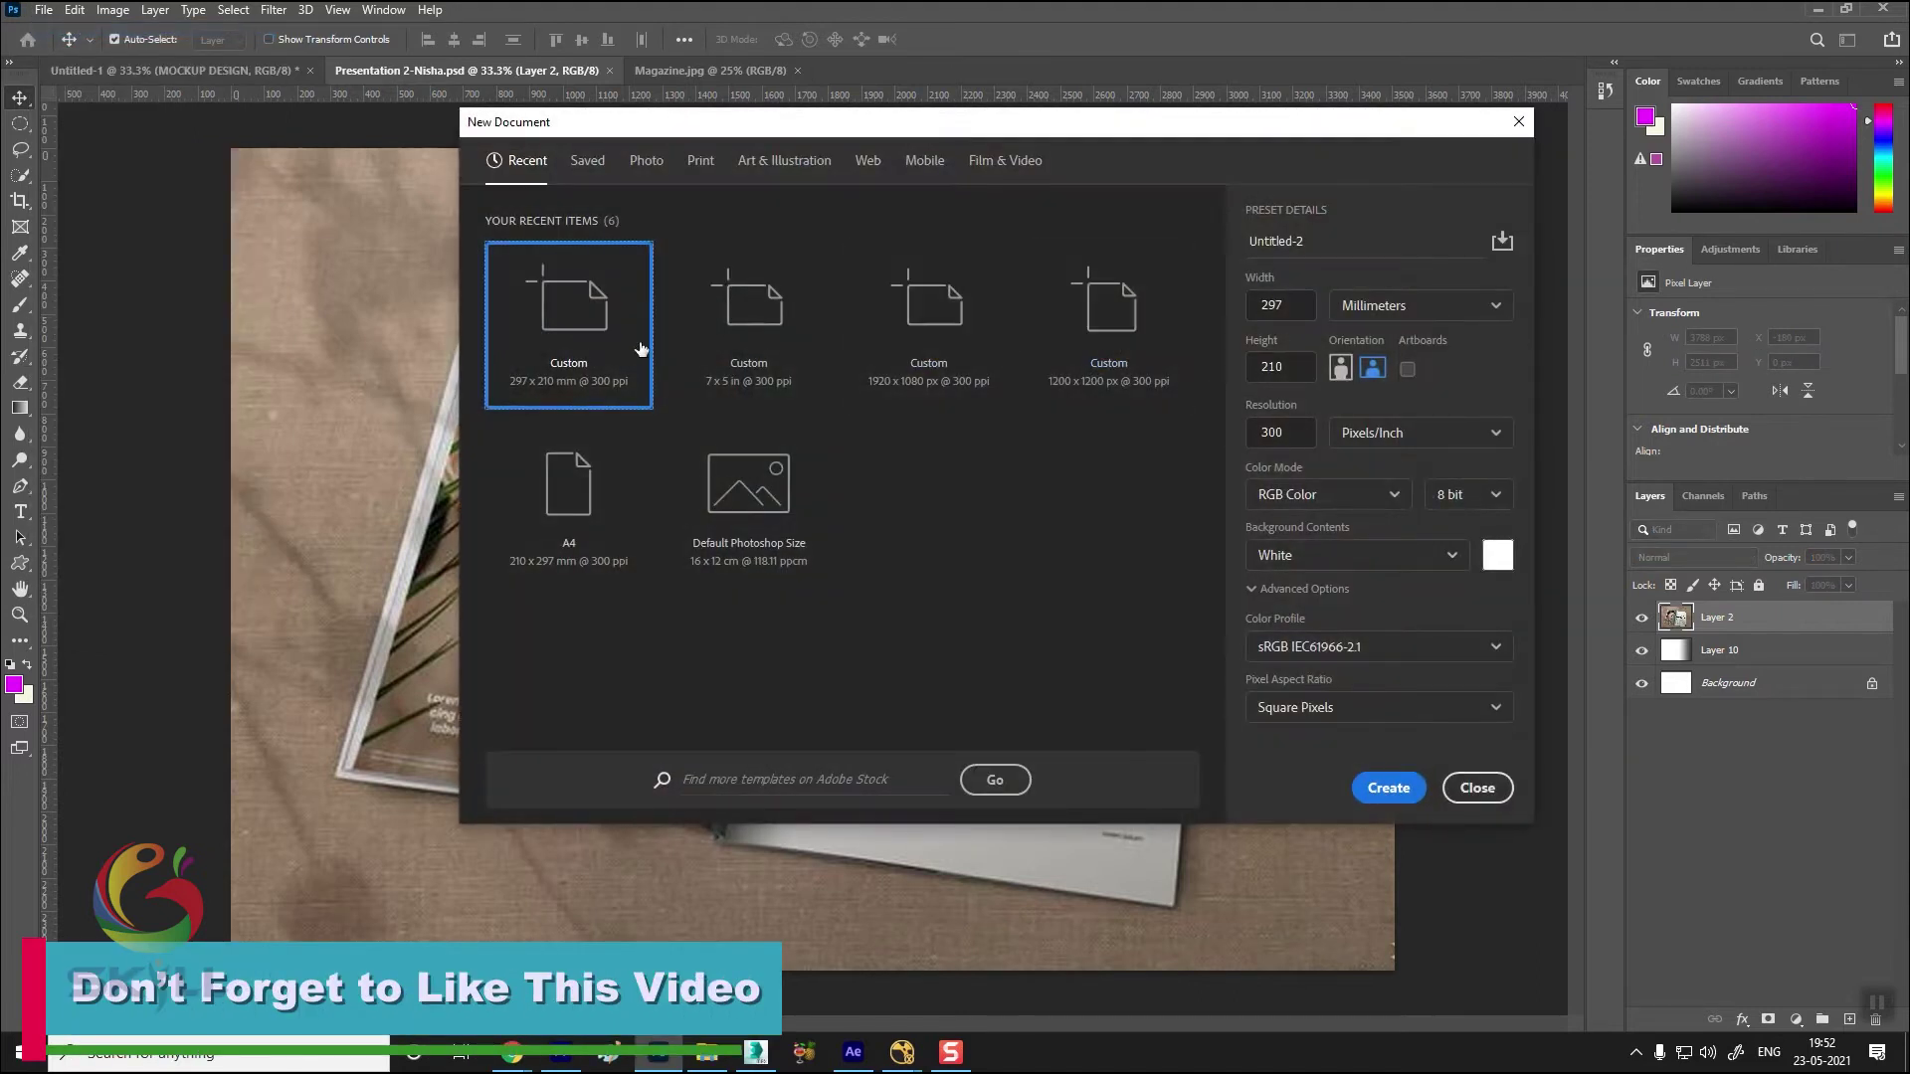
pyautogui.click(696, 161)
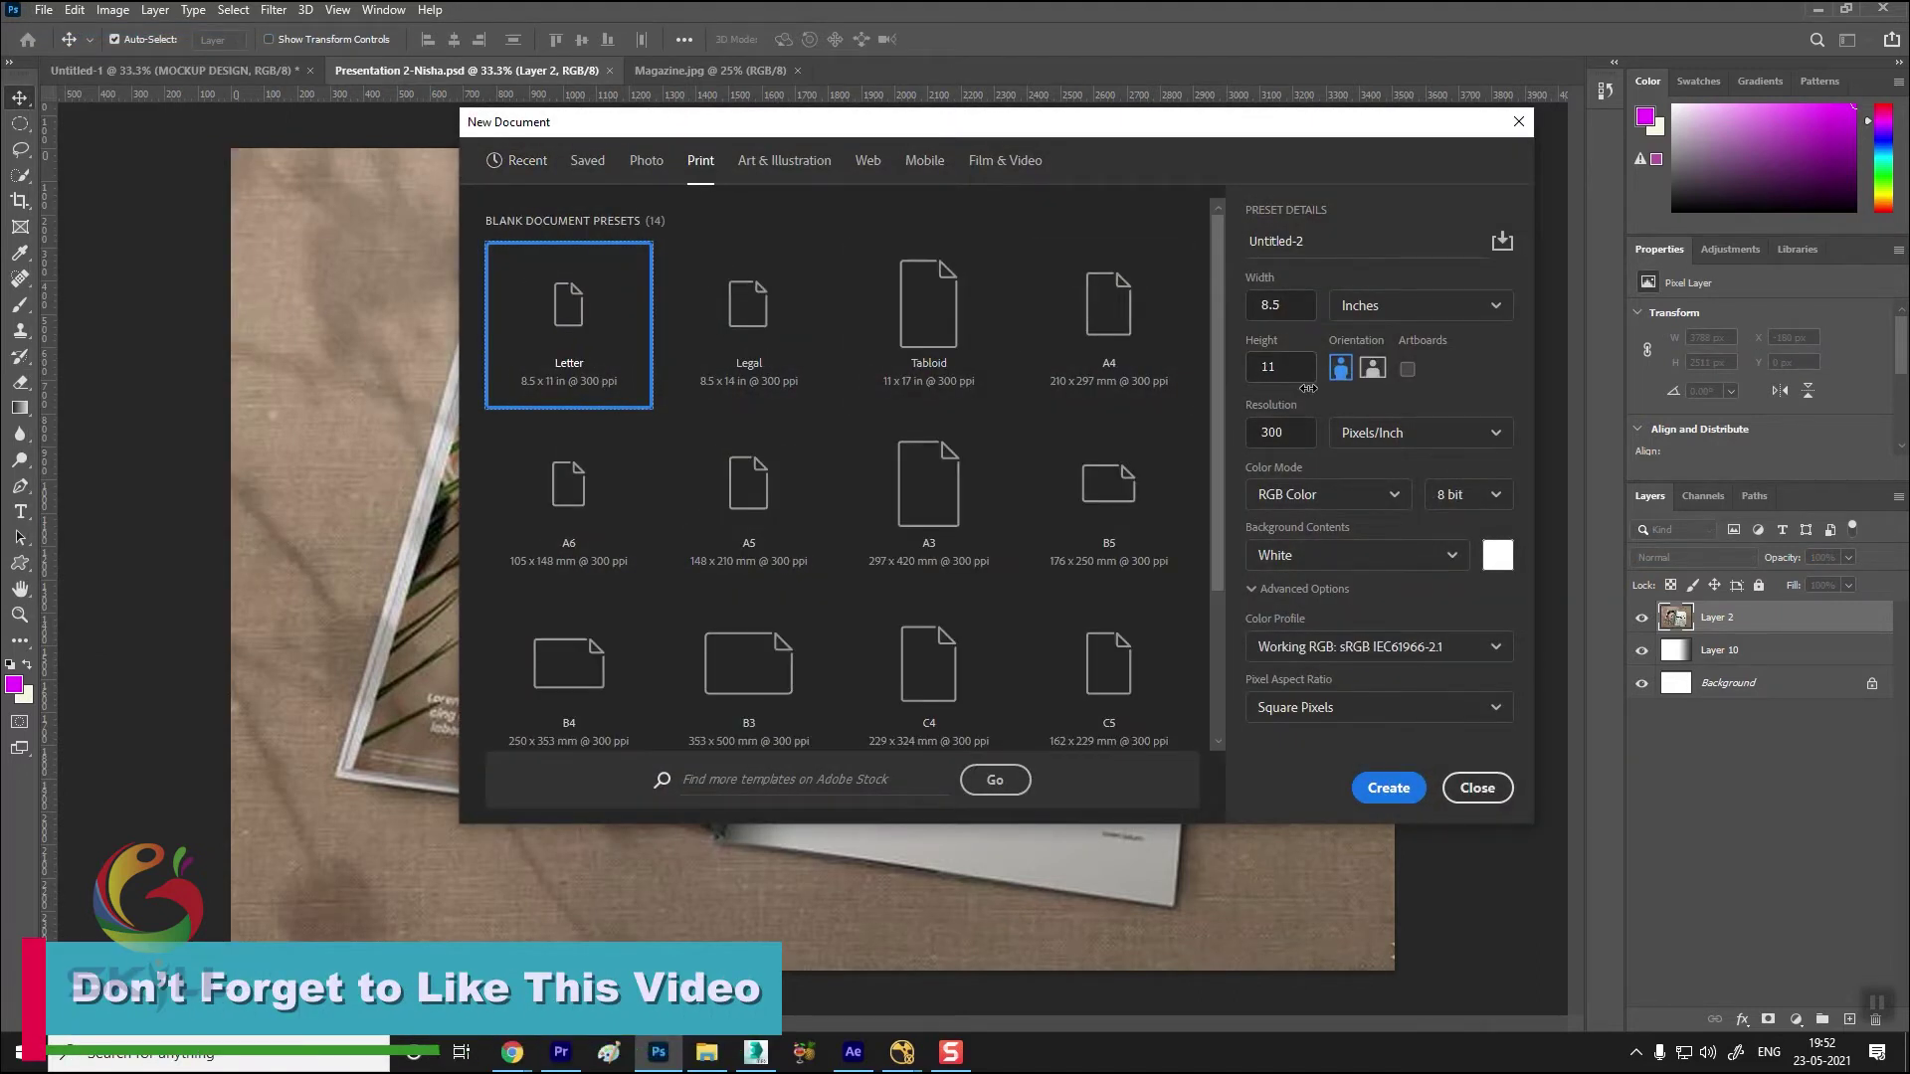
pyautogui.click(1108, 319)
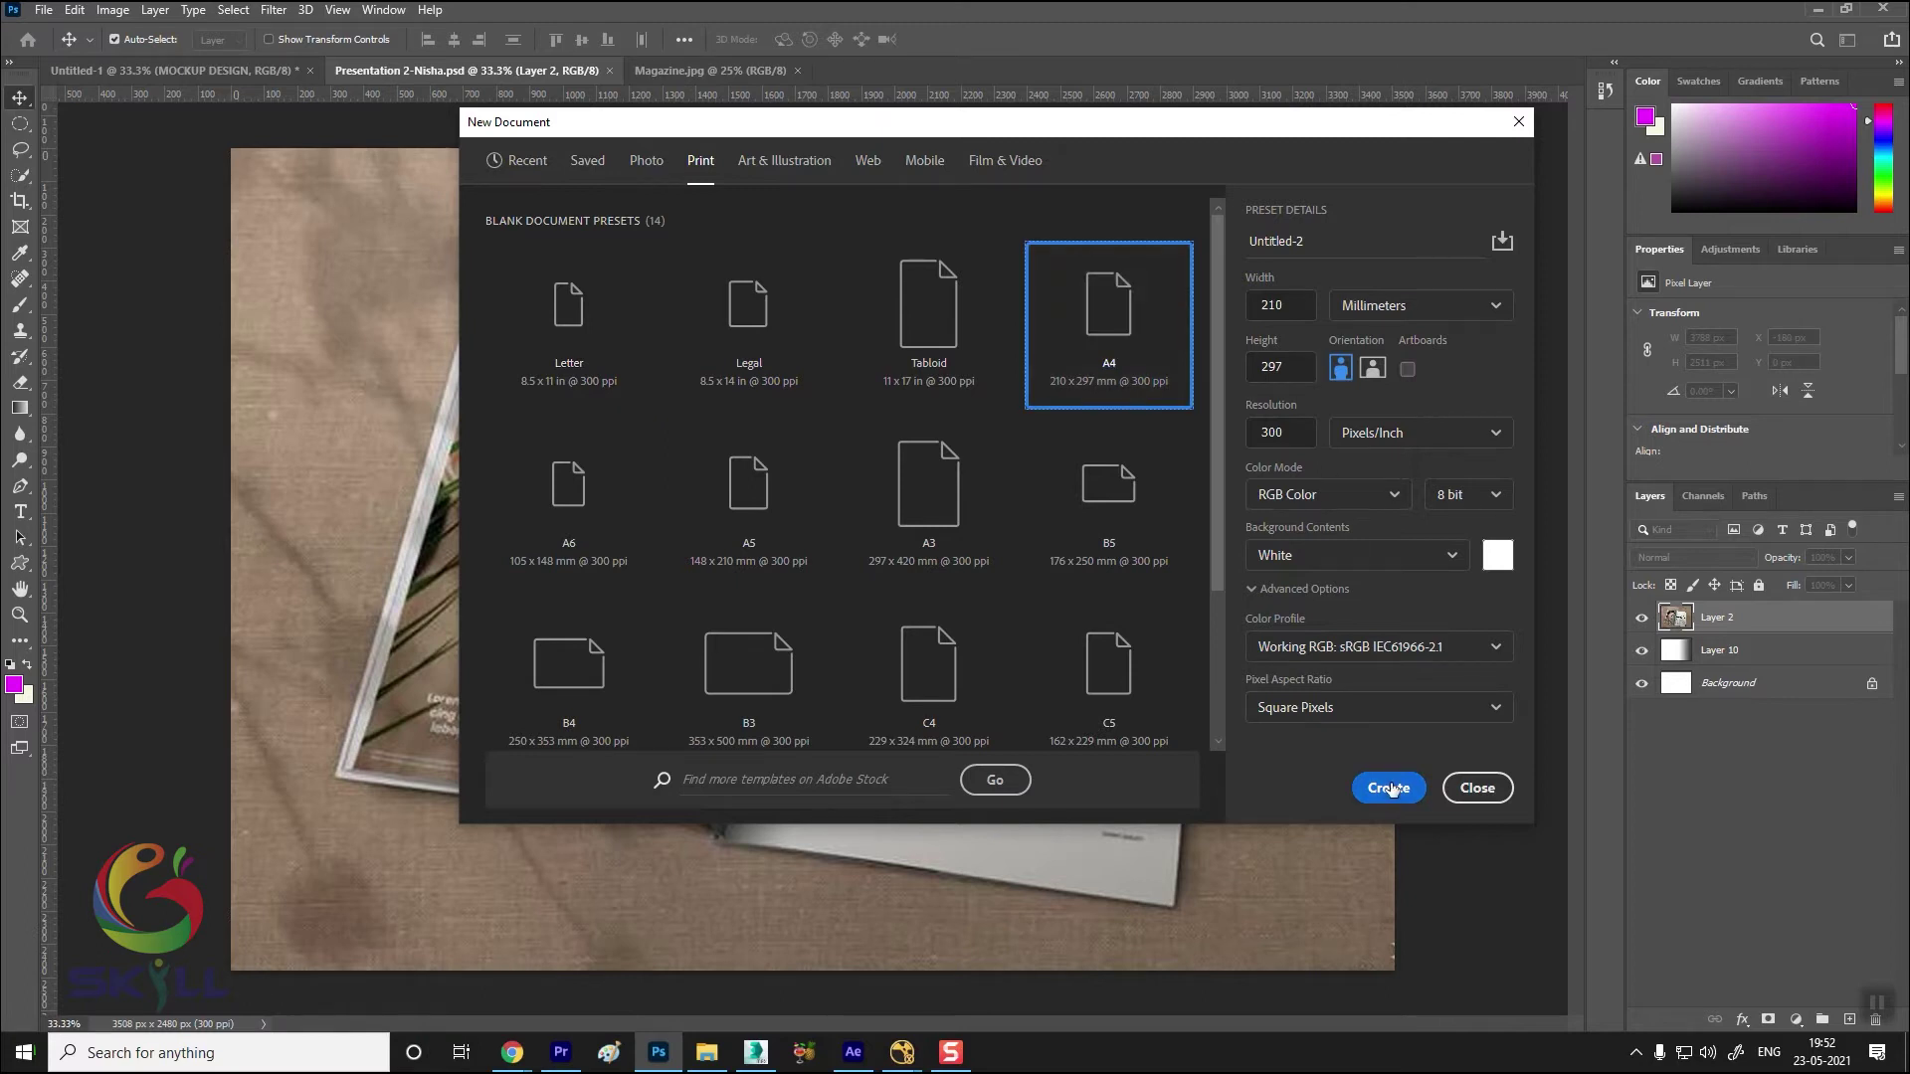
pyautogui.click(1391, 789)
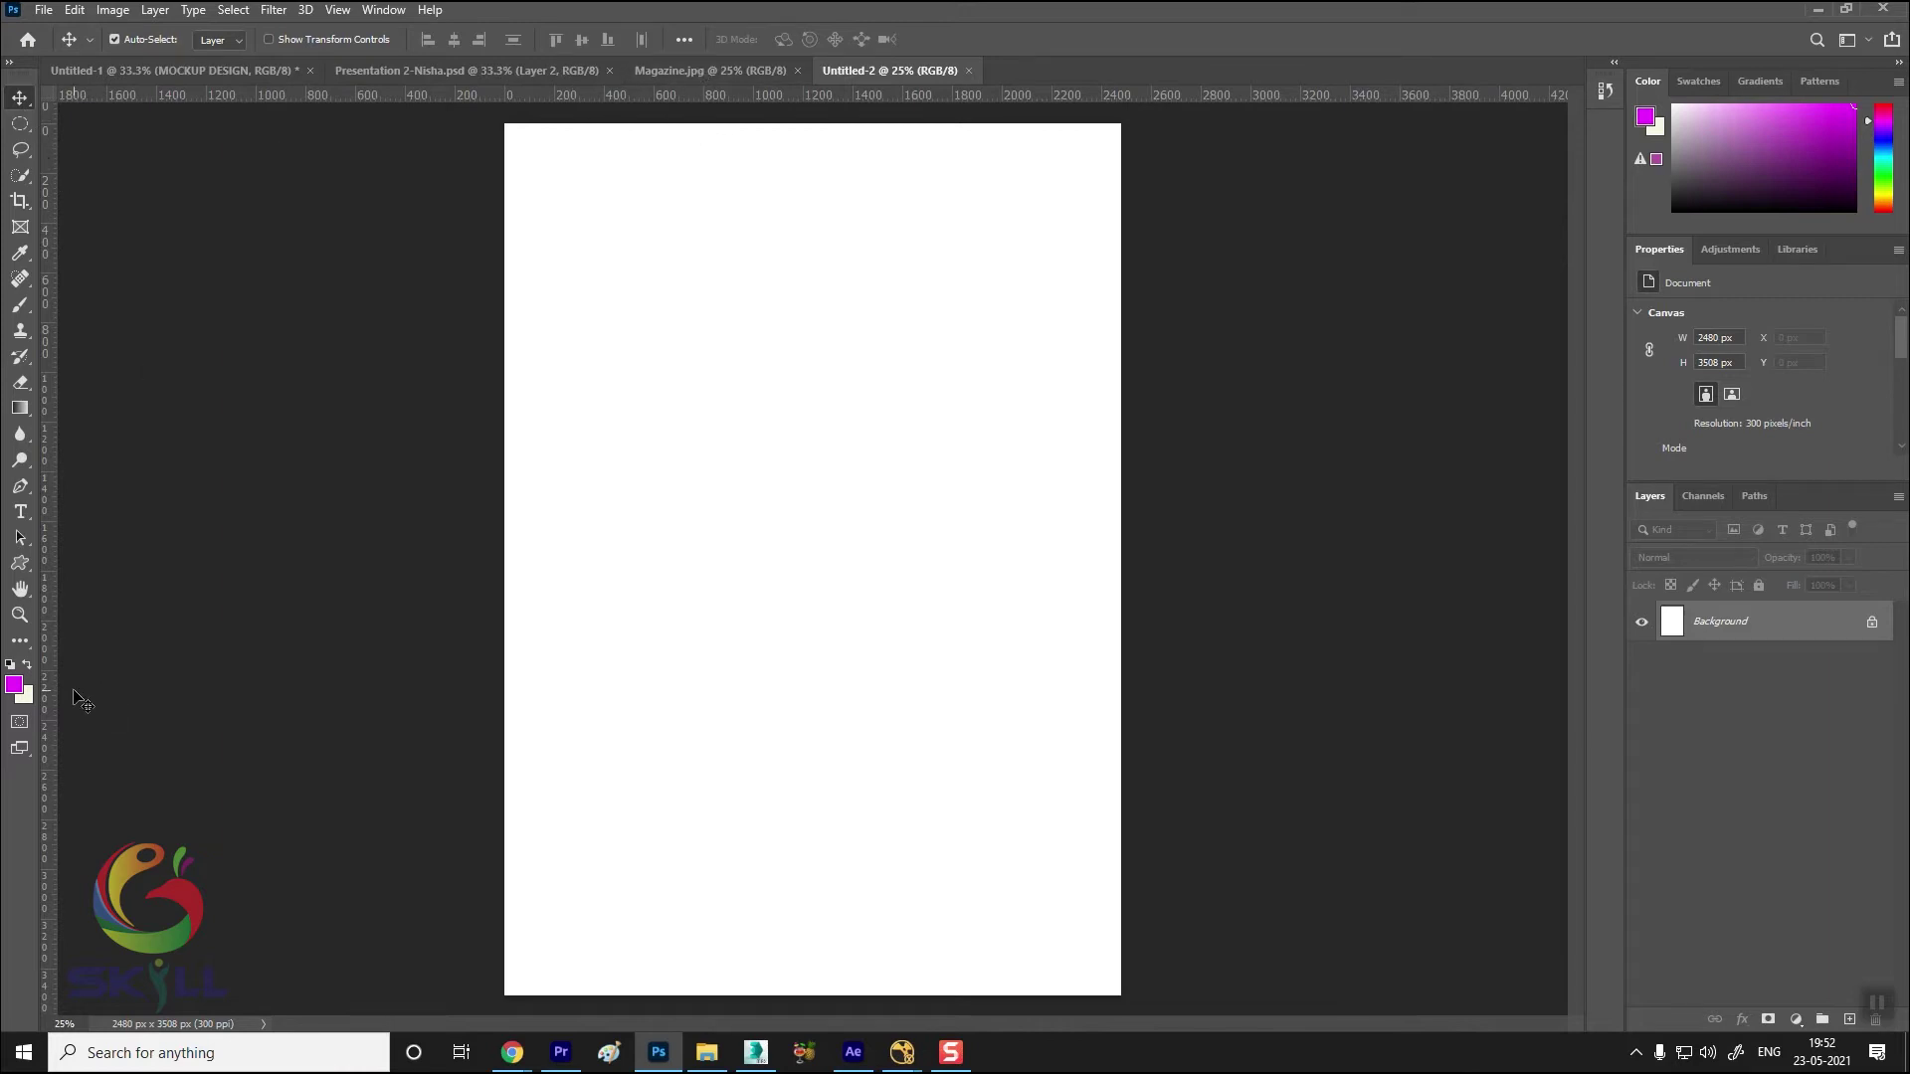
# Fill a new layer with magenta and drag it into the mockup over the magazine
pyautogui.click(1850, 1021)
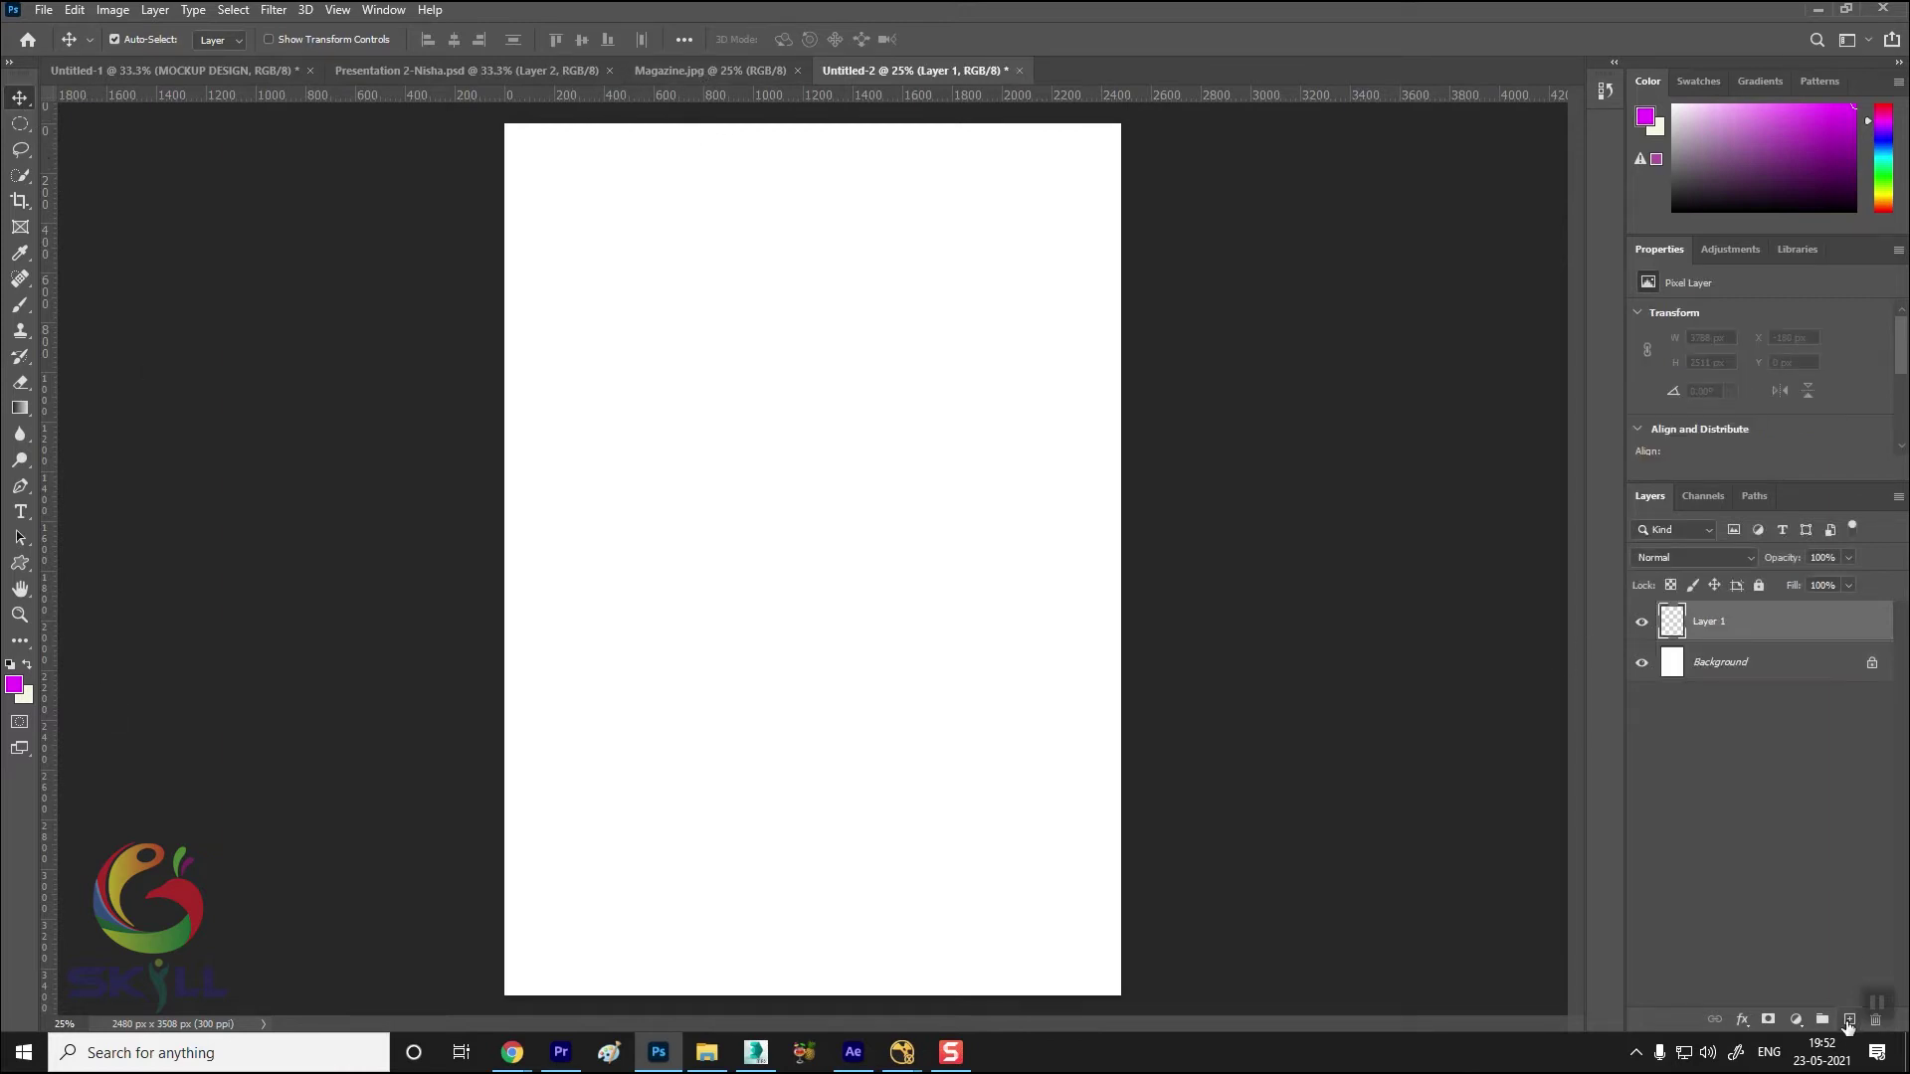
pyautogui.hotkey('alt', 'BackSpace')
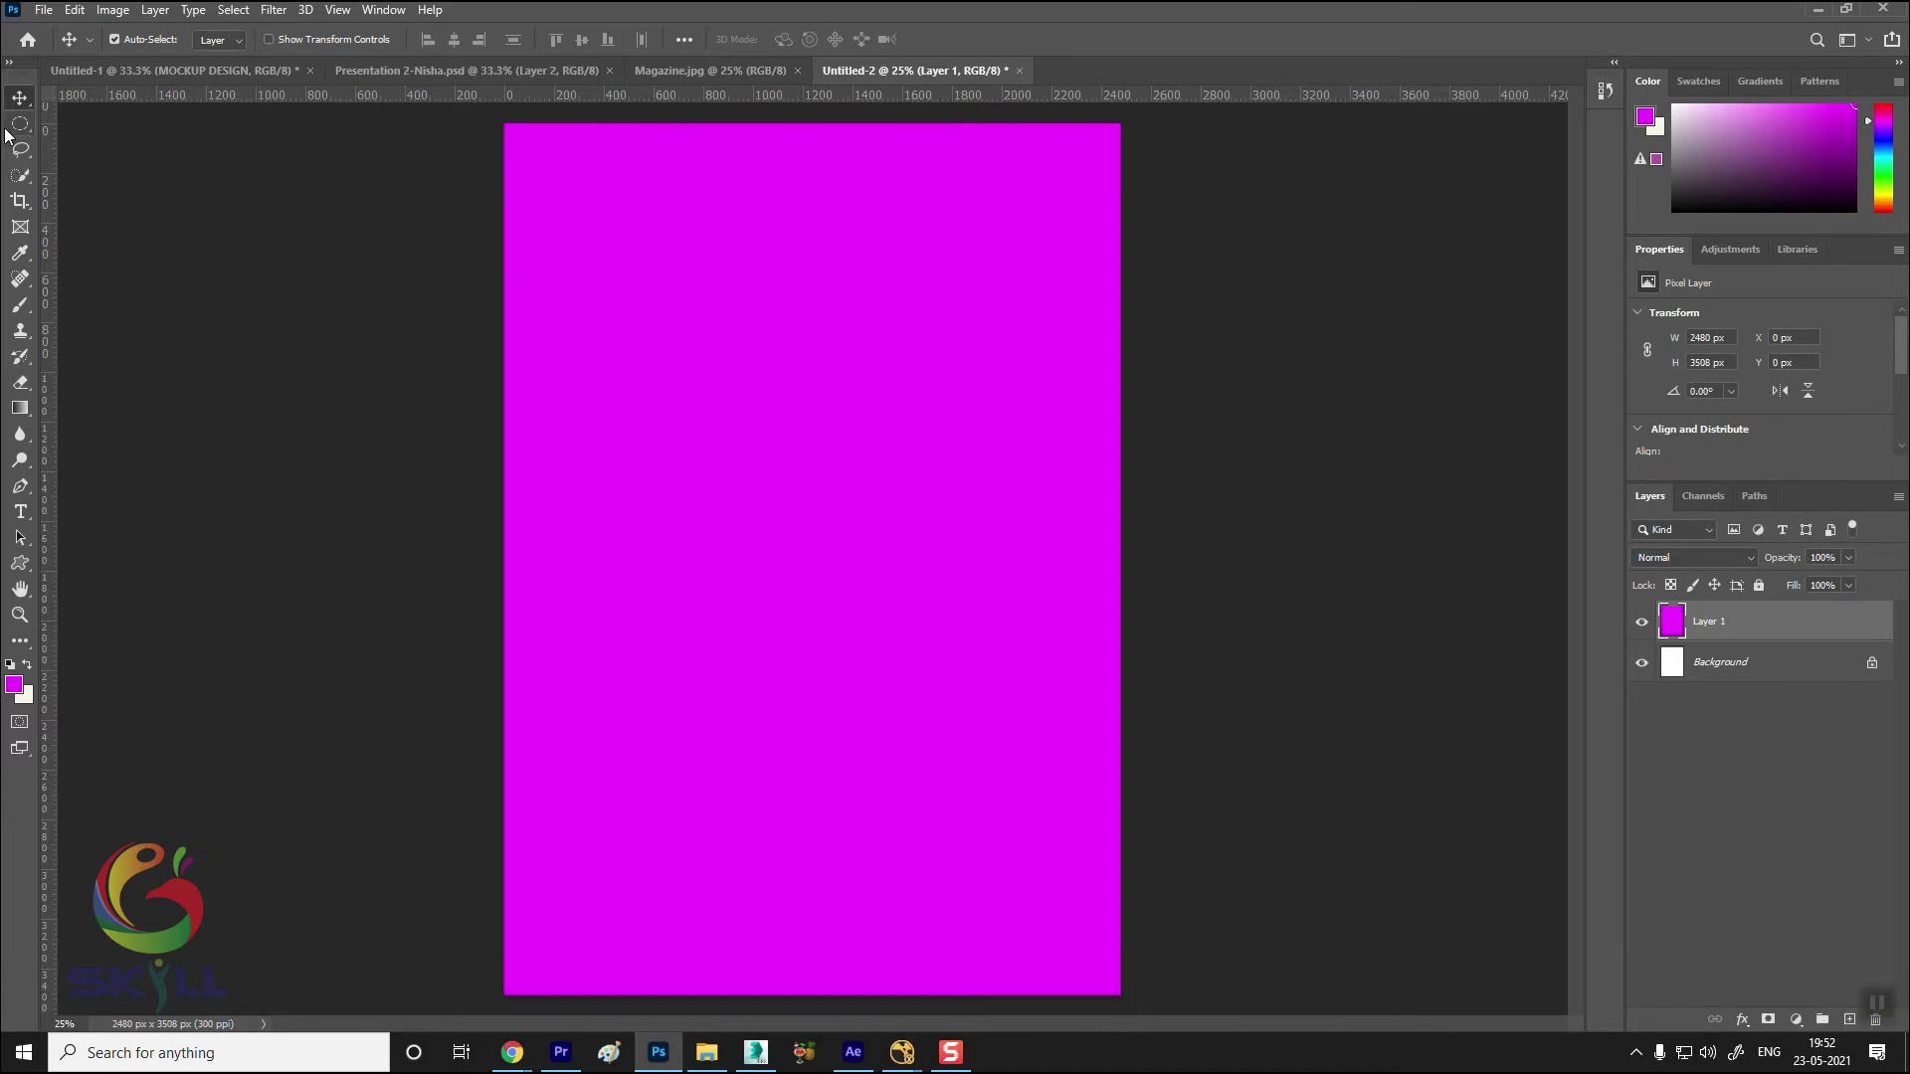
pyautogui.moveTo(710, 195)
pyautogui.mouseDown()
pyautogui.moveTo(826, 485)
pyautogui.moveTo(977, 479)
pyautogui.moveTo(922, 515)
pyautogui.mouseUp()
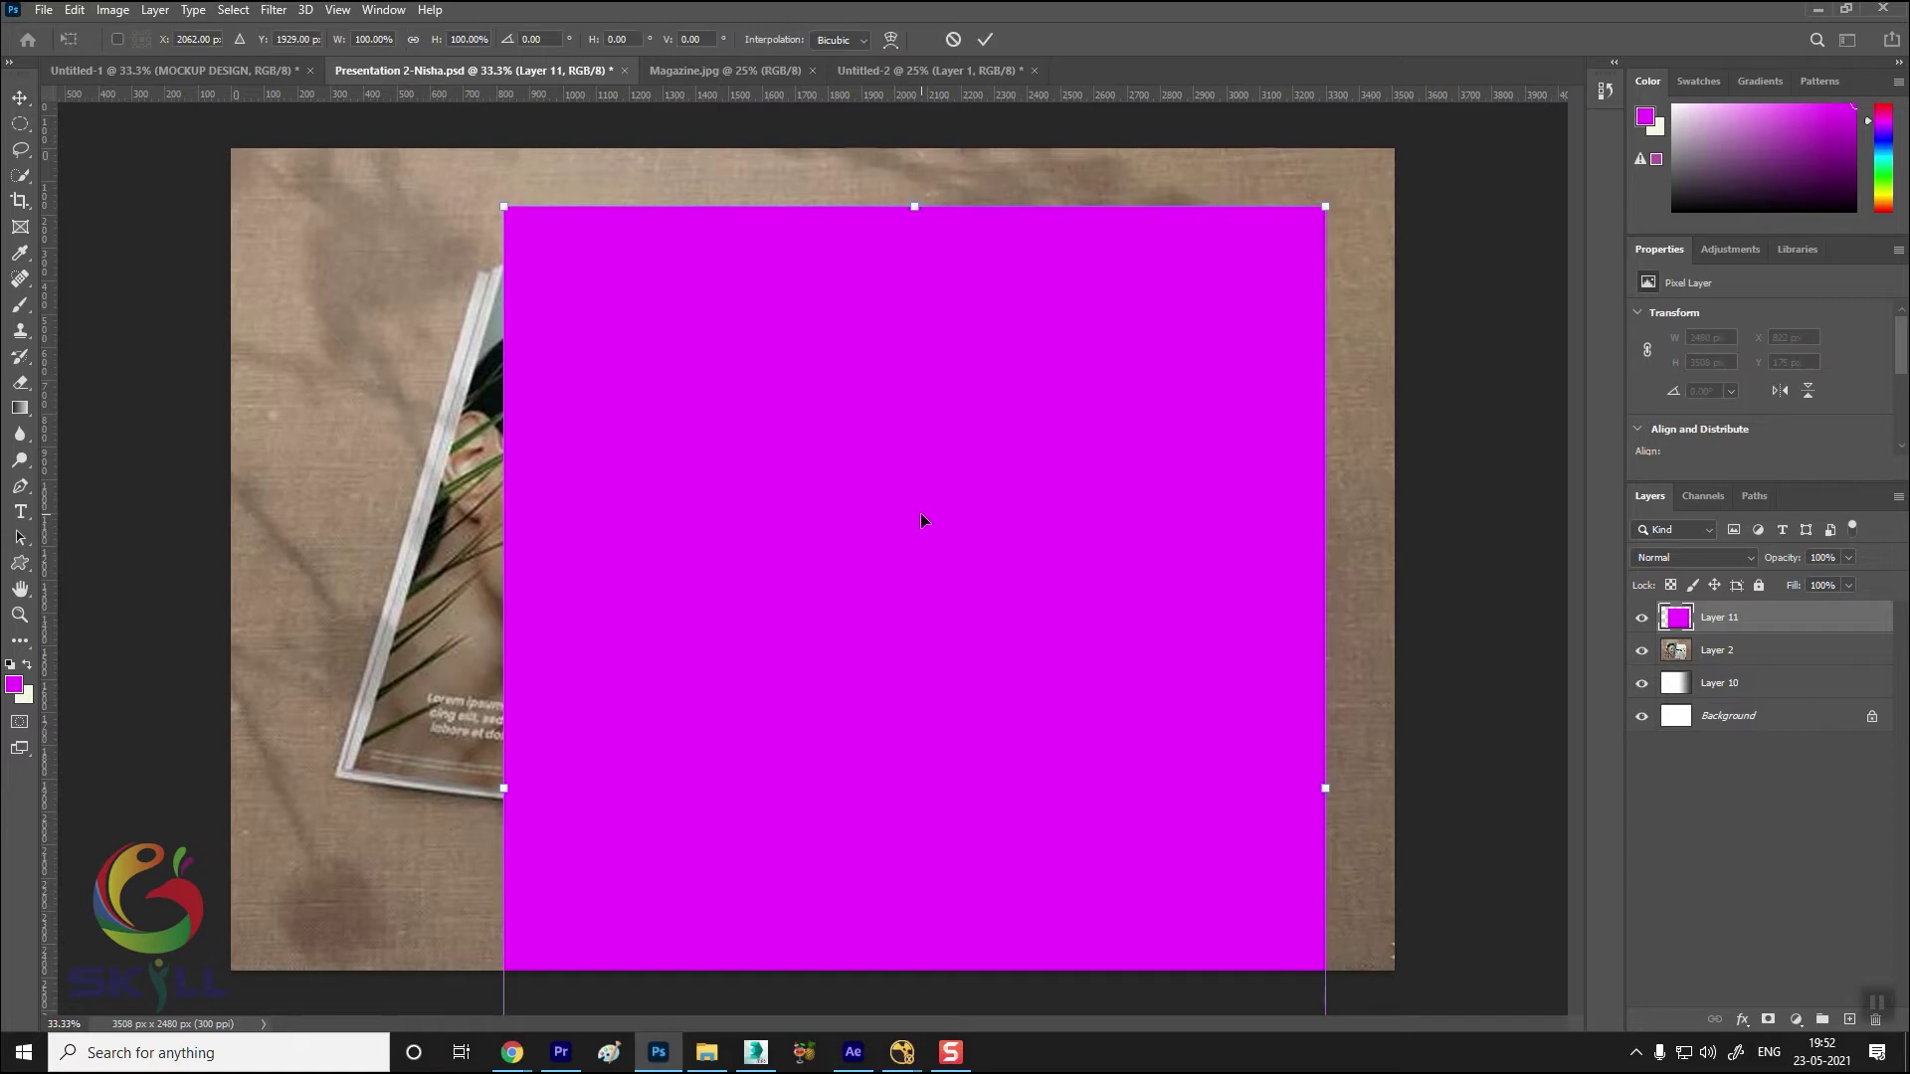
pyautogui.moveTo(919, 511)
pyautogui.mouseDown()
pyautogui.moveTo(951, 486)
pyautogui.moveTo(947, 517)
pyautogui.moveTo(942, 466)
pyautogui.mouseUp()
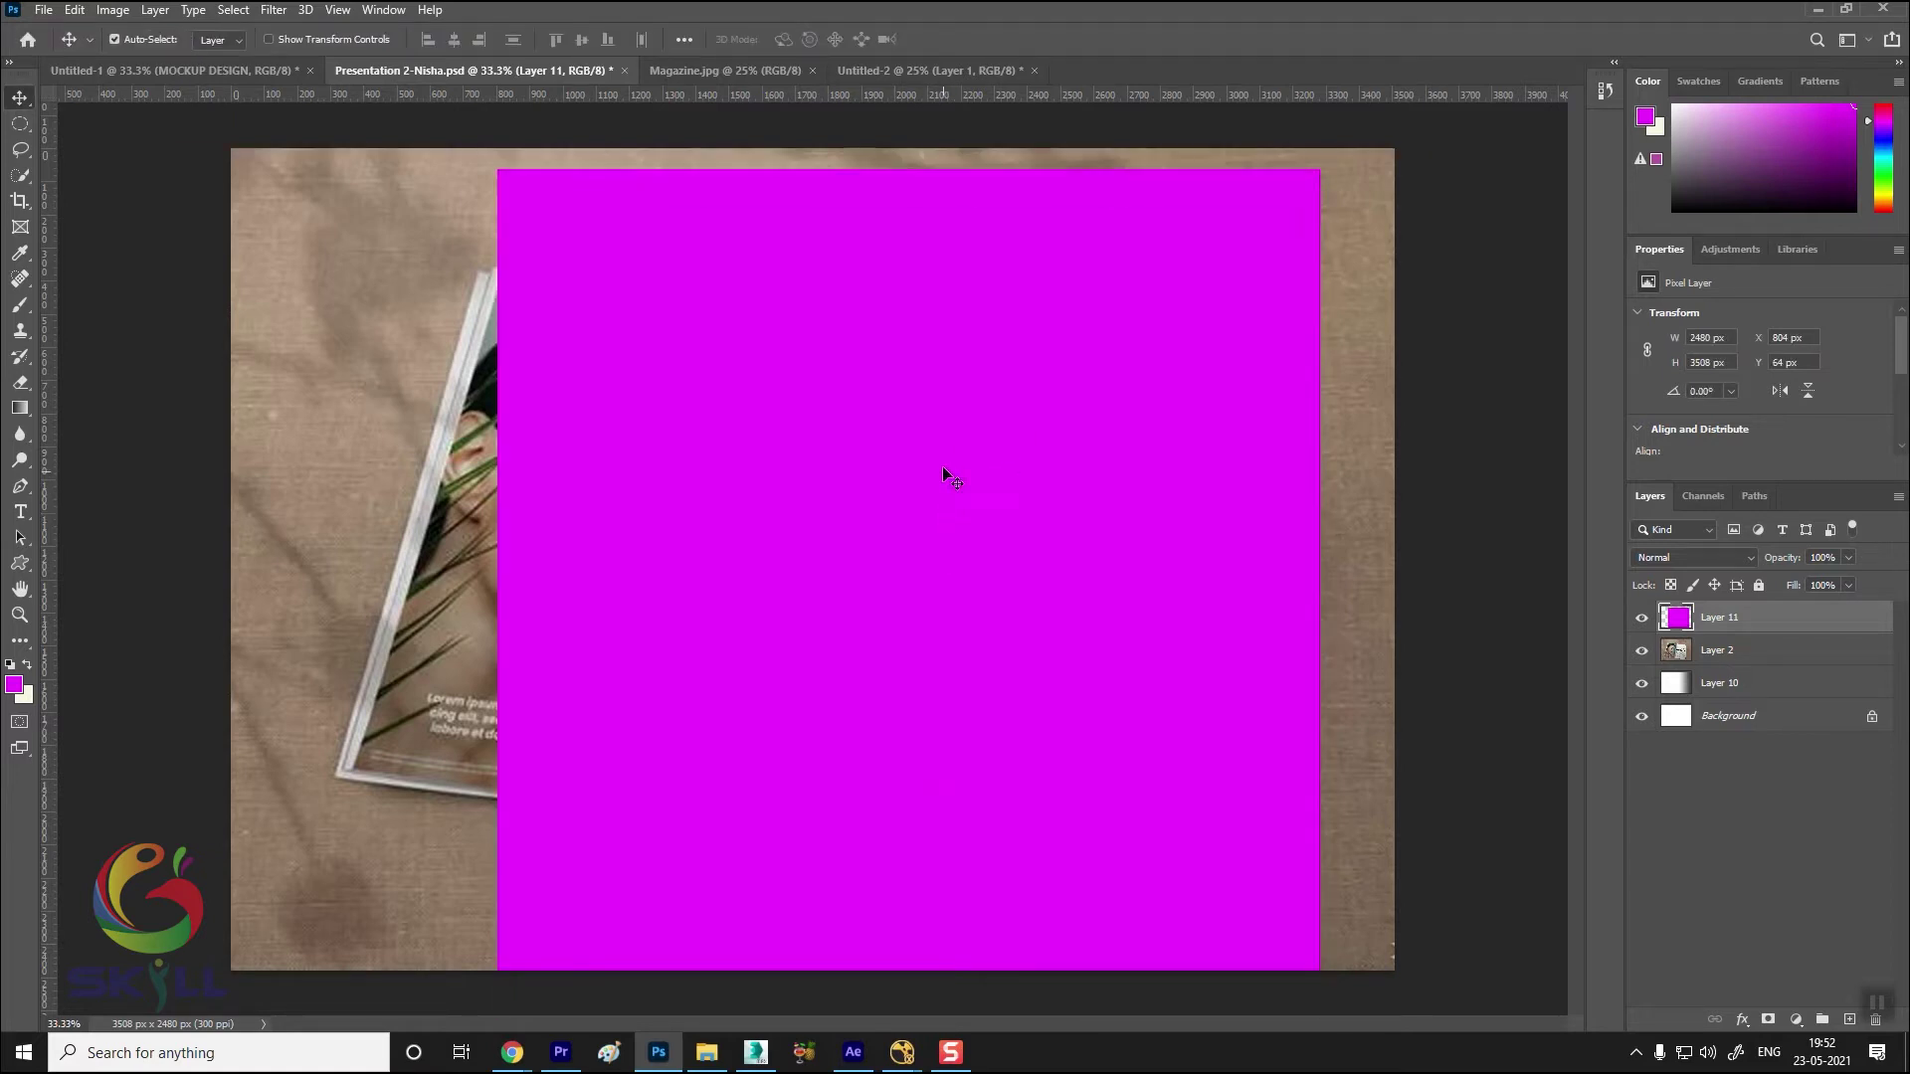
# Convert Layer 11 to a smart object and enter Free Transform
pyautogui.rightClick(1796, 621)
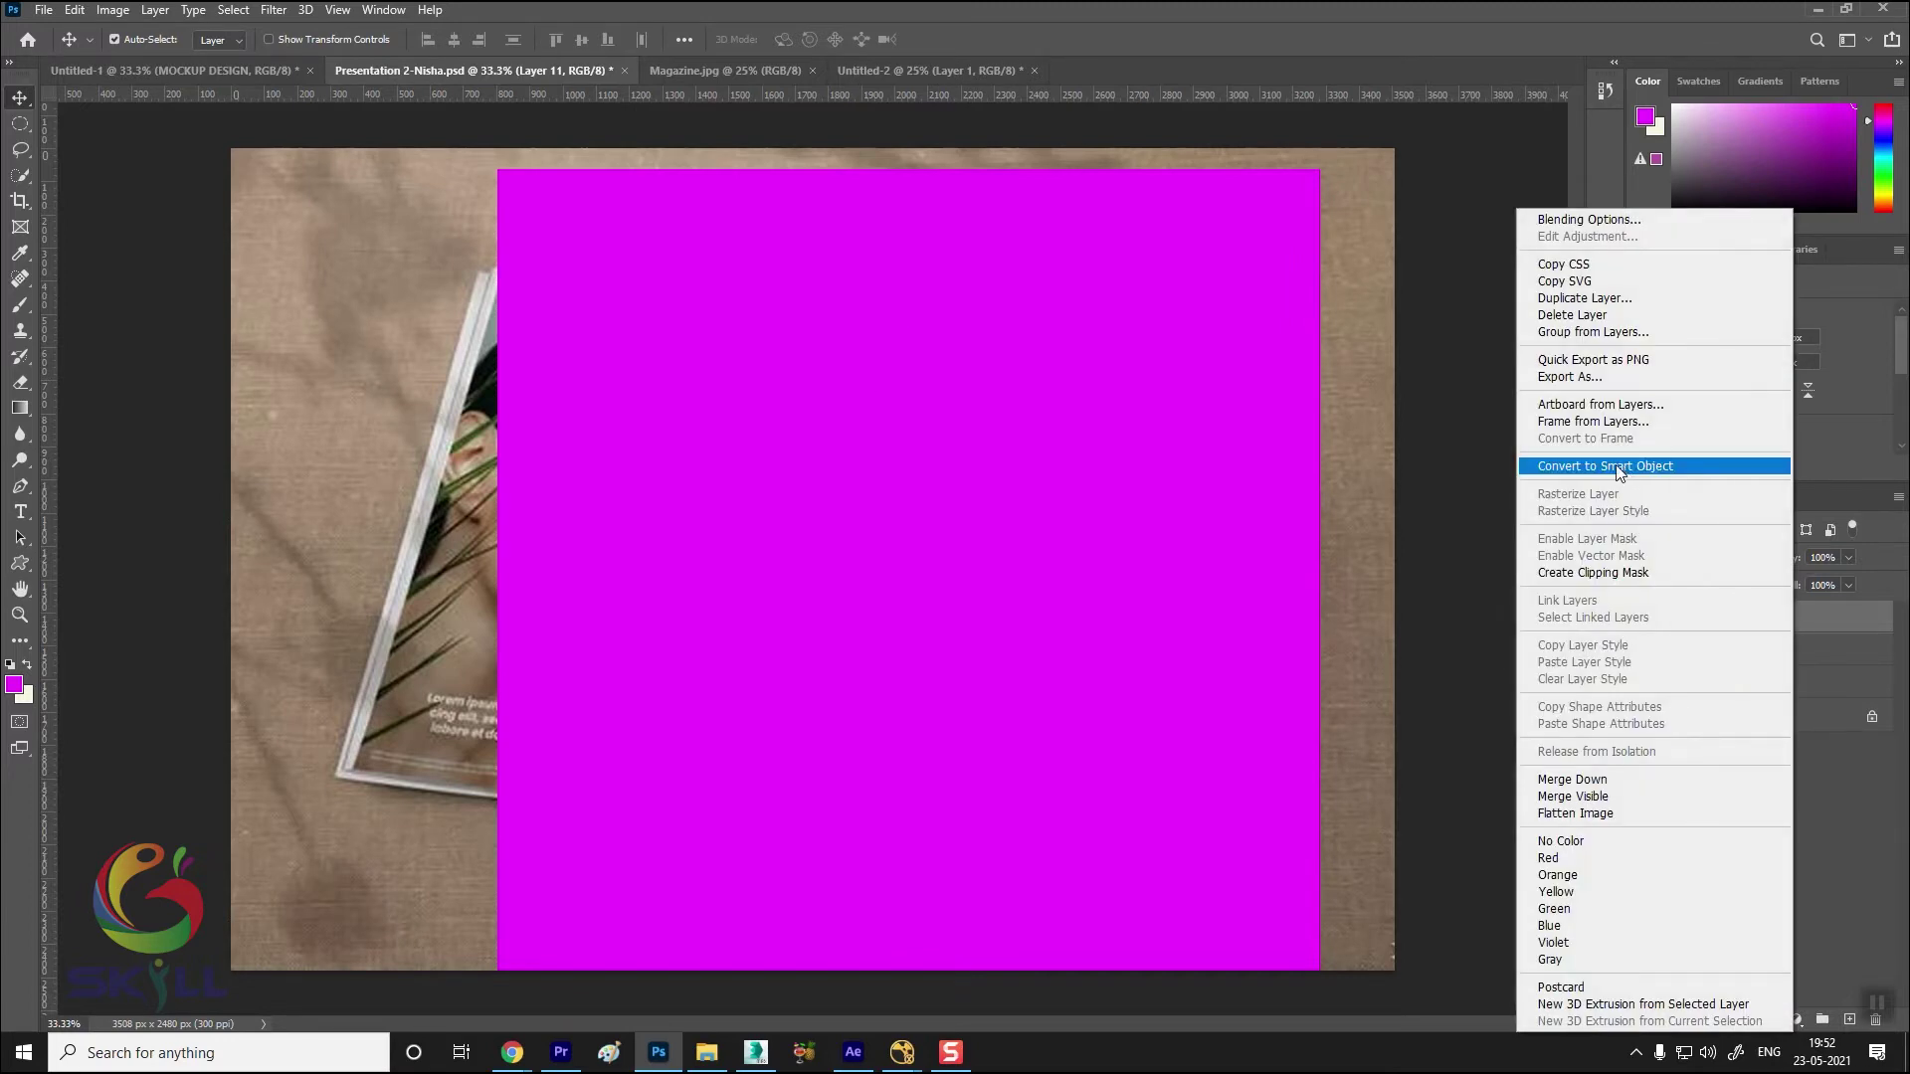
pyautogui.click(1618, 467)
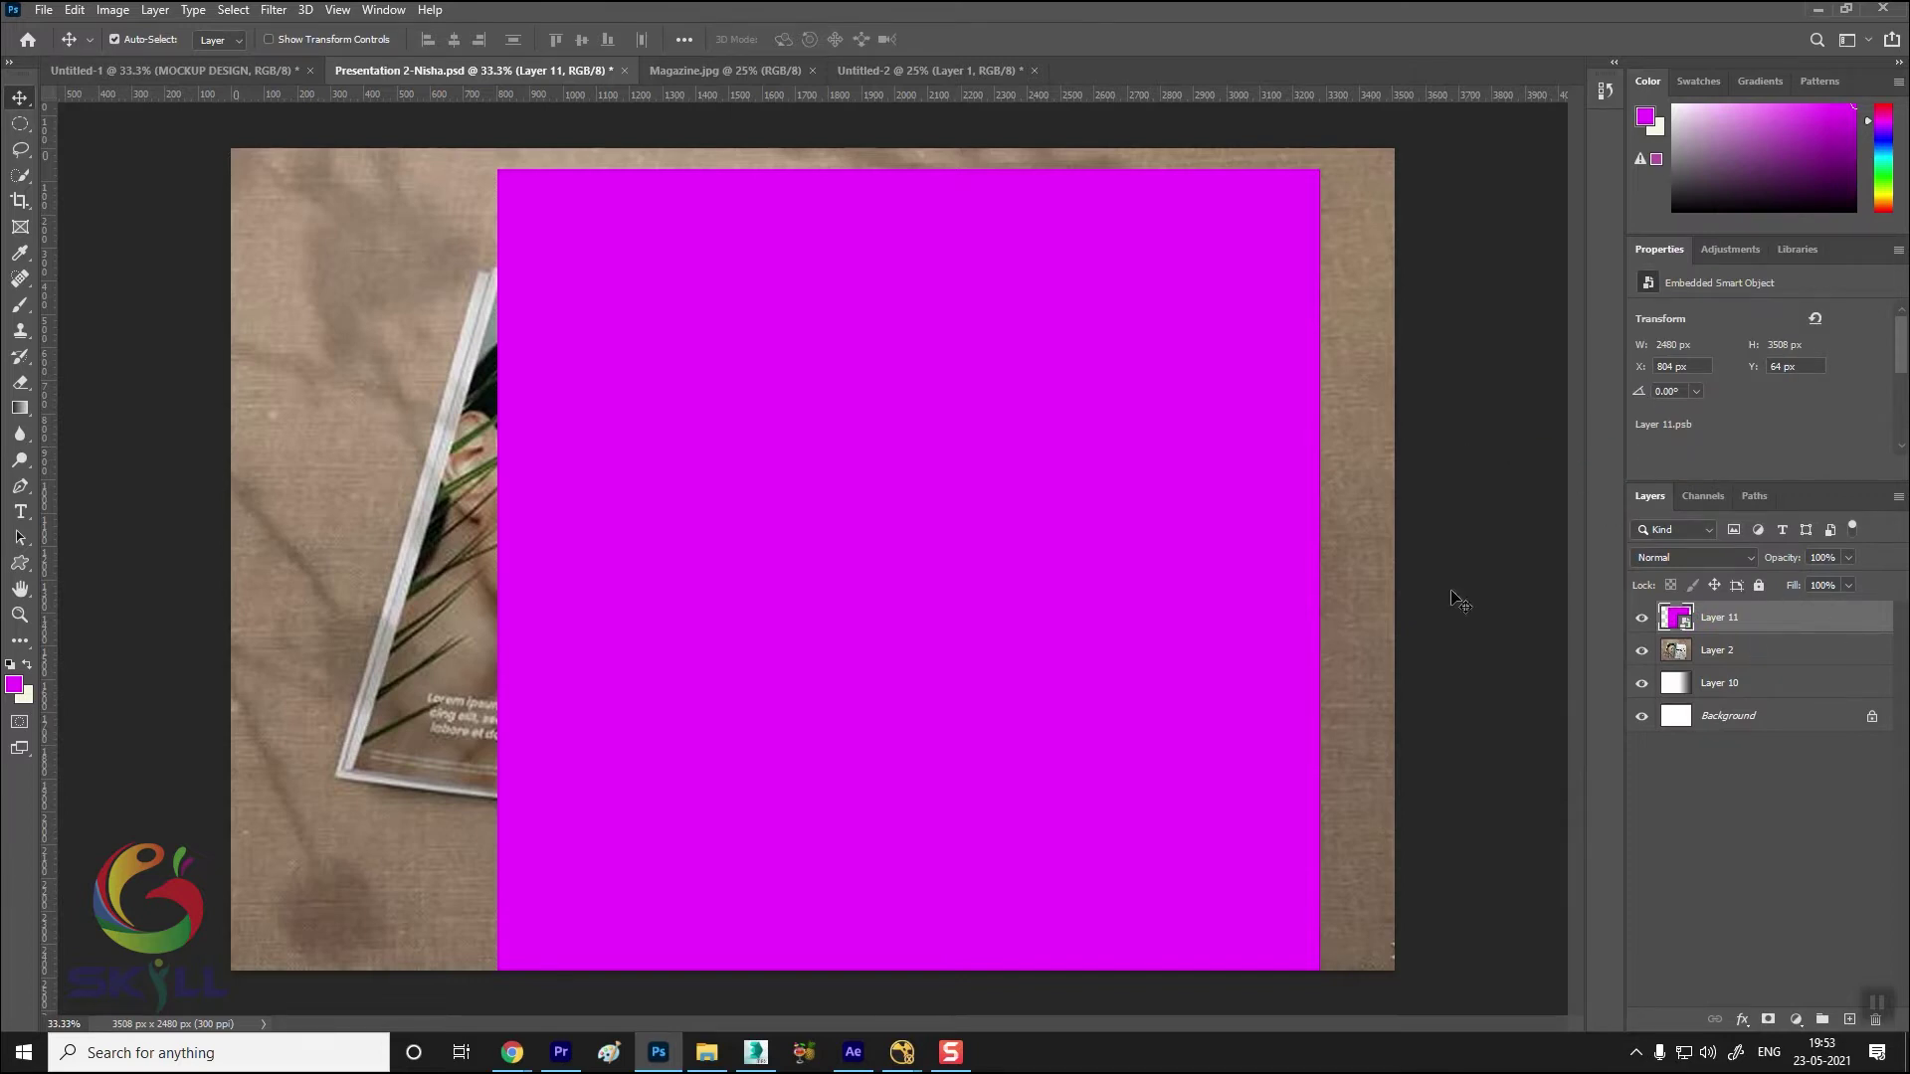
pyautogui.hotkey('ctrl', 't')
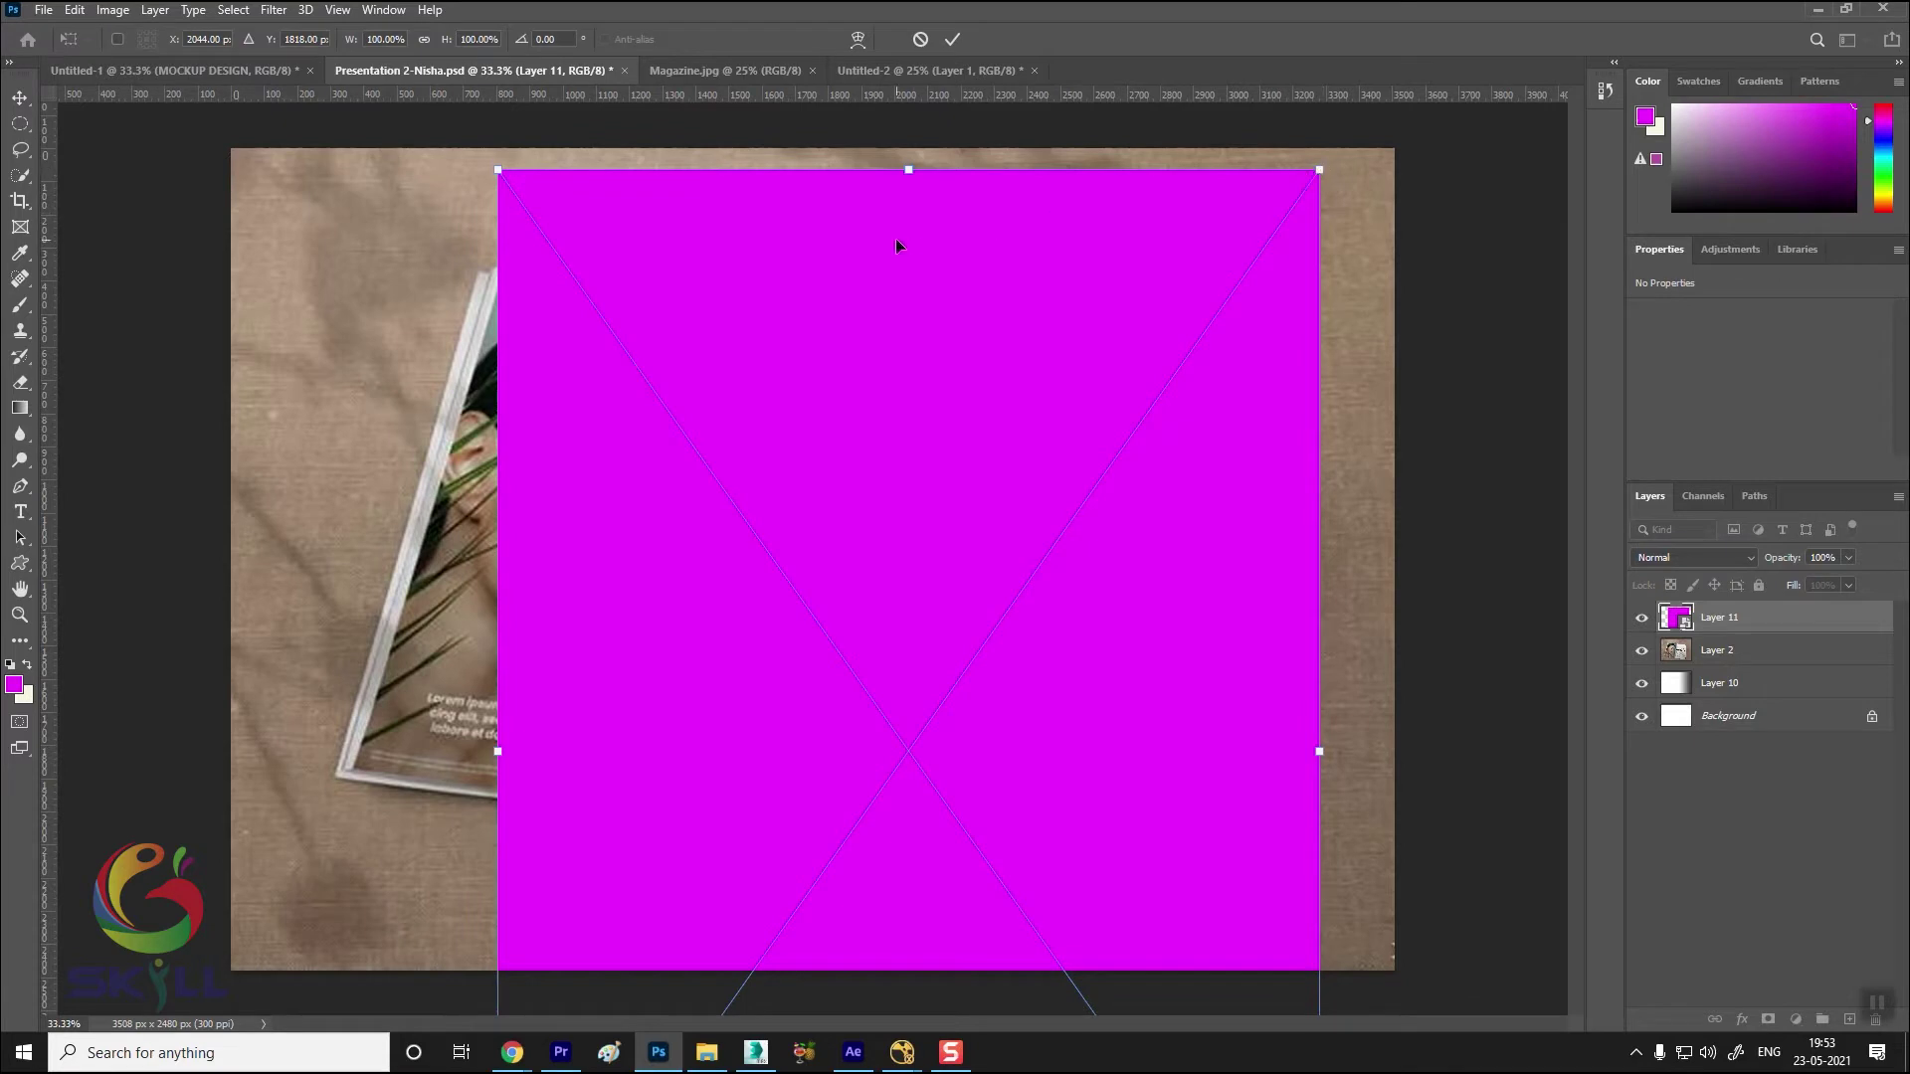
# Distort the magenta layer, dragging its four corners onto the left page's corners
pyautogui.rightClick(738, 269)
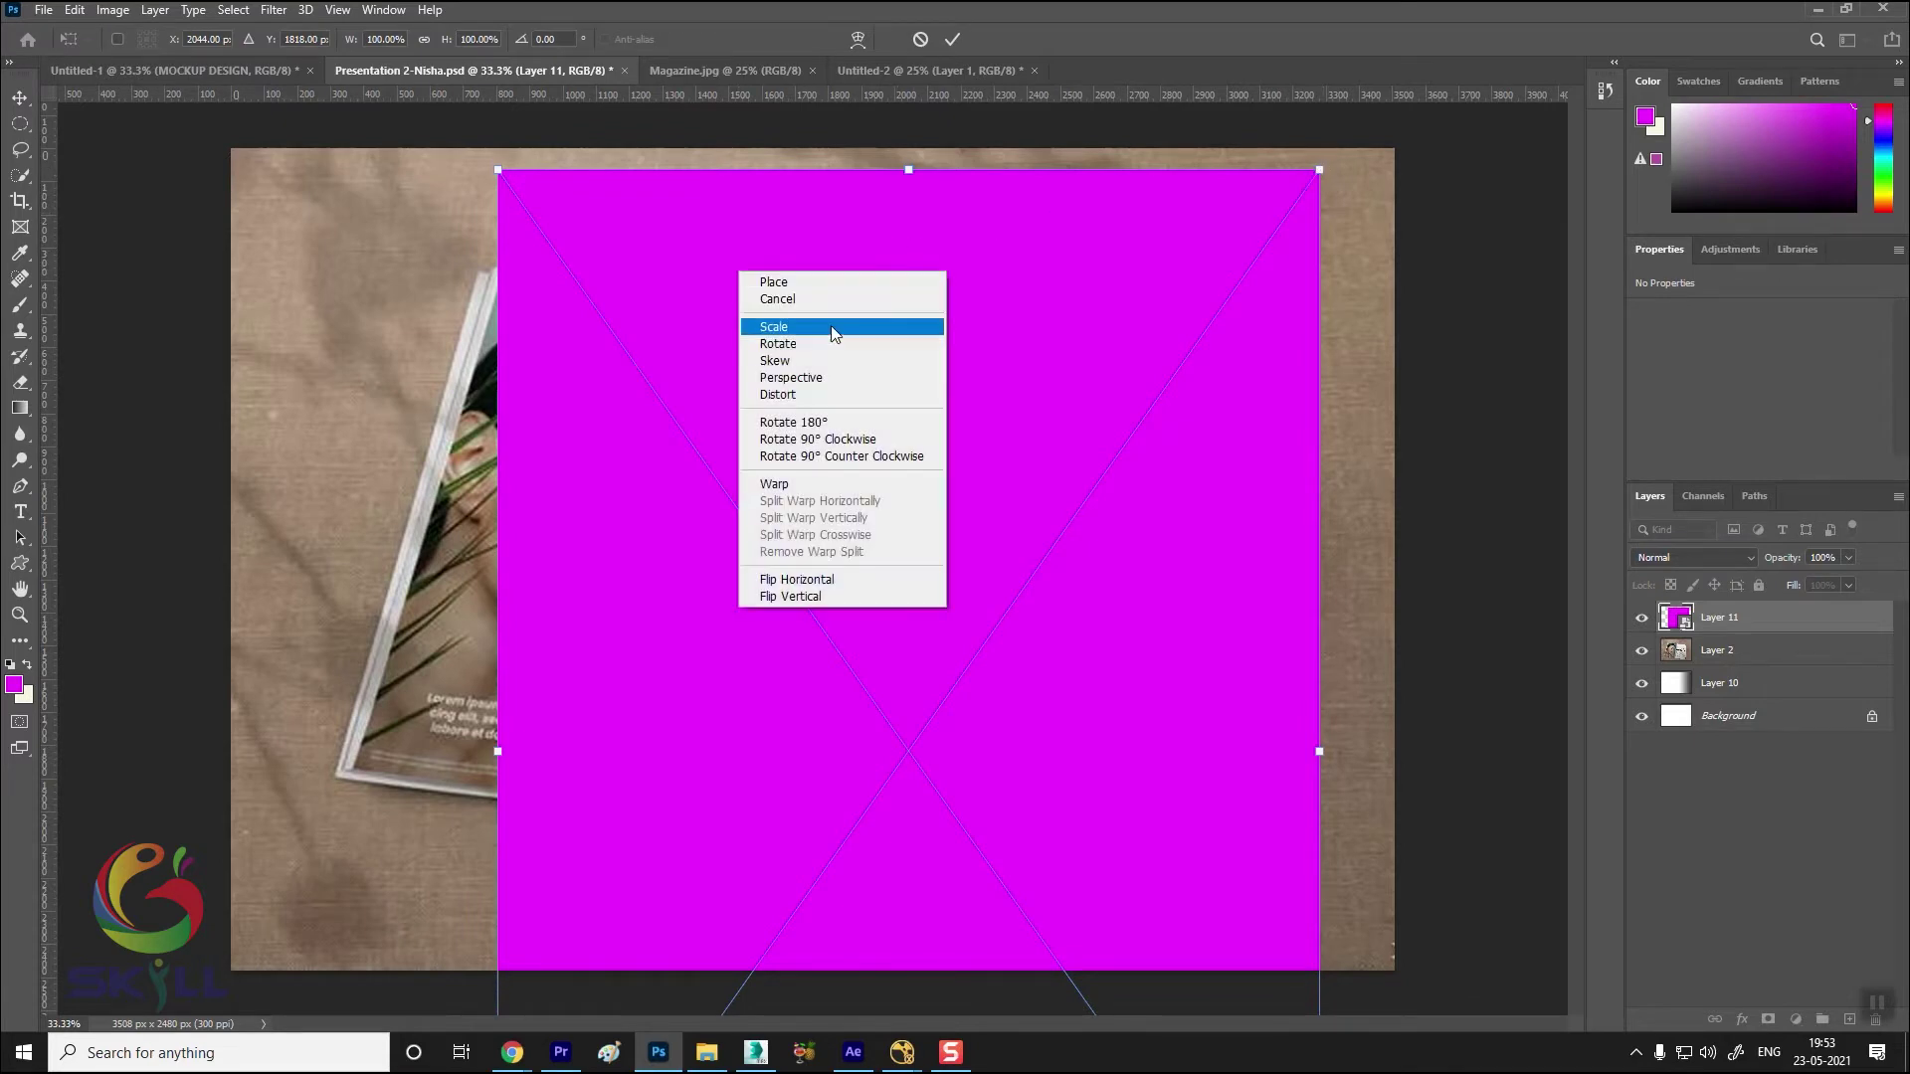
pyautogui.click(785, 396)
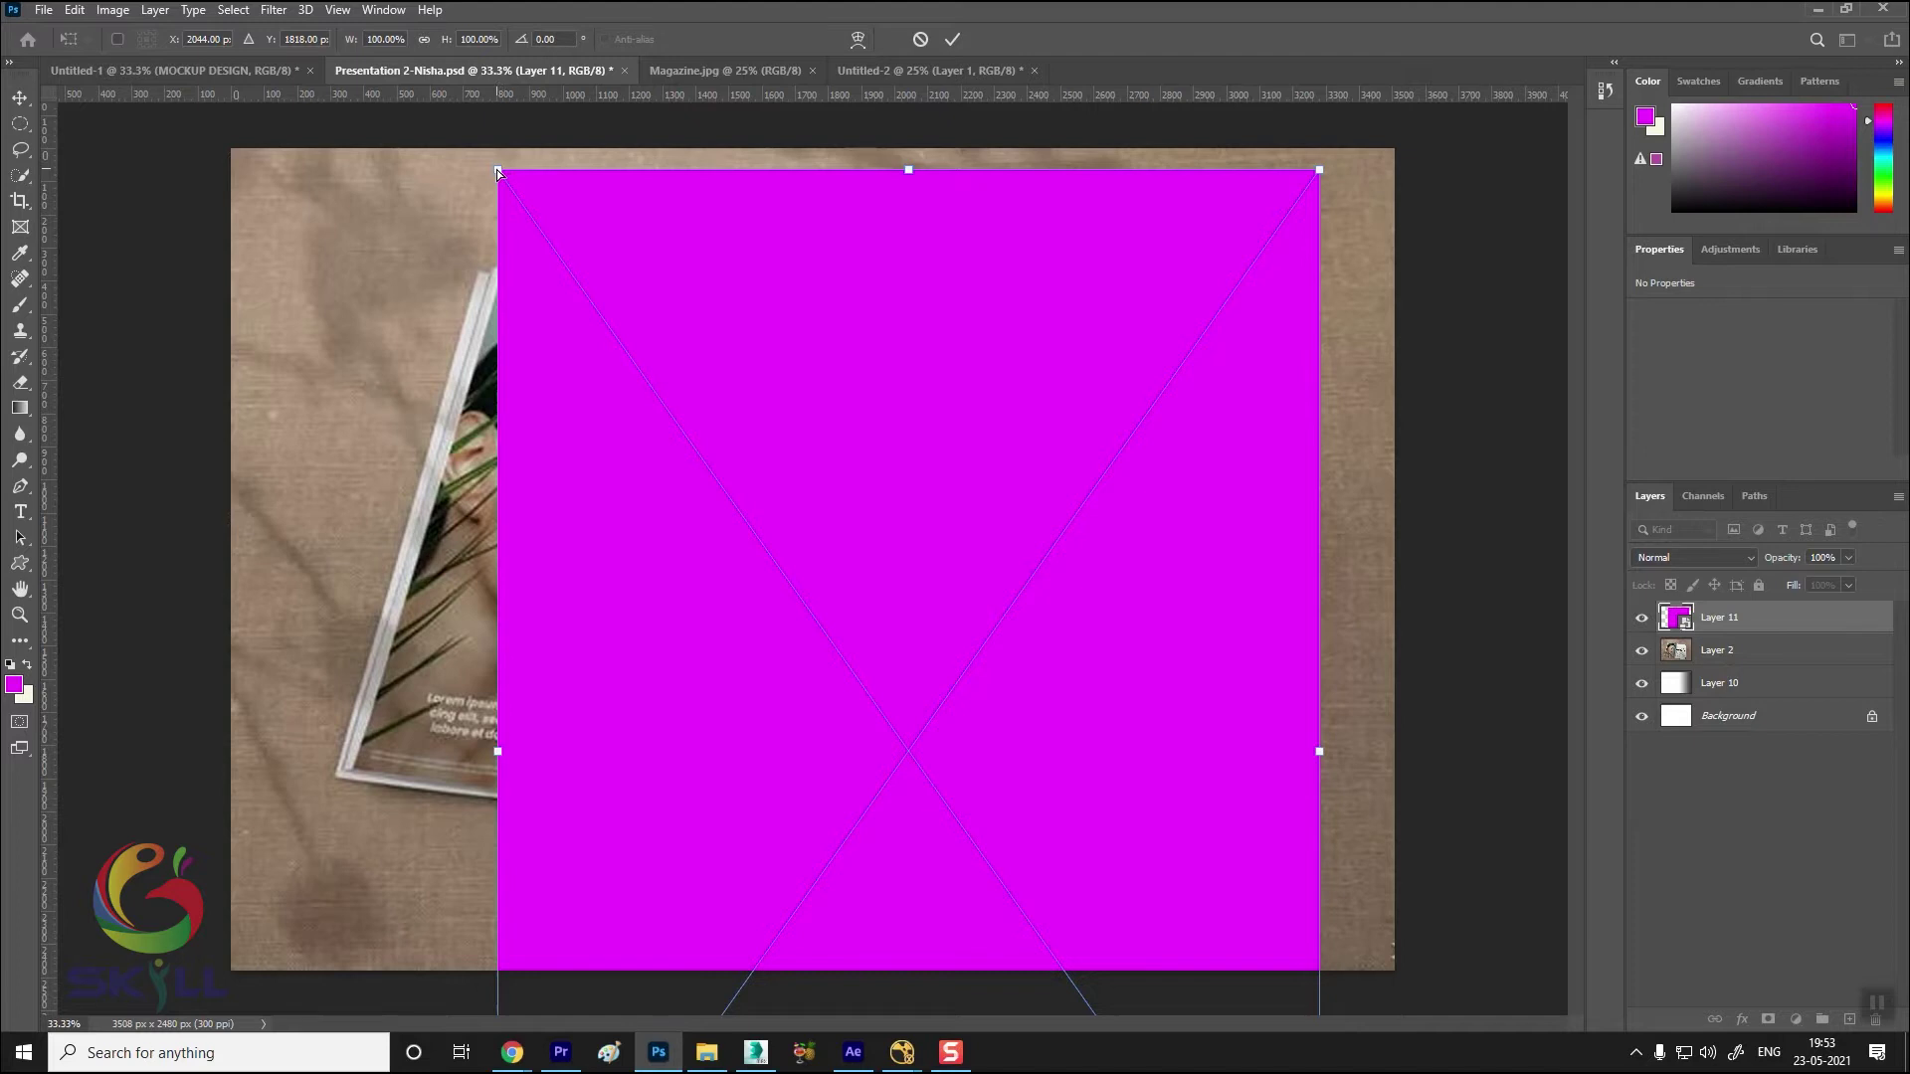
pyautogui.moveTo(498, 174); pyautogui.dragTo(506, 263)
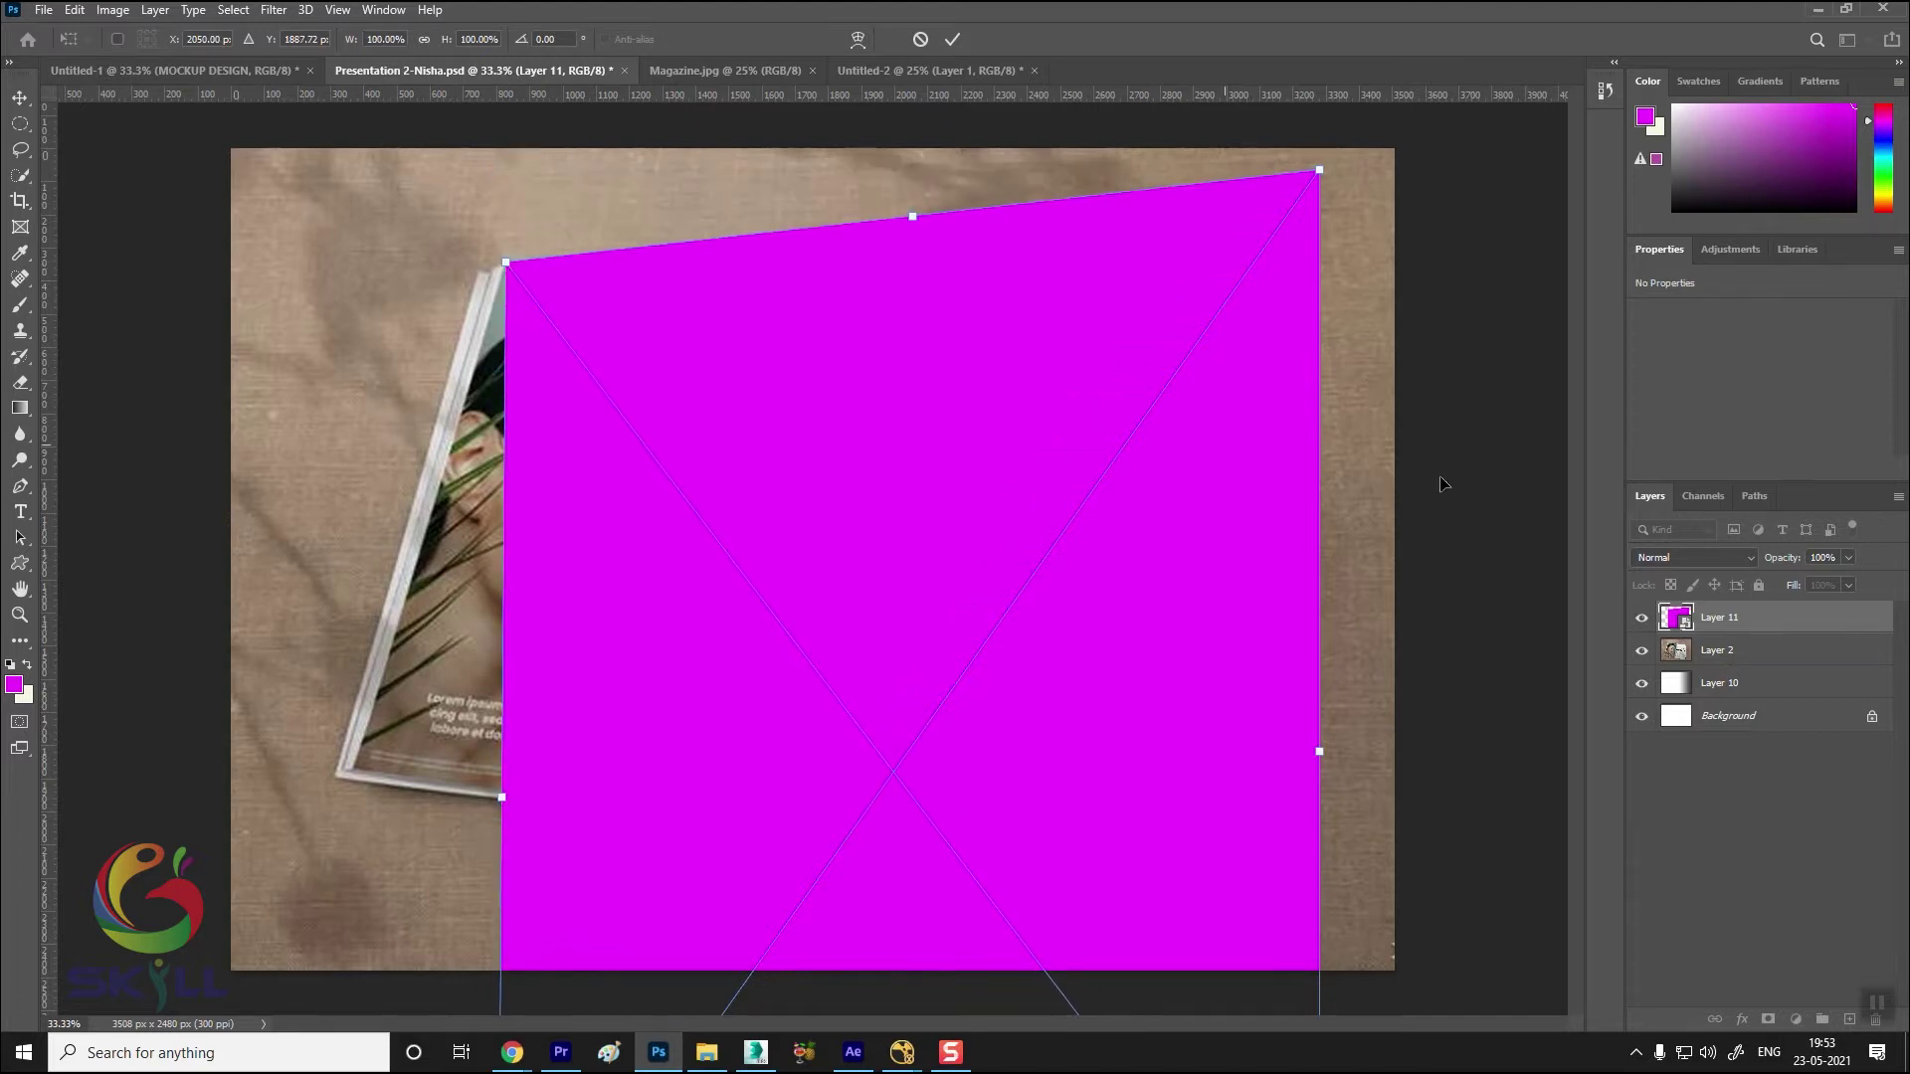
pyautogui.moveTo(1319, 174); pyautogui.dragTo(824, 310)
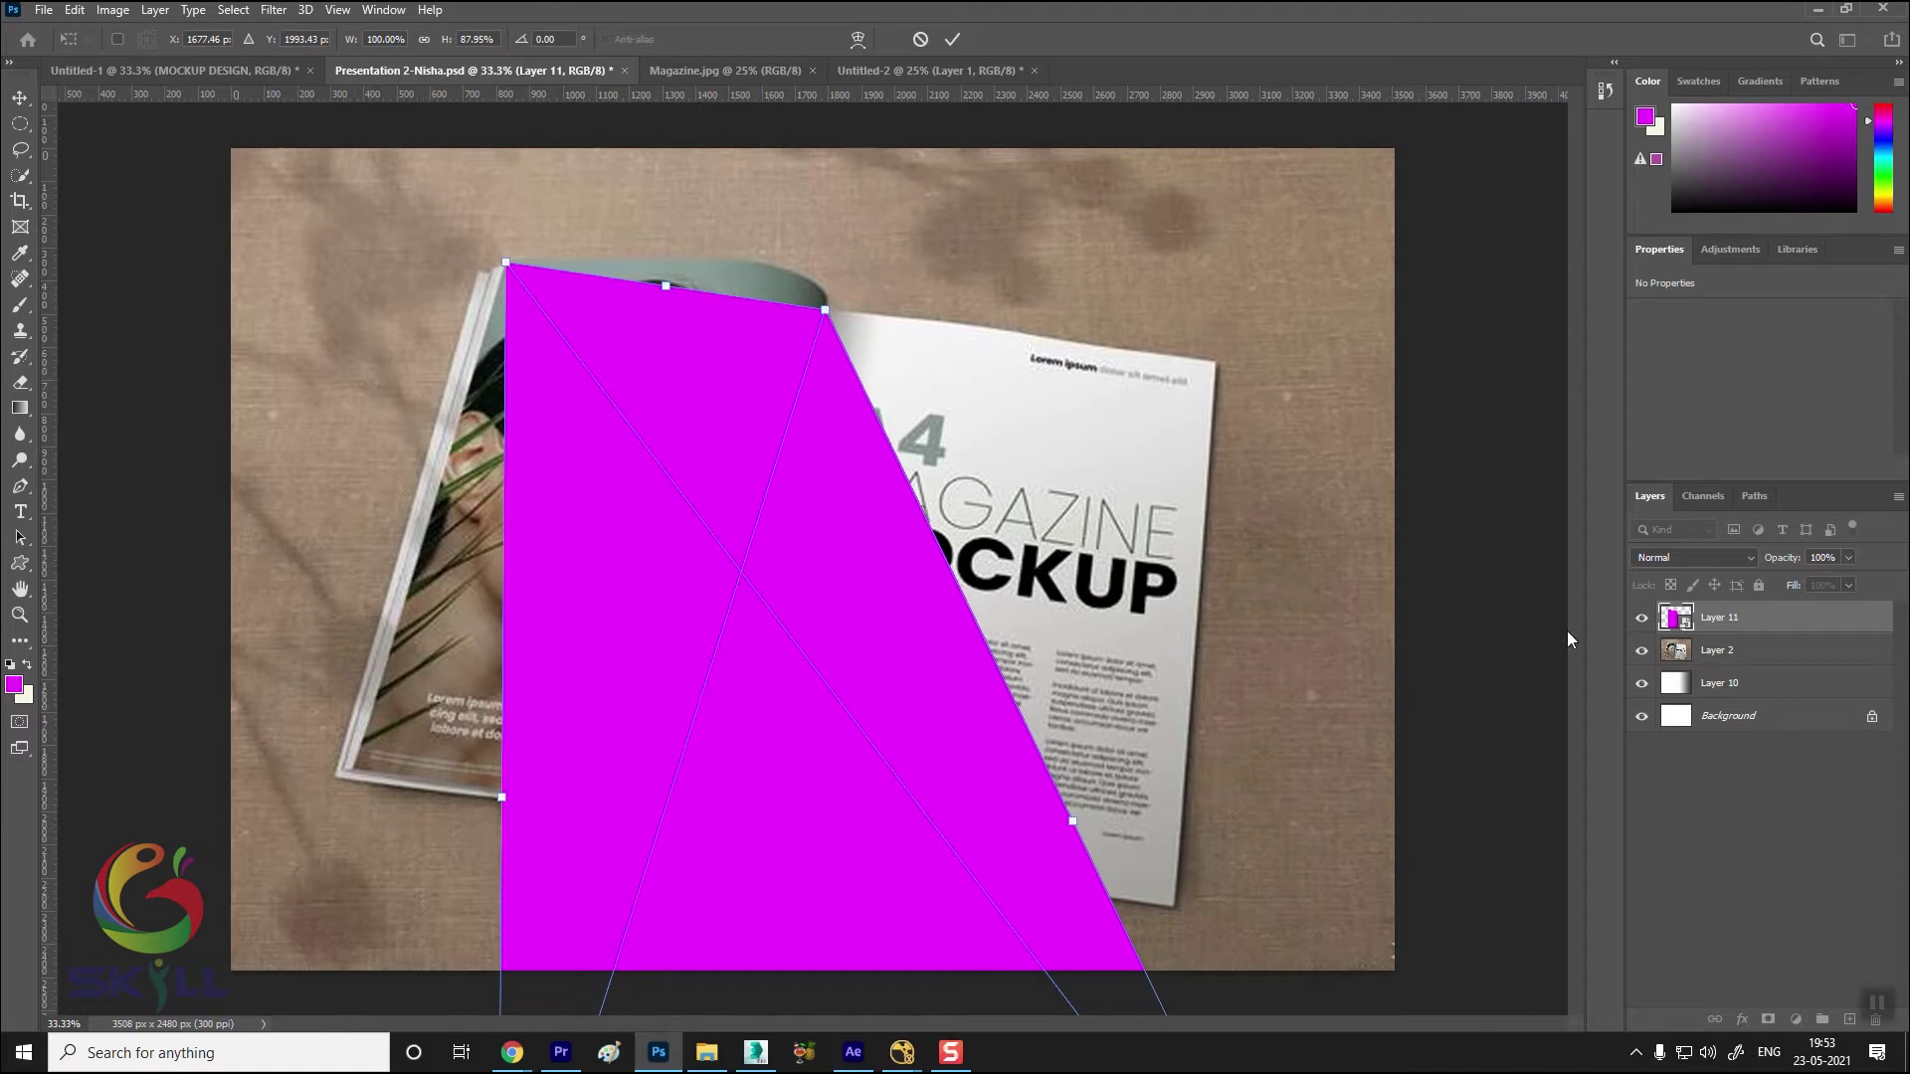
pyautogui.hotkey('ctrl', '-')
pyautogui.hotkey('ctrl', '-')
pyautogui.moveTo(660, 941); pyautogui.dragTo(582, 657)
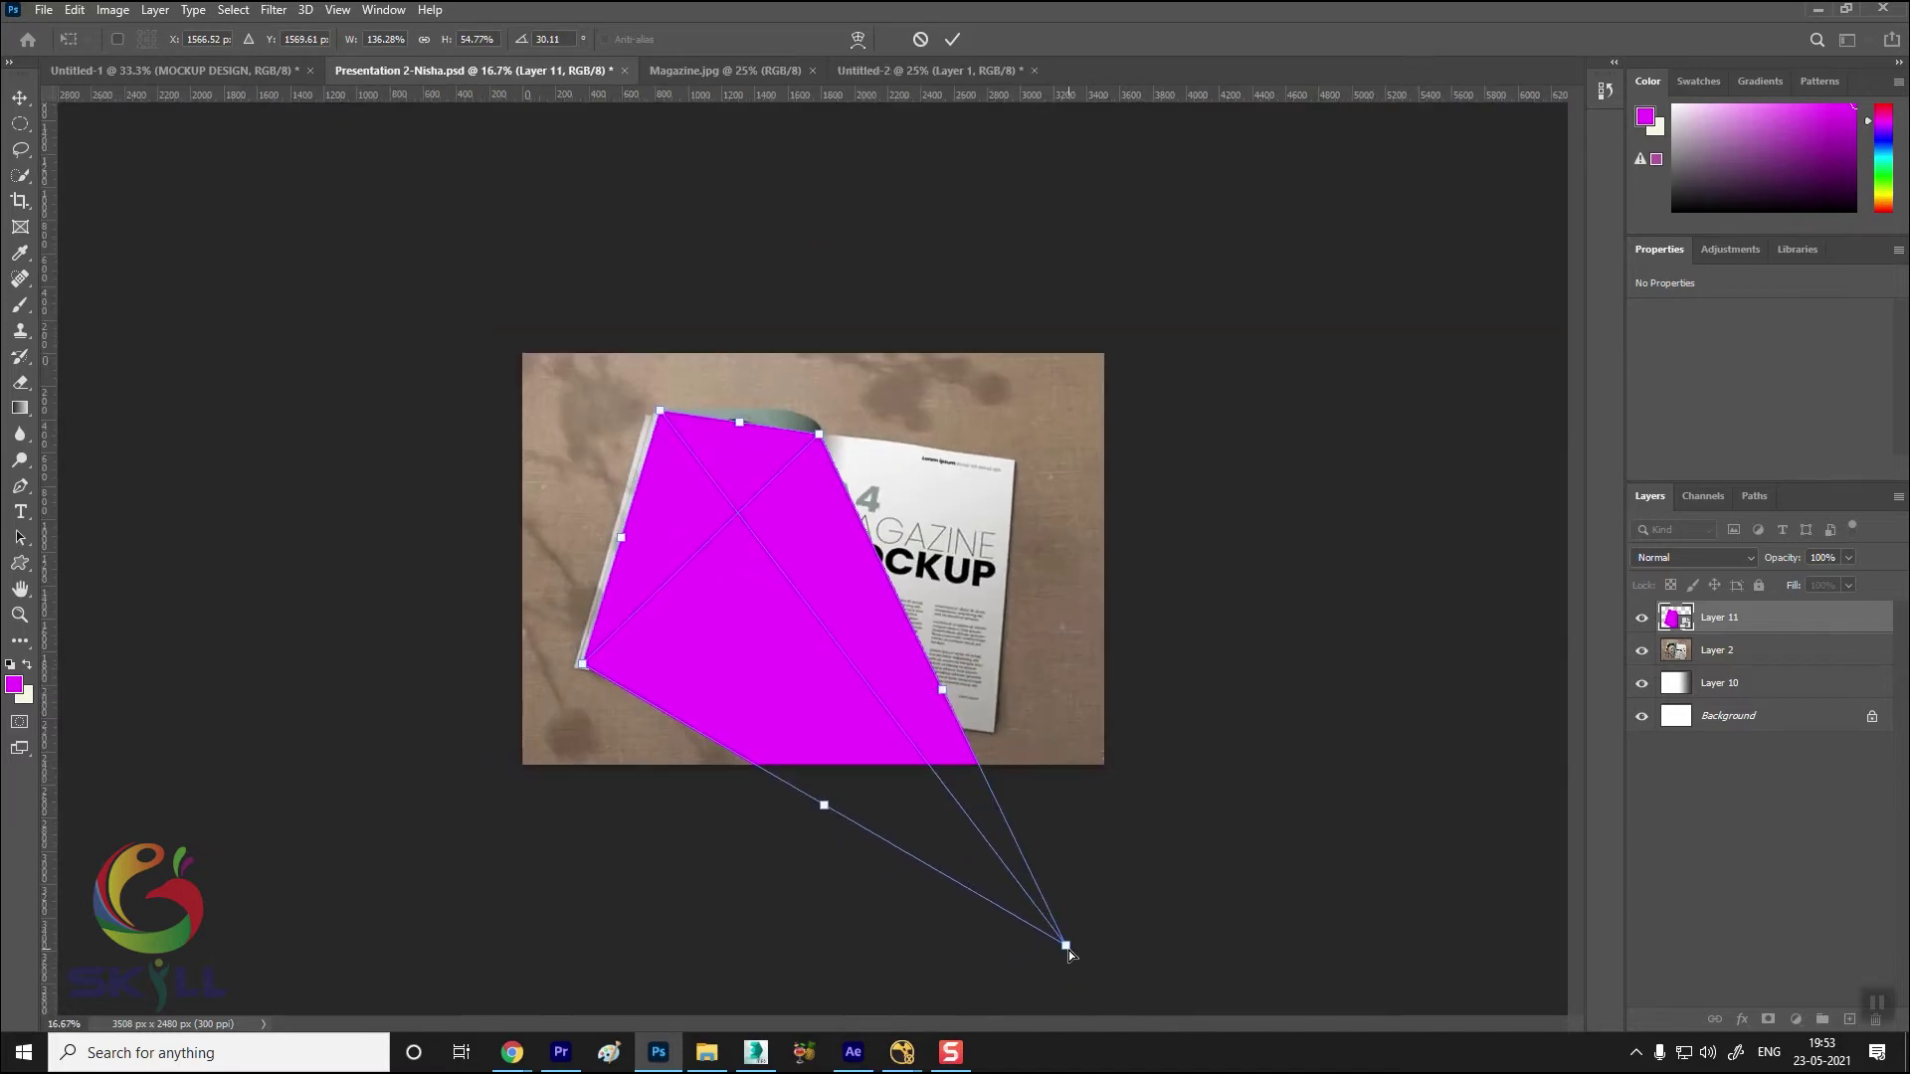
pyautogui.moveTo(1065, 946); pyautogui.dragTo(770, 688)
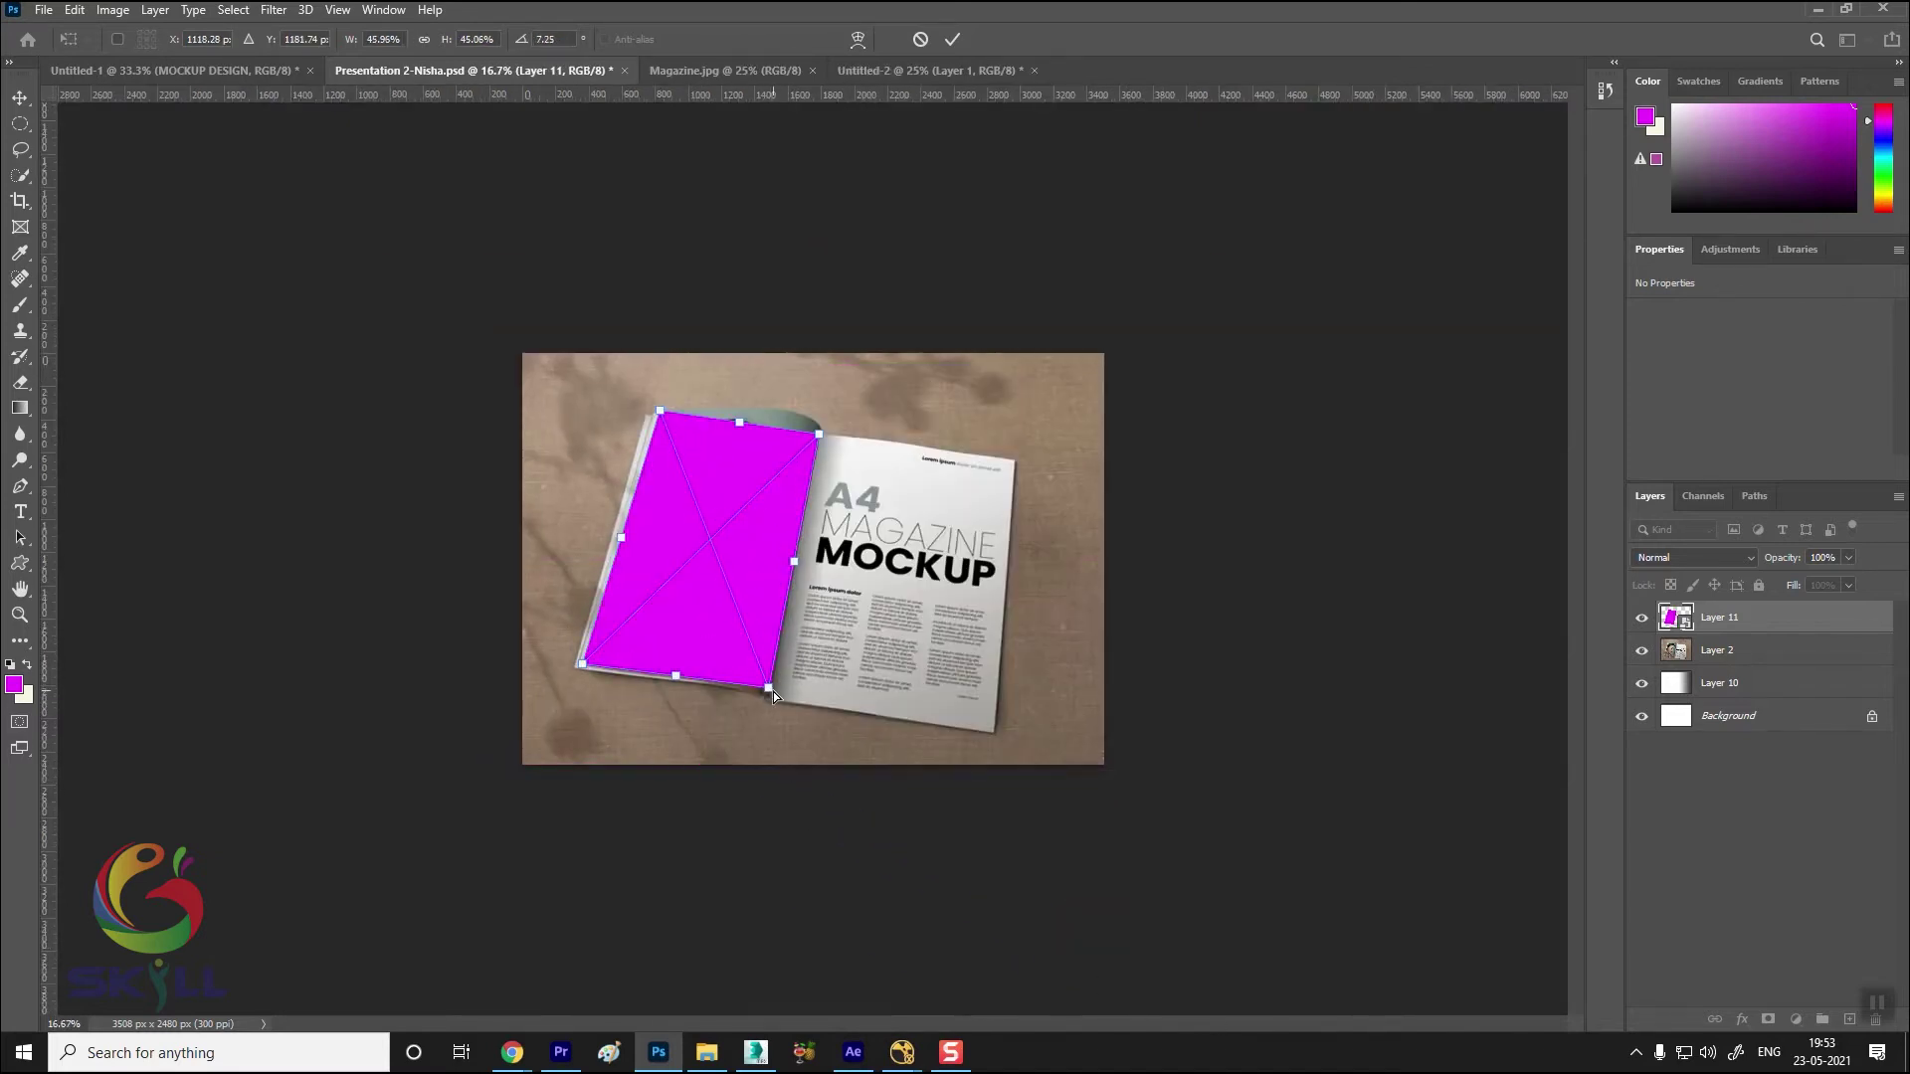
# Zoom in and fine-tune the bottom-right and top-left corners against the page
pyautogui.hotkey('ctrl', '+')
pyautogui.hotkey('ctrl', '+')
pyautogui.moveTo(727, 817); pyautogui.dragTo(724, 840)
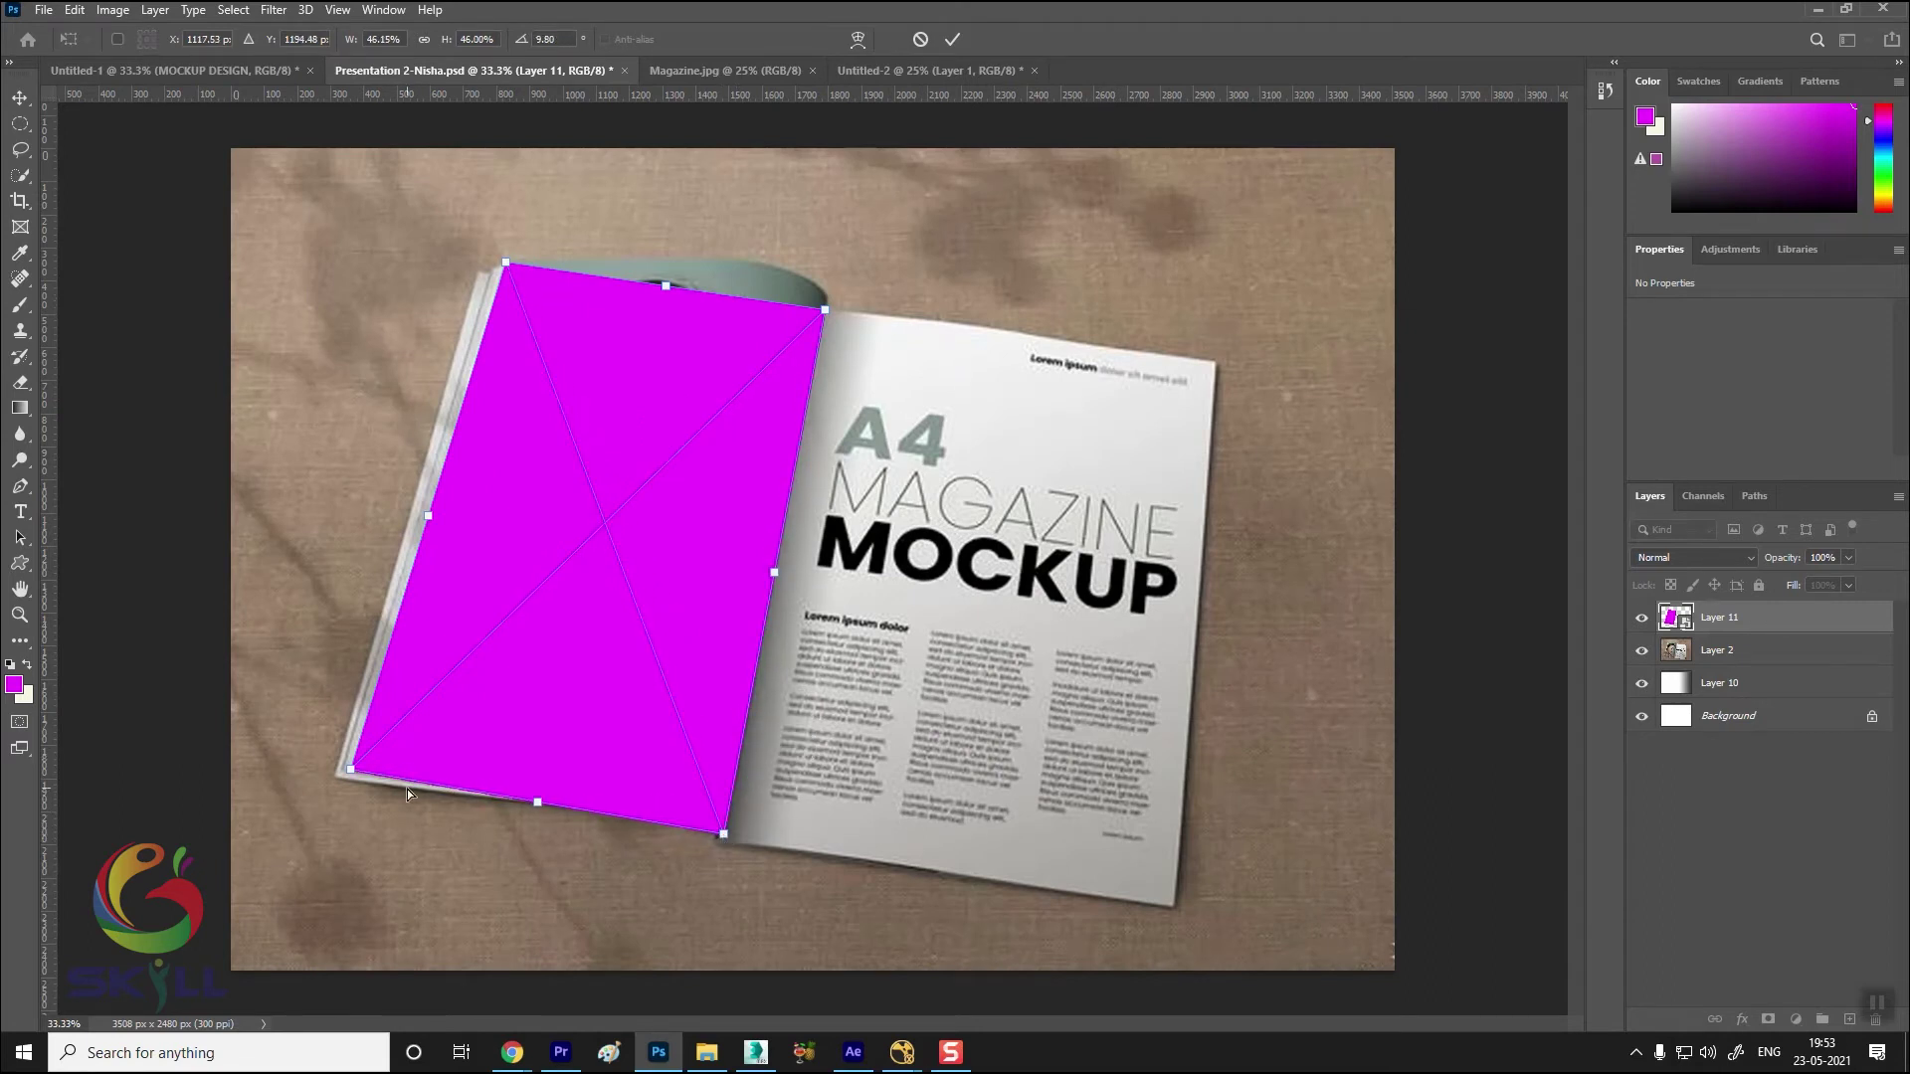
pyautogui.hotkey('ctrl', '+')
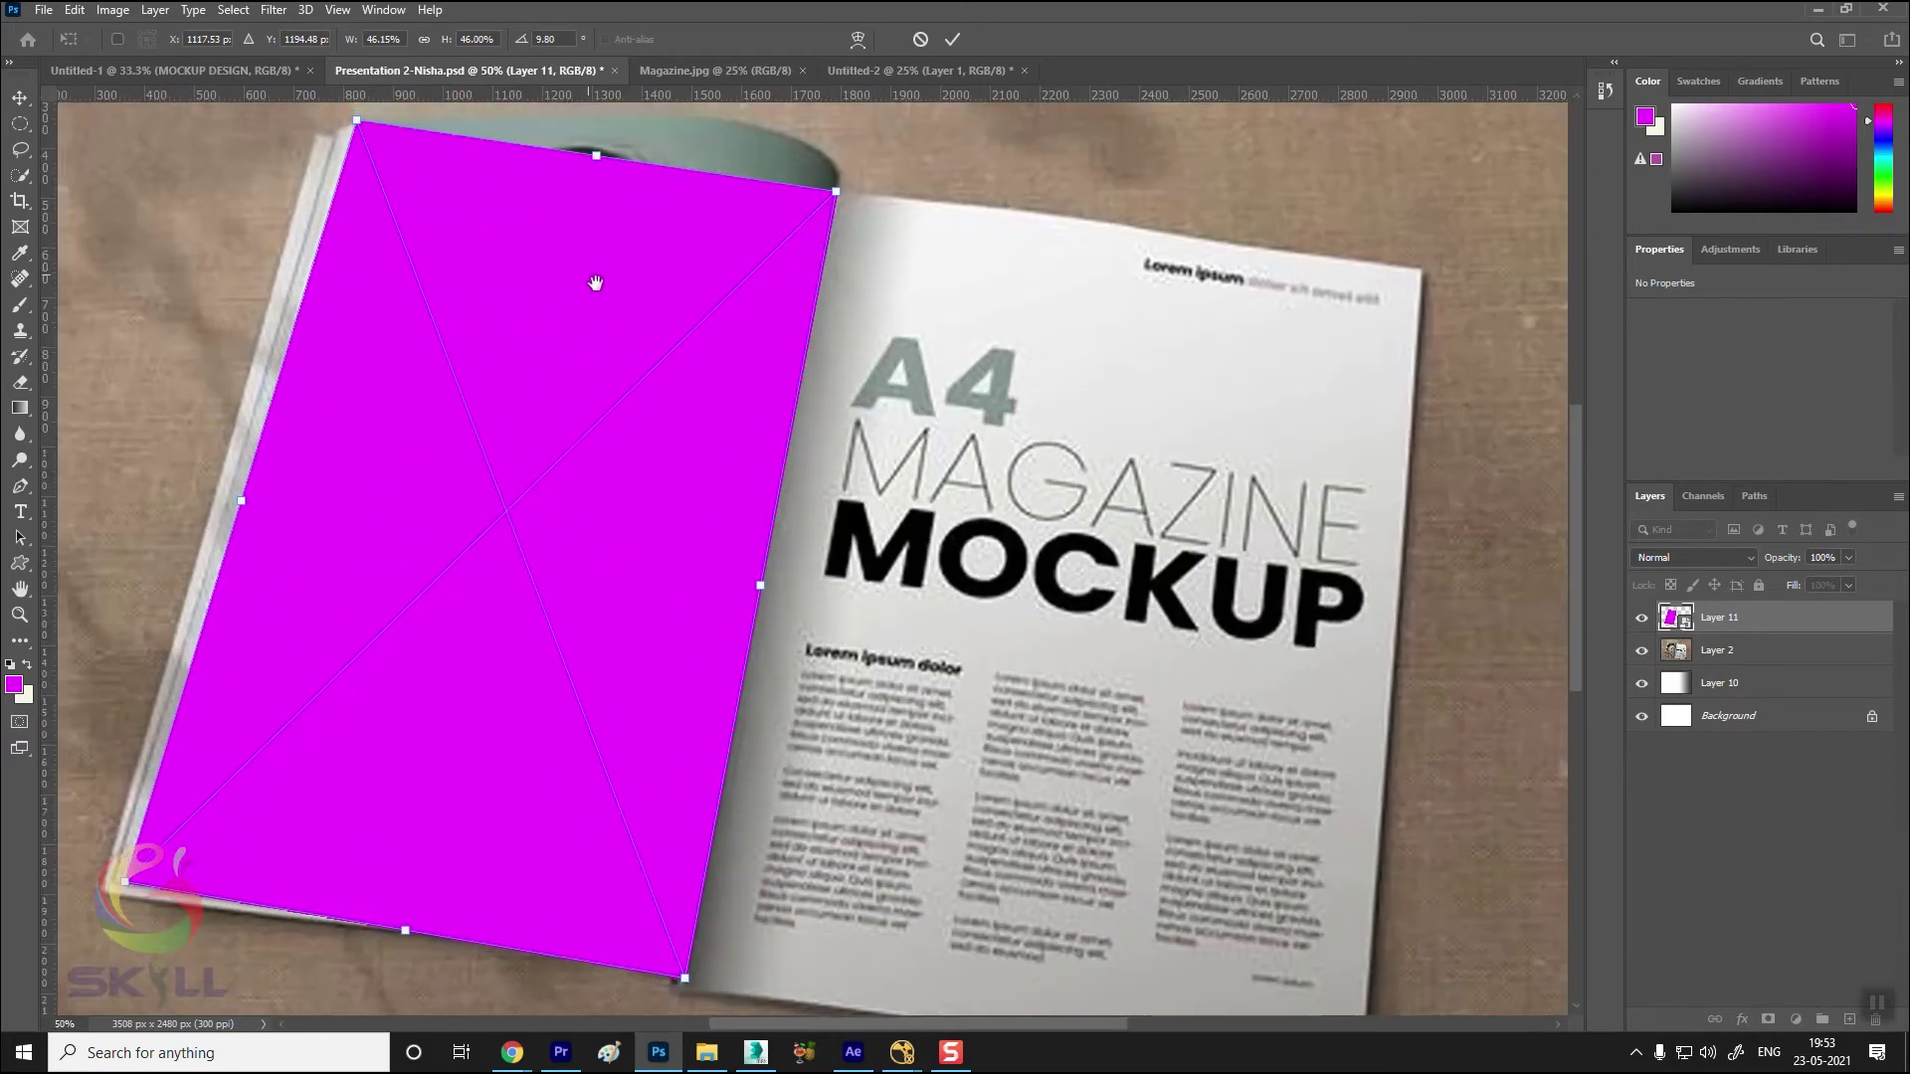
pyautogui.scroll(3, 597, 286)
pyautogui.hscroll(-3, 572, 362)
pyautogui.moveTo(565, 345); pyautogui.dragTo(566, 341)
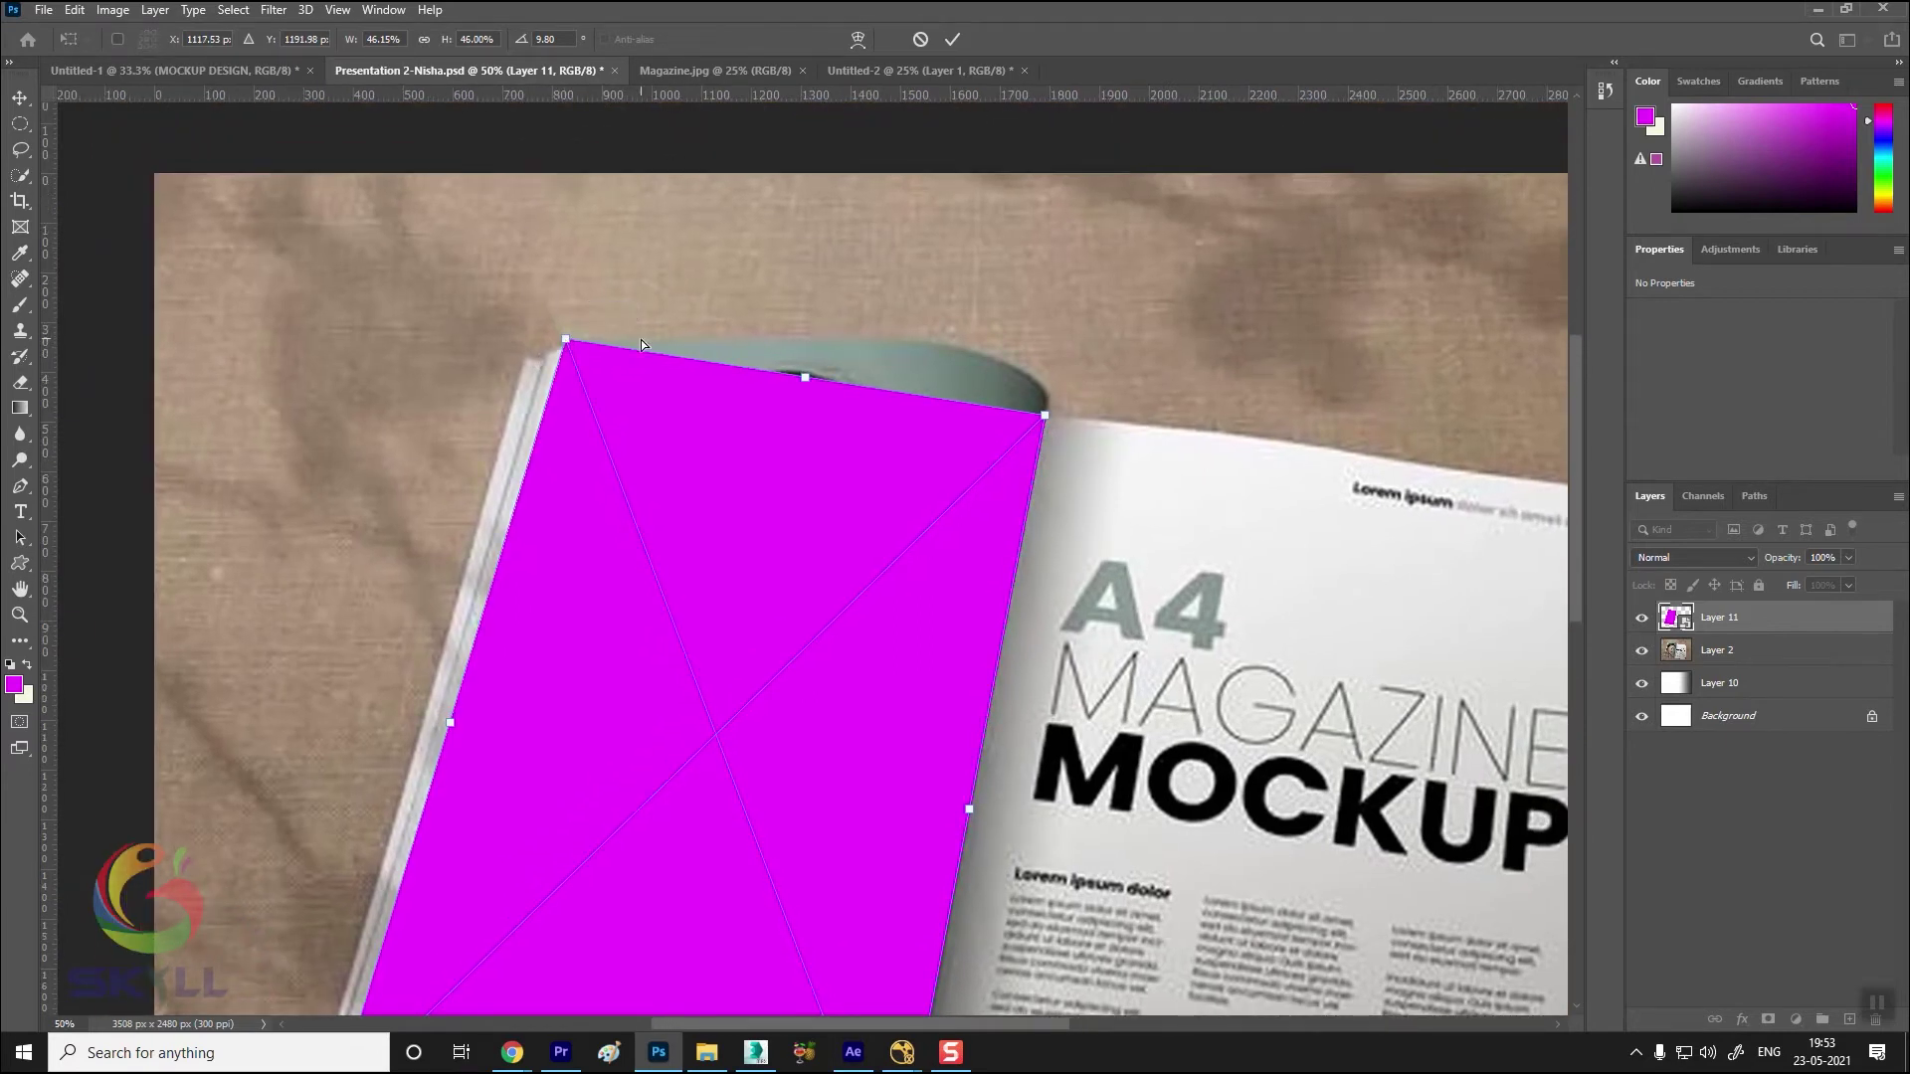
pyautogui.scroll(-3, 1060, 647)
pyautogui.moveTo(898, 681); pyautogui.dragTo(941, 627)
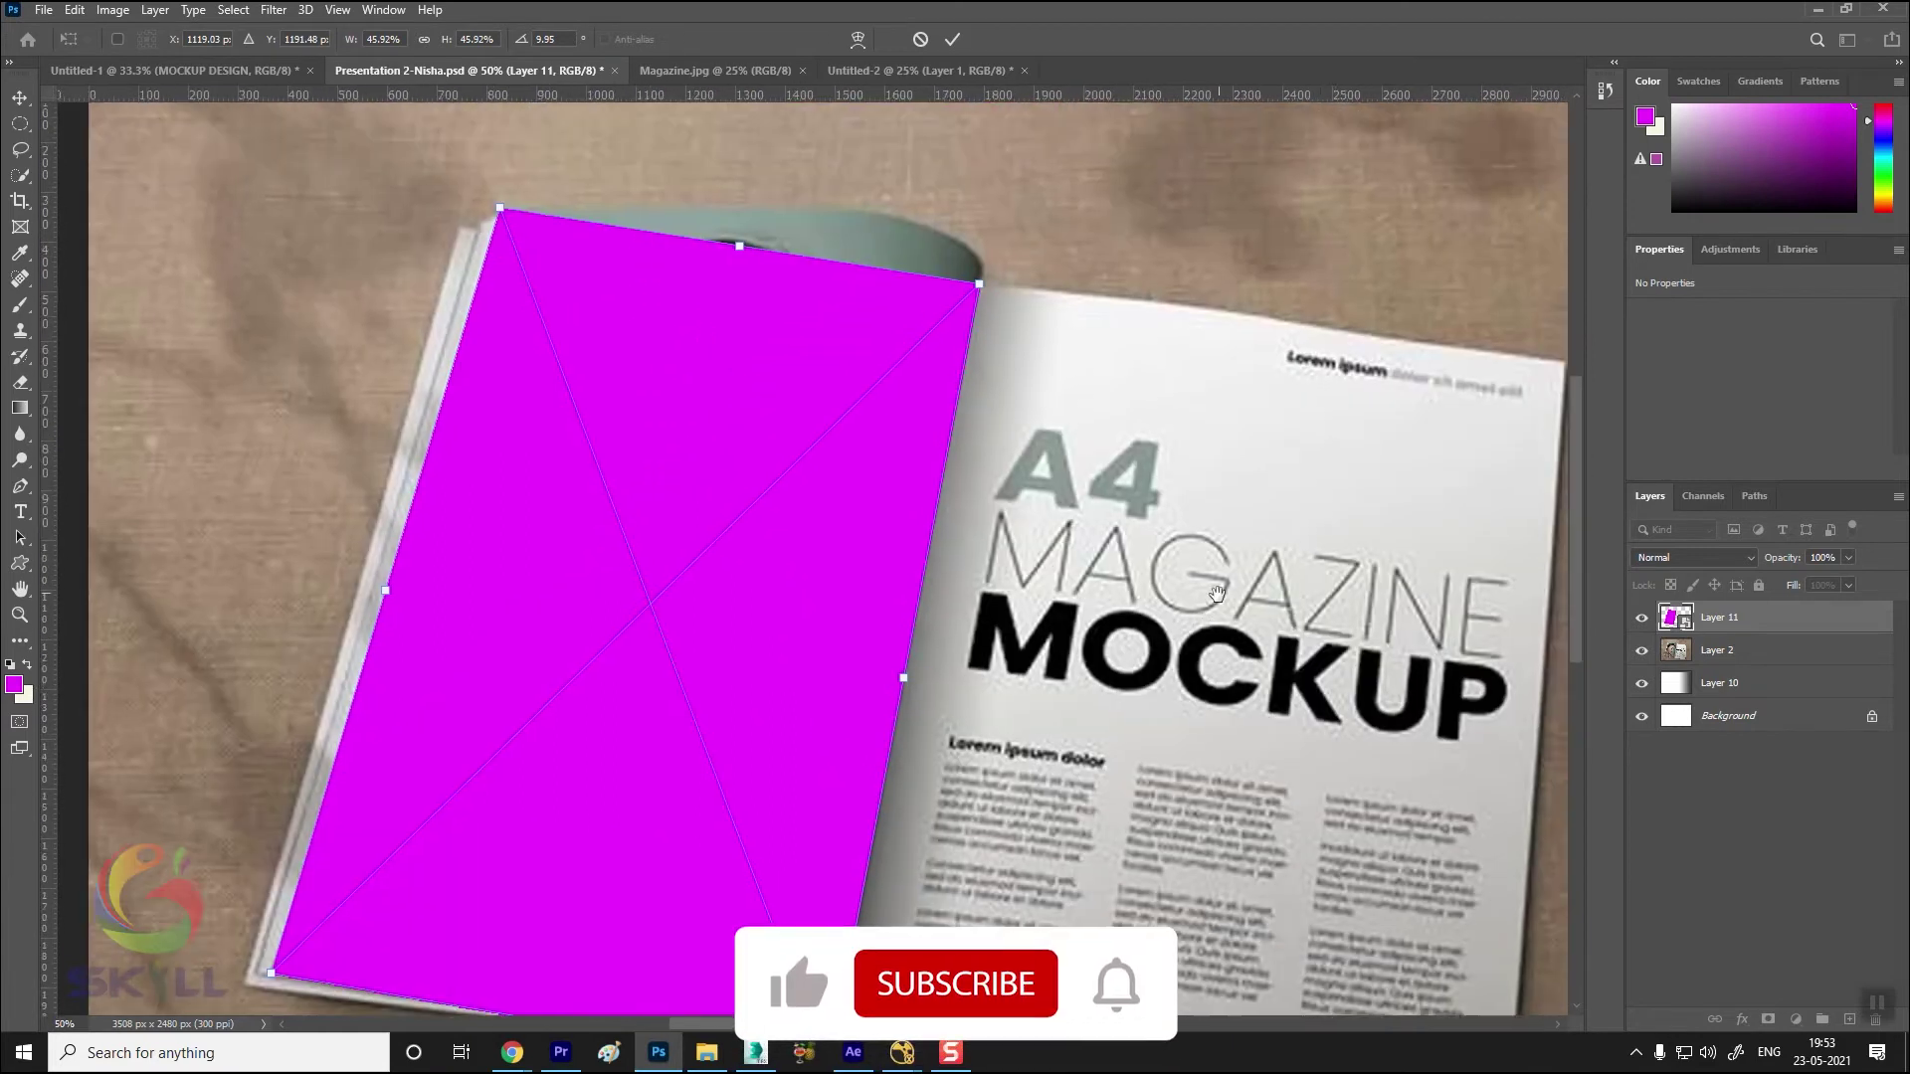
pyautogui.moveTo(975, 450)
pyautogui.mouseDown()
pyautogui.moveTo(1037, 443)
pyautogui.moveTo(875, 256)
pyautogui.mouseUp()
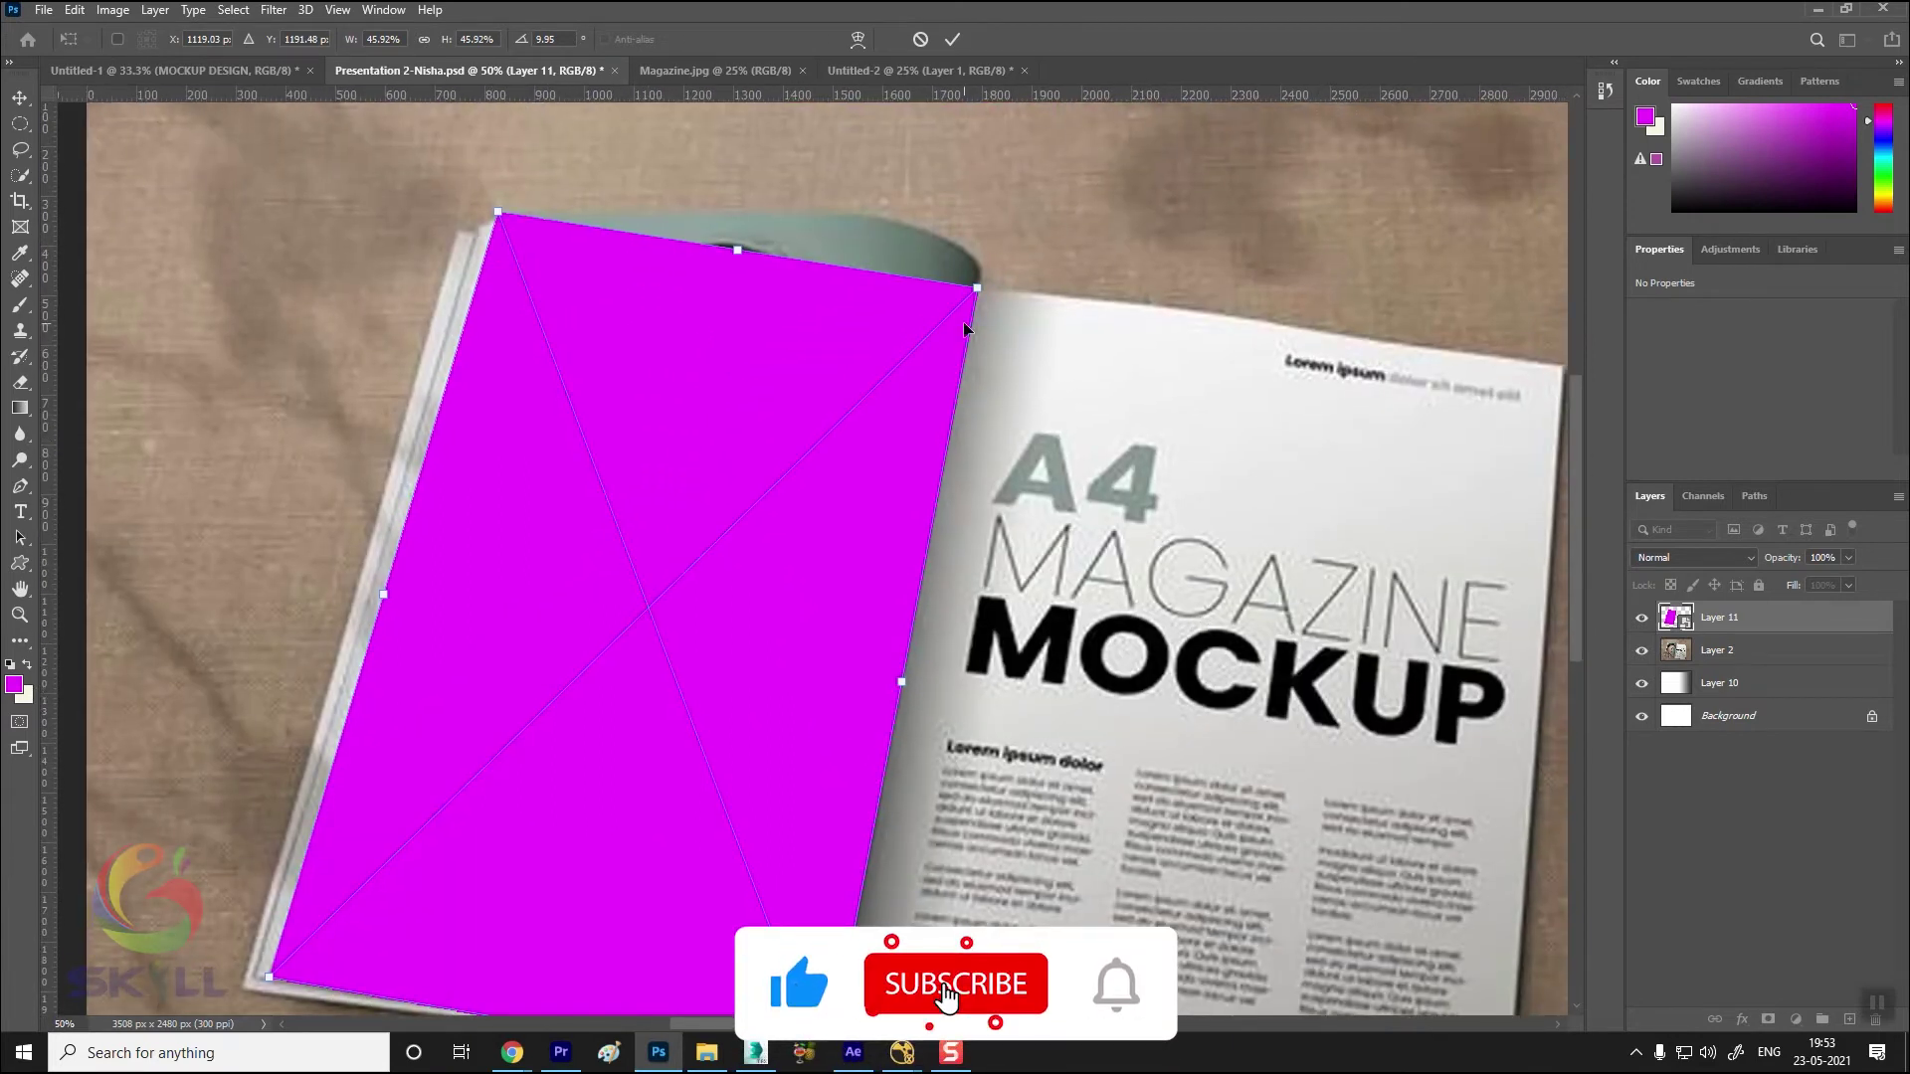
pyautogui.scroll(2, 535, 300)
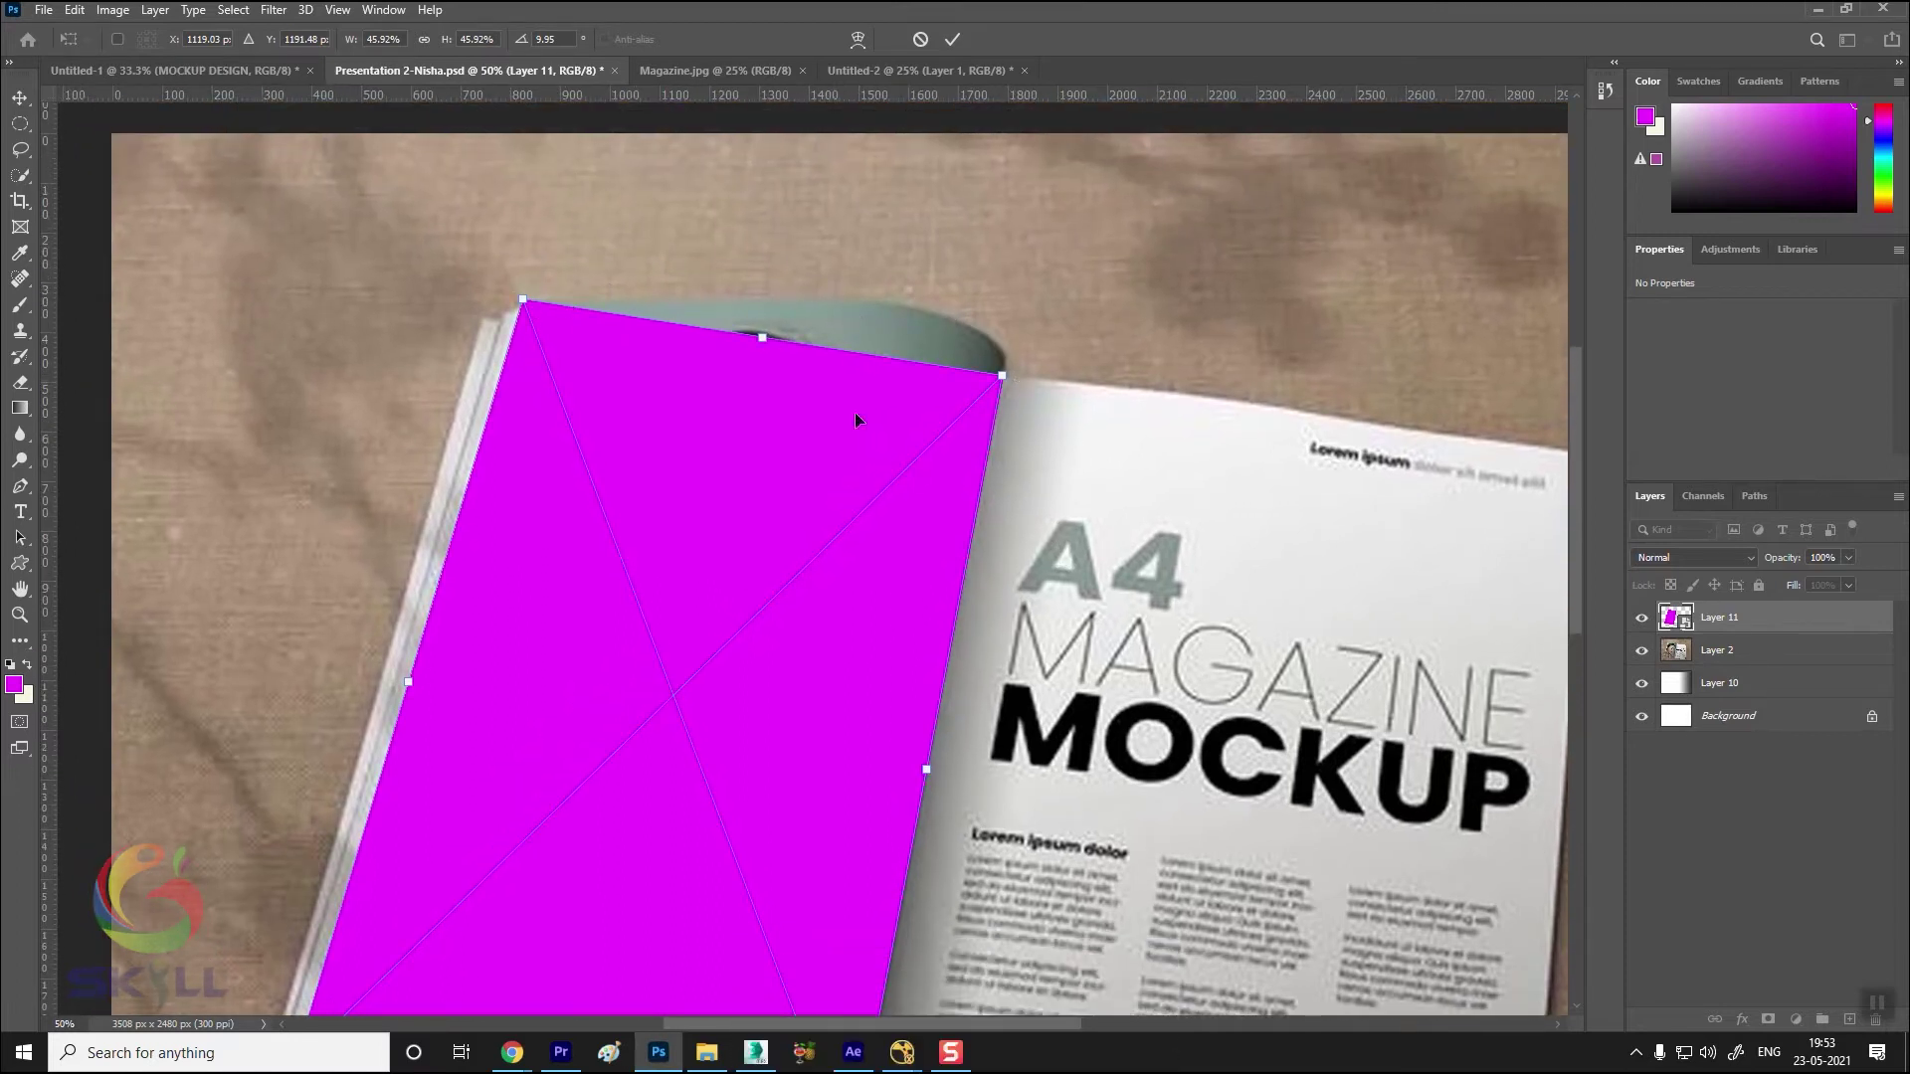
pyautogui.scroll(-1, 855, 411)
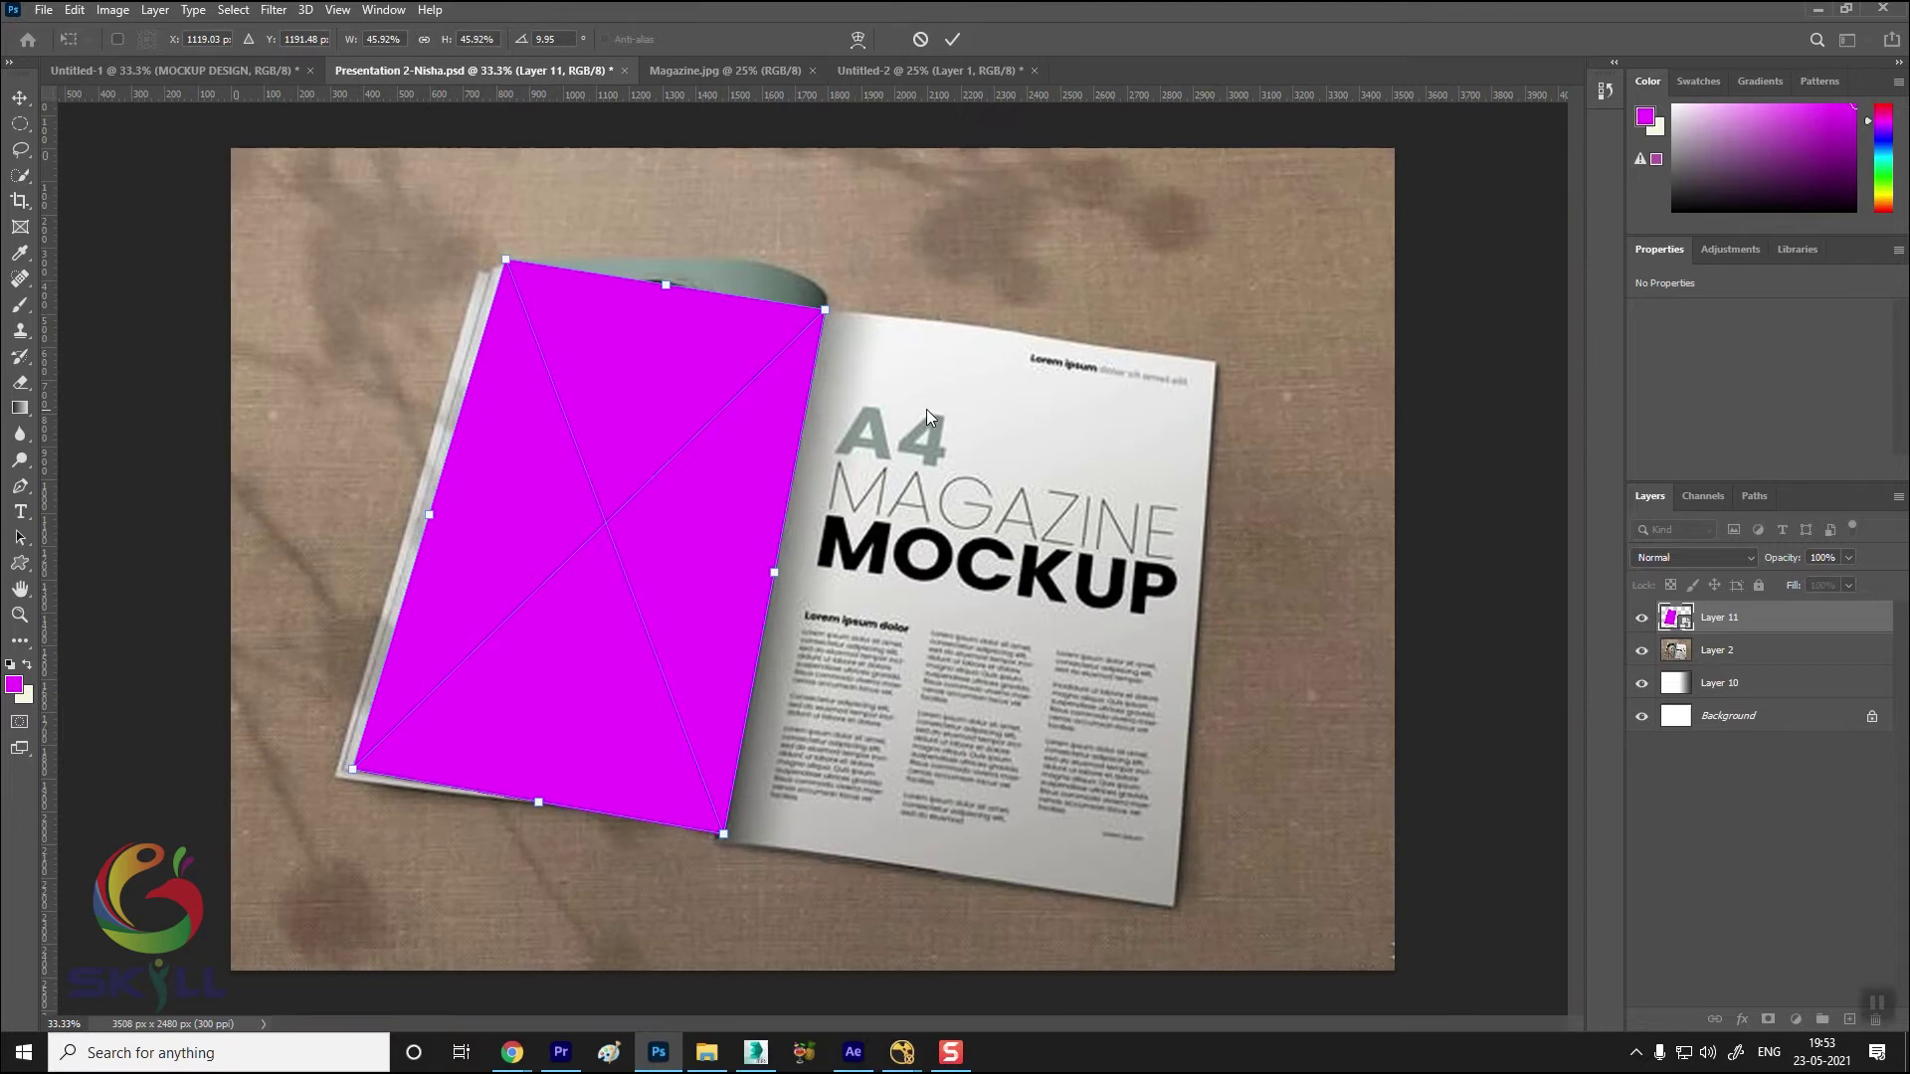
# Warp the magenta layer's top edge to follow the left page's curl
pyautogui.click(859, 37)
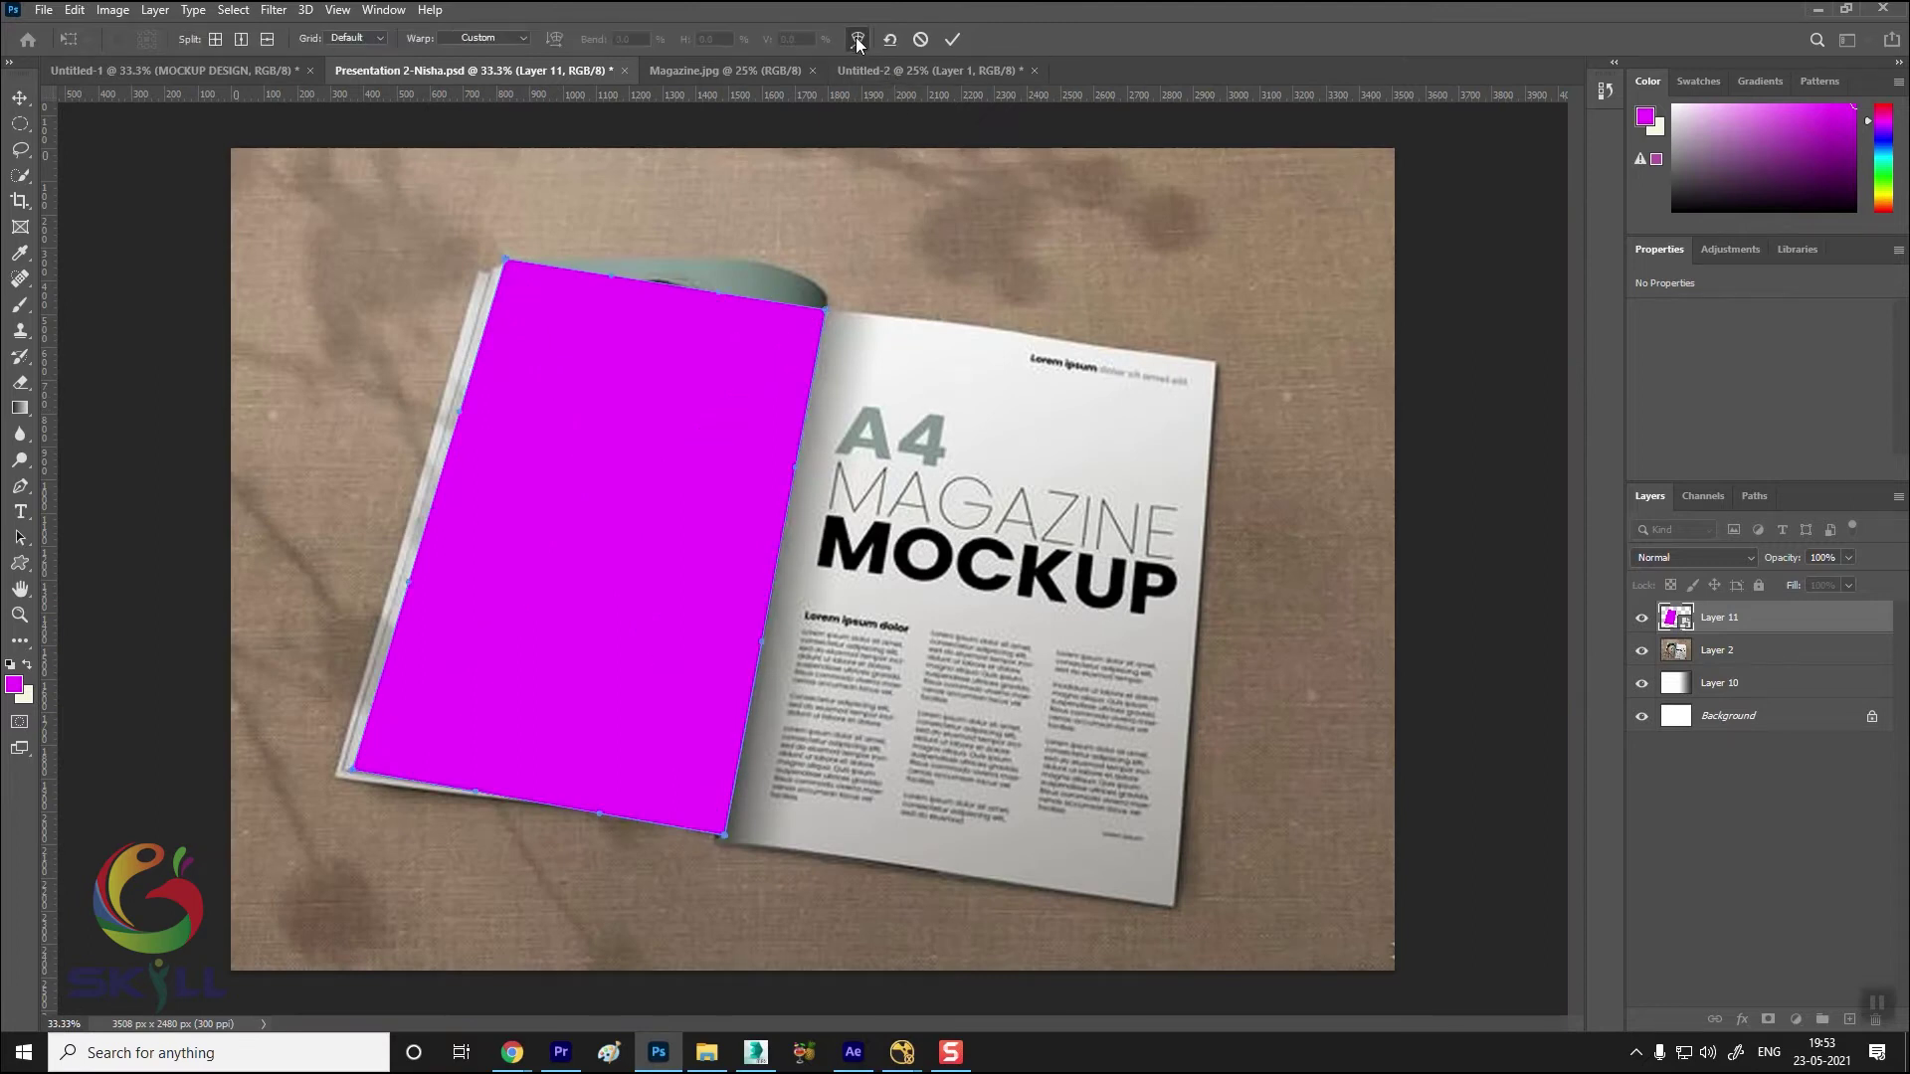
pyautogui.moveTo(721, 300)
pyautogui.mouseDown()
pyautogui.moveTo(792, 216)
pyautogui.moveTo(821, 223)
pyautogui.moveTo(783, 224)
pyautogui.mouseUp()
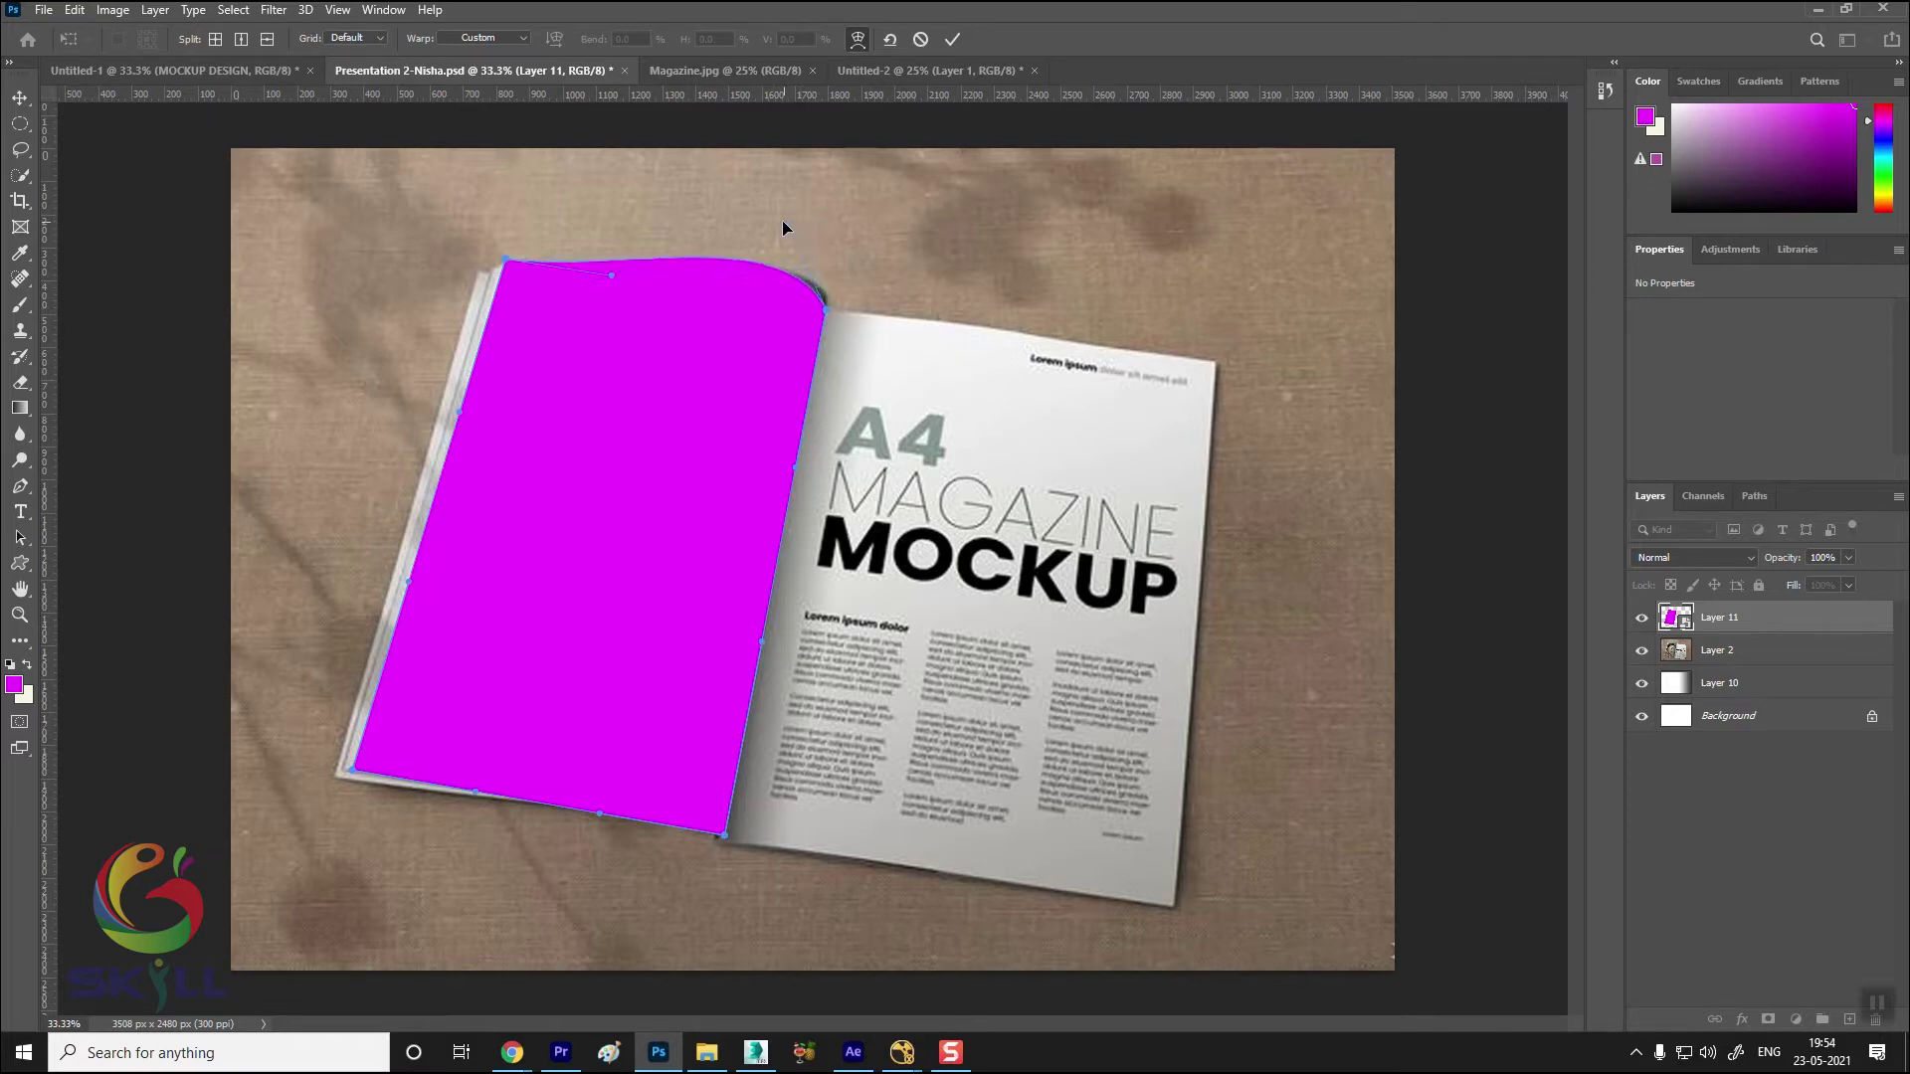
pyautogui.moveTo(612, 273); pyautogui.dragTo(582, 271)
pyautogui.moveTo(771, 216); pyautogui.dragTo(855, 236)
pyautogui.moveTo(581, 272); pyautogui.dragTo(577, 260)
pyautogui.moveTo(857, 235); pyautogui.dragTo(852, 232)
# Curve the bottom edge near the spine, commit the warp, and toggle Layer 11 to compare
pyautogui.moveTo(468, 789); pyautogui.dragTo(666, 801)
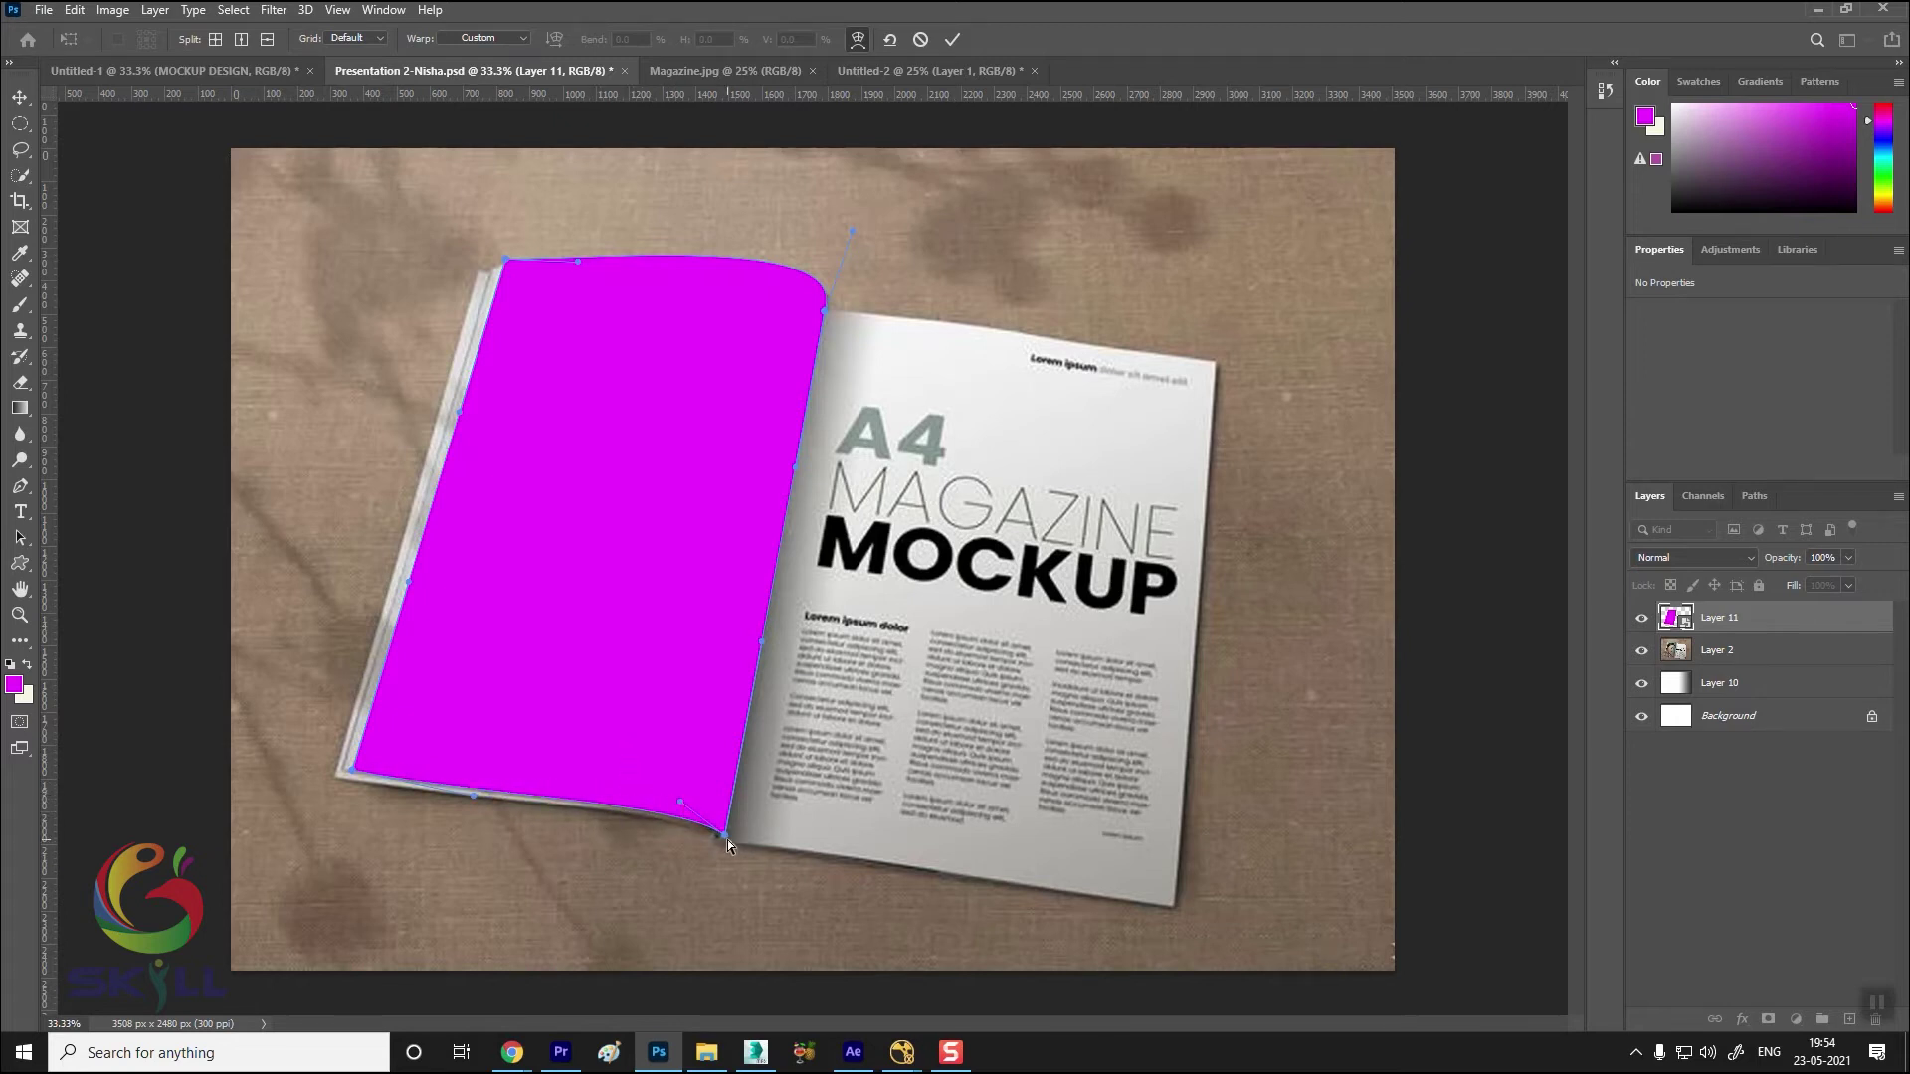
pyautogui.moveTo(681, 801)
pyautogui.mouseDown()
pyautogui.moveTo(725, 808)
pyautogui.moveTo(704, 813)
pyautogui.mouseUp()
pyautogui.moveTo(471, 799); pyautogui.dragTo(474, 804)
pyautogui.press('Return')
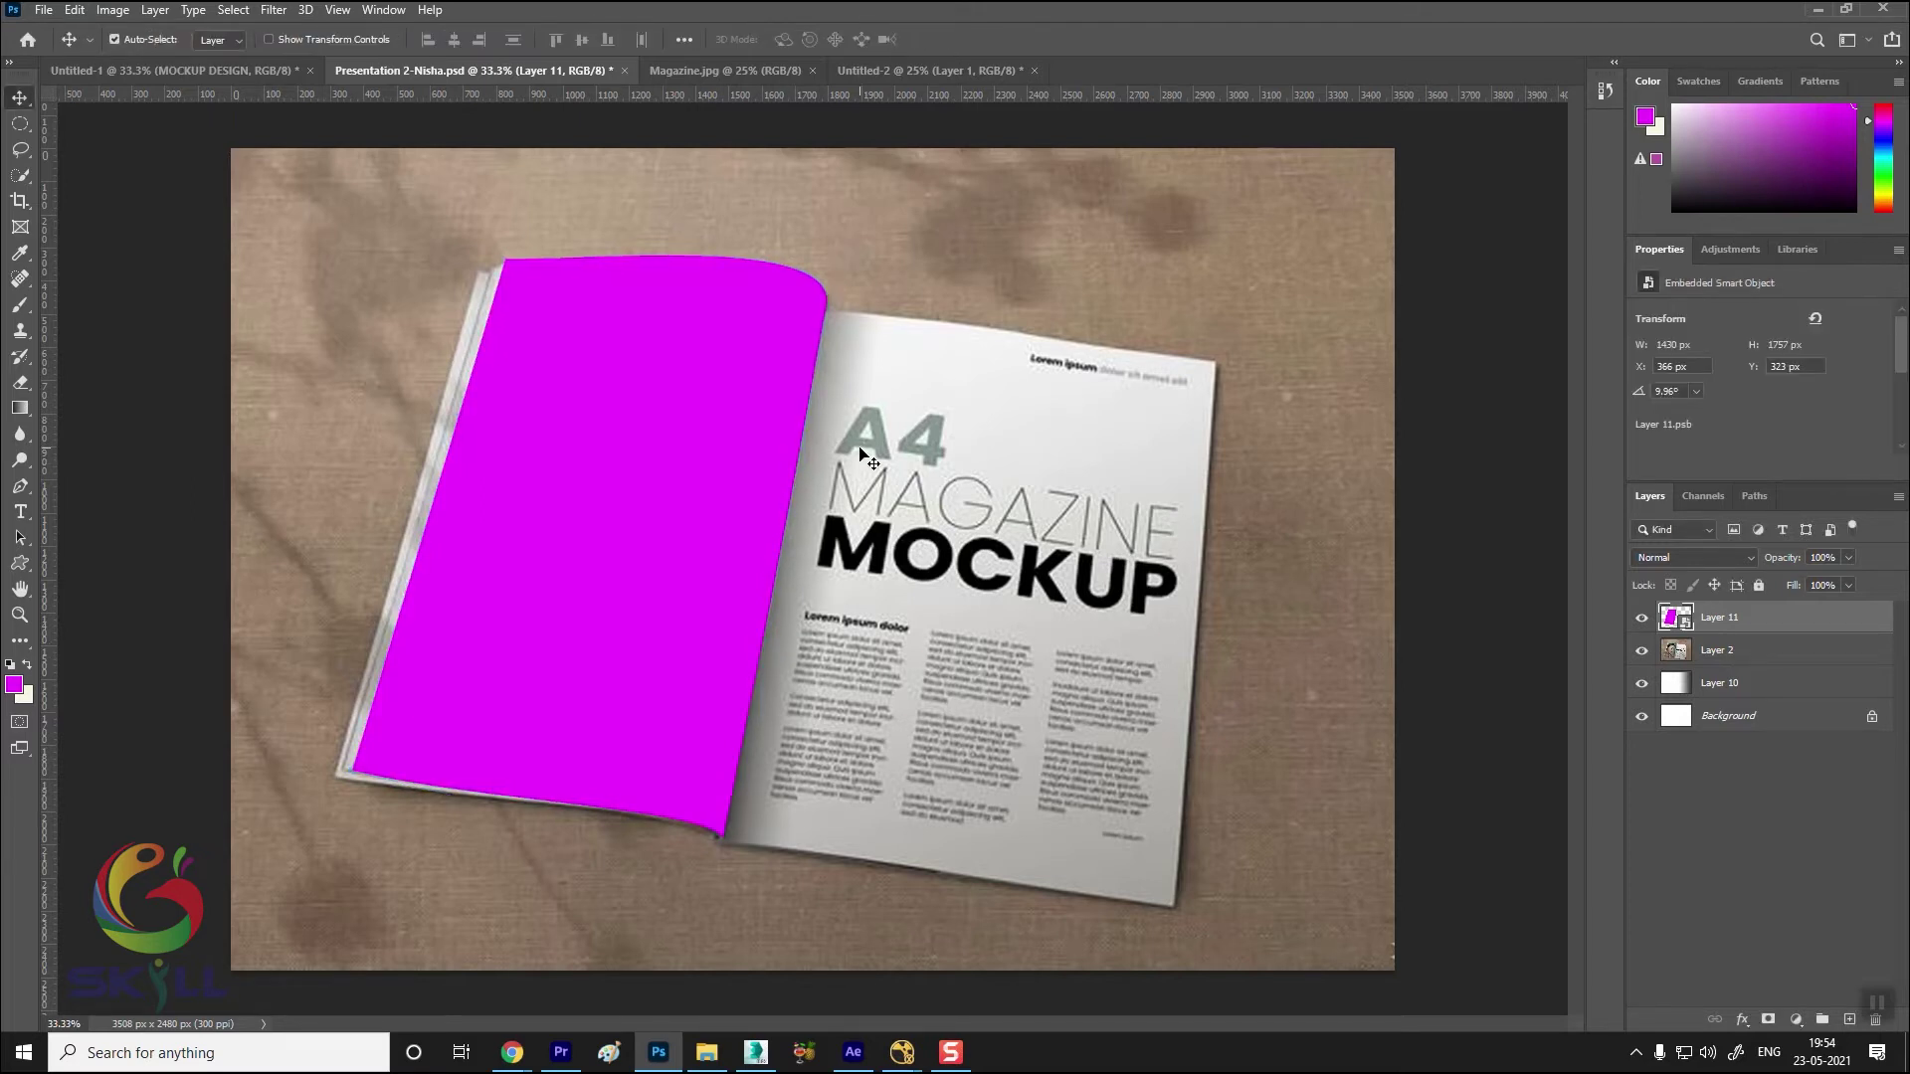
pyautogui.click(1642, 618)
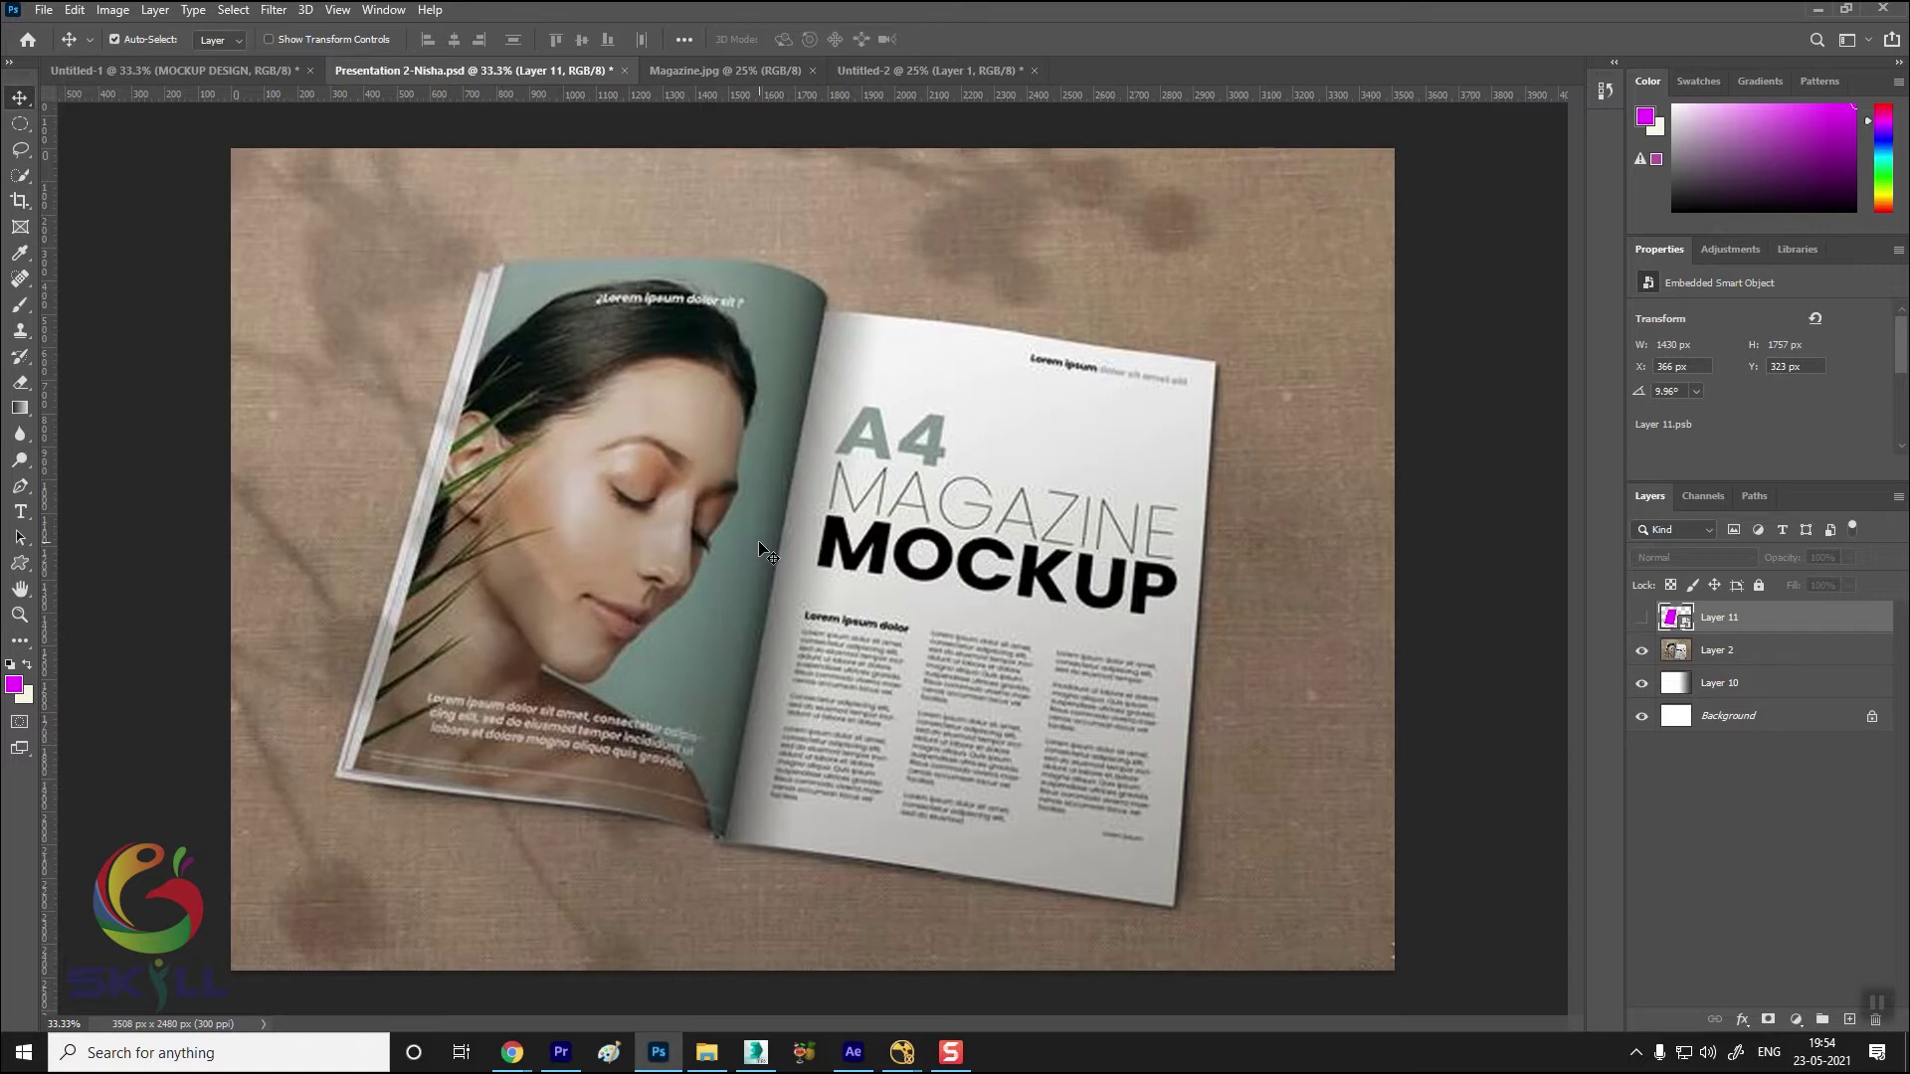
pyautogui.click(1641, 618)
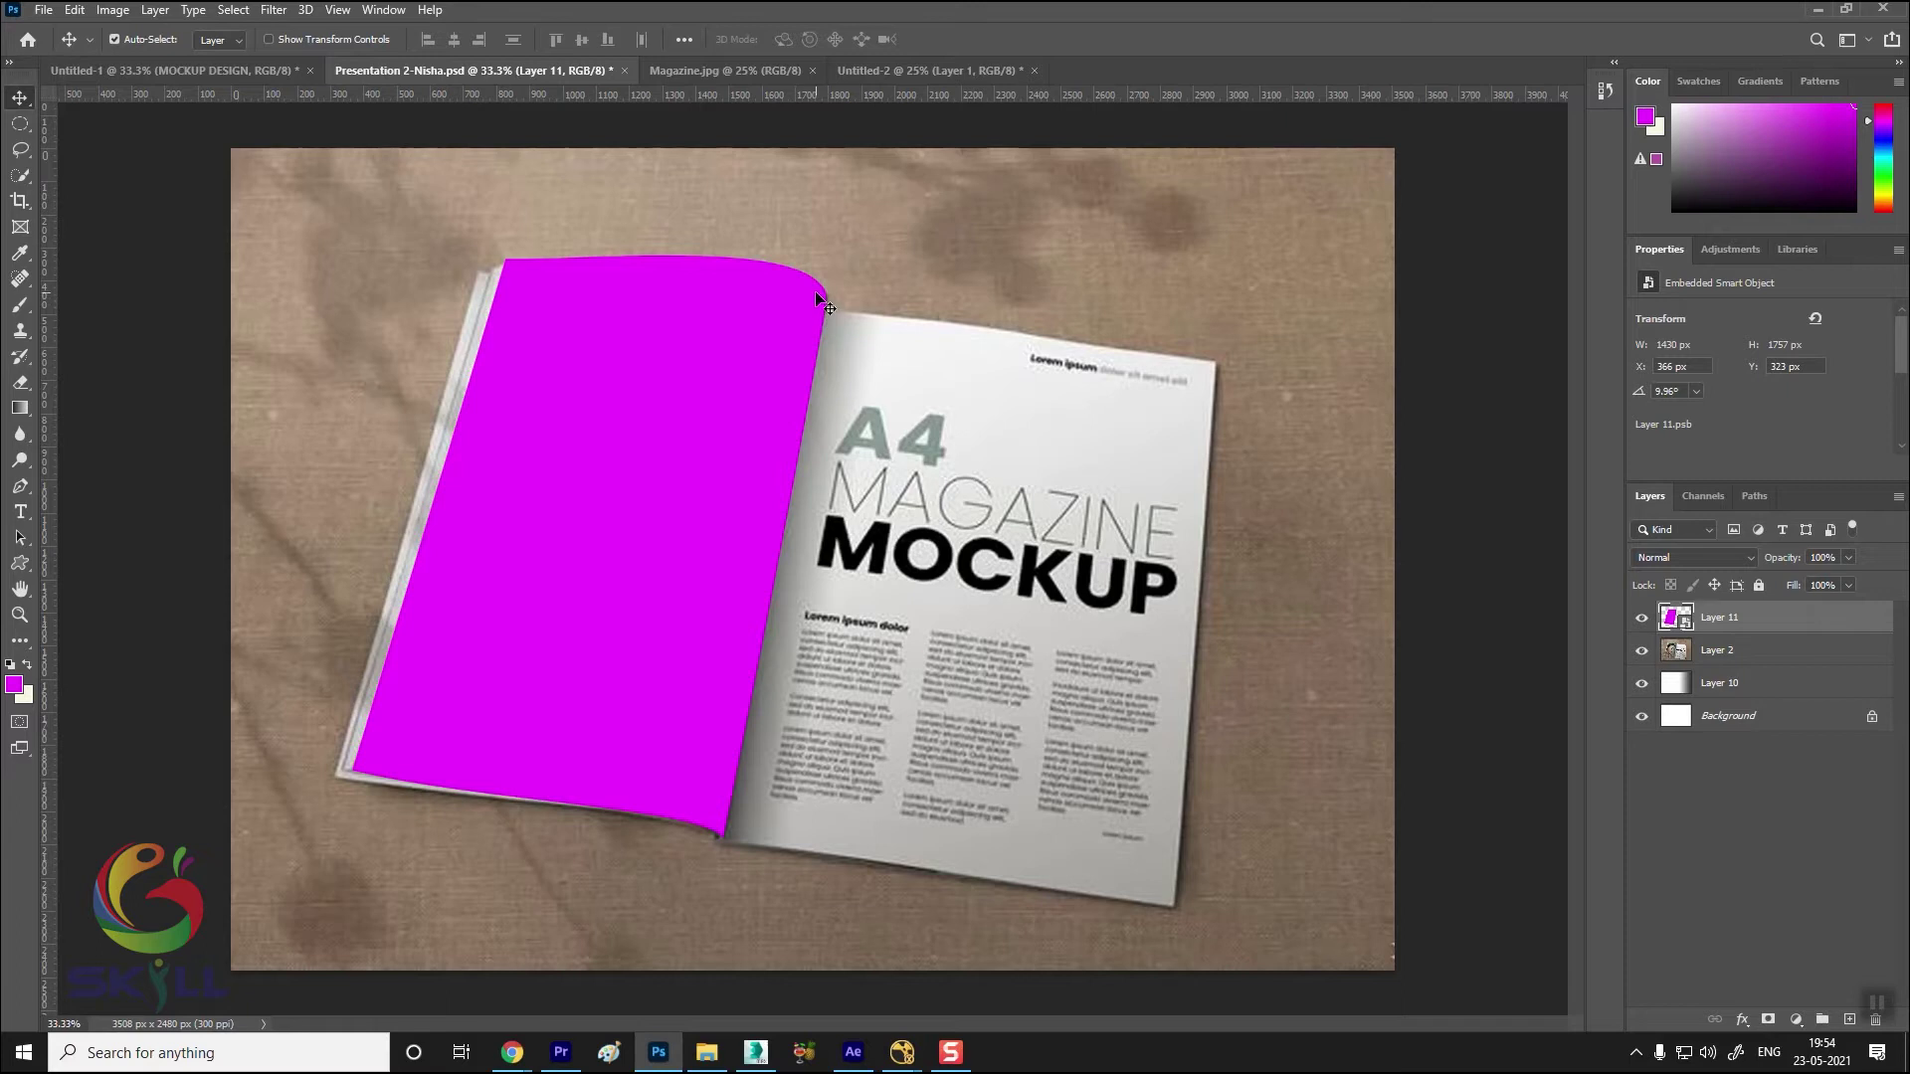
# Add a new empty layer and load Layer 11's page outline as a selection
pyautogui.click(1846, 1020)
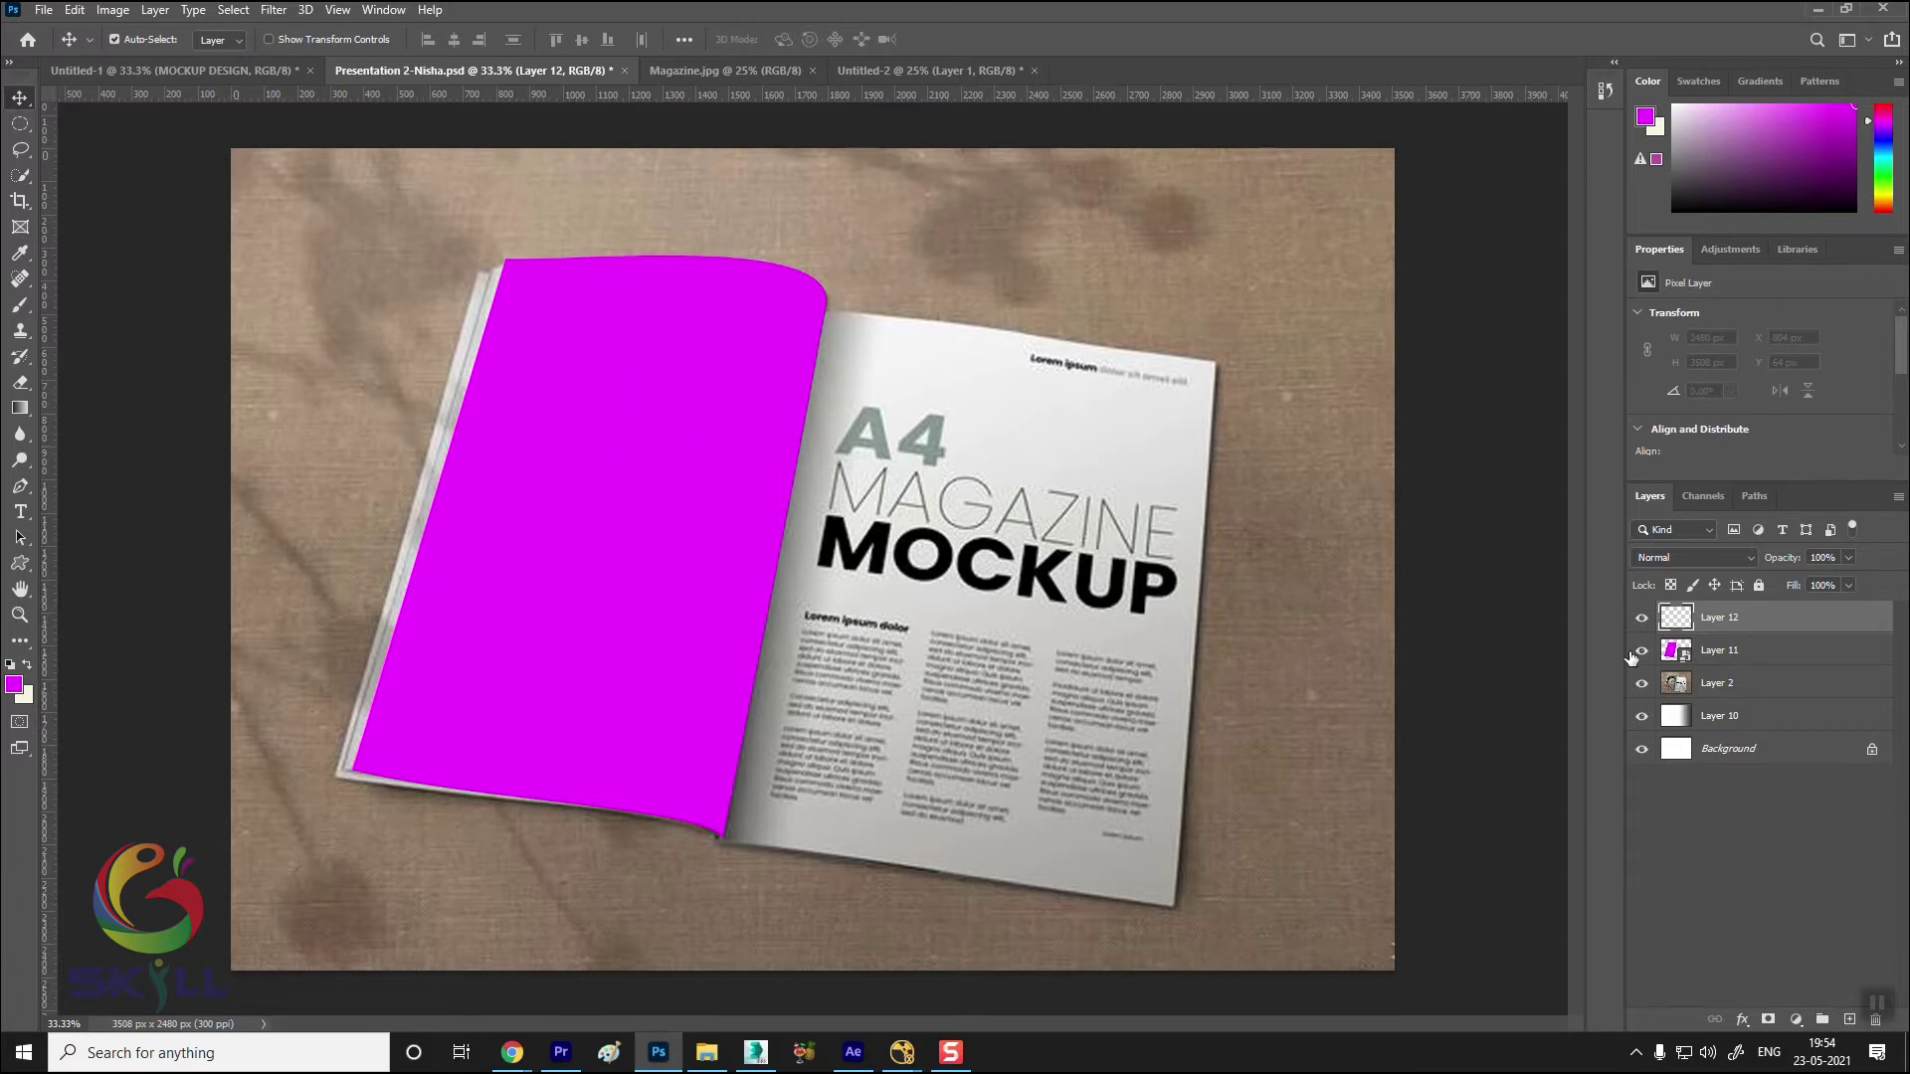
pyautogui.press('ctrl')
pyautogui.keyDown('ctrl'); pyautogui.click(1679, 652); pyautogui.keyUp('ctrl')
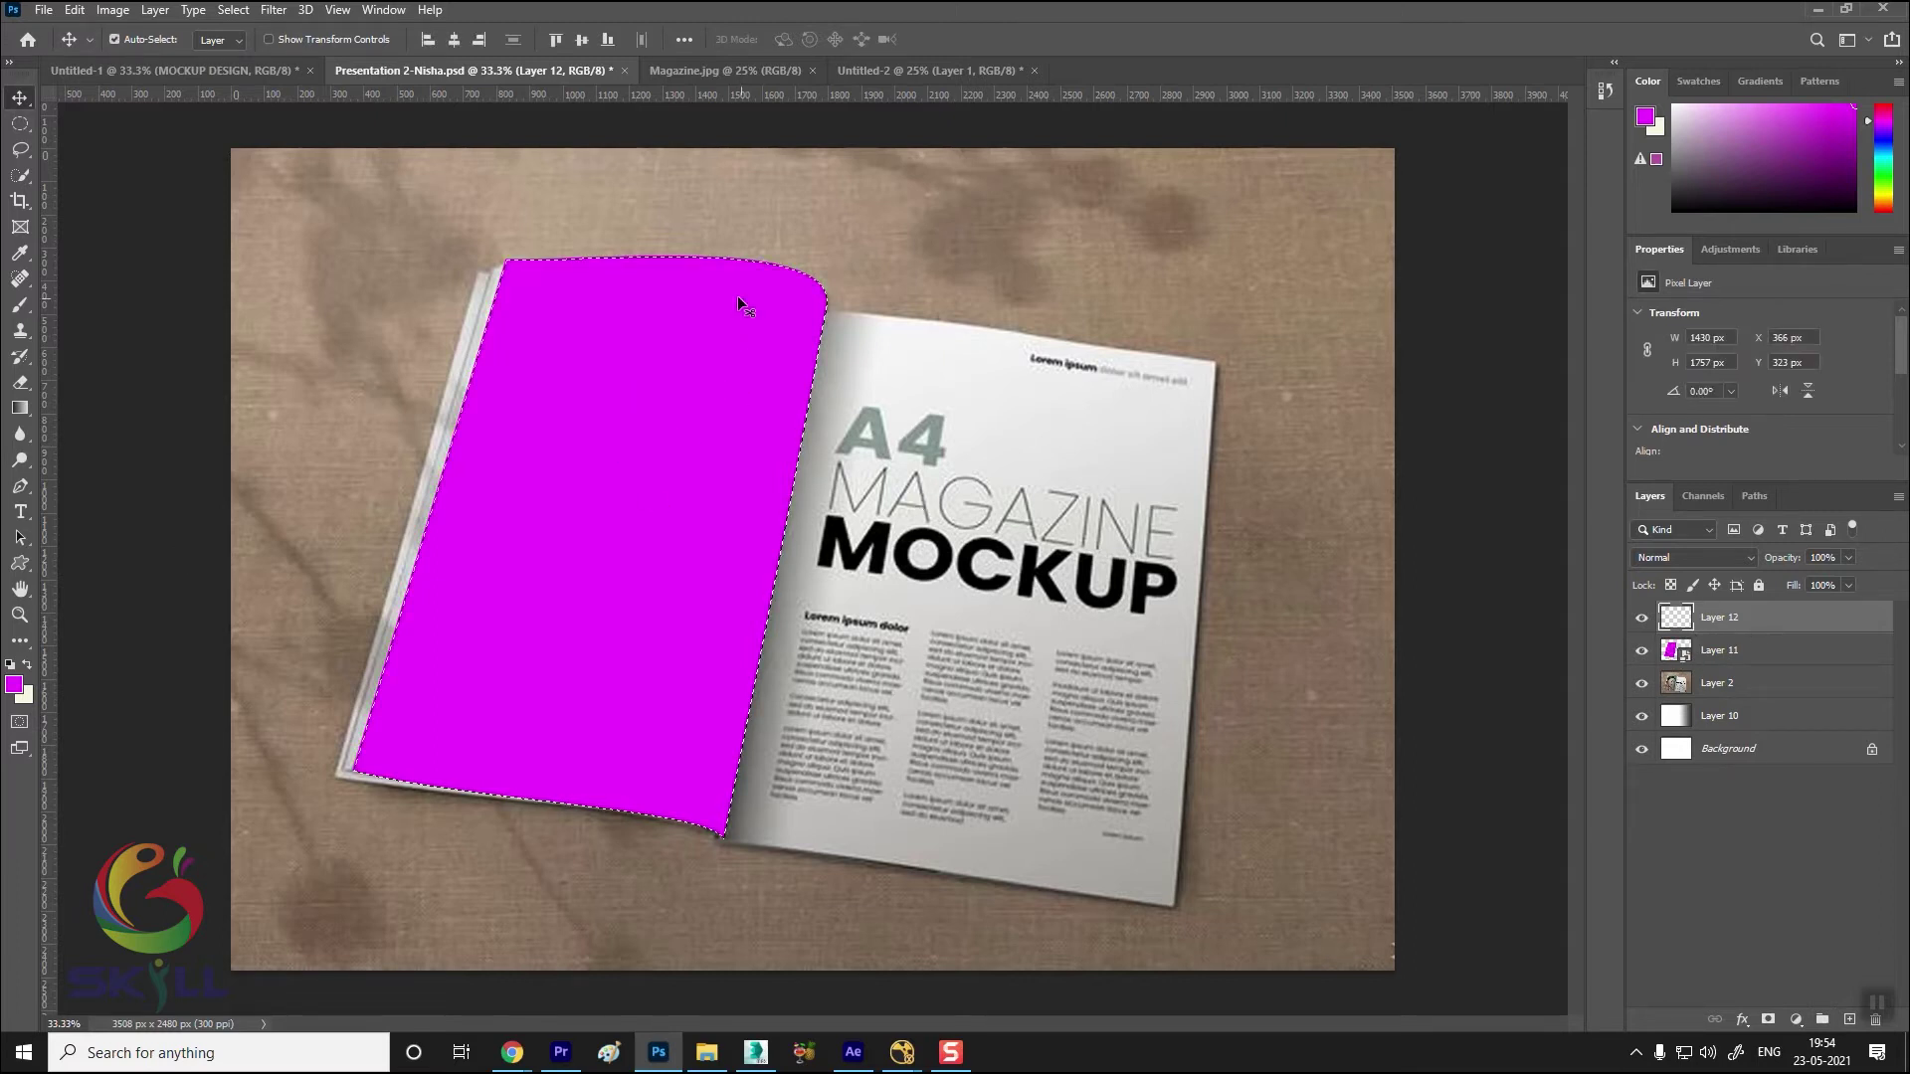
# Fill the page selection with a Black, White gradient darkening toward the spine, then deselect
pyautogui.click(20, 410)
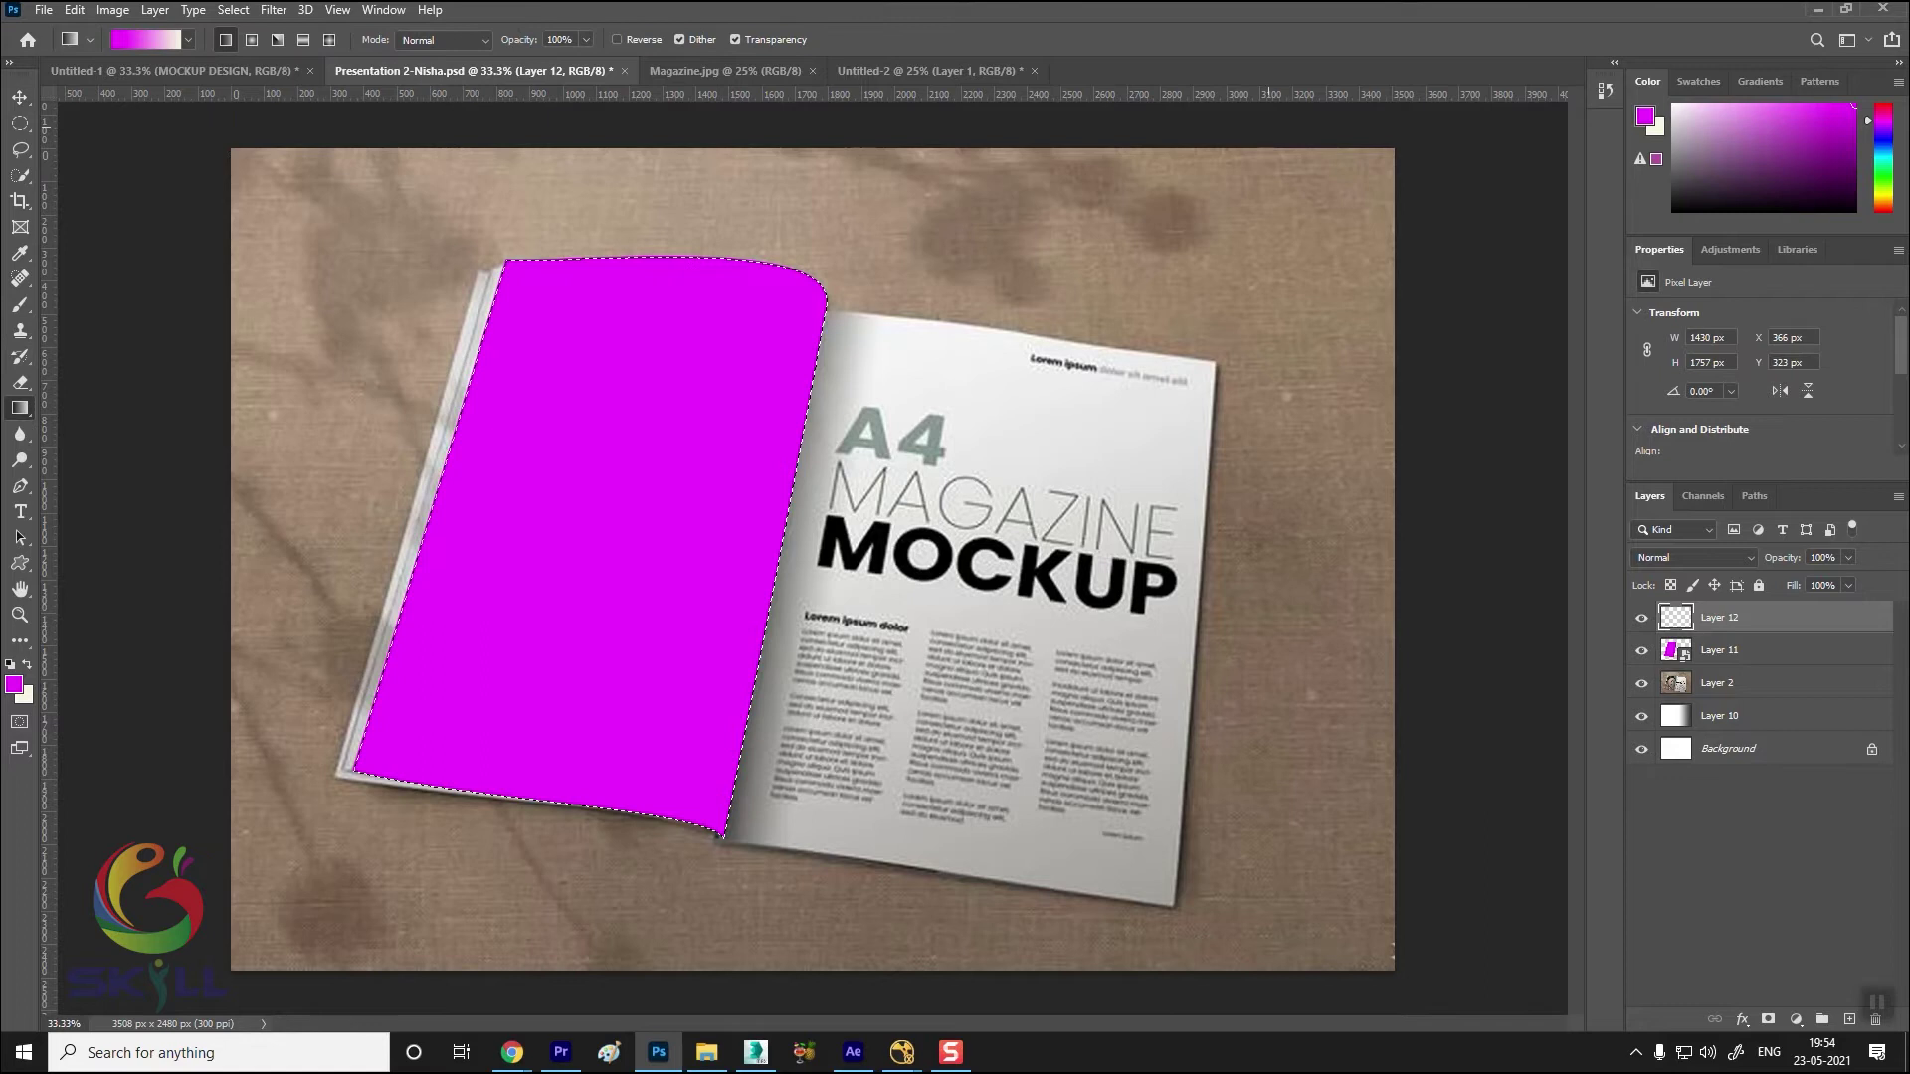
pyautogui.click(152, 42)
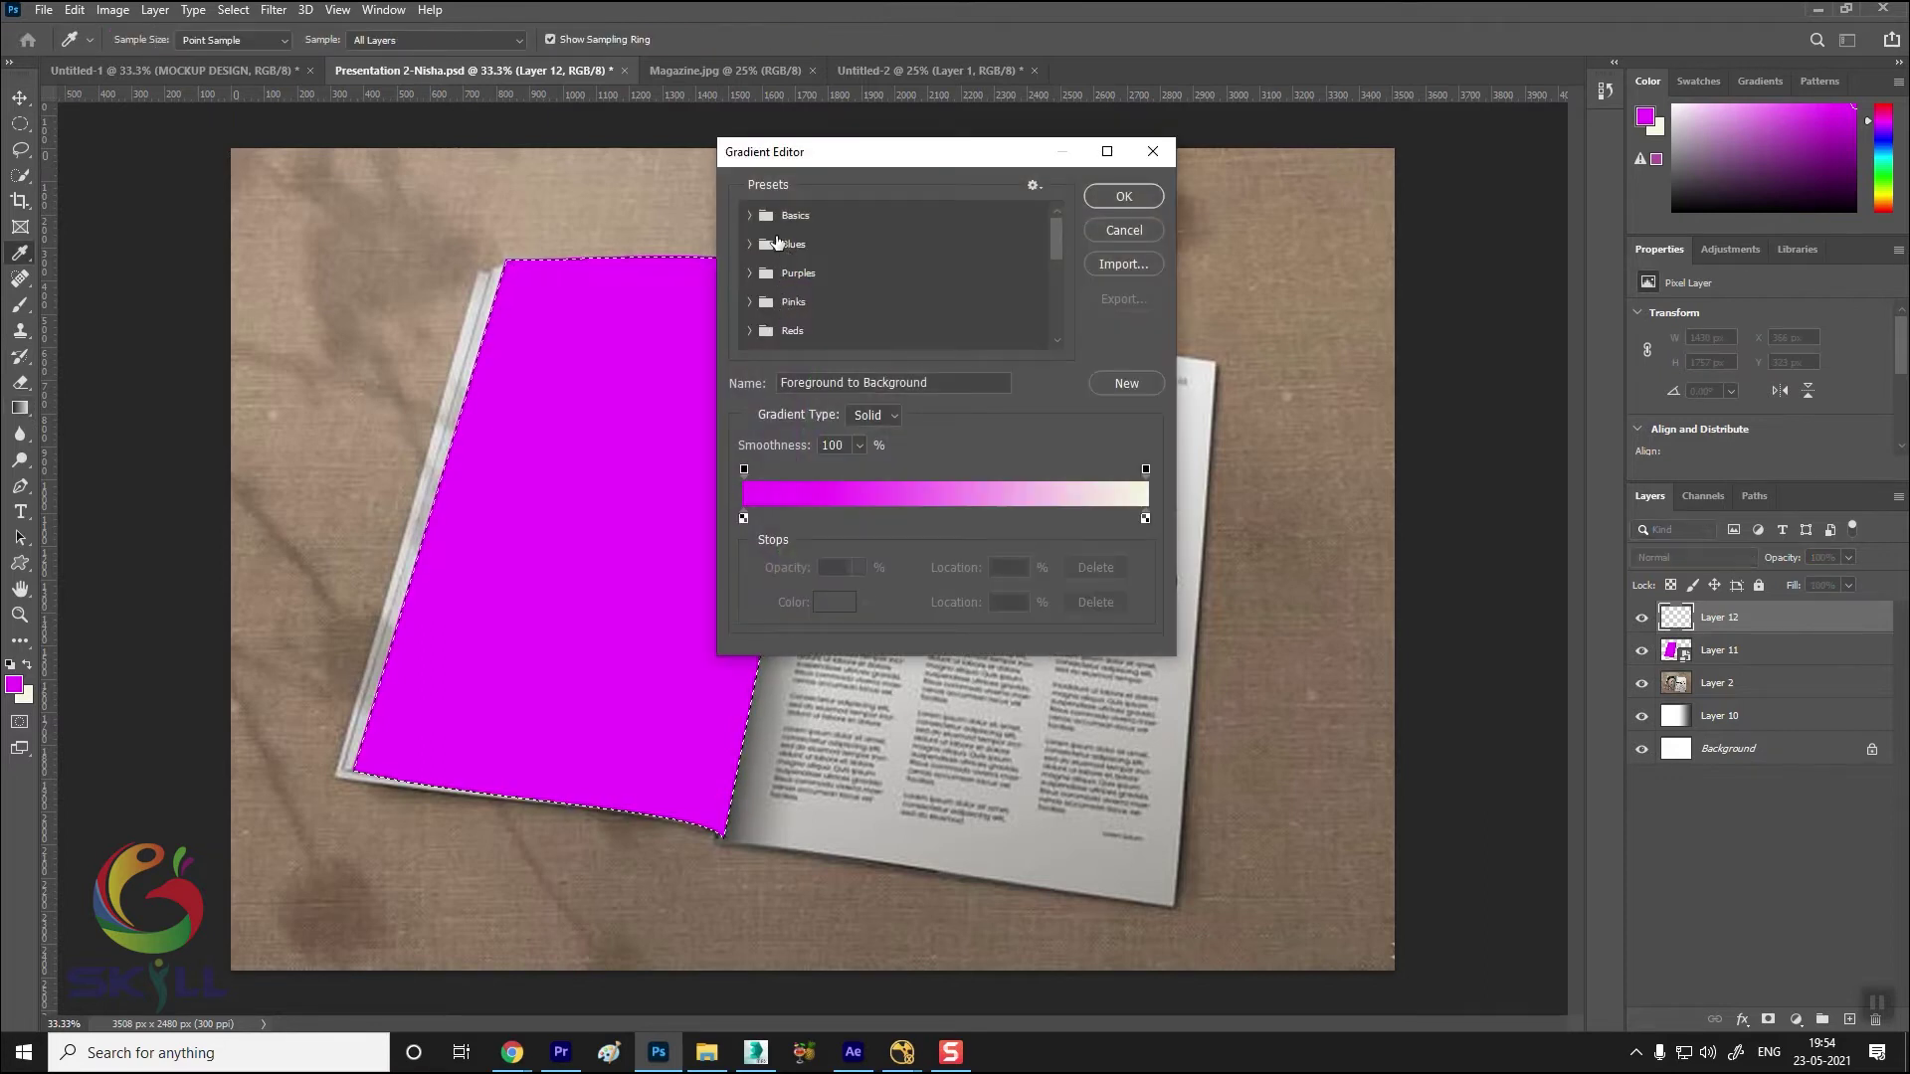
pyautogui.click(751, 215)
pyautogui.click(841, 247)
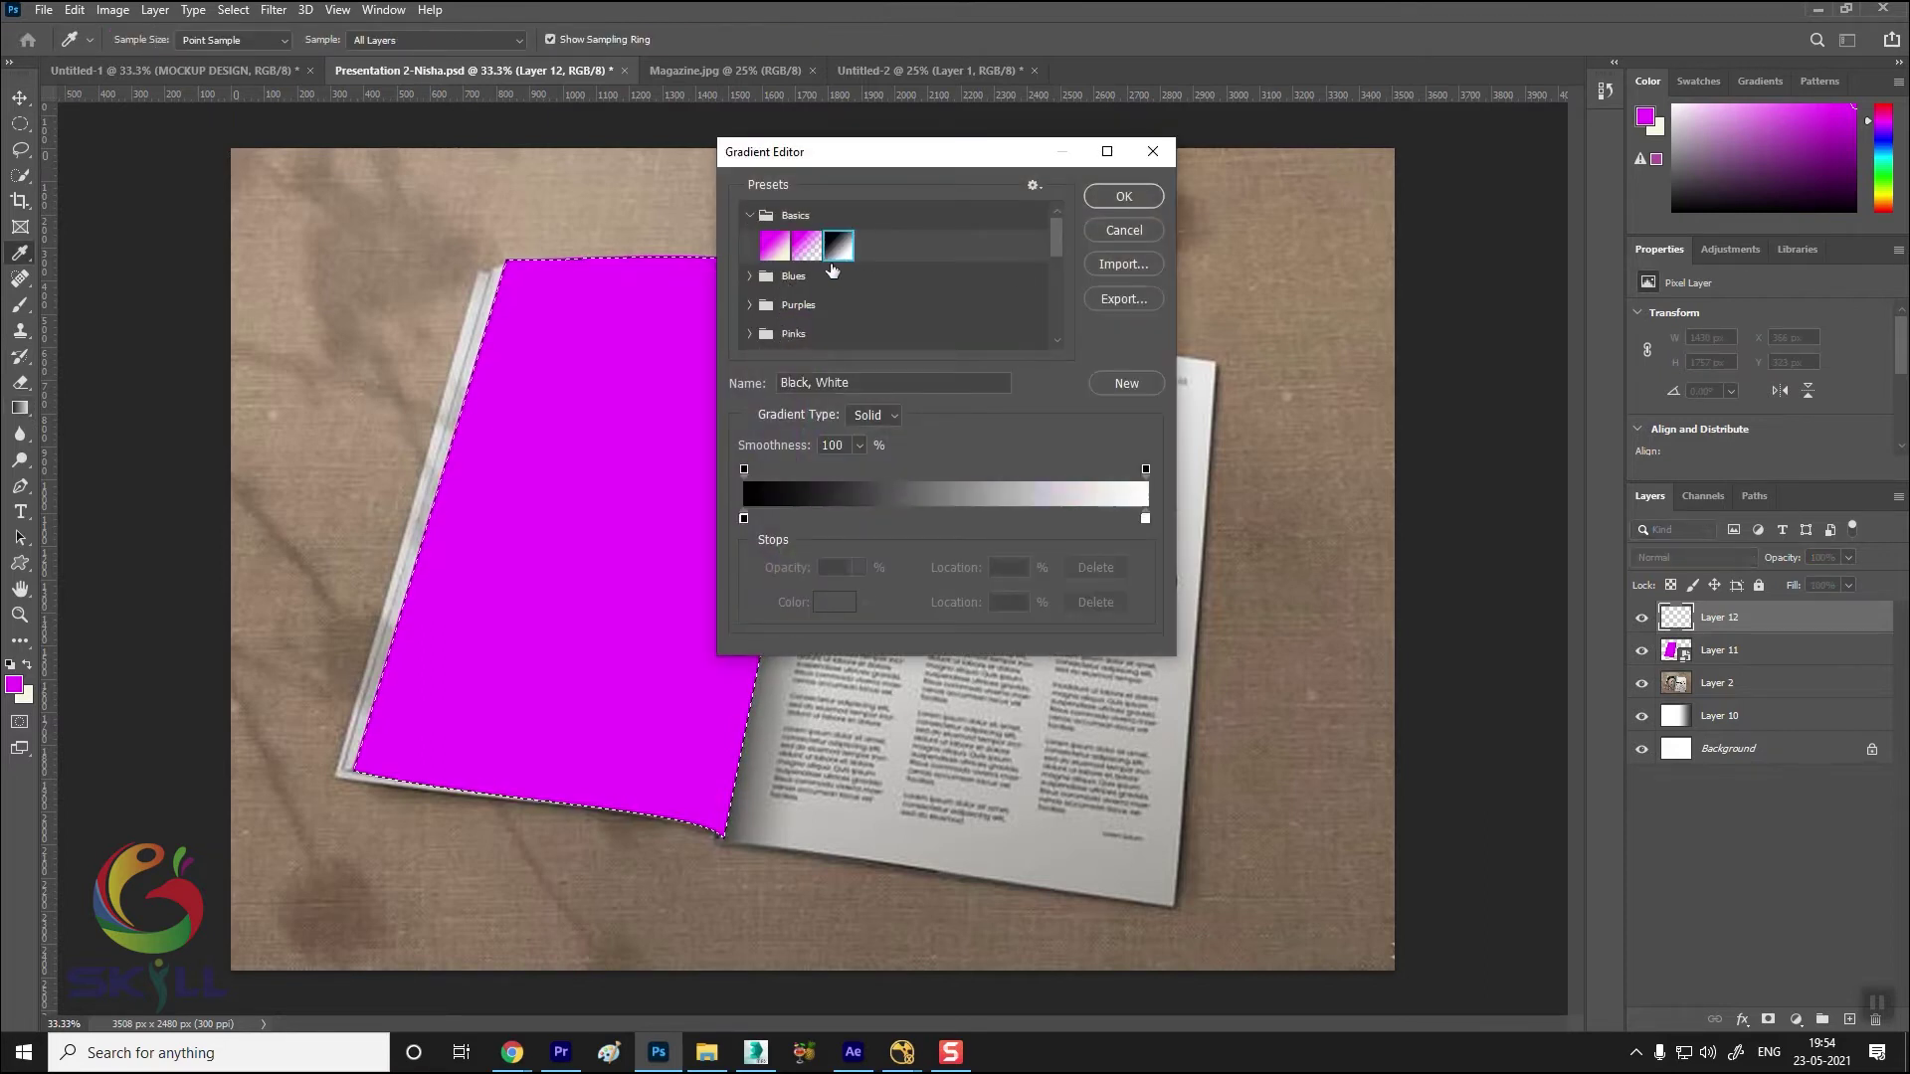
pyautogui.click(1122, 197)
pyautogui.moveTo(781, 545); pyautogui.dragTo(653, 522)
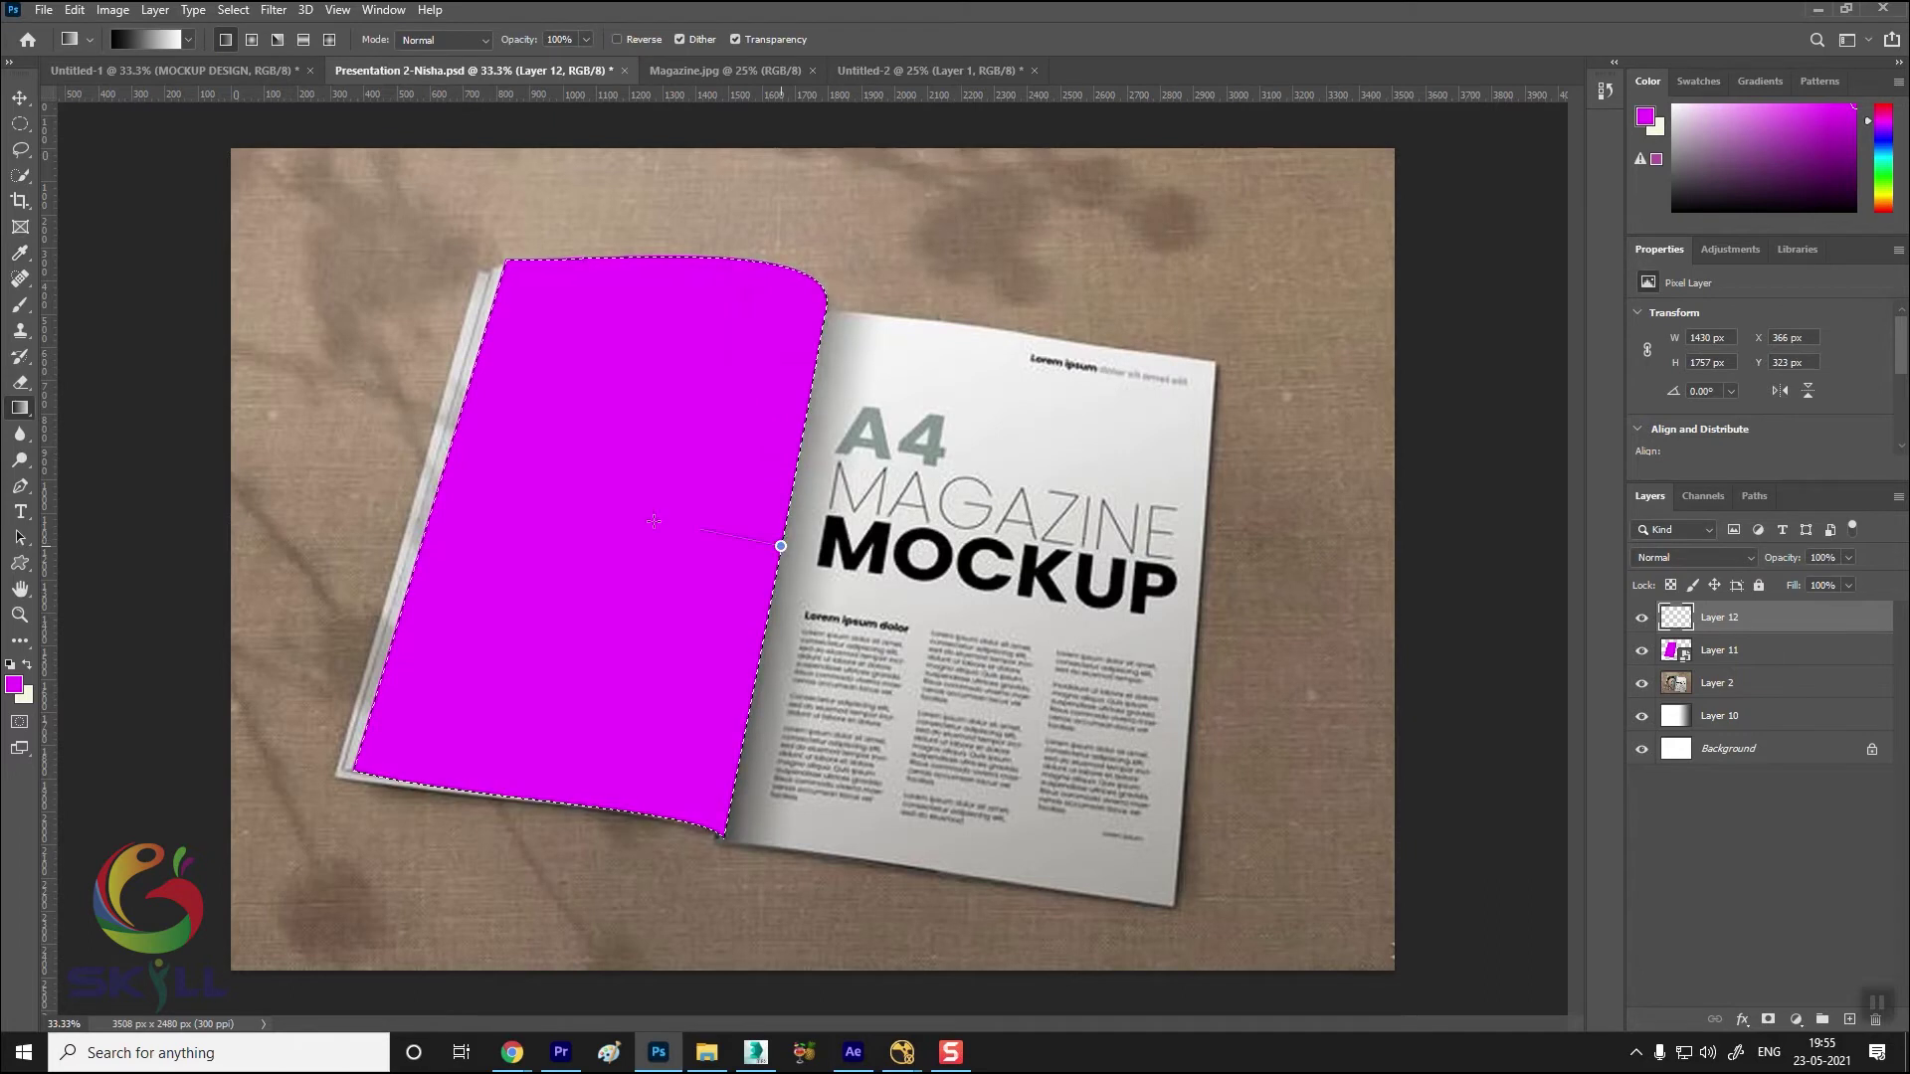
pyautogui.moveTo(521, 504); pyautogui.dragTo(522, 504)
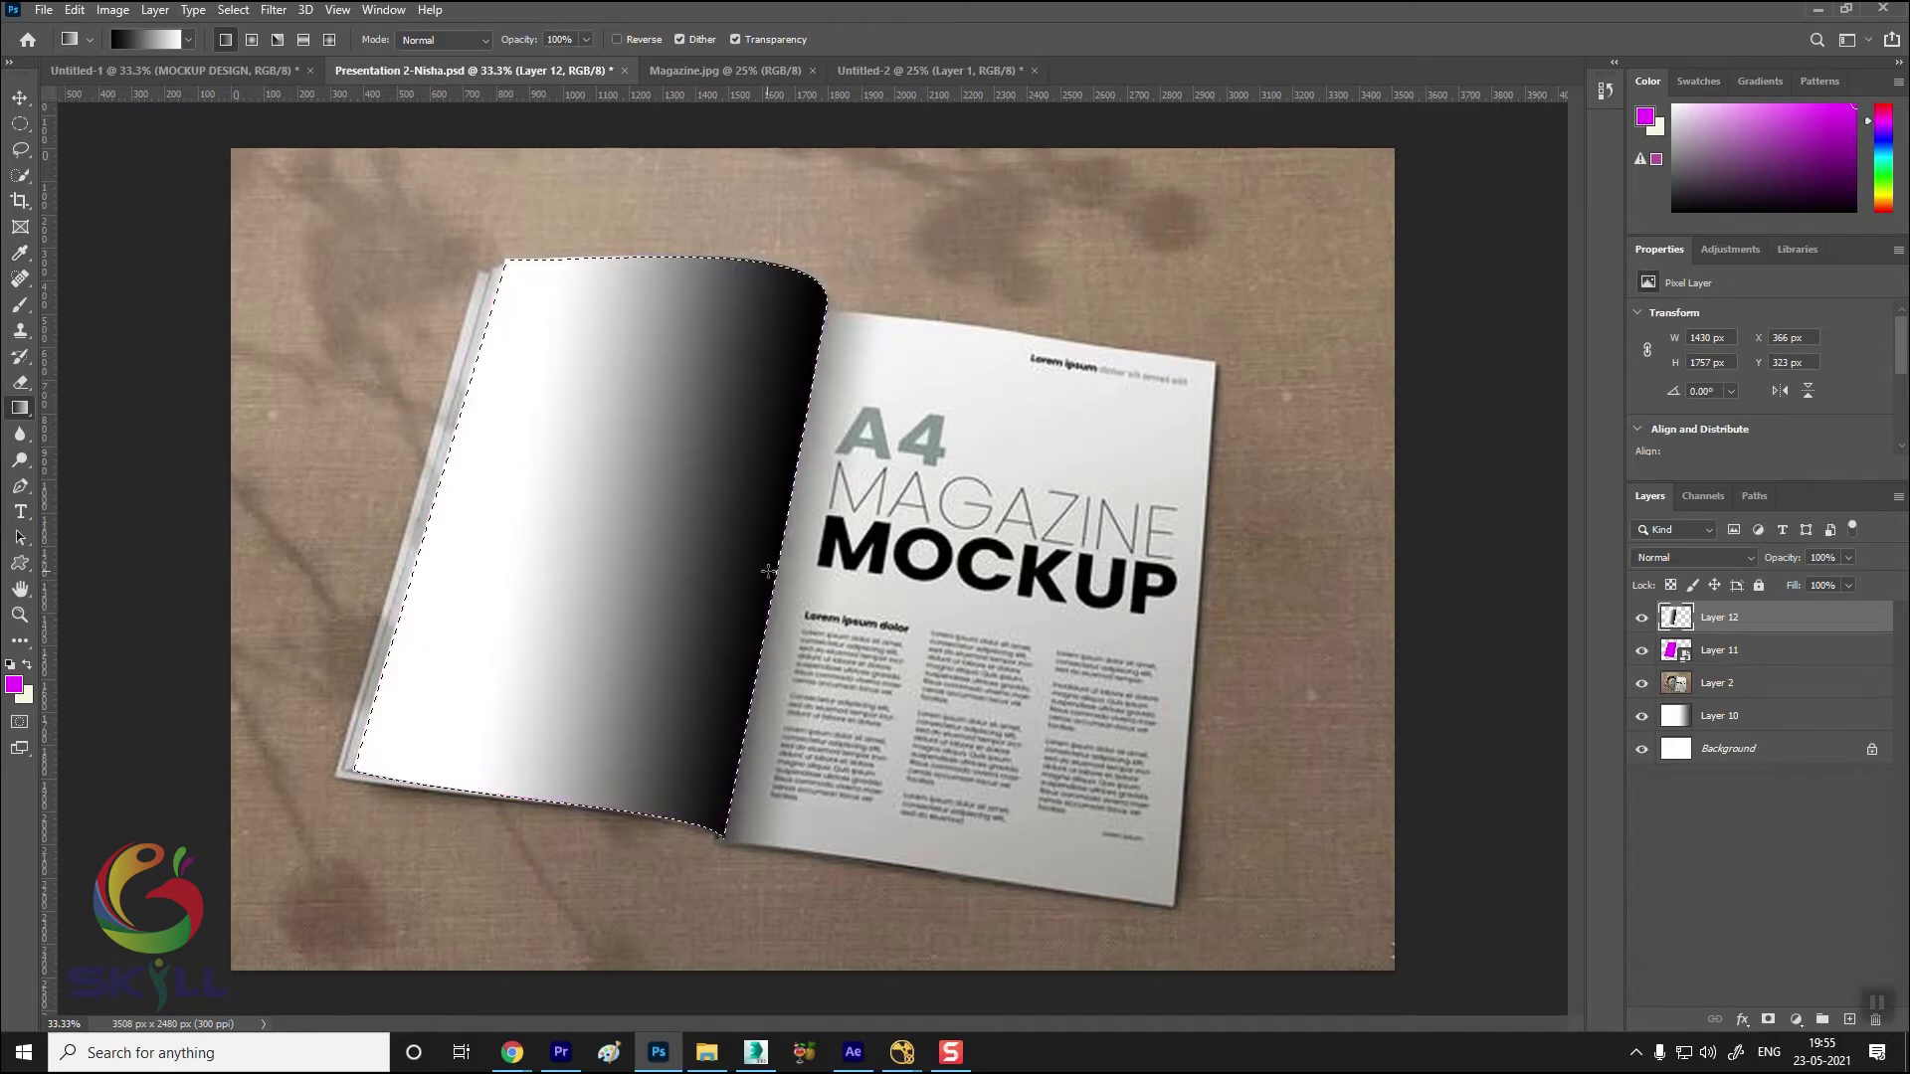
pyautogui.moveTo(773, 565); pyautogui.dragTo(652, 559)
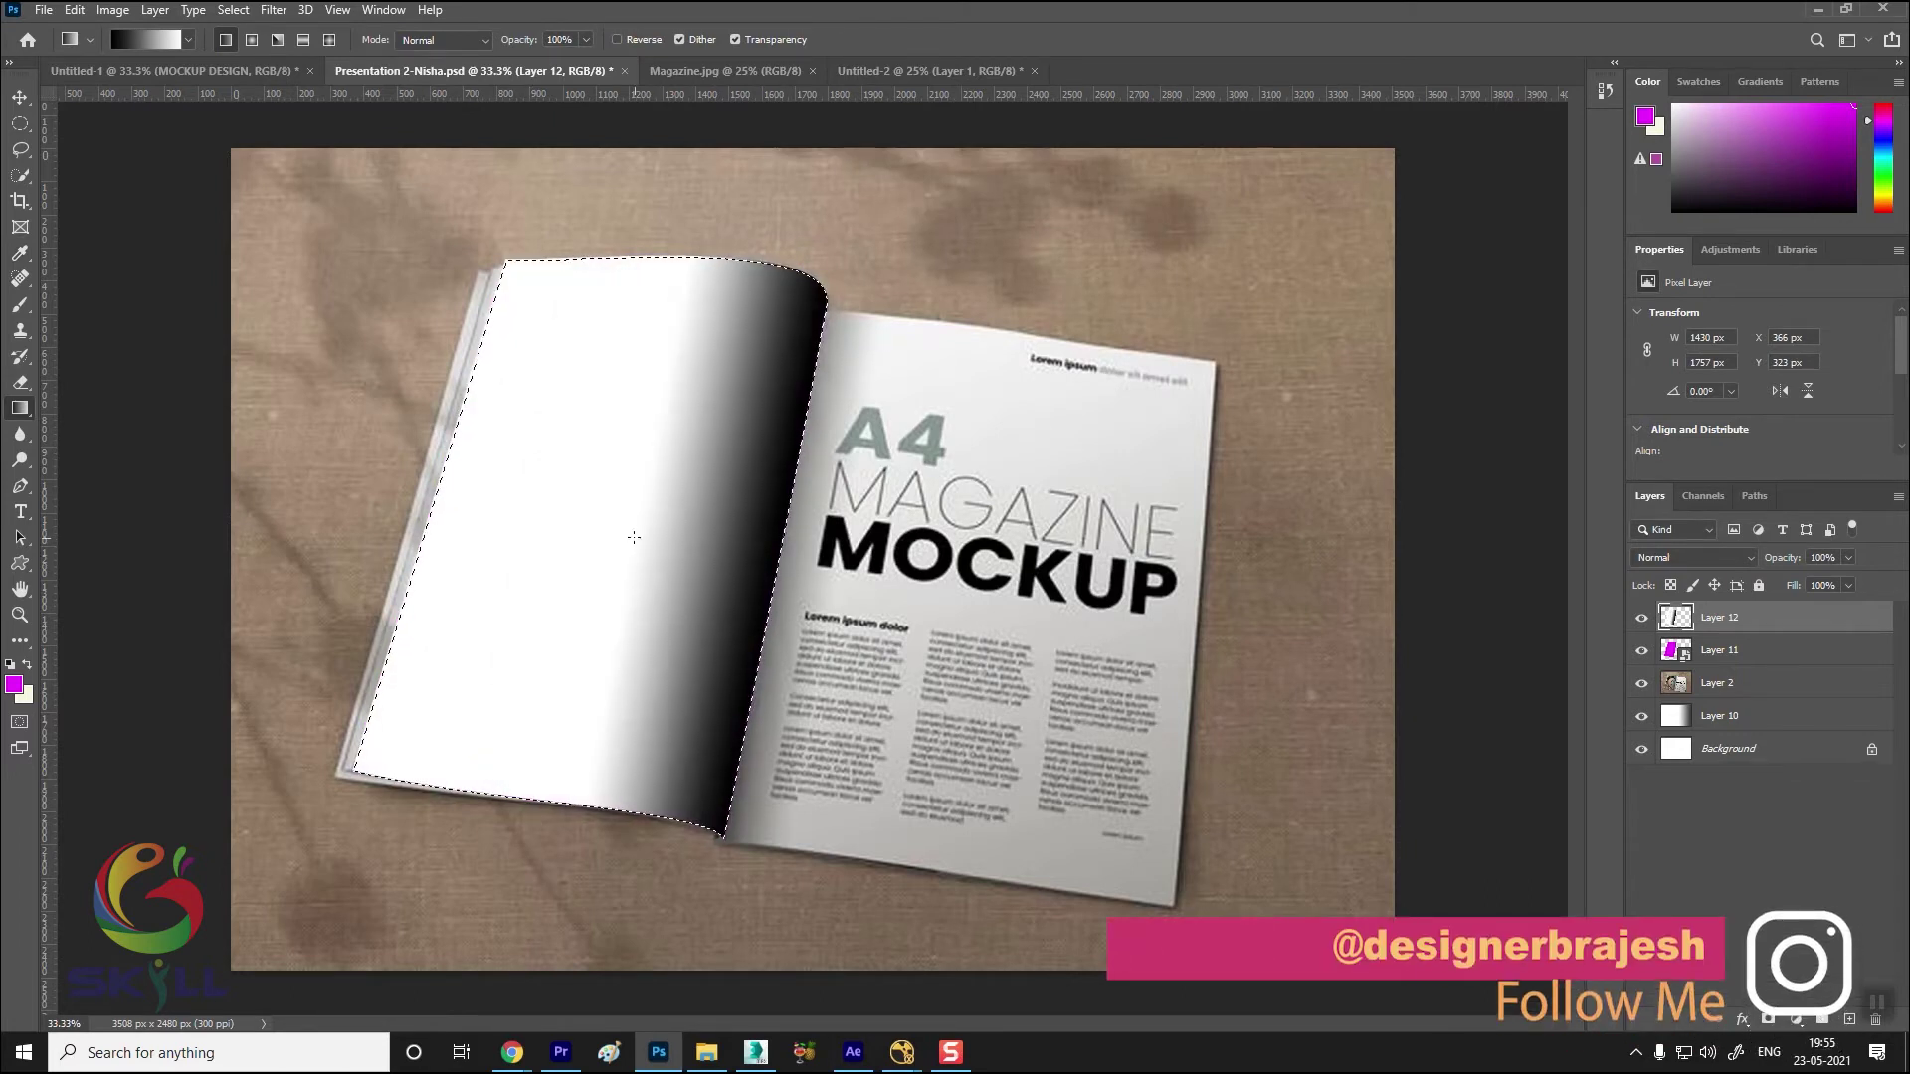
pyautogui.moveTo(775, 570); pyautogui.dragTo(562, 536)
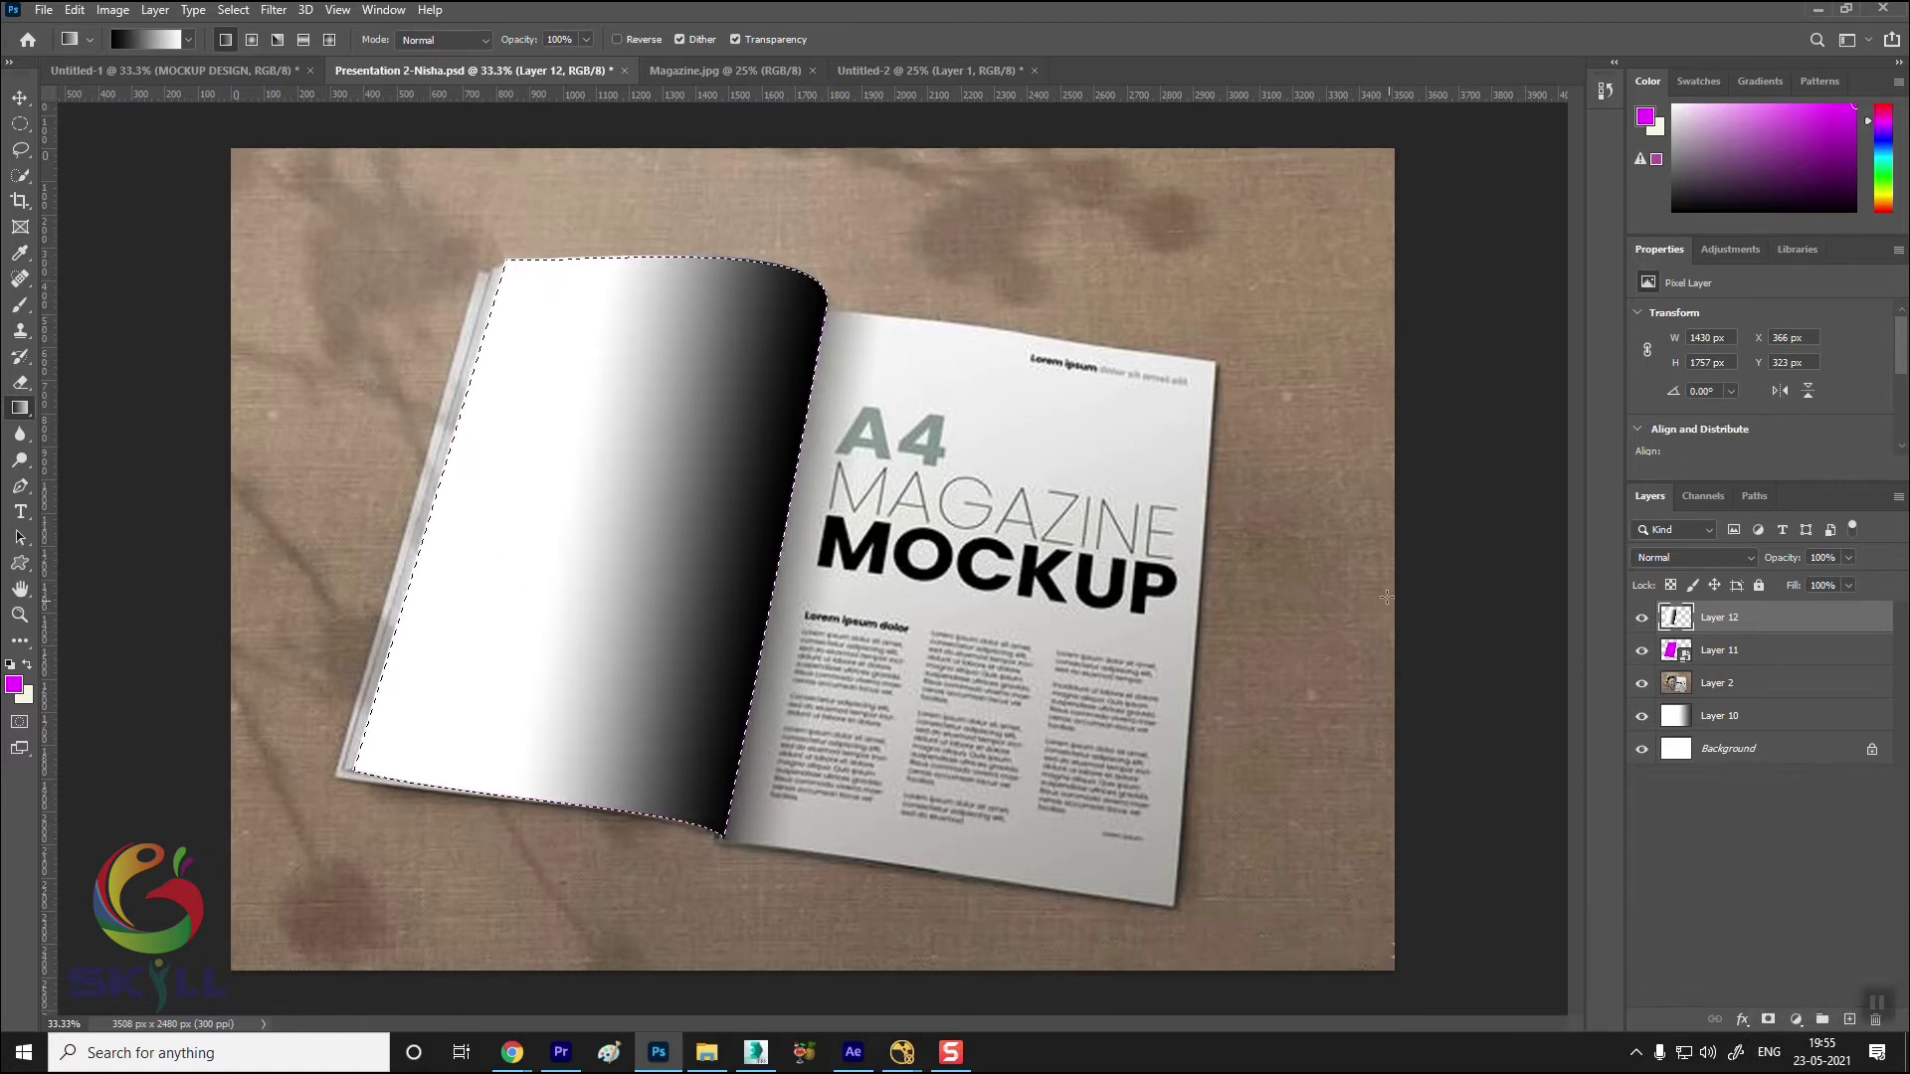
pyautogui.hotkey('ctrl', 'd')
# Set Layer 12's blend mode to Multiply
pyautogui.click(1721, 557)
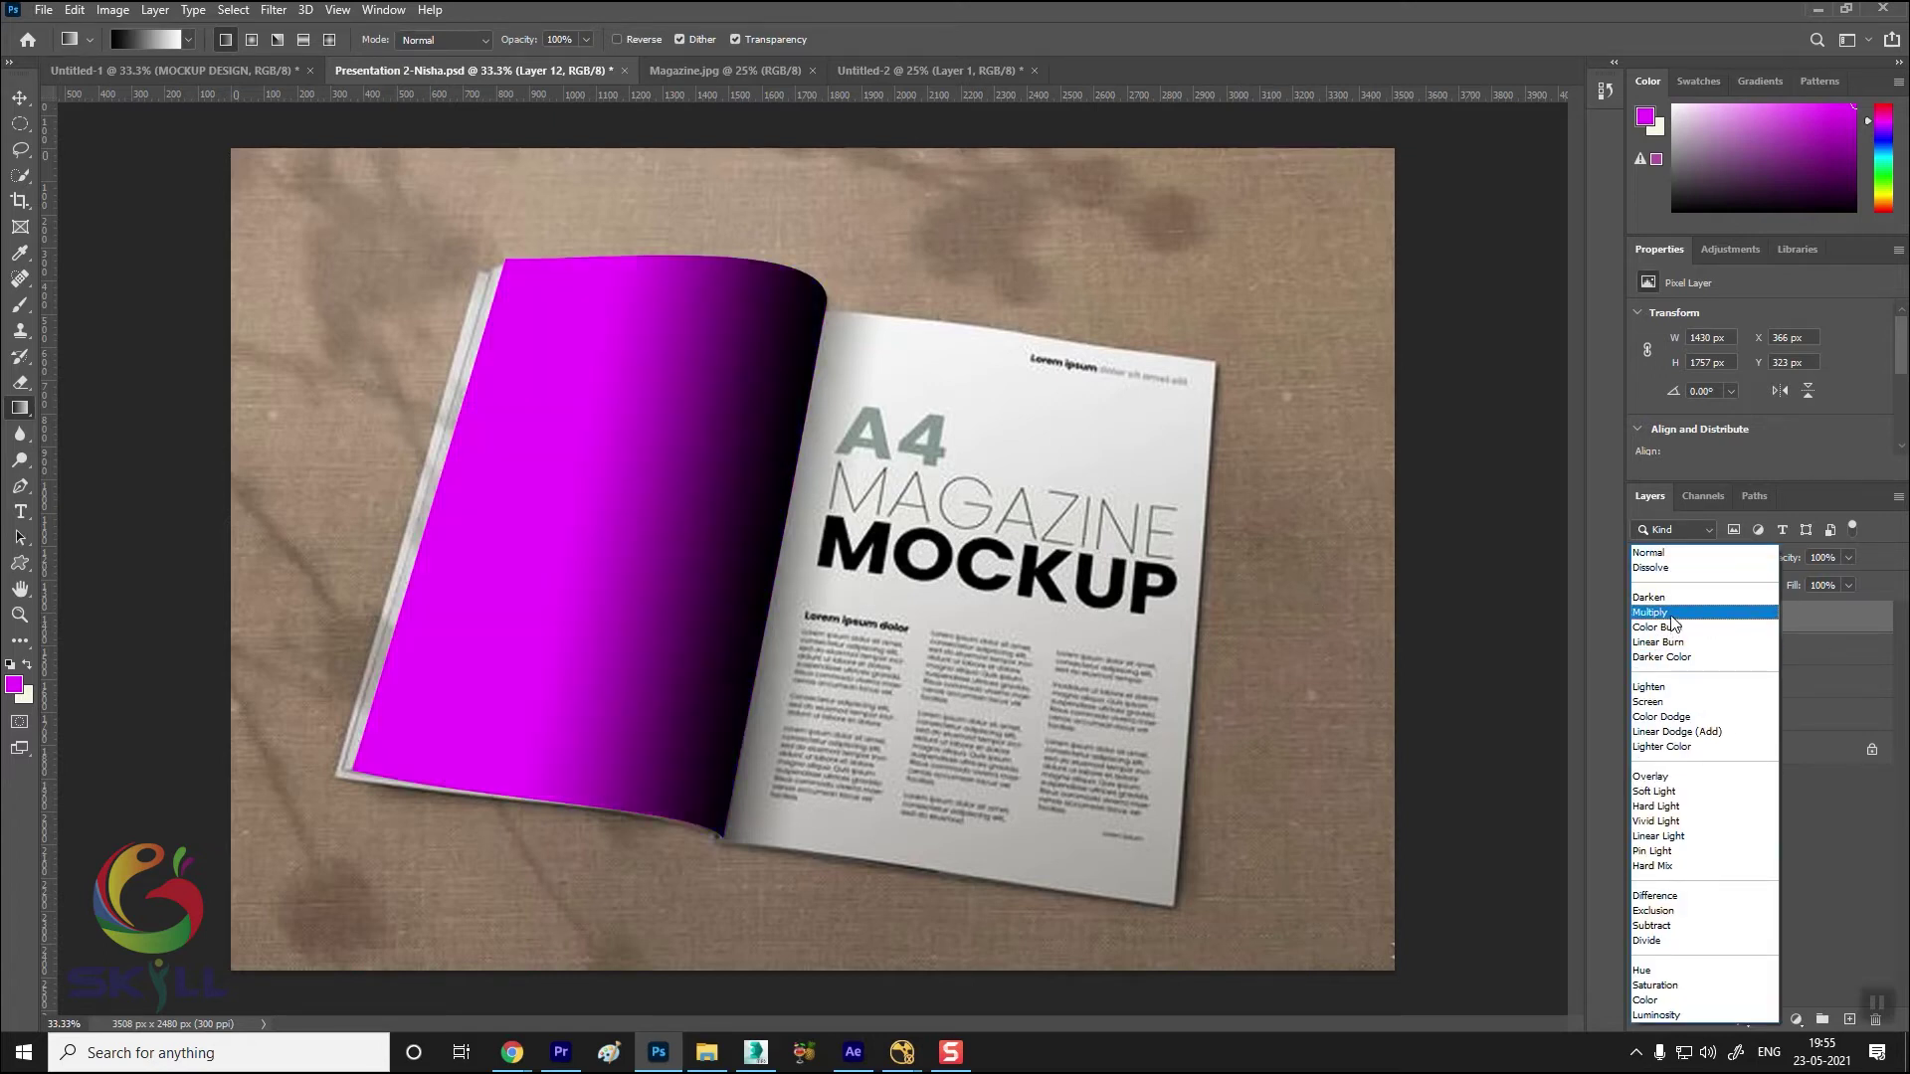
pyautogui.click(1674, 613)
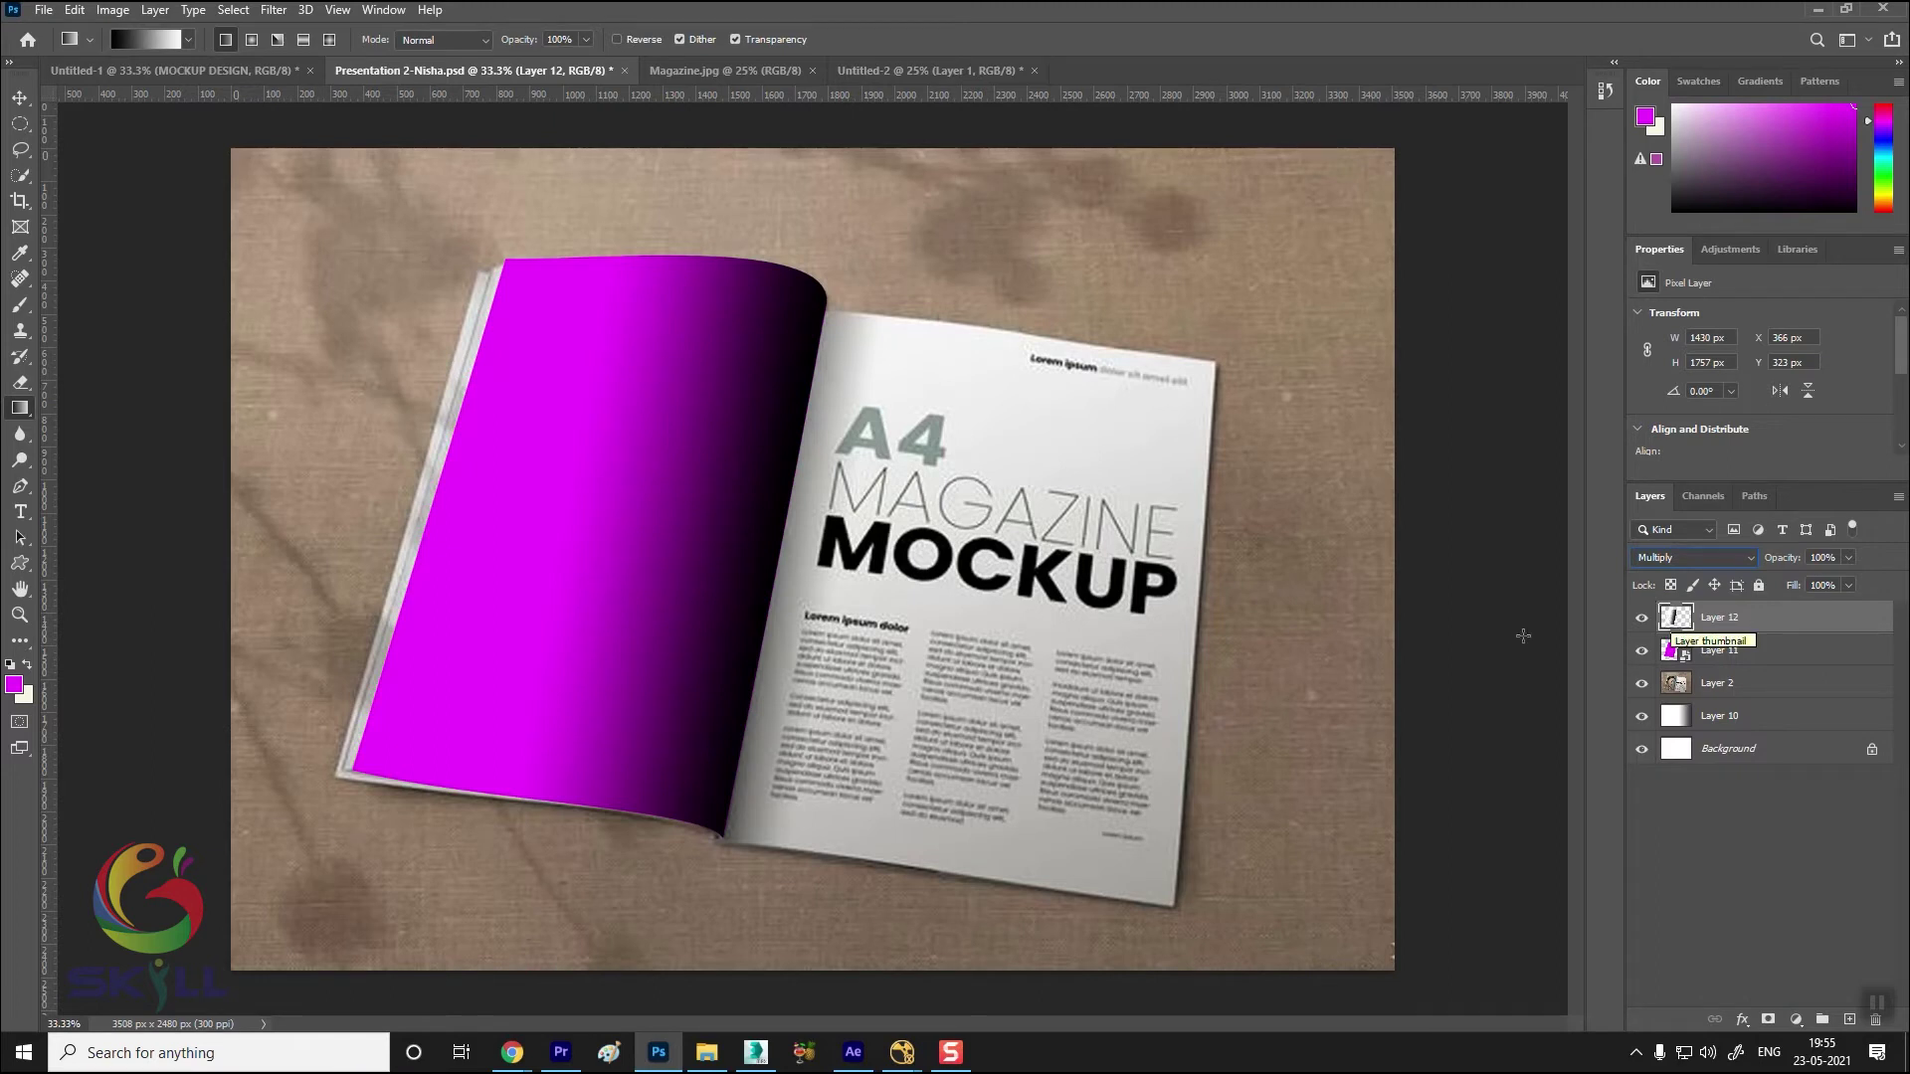
# Hide Layer 12's gradient shading and give Layer 11 a Red colour label
pyautogui.click(1642, 618)
pyautogui.press('v')
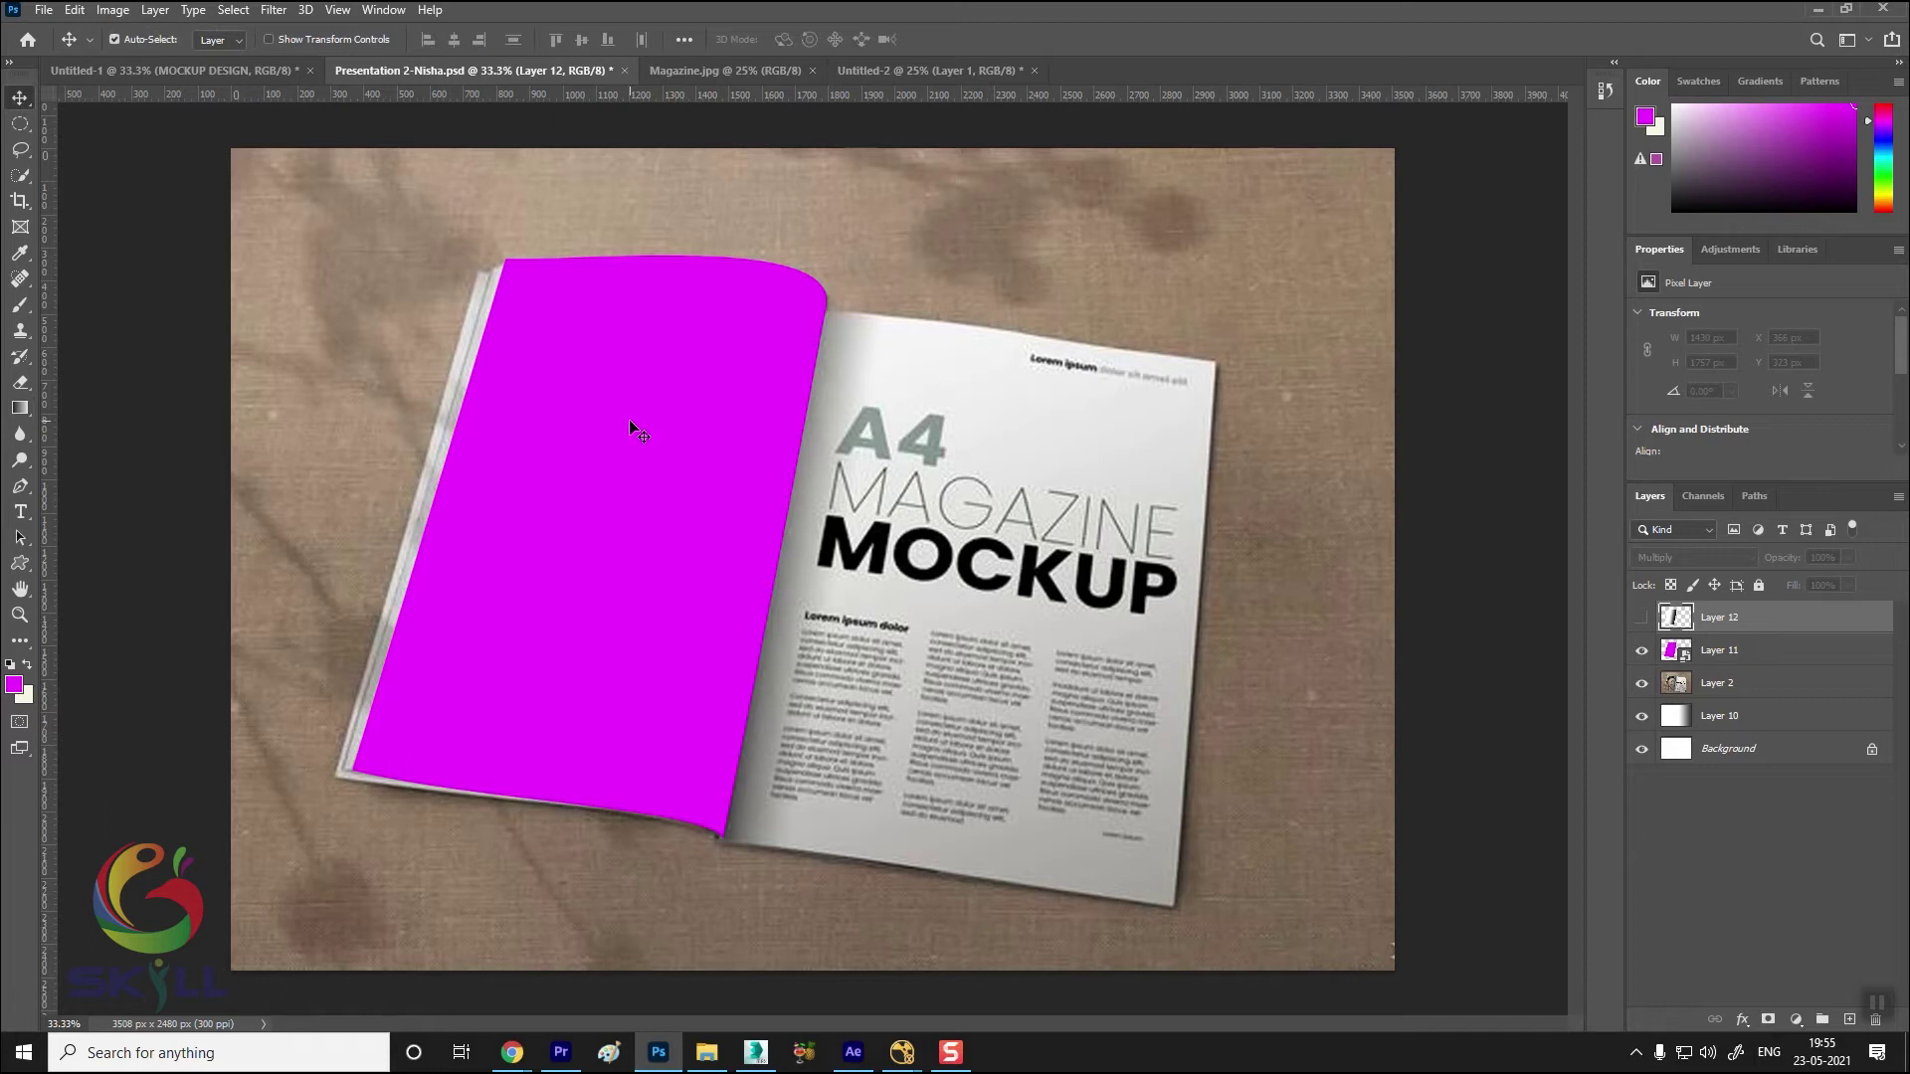
pyautogui.click(629, 420)
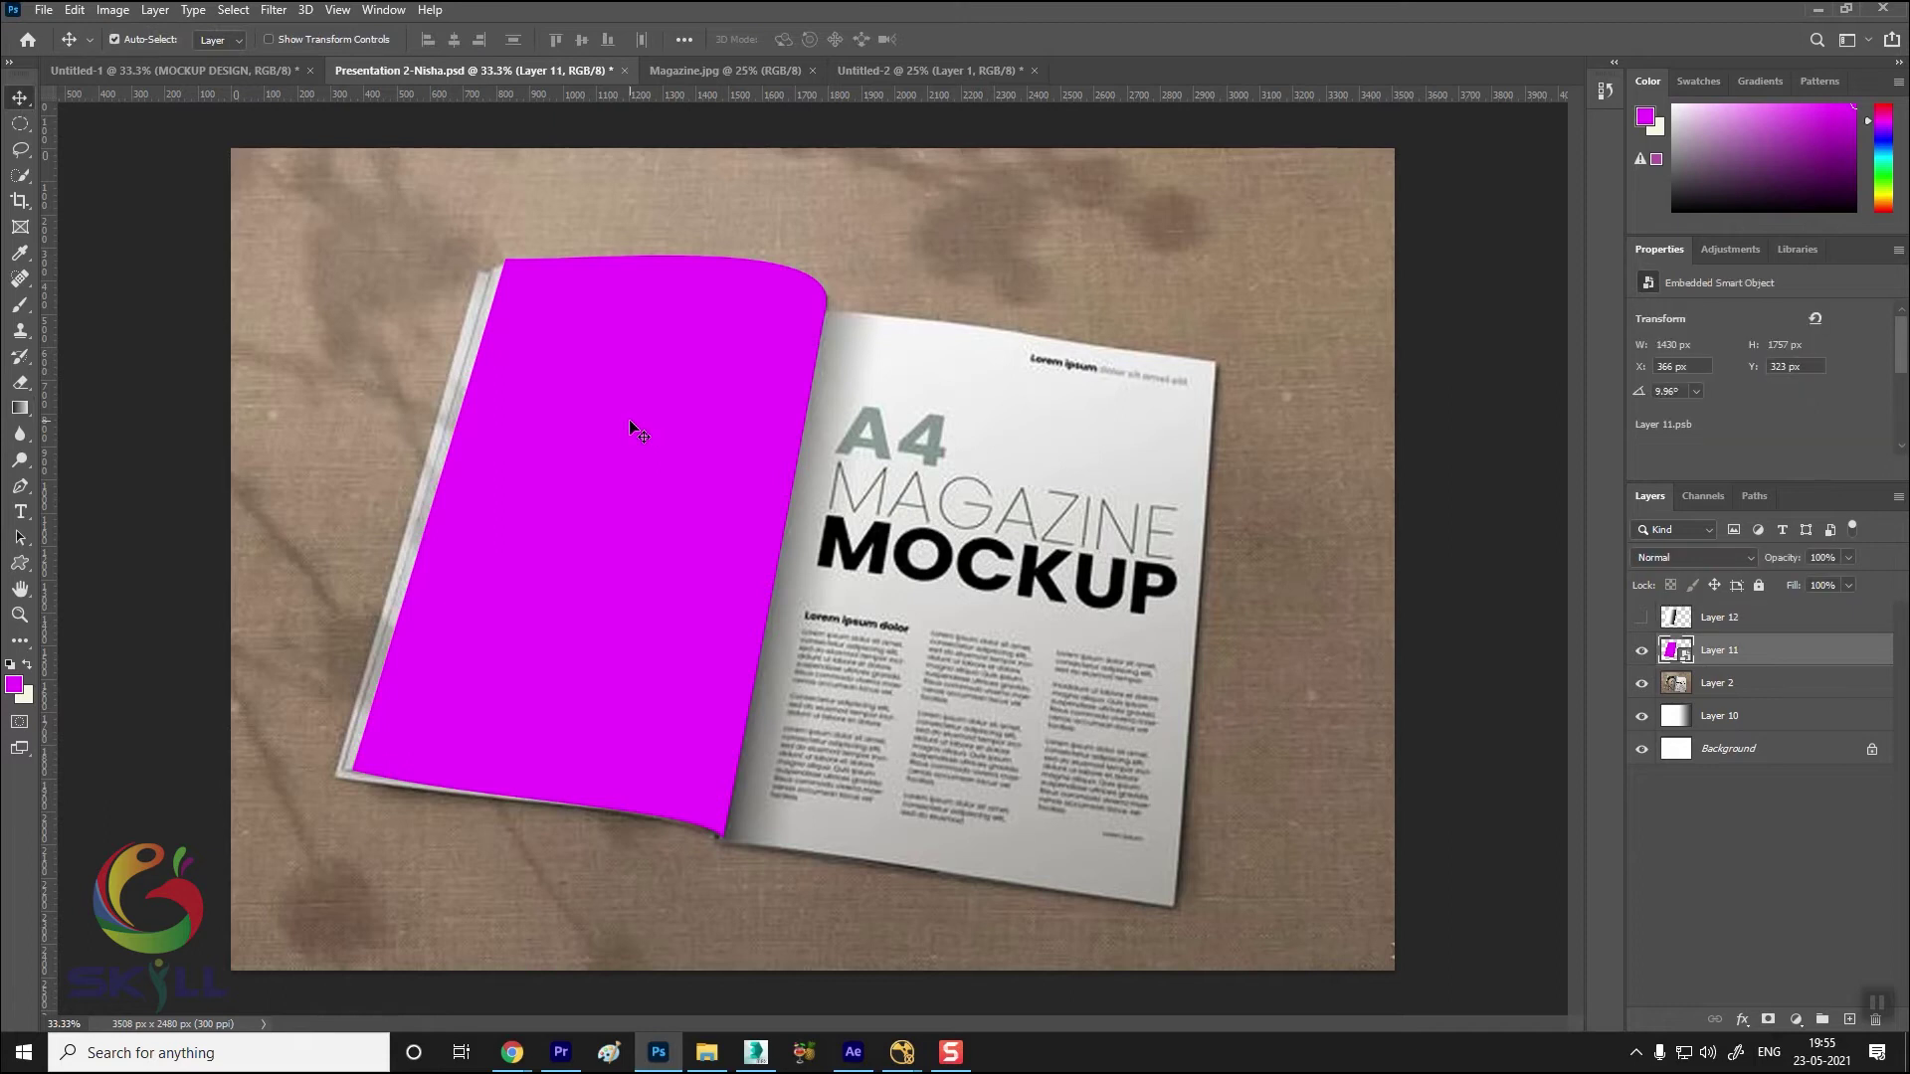
pyautogui.click(1643, 617)
pyautogui.click(1642, 618)
pyautogui.rightClick(1642, 655)
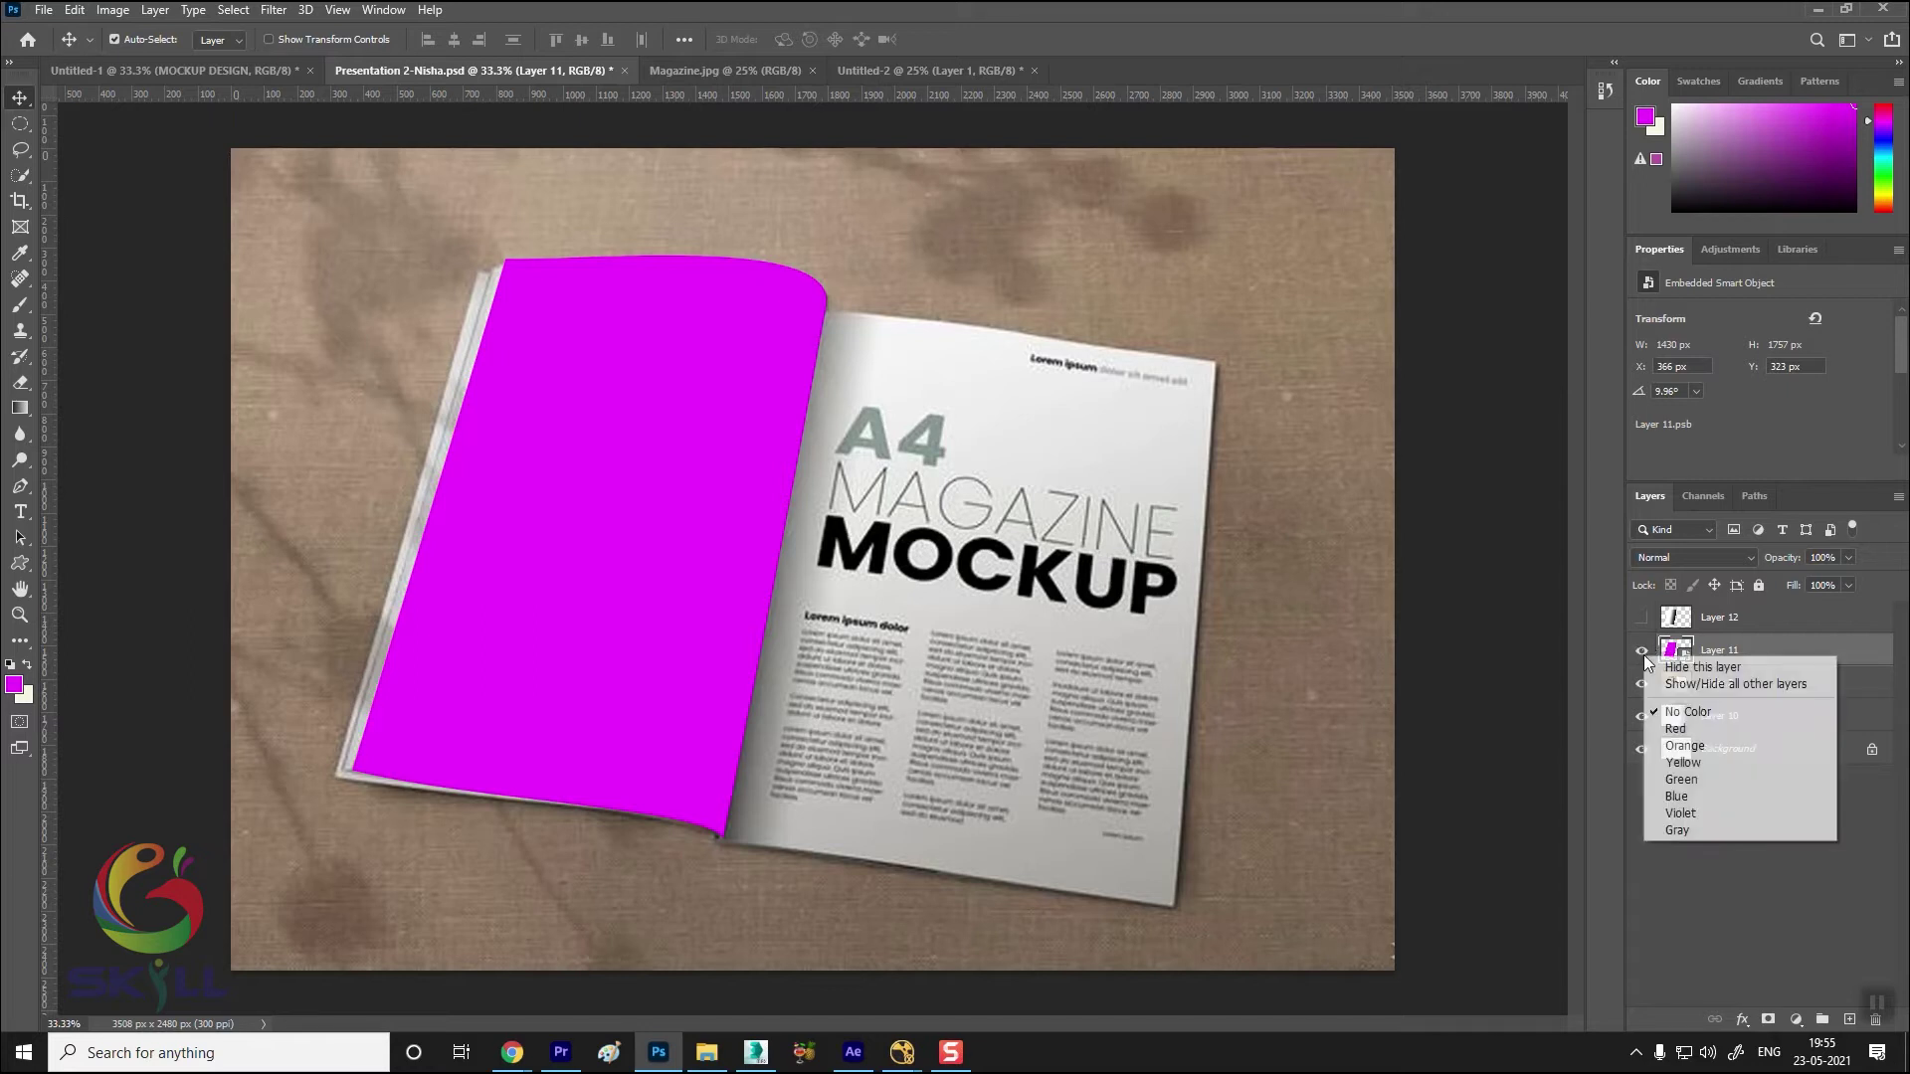
pyautogui.click(1659, 725)
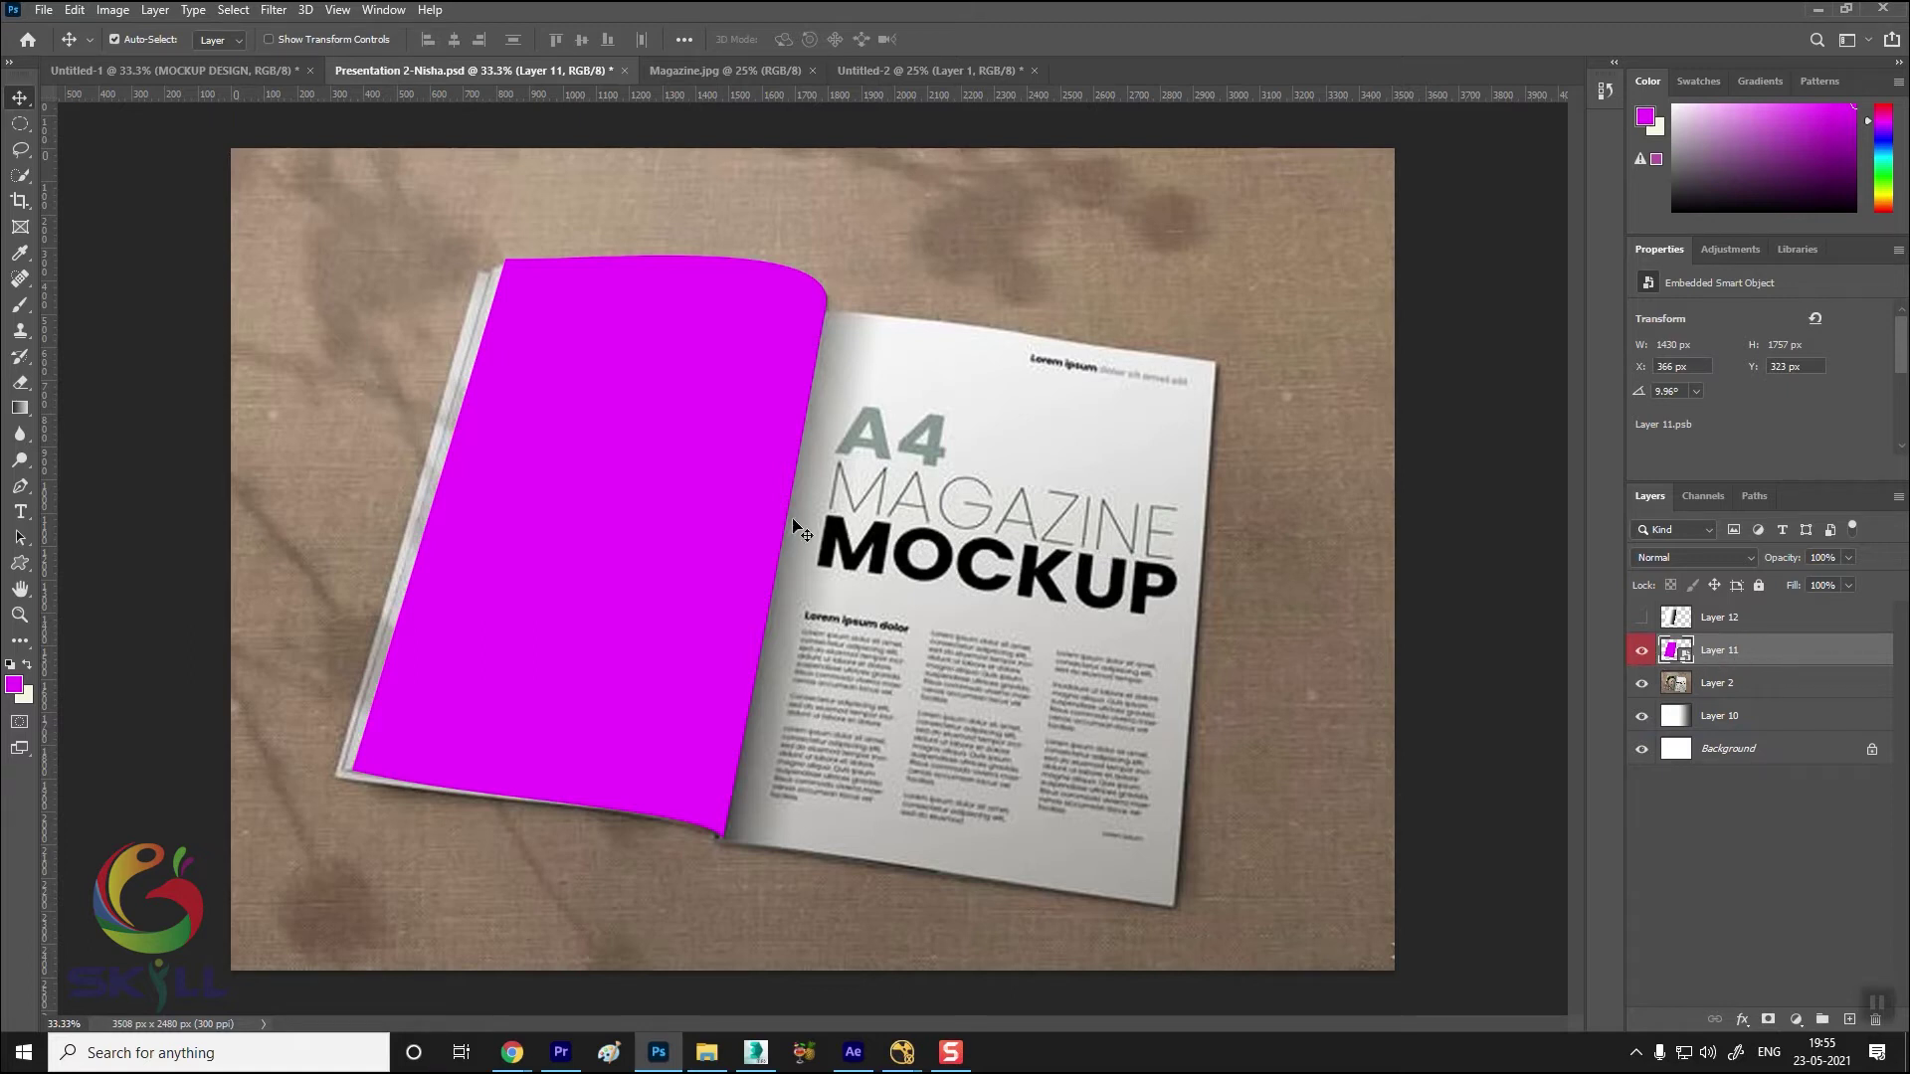
# Drag Magazine.jpg into Layer 11's smart object, save the .psb, and return to the mockup
pyautogui.doubleClick(1683, 655)
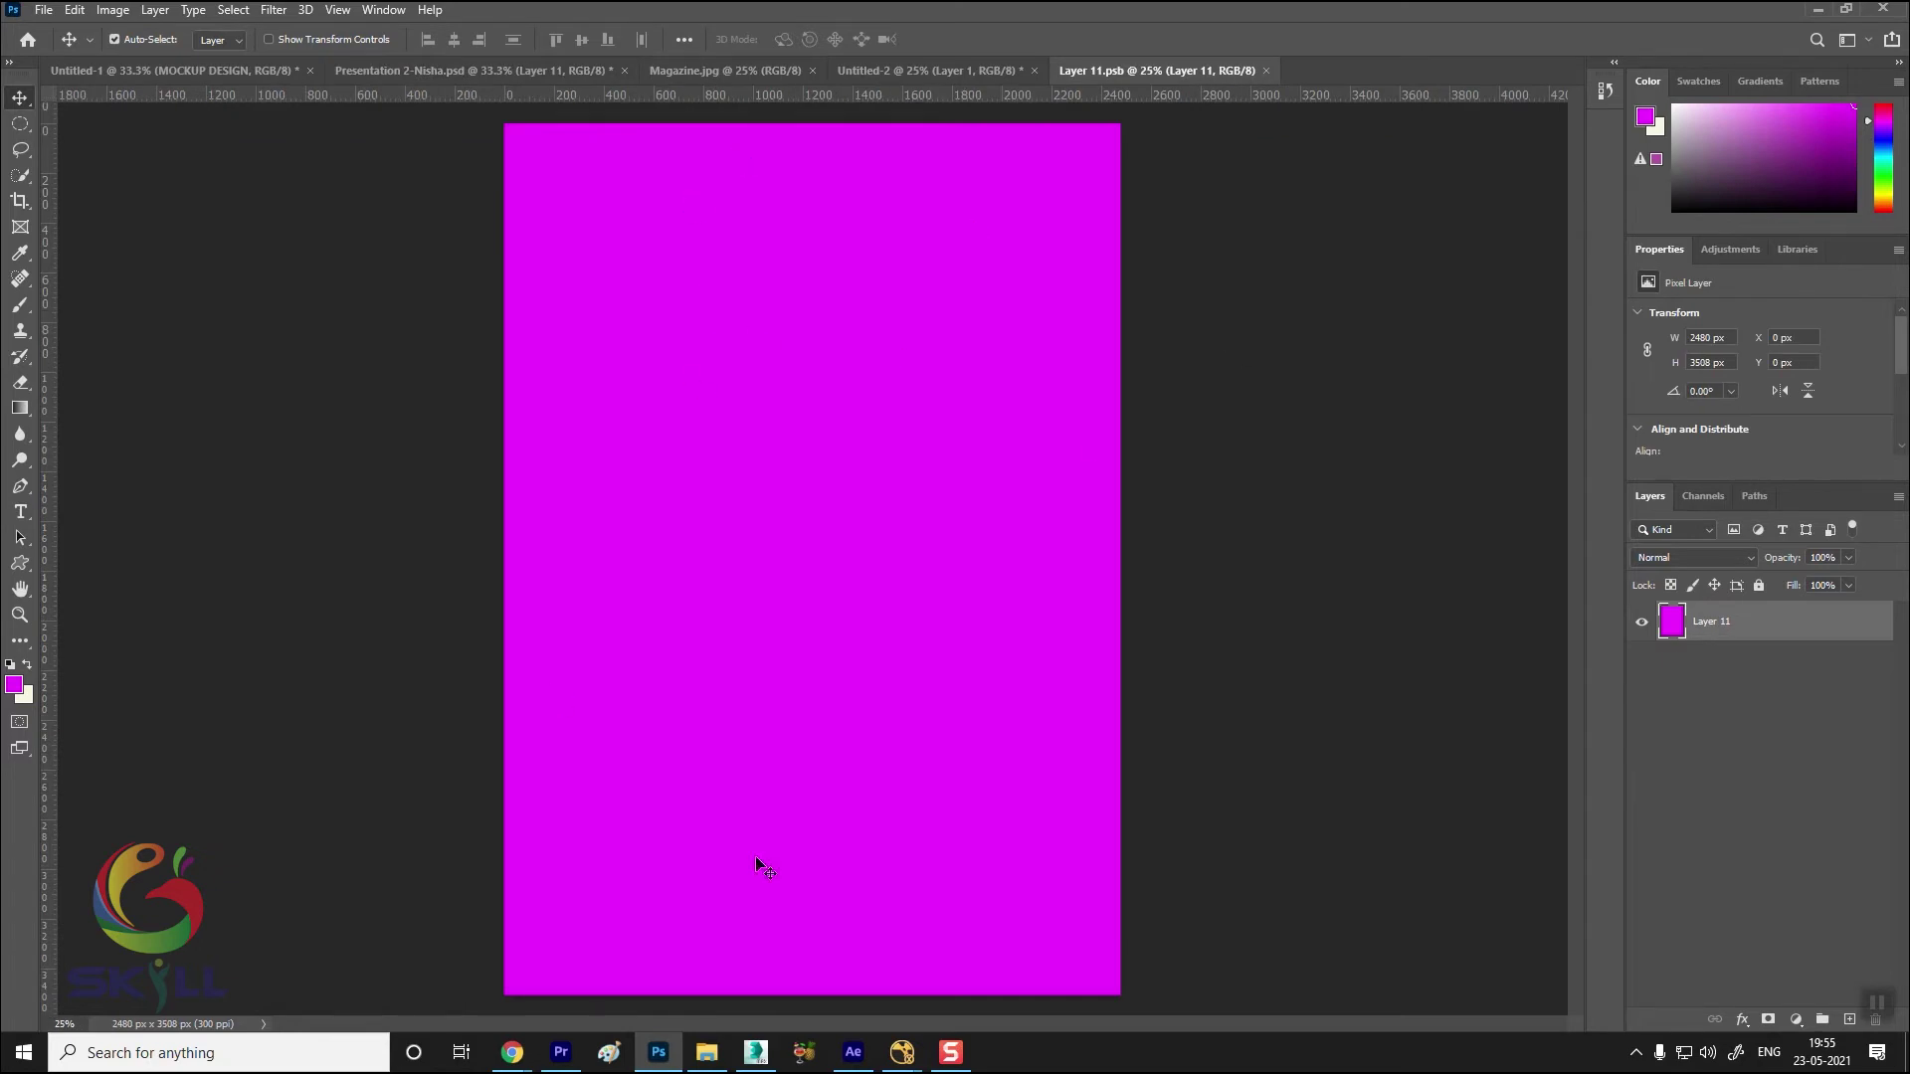
pyautogui.click(732, 70)
pyautogui.moveTo(707, 301)
pyautogui.mouseDown()
pyautogui.moveTo(1130, 74)
pyautogui.moveTo(745, 531)
pyautogui.moveTo(843, 547)
pyautogui.mouseUp()
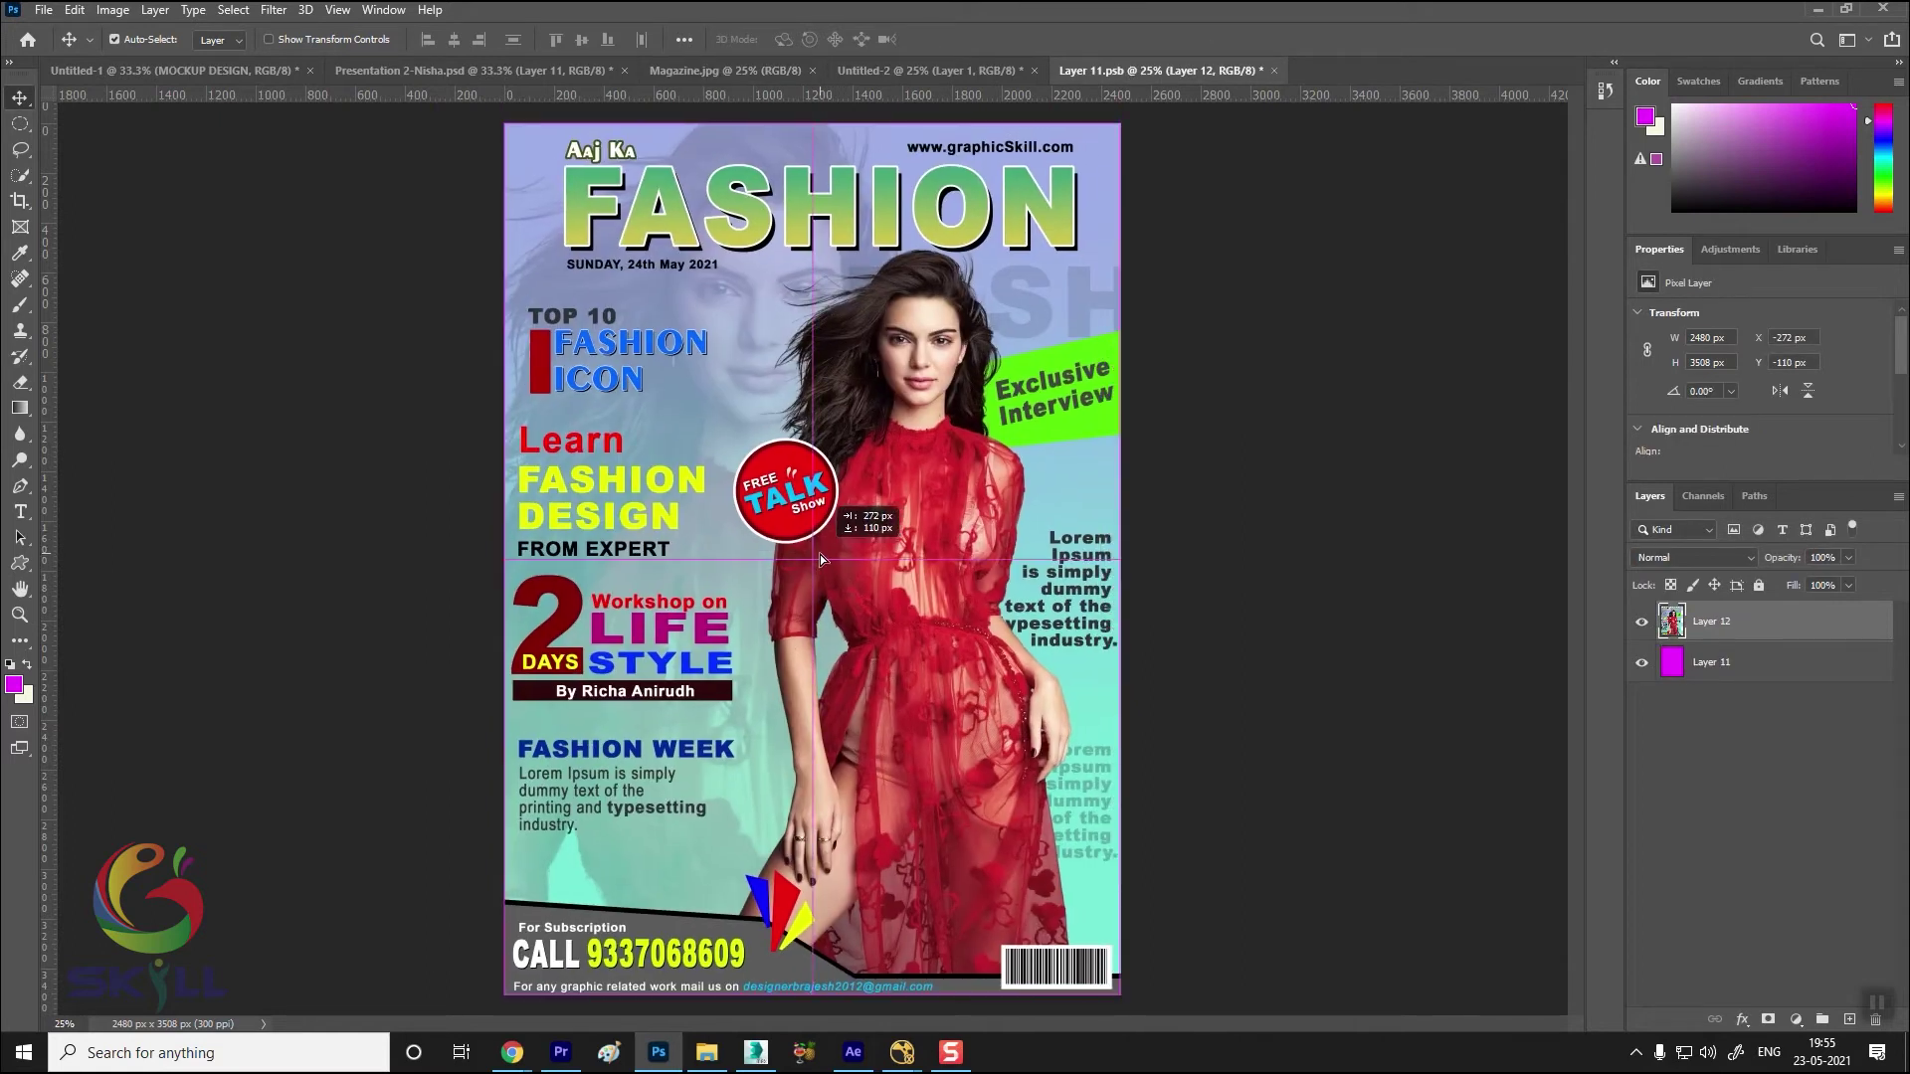
pyautogui.click(1273, 70)
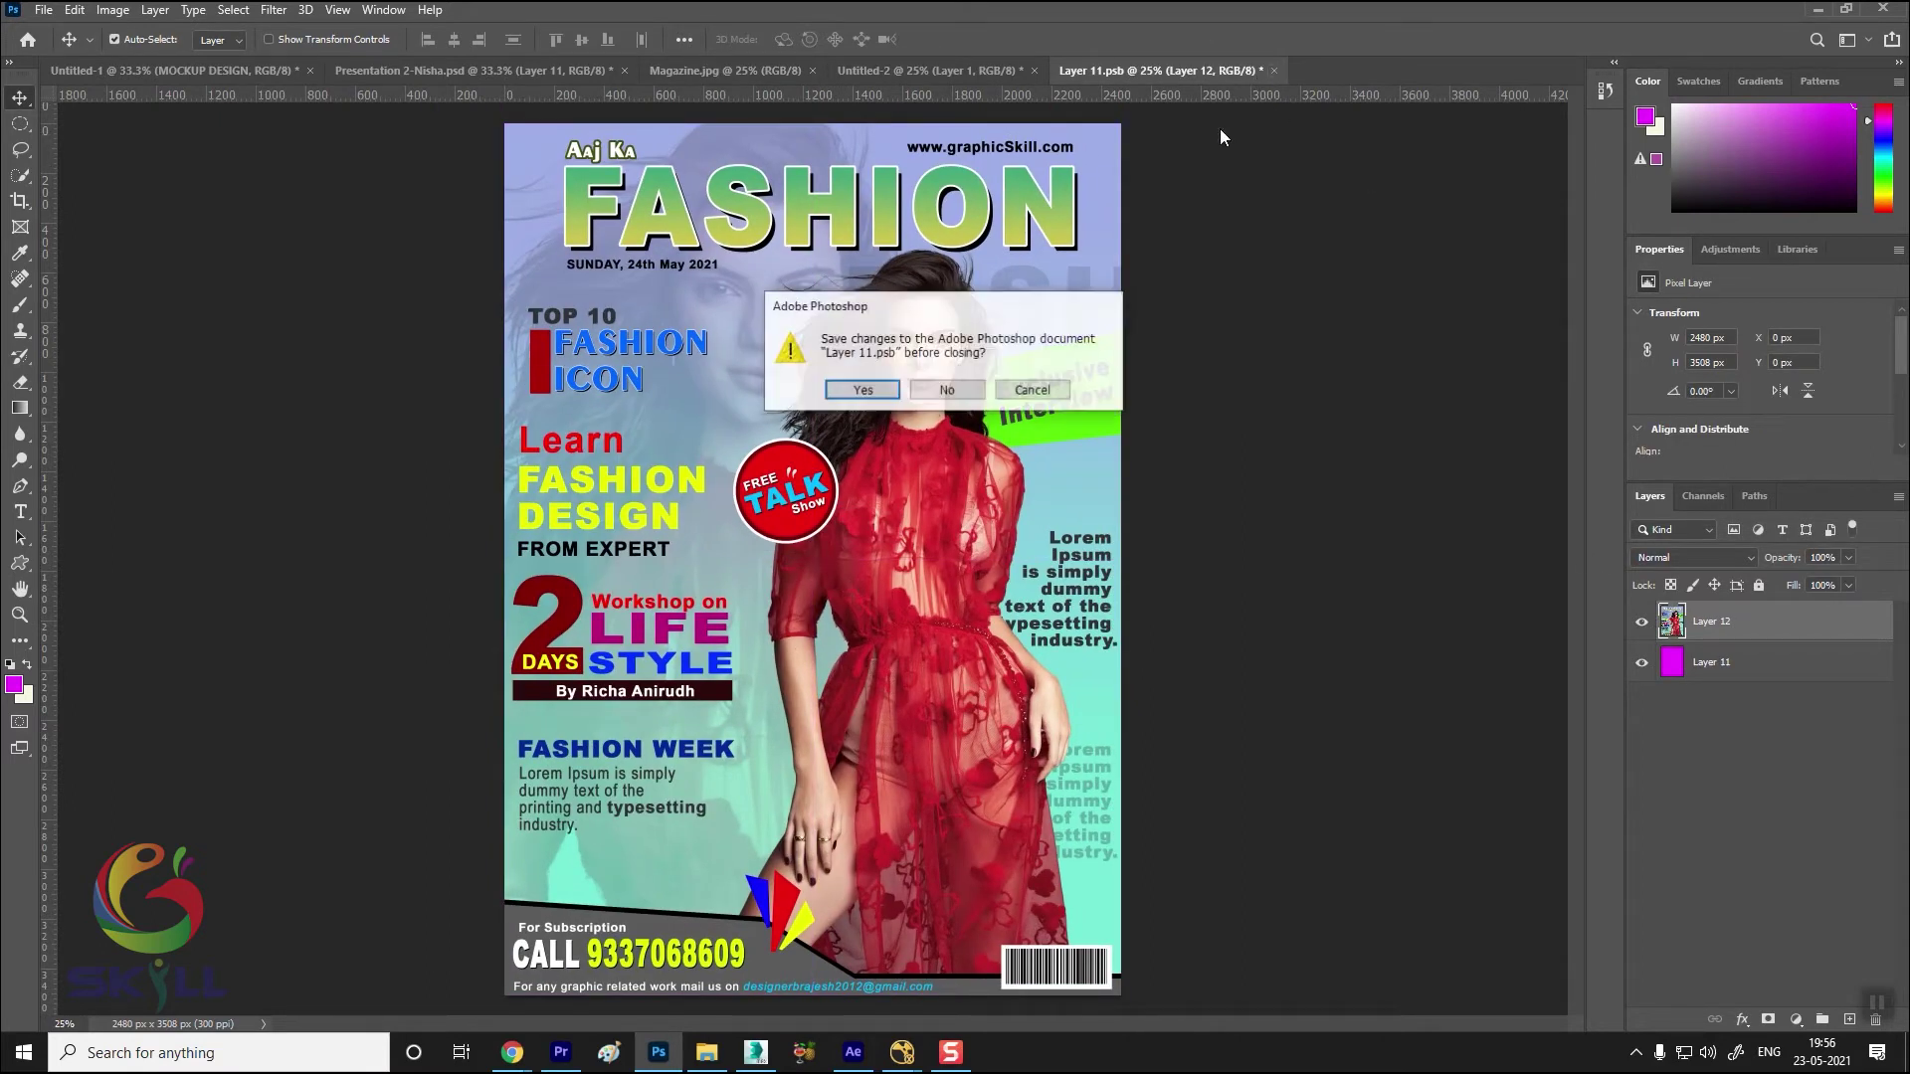
pyautogui.click(862, 391)
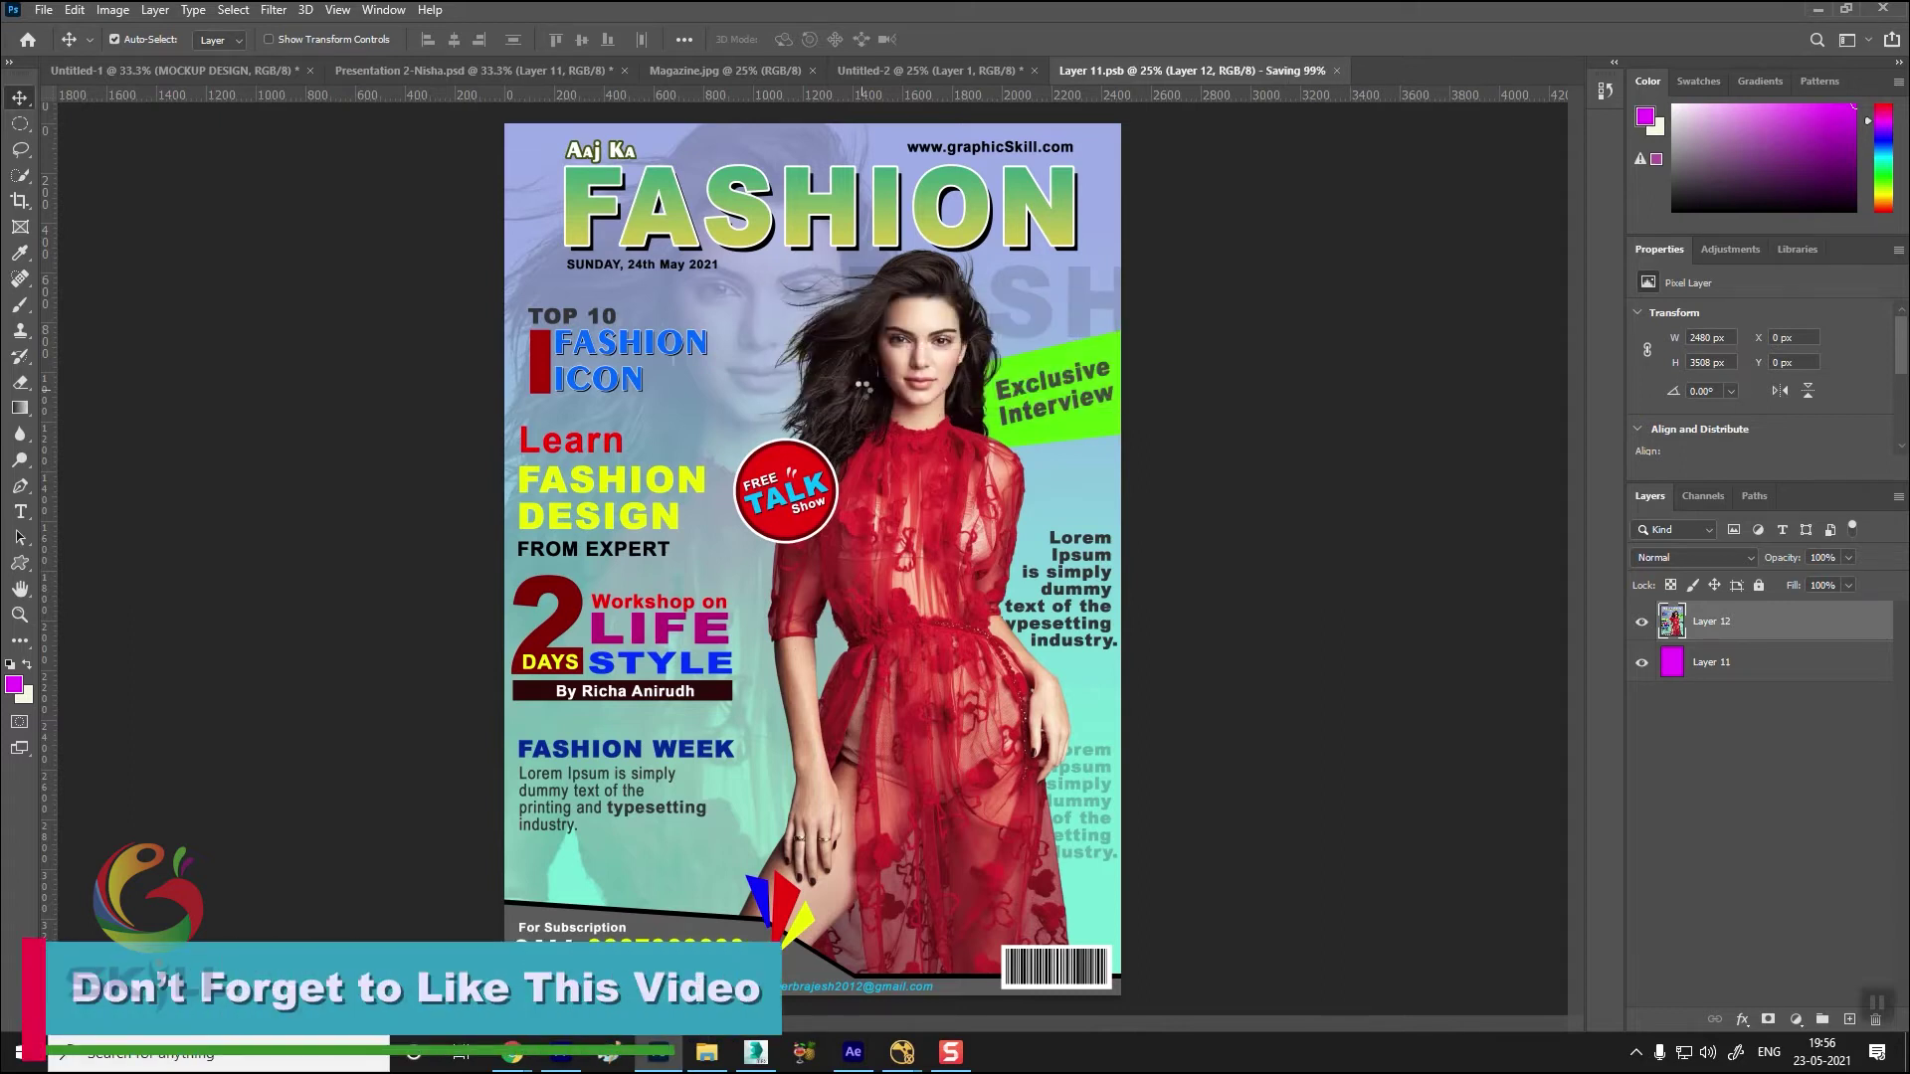
pyautogui.click(521, 69)
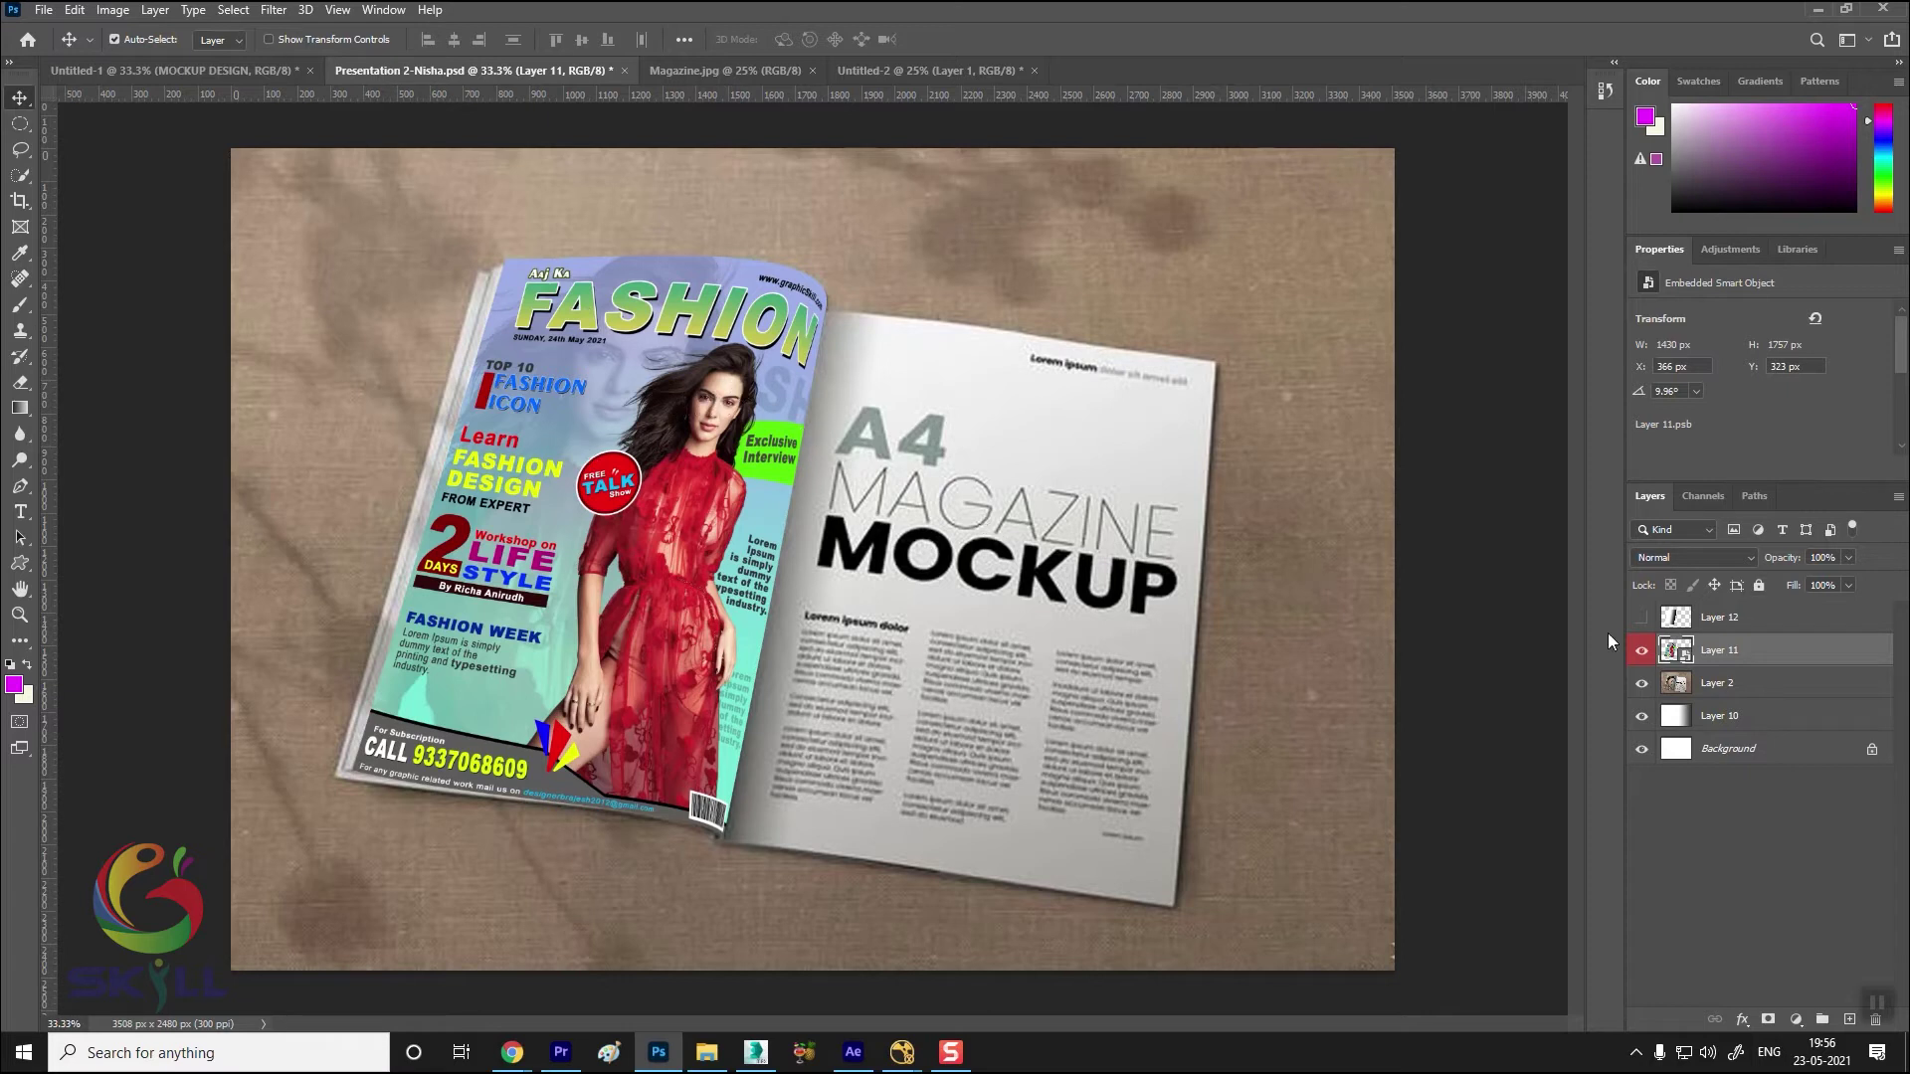
# Turn Layer 12's shading back on and lower its opacity to 66%
pyautogui.click(1640, 618)
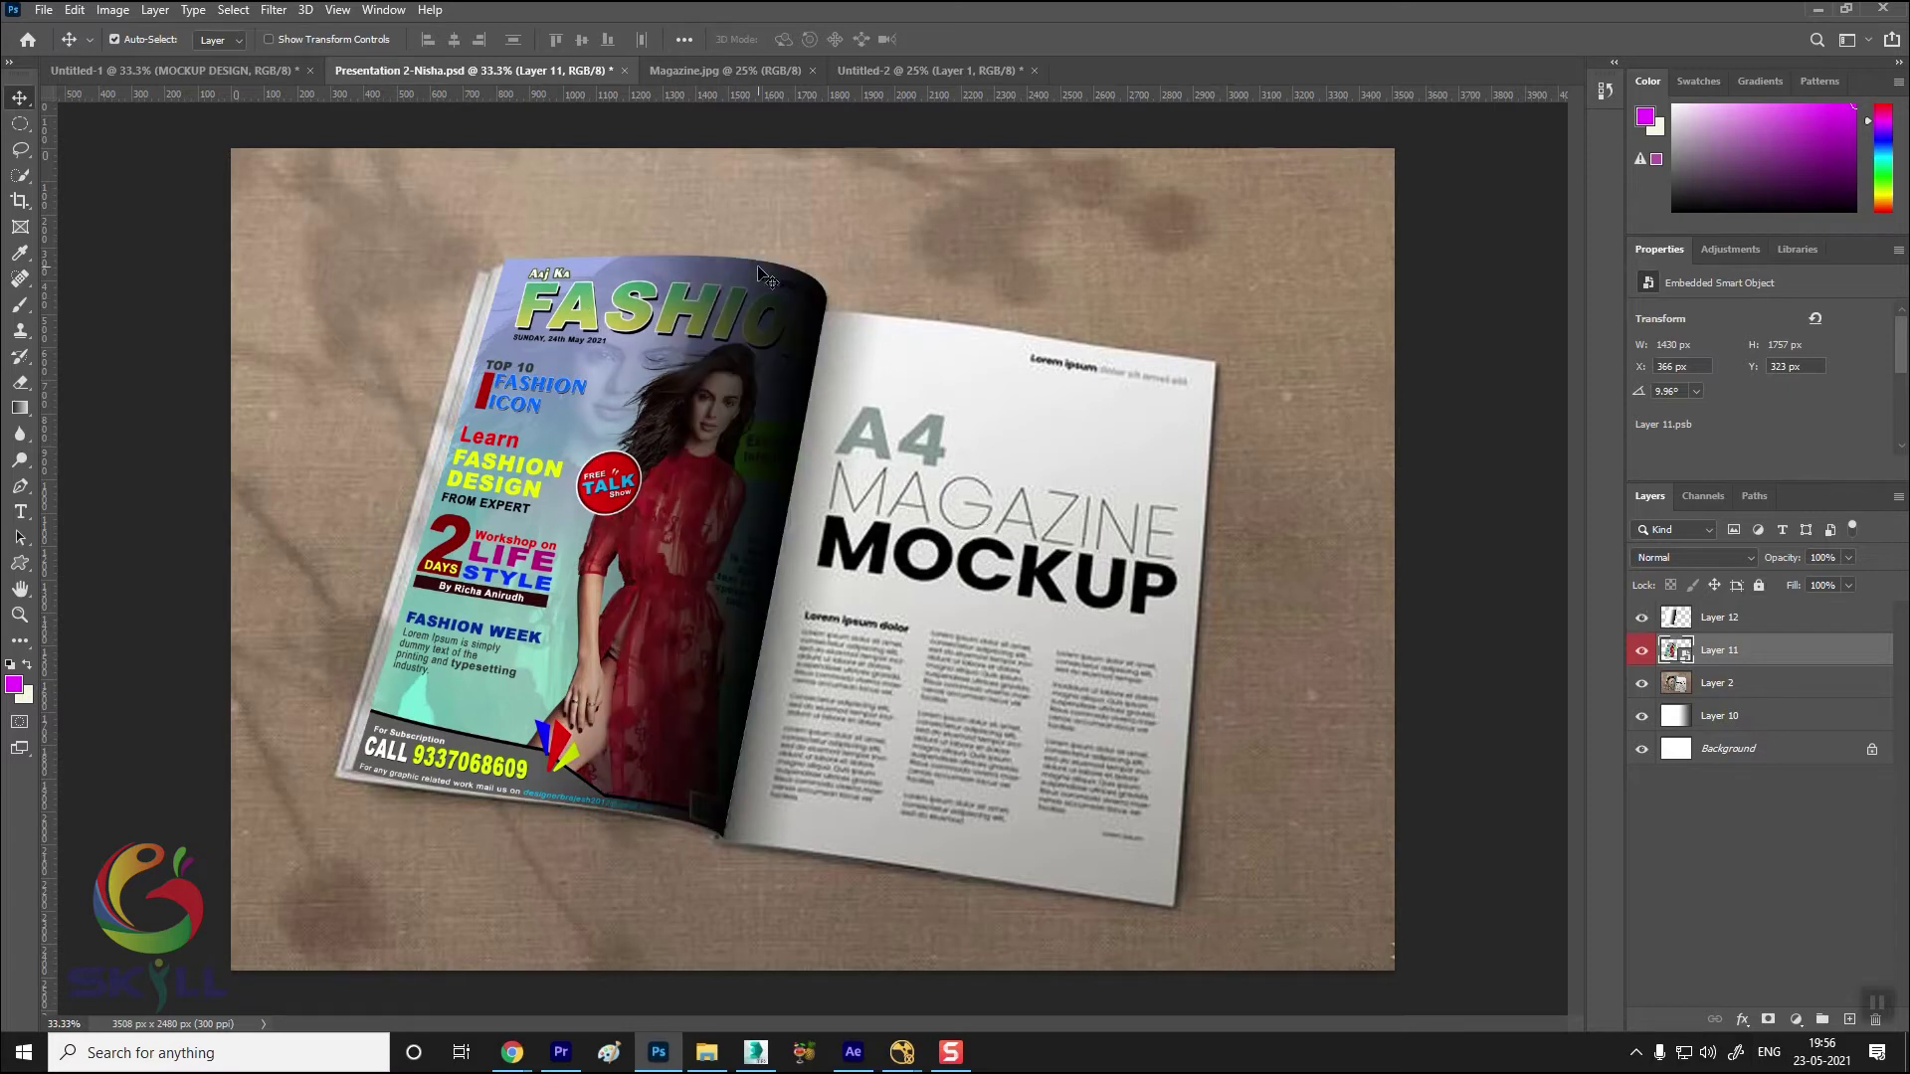
pyautogui.click(1789, 617)
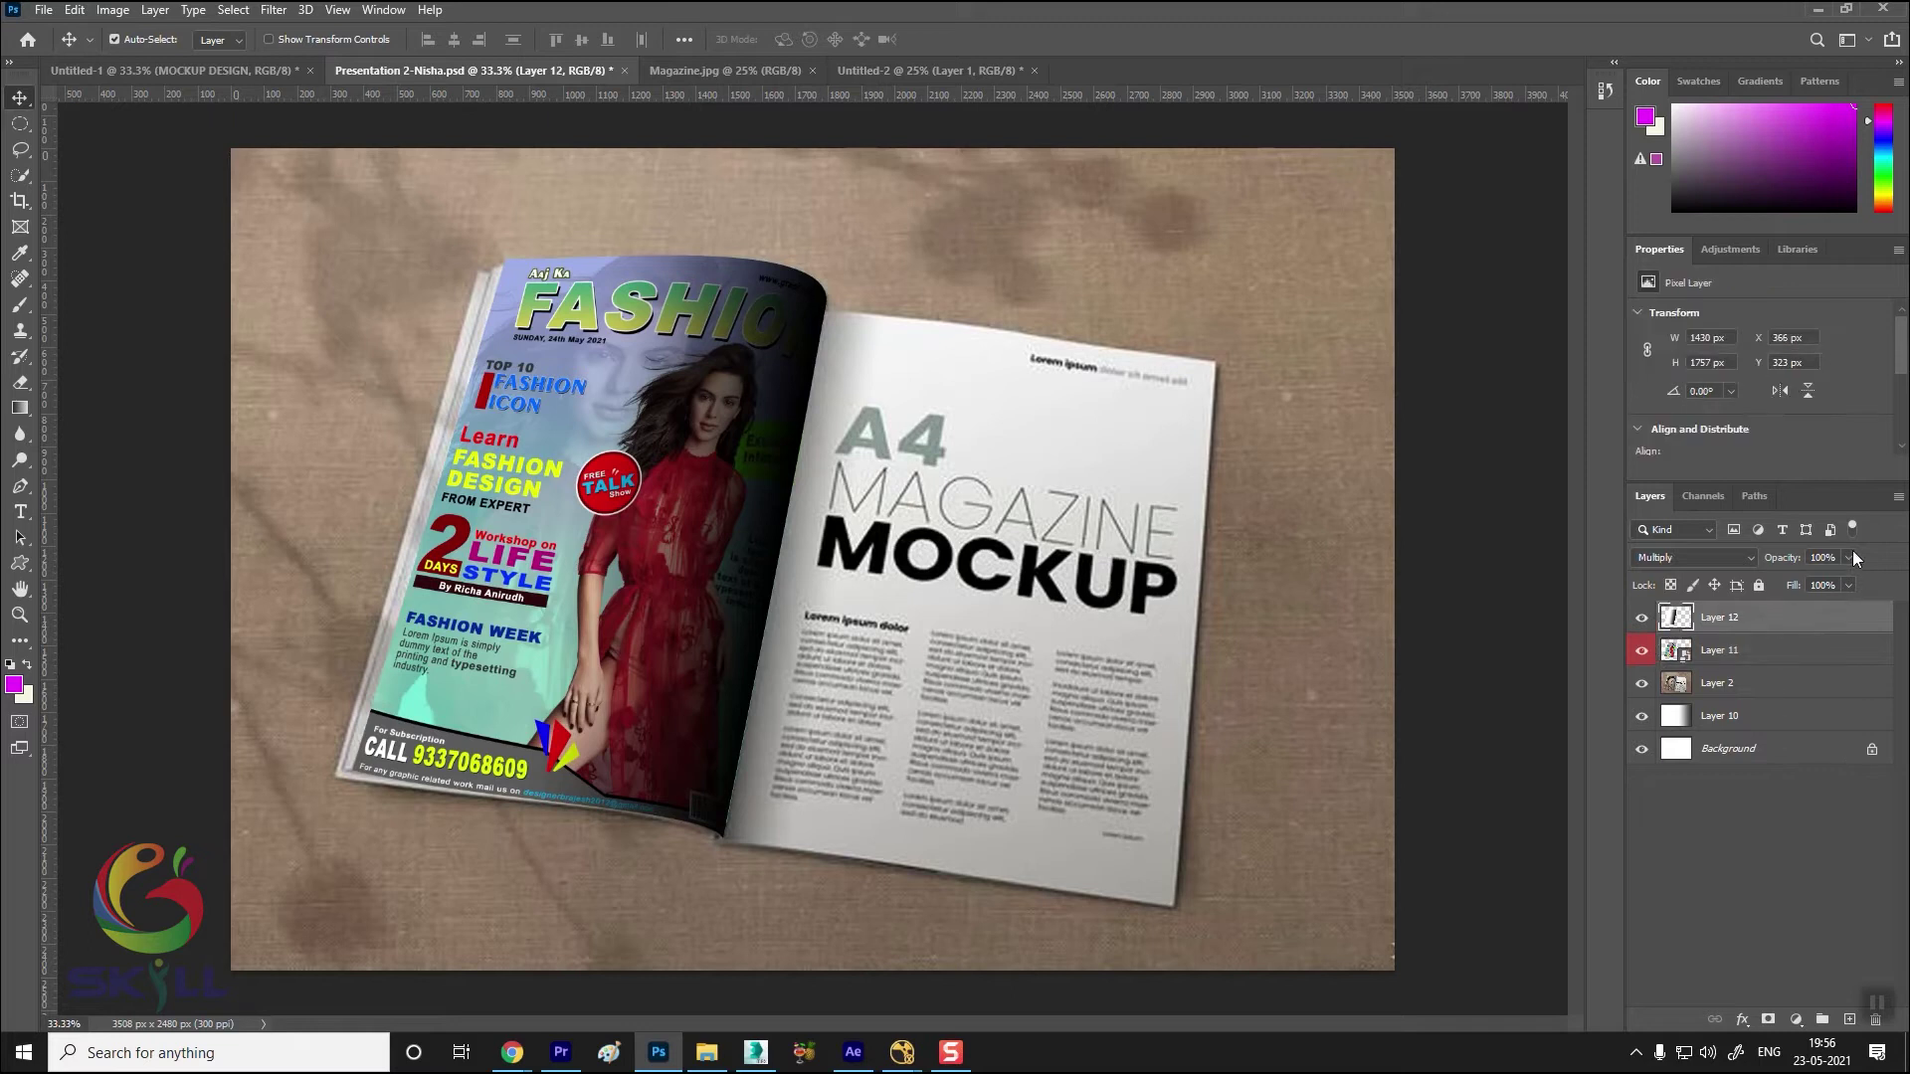
pyautogui.moveTo(1803, 582); pyautogui.dragTo(1796, 581)
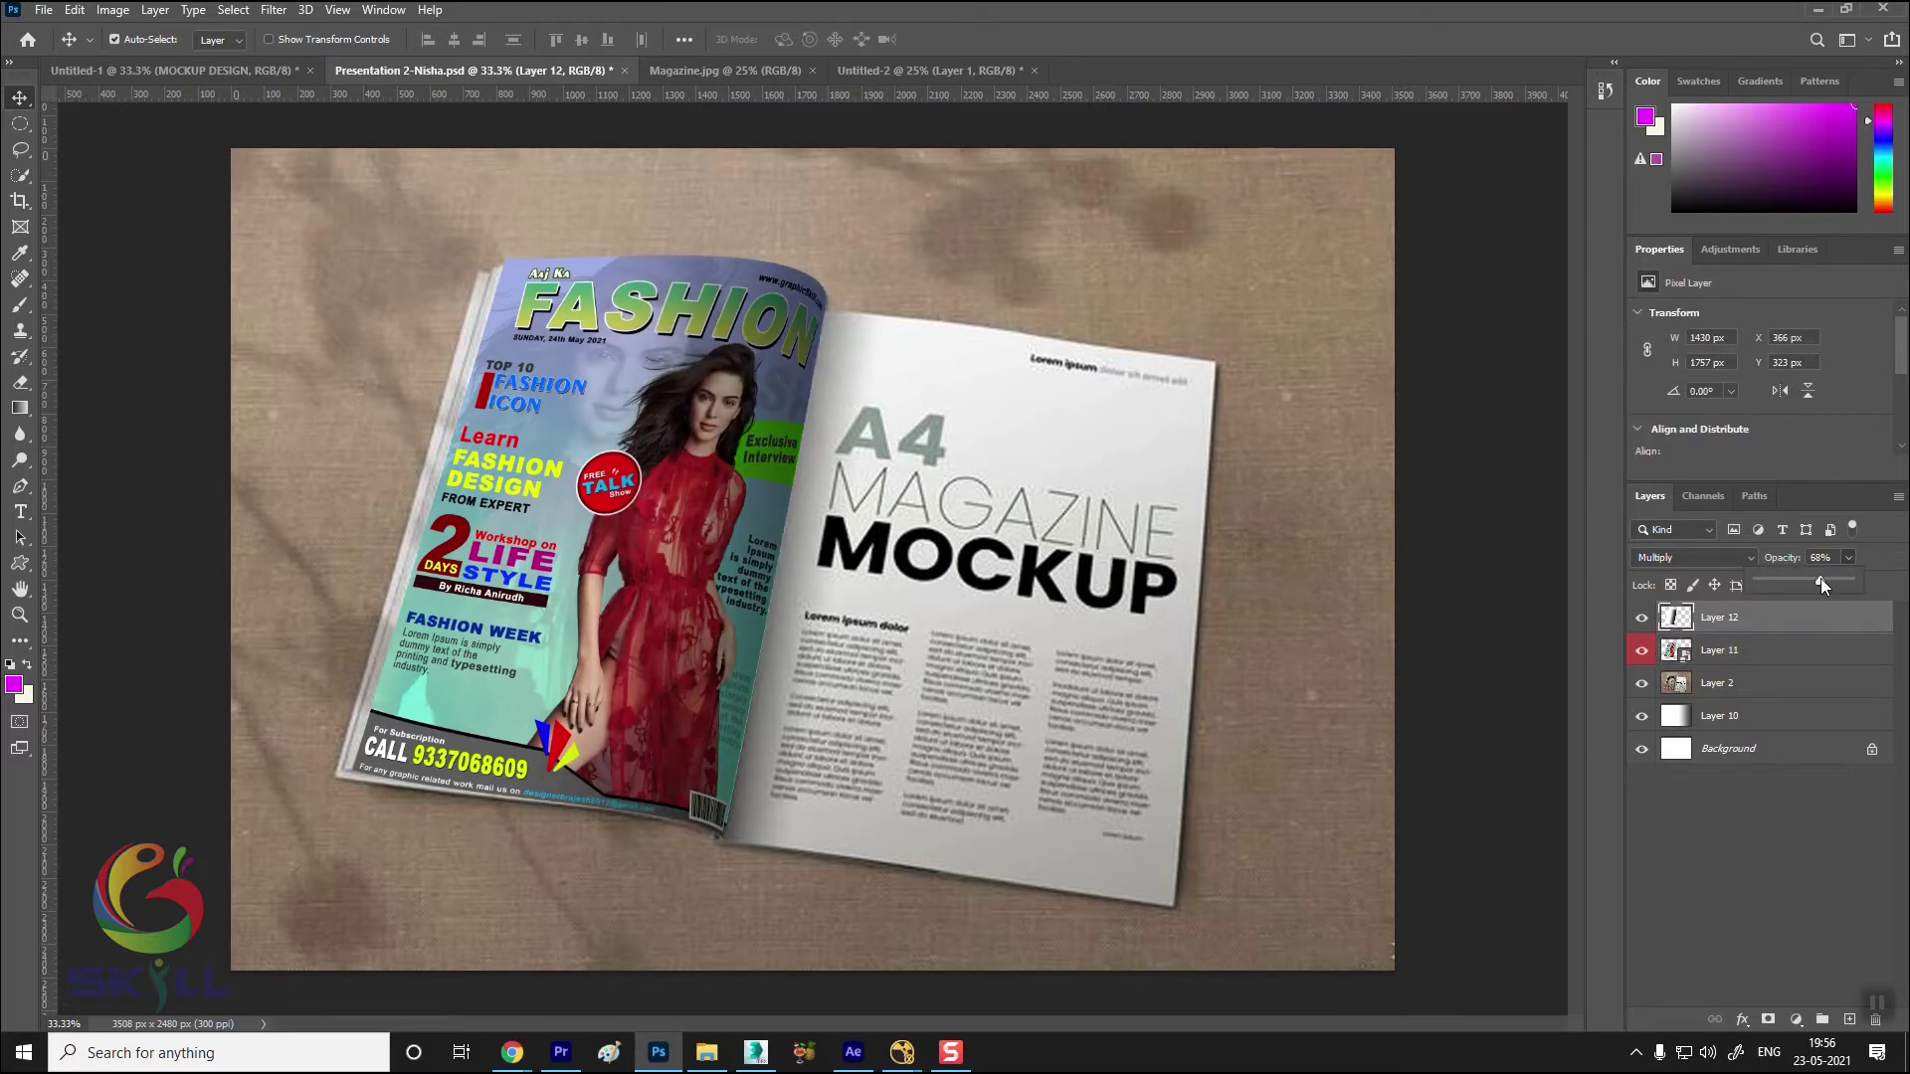
pyautogui.moveTo(1821, 579); pyautogui.dragTo(1818, 579)
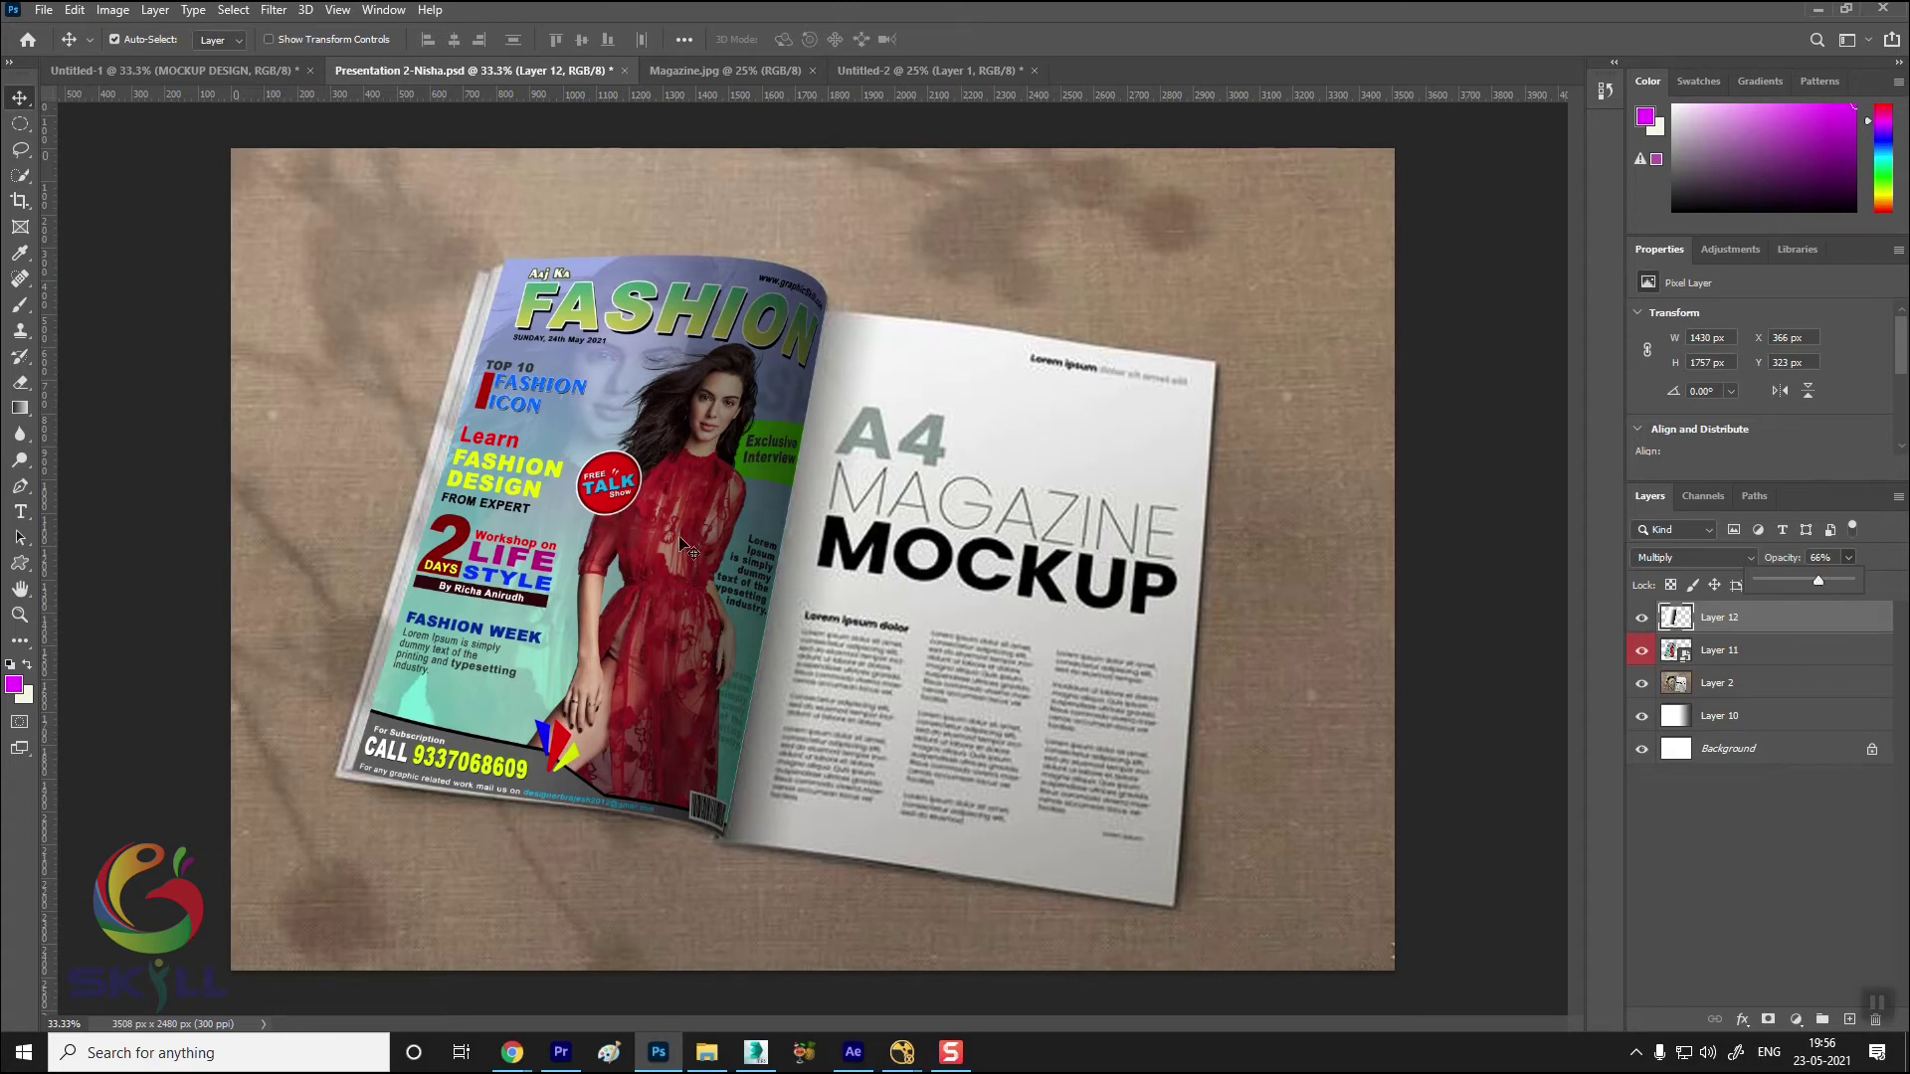
pyautogui.click(18, 96)
# Add a mask to Layer 12 and paint out part of the shading with an 800 px brush
pyautogui.click(1768, 1020)
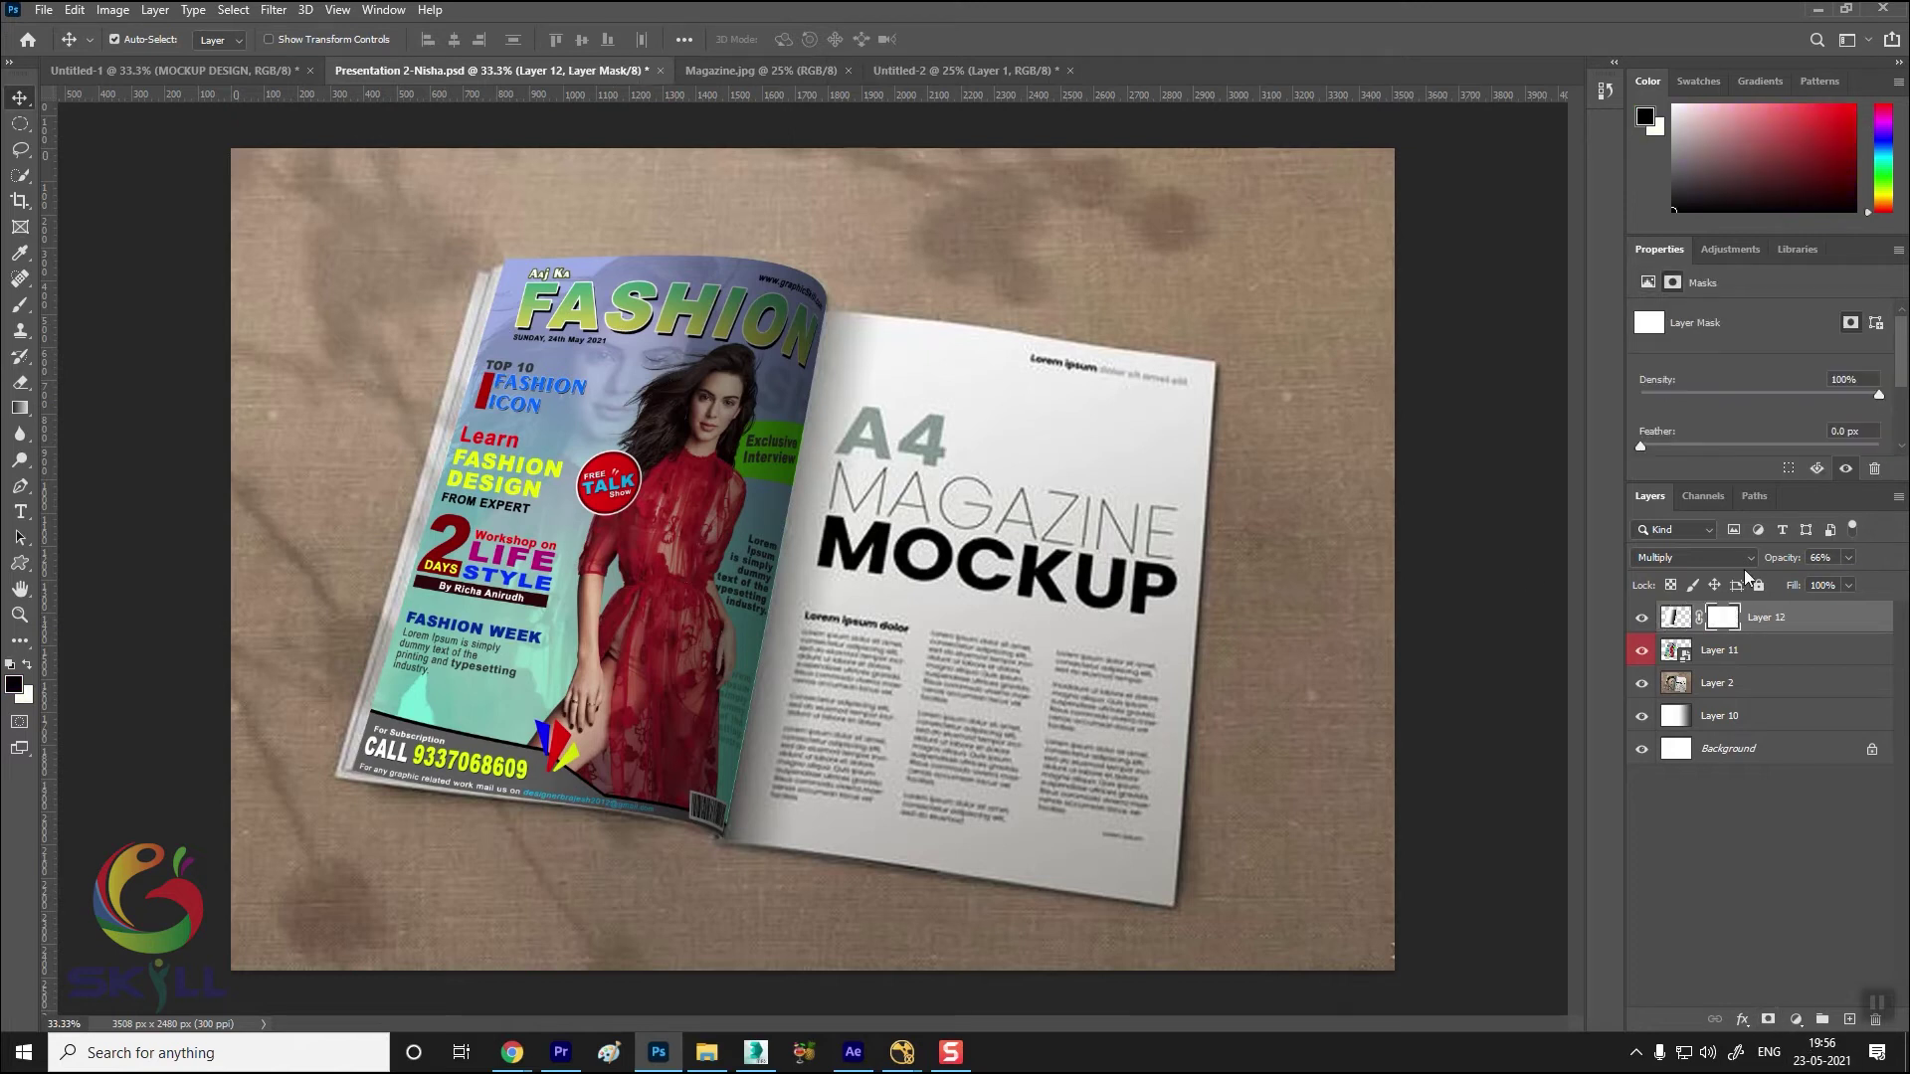
pyautogui.press('b')
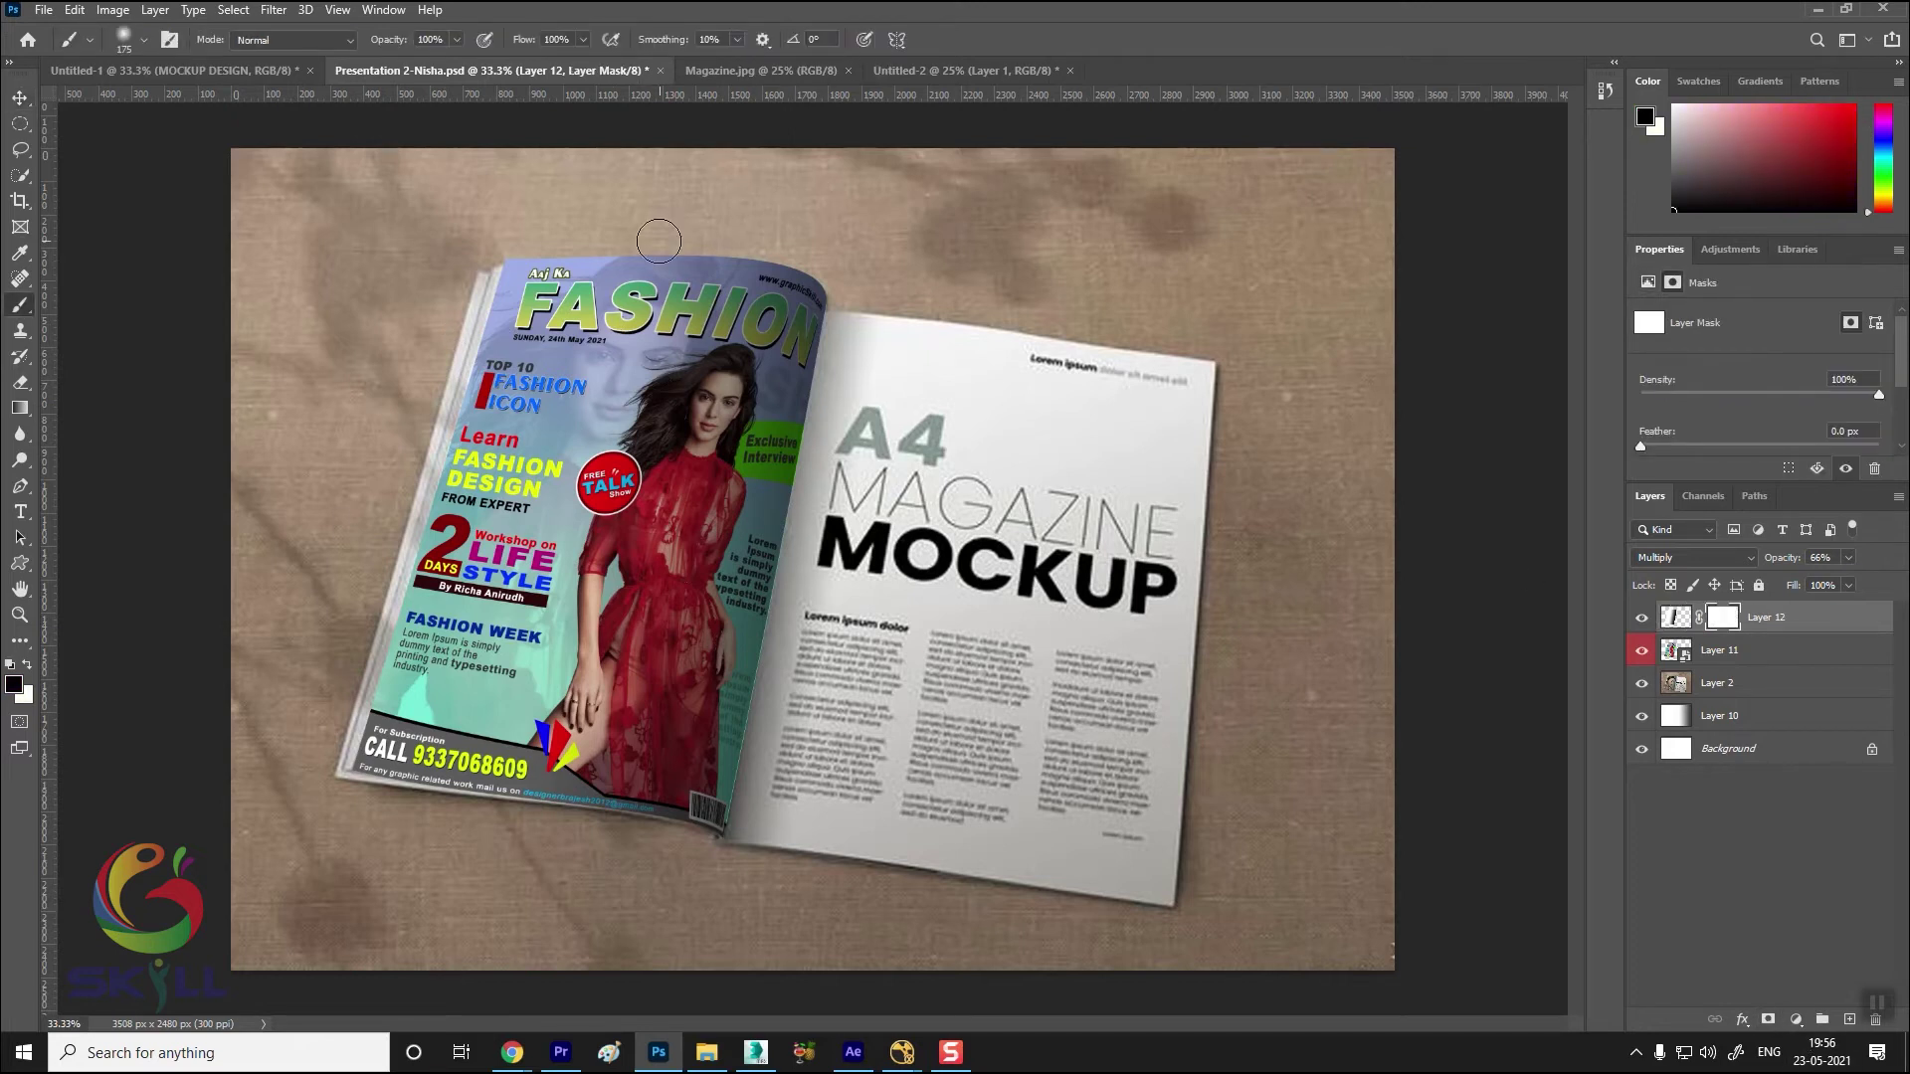
pyautogui.press(']')
pyautogui.press(']')
pyautogui.press(']')
pyautogui.moveTo(660, 149); pyautogui.dragTo(597, 766)
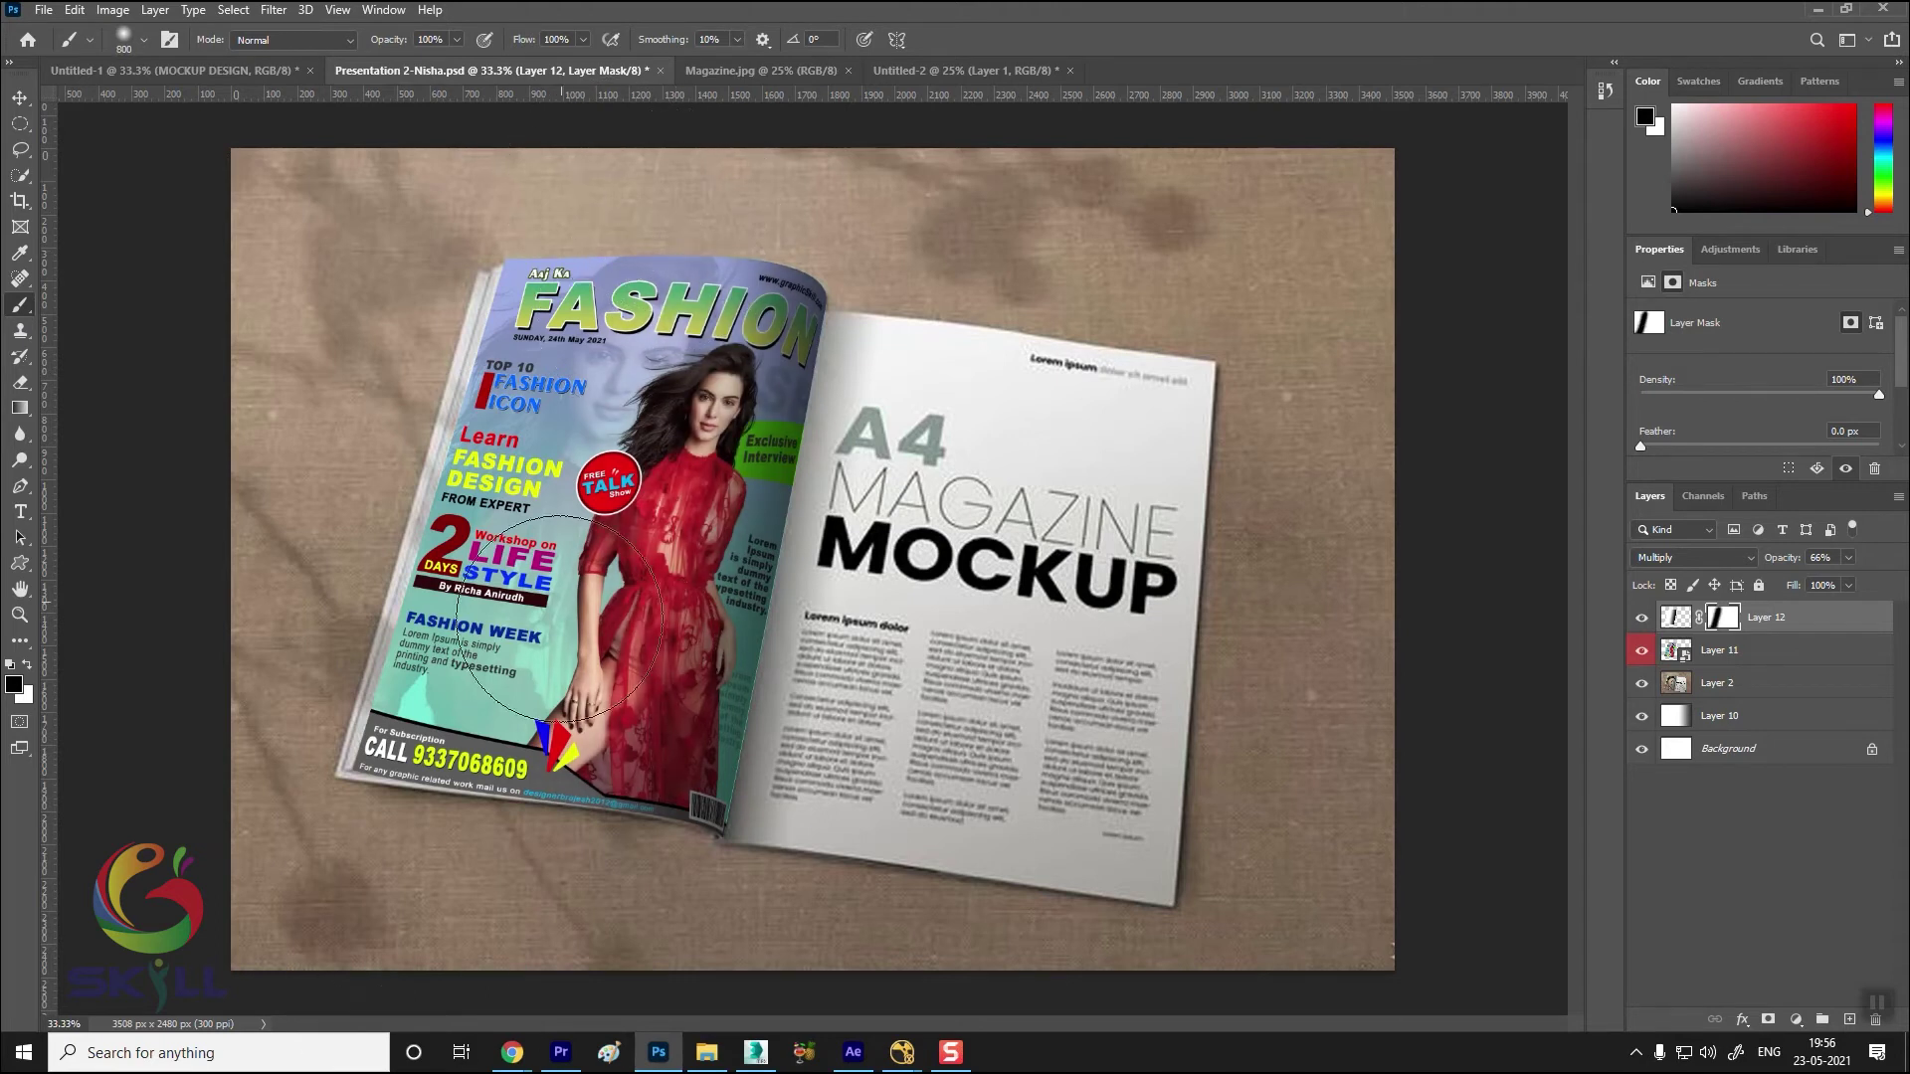
pyautogui.click(20, 98)
pyautogui.scroll(-2, 1006, 189)
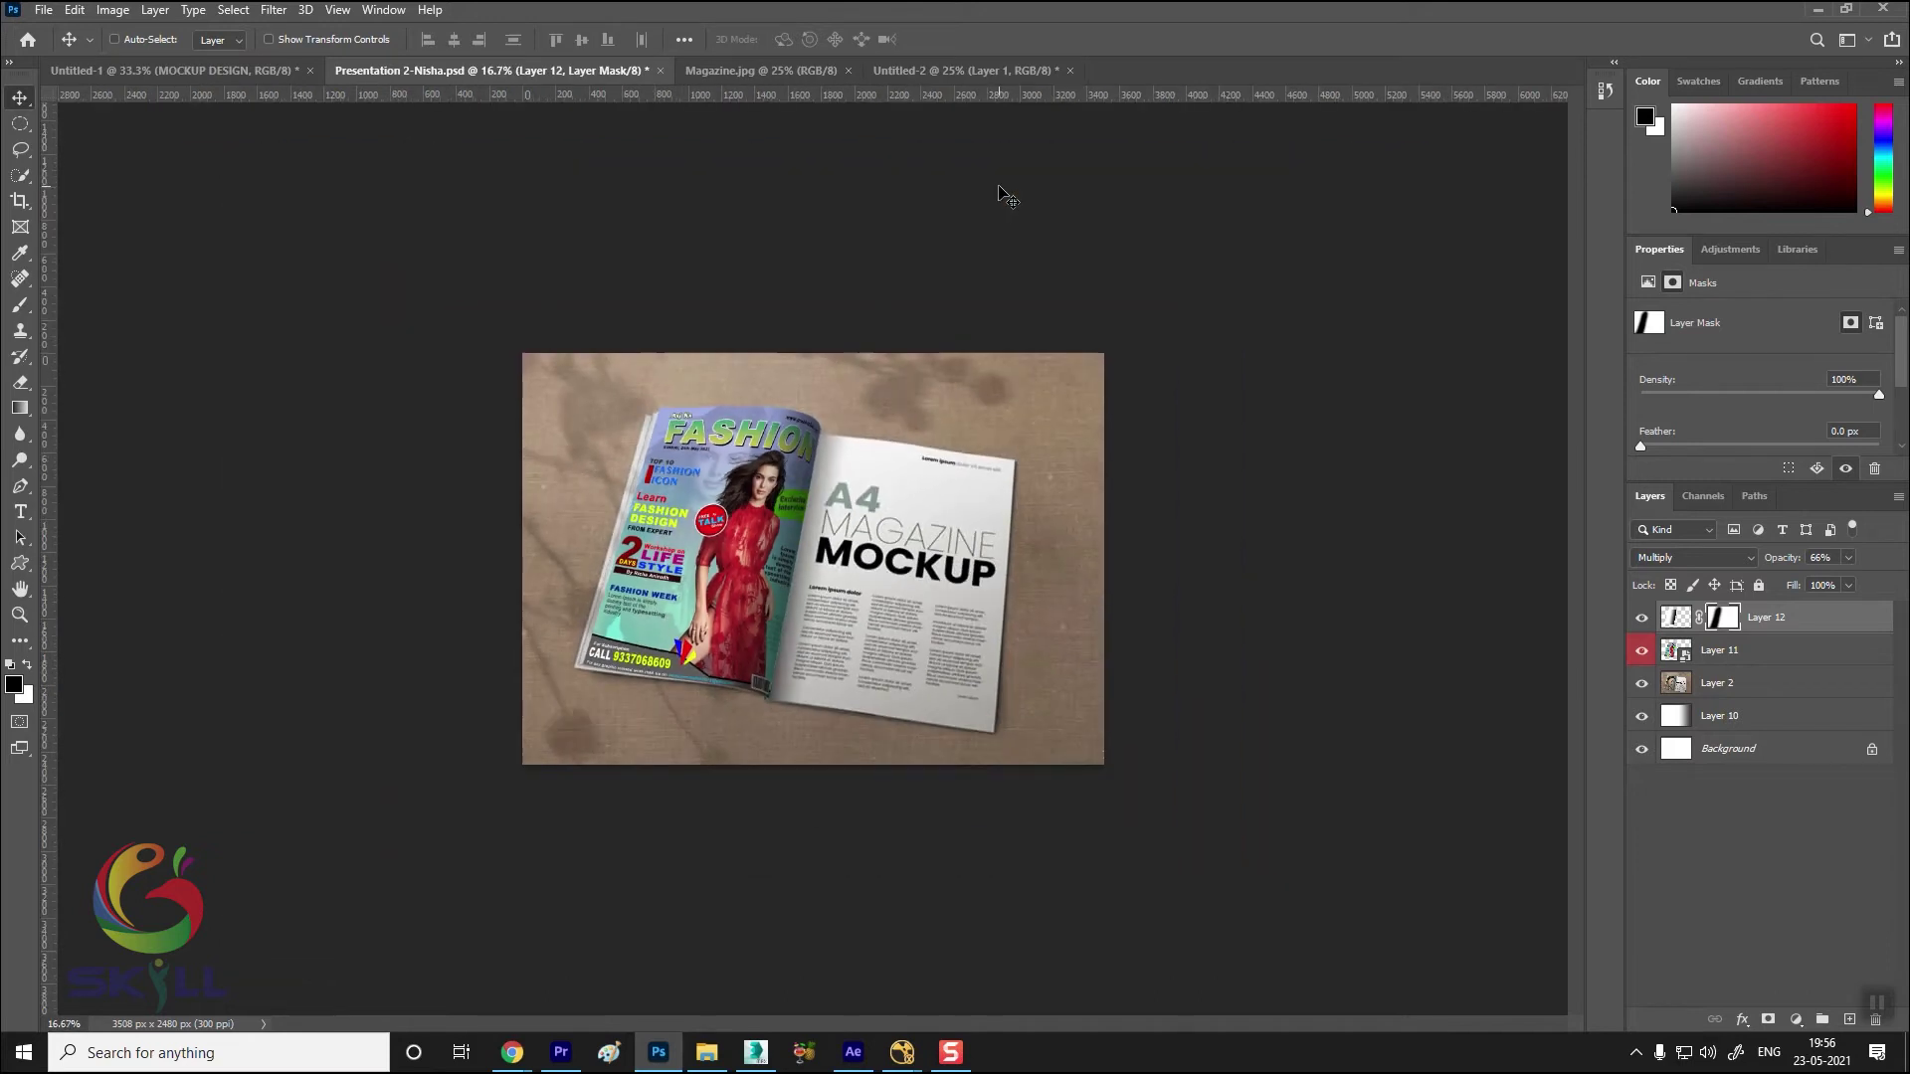
pyautogui.scroll(2, 1006, 189)
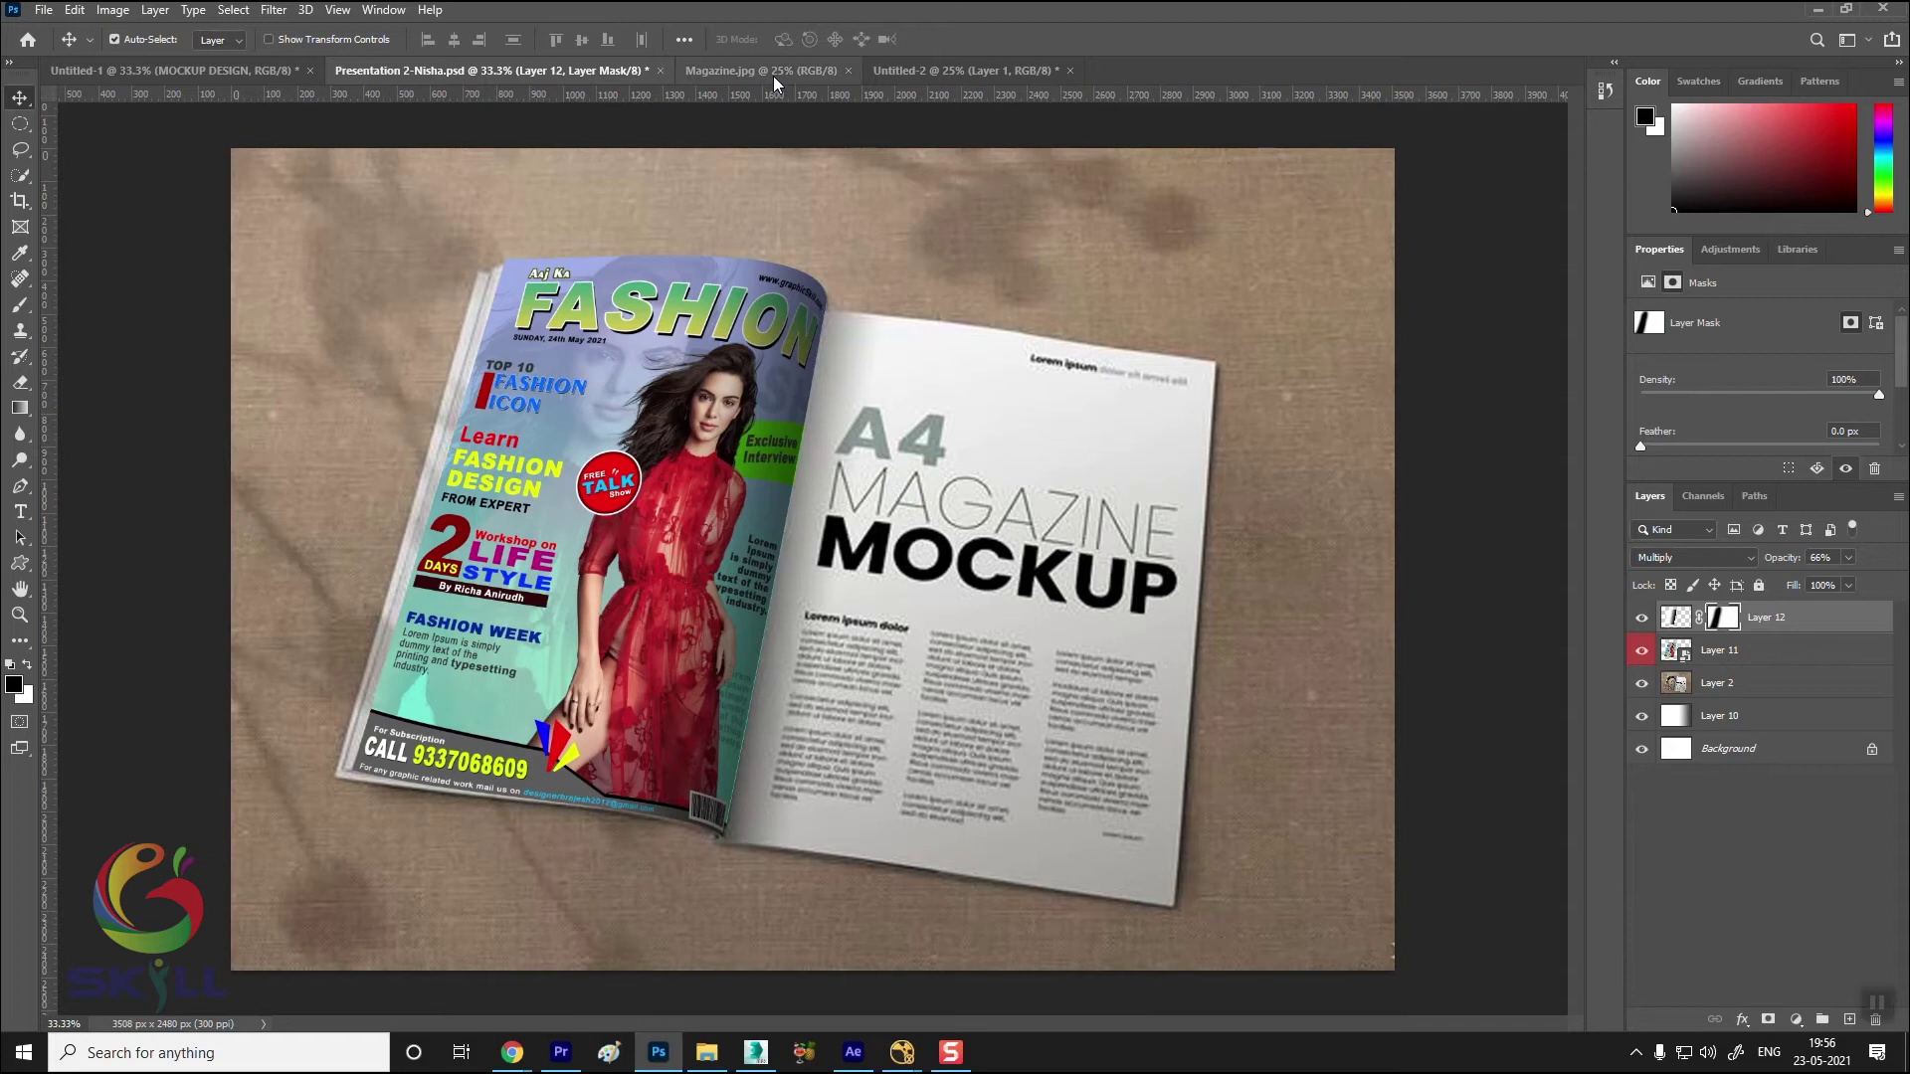
# Close Untitled-2 without saving, then close Magazine.jpg
pyautogui.click(935, 72)
pyautogui.click(1071, 72)
pyautogui.click(945, 389)
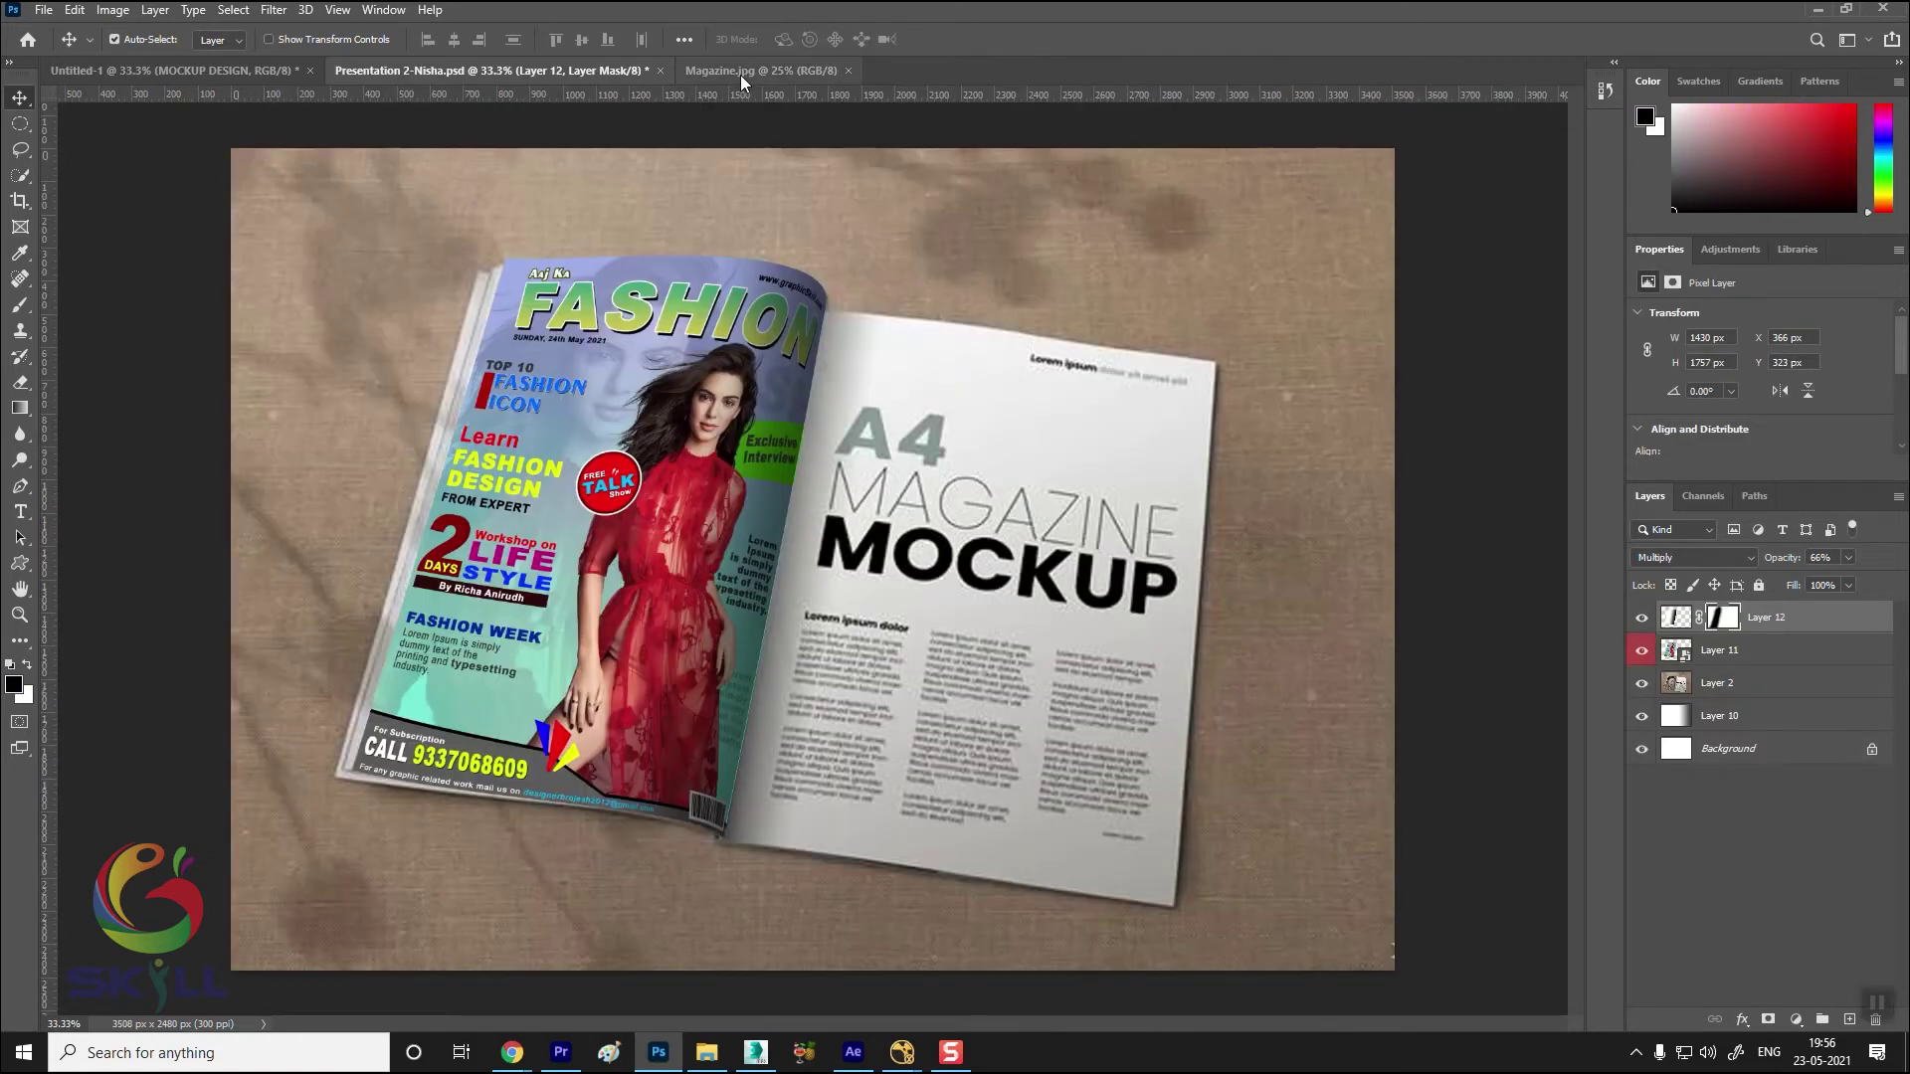
pyautogui.click(740, 72)
pyautogui.click(848, 70)
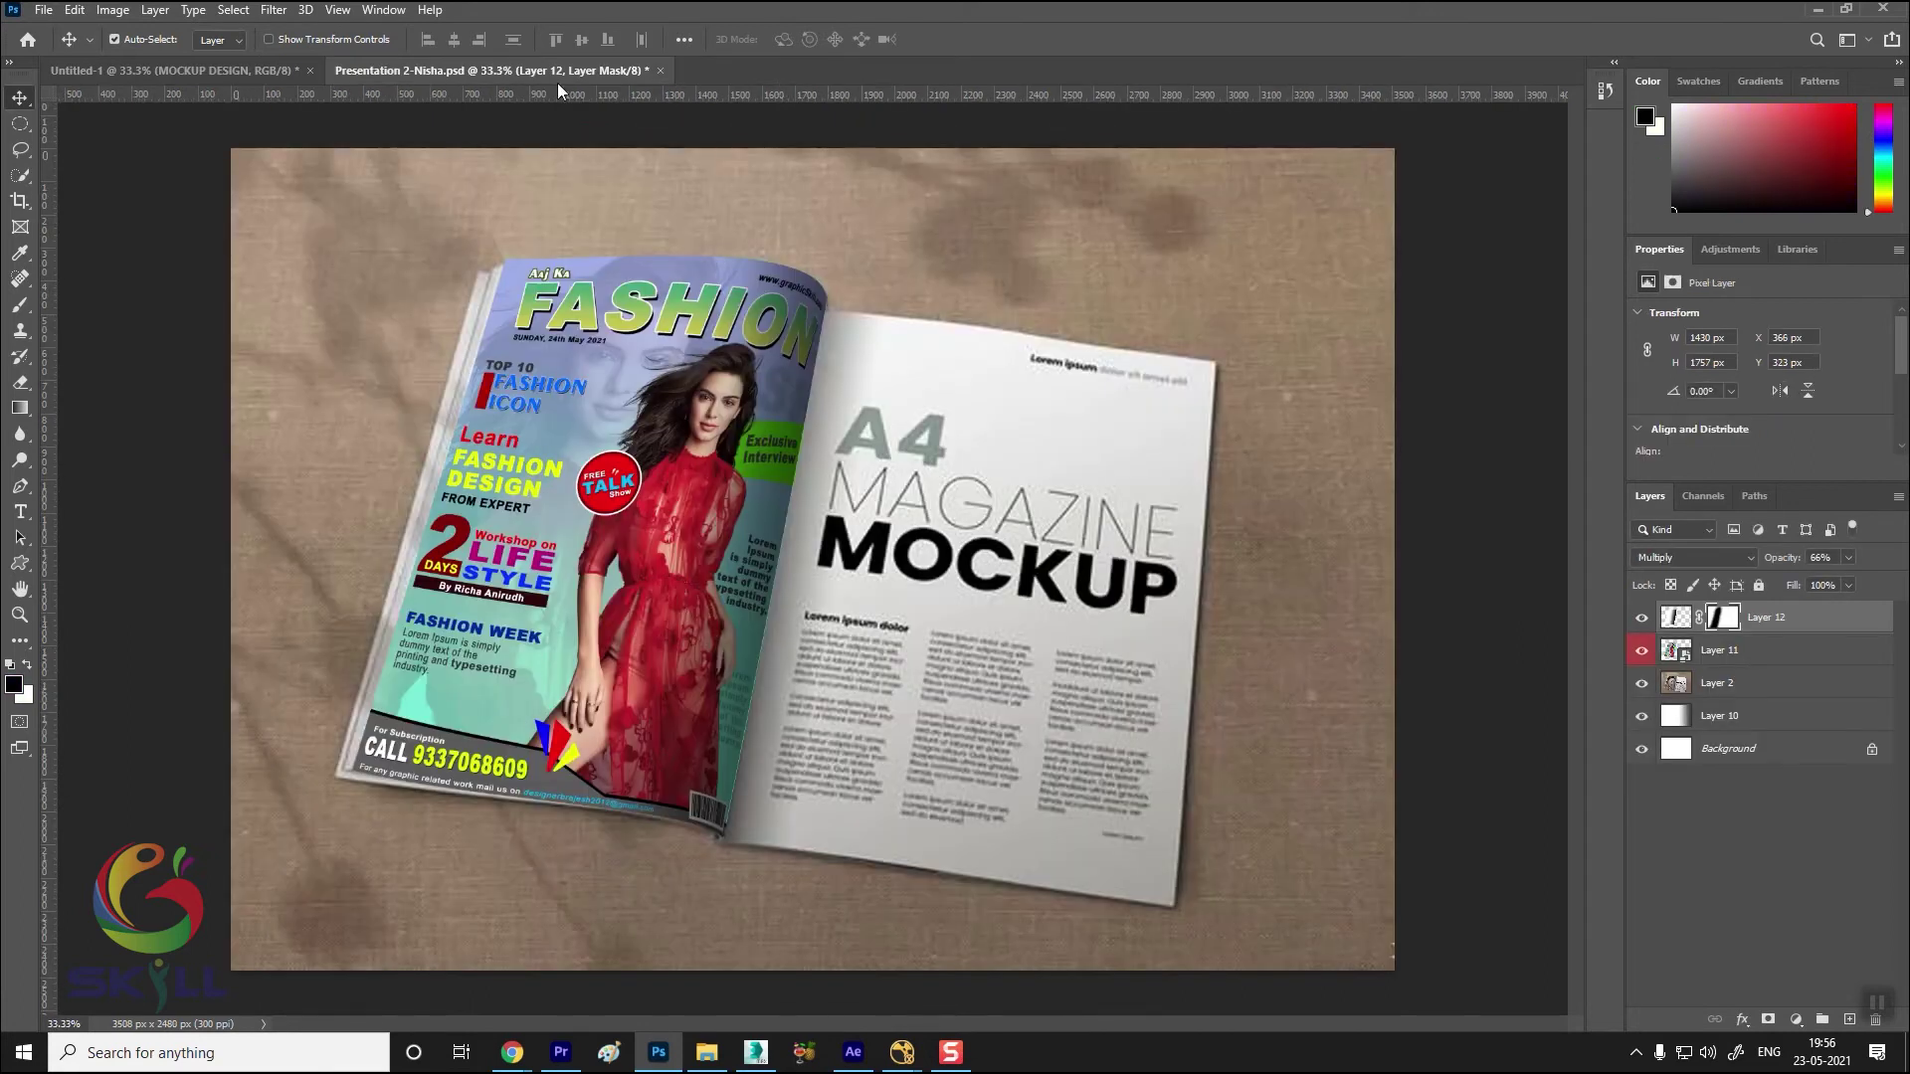
# Start File > Open and browse up to the New Volume (D:) drive for Creative Class.jpg
pyautogui.click(44, 11)
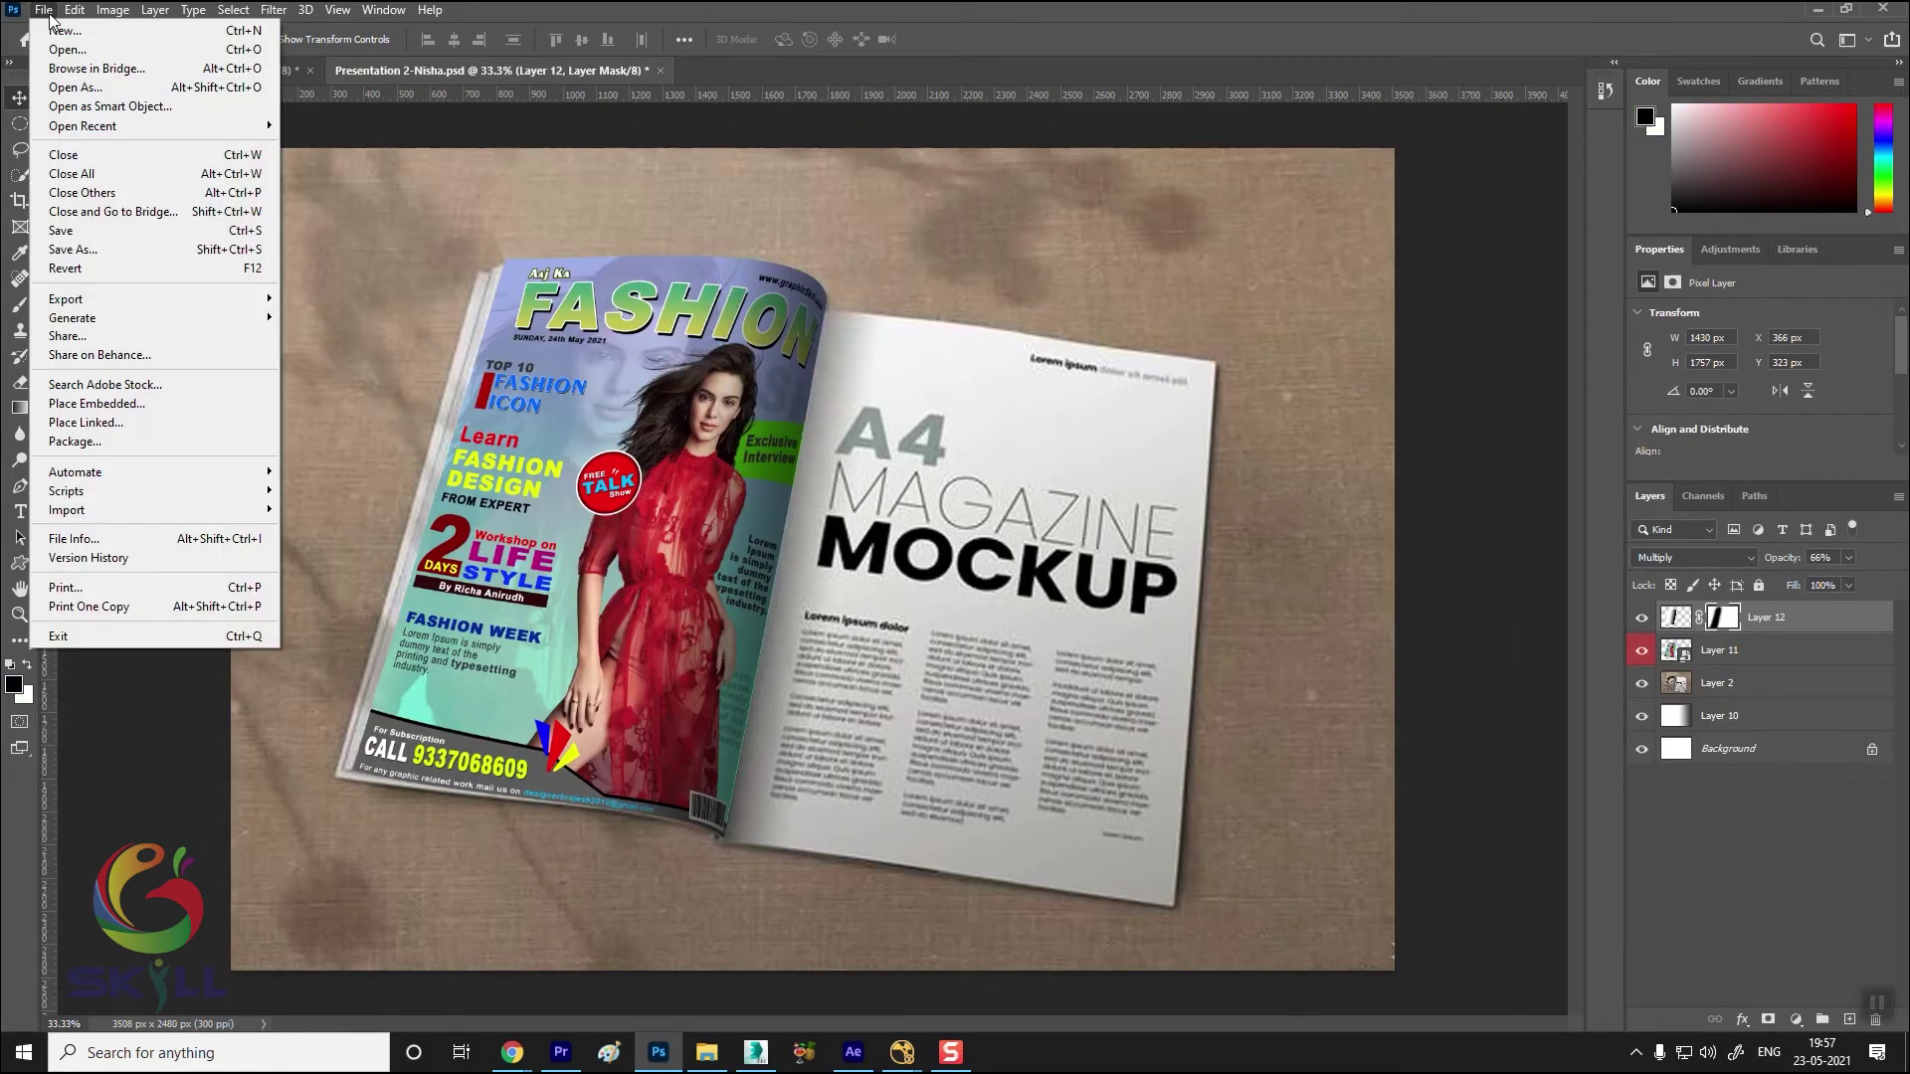
pyautogui.click(62, 51)
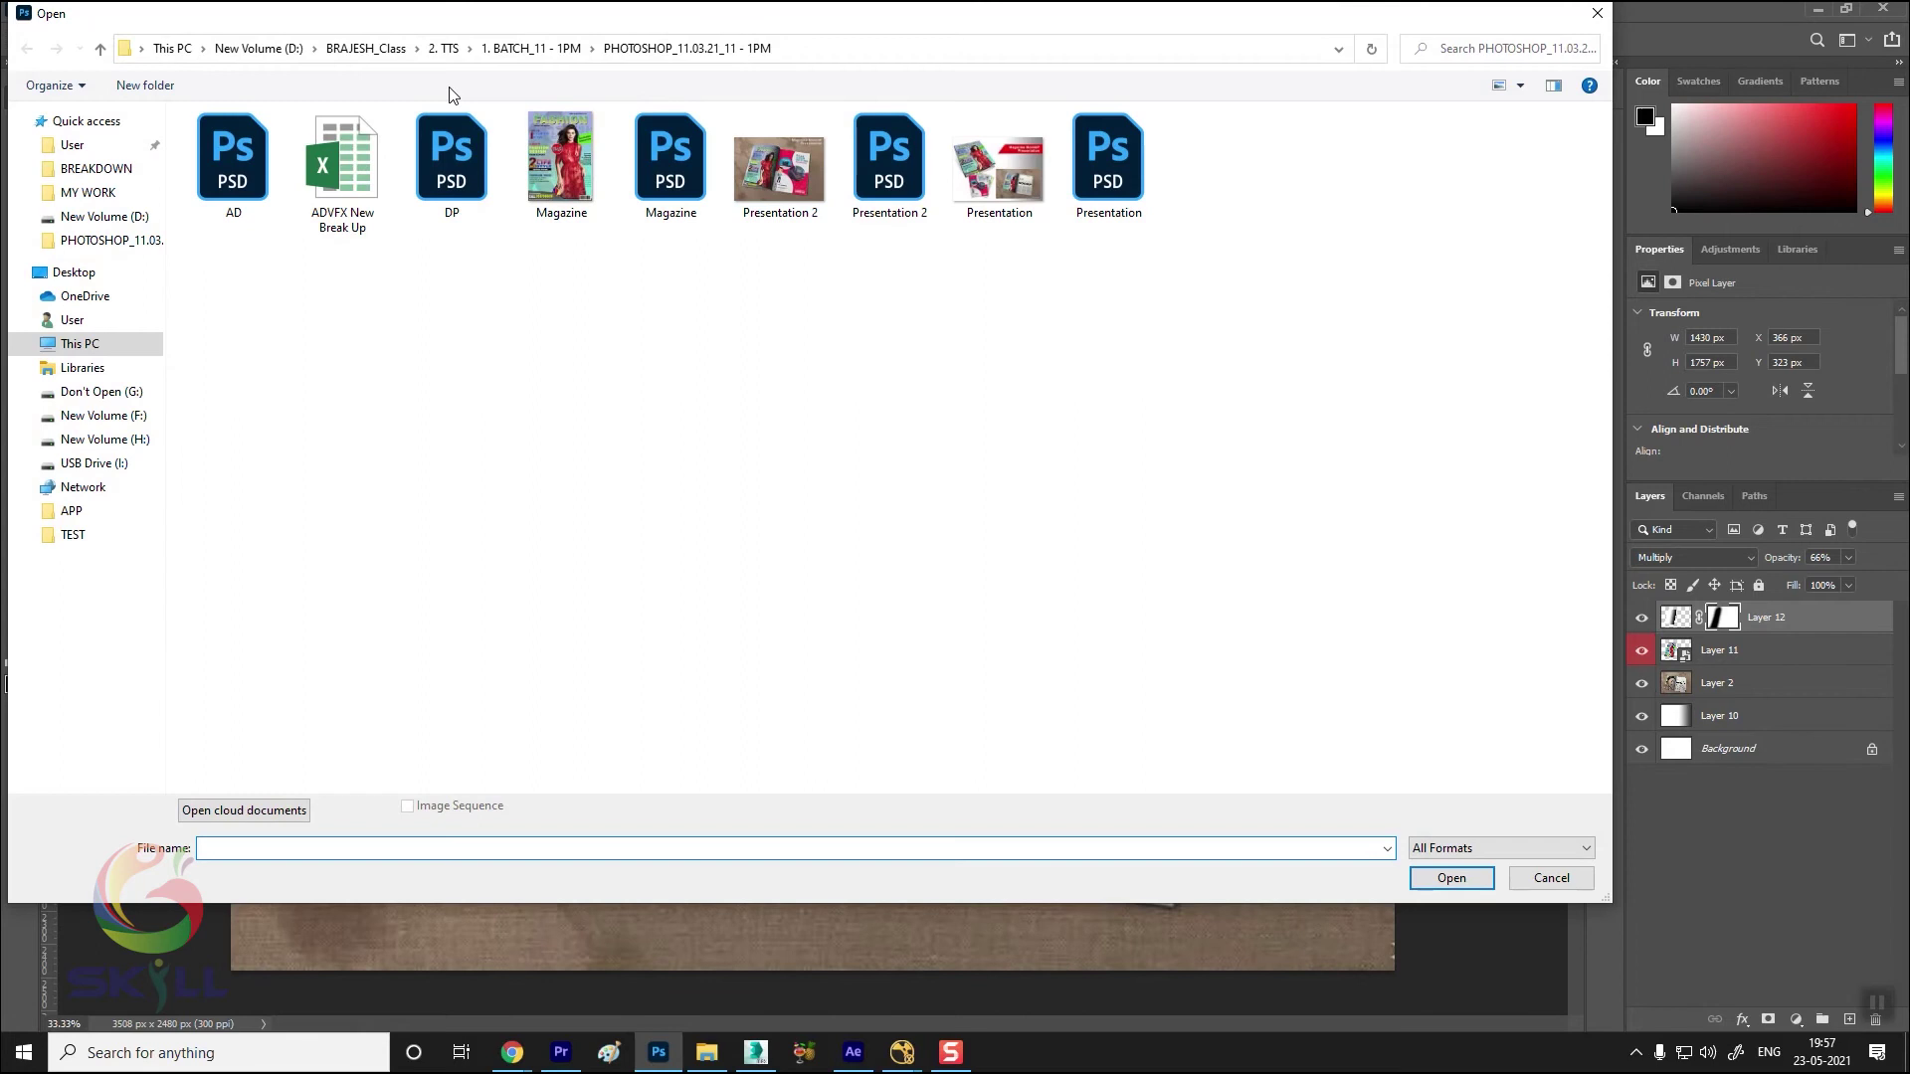
pyautogui.click(370, 49)
pyautogui.click(259, 50)
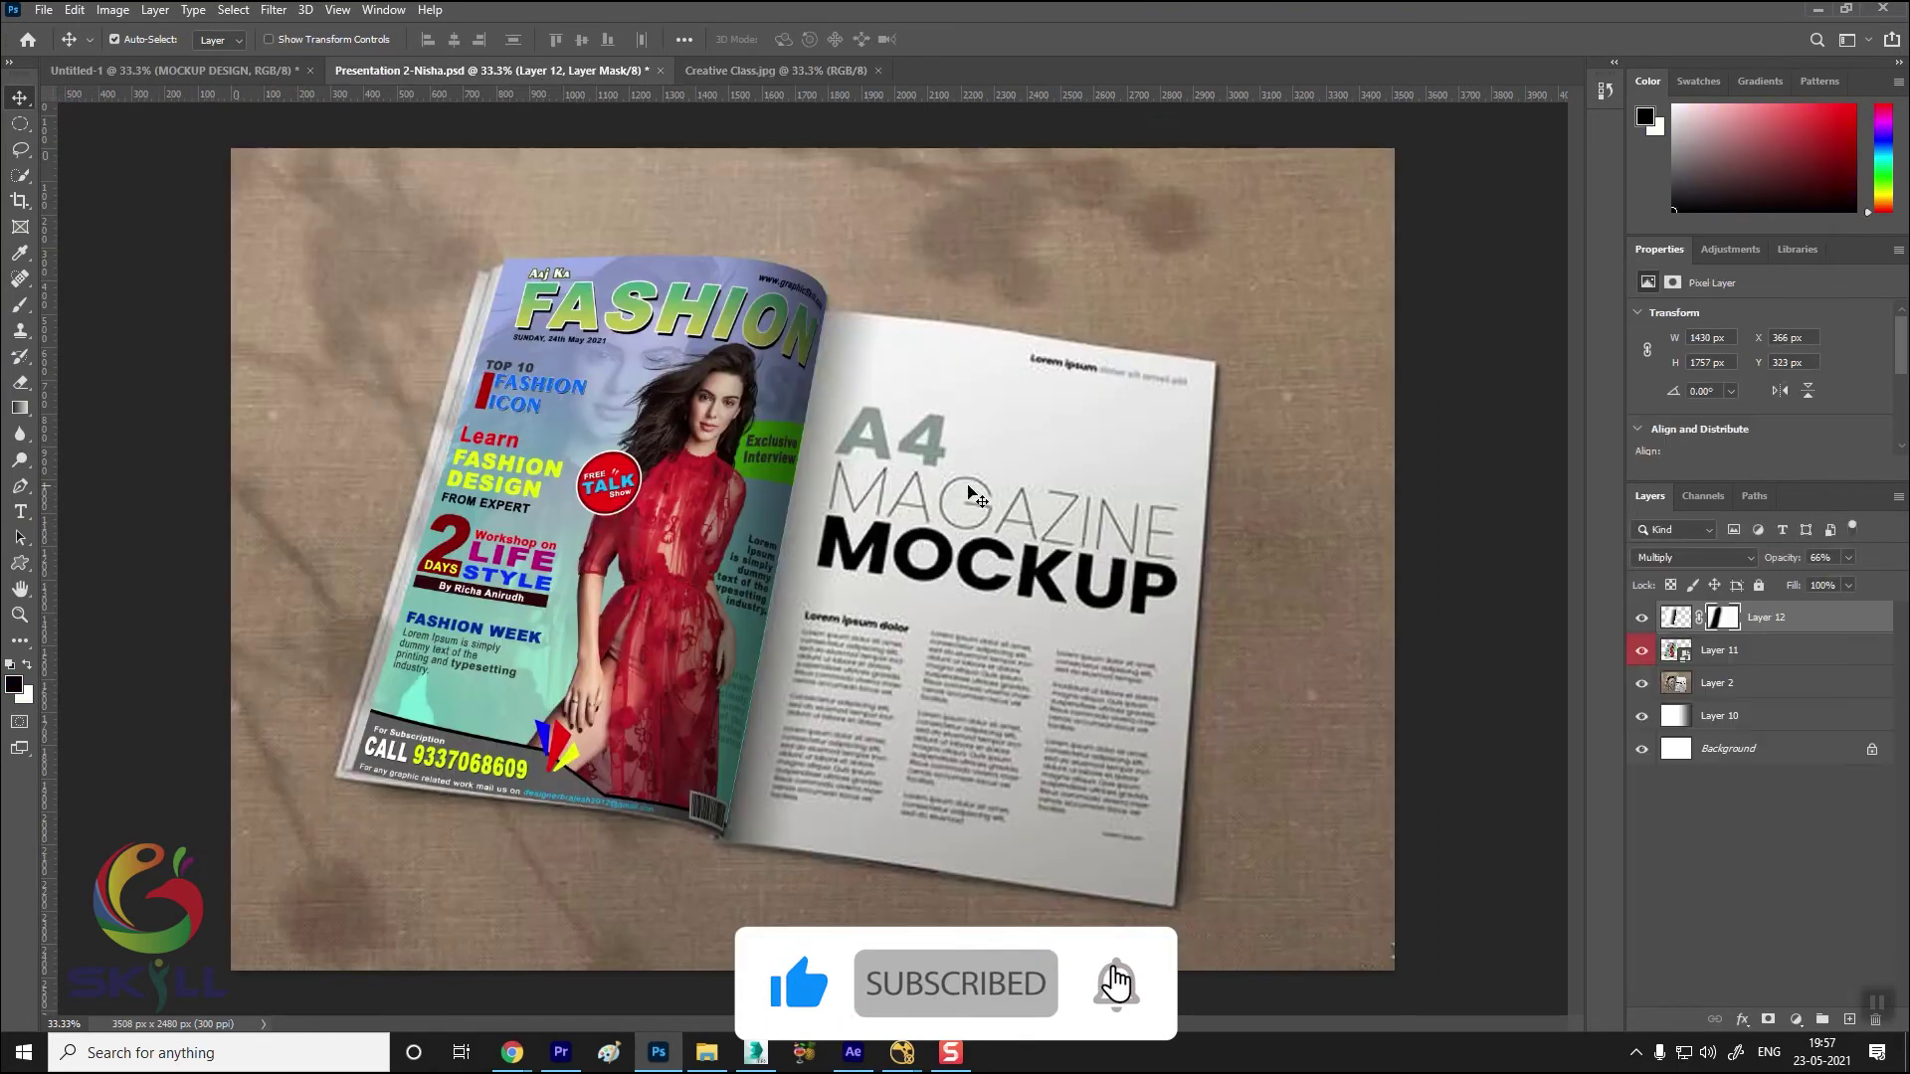
# Drag Creative Class.jpg into Layer 11's smart object, scale it to fill the page, and save
pyautogui.doubleClick(1681, 654)
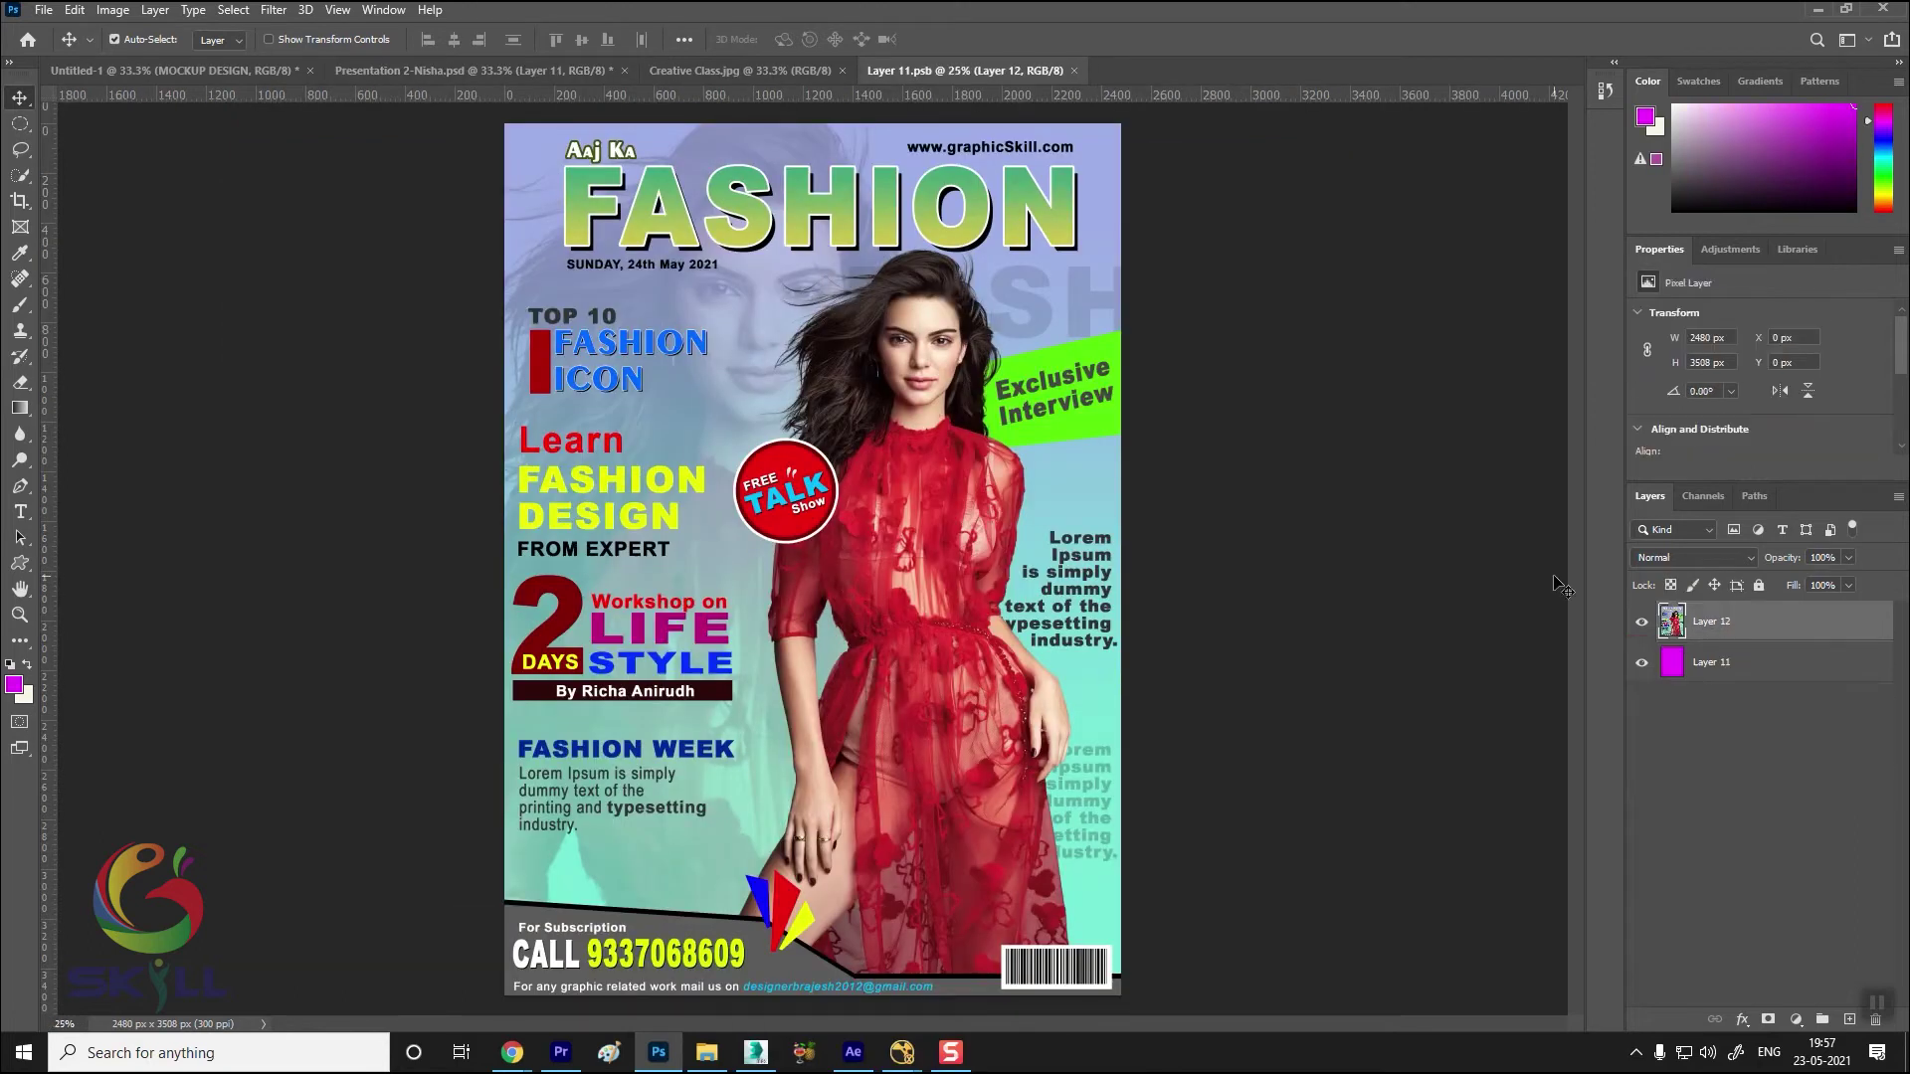
pyautogui.click(740, 69)
pyautogui.moveTo(962, 71); pyautogui.dragTo(720, 449)
pyautogui.hotkey('ctrl', 't')
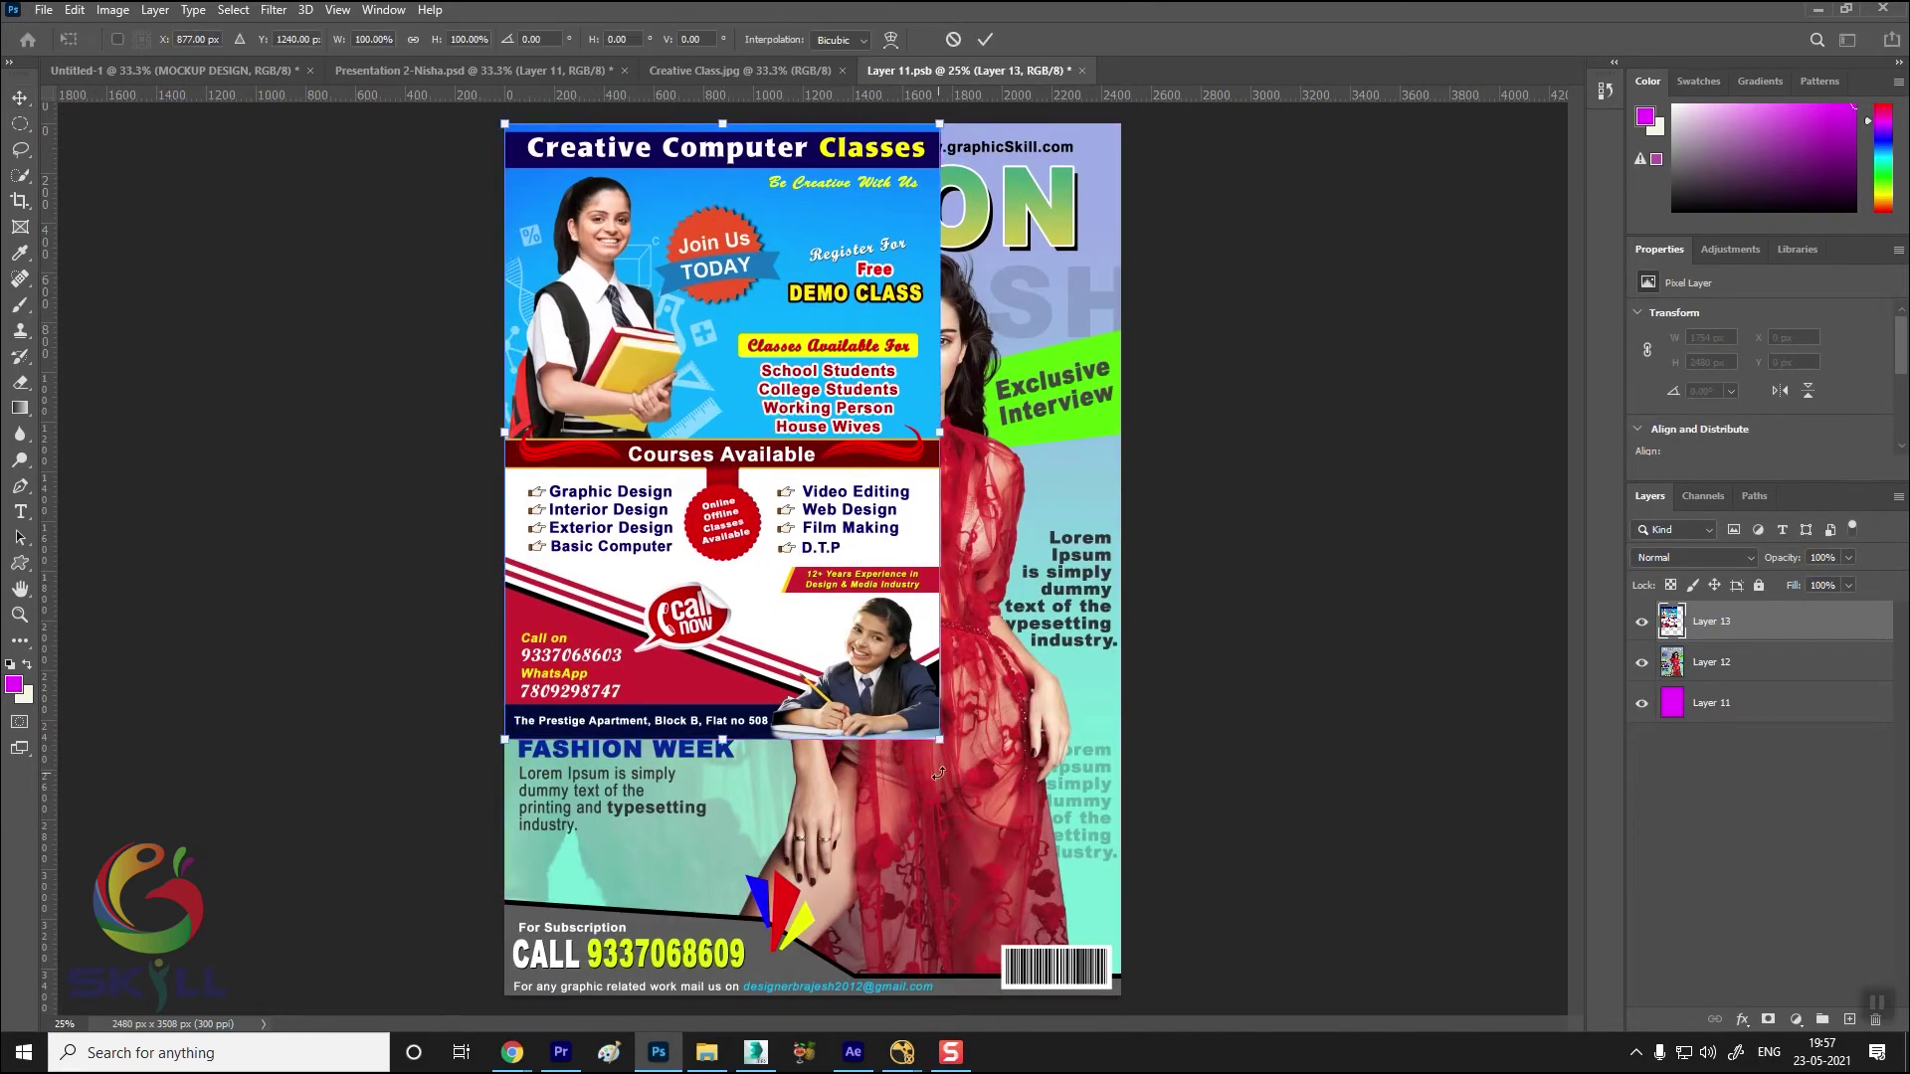
pyautogui.moveTo(940, 739); pyautogui.dragTo(1121, 994)
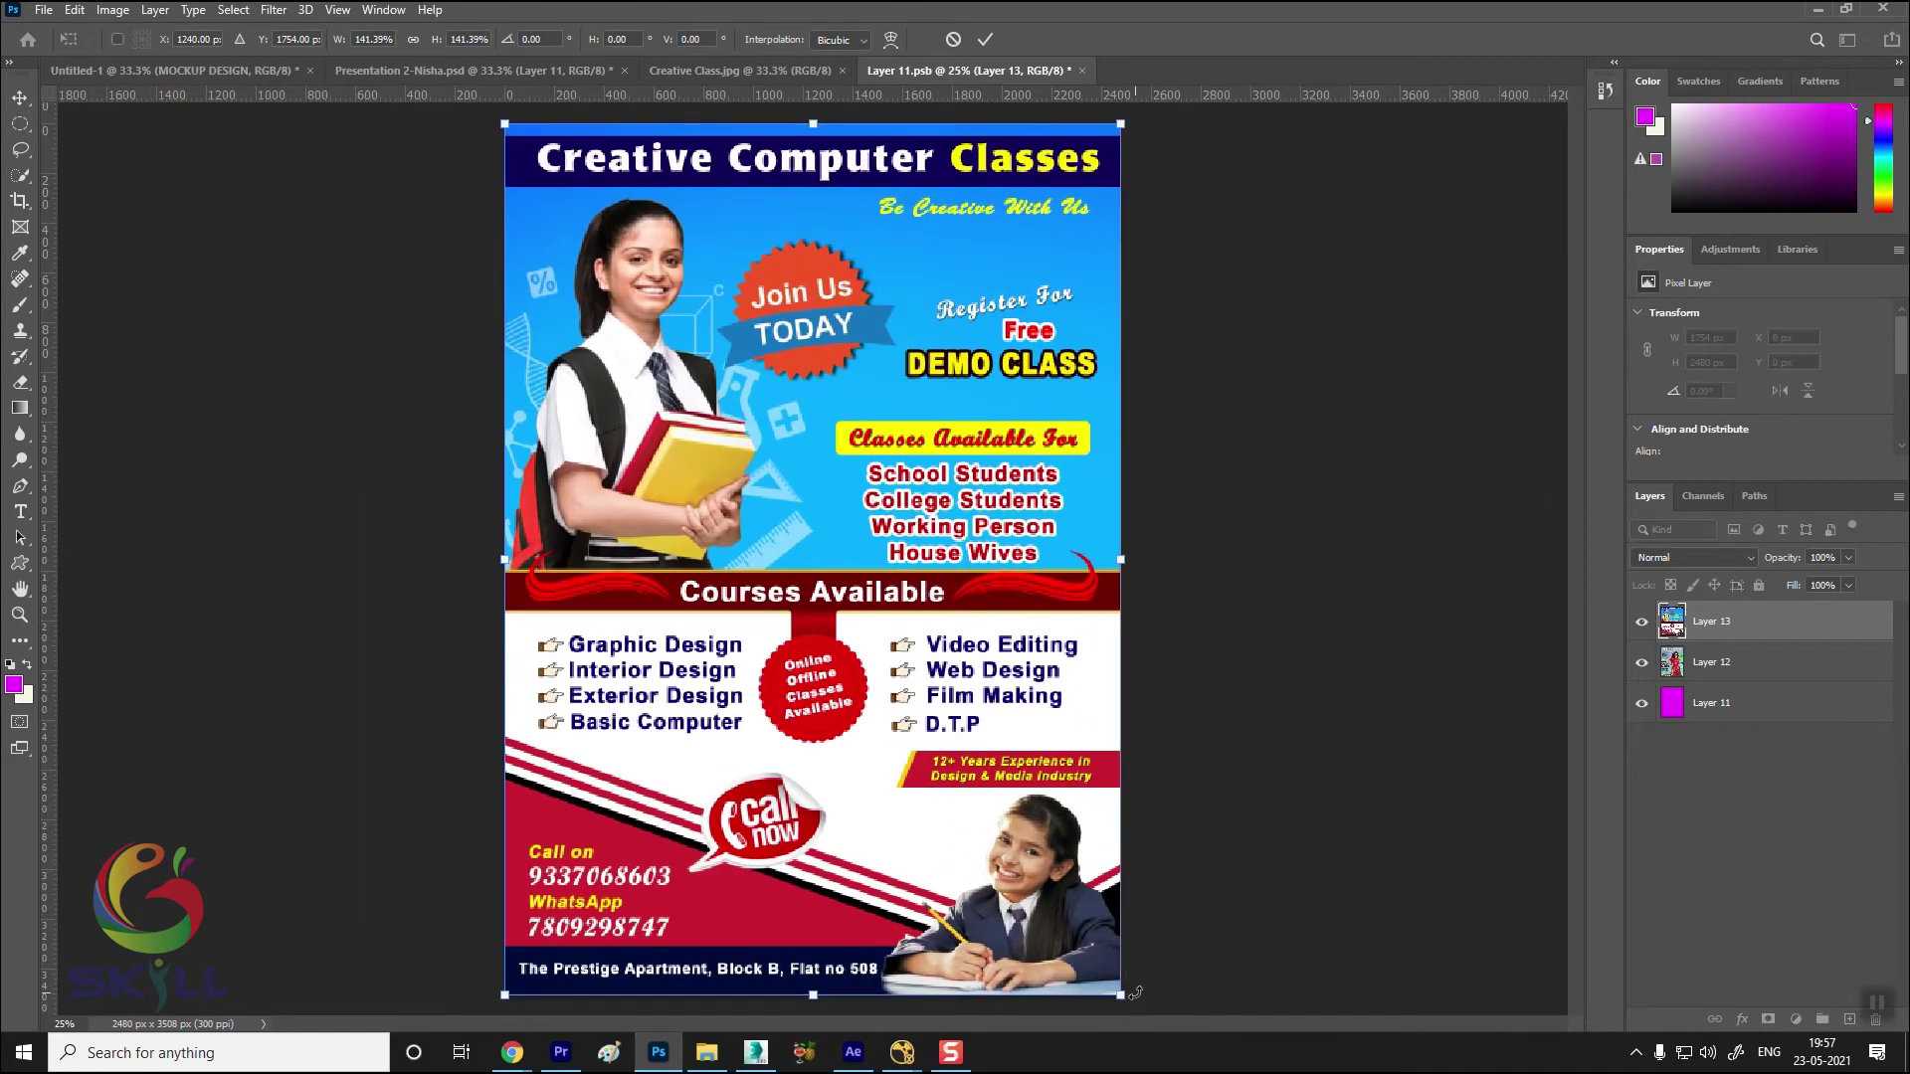
pyautogui.press('Return')
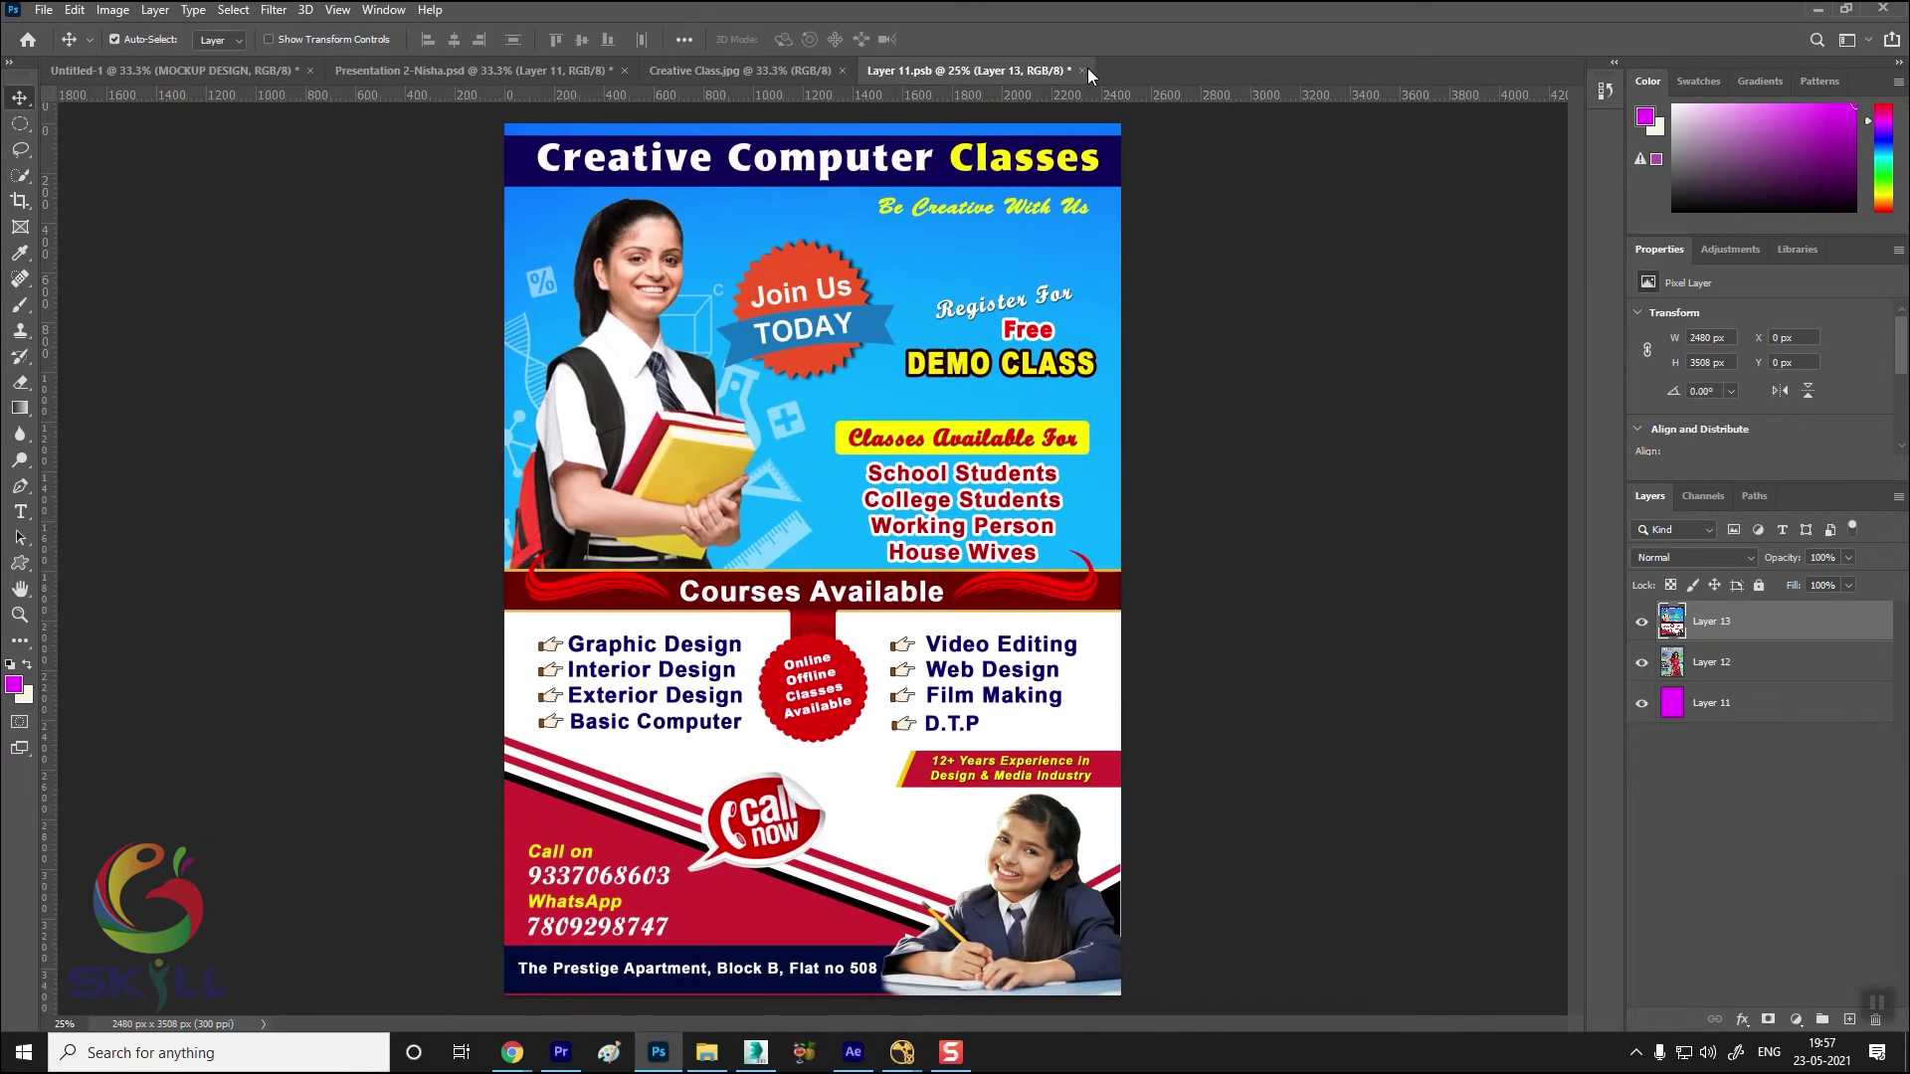
pyautogui.click(1084, 69)
pyautogui.click(866, 390)
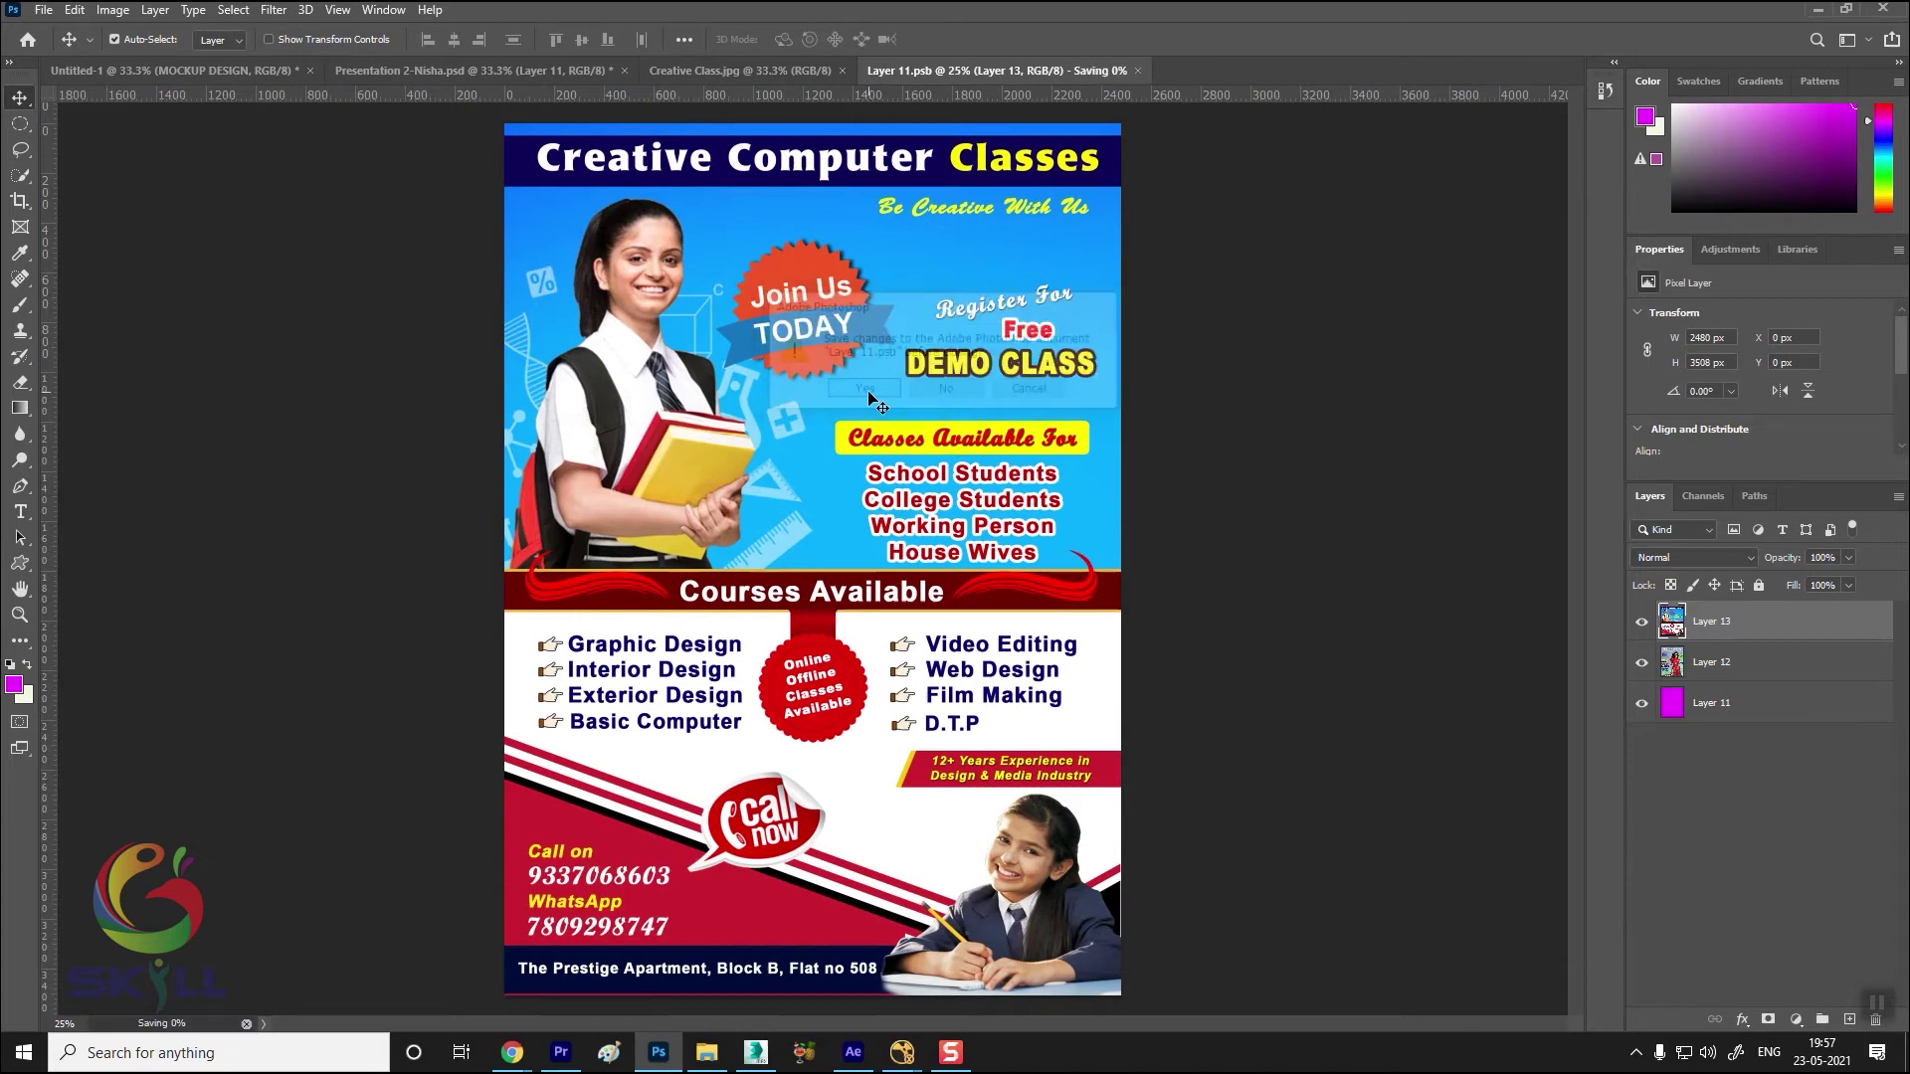
pyautogui.click(469, 73)
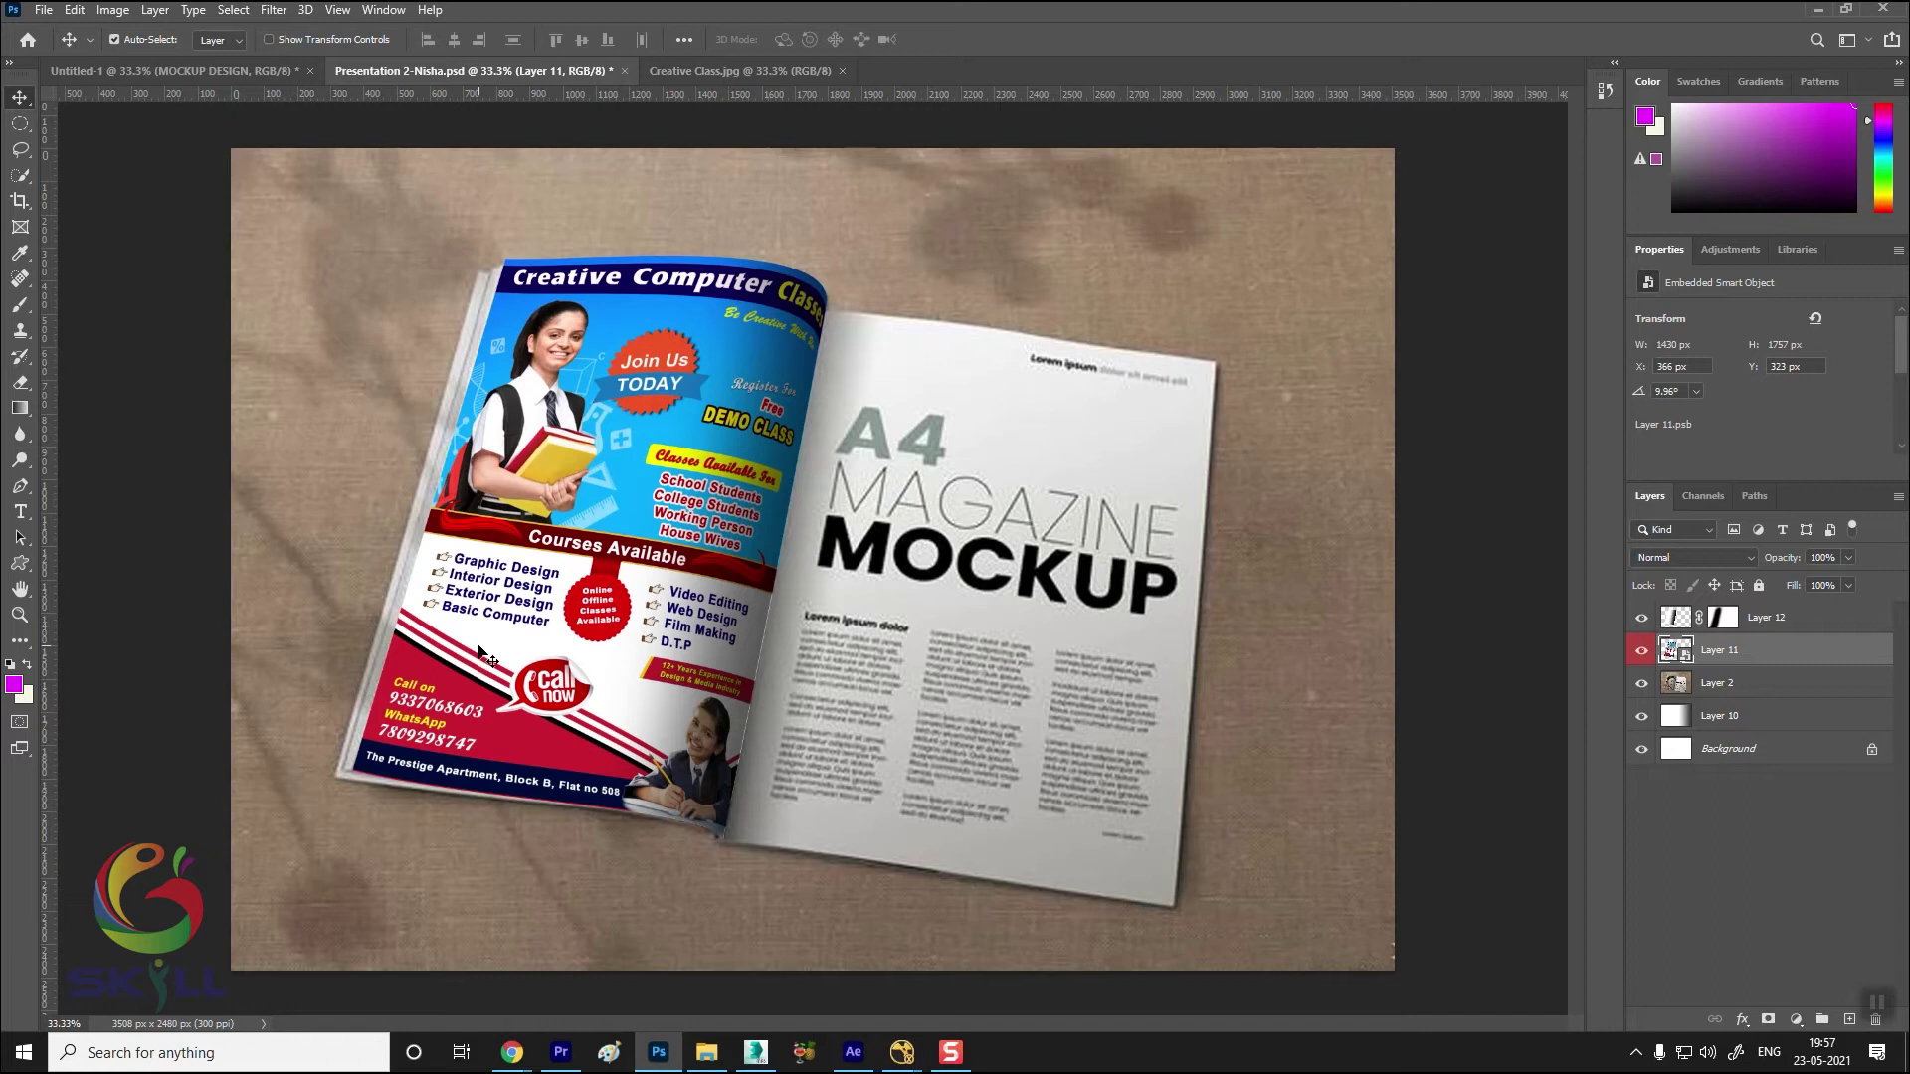
# In Untitled-1, nudge the MOCKUP DESIGN text upward, then delete its layer
pyautogui.click(193, 74)
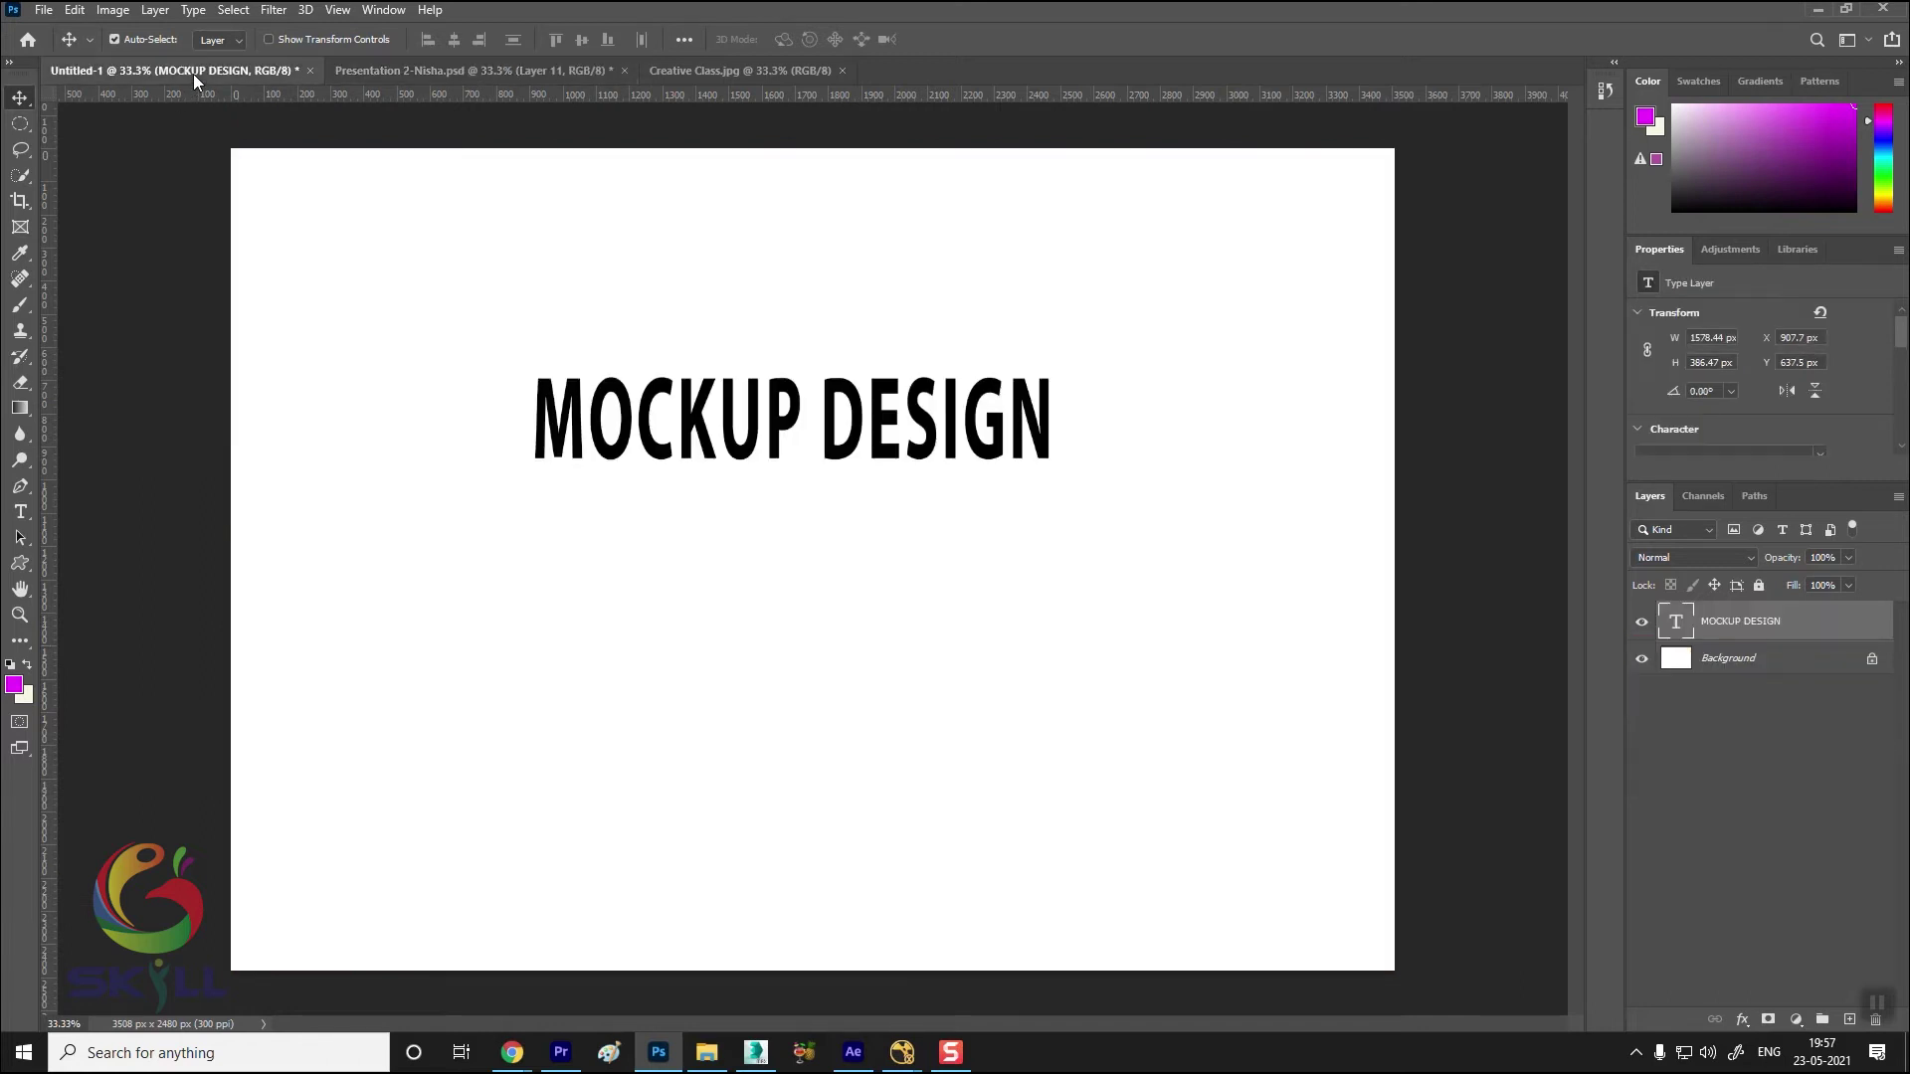
pyautogui.moveTo(999, 437); pyautogui.dragTo(1009, 375)
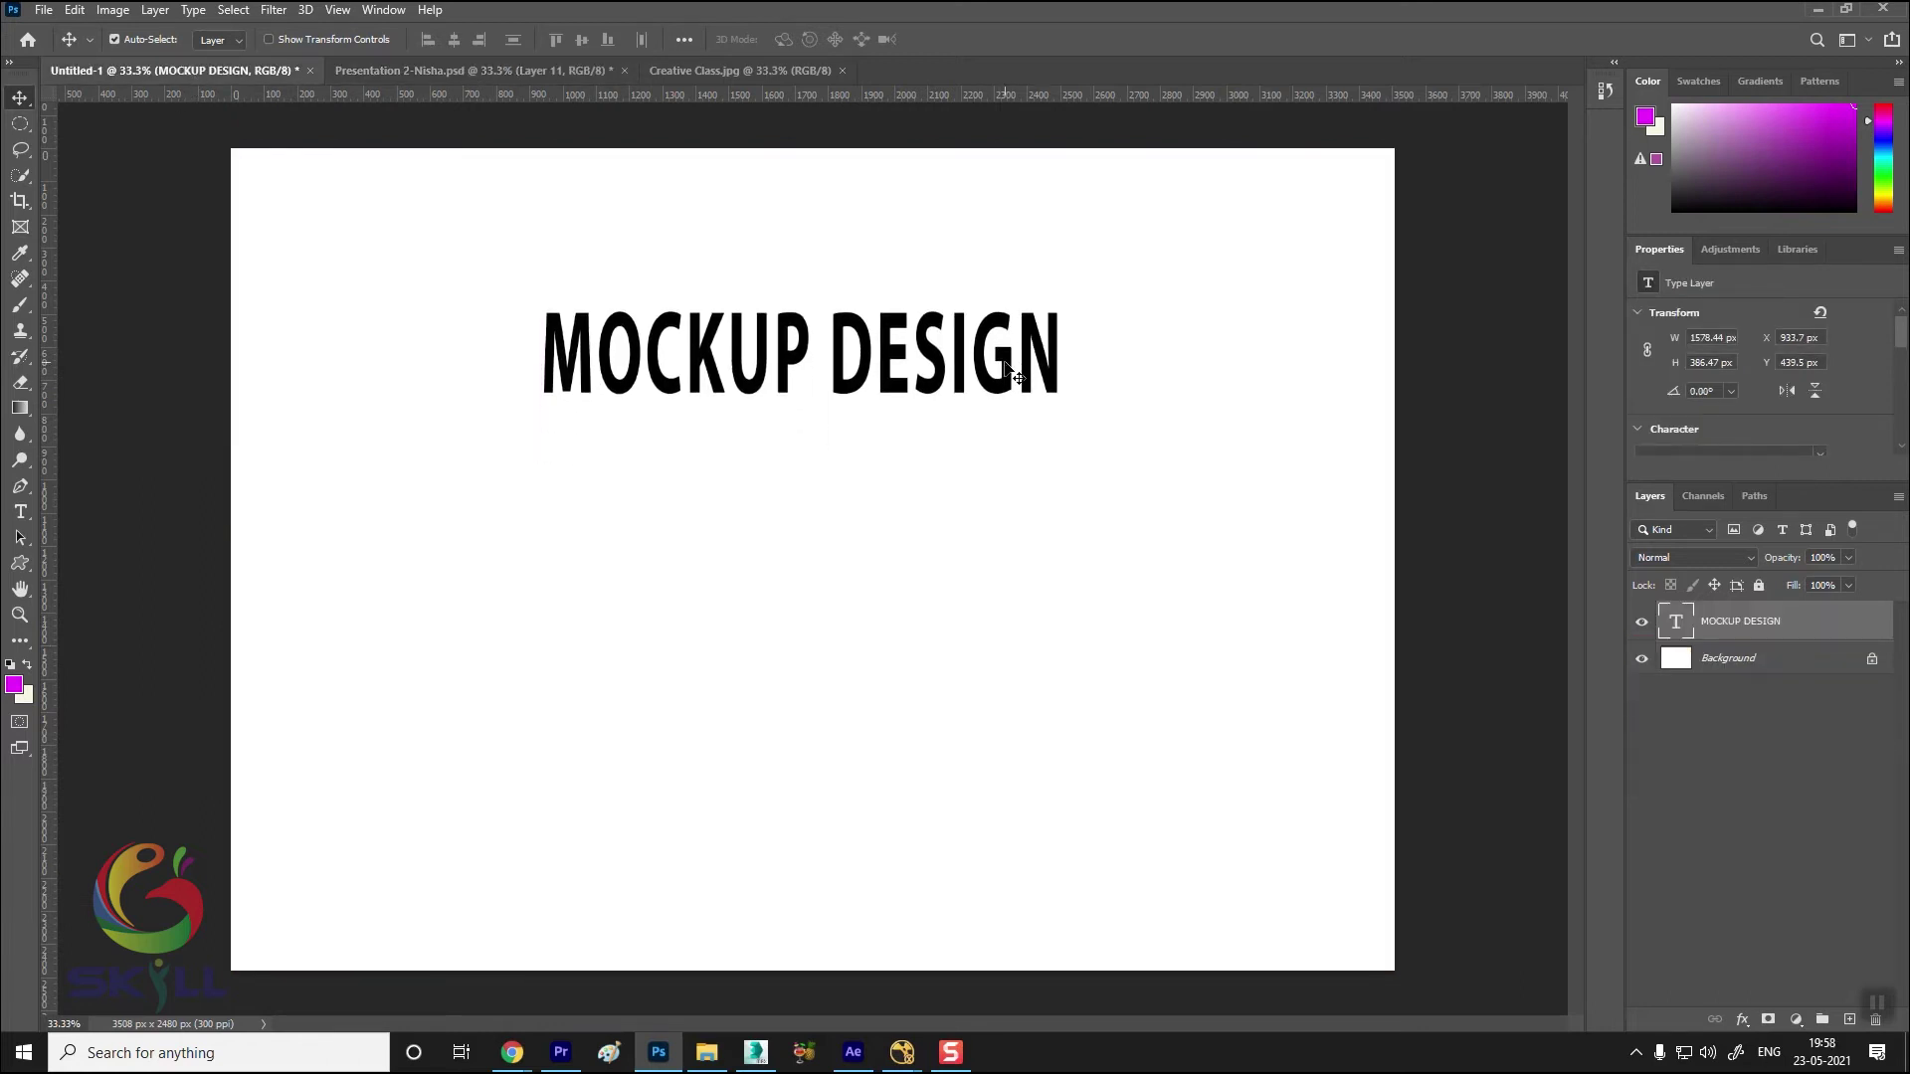
pyautogui.press('Delete')
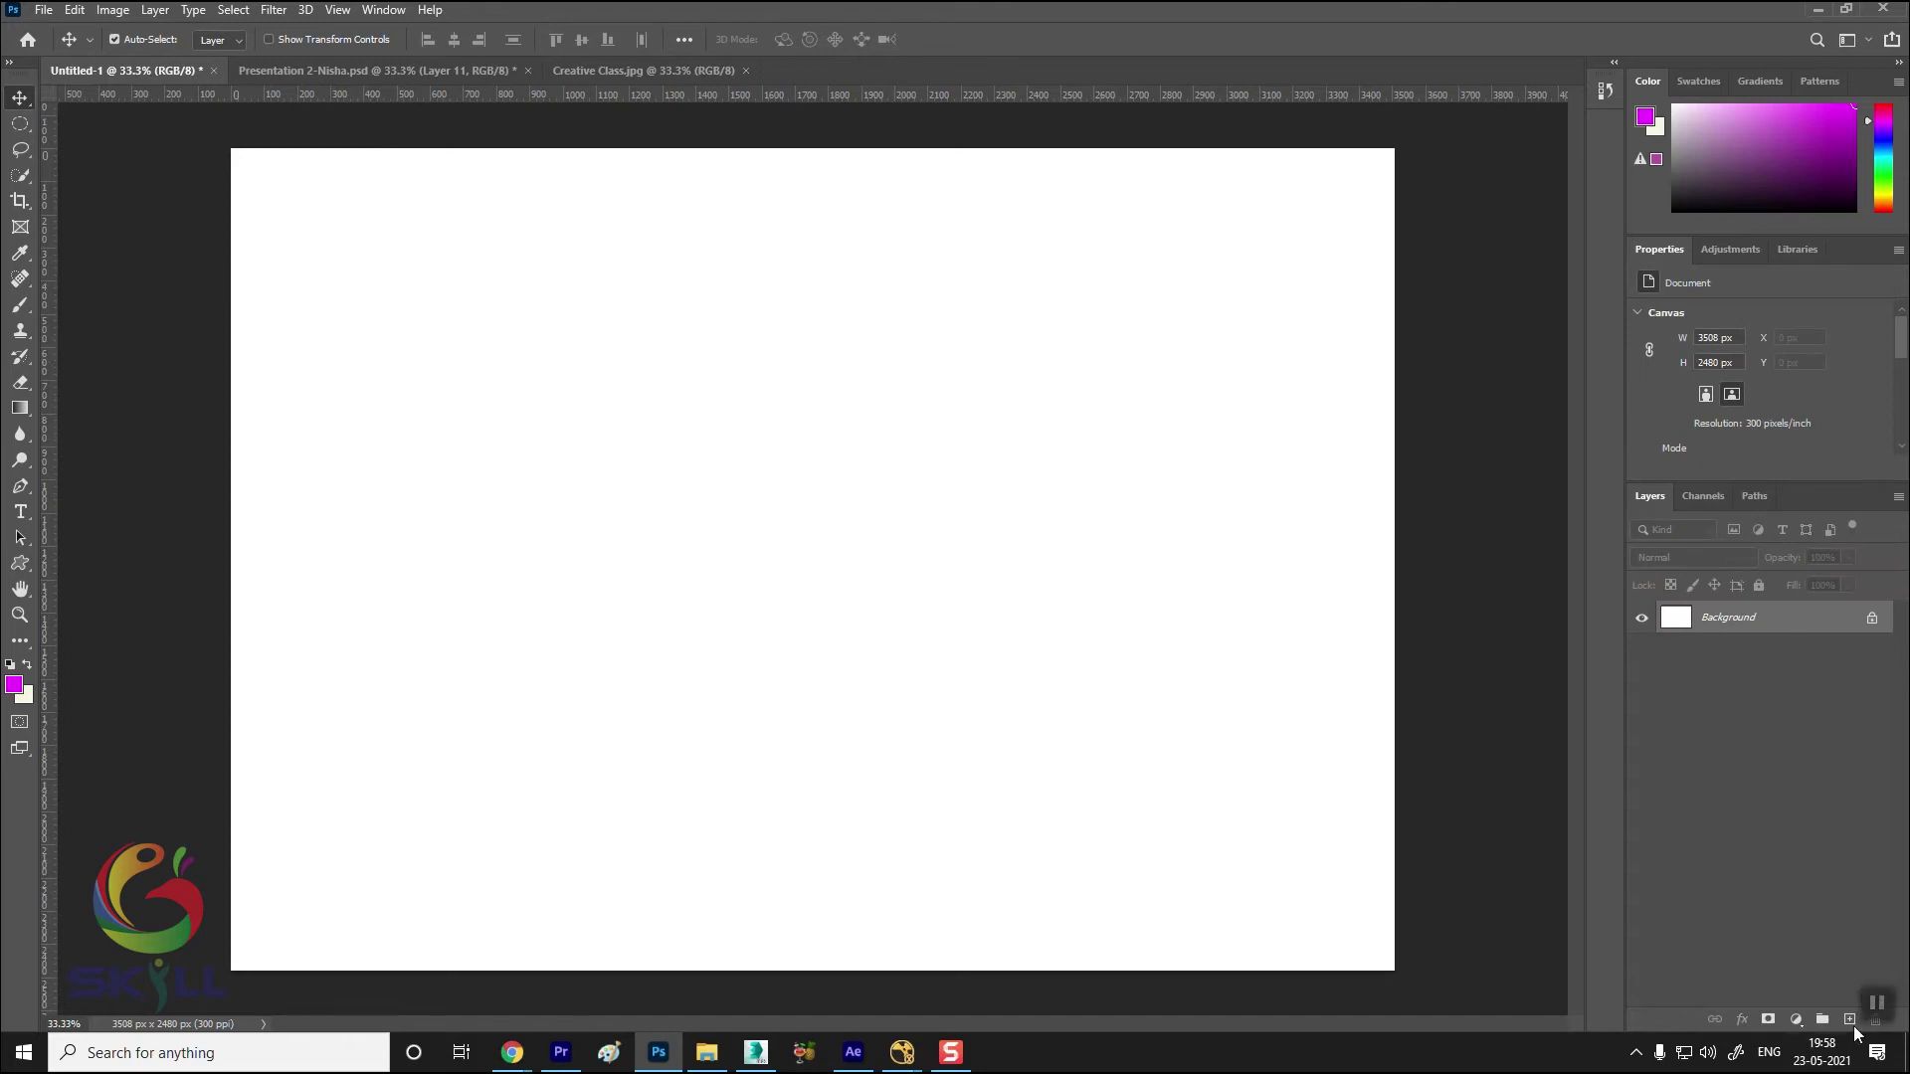
# Add a new layer on Untitled-1 filled with a vertical white-to-black gradient
pyautogui.click(1849, 1019)
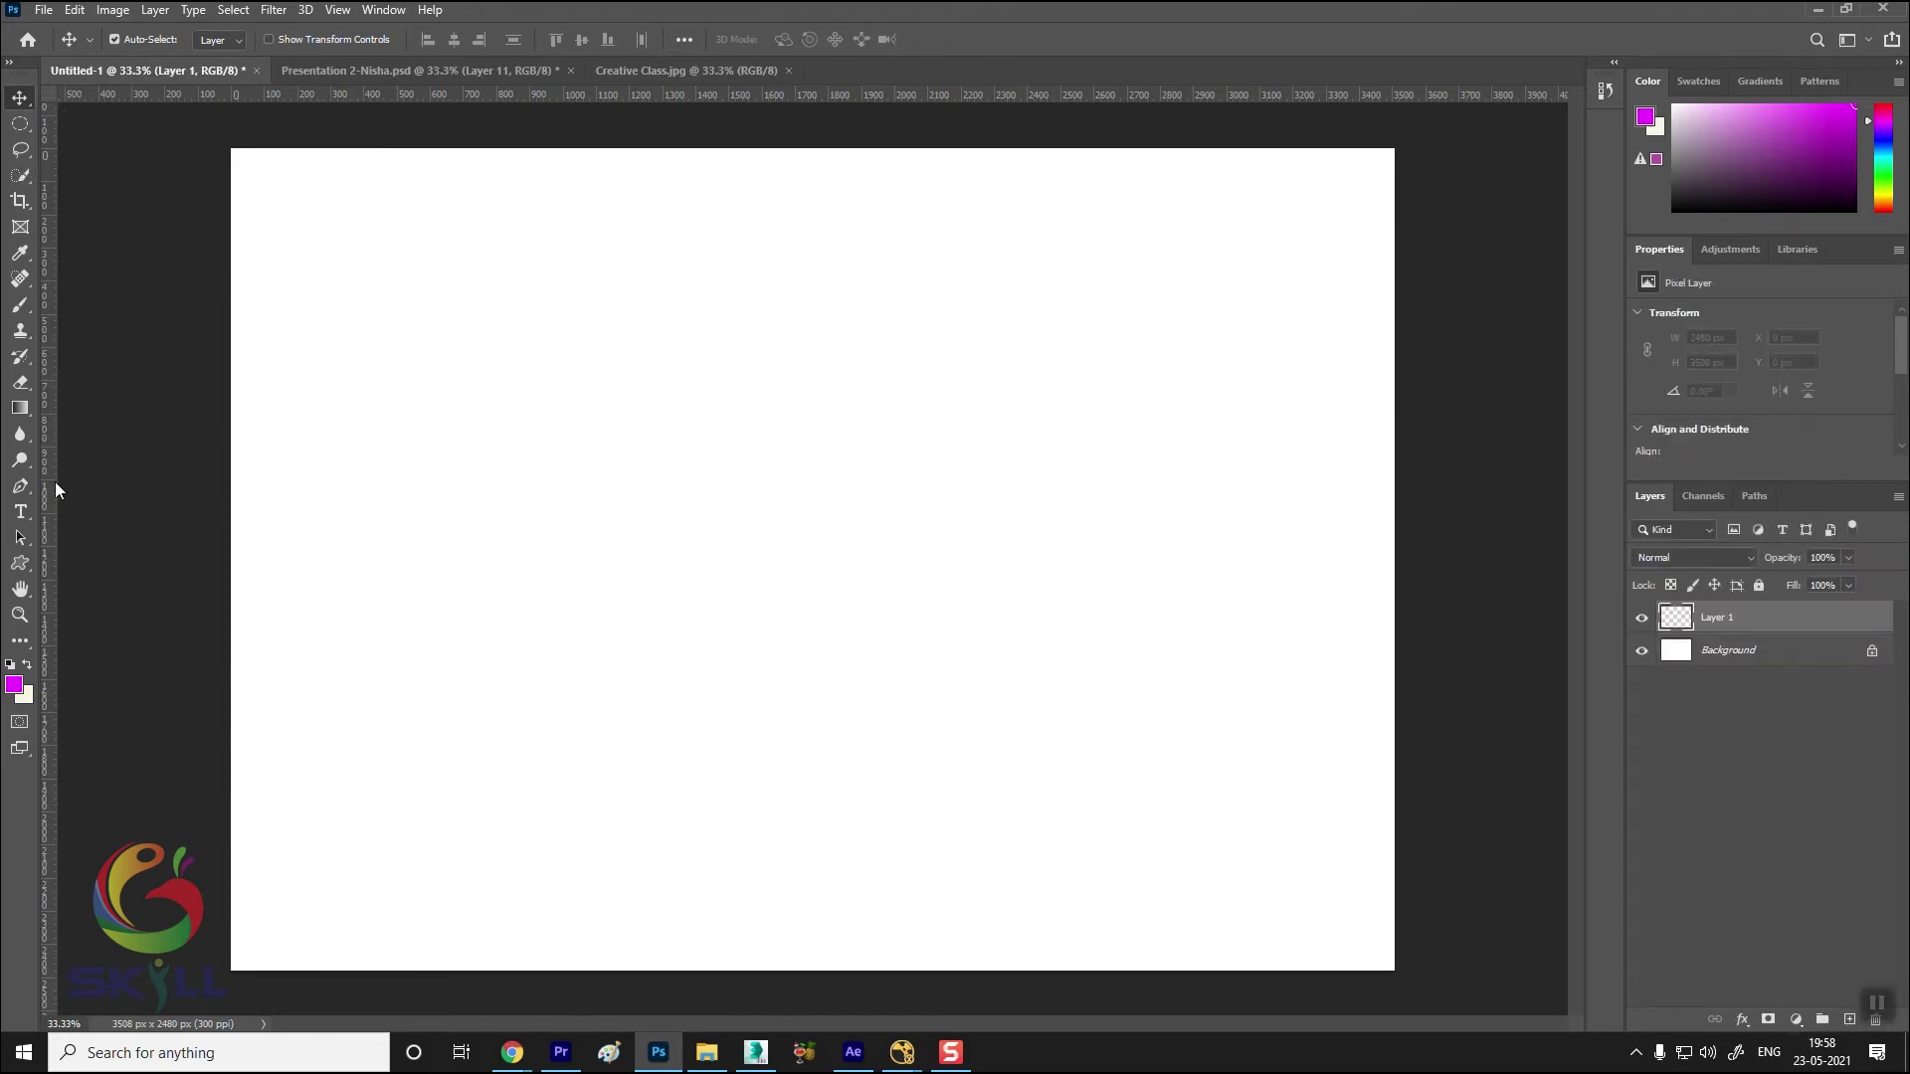
pyautogui.click(20, 407)
pyautogui.moveTo(797, 971); pyautogui.dragTo(801, 151)
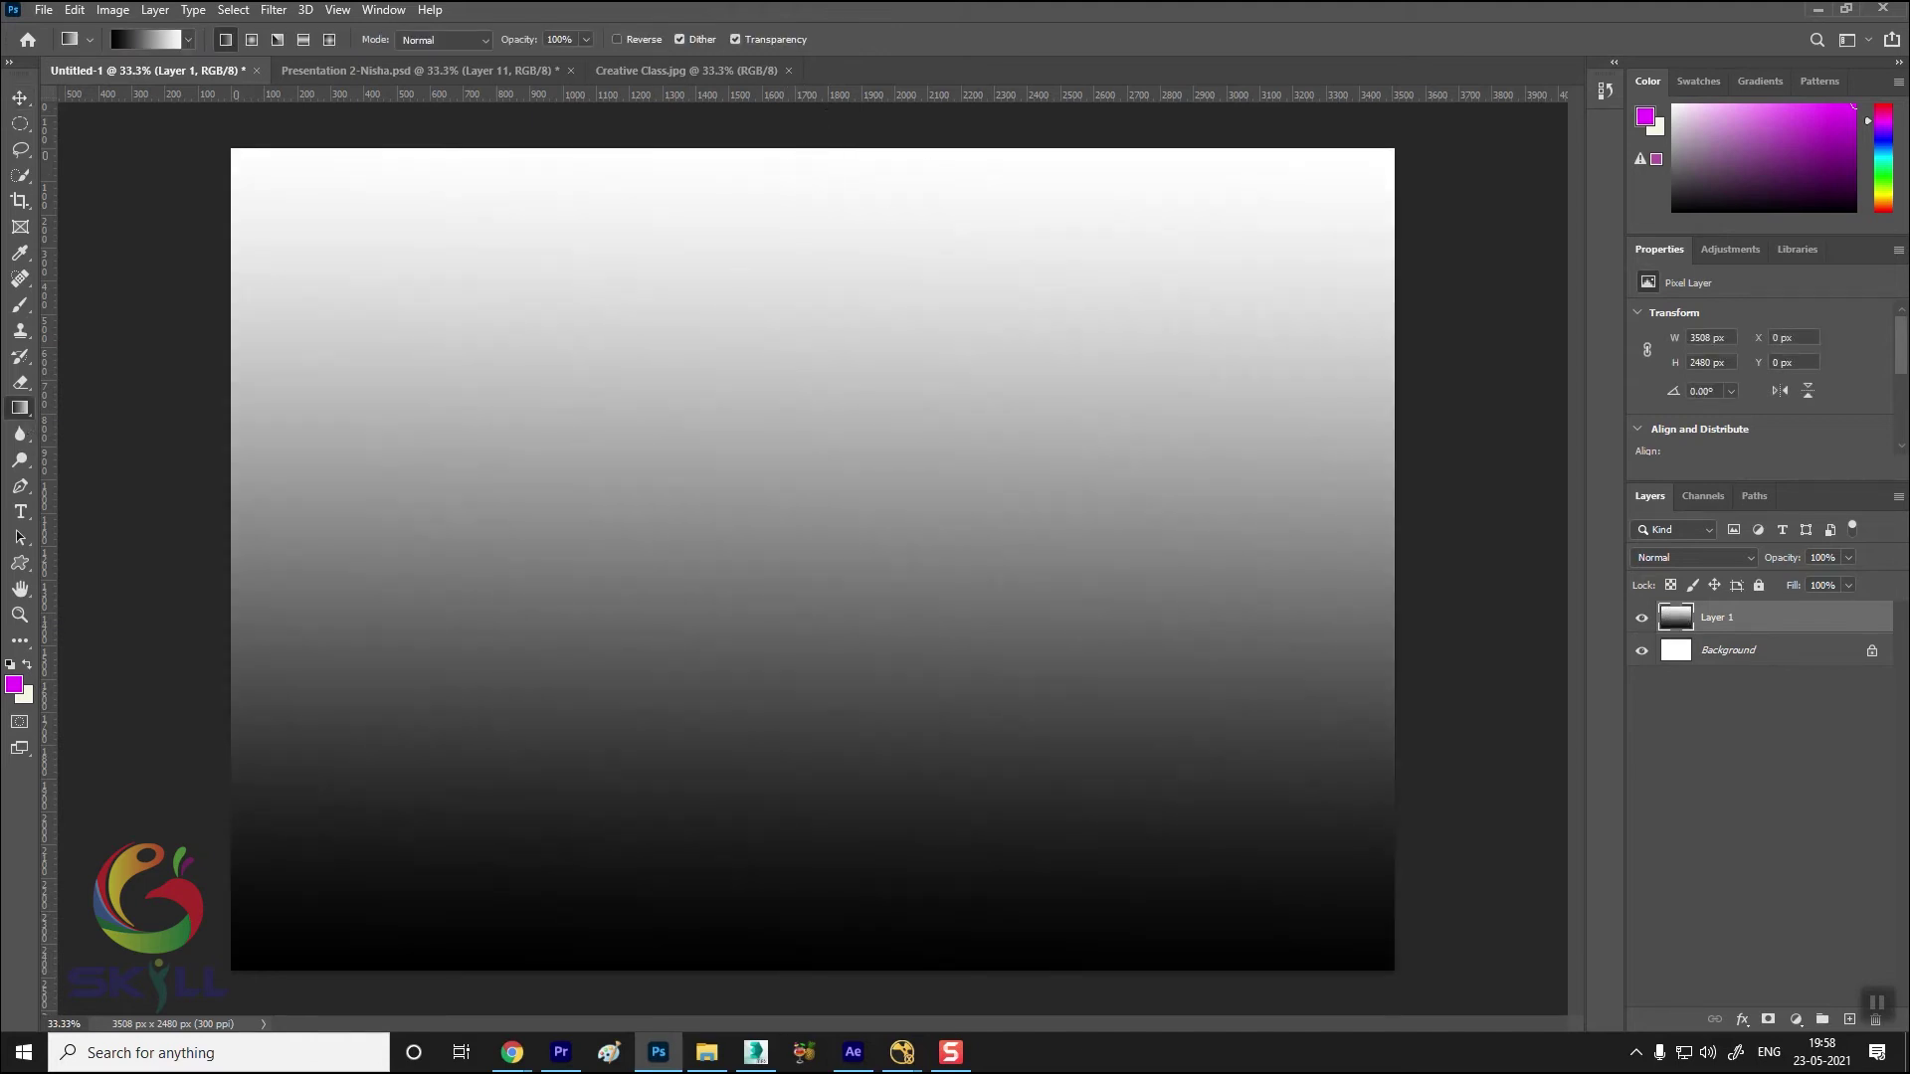
pyautogui.click(20, 97)
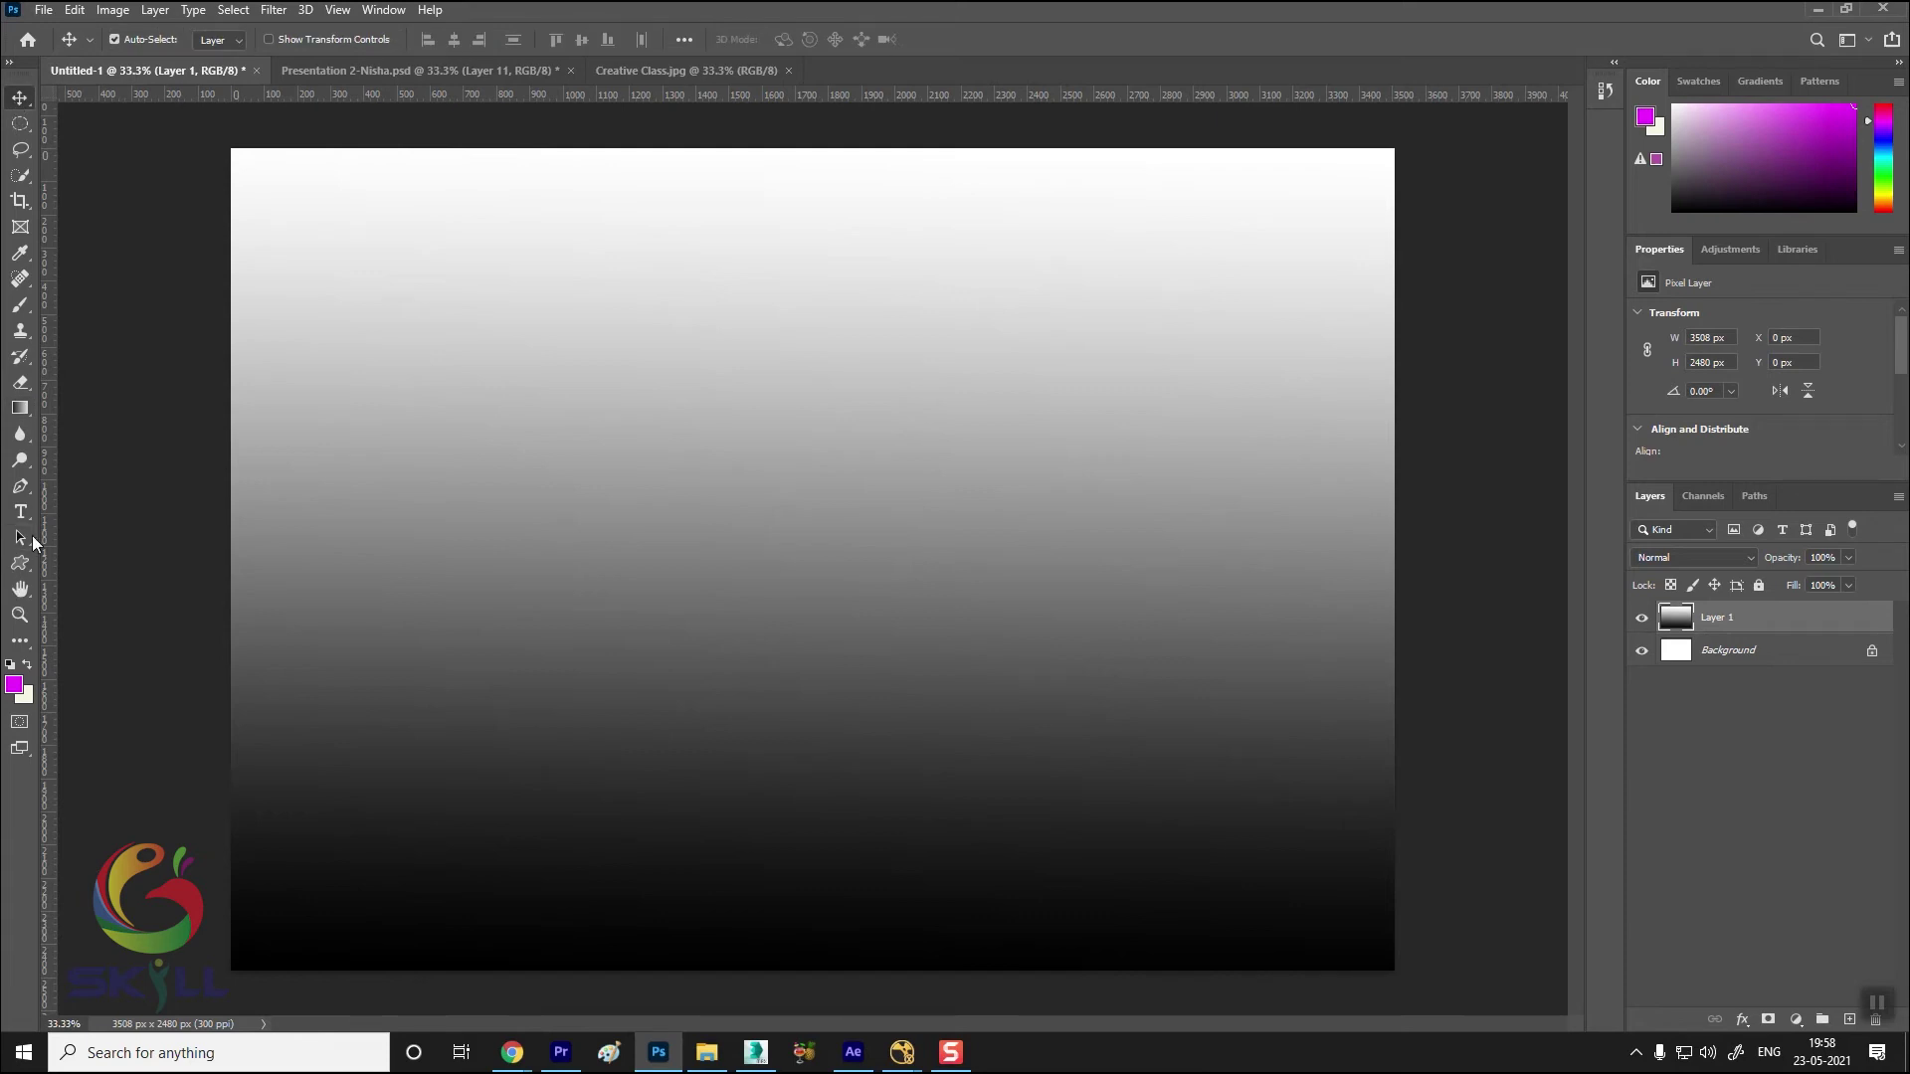
# Draw a magenta rounded rectangle with radius 2, position it upper-left, and convert it to a smart object
pyautogui.click(20, 563)
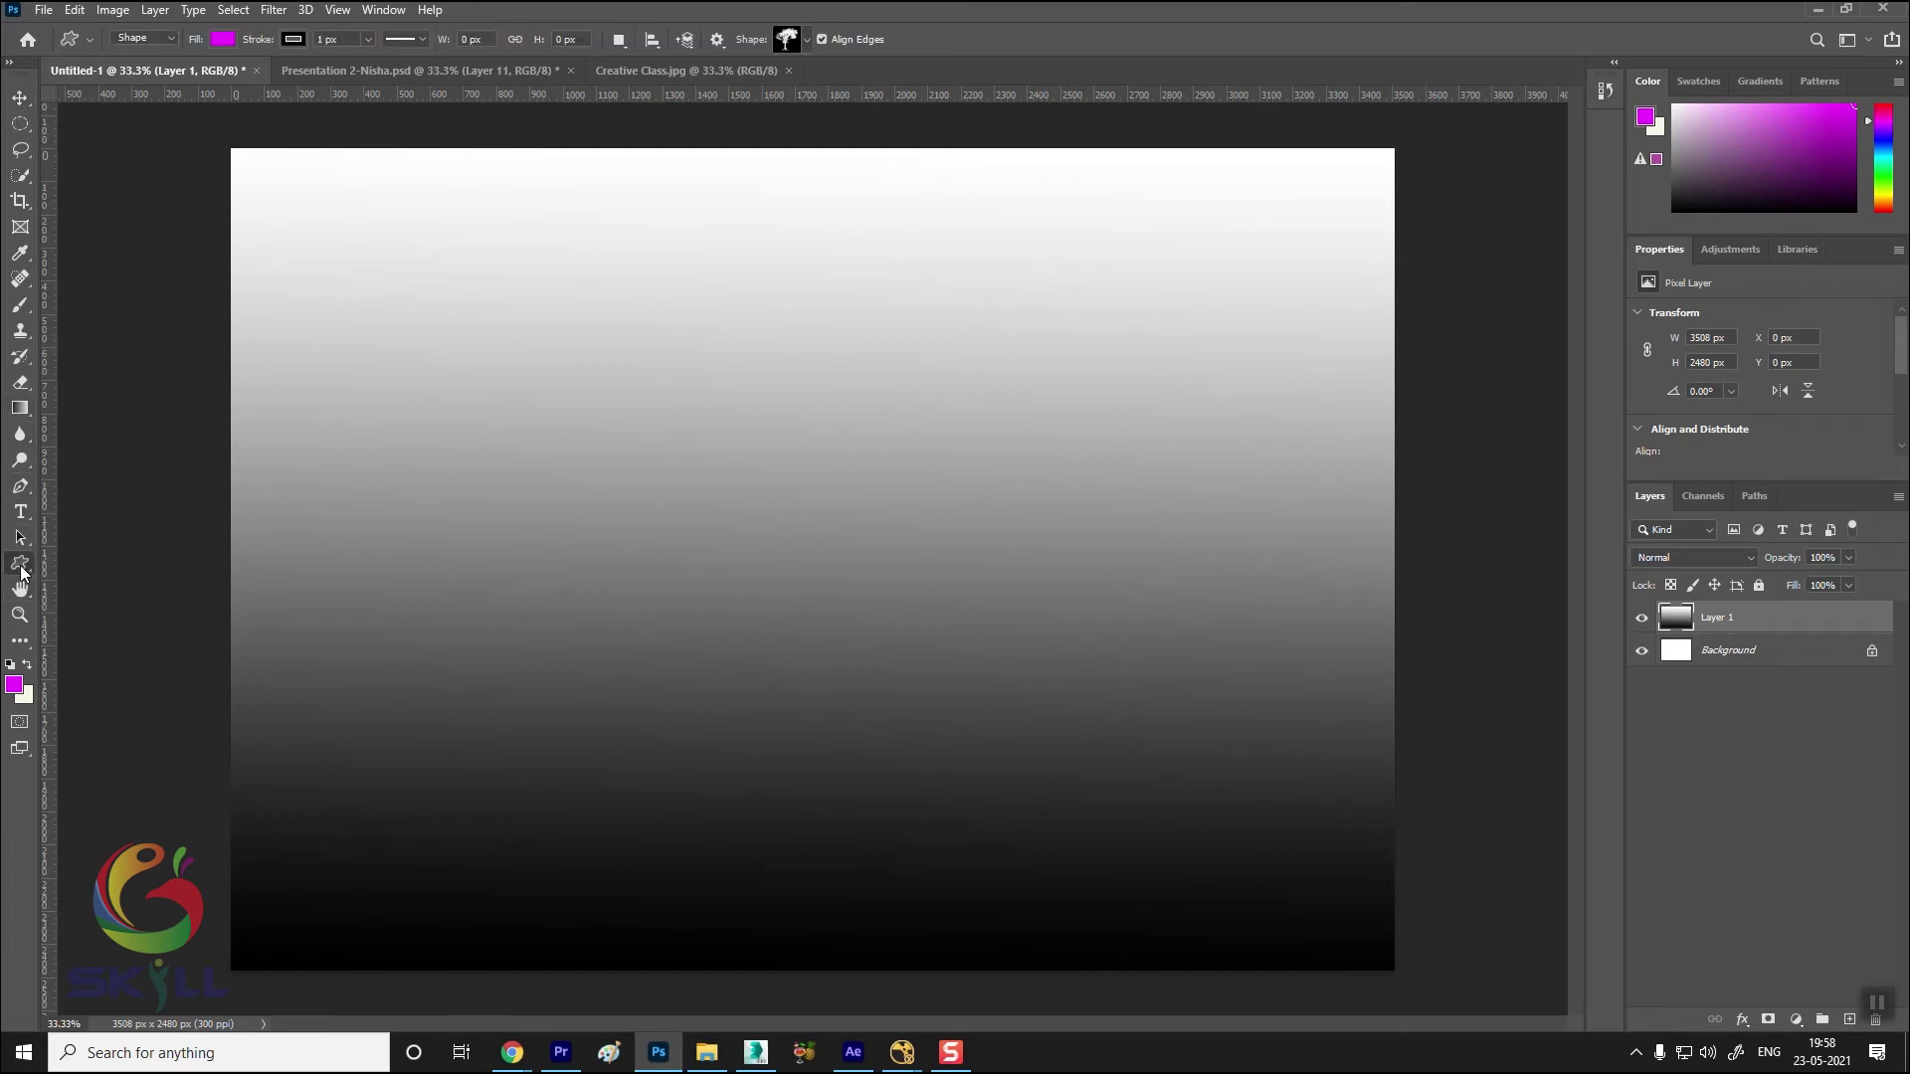
pyautogui.click(103, 584)
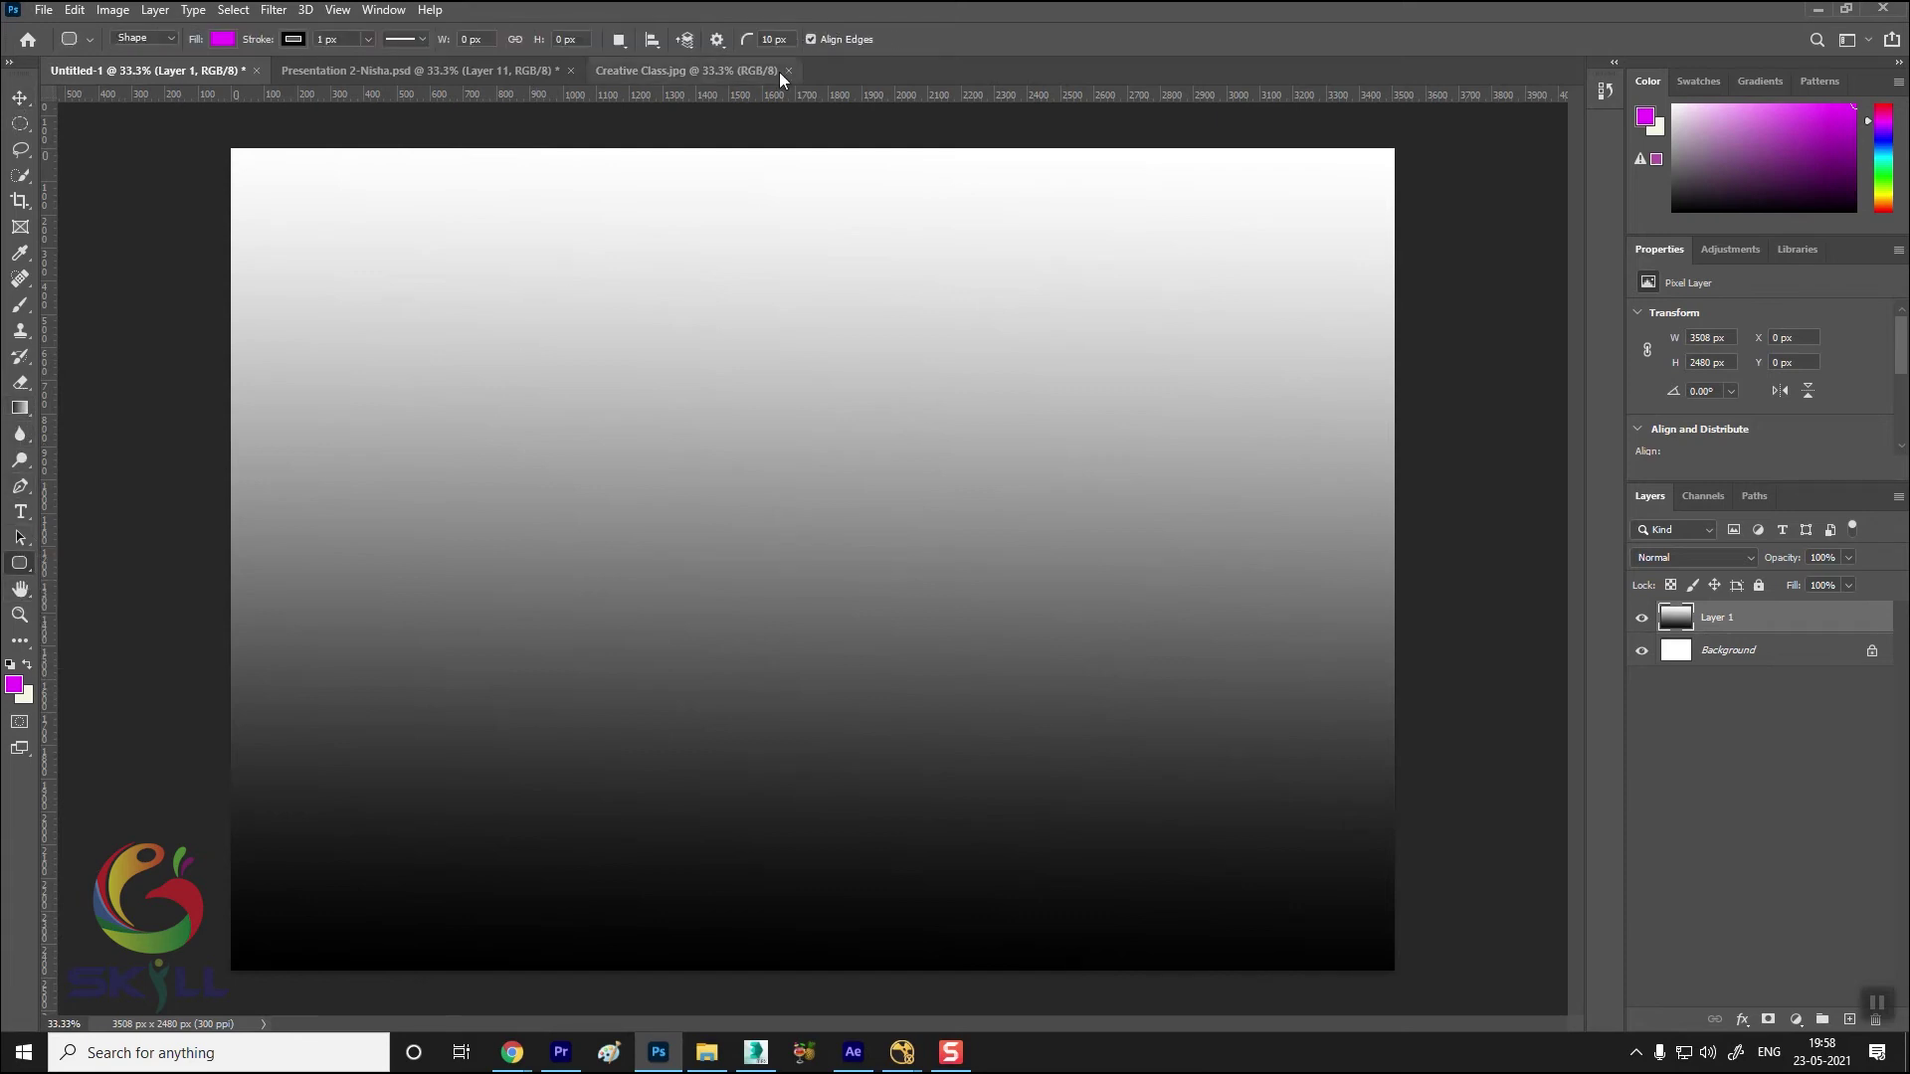
pyautogui.write('2')
pyautogui.moveTo(435, 332); pyautogui.dragTo(929, 627)
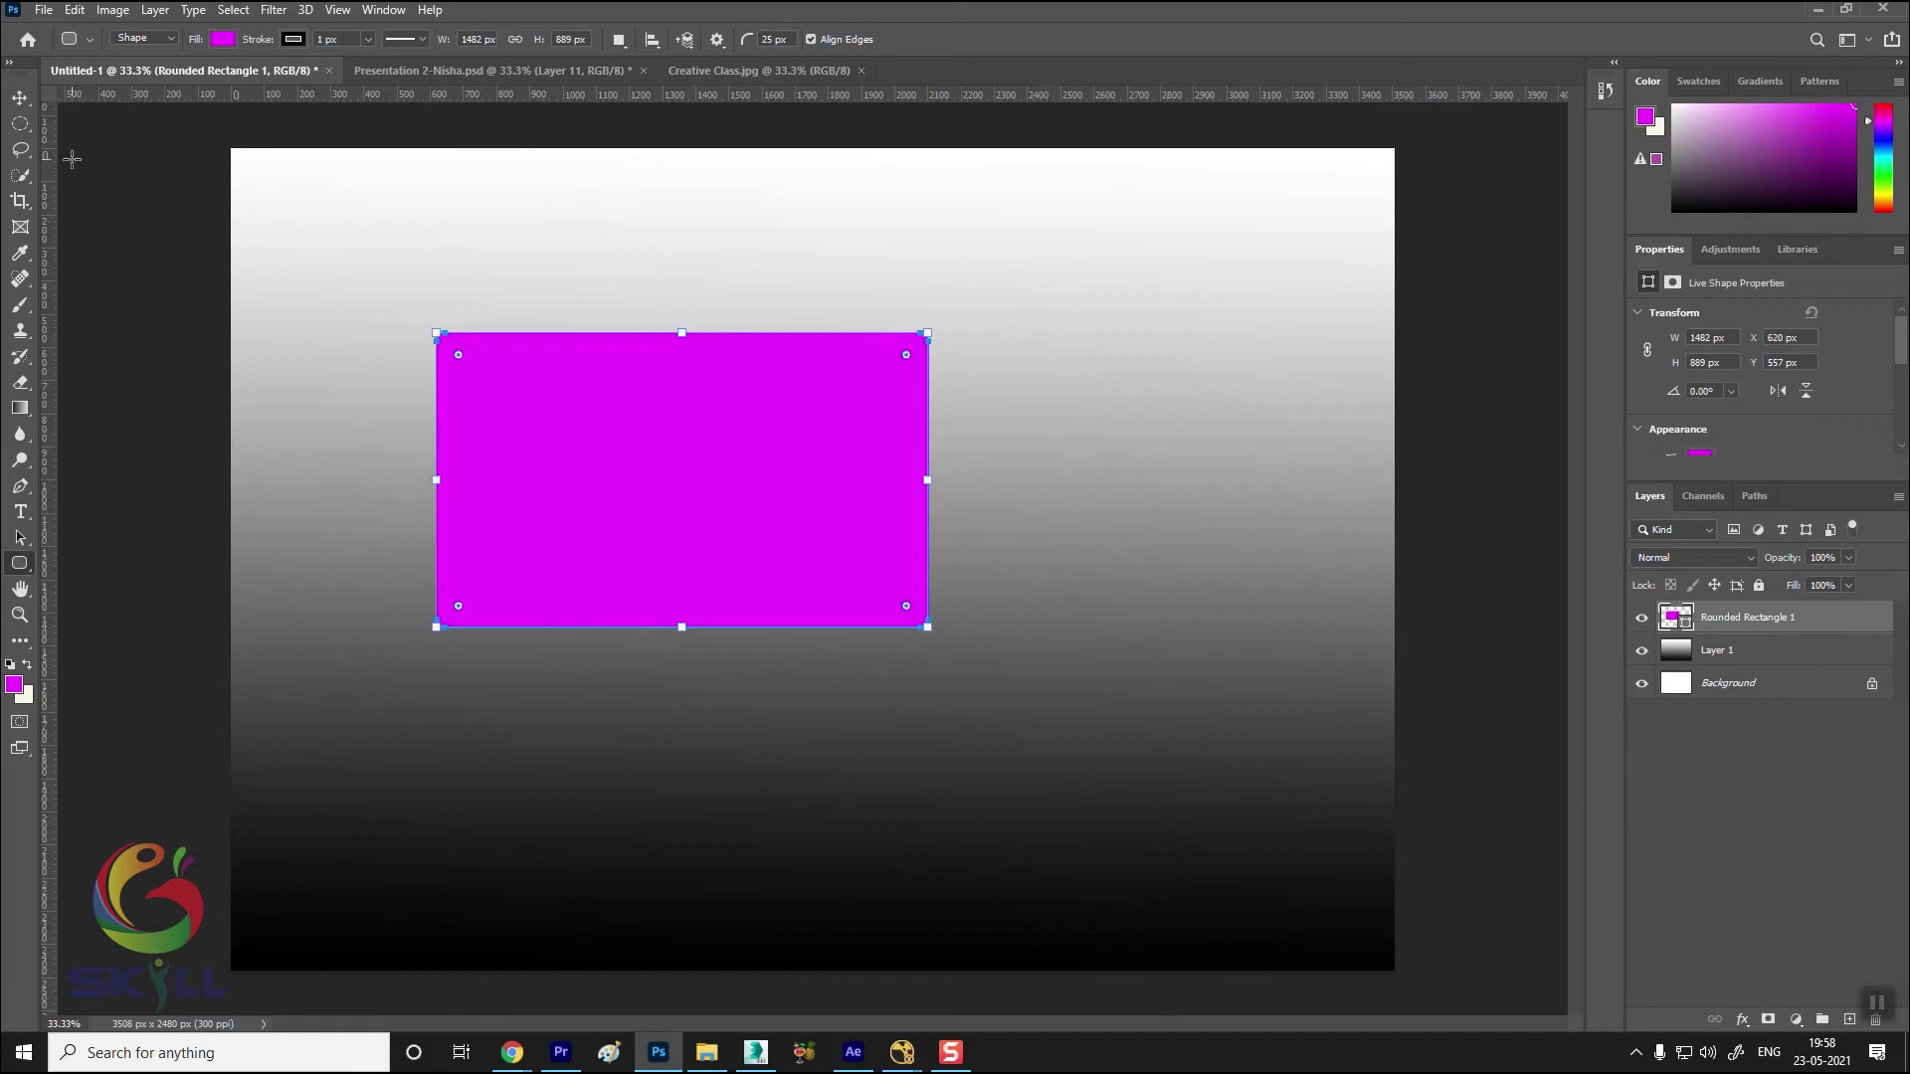
pyautogui.click(19, 98)
pyautogui.moveTo(577, 370); pyautogui.dragTo(612, 423)
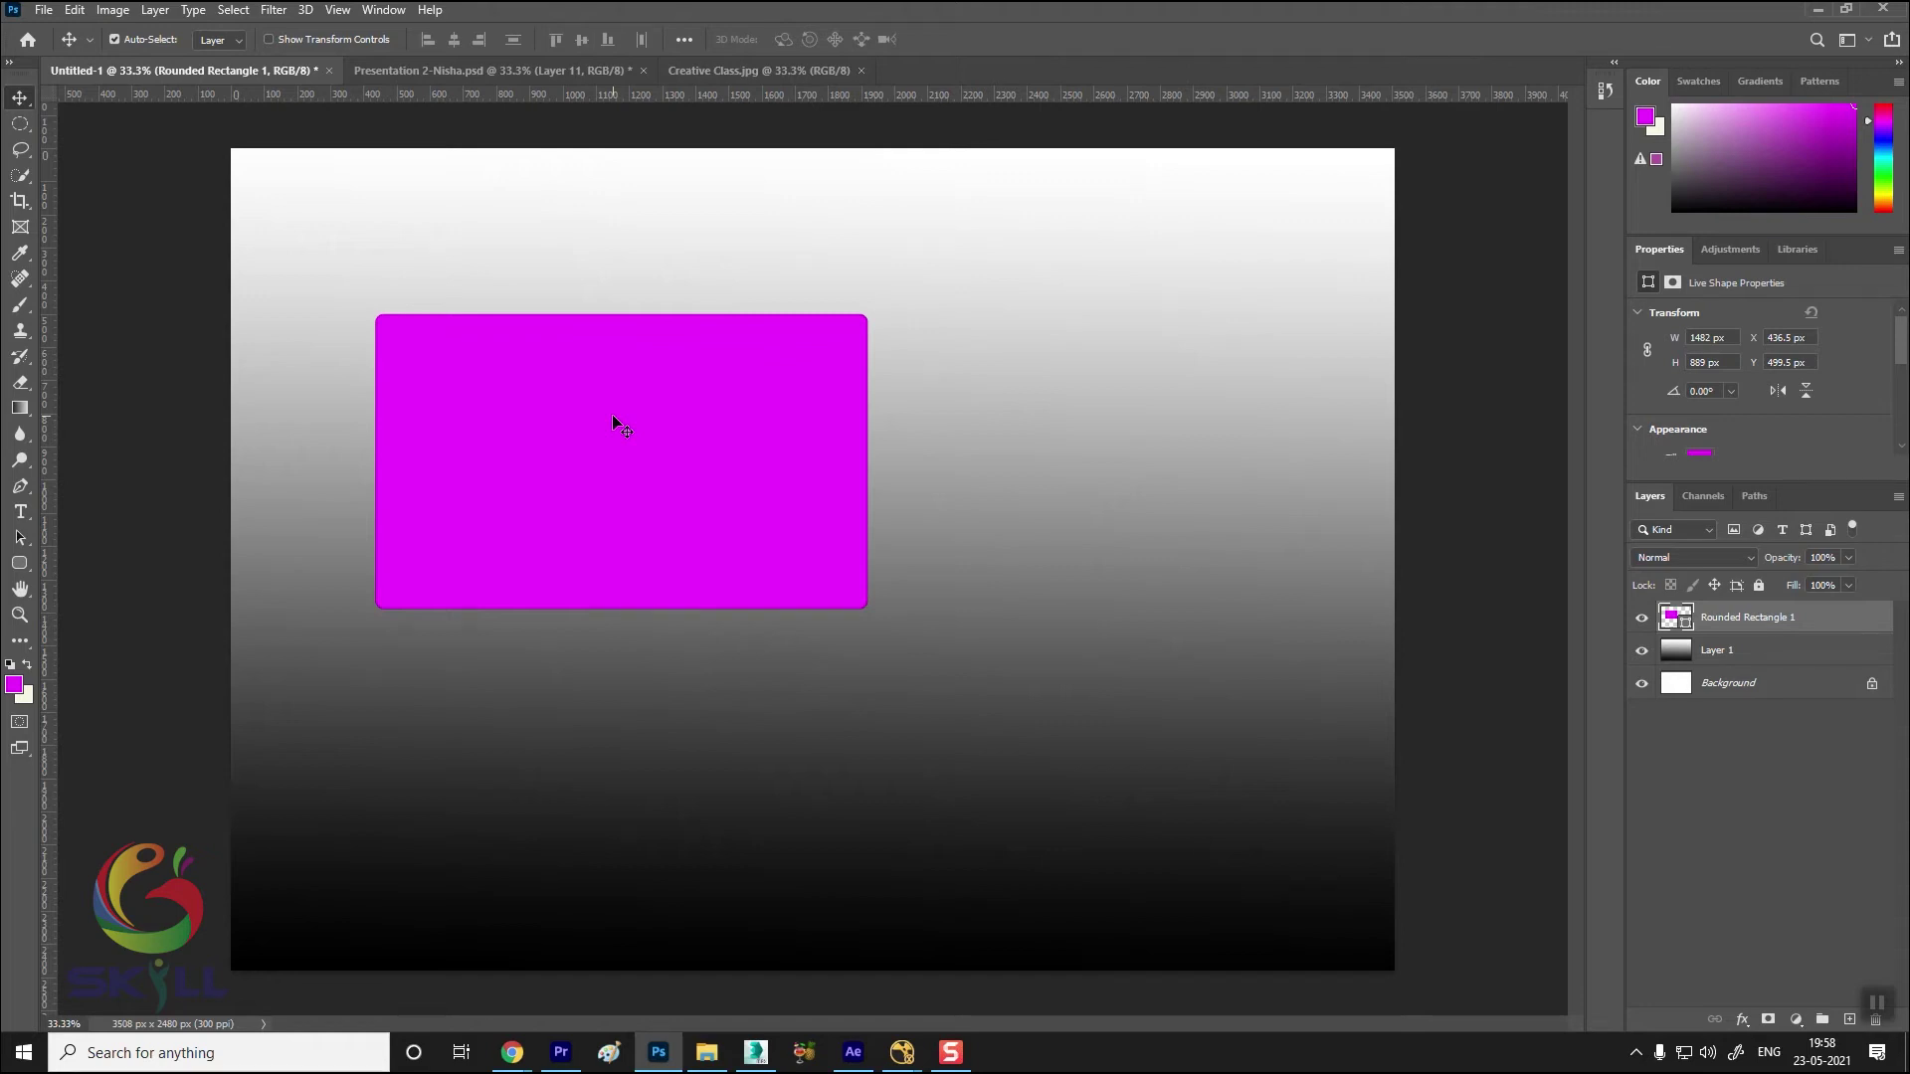
pyautogui.moveTo(600, 402); pyautogui.dragTo(631, 414)
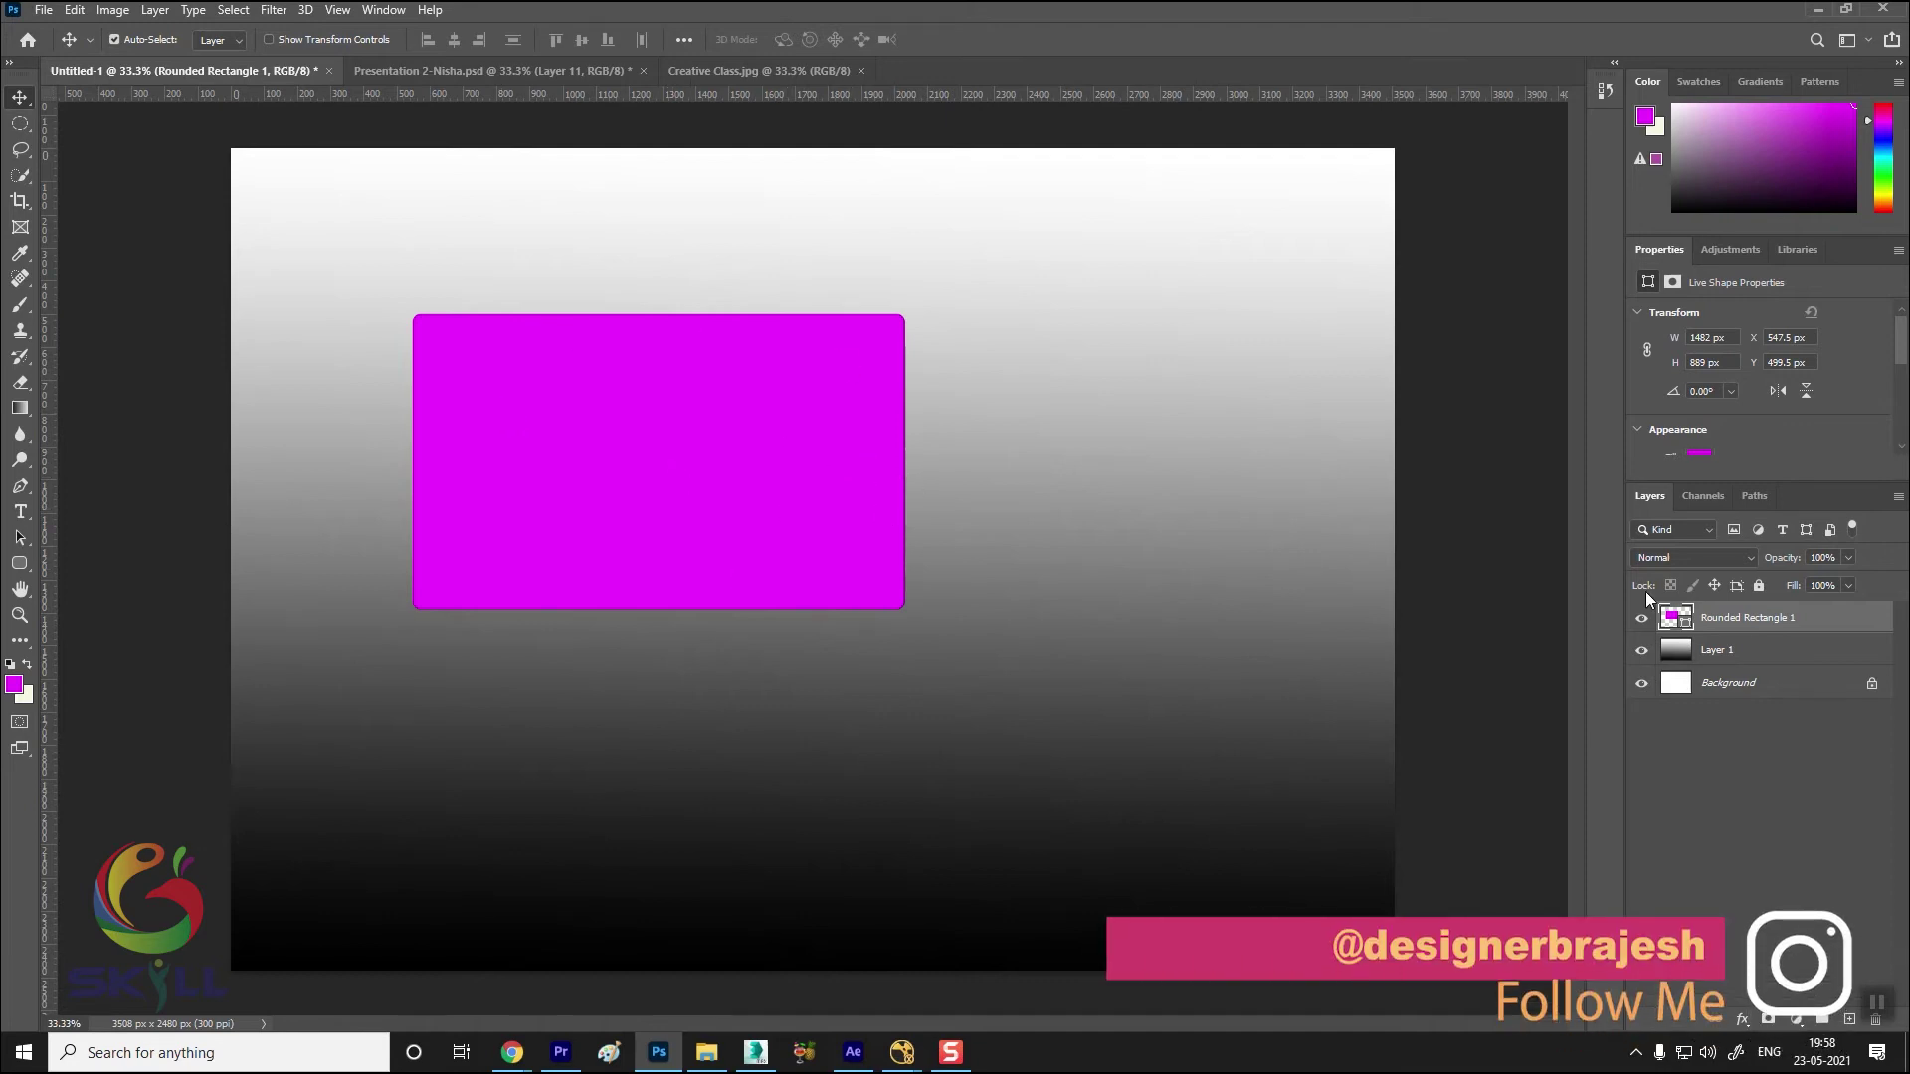
pyautogui.rightClick(1794, 616)
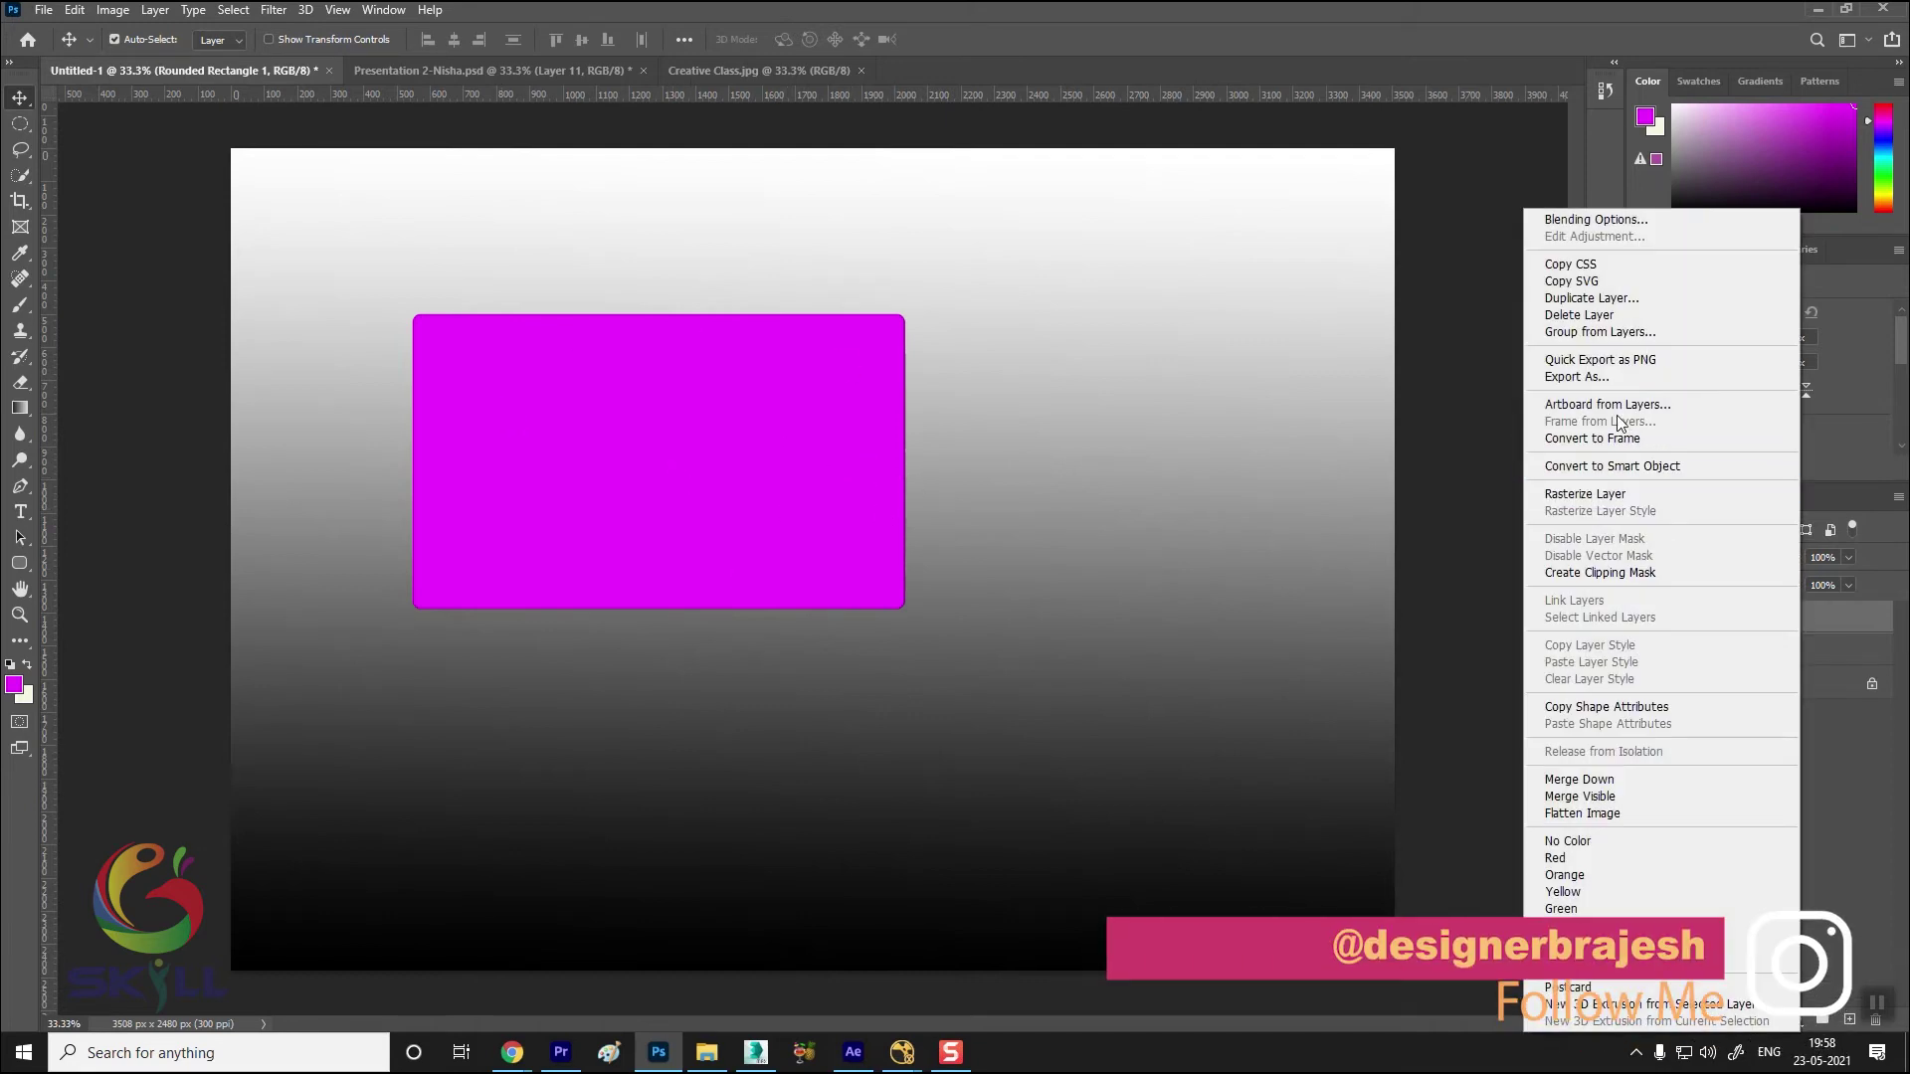
pyautogui.click(1648, 474)
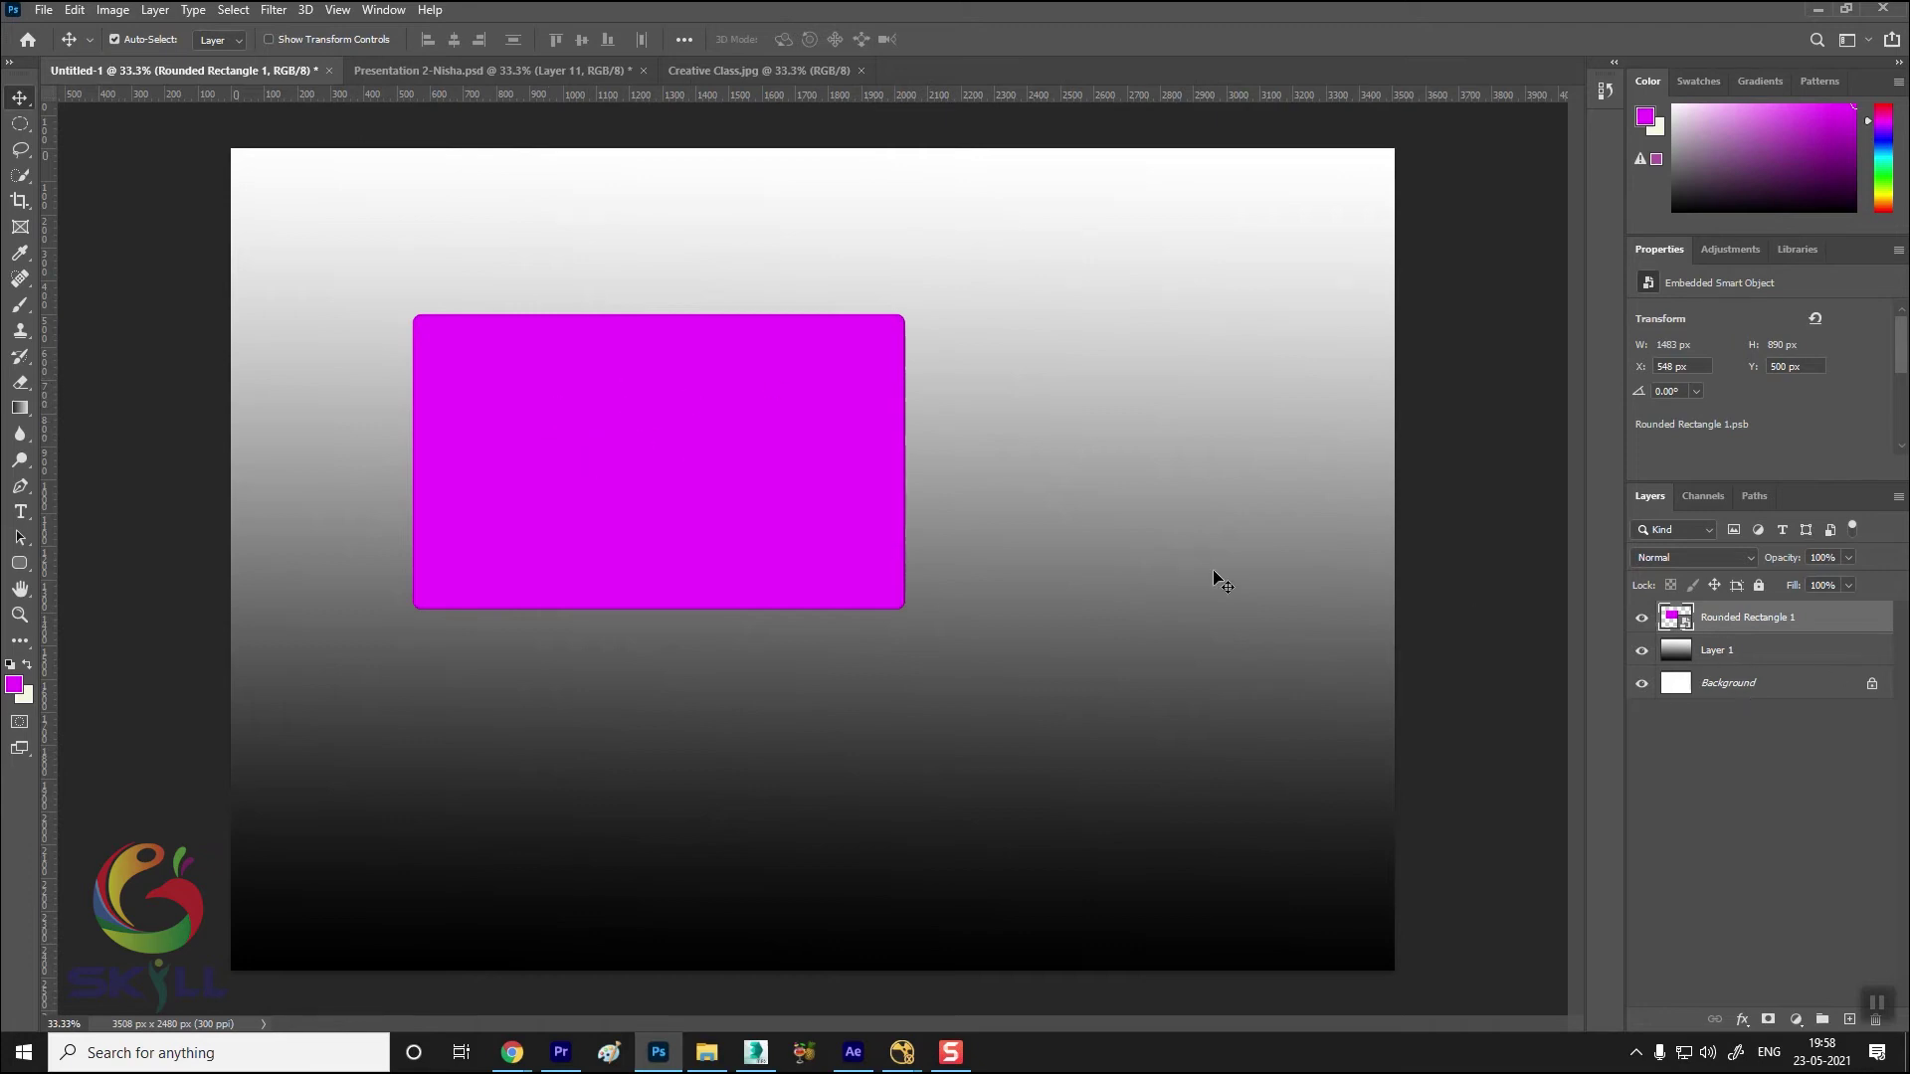
# Perspective-tilt the magenta card by raising its top-left corner, then shift it slightly left
pyautogui.hotkey('ctrl', 't')
pyautogui.rightClick(572, 374)
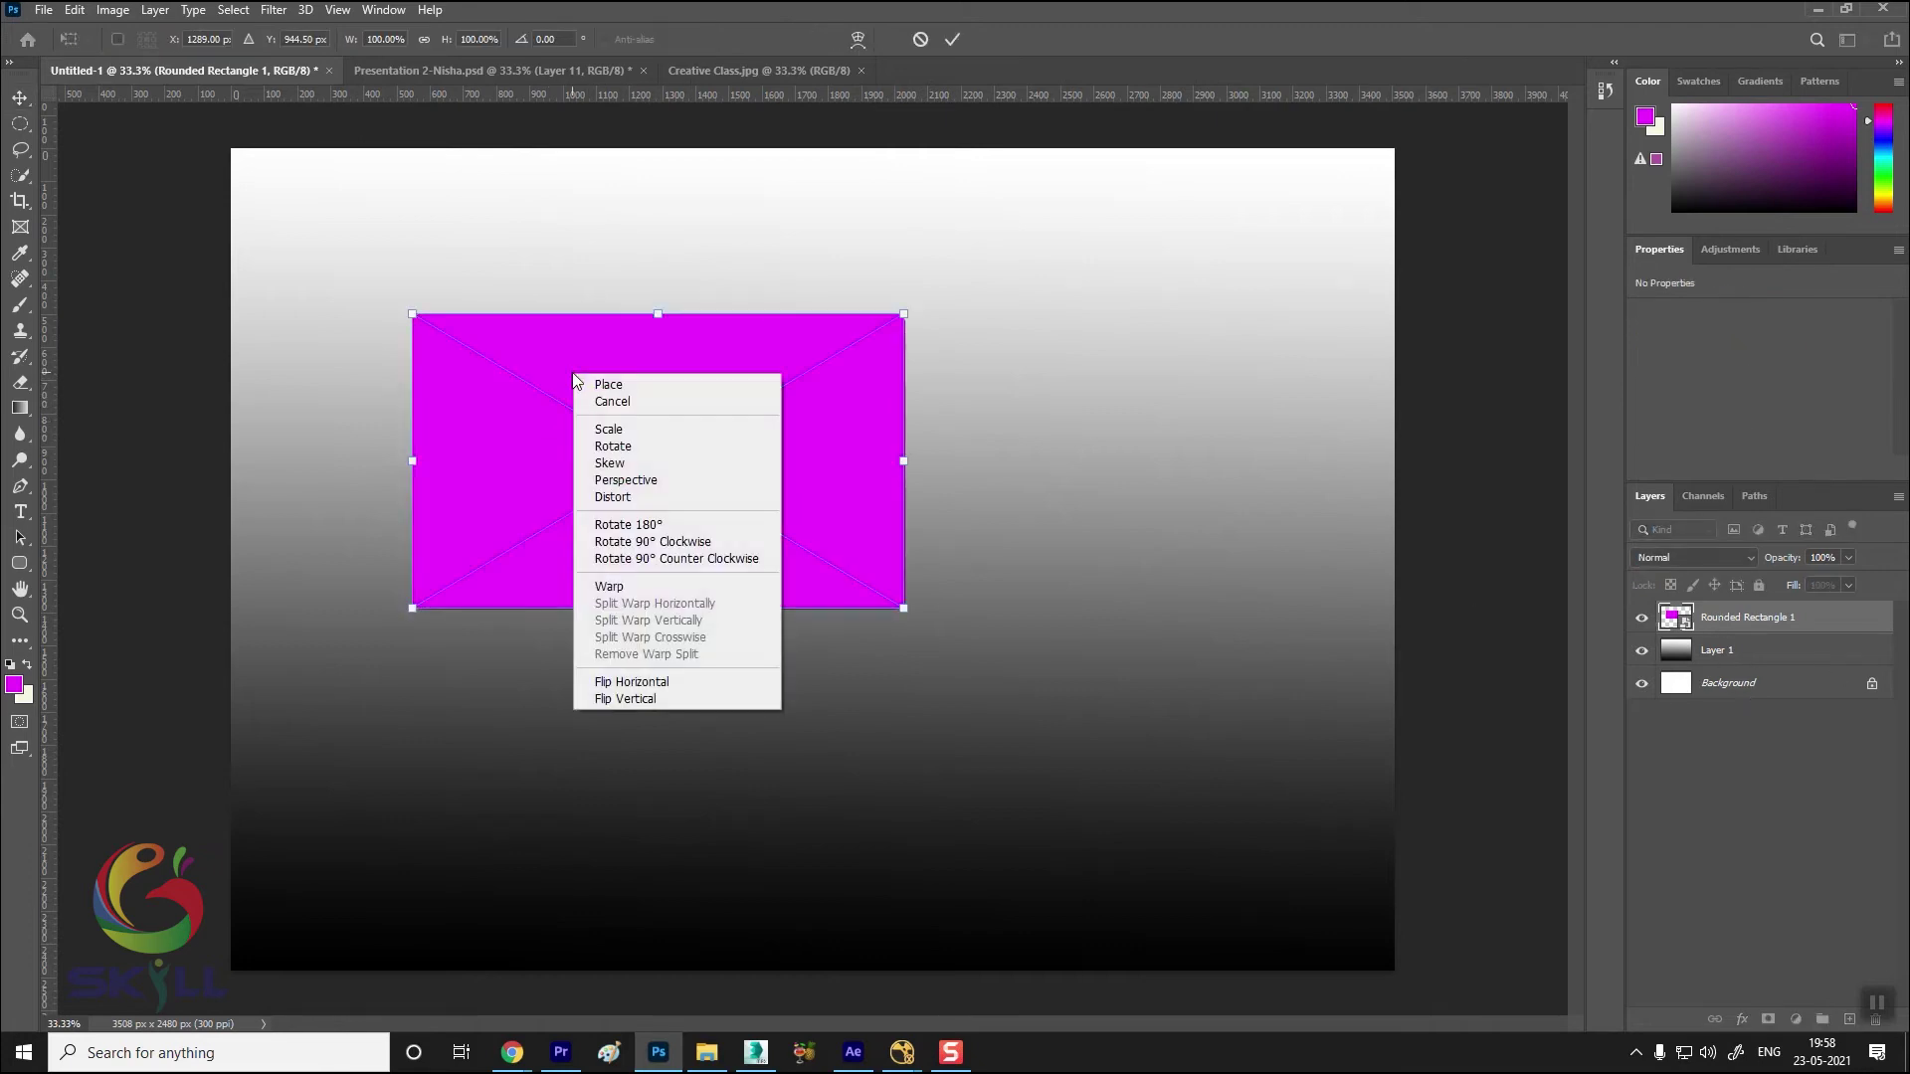
pyautogui.click(625, 481)
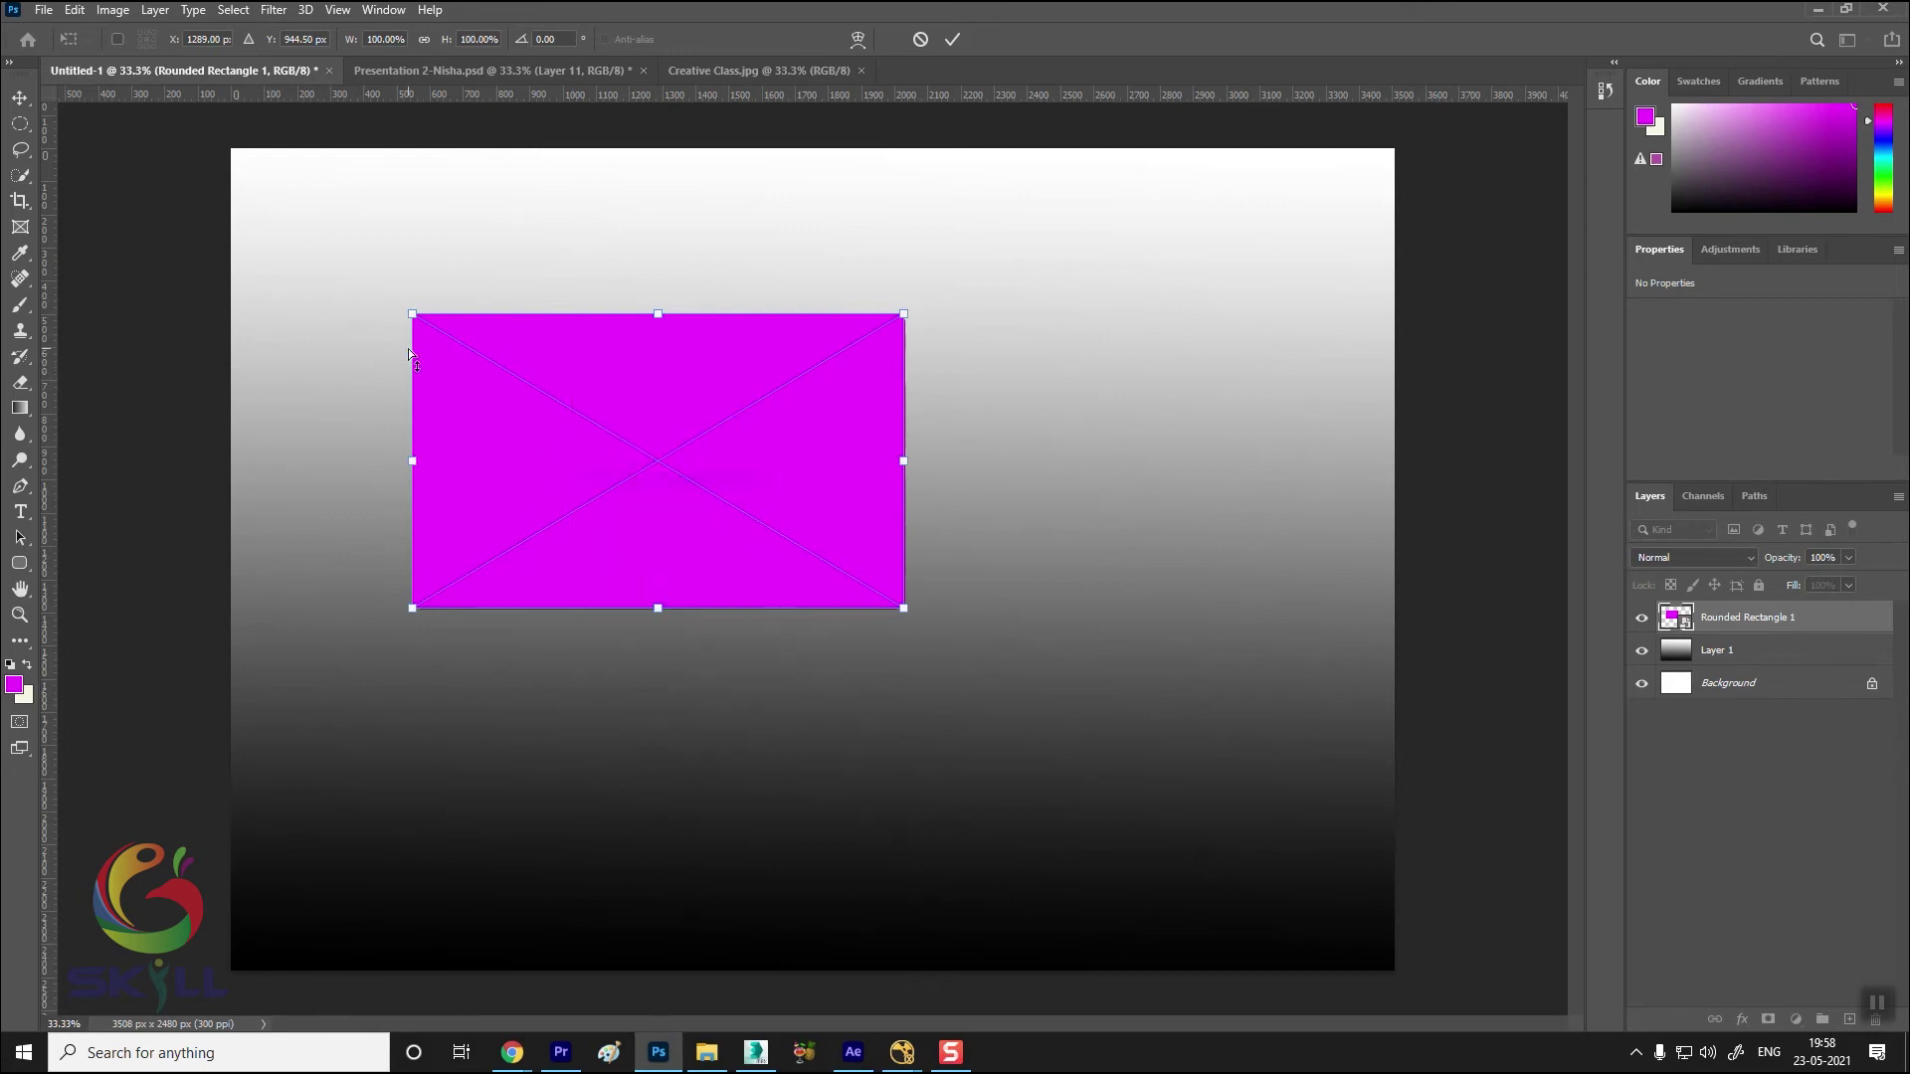
pyautogui.moveTo(414, 317); pyautogui.dragTo(421, 271)
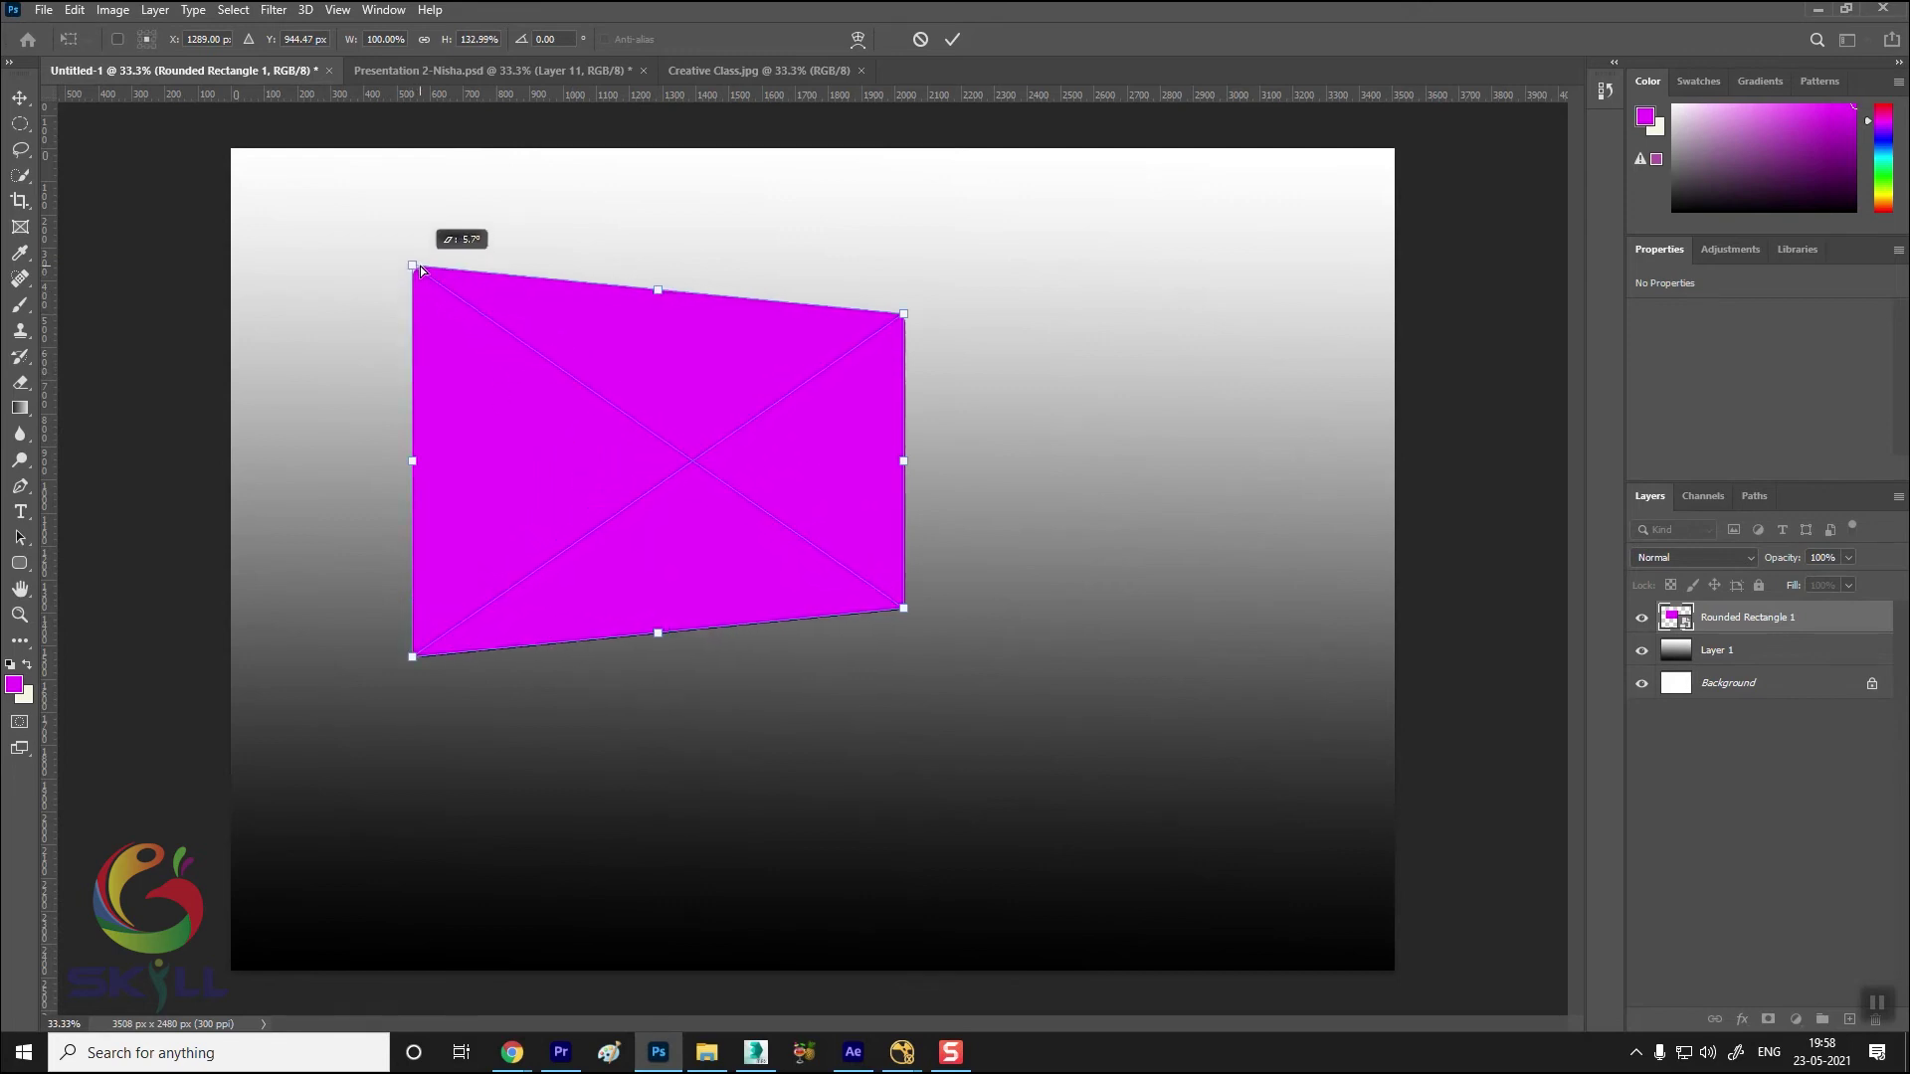
pyautogui.press('Return')
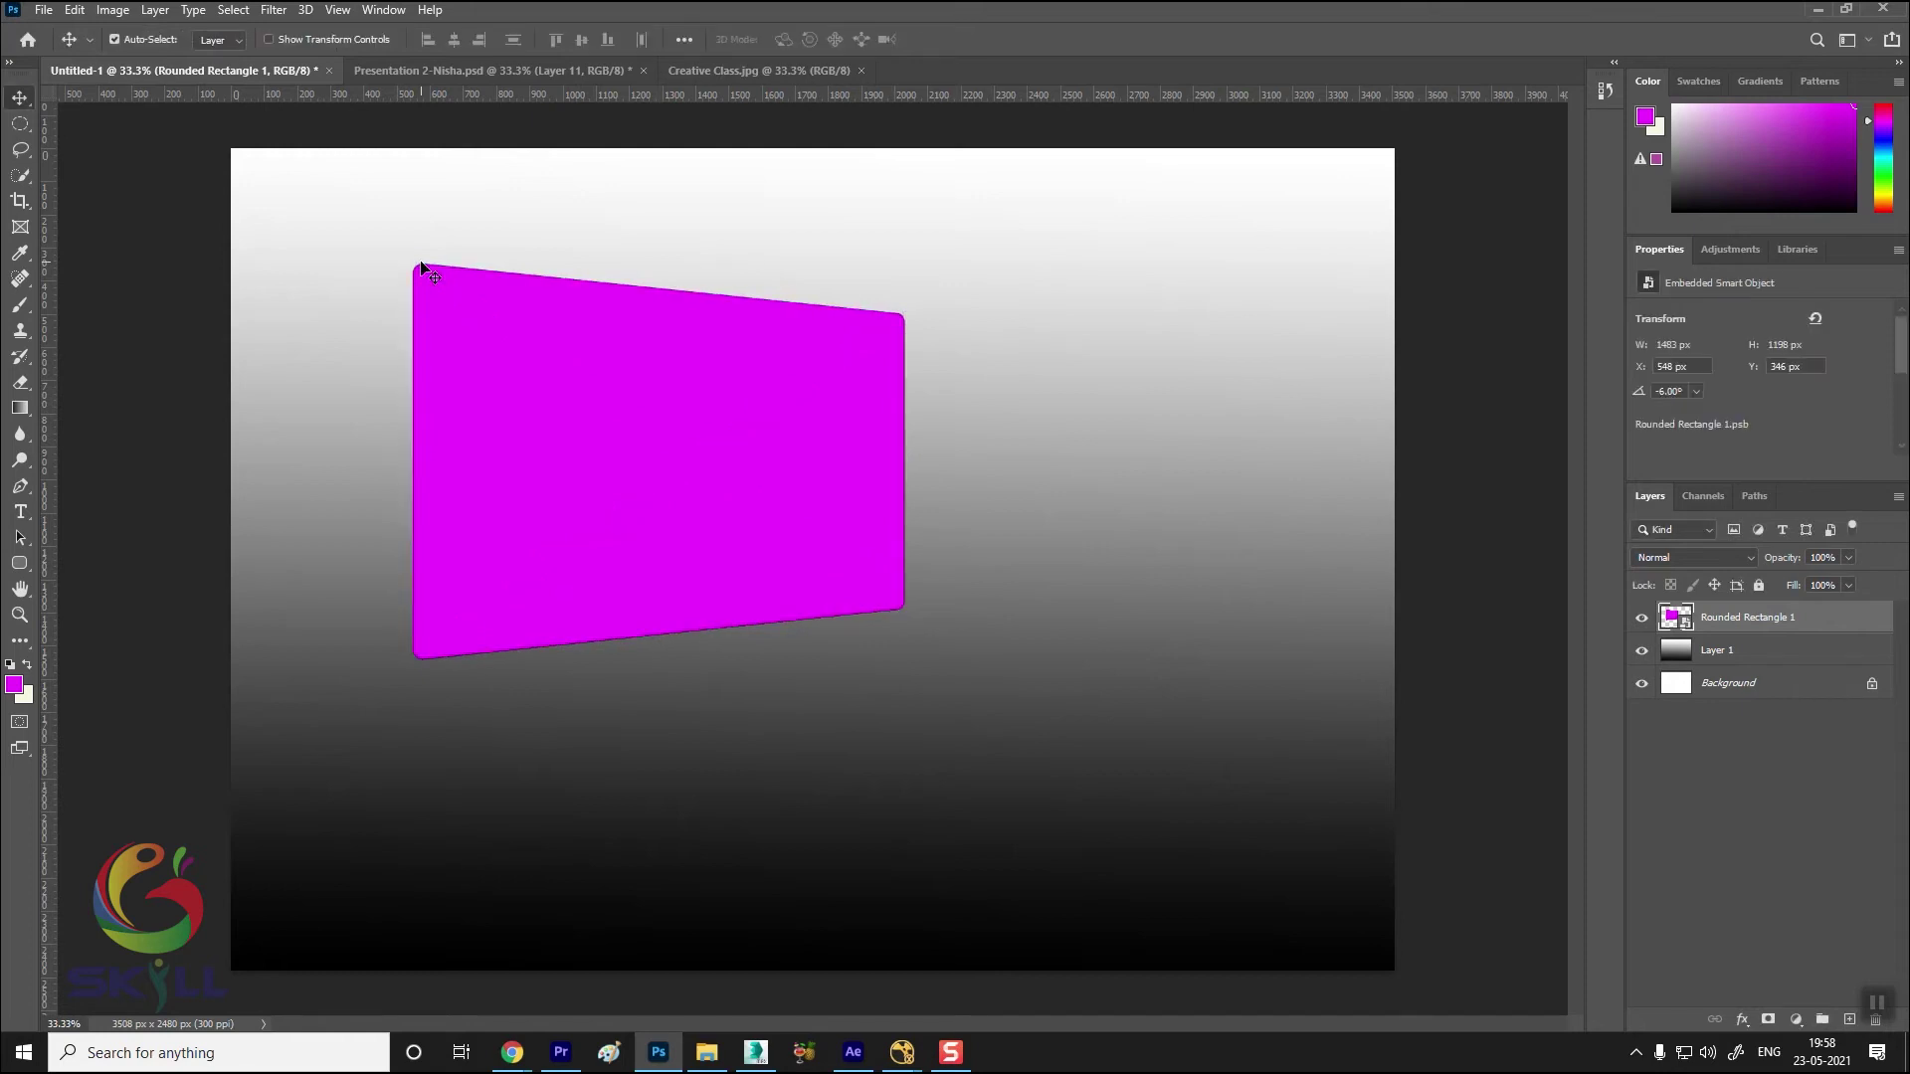
pyautogui.moveTo(790, 493); pyautogui.dragTo(756, 493)
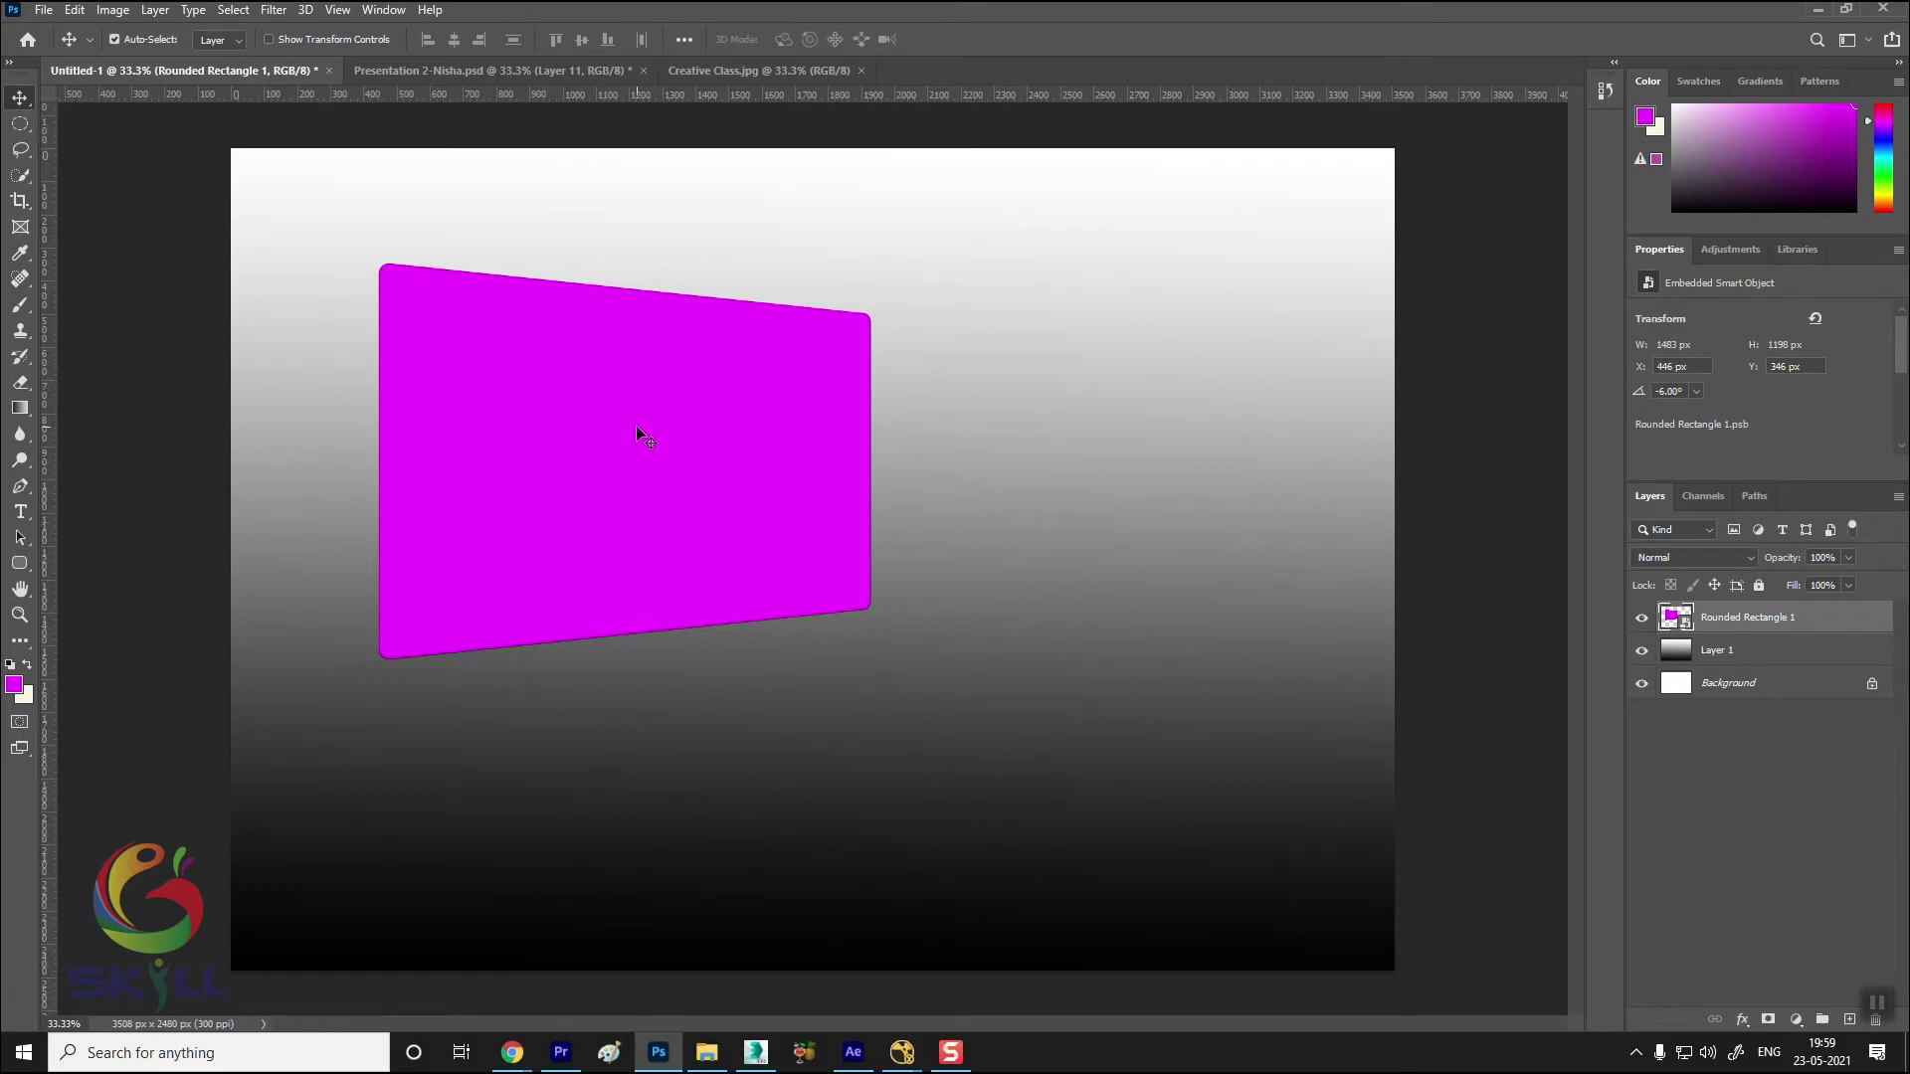
# Duplicate the card, flip the copy vertically, and move it directly beneath the original
pyautogui.moveTo(636, 425); pyautogui.dragTo(641, 828)
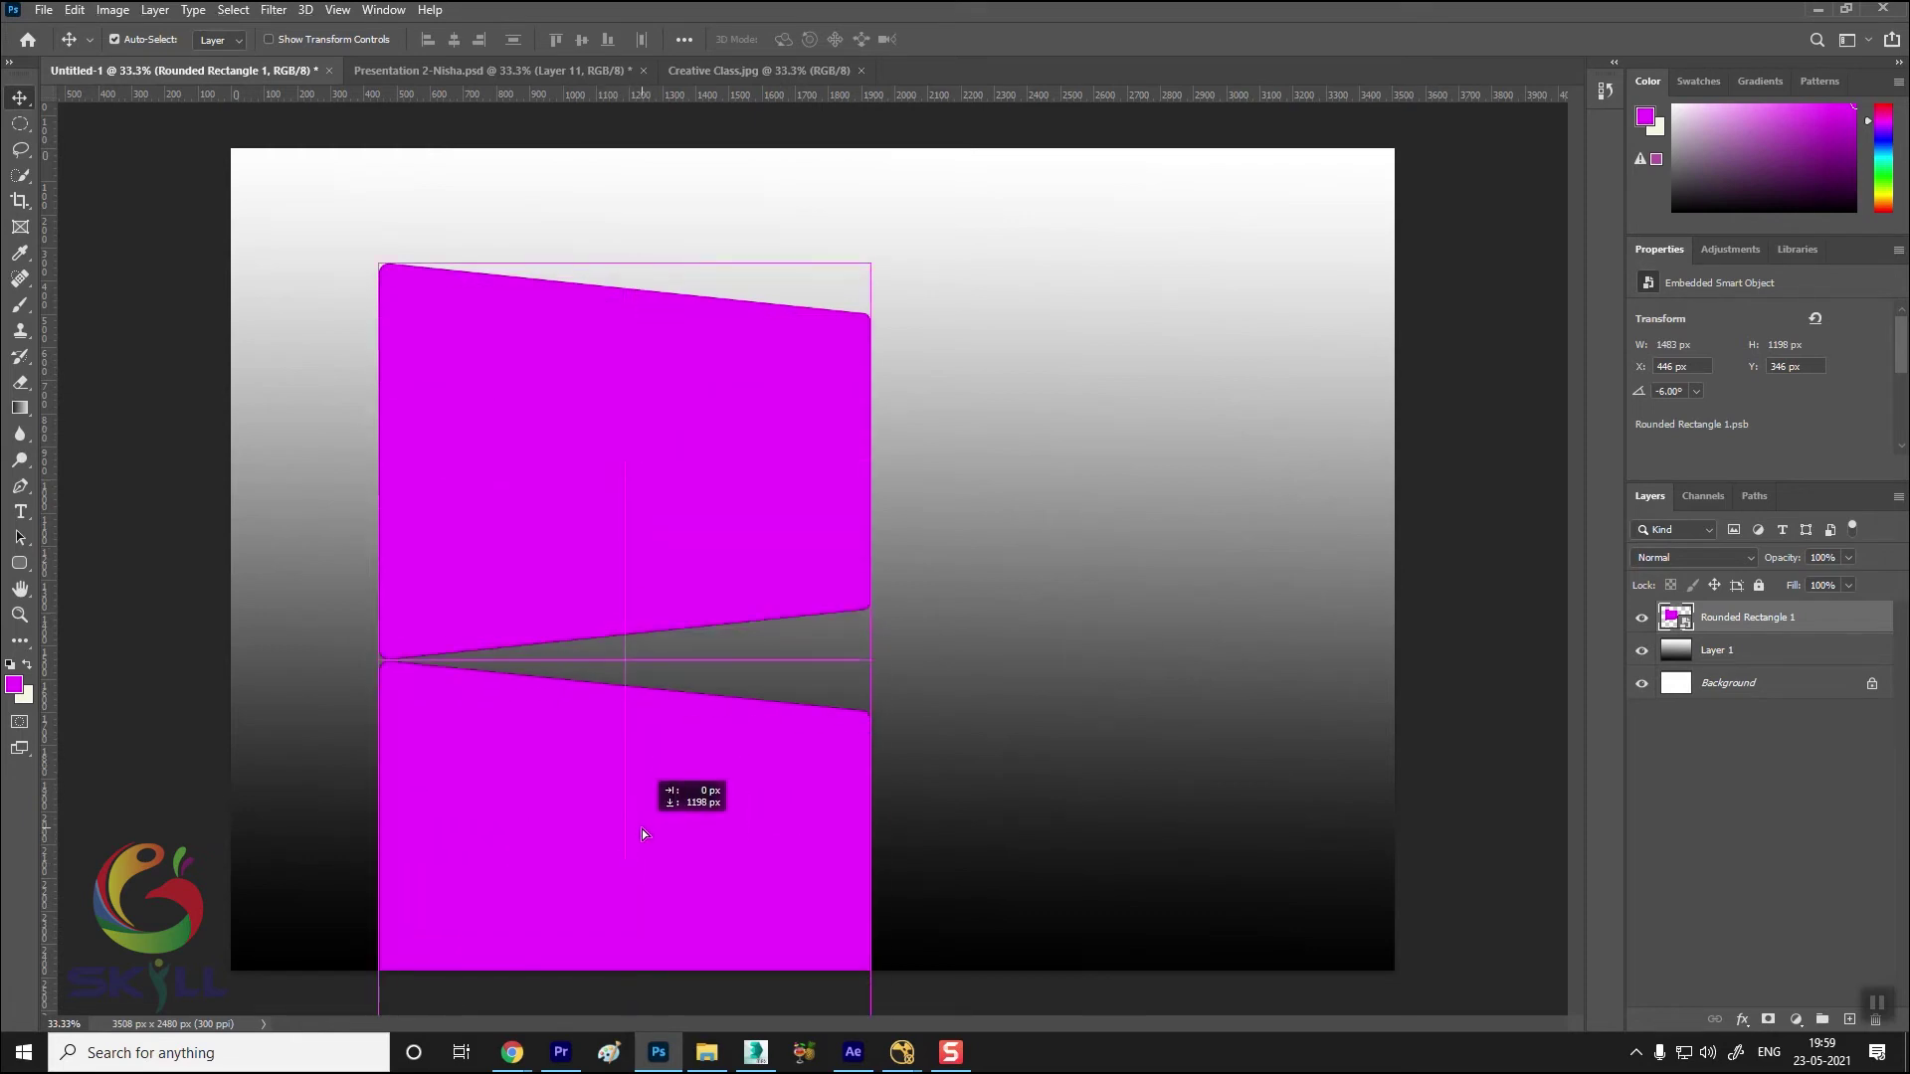
pyautogui.hotkey('ctrl', 'z')
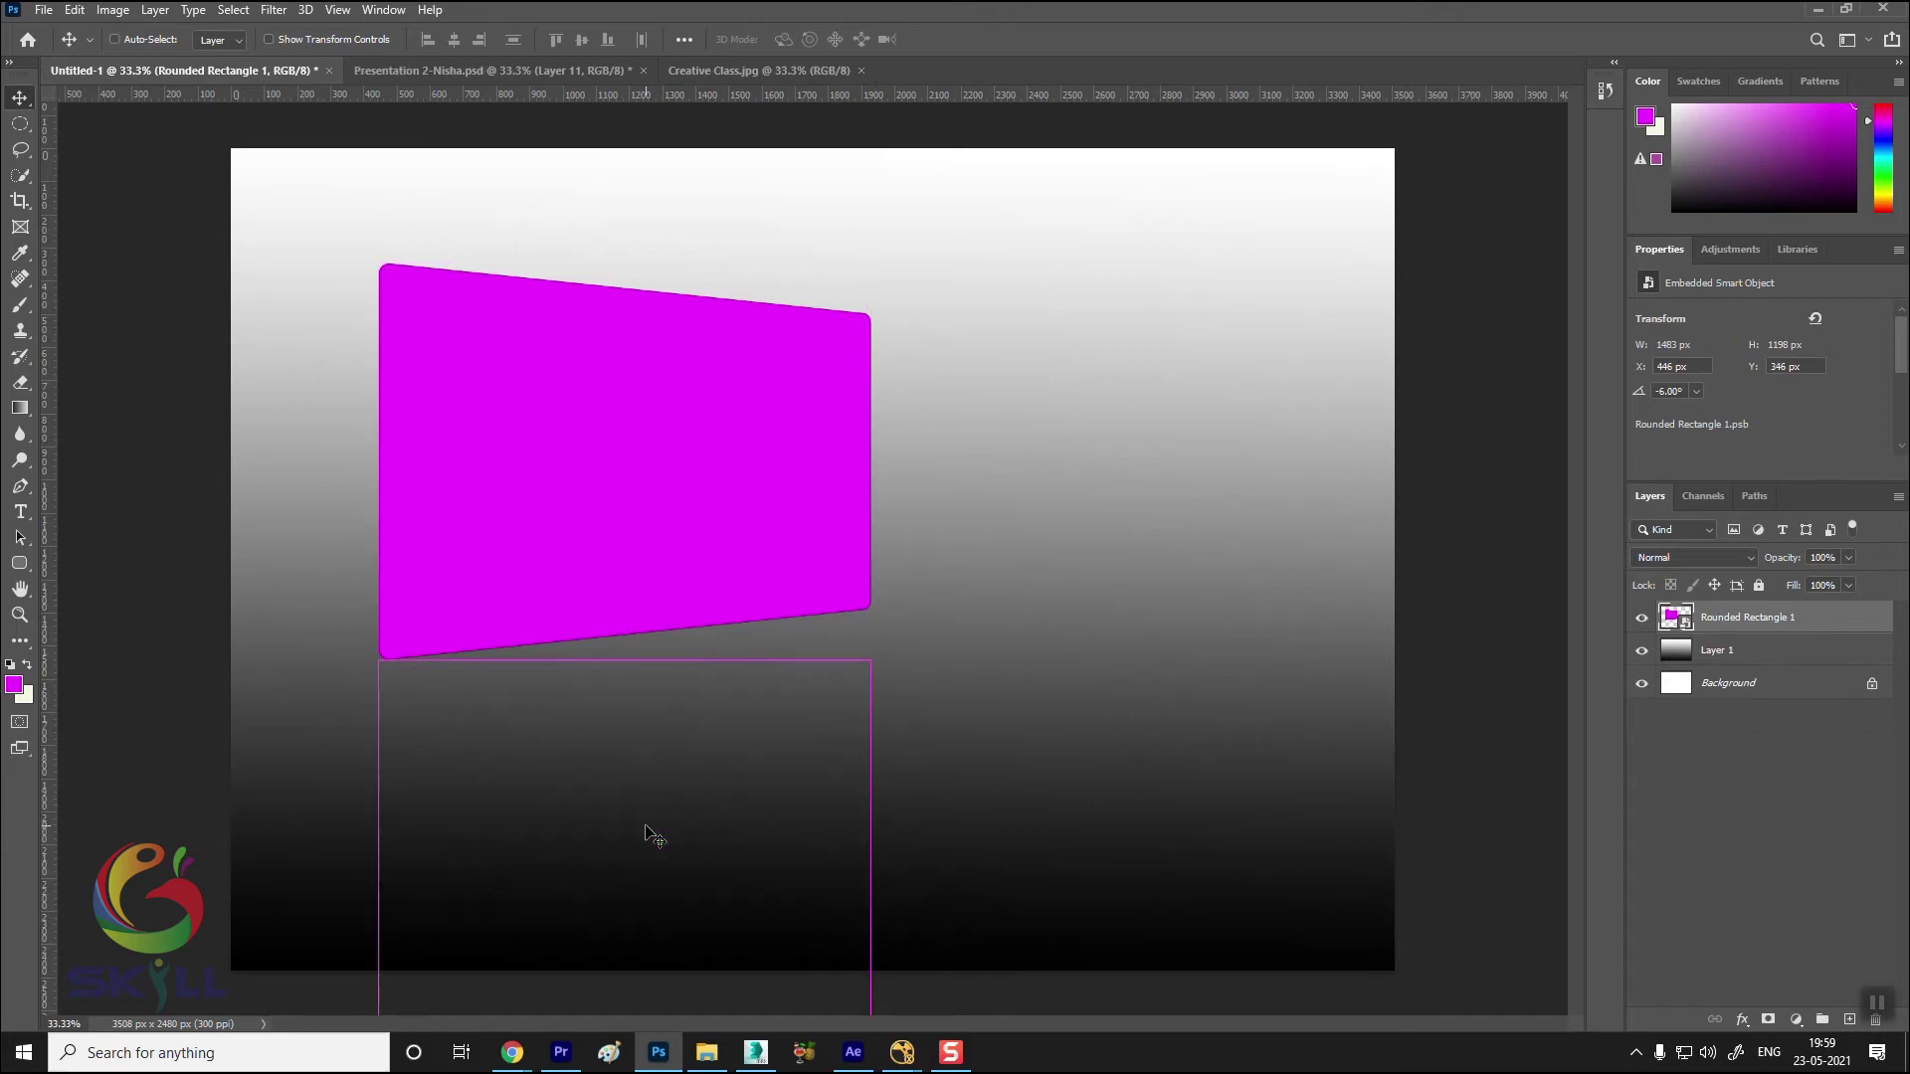
pyautogui.hotkey('ctrl', 'j')
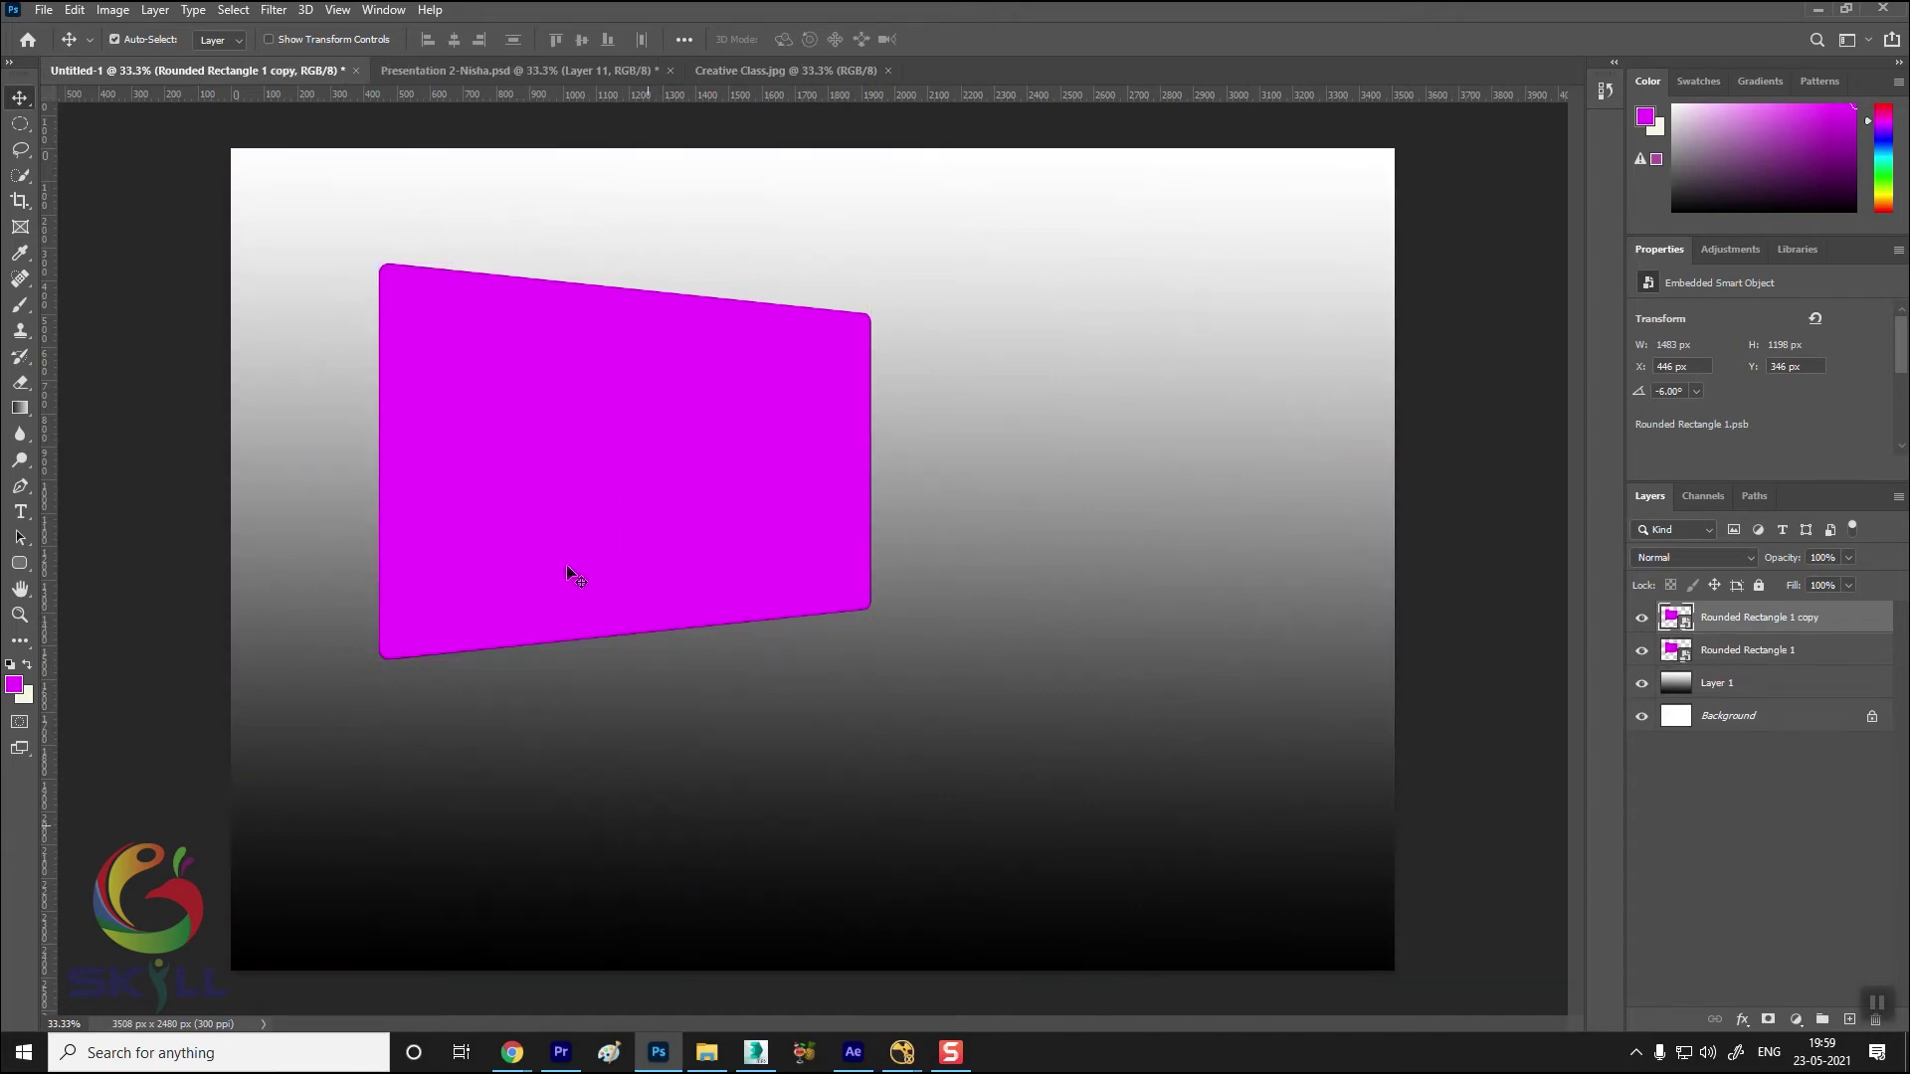
pyautogui.hotkey('ctrl', 't')
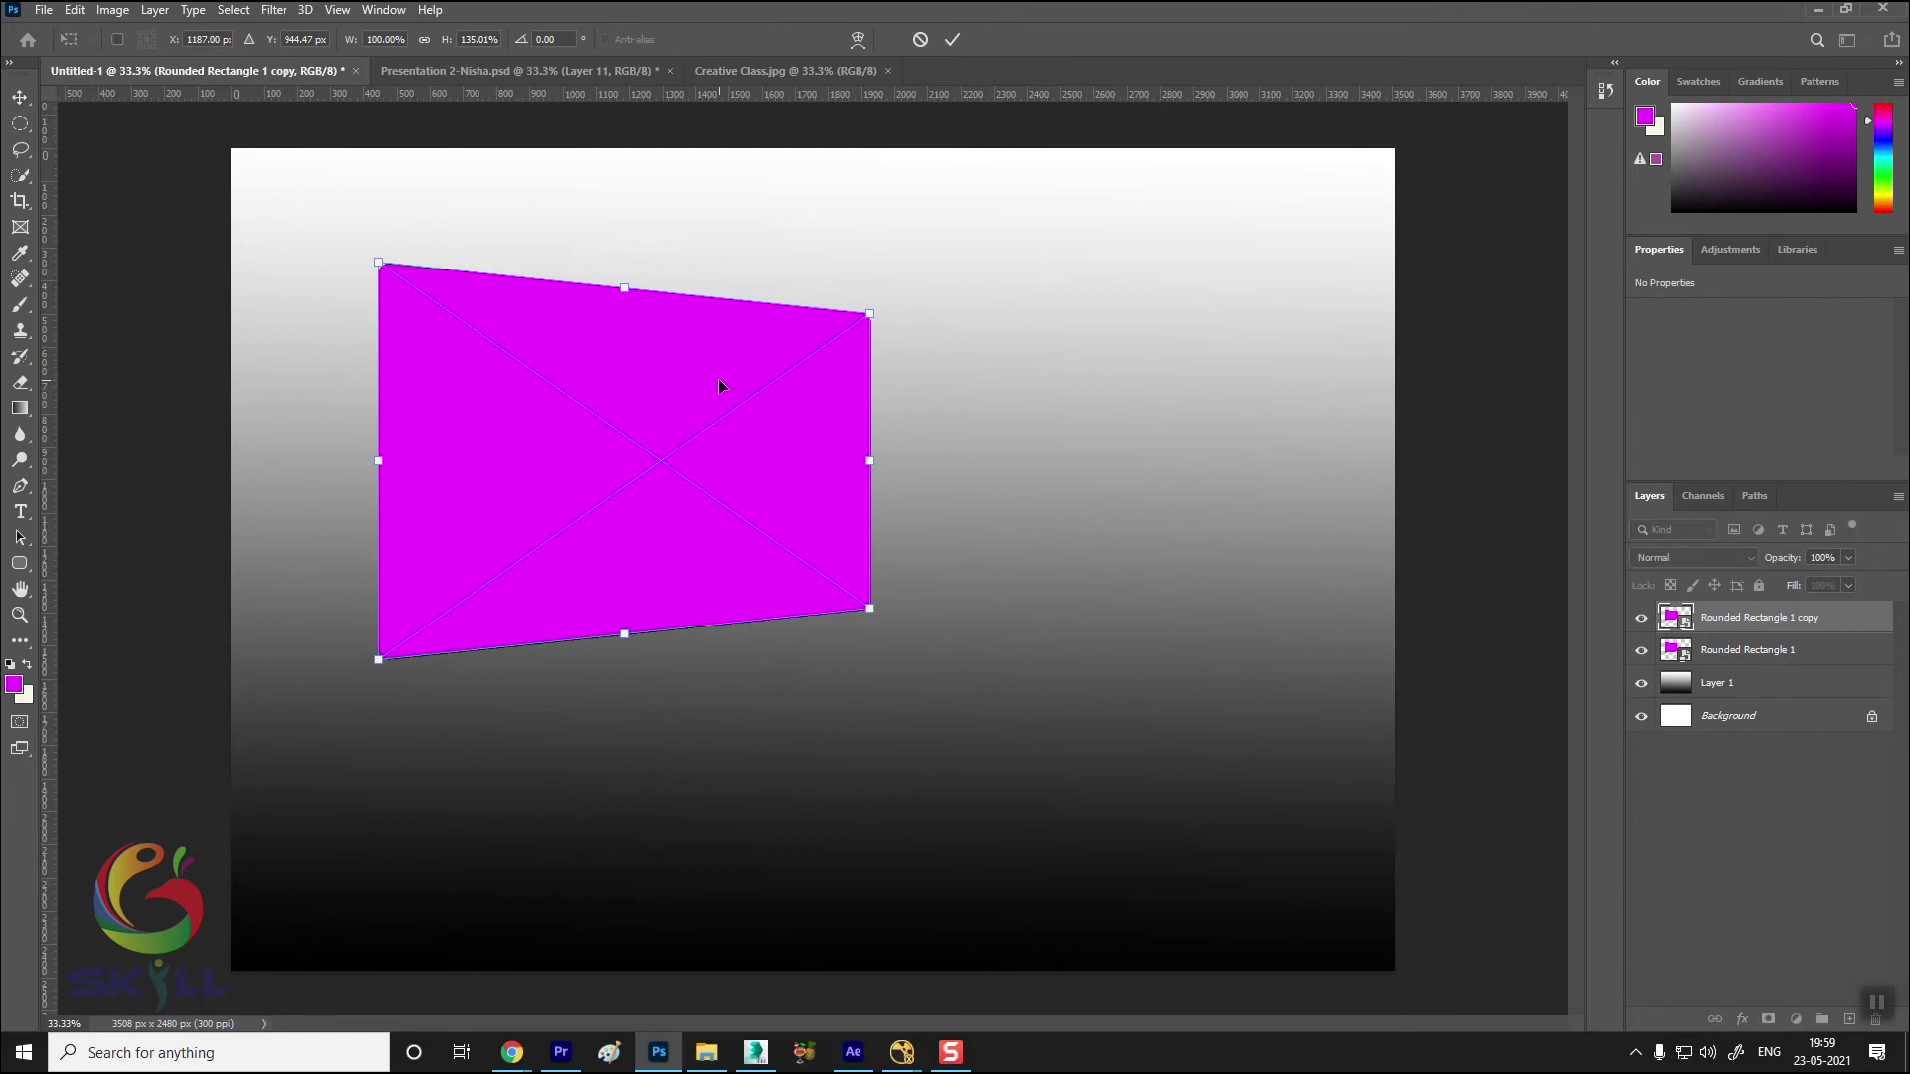
pyautogui.rightClick(678, 375)
pyautogui.click(730, 695)
pyautogui.moveTo(656, 357); pyautogui.dragTo(659, 758)
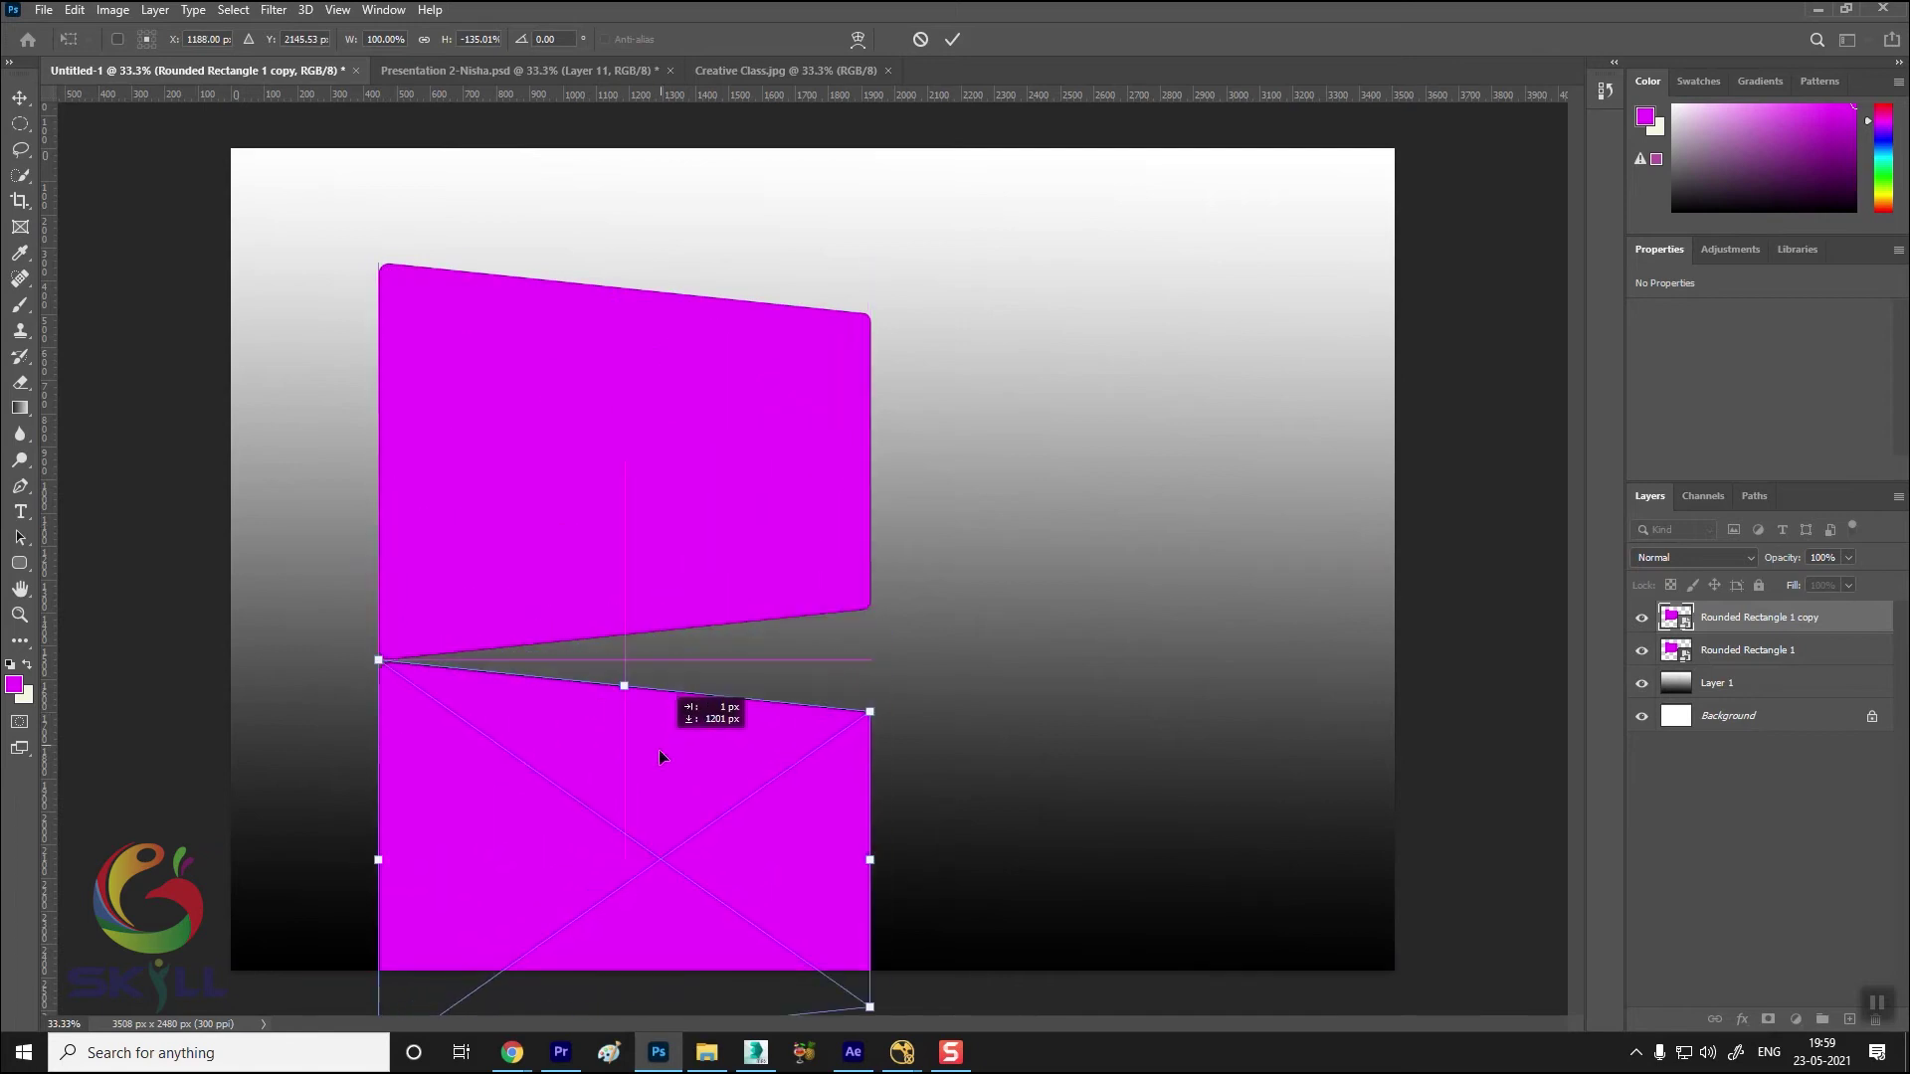
pyautogui.moveTo(660, 758); pyautogui.dragTo(661, 743)
# Distort the flipped copy's corners so it slants as the card's mirrored reflection
pyautogui.rightClick(694, 733)
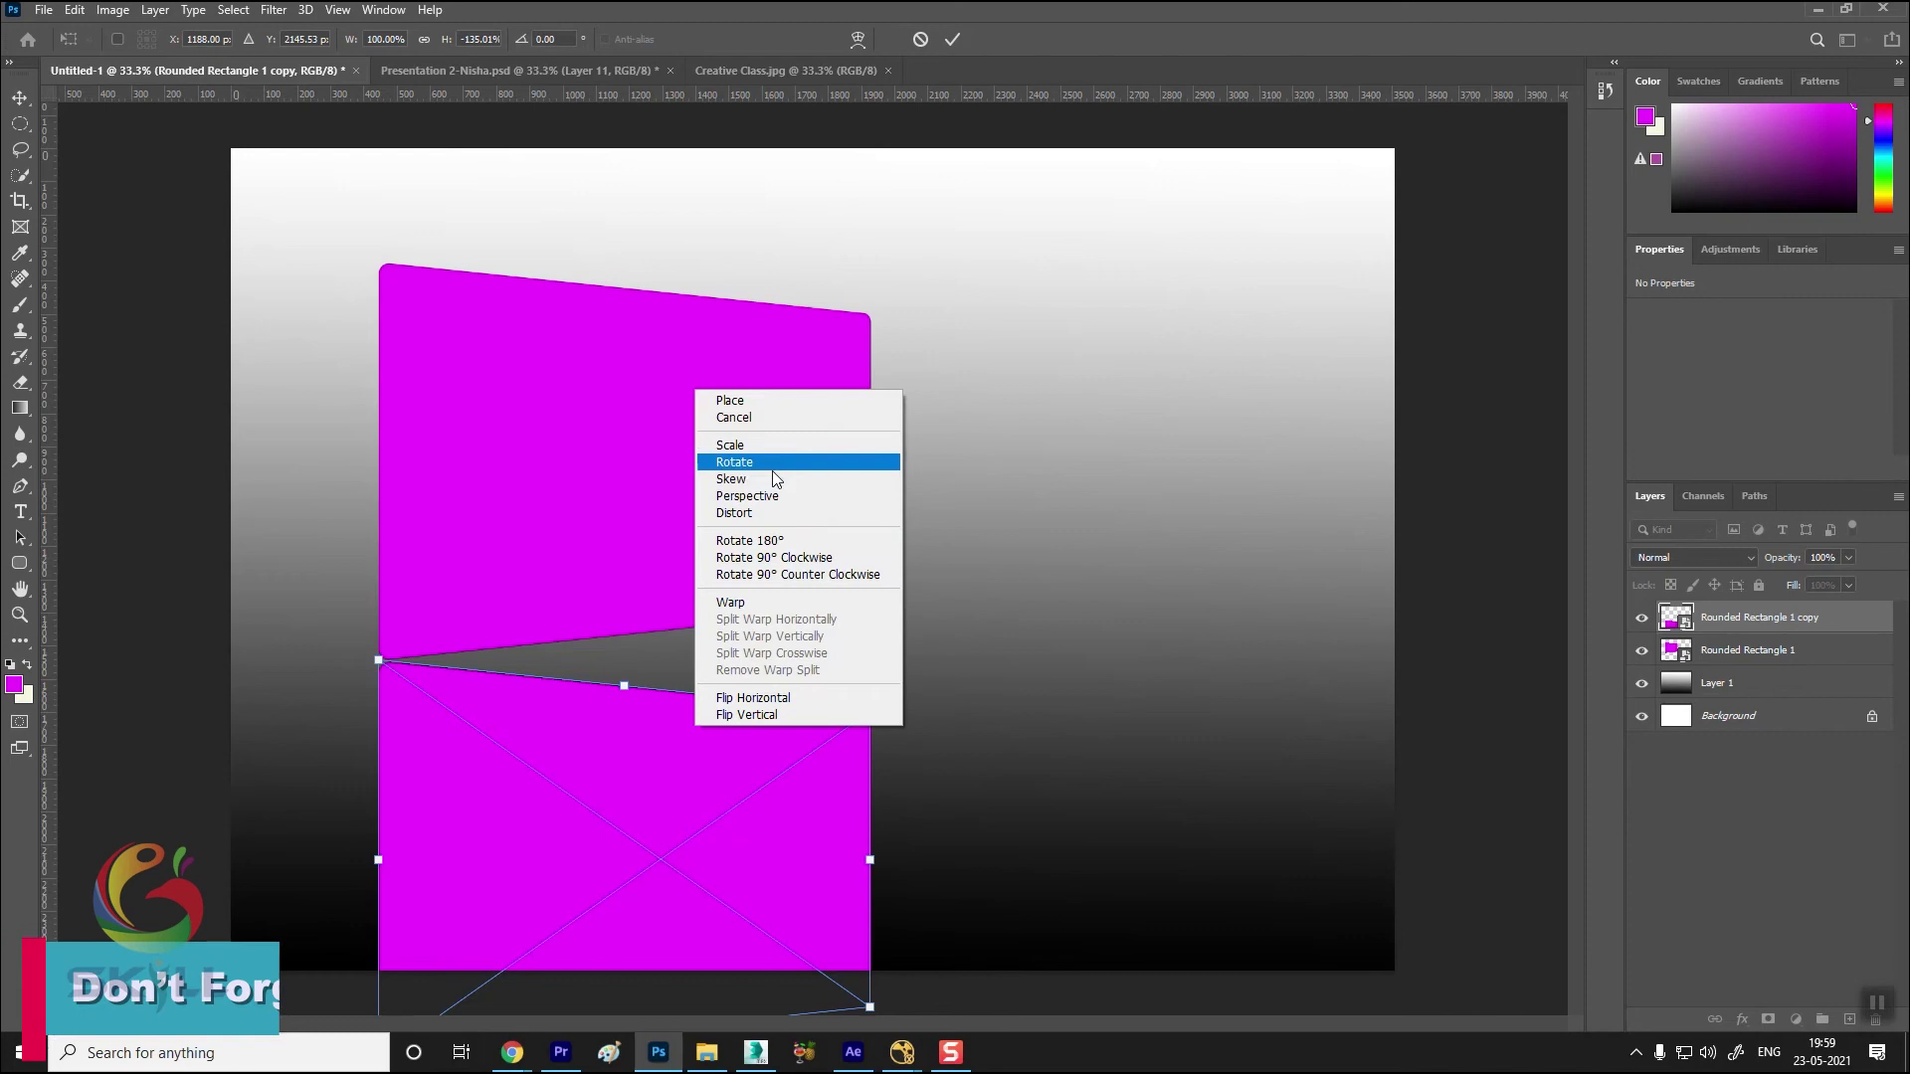
pyautogui.click(766, 512)
pyautogui.moveTo(870, 712); pyautogui.dragTo(869, 614)
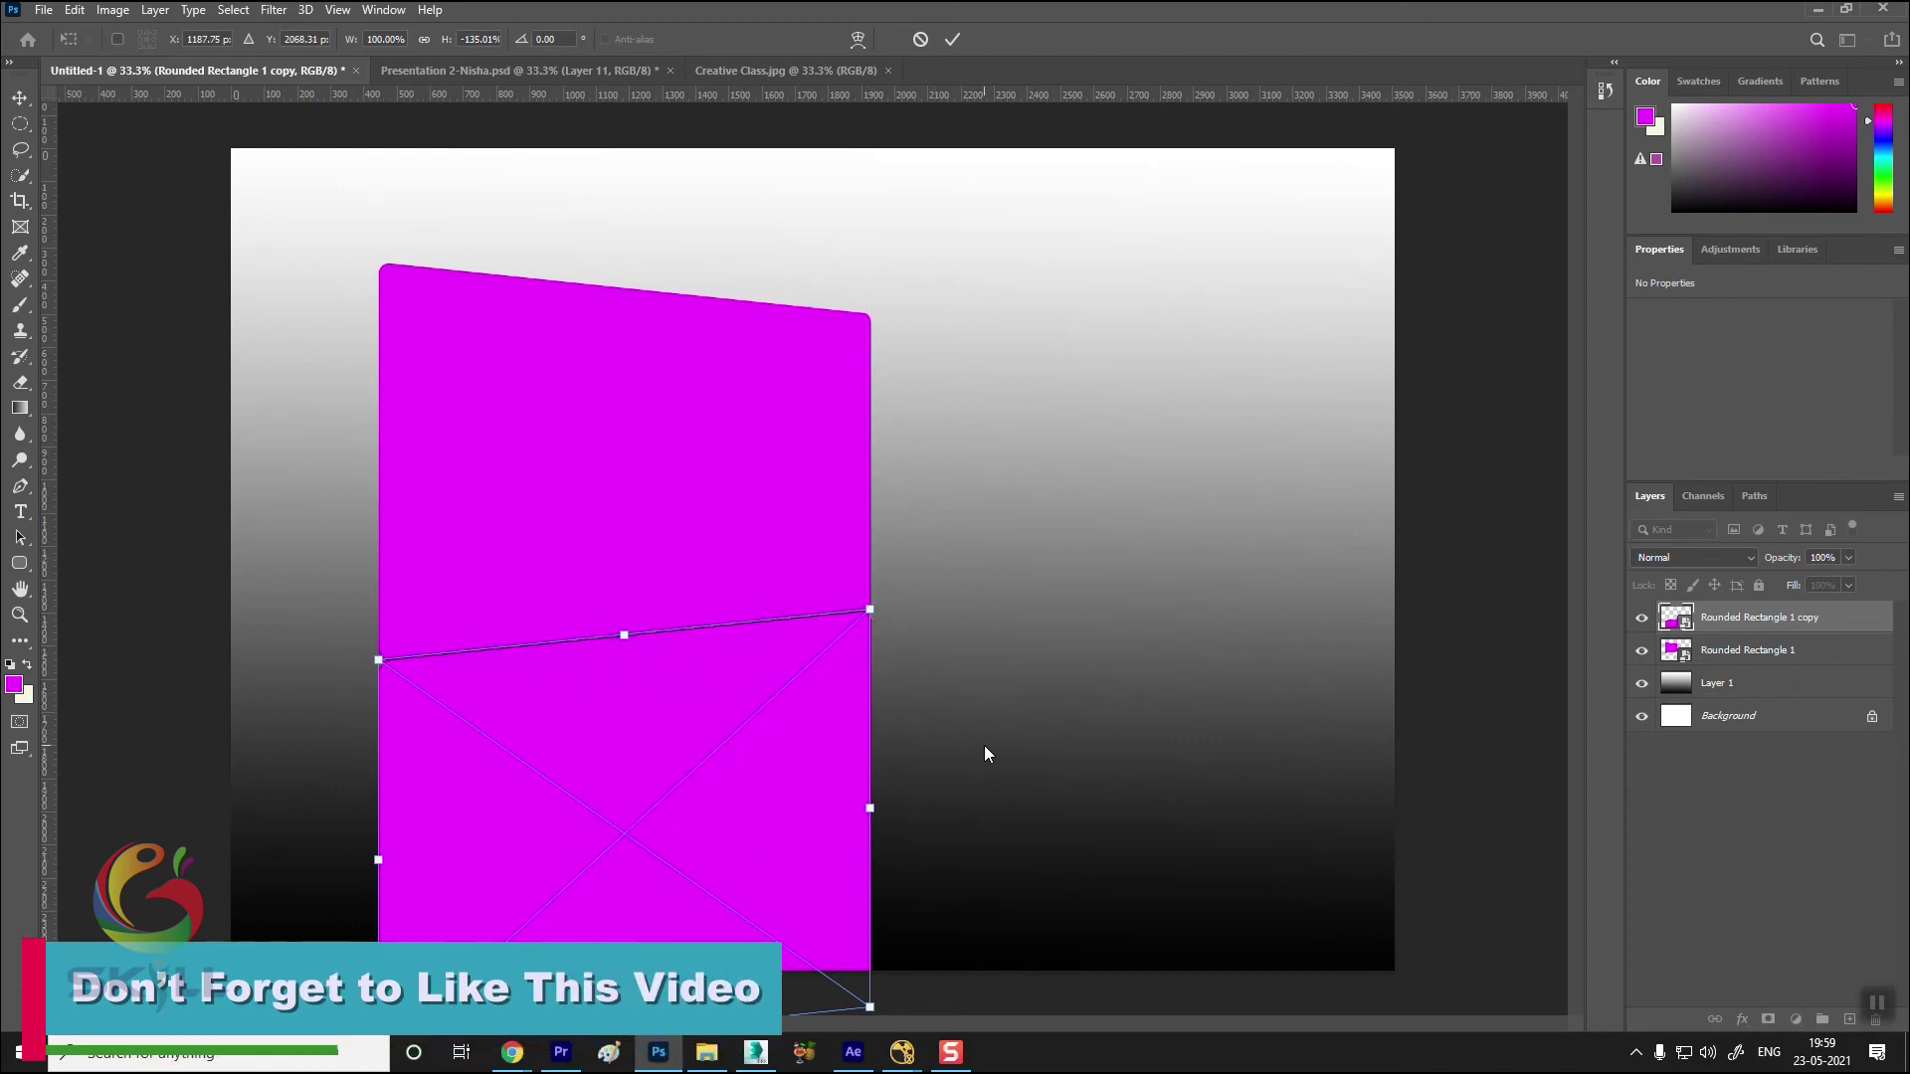
pyautogui.moveTo(870, 1006); pyautogui.dragTo(870, 846)
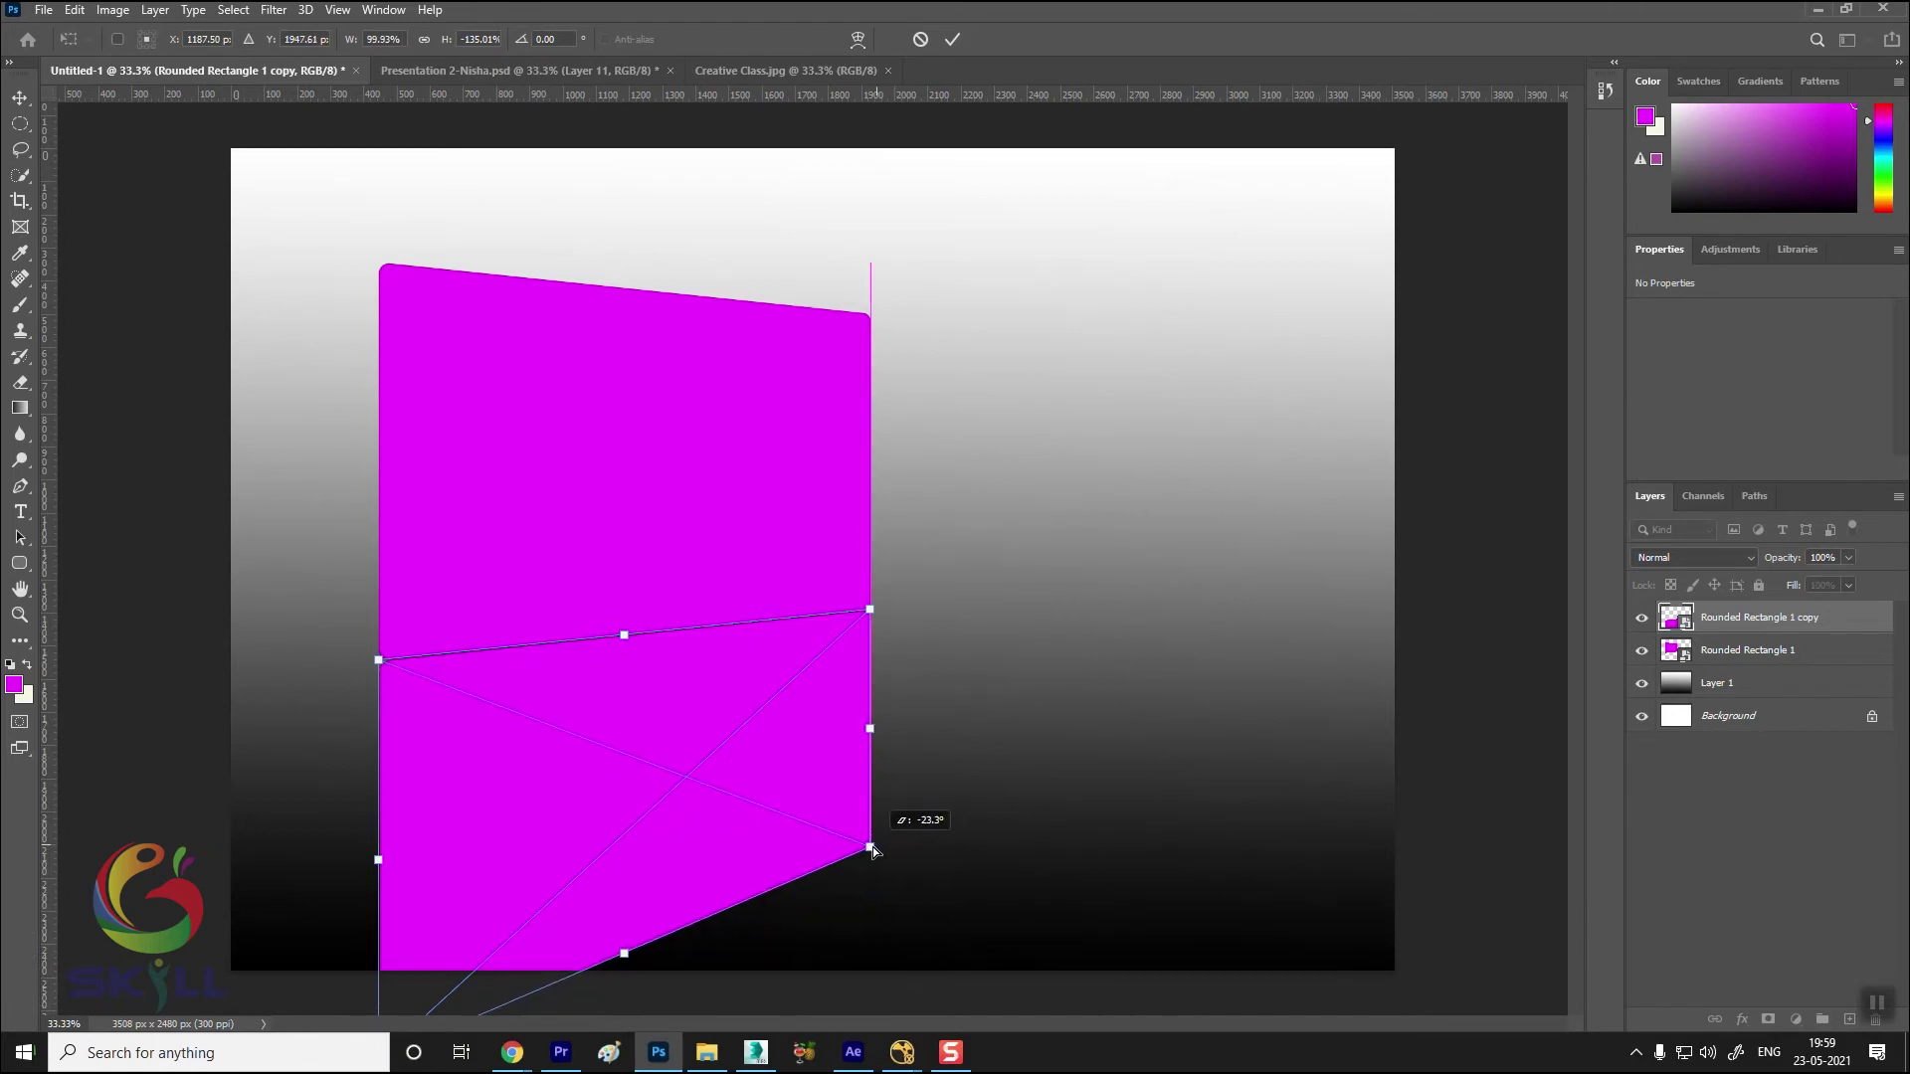
pyautogui.hotkey('ctrl', '-')
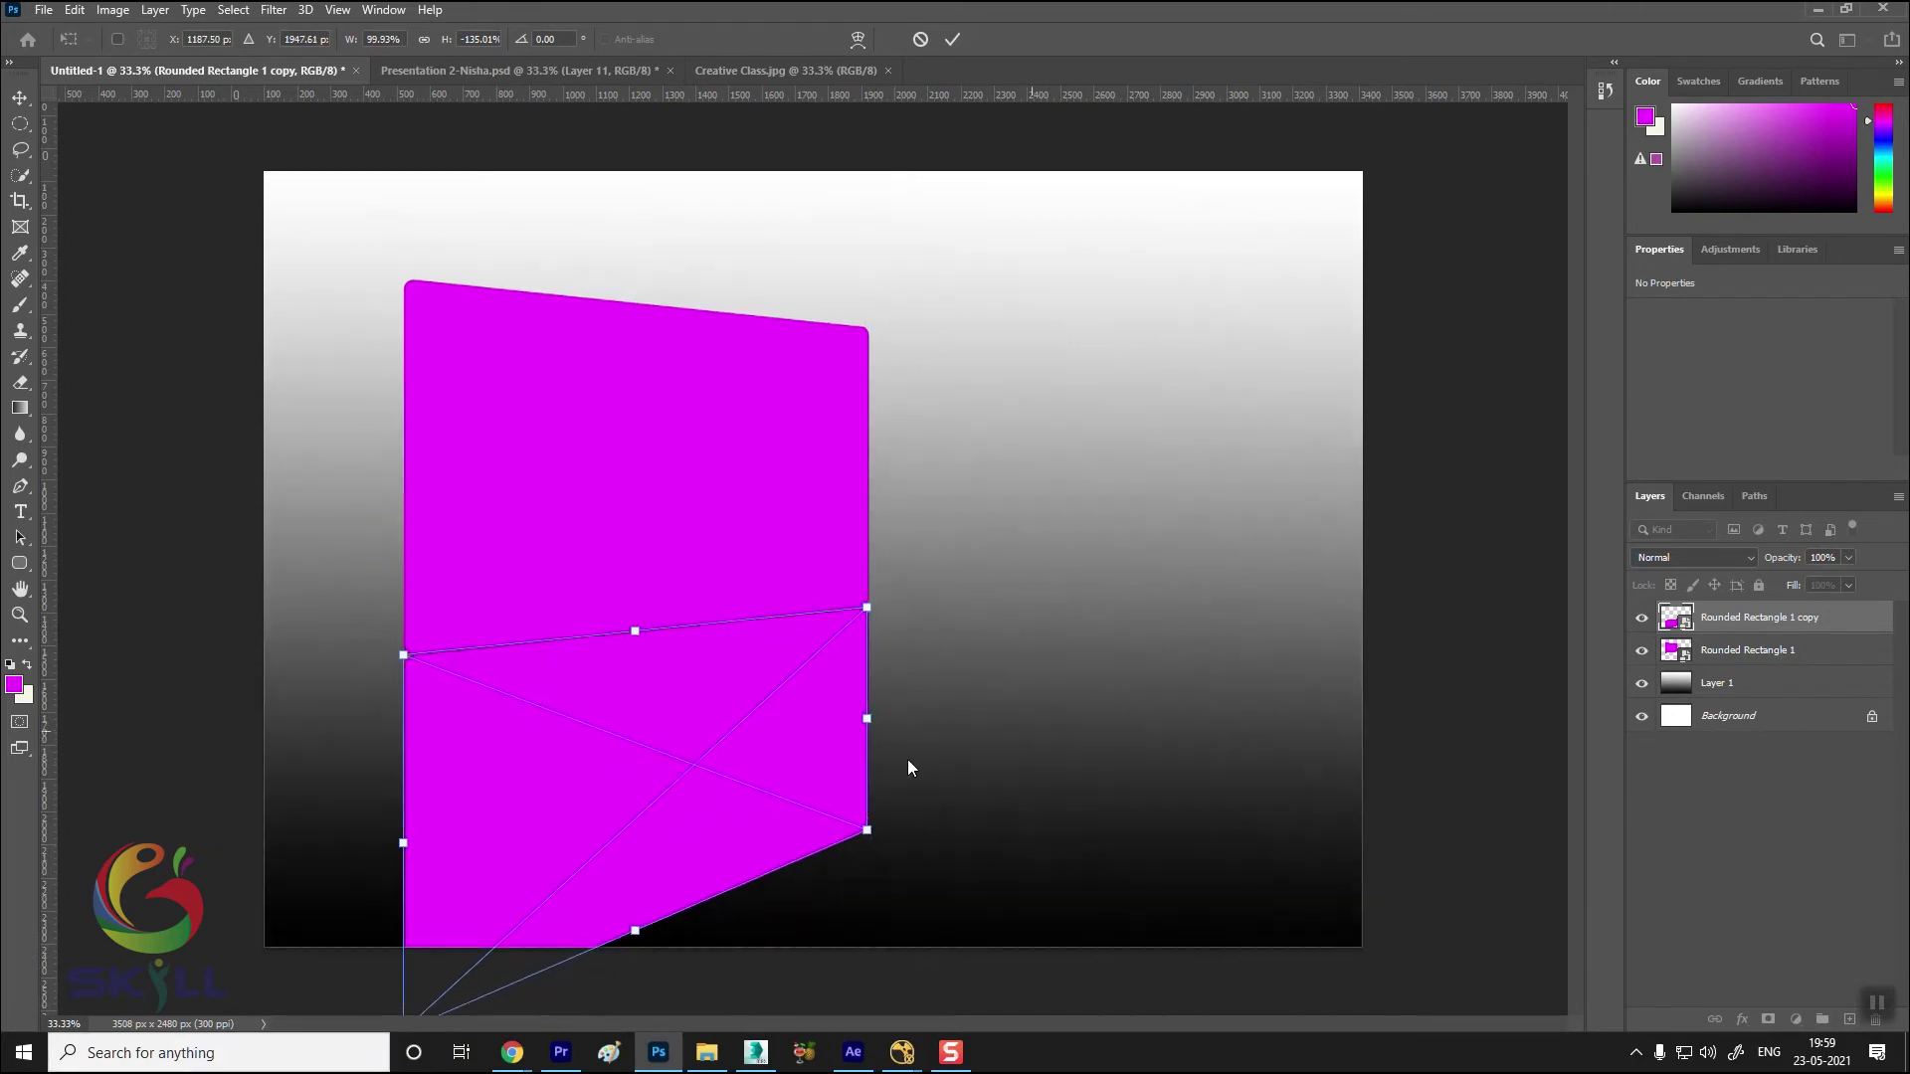
pyautogui.moveTo(491, 926); pyautogui.dragTo(506, 841)
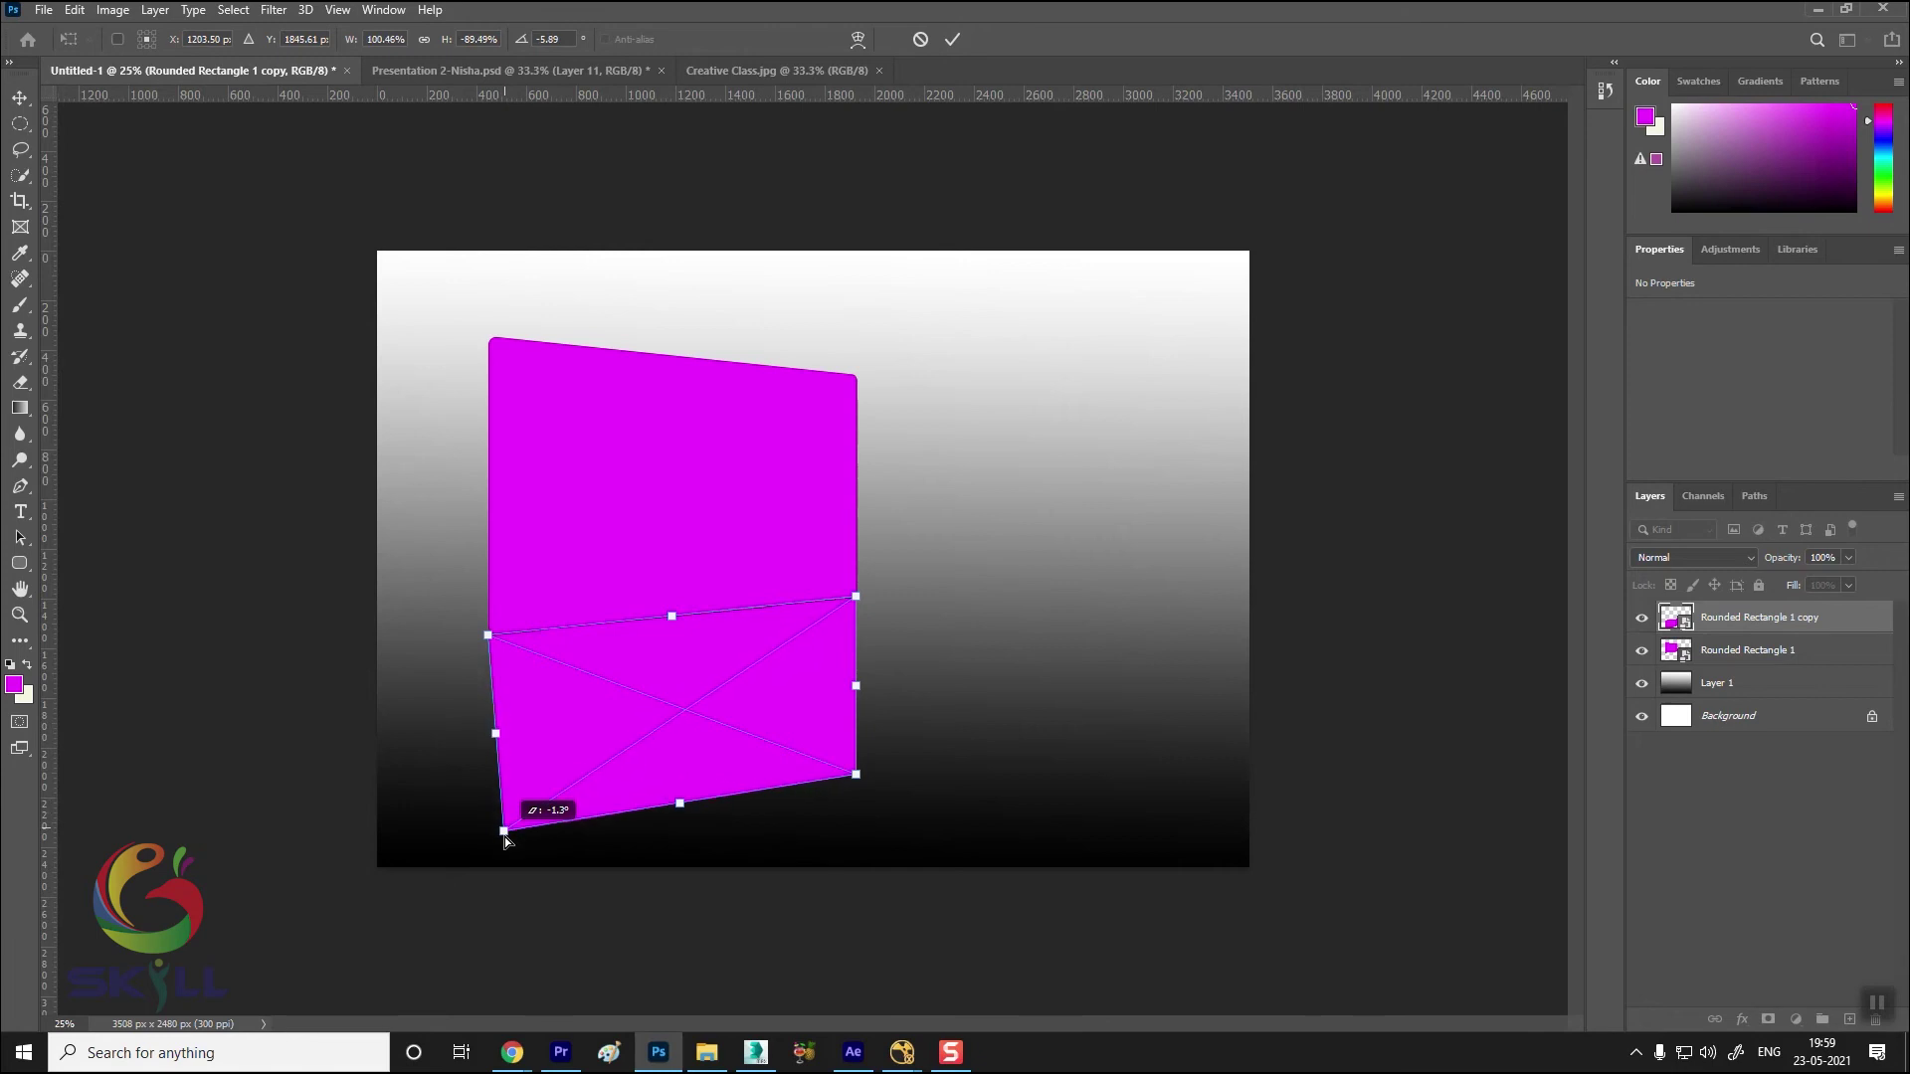
pyautogui.moveTo(862, 785); pyautogui.dragTo(860, 813)
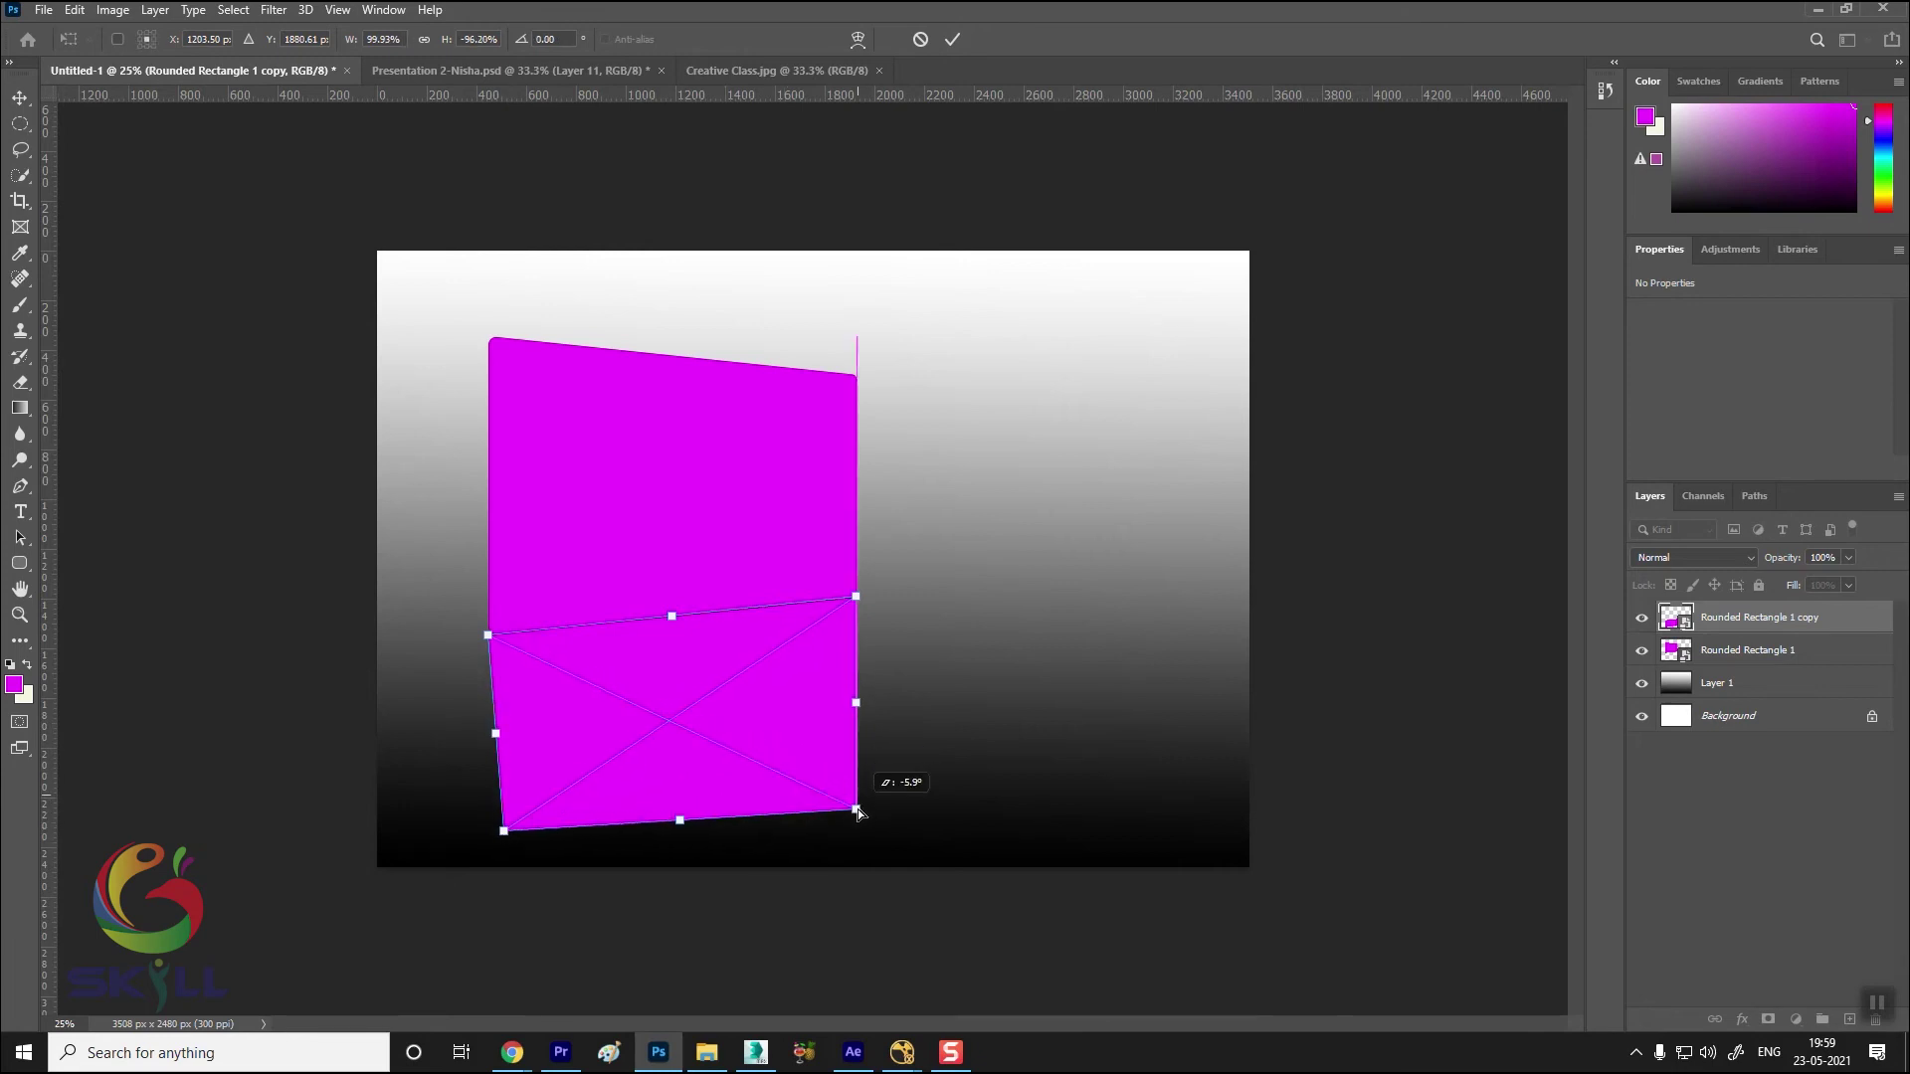
pyautogui.moveTo(860, 813); pyautogui.dragTo(856, 748)
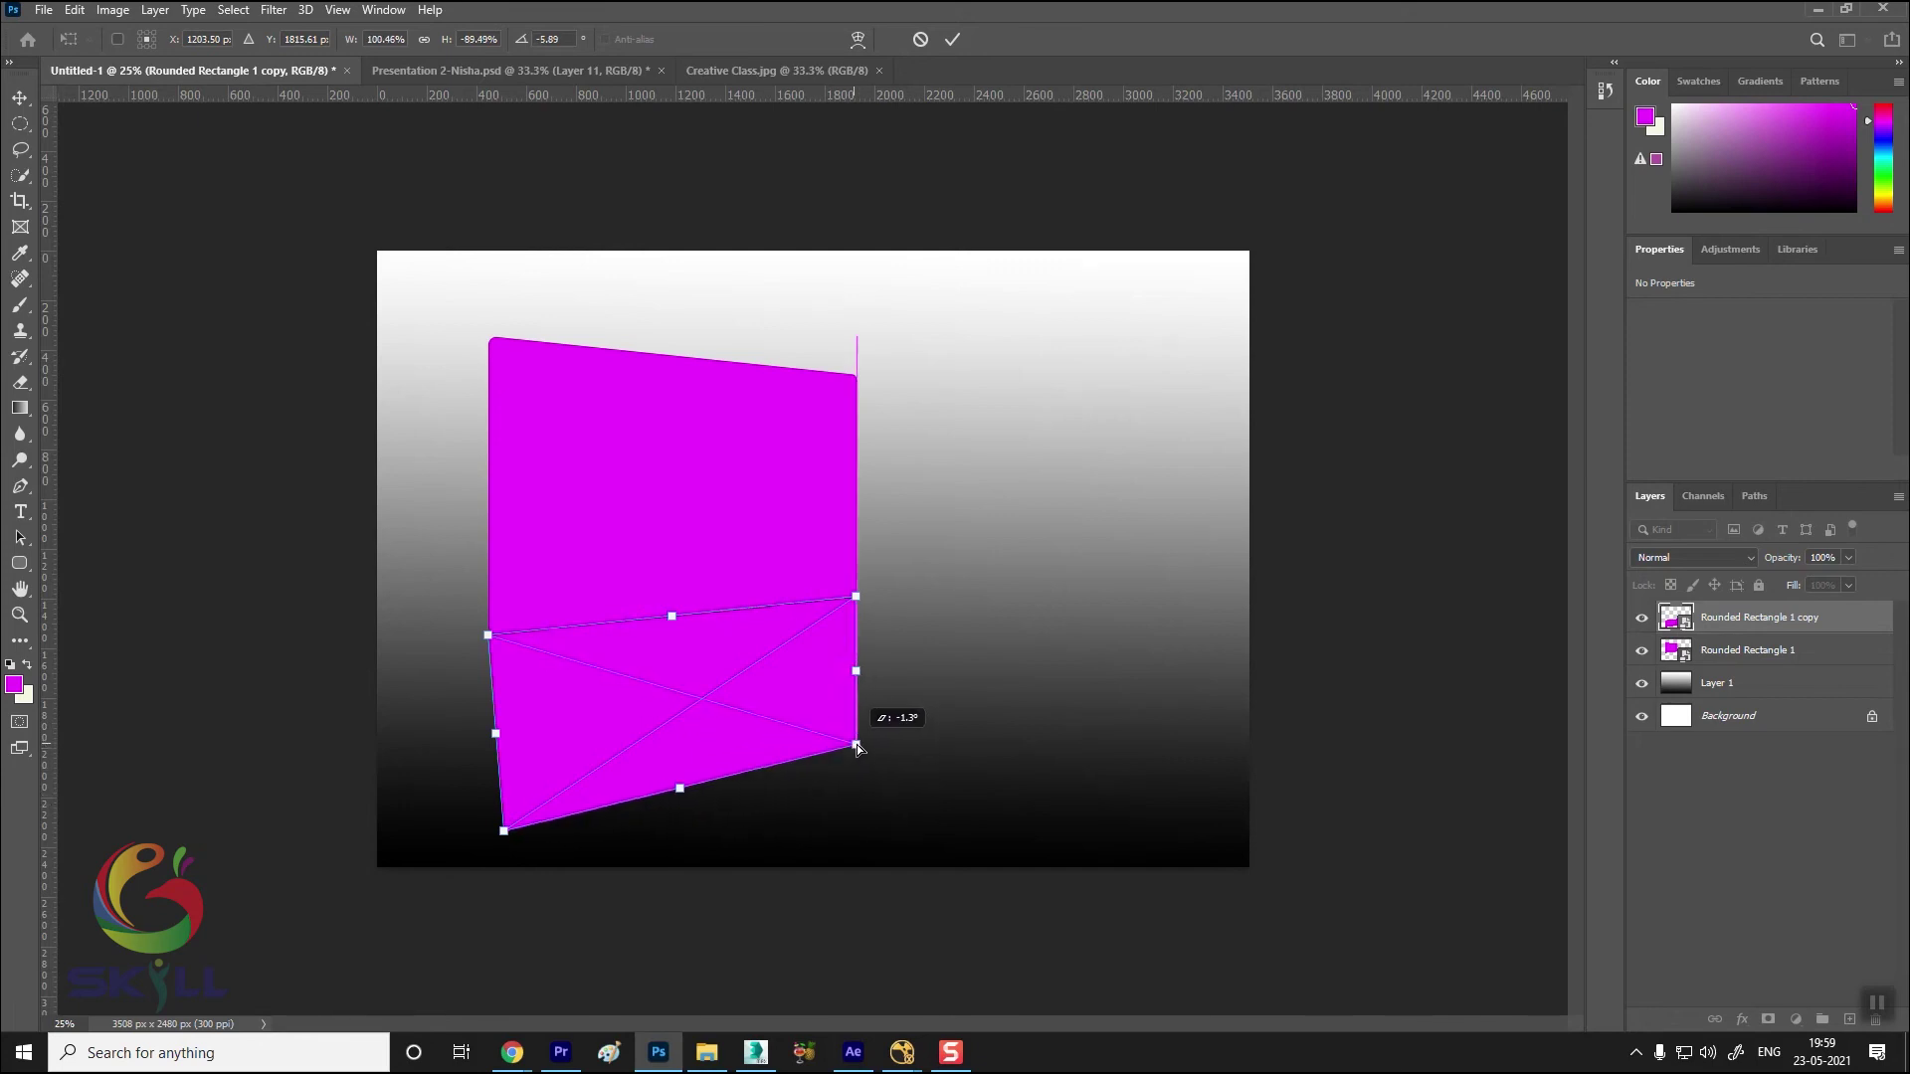
pyautogui.moveTo(513, 824); pyautogui.dragTo(496, 852)
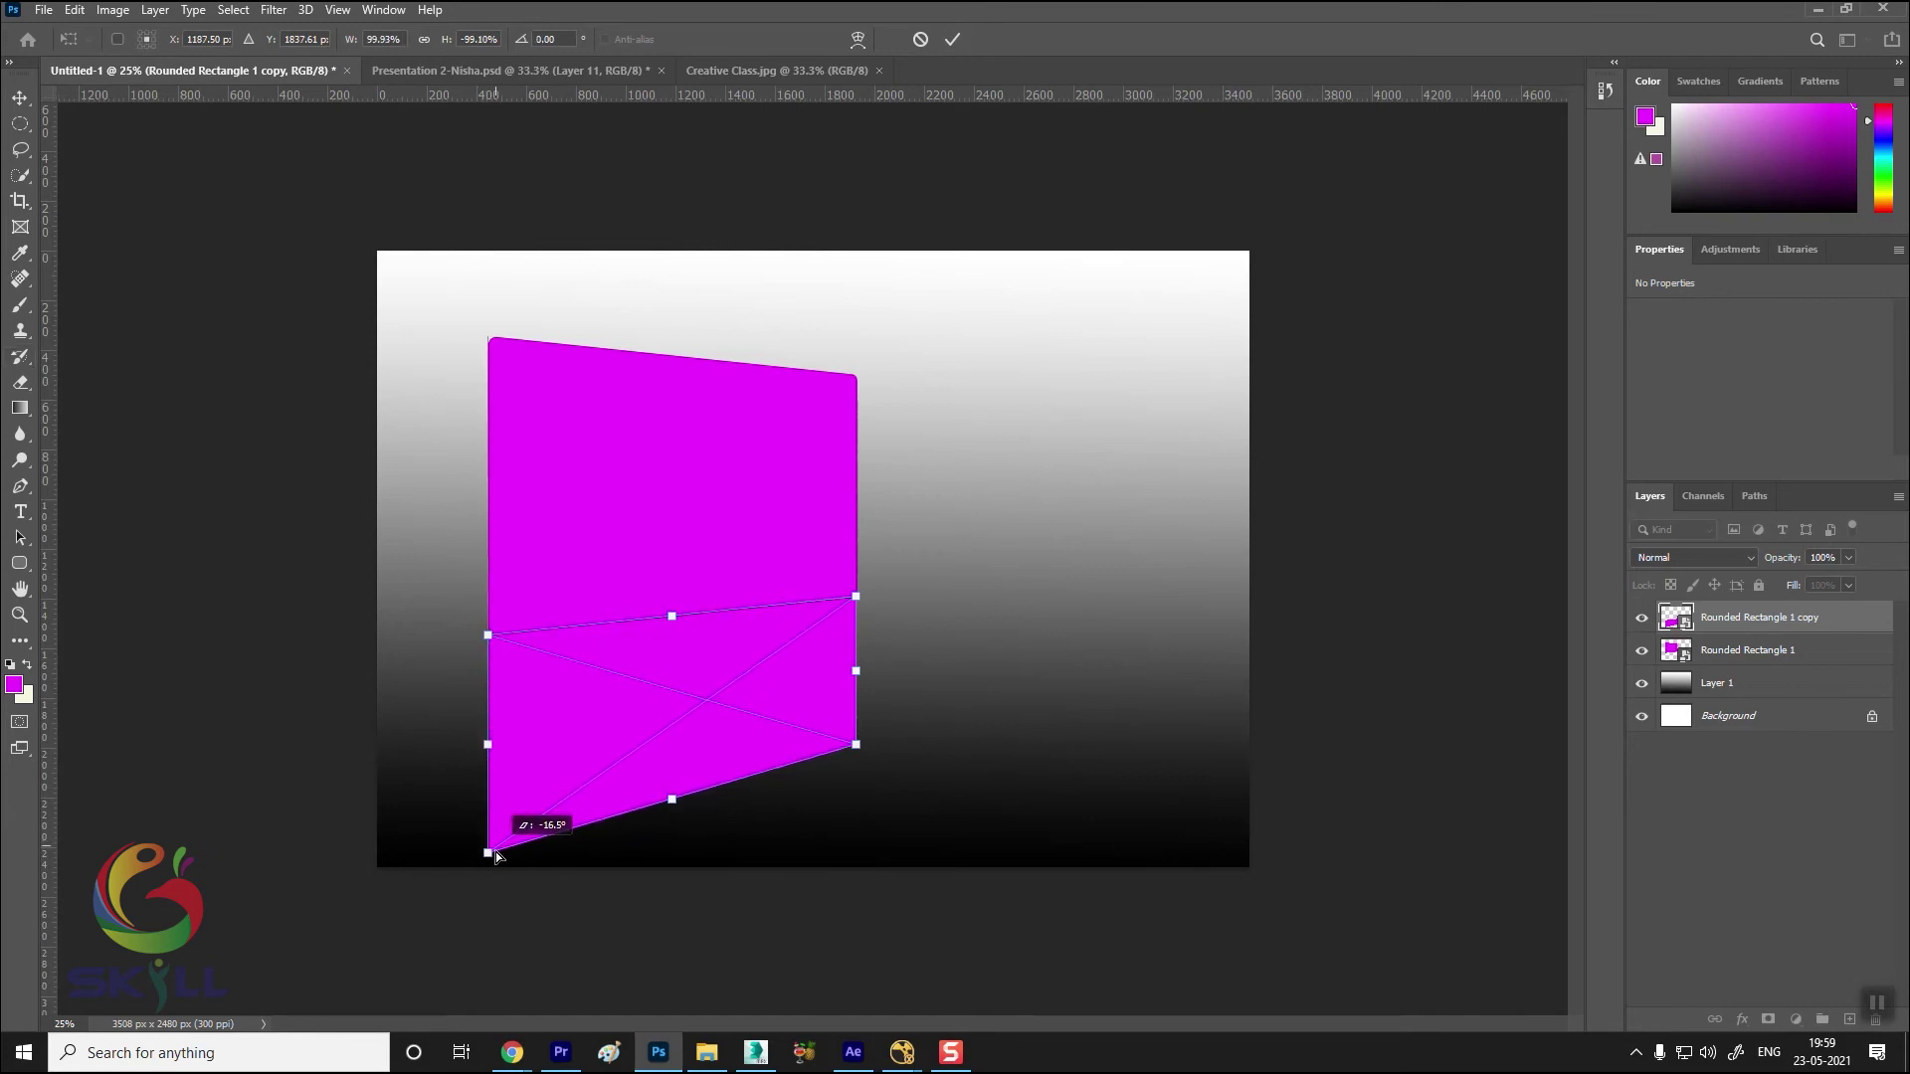
pyautogui.moveTo(860, 746); pyautogui.dragTo(858, 758)
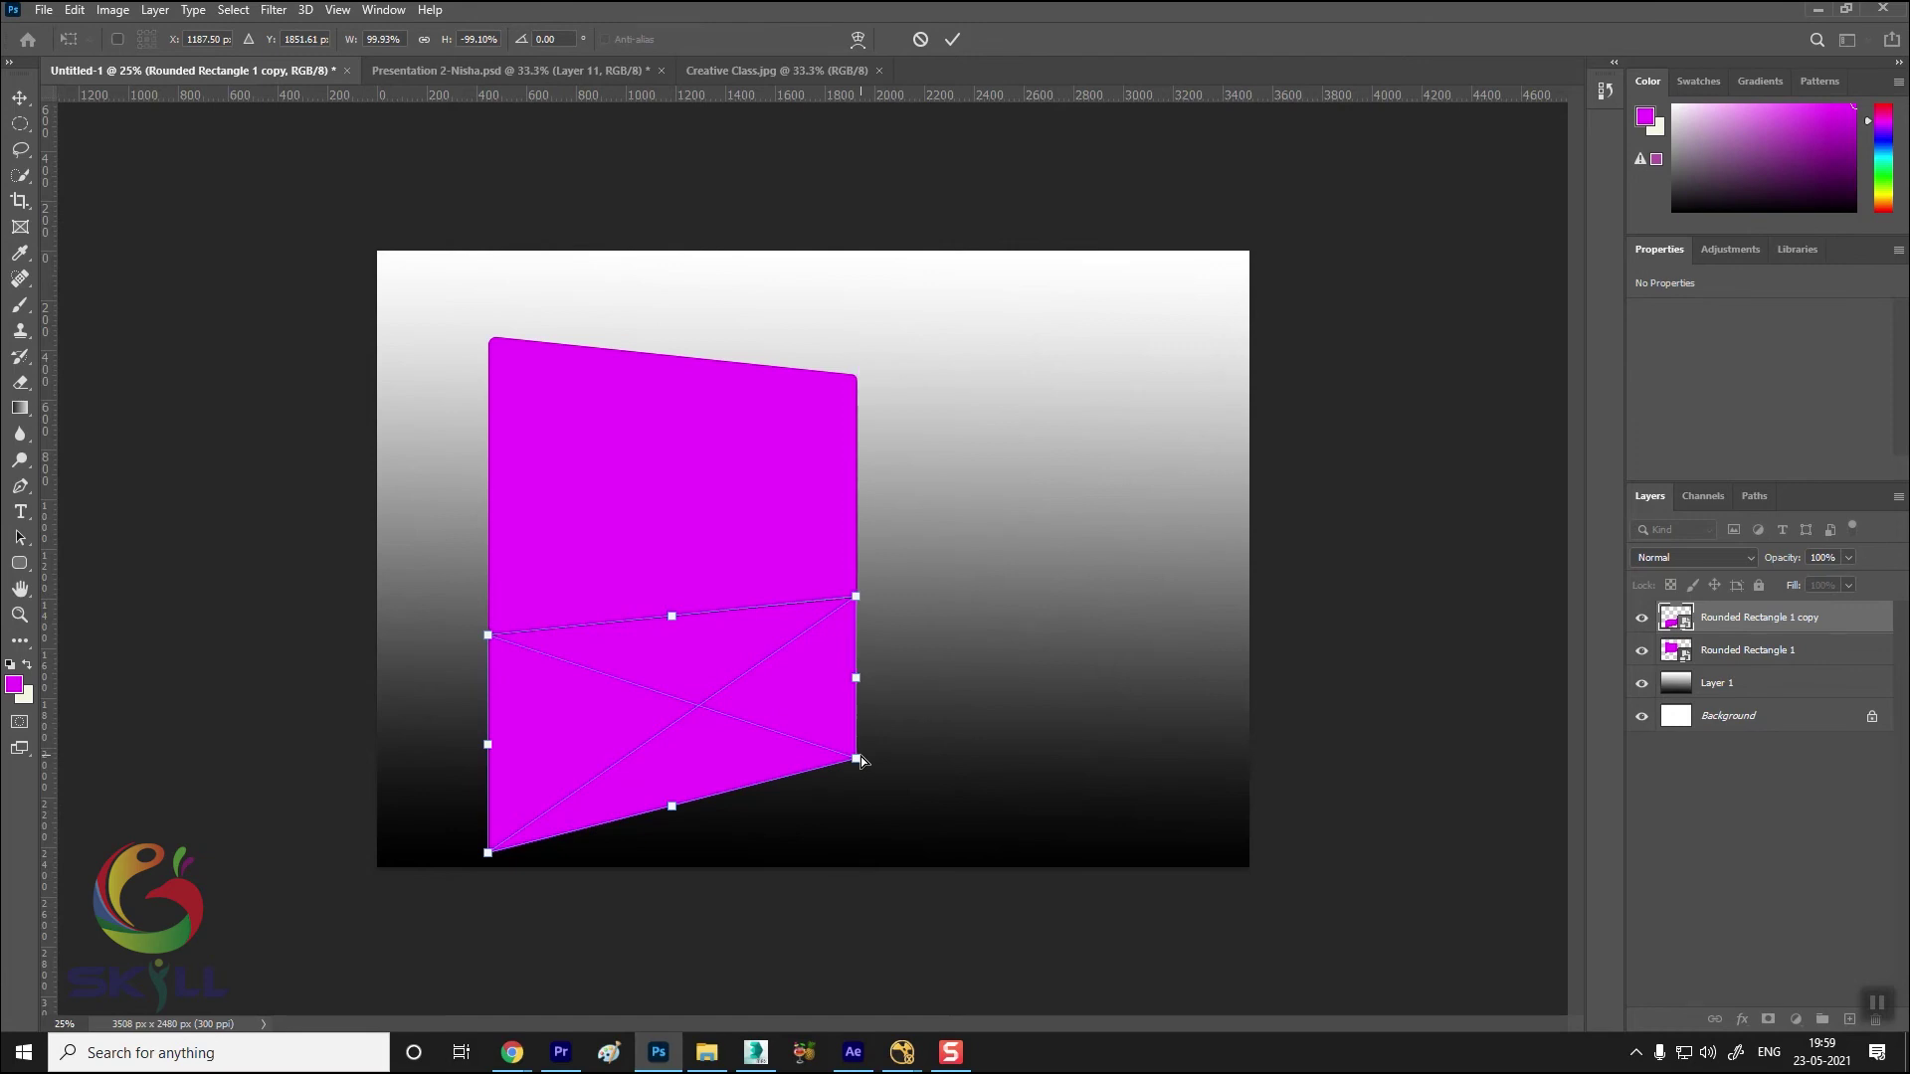
pyautogui.press('Return')
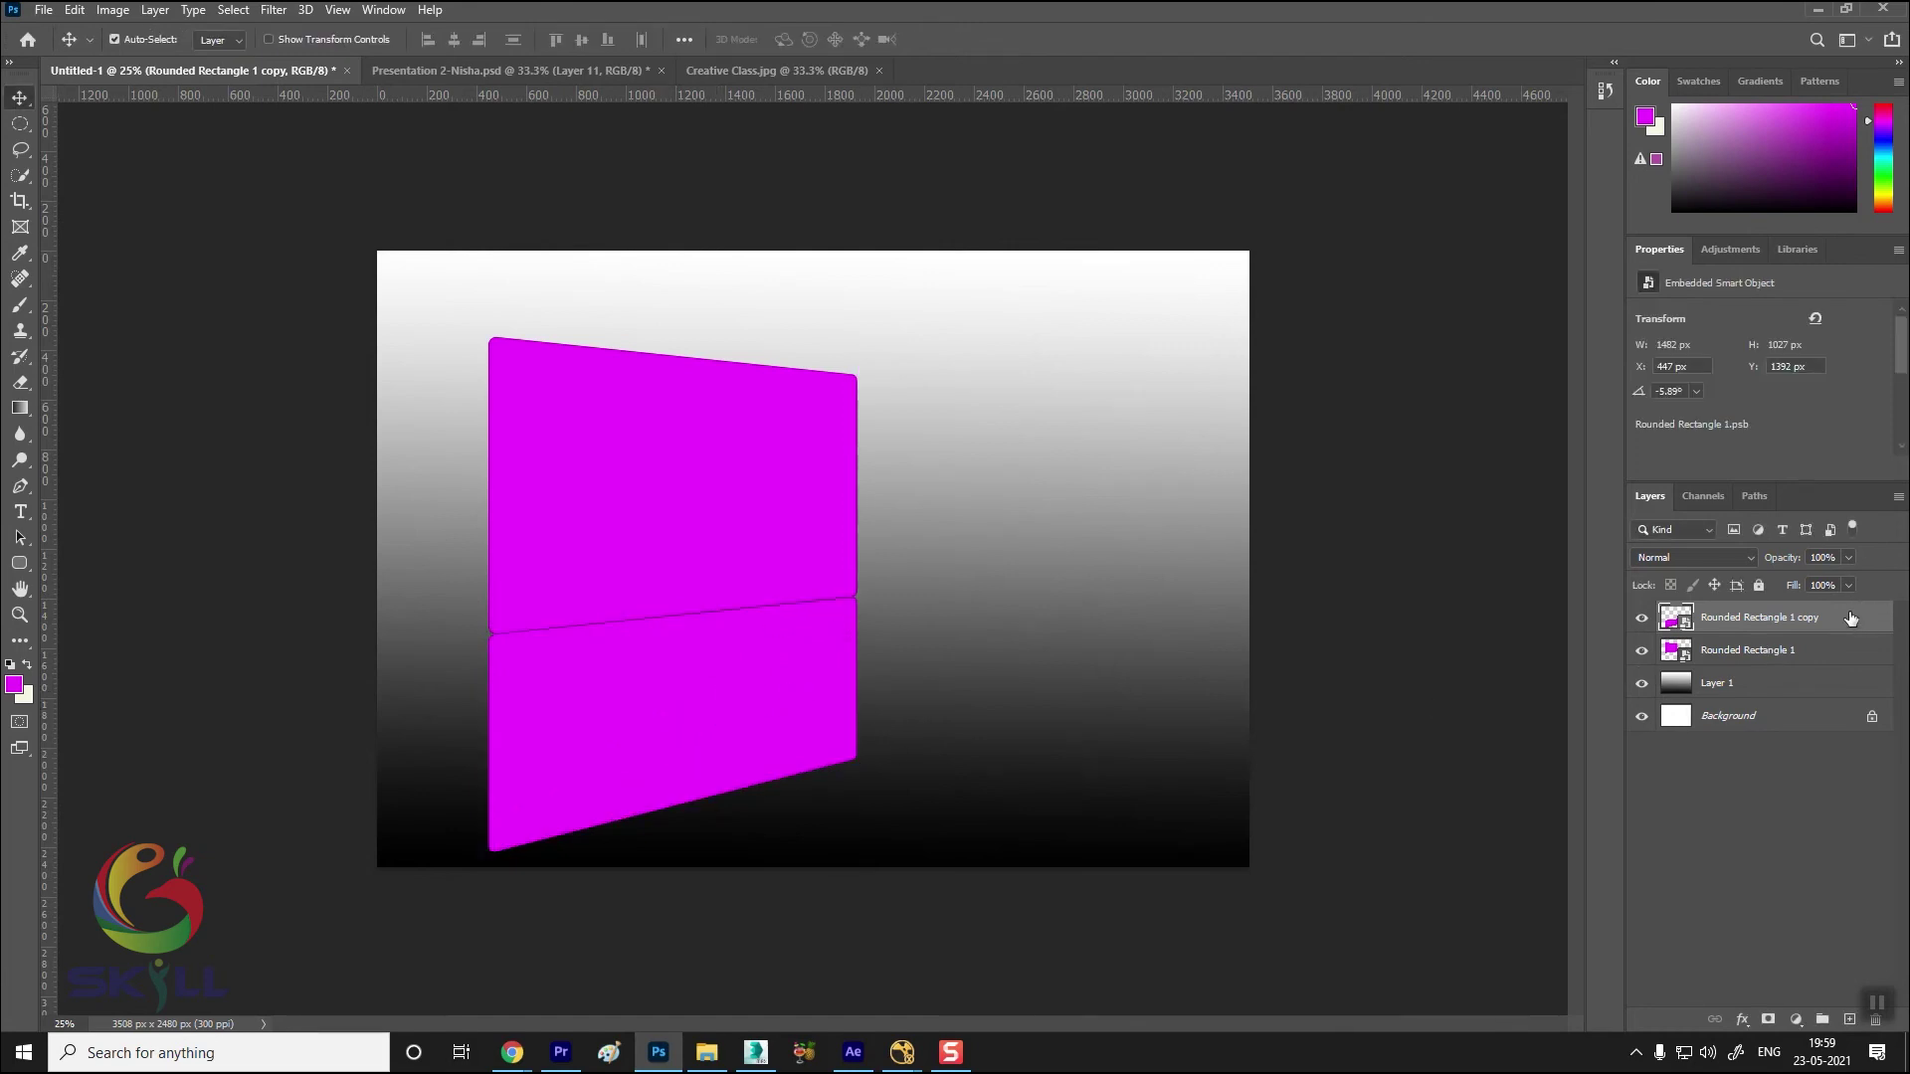
# Give Rounded Rectangle 1 a red colour label and rename the flipped copy REF
pyautogui.rightClick(1641, 618)
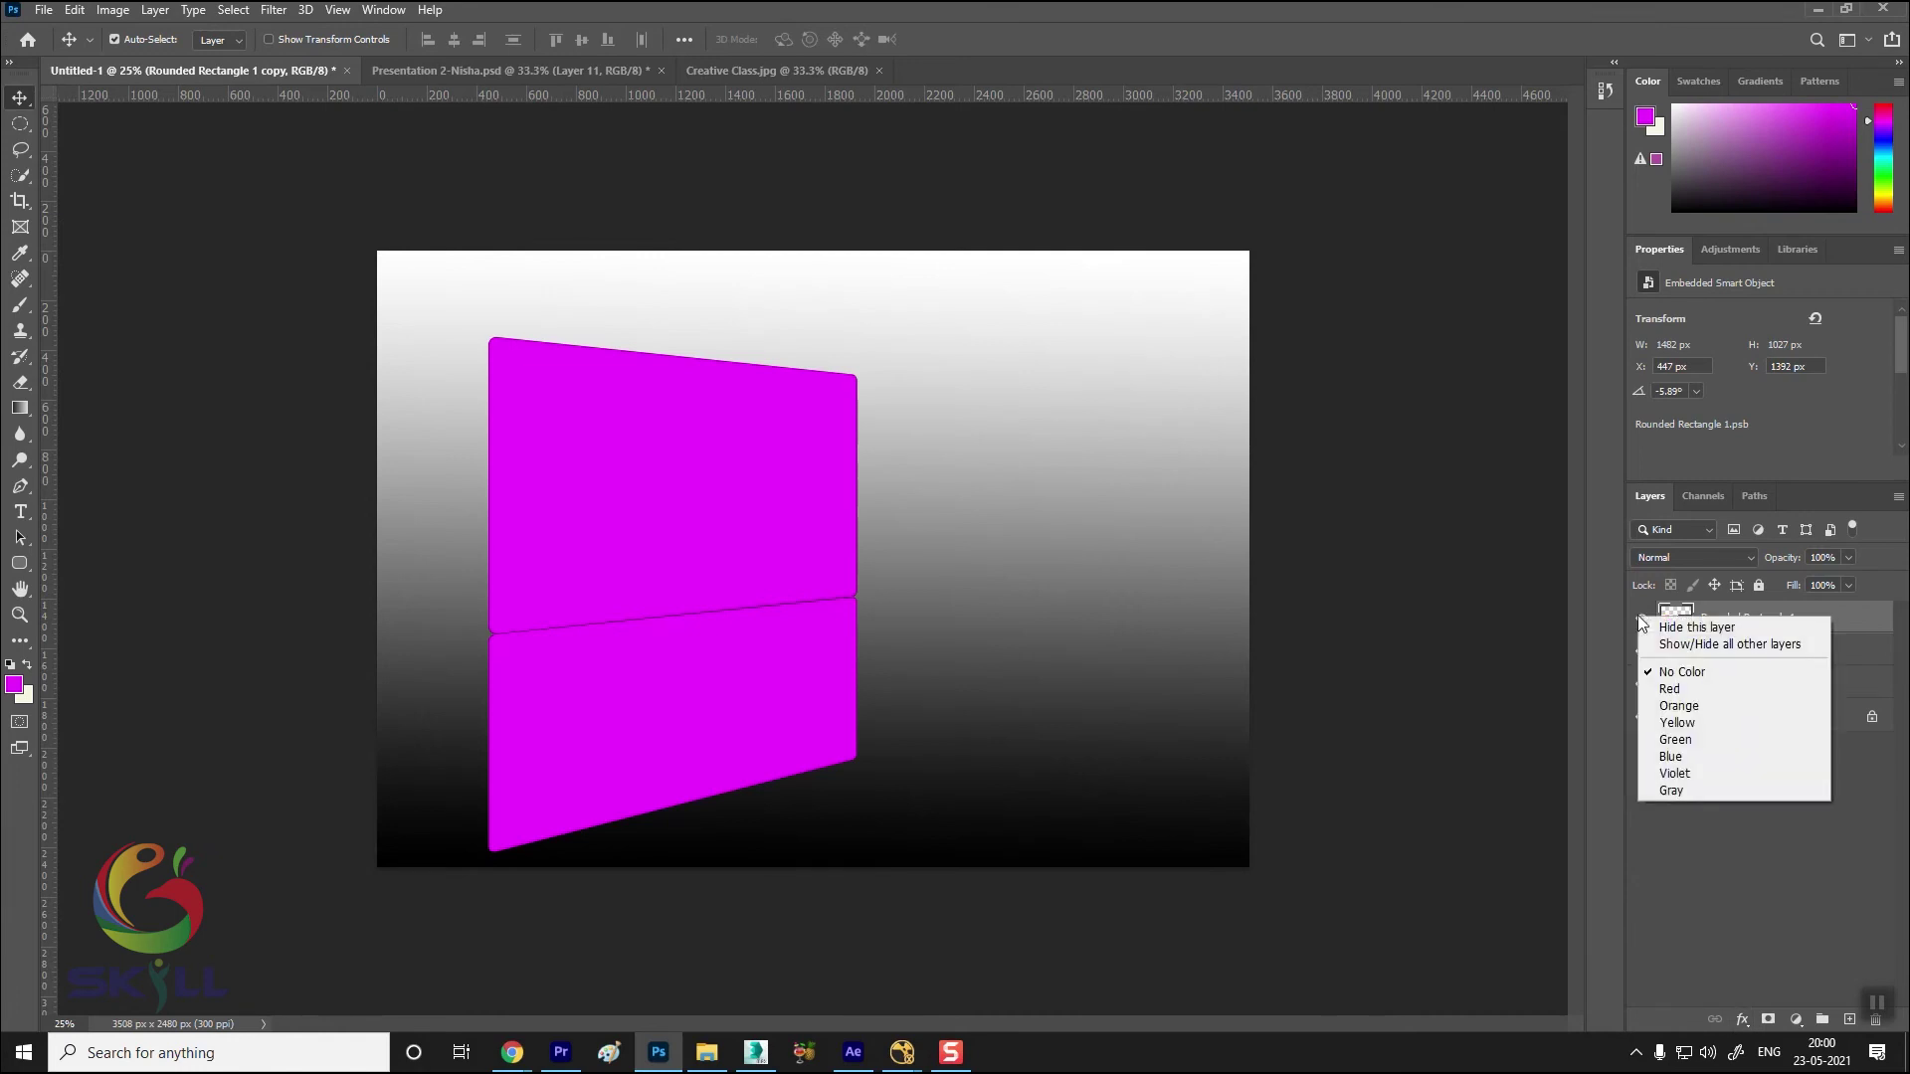
pyautogui.click(1625, 644)
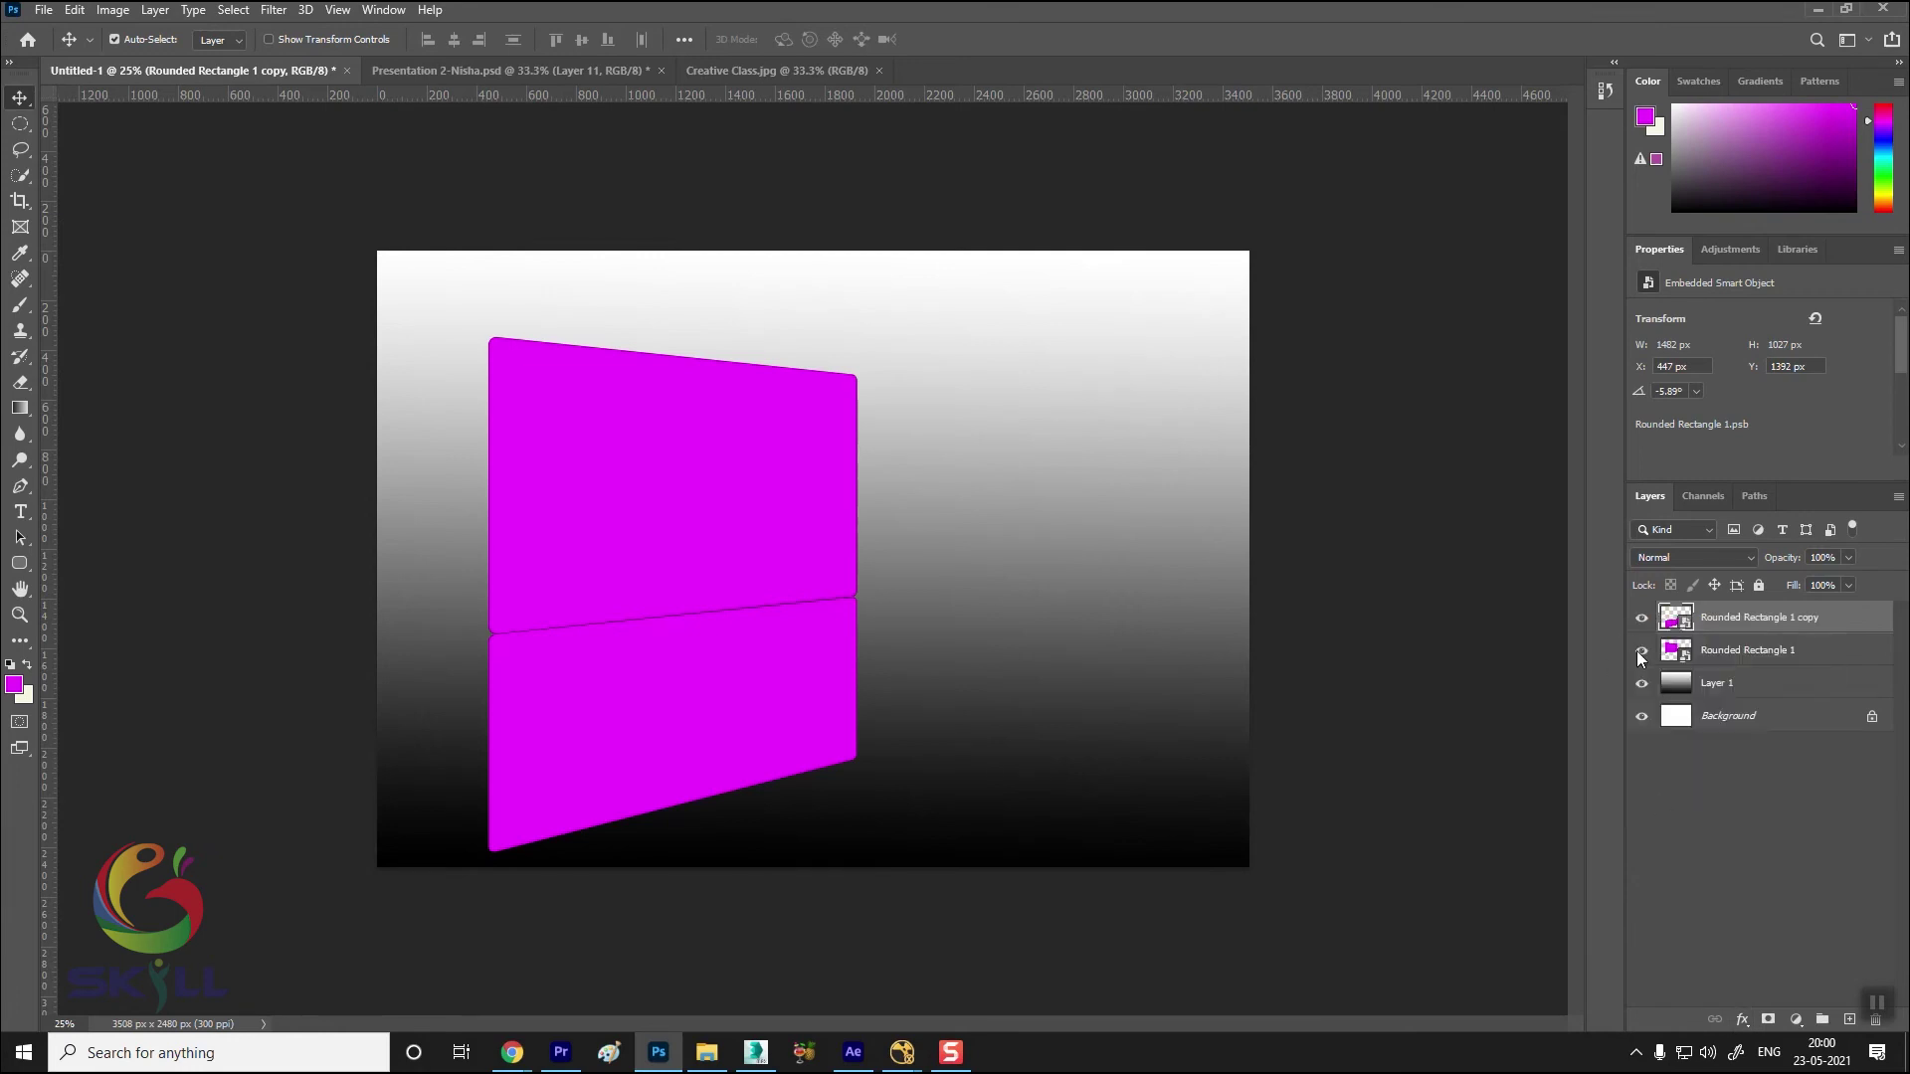
pyautogui.rightClick(1639, 655)
pyautogui.click(1766, 725)
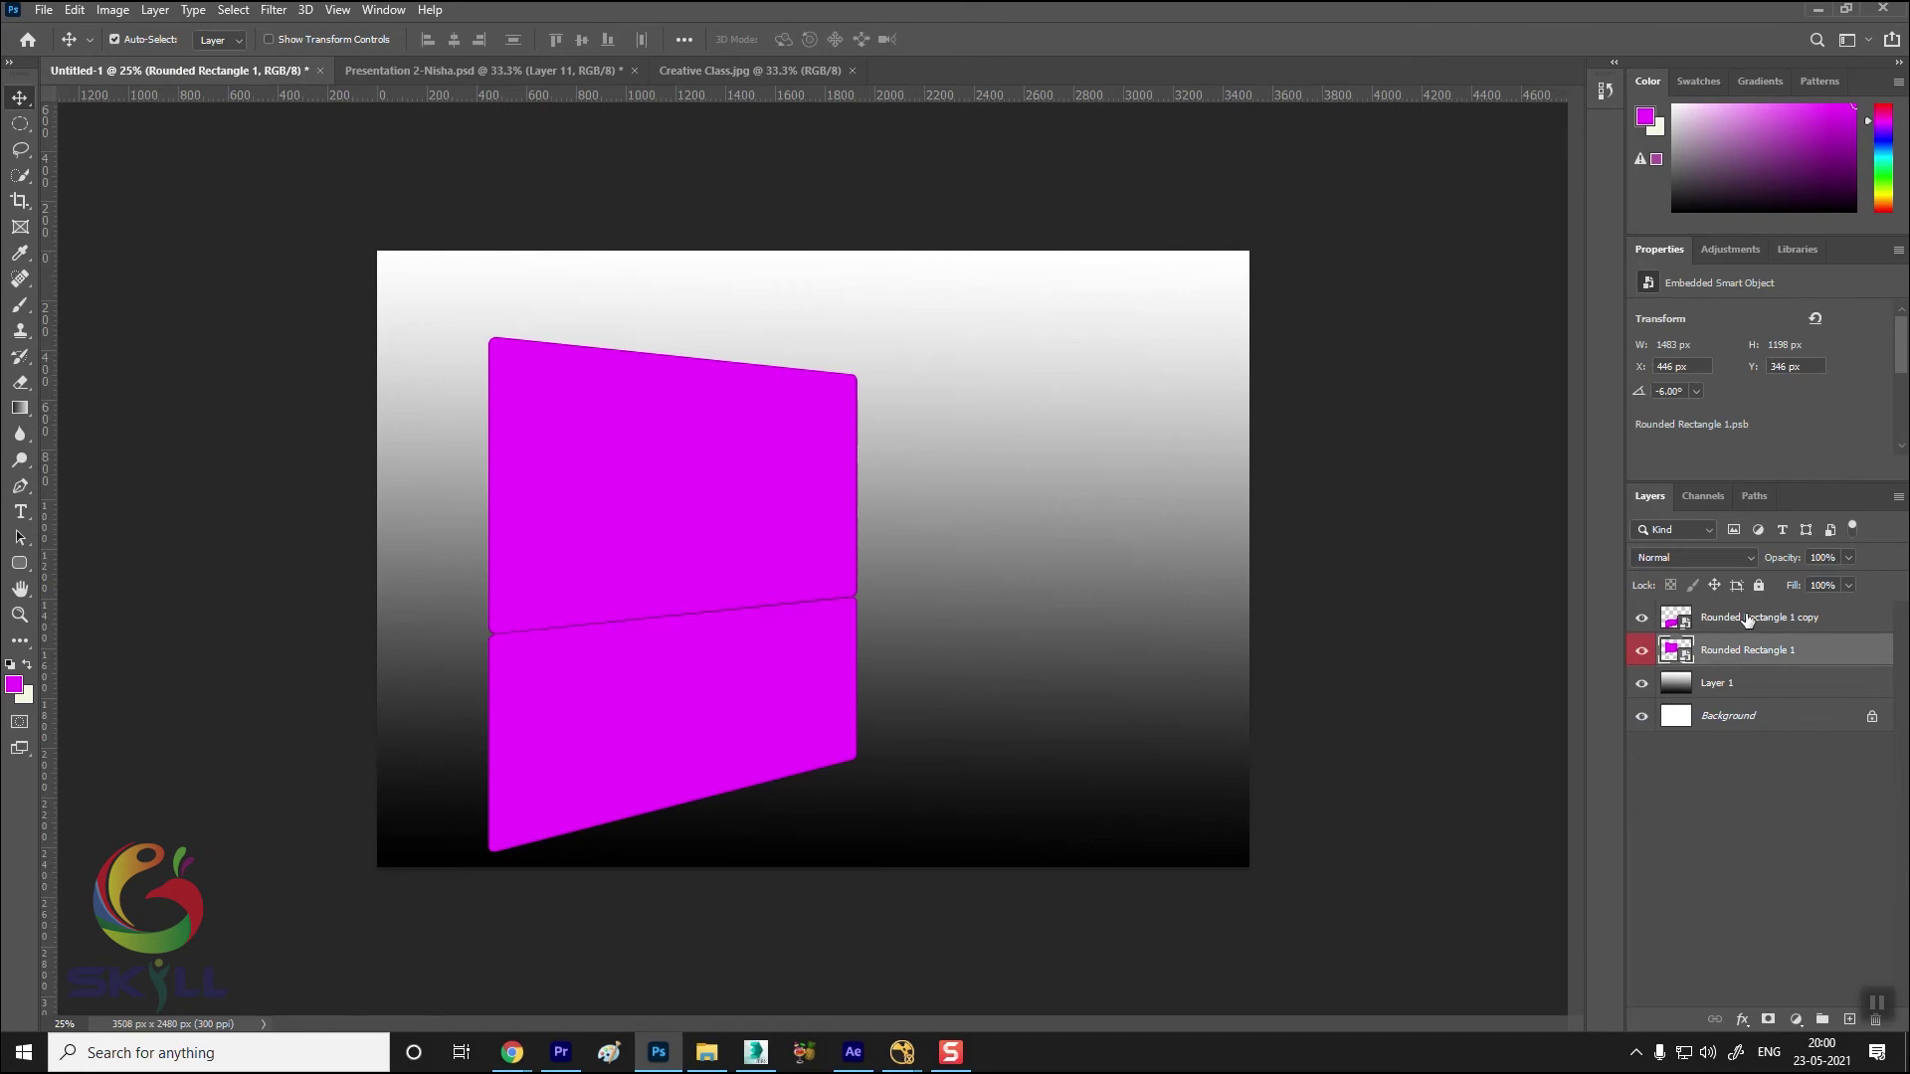
pyautogui.doubleClick(1747, 618)
pyautogui.write('REF')
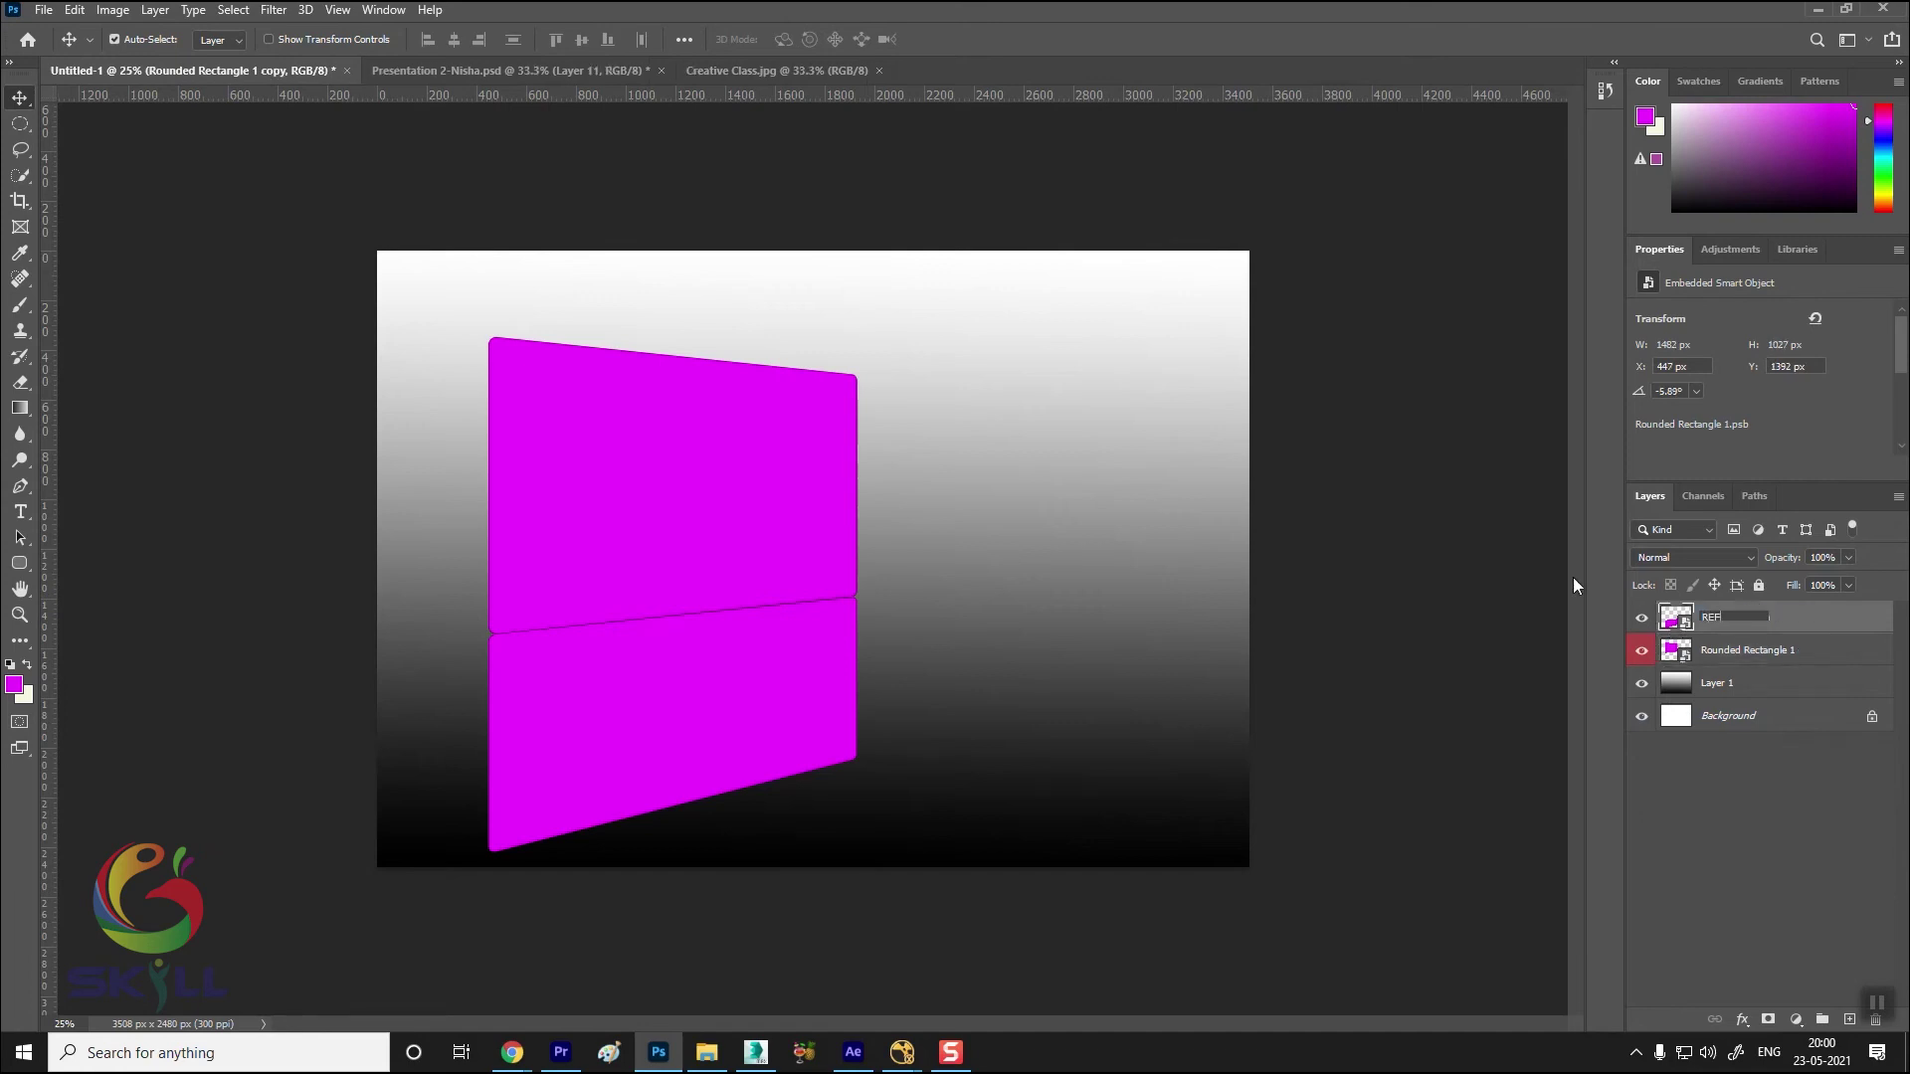
pyautogui.press('Return')
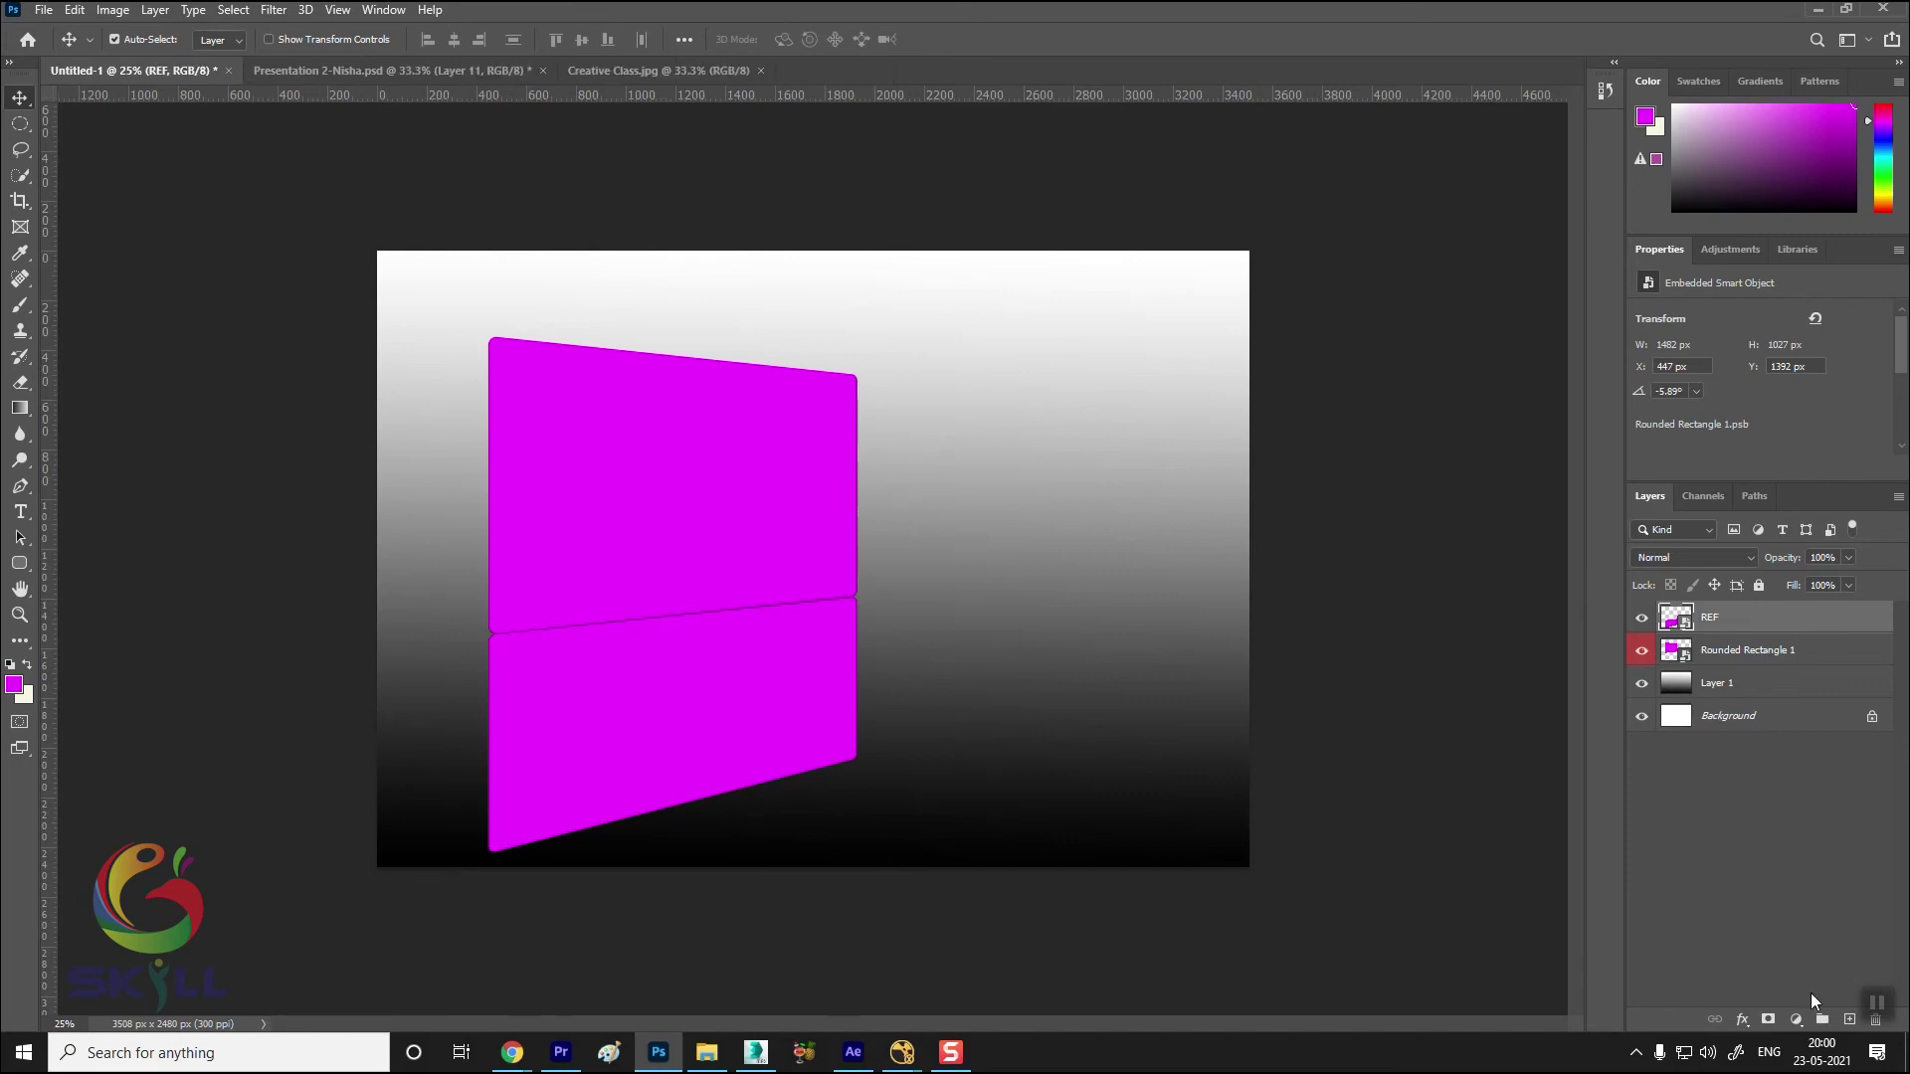
# Add a layer mask to REF with a gradient fading the reflection toward the bottom
pyautogui.click(1770, 1019)
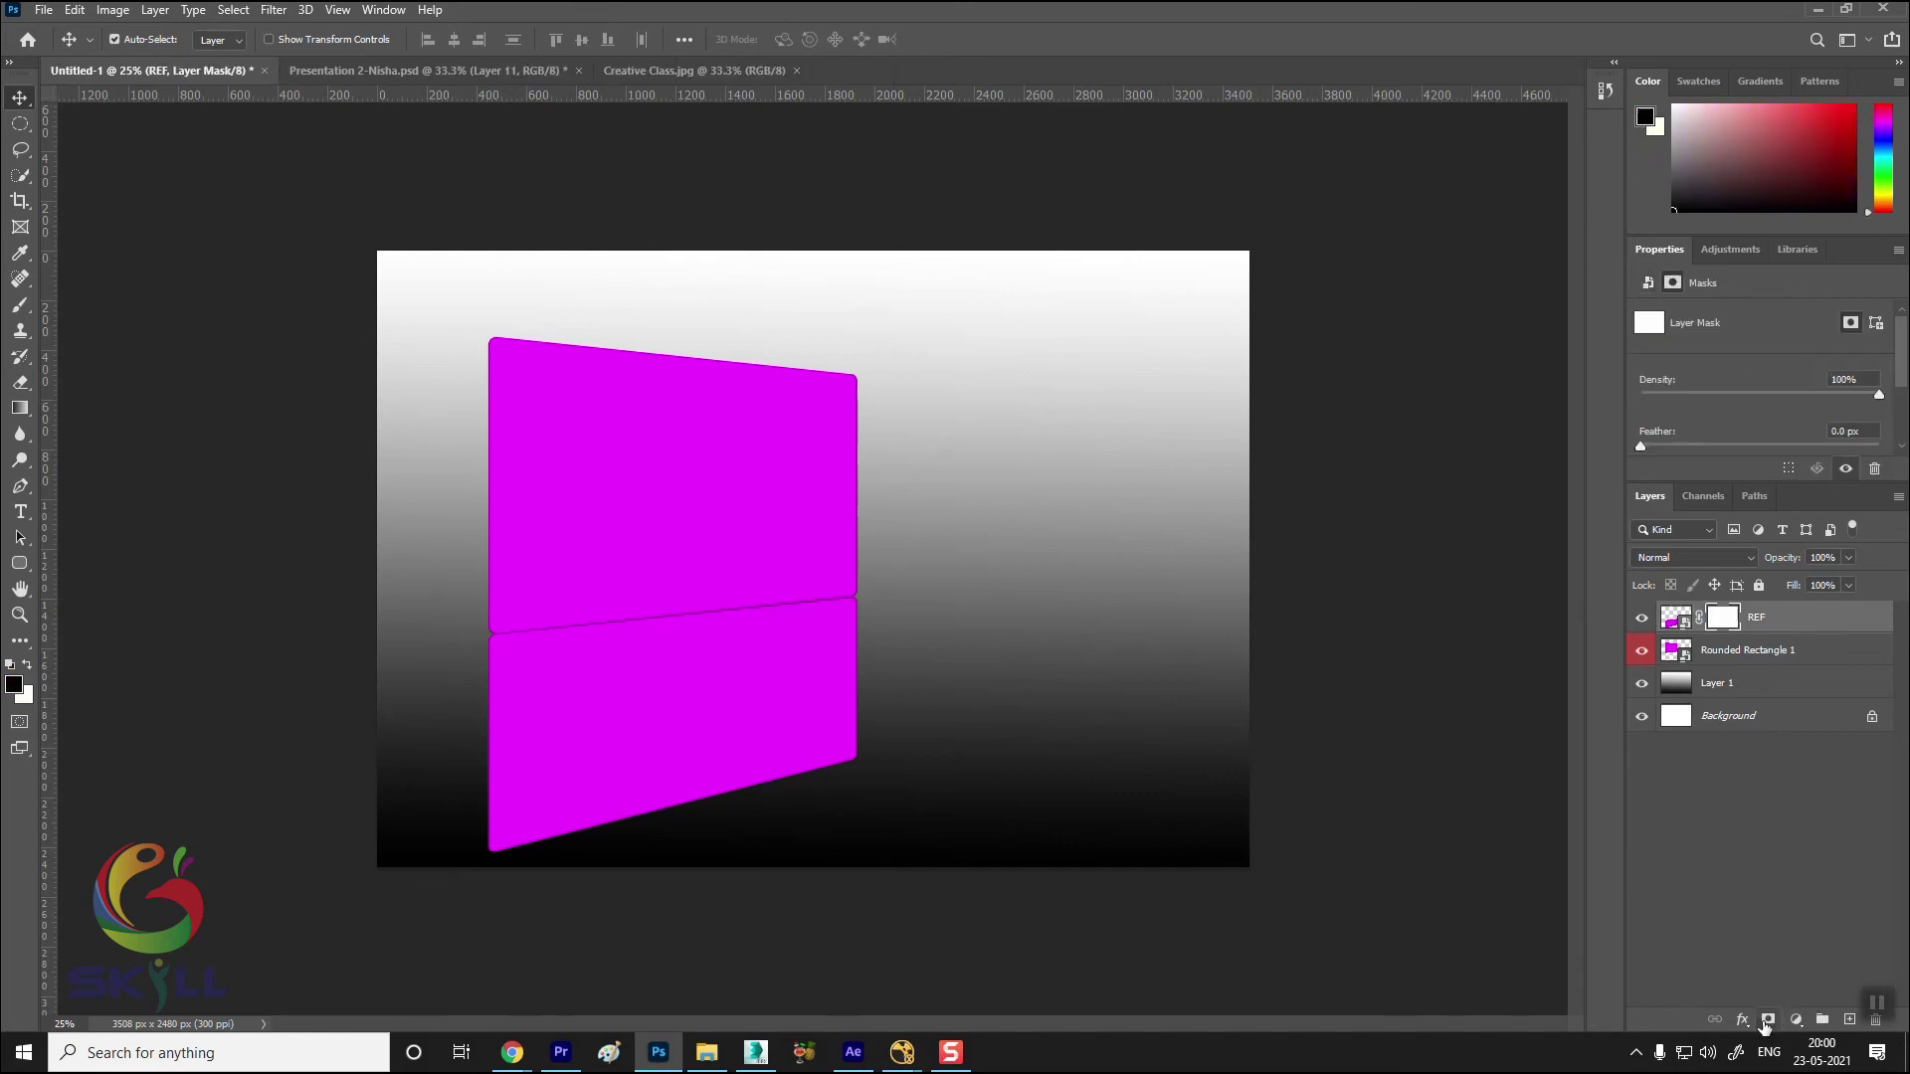
pyautogui.click(18, 410)
pyautogui.moveTo(653, 670); pyautogui.dragTo(653, 654)
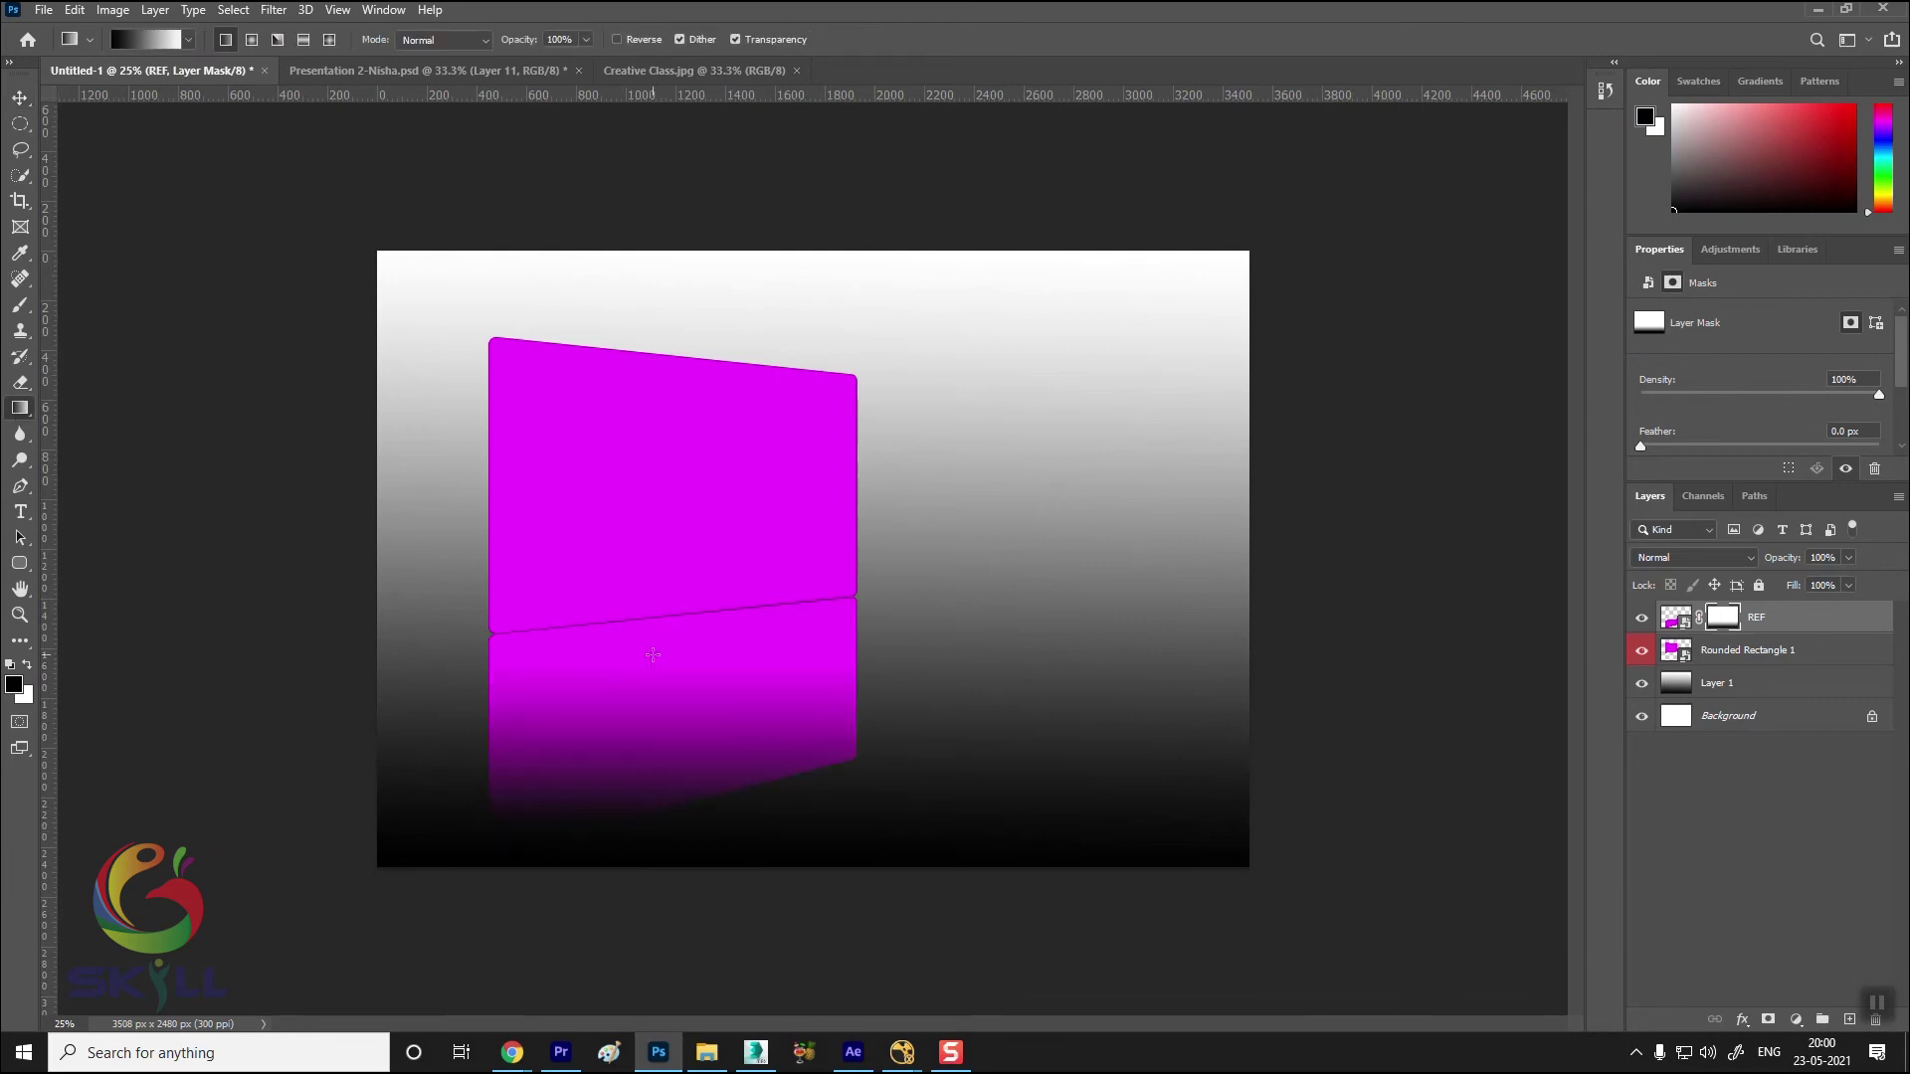
pyautogui.moveTo(700, 774); pyautogui.dragTo(685, 677)
pyautogui.moveTo(743, 748); pyautogui.dragTo(737, 602)
pyautogui.moveTo(731, 711); pyautogui.dragTo(716, 603)
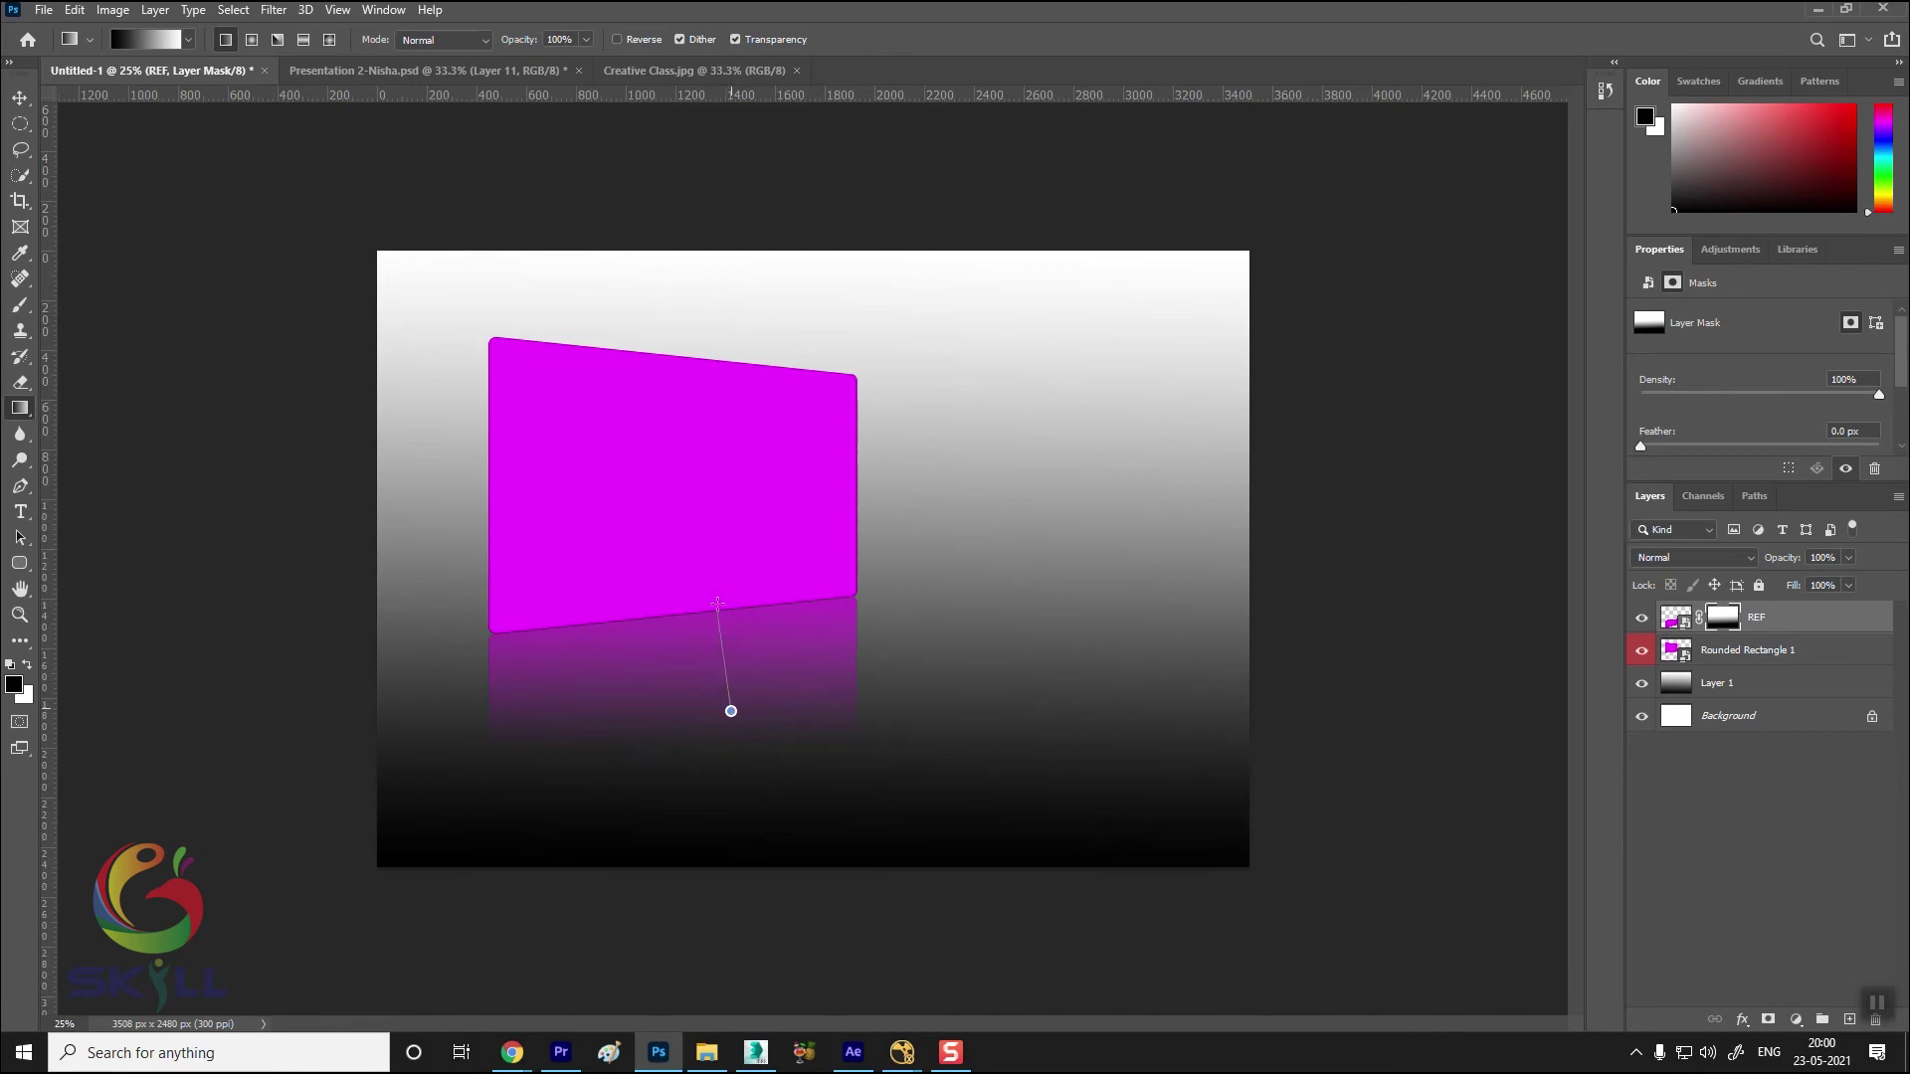
pyautogui.moveTo(705, 491); pyautogui.dragTo(706, 491)
pyautogui.click(19, 98)
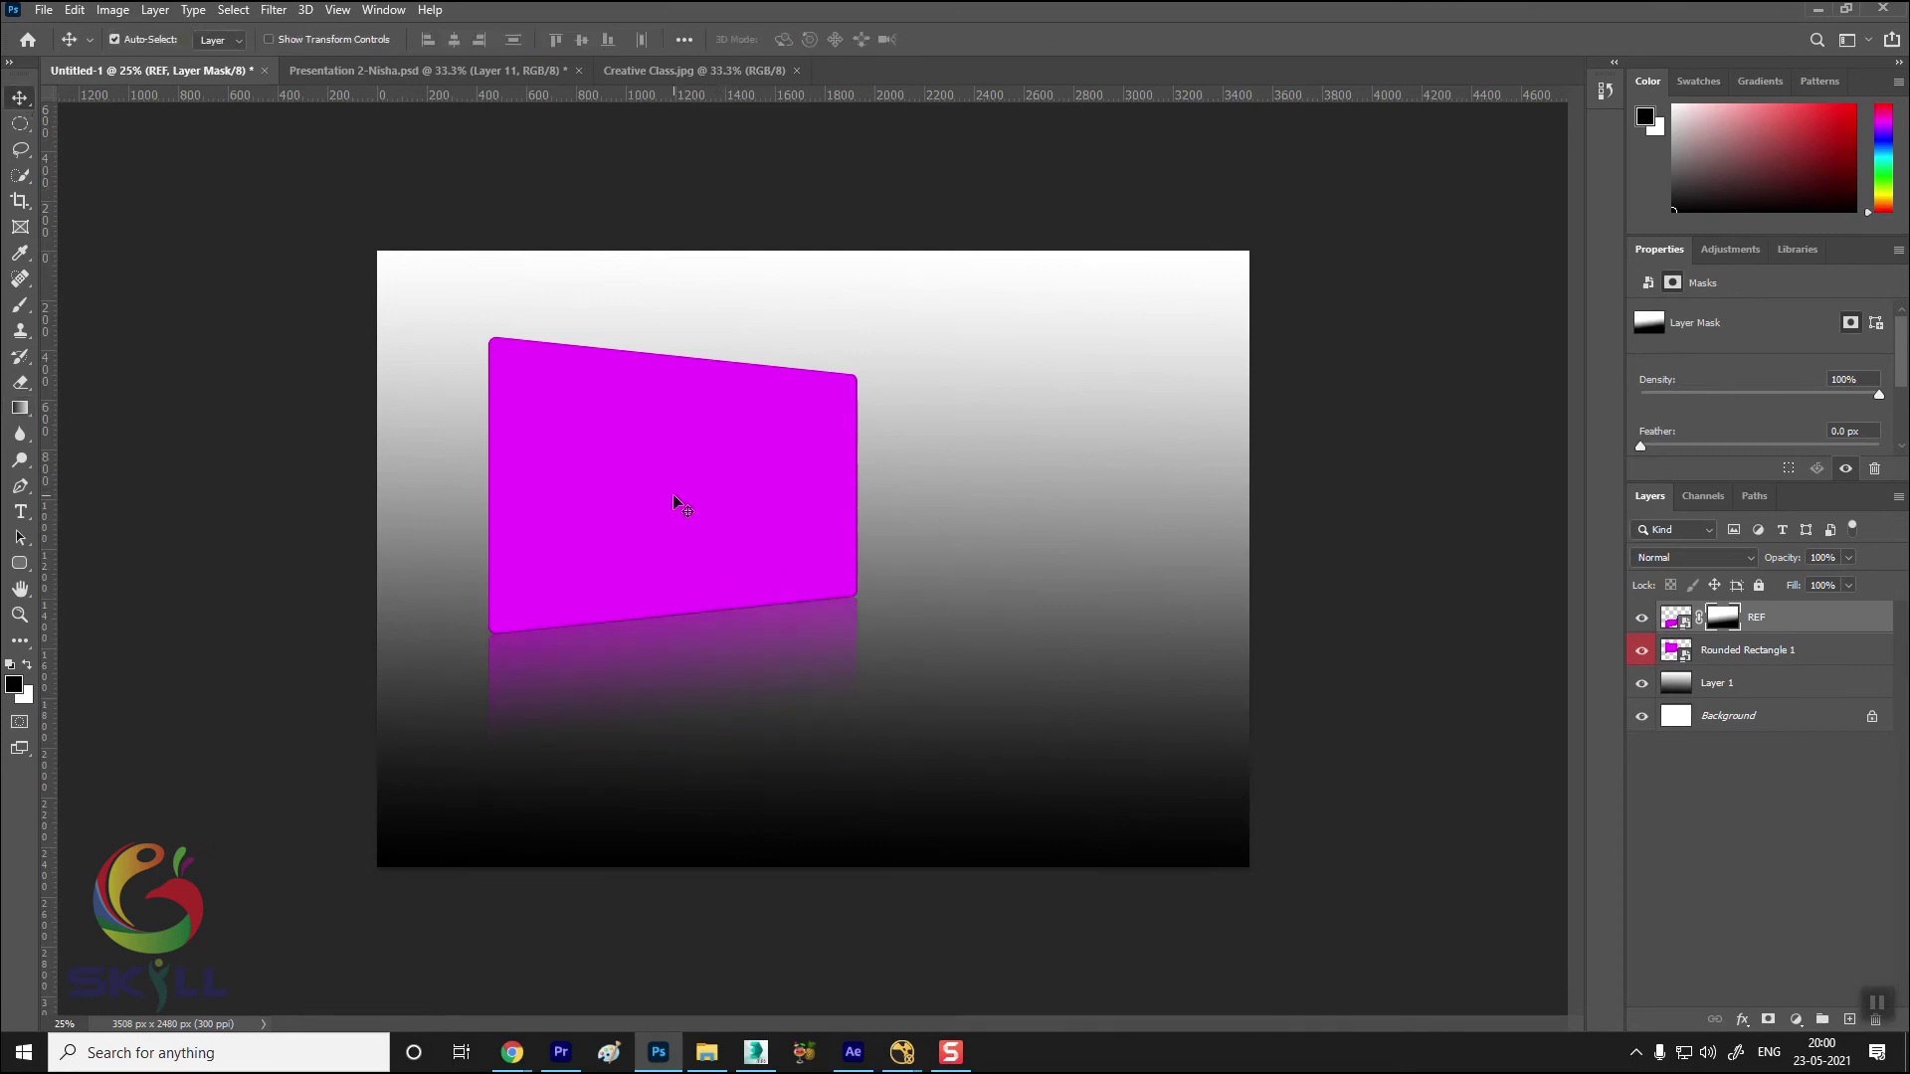
pyautogui.click(1840, 622)
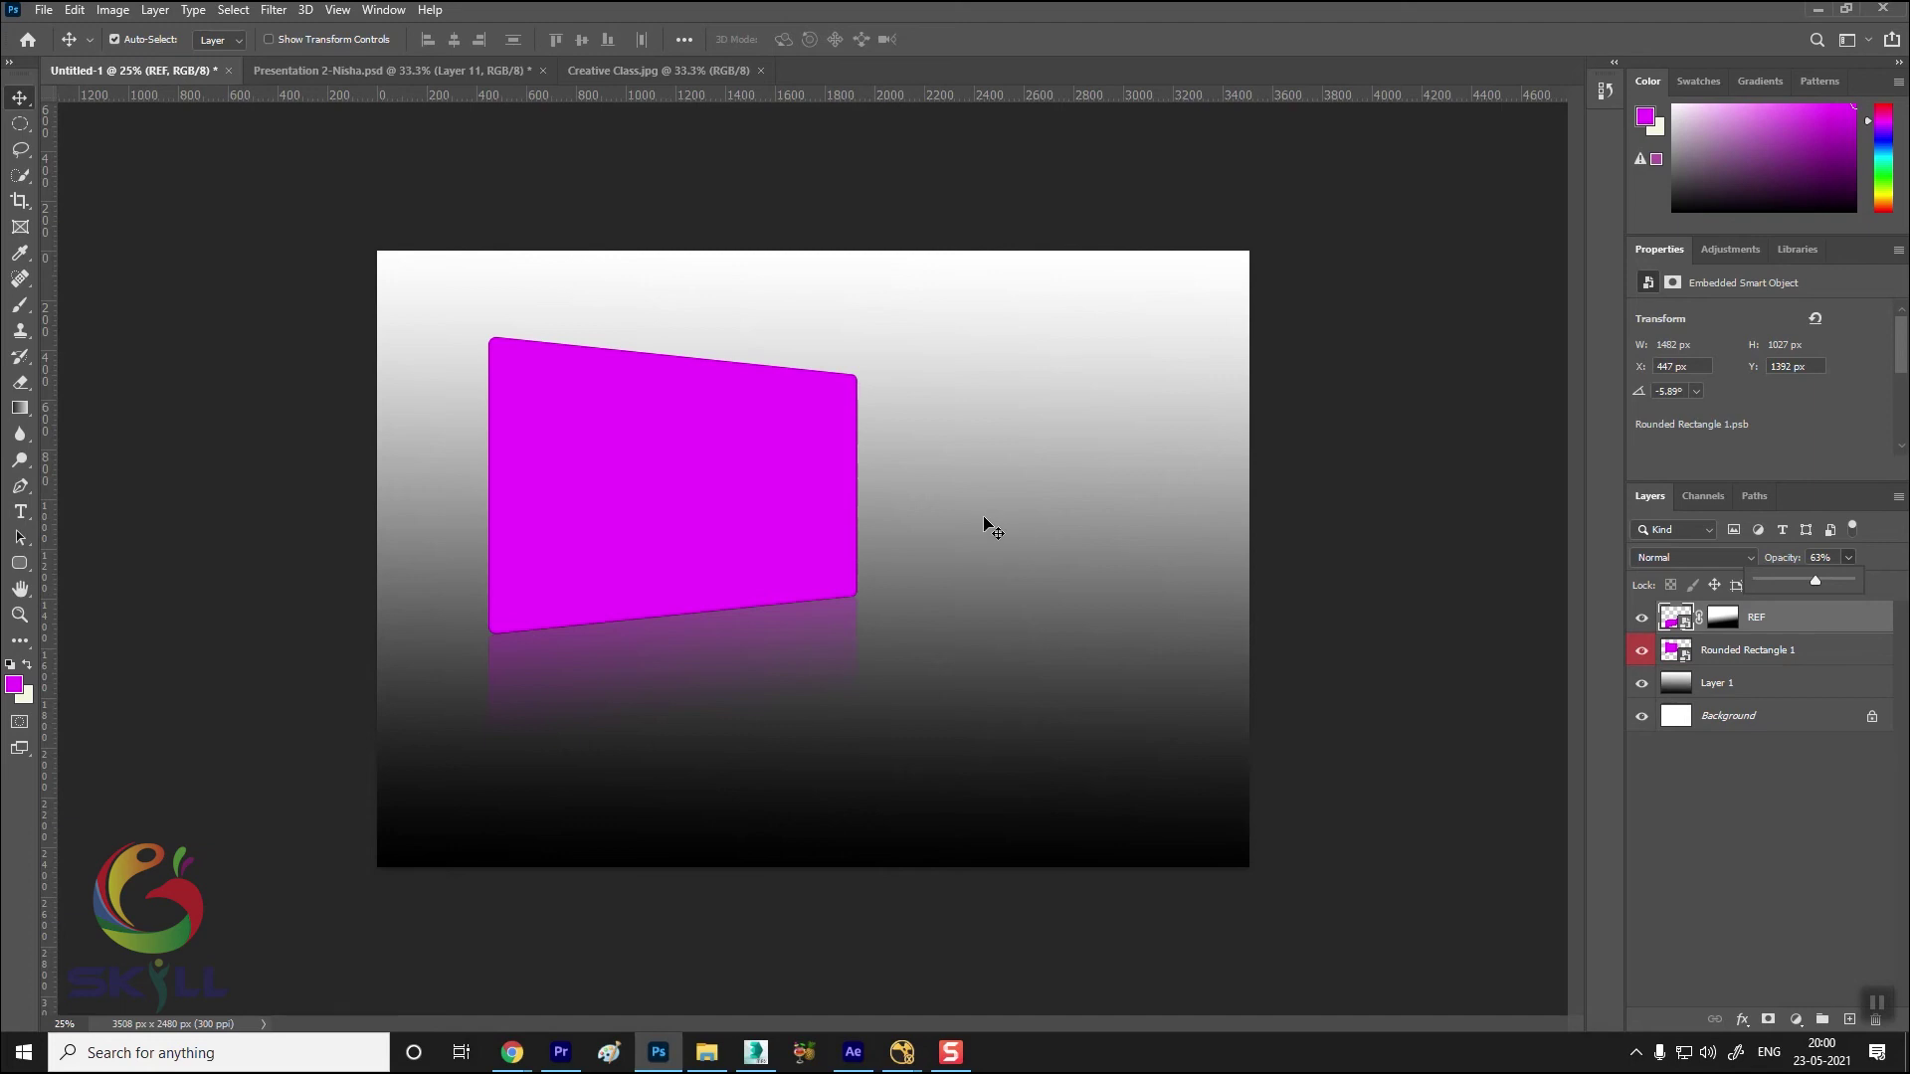
# Select Rounded Rectangle 1 and open its smart object contents, Rounded Rectangle 1.psb
pyautogui.click(630, 418)
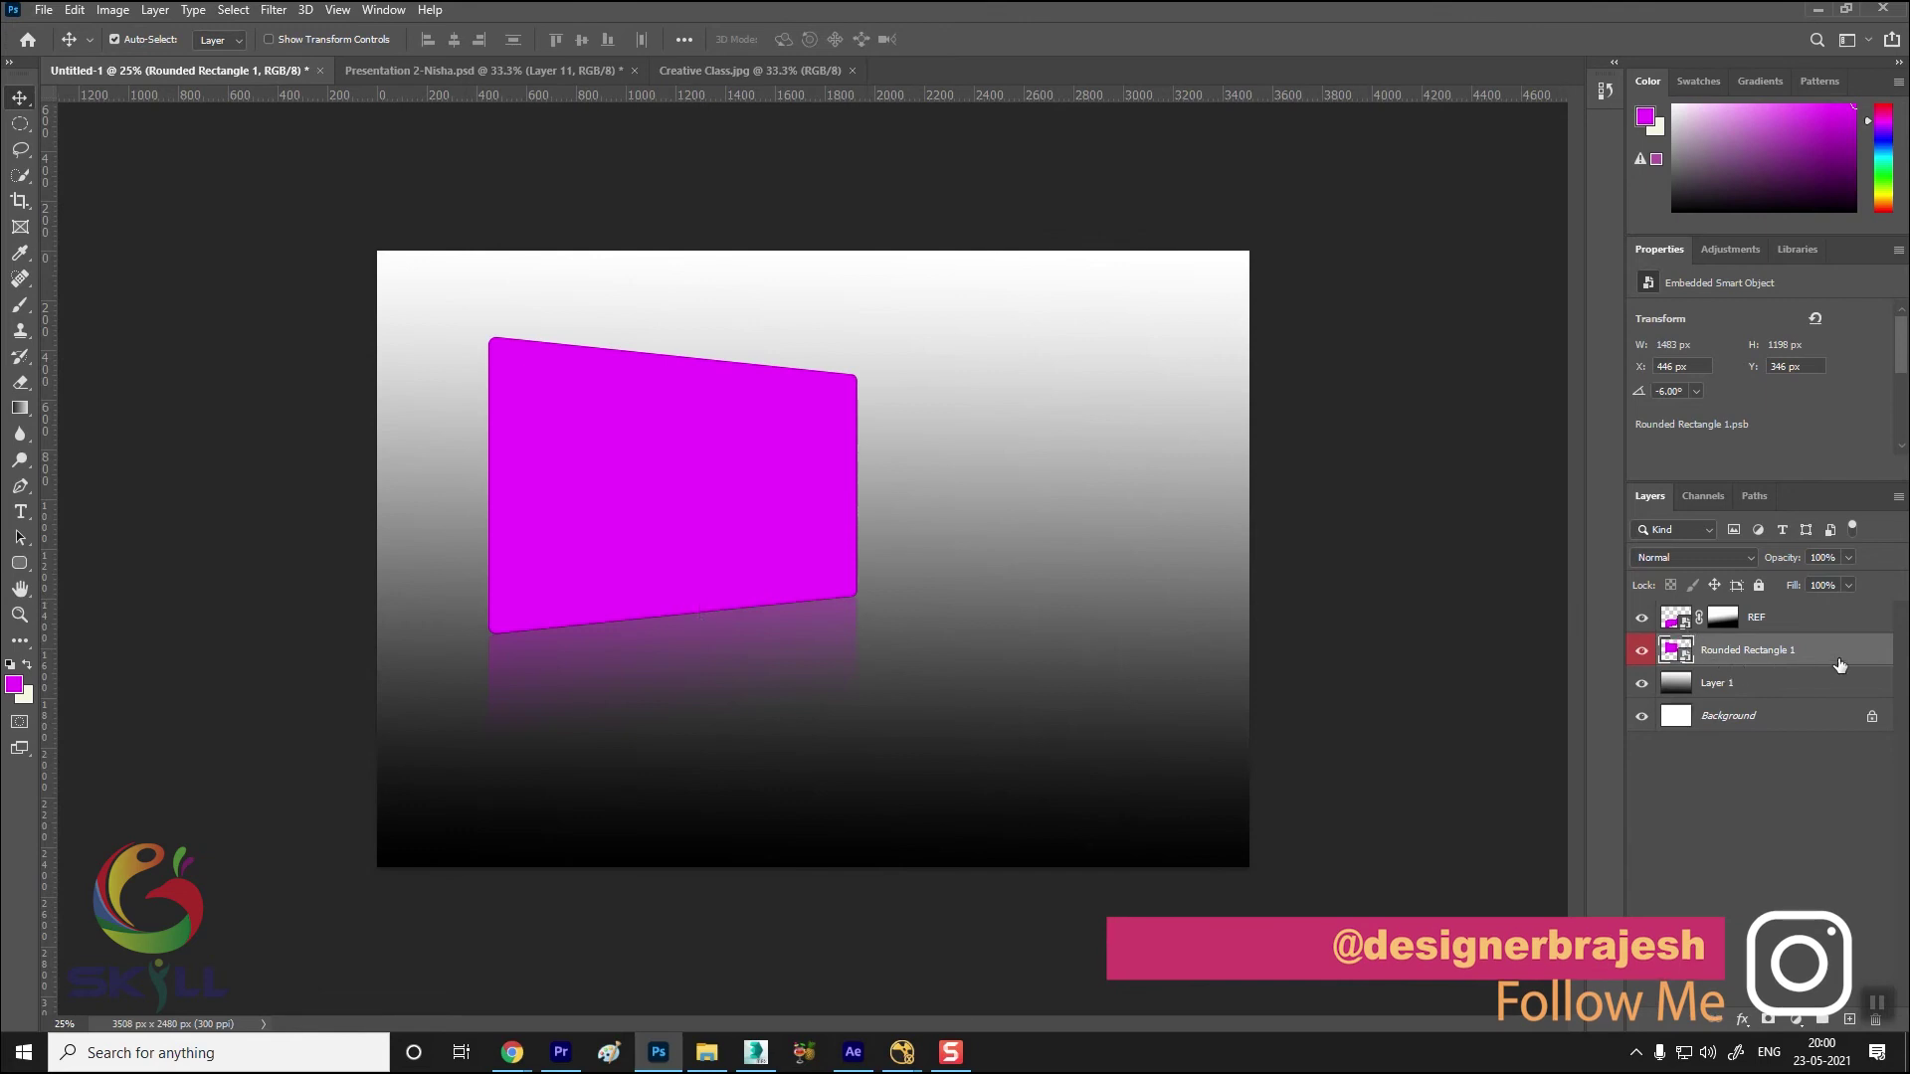
pyautogui.doubleClick(1685, 654)
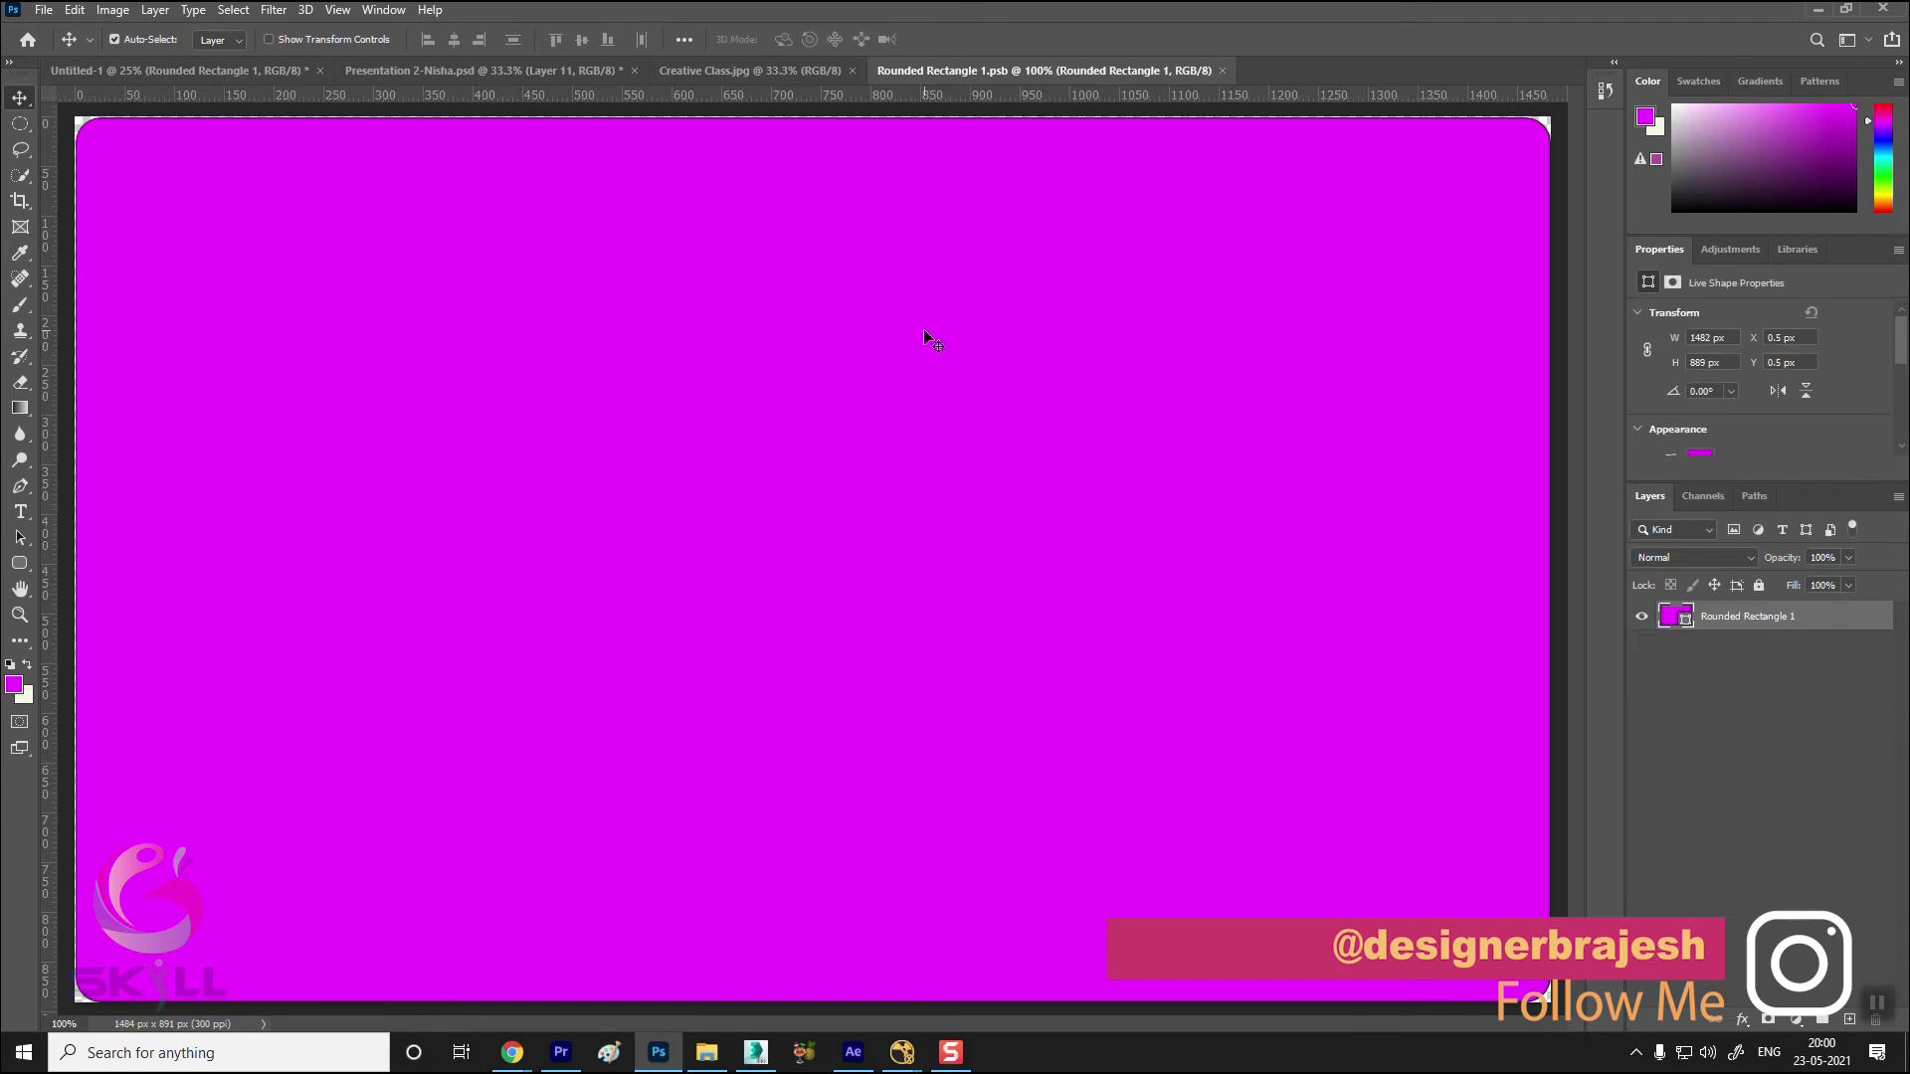
pyautogui.hotkey('ctrl', '-')
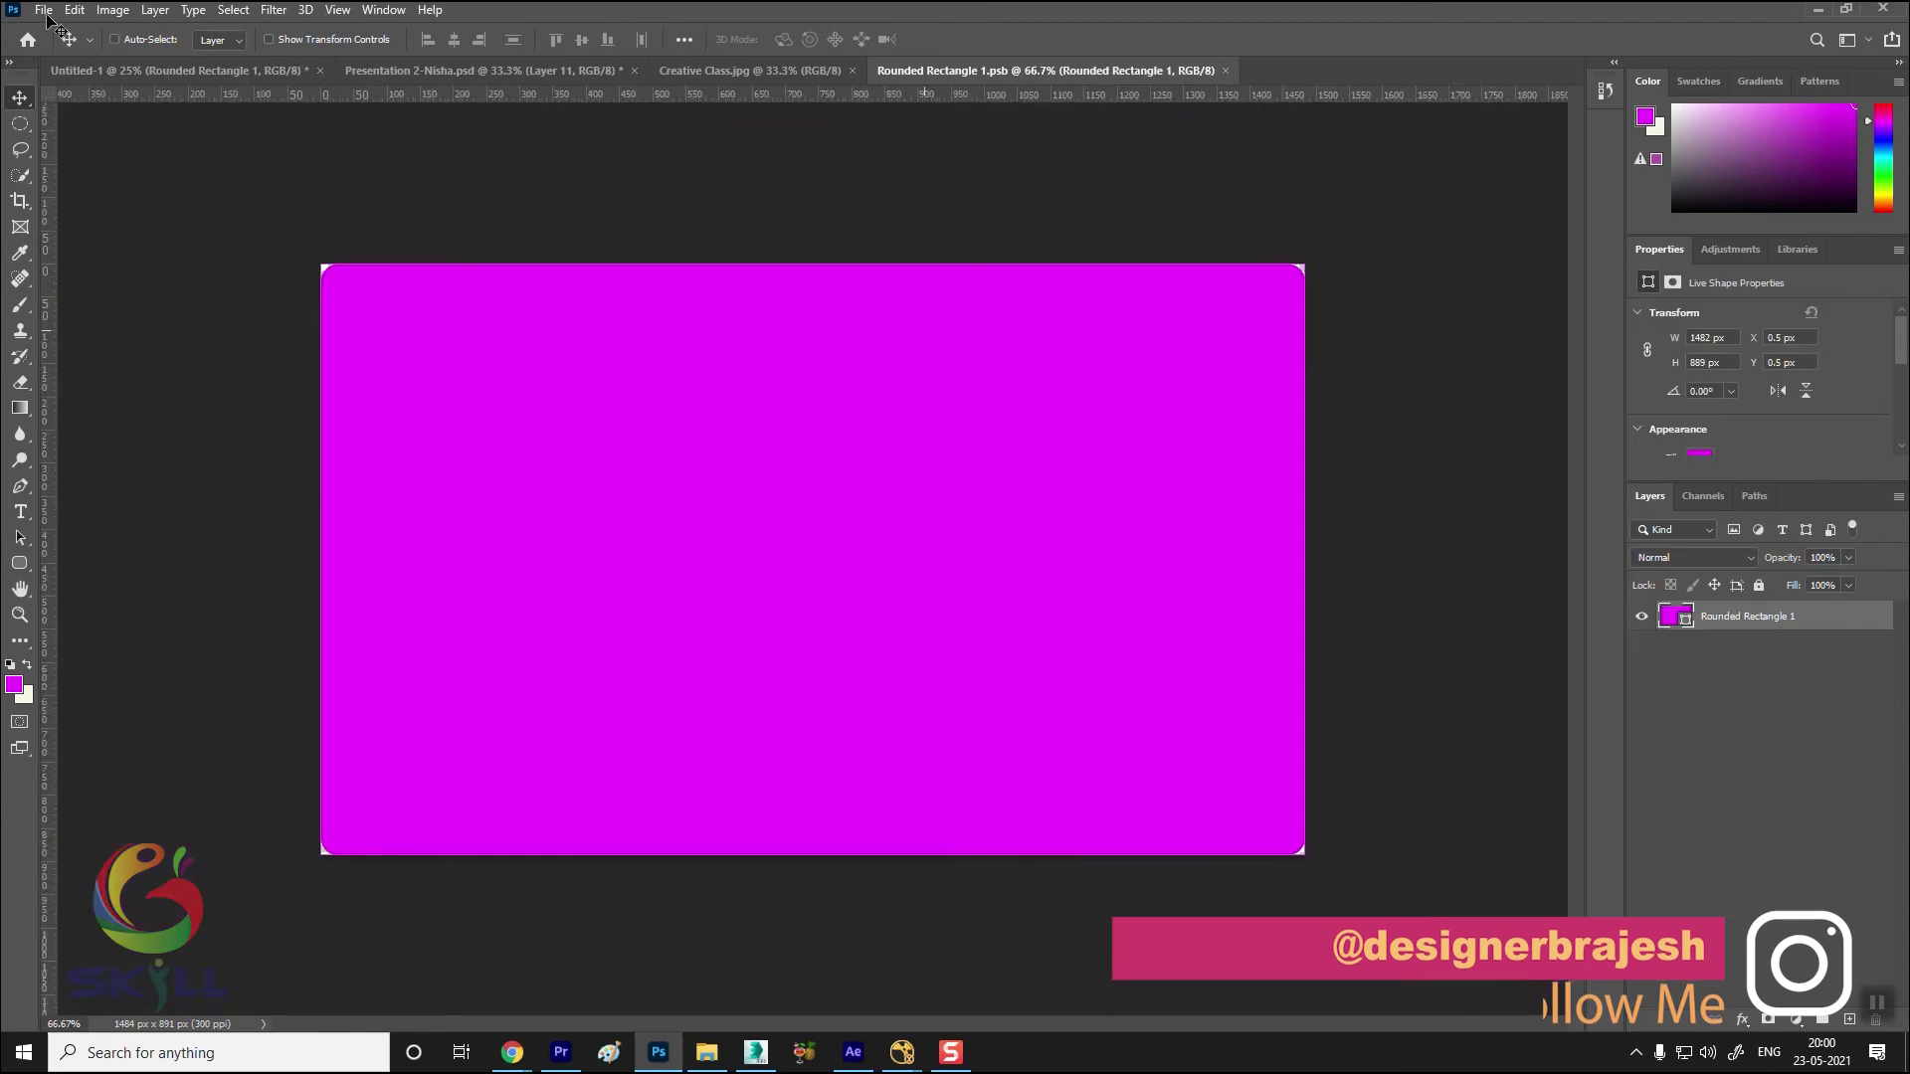
pyautogui.hotkey('alt', 'f')
# Bring up the Open dialog and browse the default folder, selecting the COVER PAGE DESIGN file
pyautogui.click(60, 48)
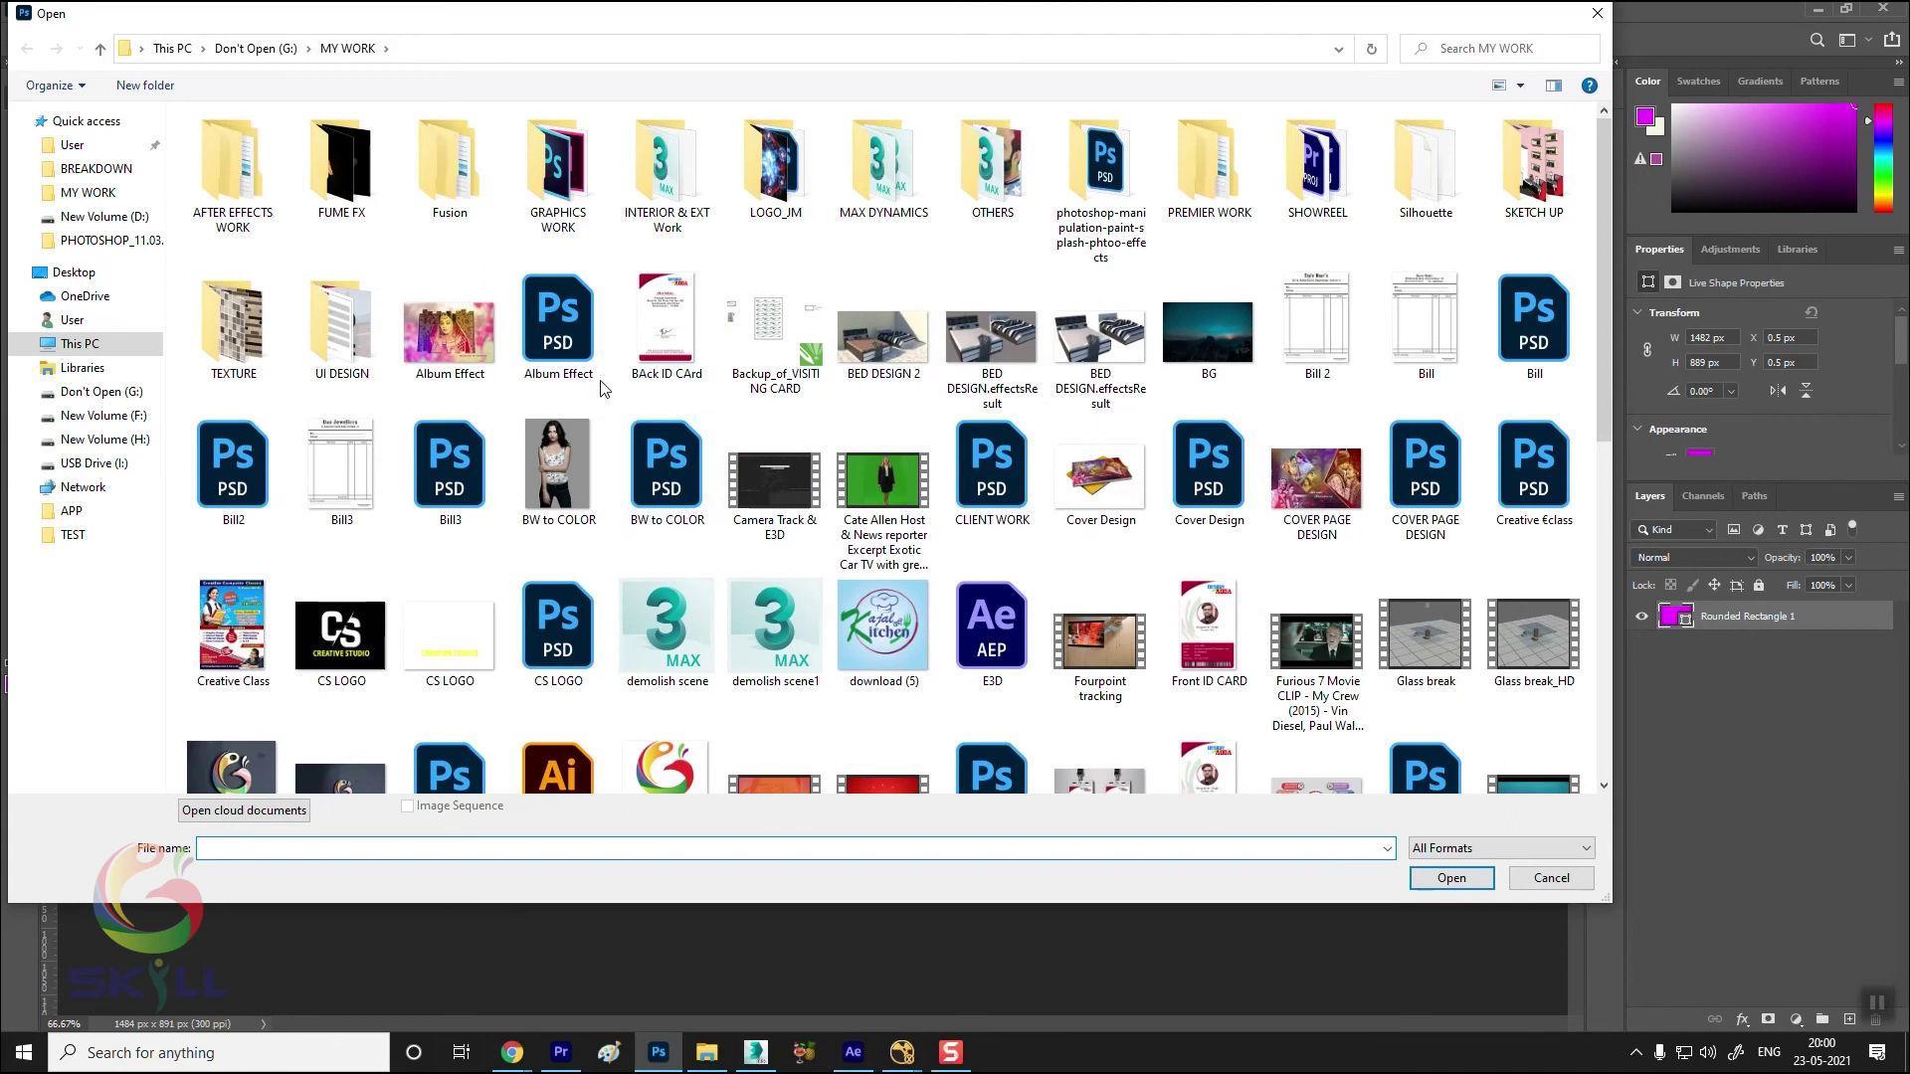
pyautogui.click(446, 332)
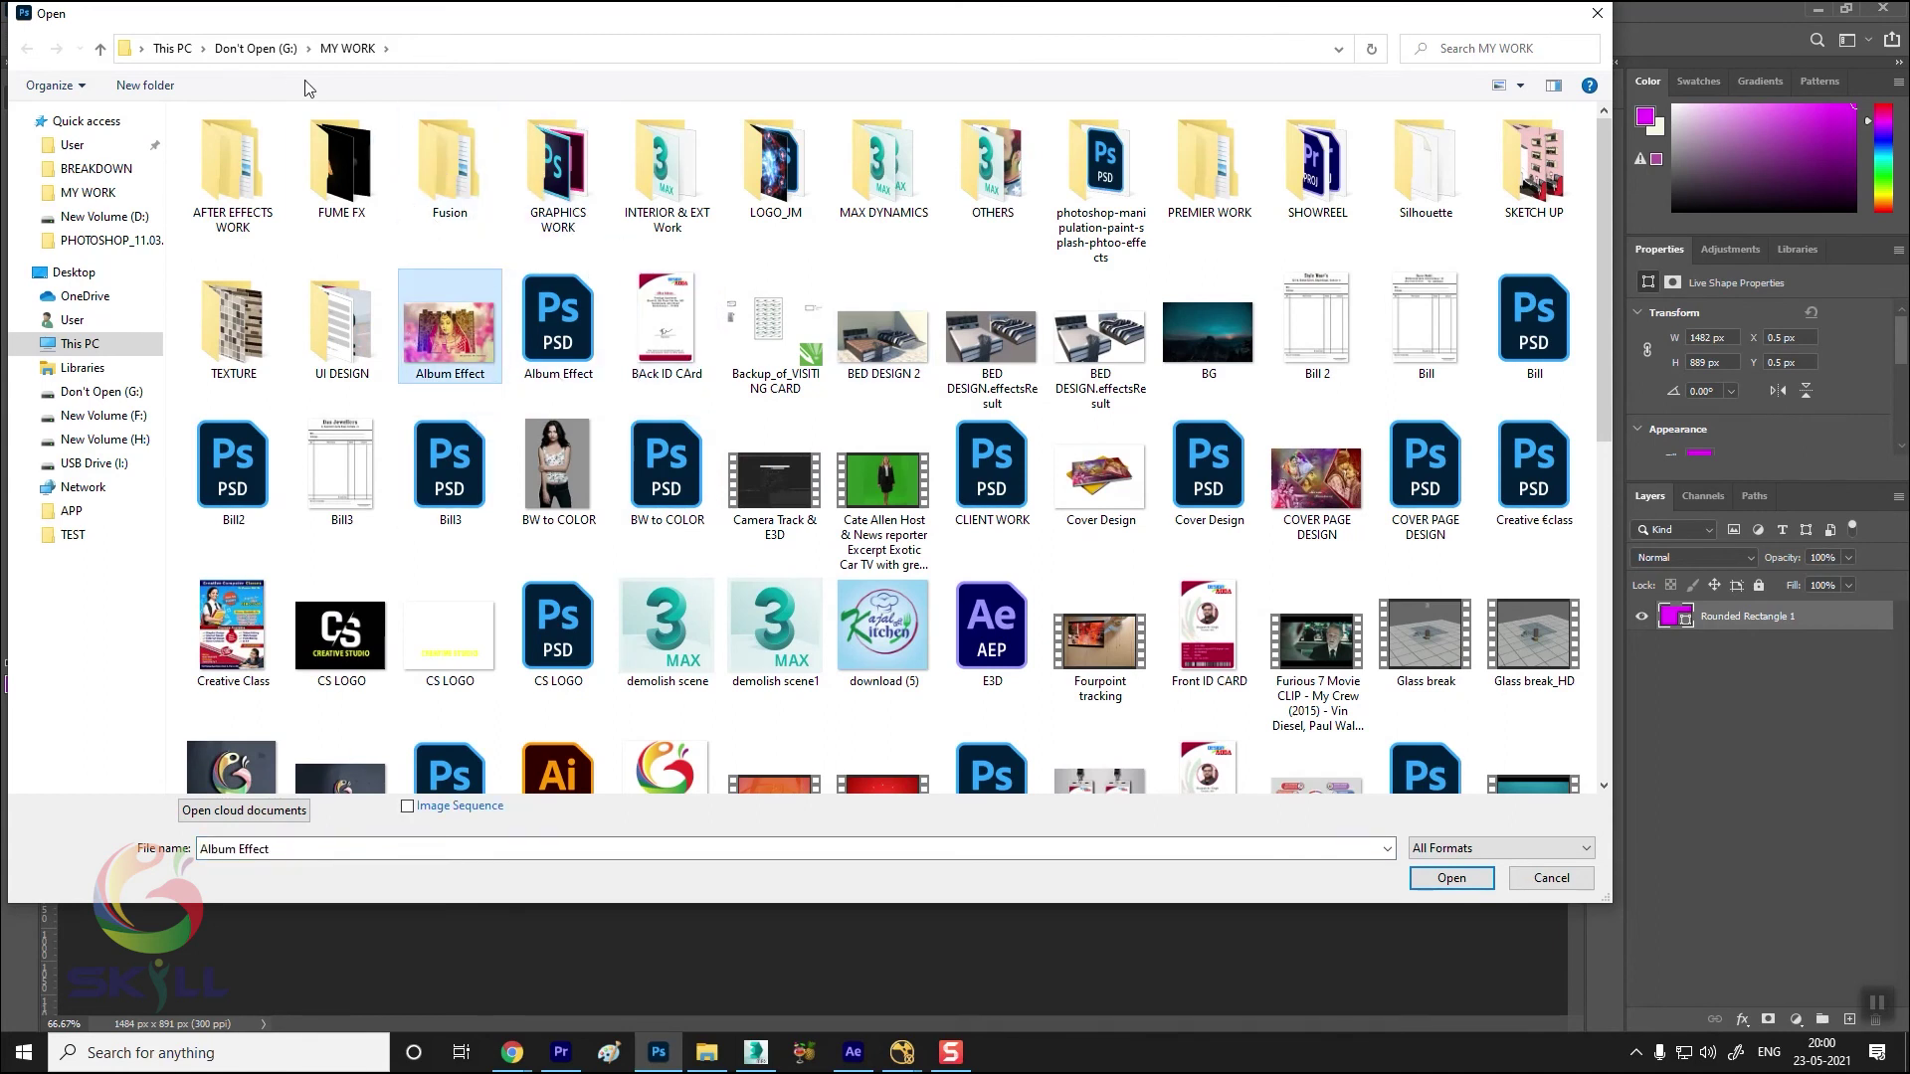
pyautogui.scroll(-5, 516, 331)
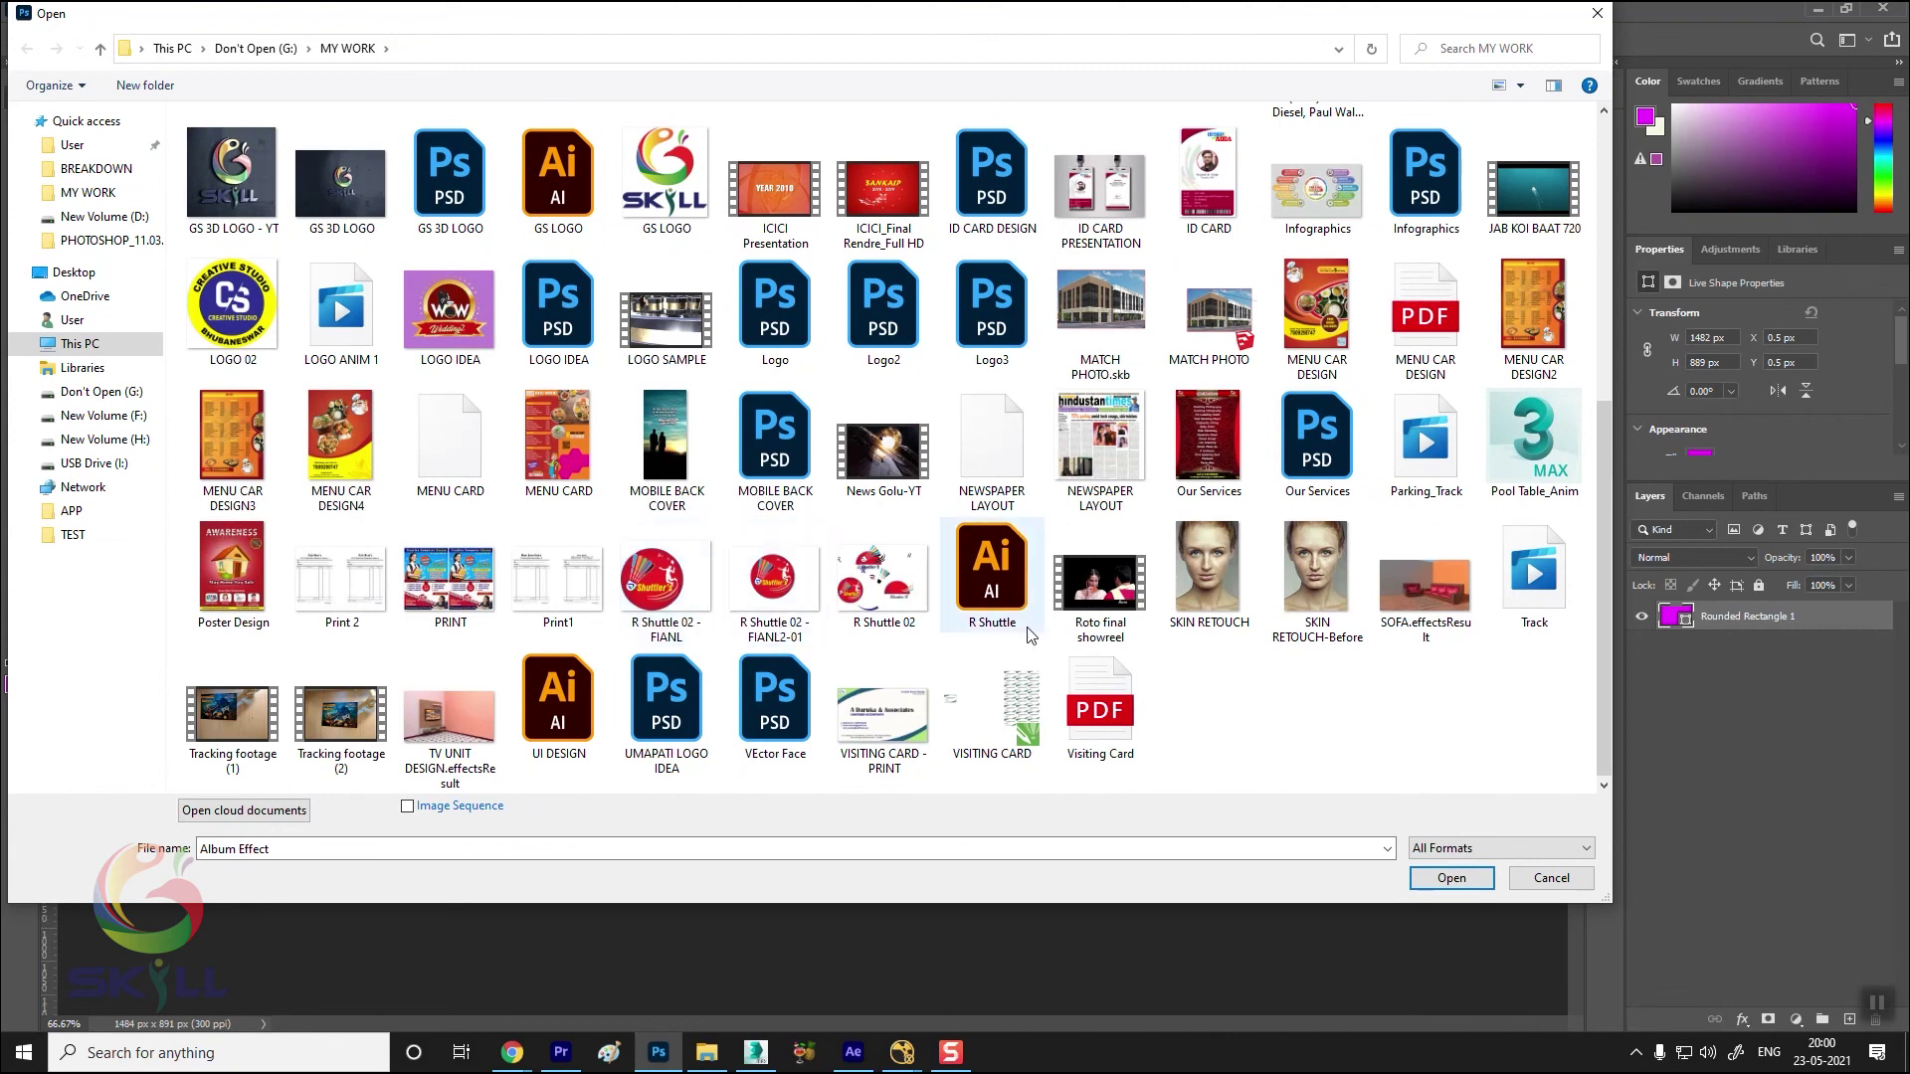
pyautogui.scroll(5, 966, 575)
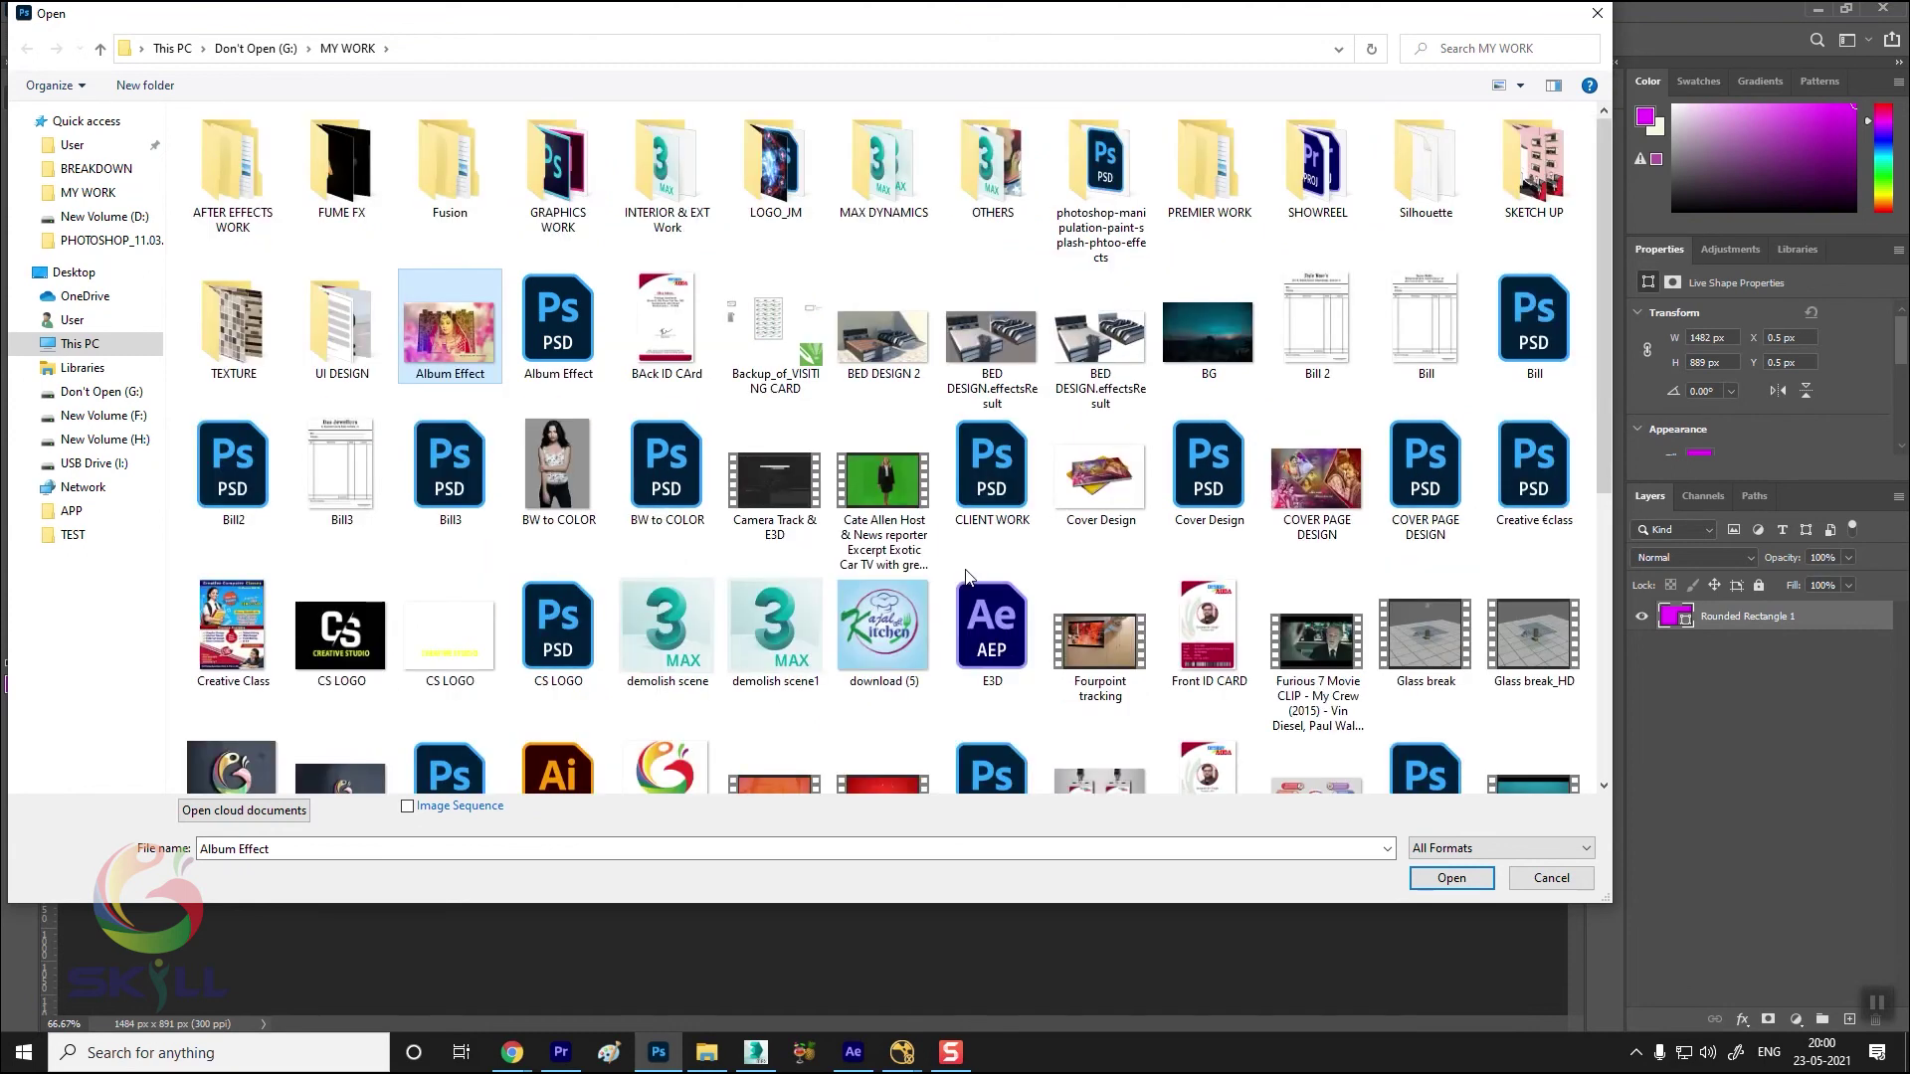
pyautogui.click(1331, 482)
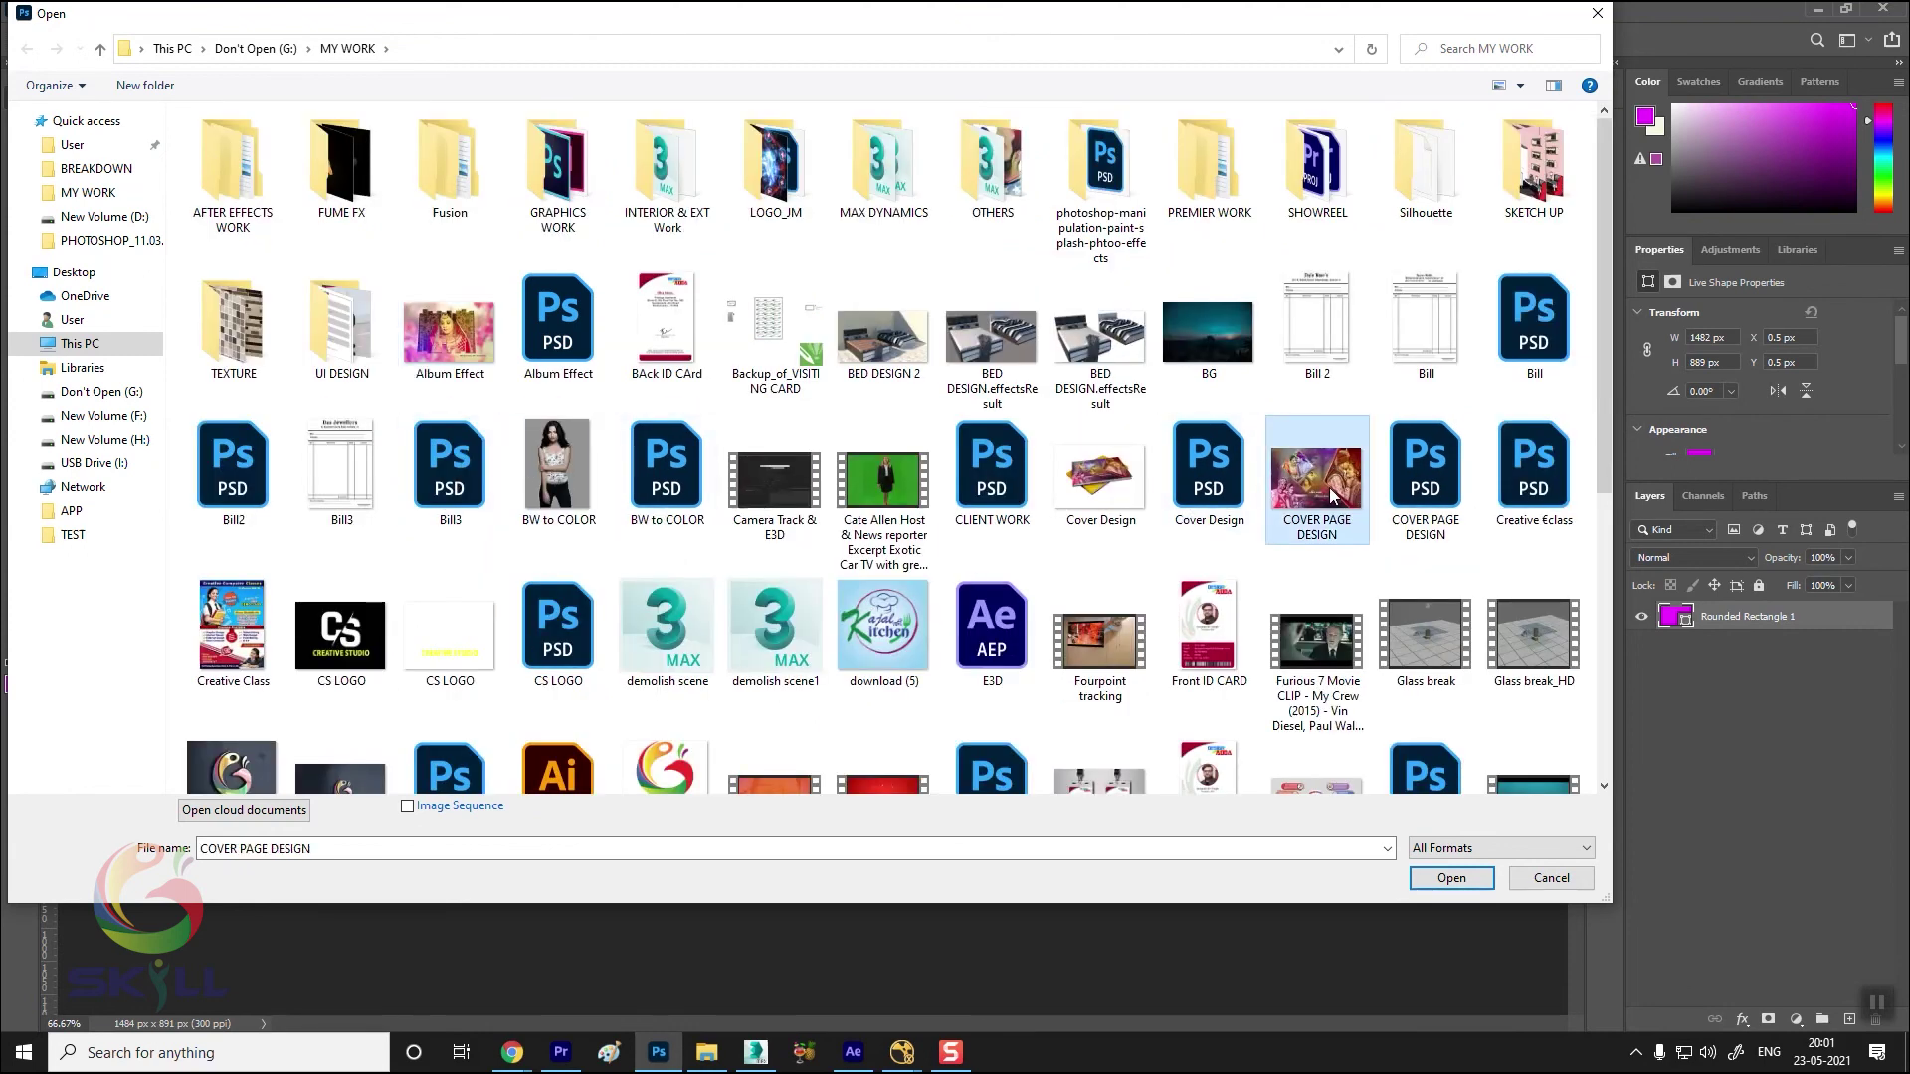
pyautogui.moveTo(99, 406)
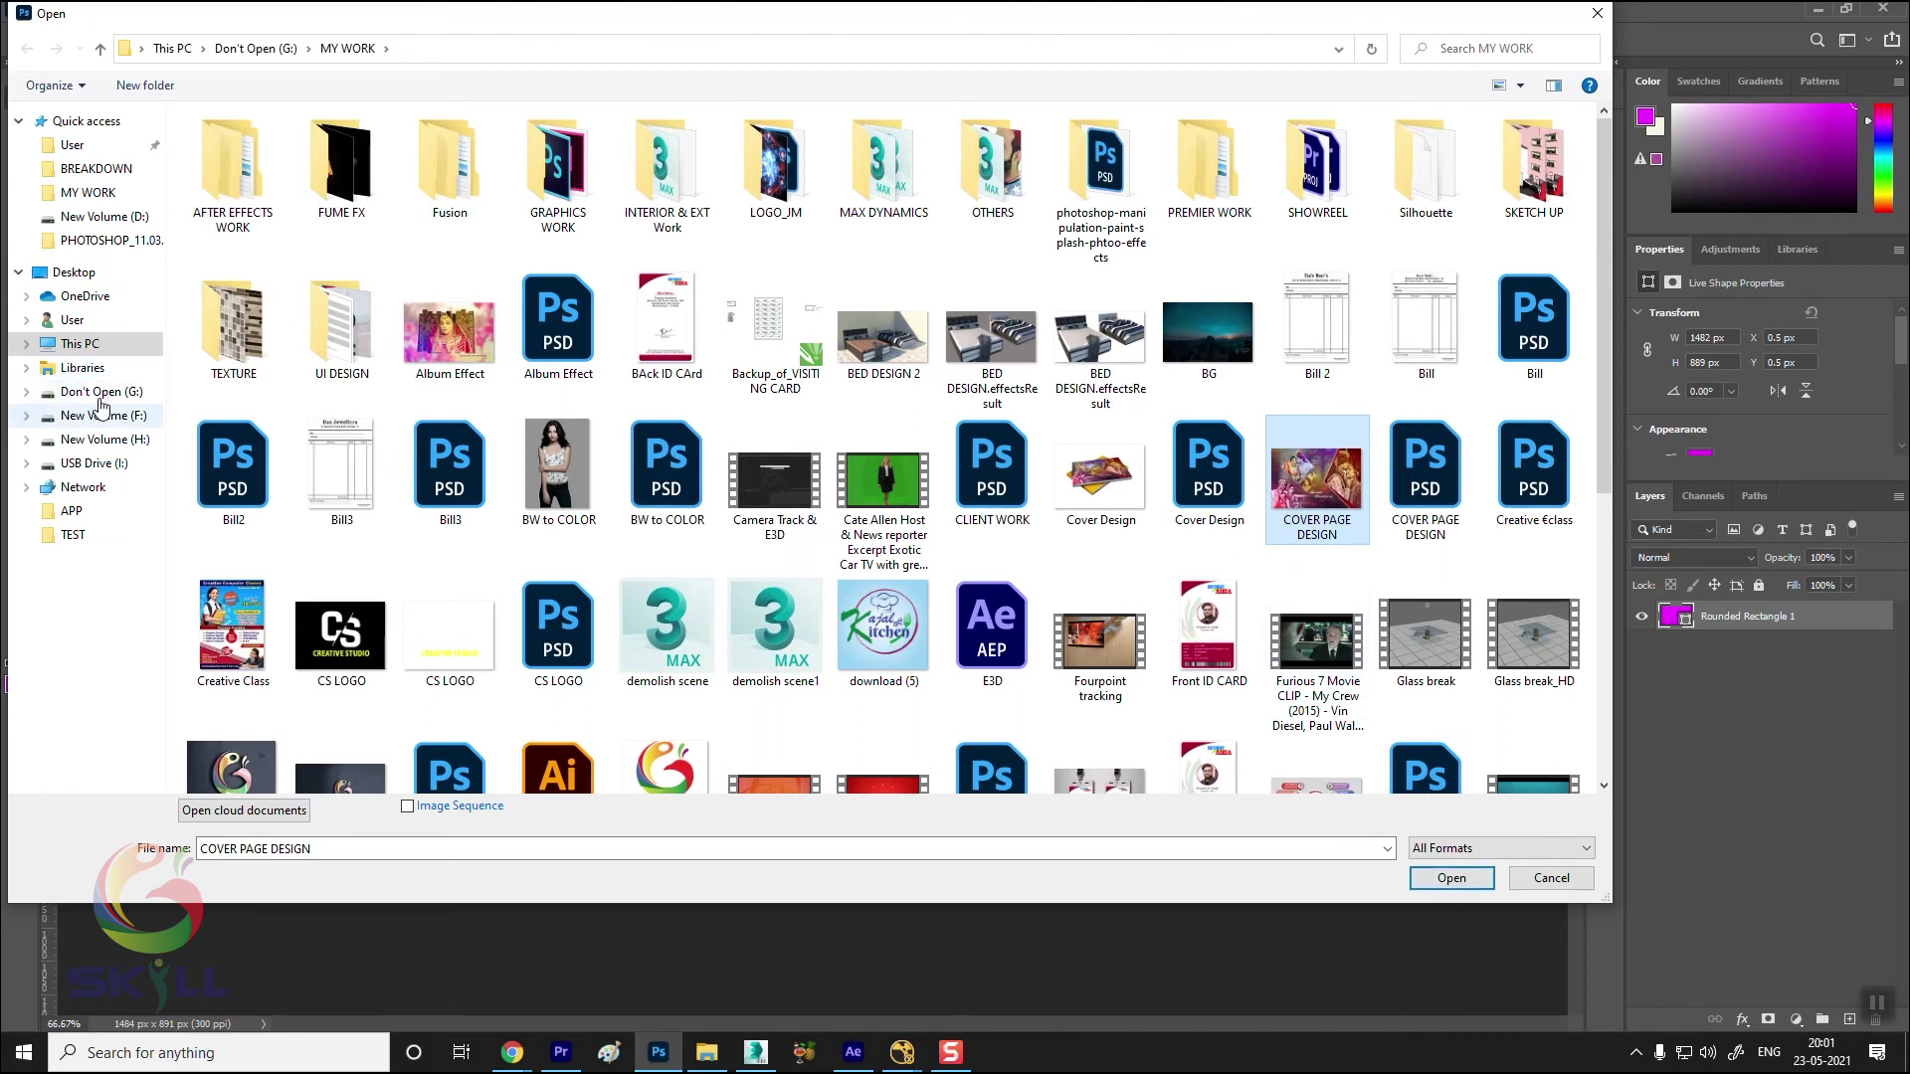
# Navigate to New Volume (D:) > BRAJESH_Class > IMAGES > Character > BRIDE GROOM and select Bridal
pyautogui.click(80, 343)
pyautogui.doubleClick(837, 303)
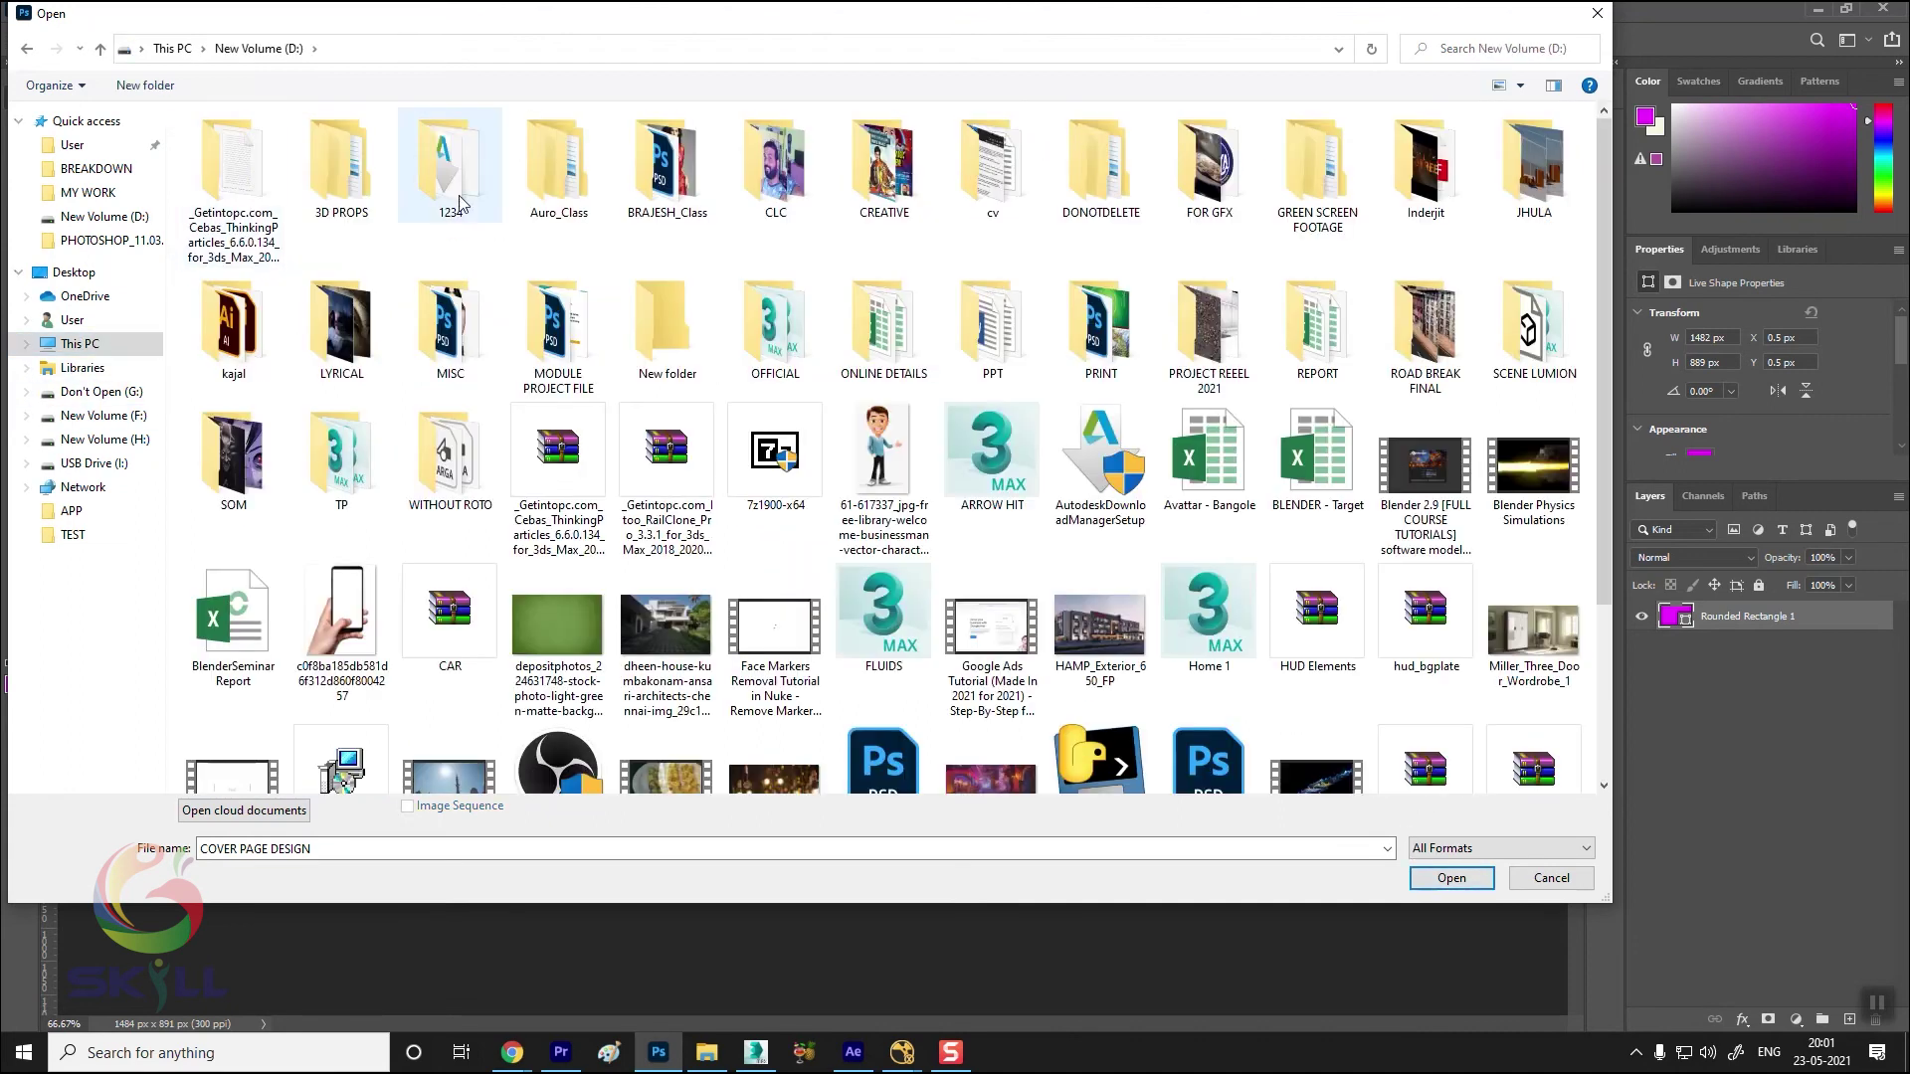
pyautogui.doubleClick(664, 169)
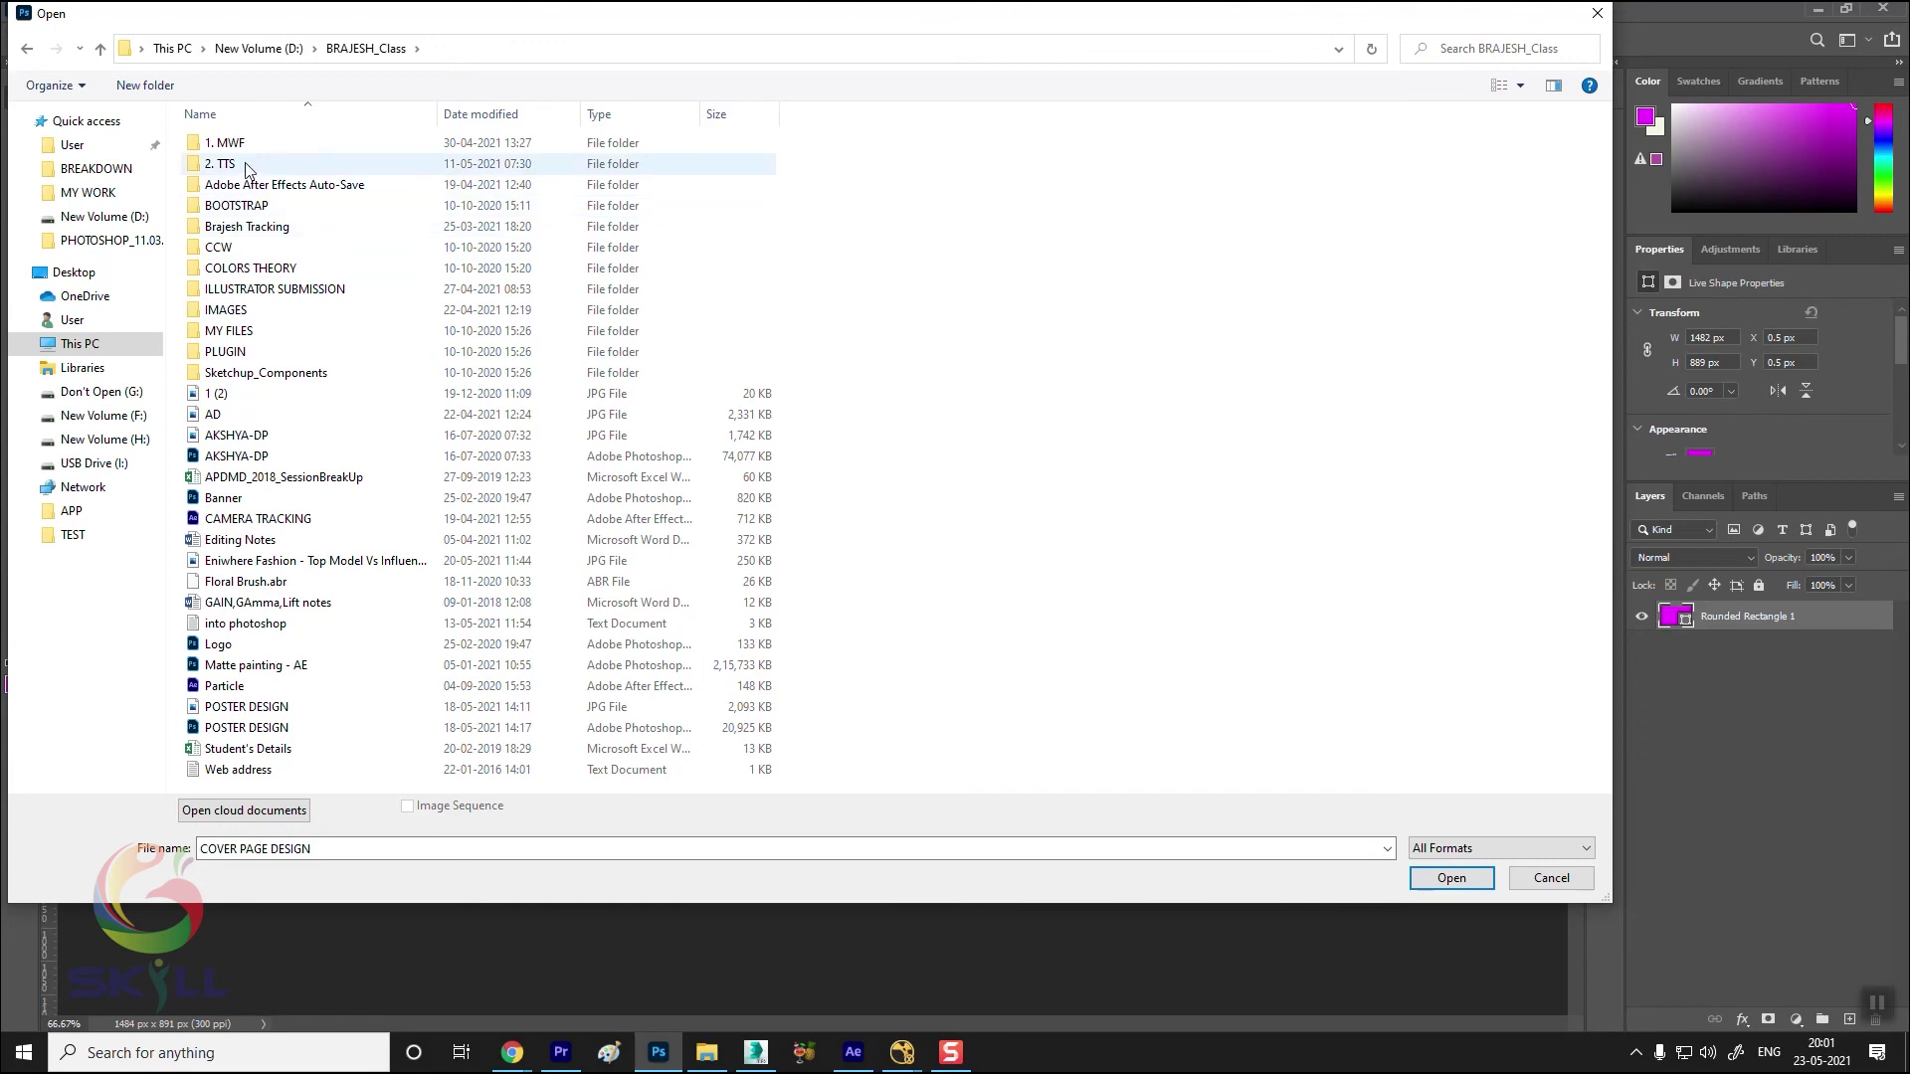
pyautogui.doubleClick(231, 310)
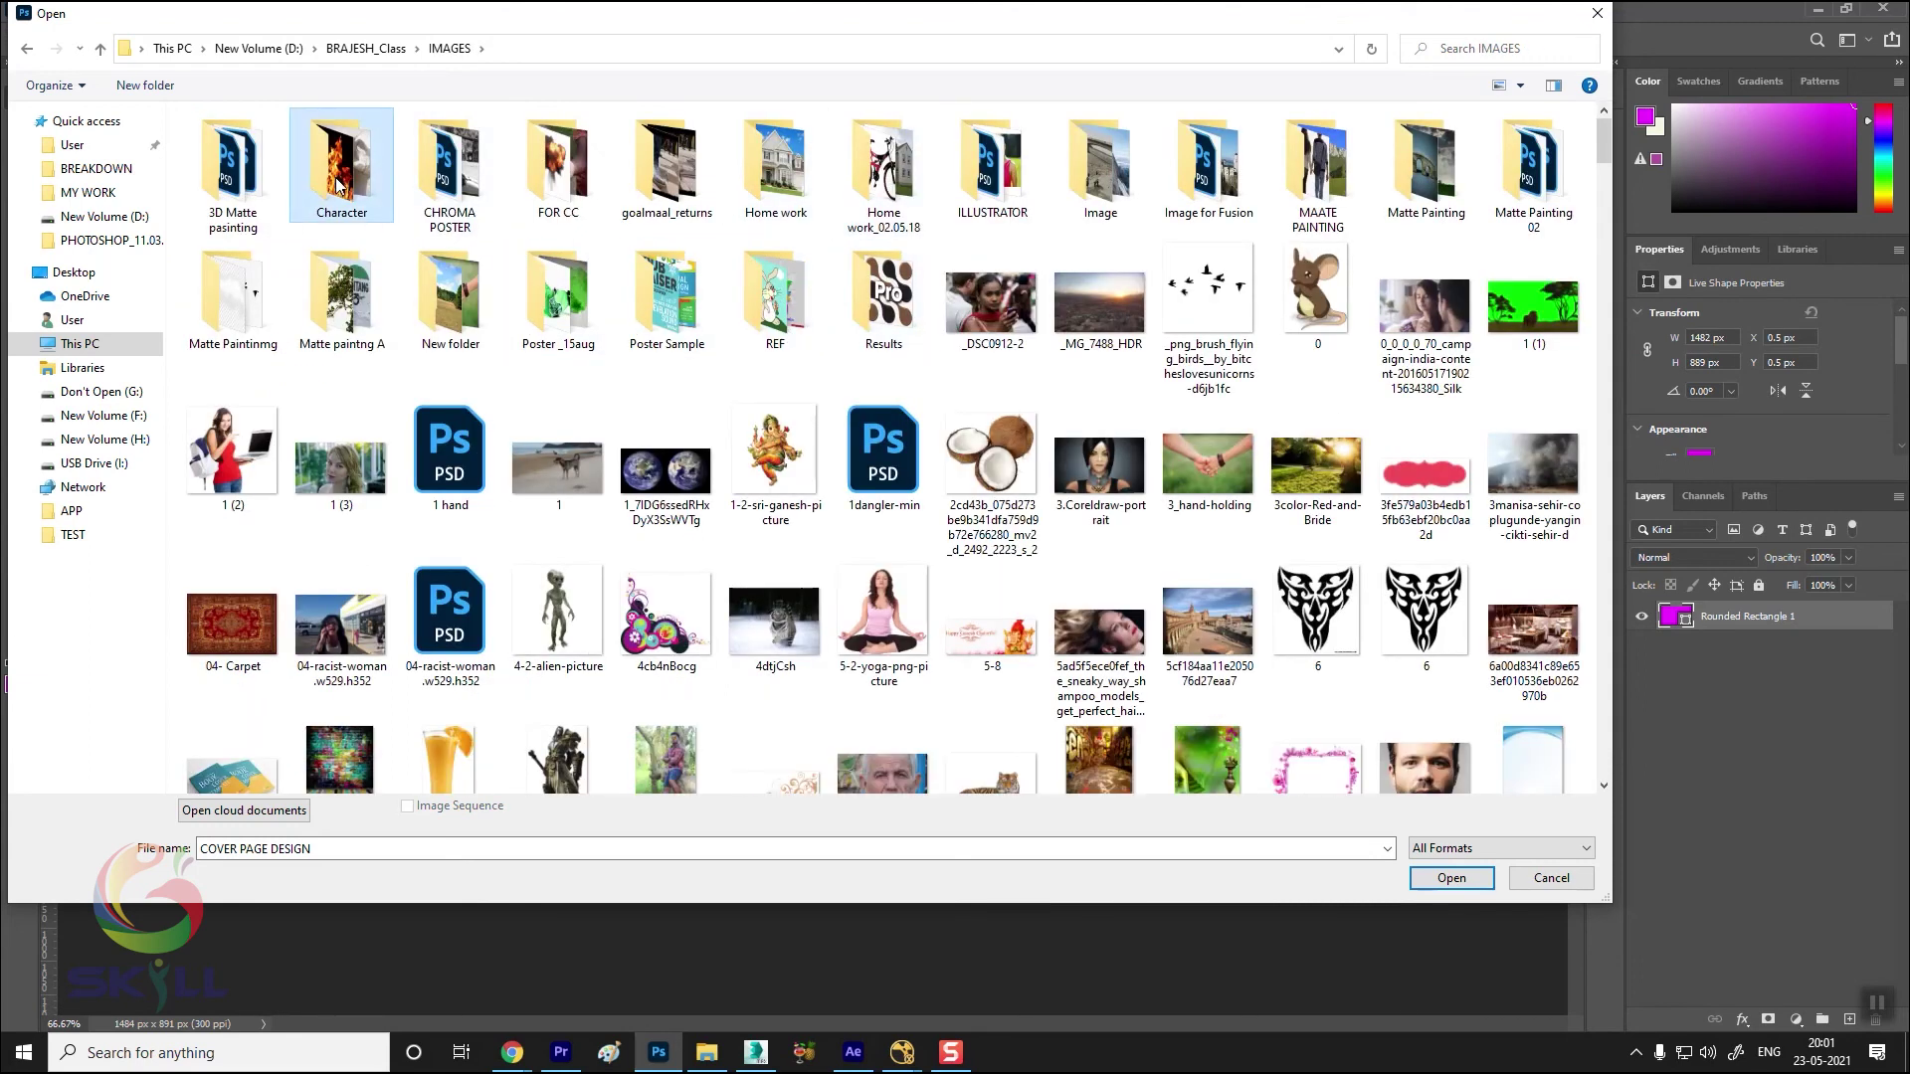
pyautogui.doubleClick(337, 184)
pyautogui.doubleClick(232, 164)
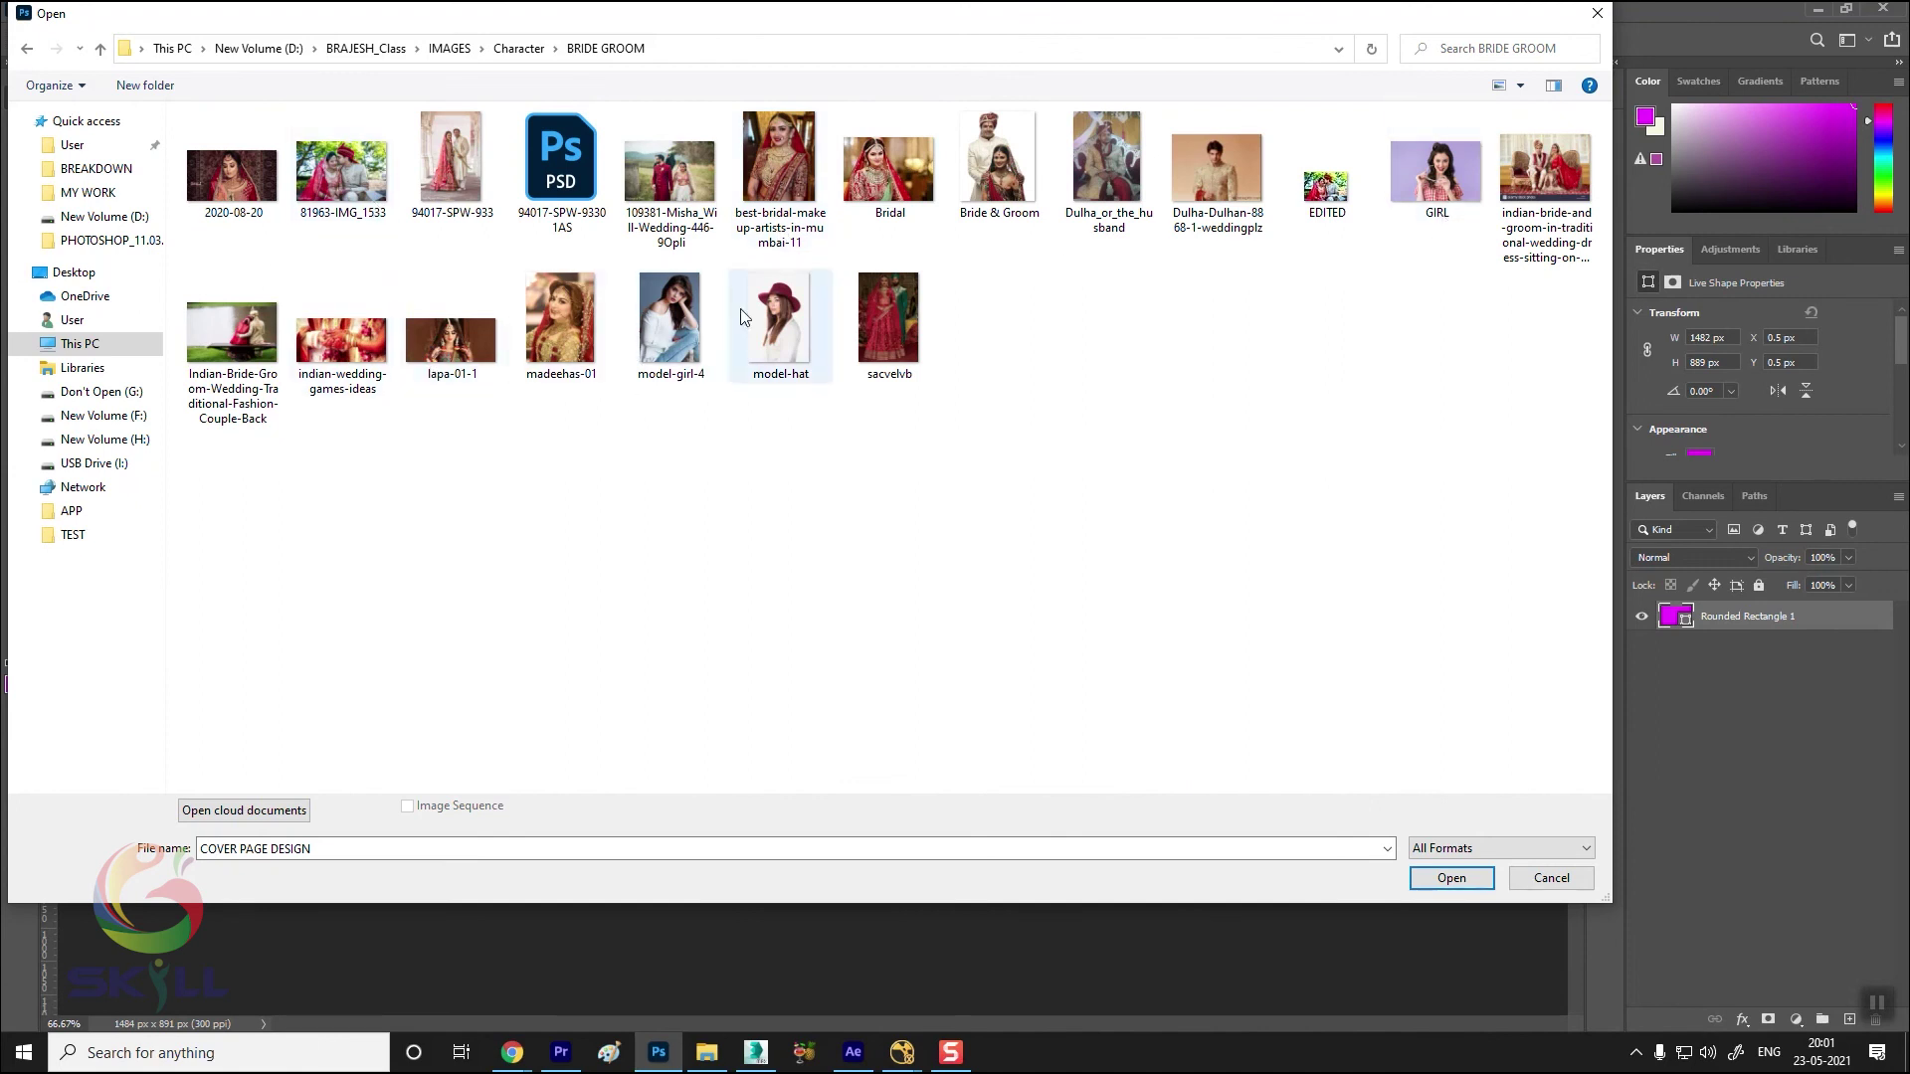
pyautogui.click(232, 169)
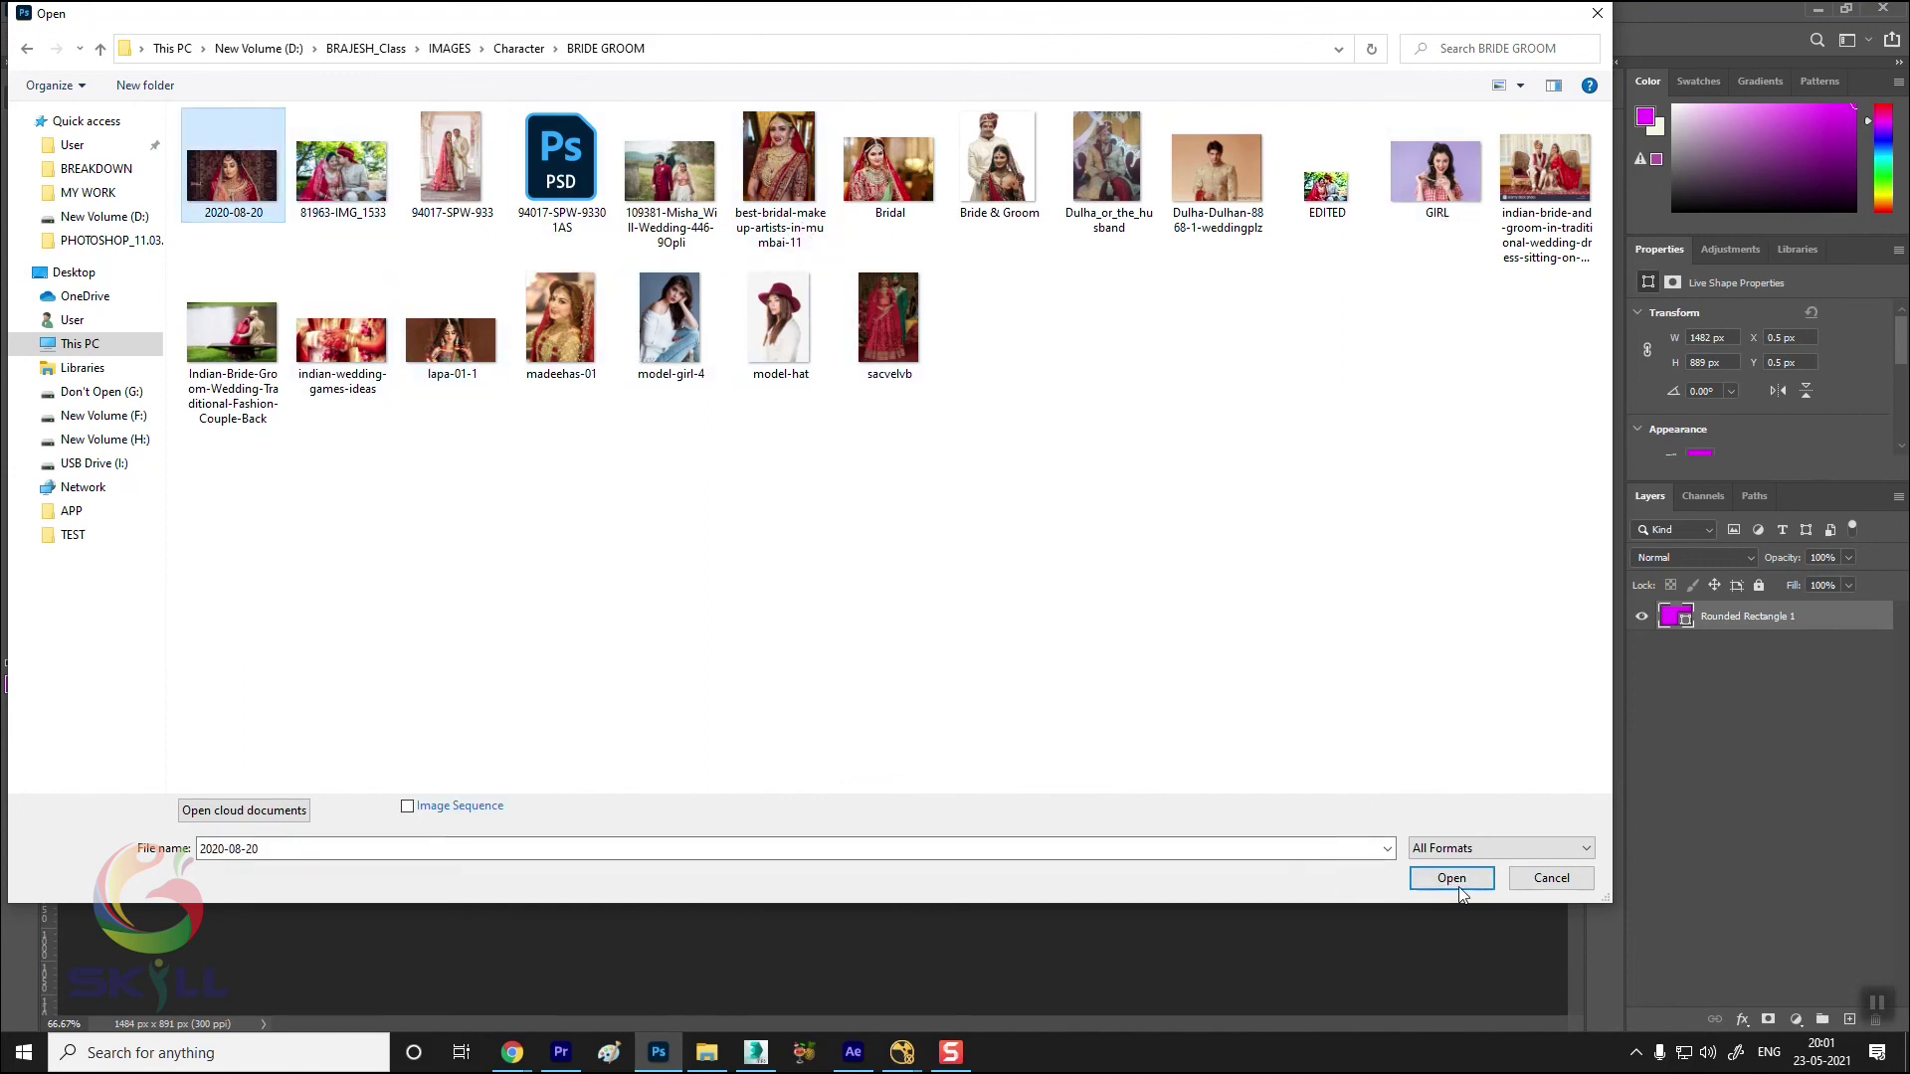
pyautogui.click(888, 169)
# Copy the Bridal photo into Rounded Rectangle 1.psb and enlarge it about 210% to cover the card
pyautogui.click(1453, 877)
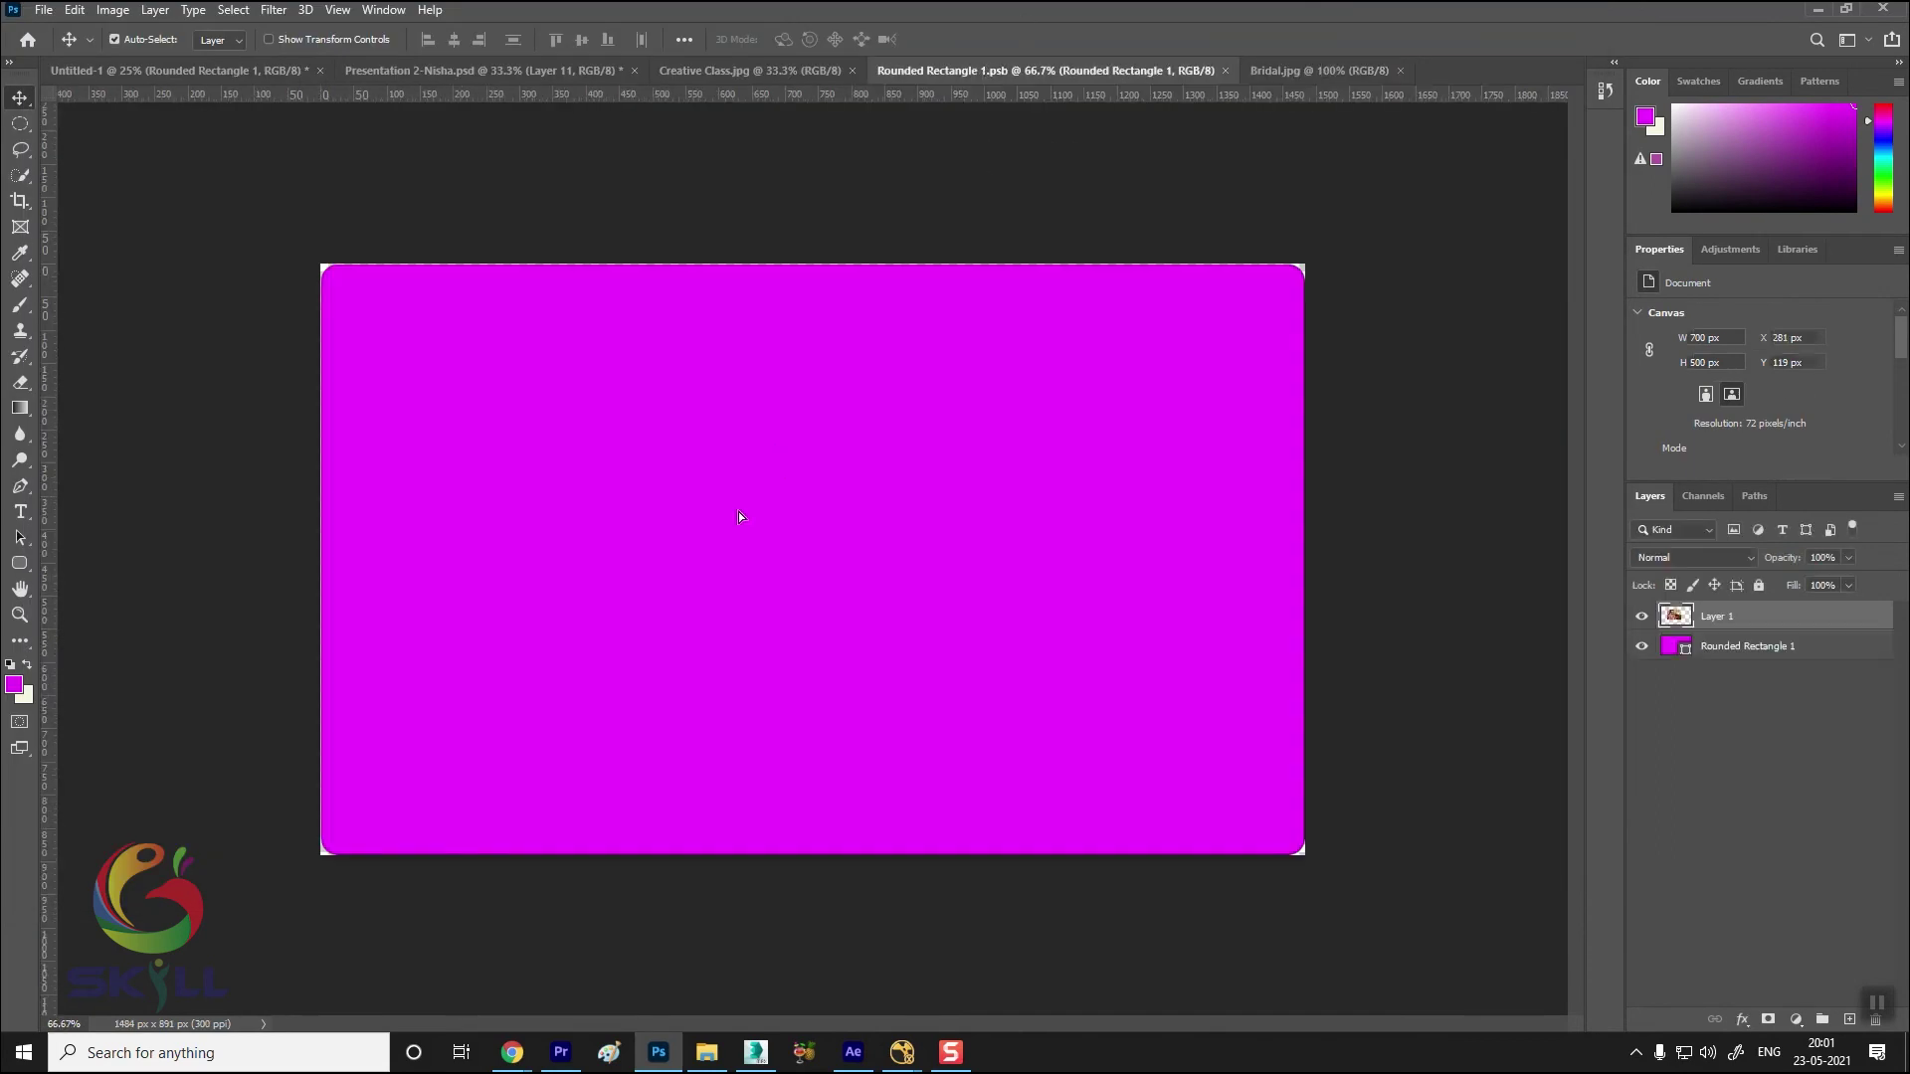
pyautogui.moveTo(1005, 54); pyautogui.dragTo(571, 451)
pyautogui.hotkey('ctrl', 't')
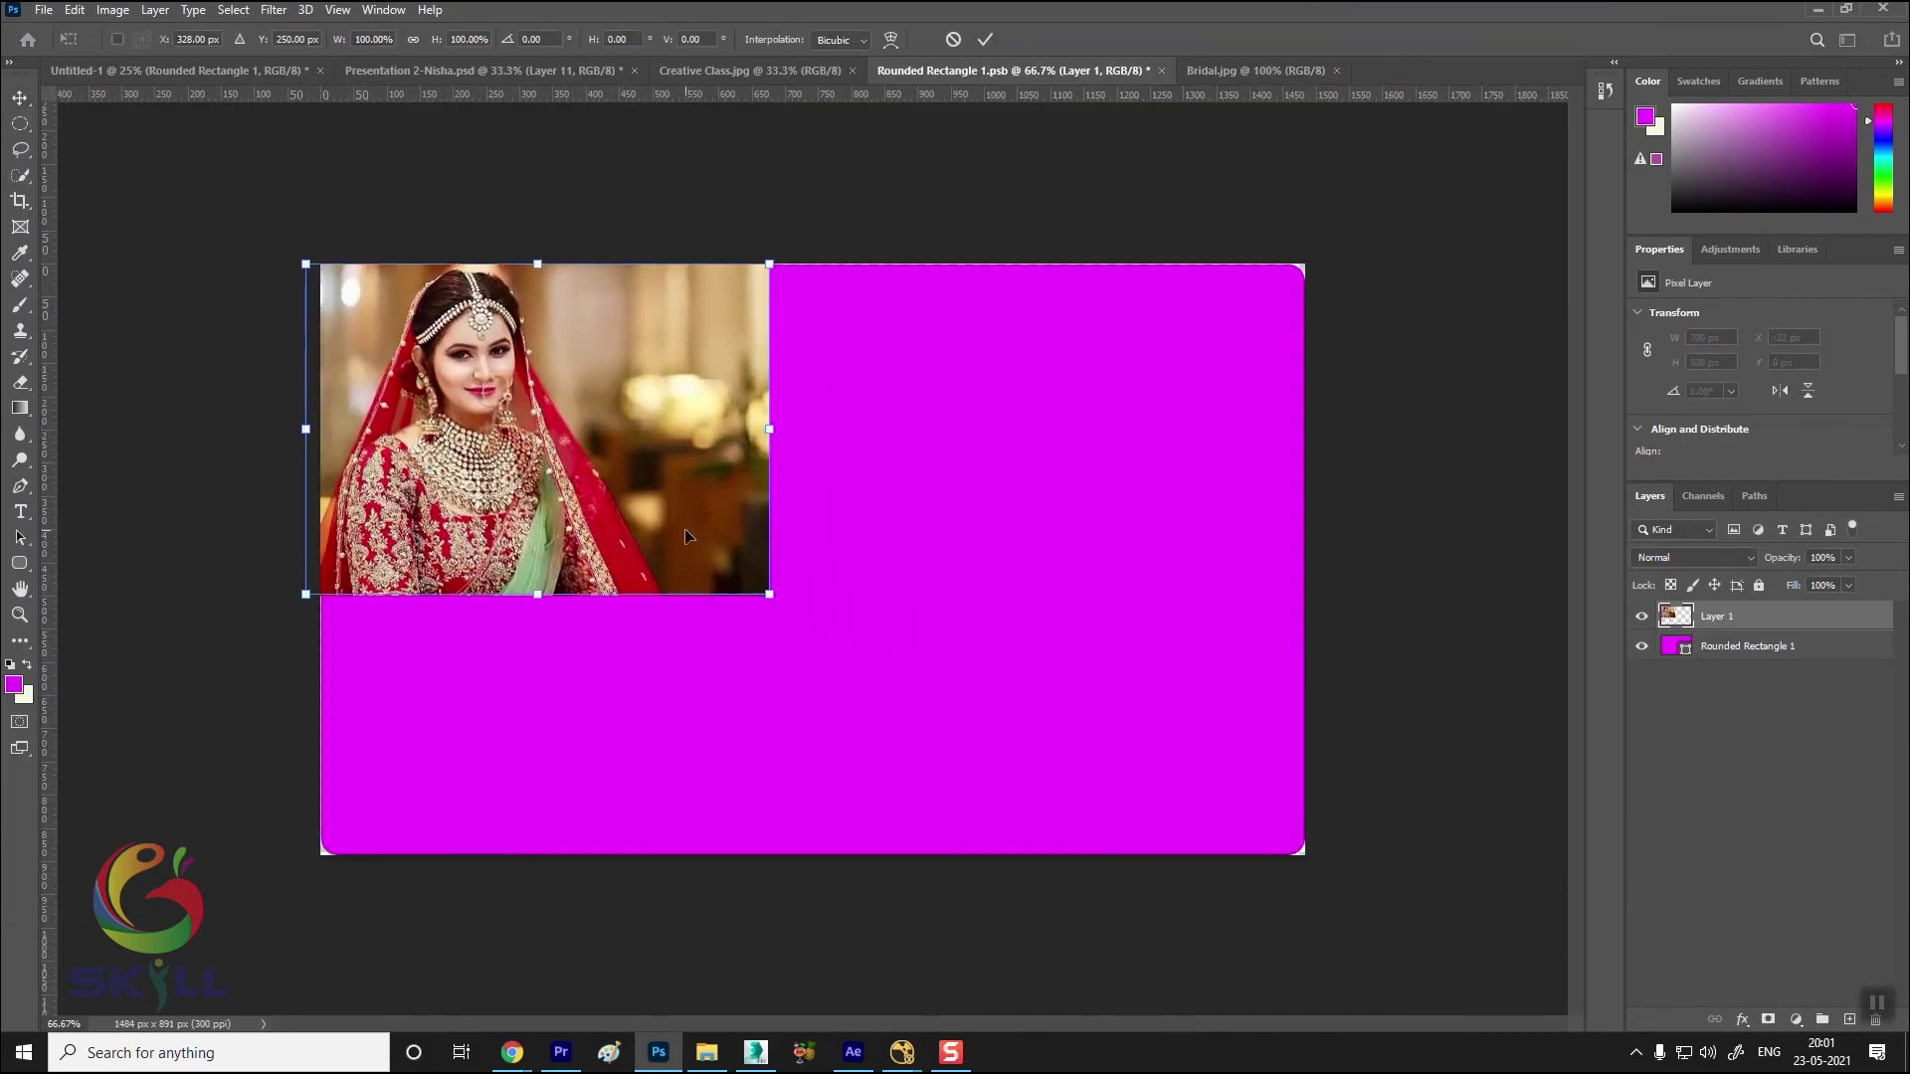
pyautogui.moveTo(751, 590); pyautogui.dragTo(1373, 916)
pyautogui.moveTo(835, 607)
pyautogui.mouseDown()
pyautogui.moveTo(938, 639)
pyautogui.moveTo(833, 587)
pyautogui.mouseUp()
pyautogui.press('Return')
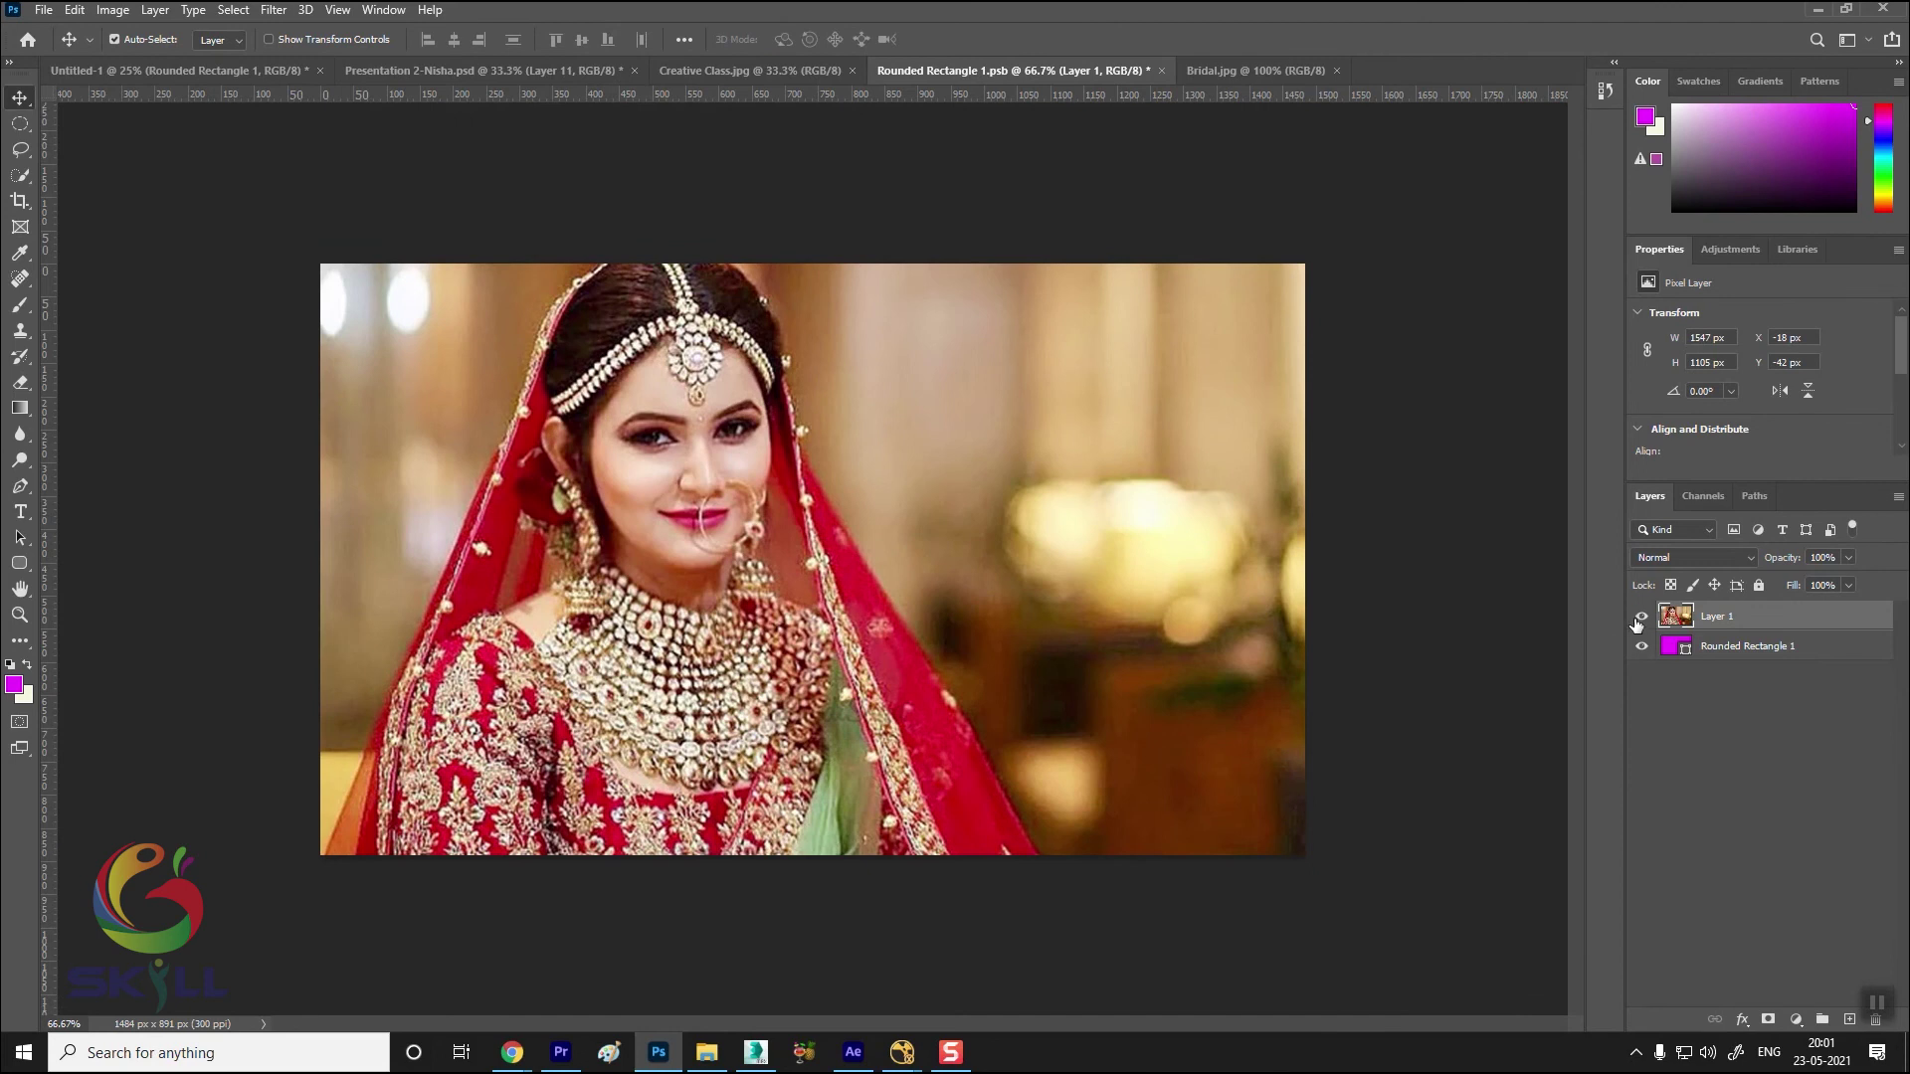
# Clip the bride photo to the rounded card shape and close the smart object document
pyautogui.click(1640, 617)
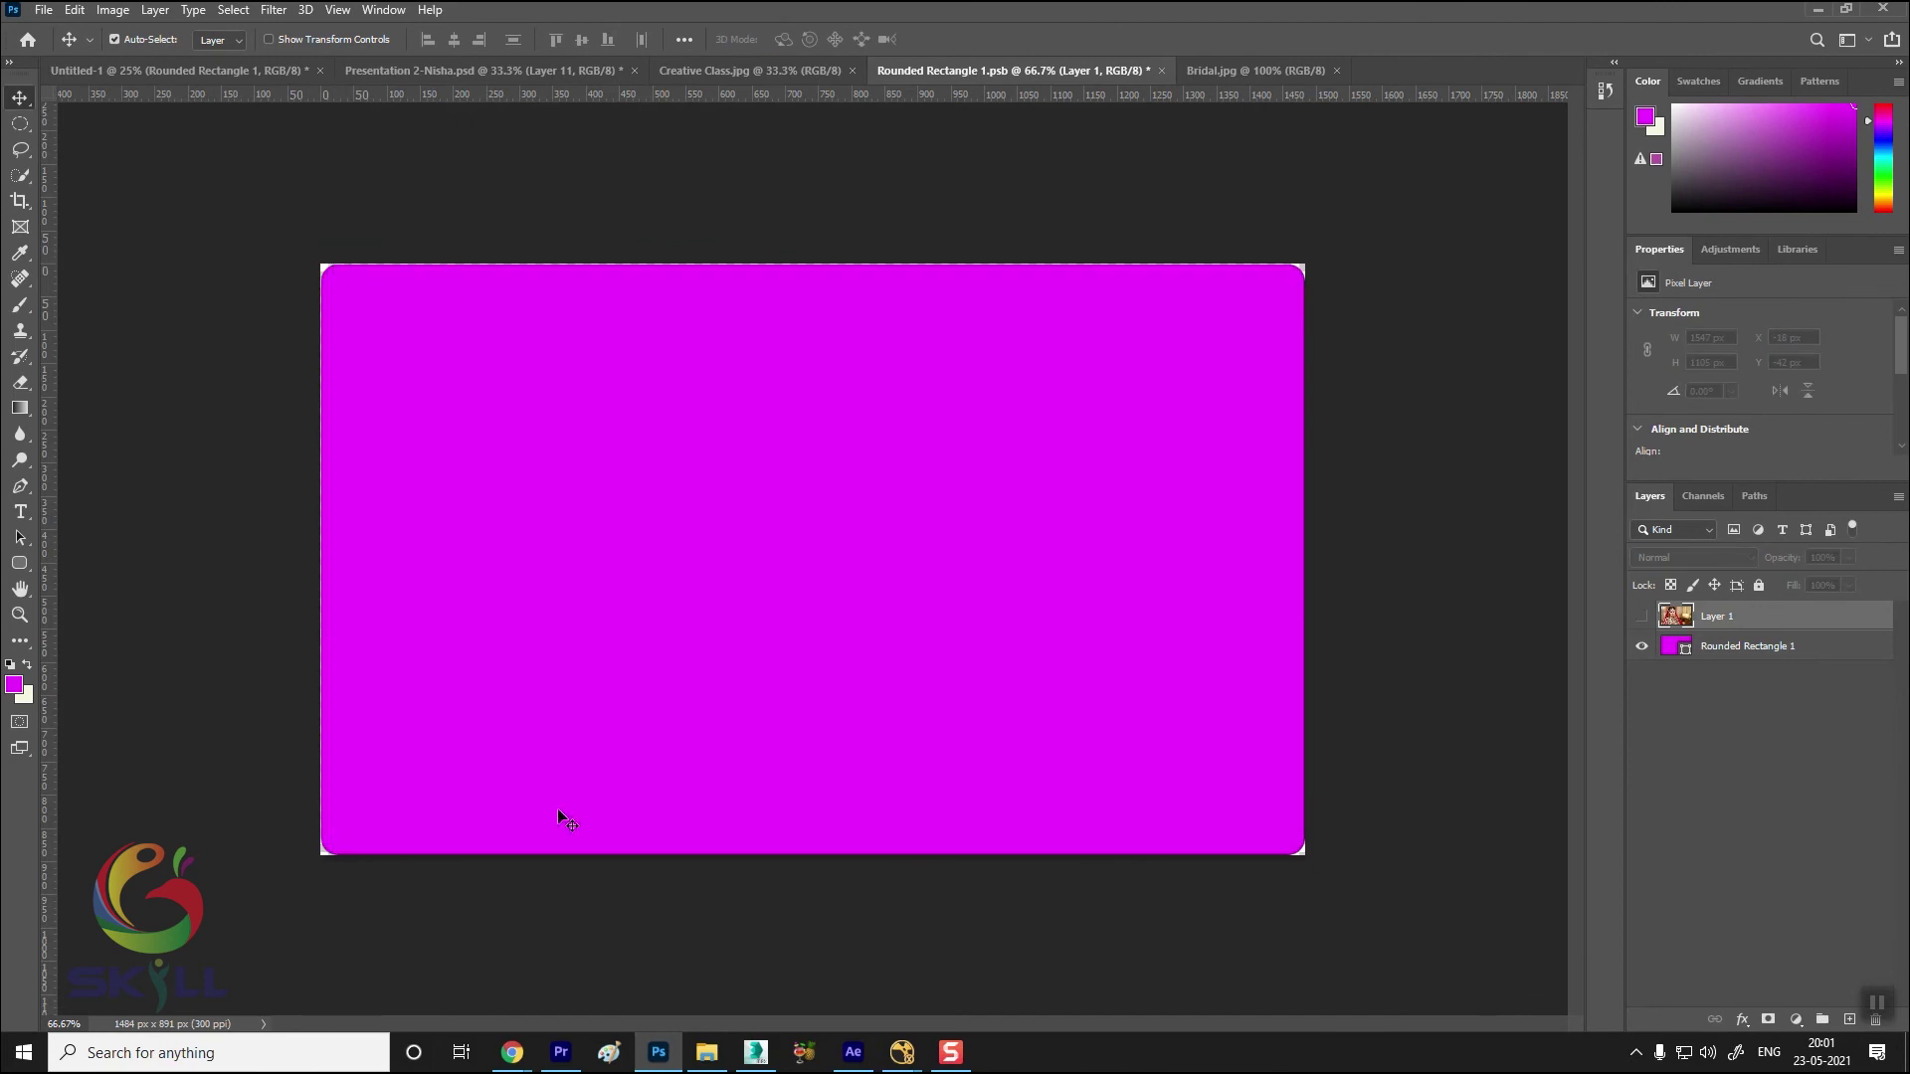
pyautogui.click(1642, 615)
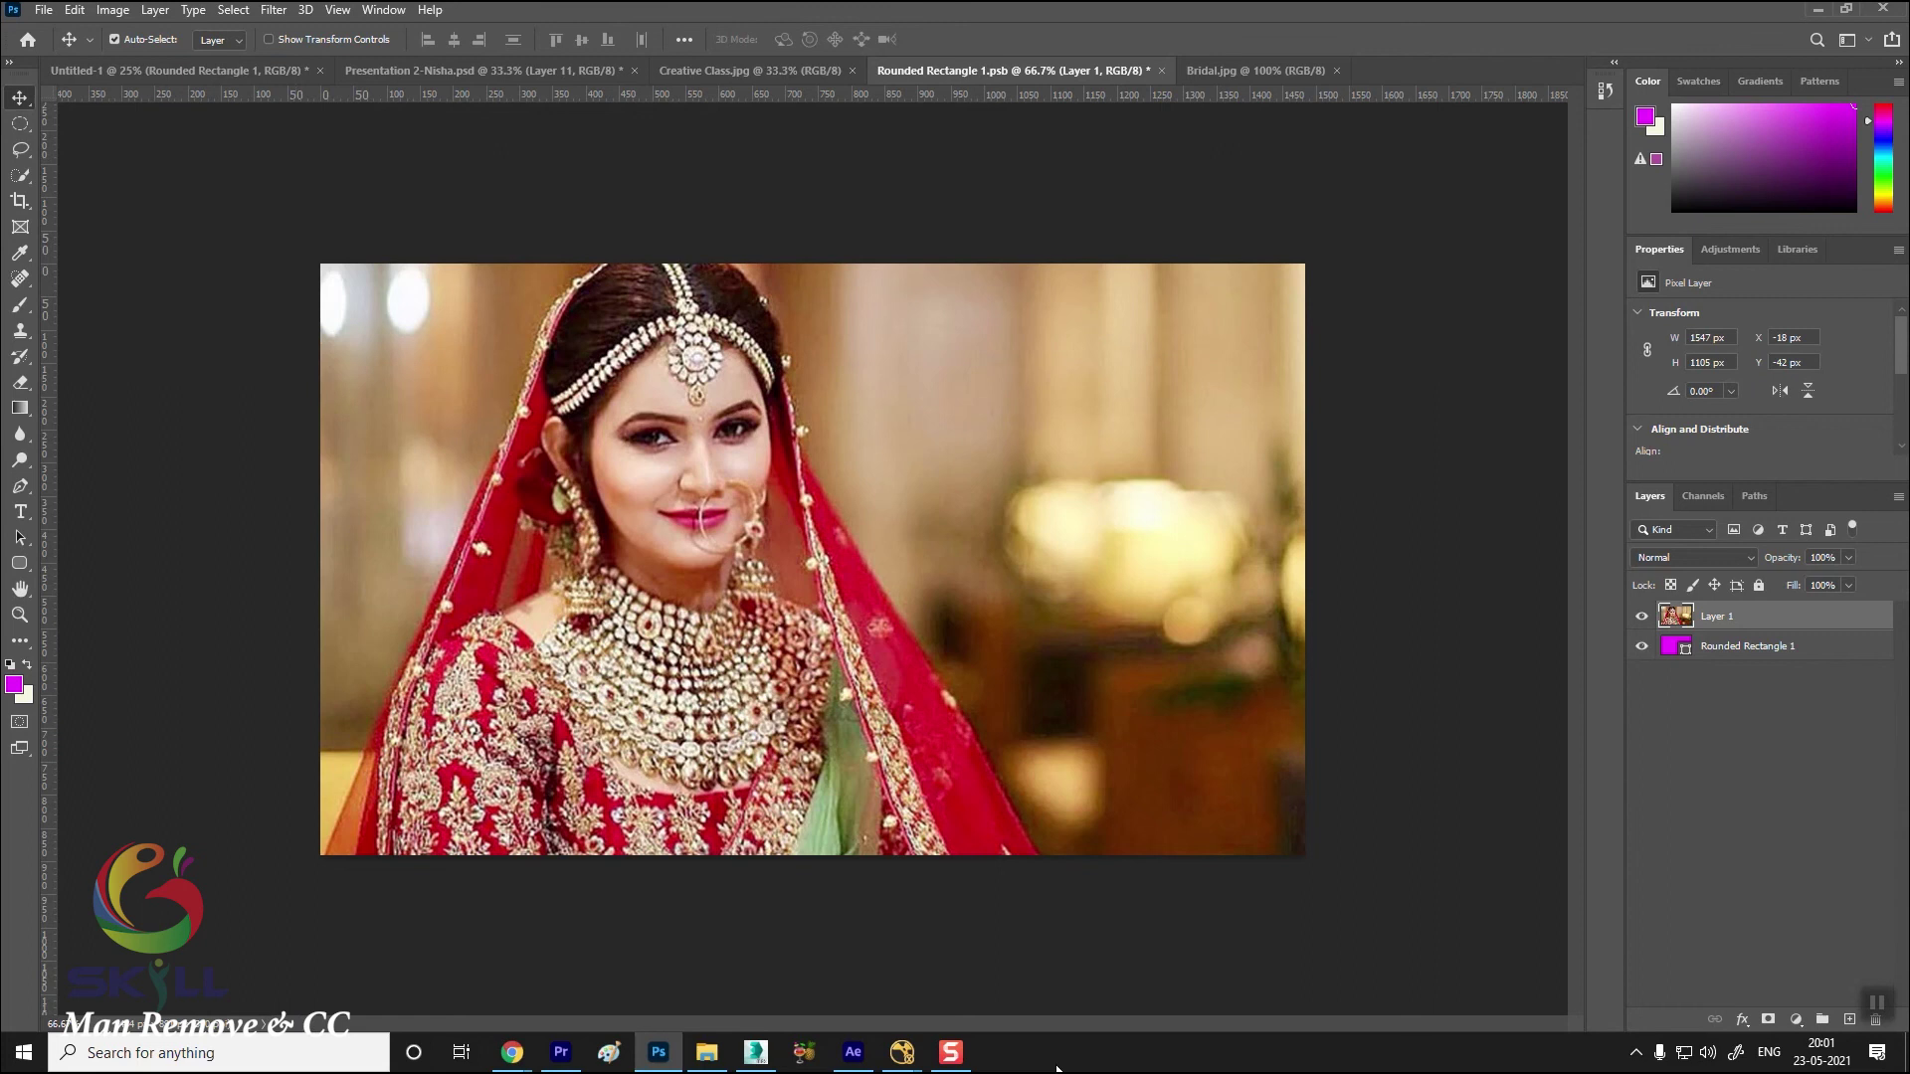
pyautogui.keyDown('alt'); pyautogui.click(1830, 628); pyautogui.keyUp('alt')
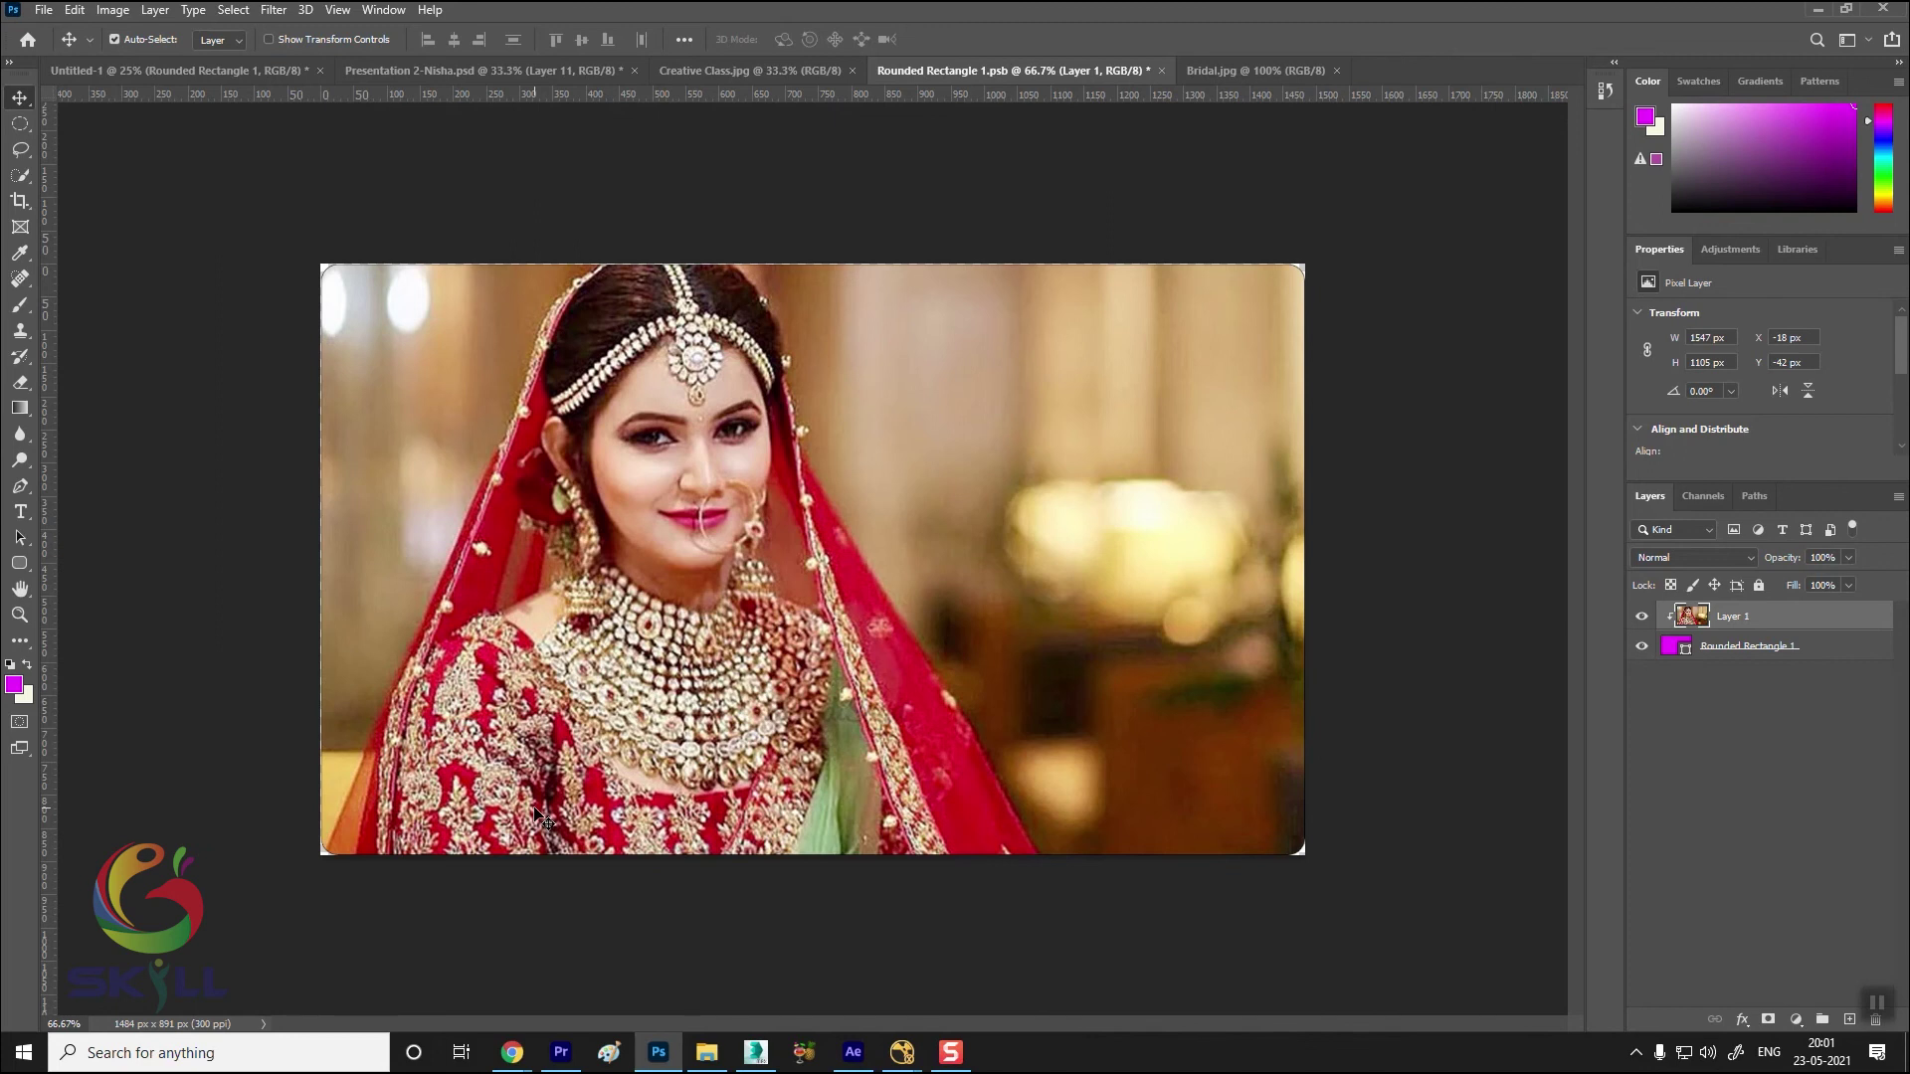
pyautogui.click(1162, 71)
# Save the smart object changes and return to the Untitled-1 mockup
pyautogui.click(868, 390)
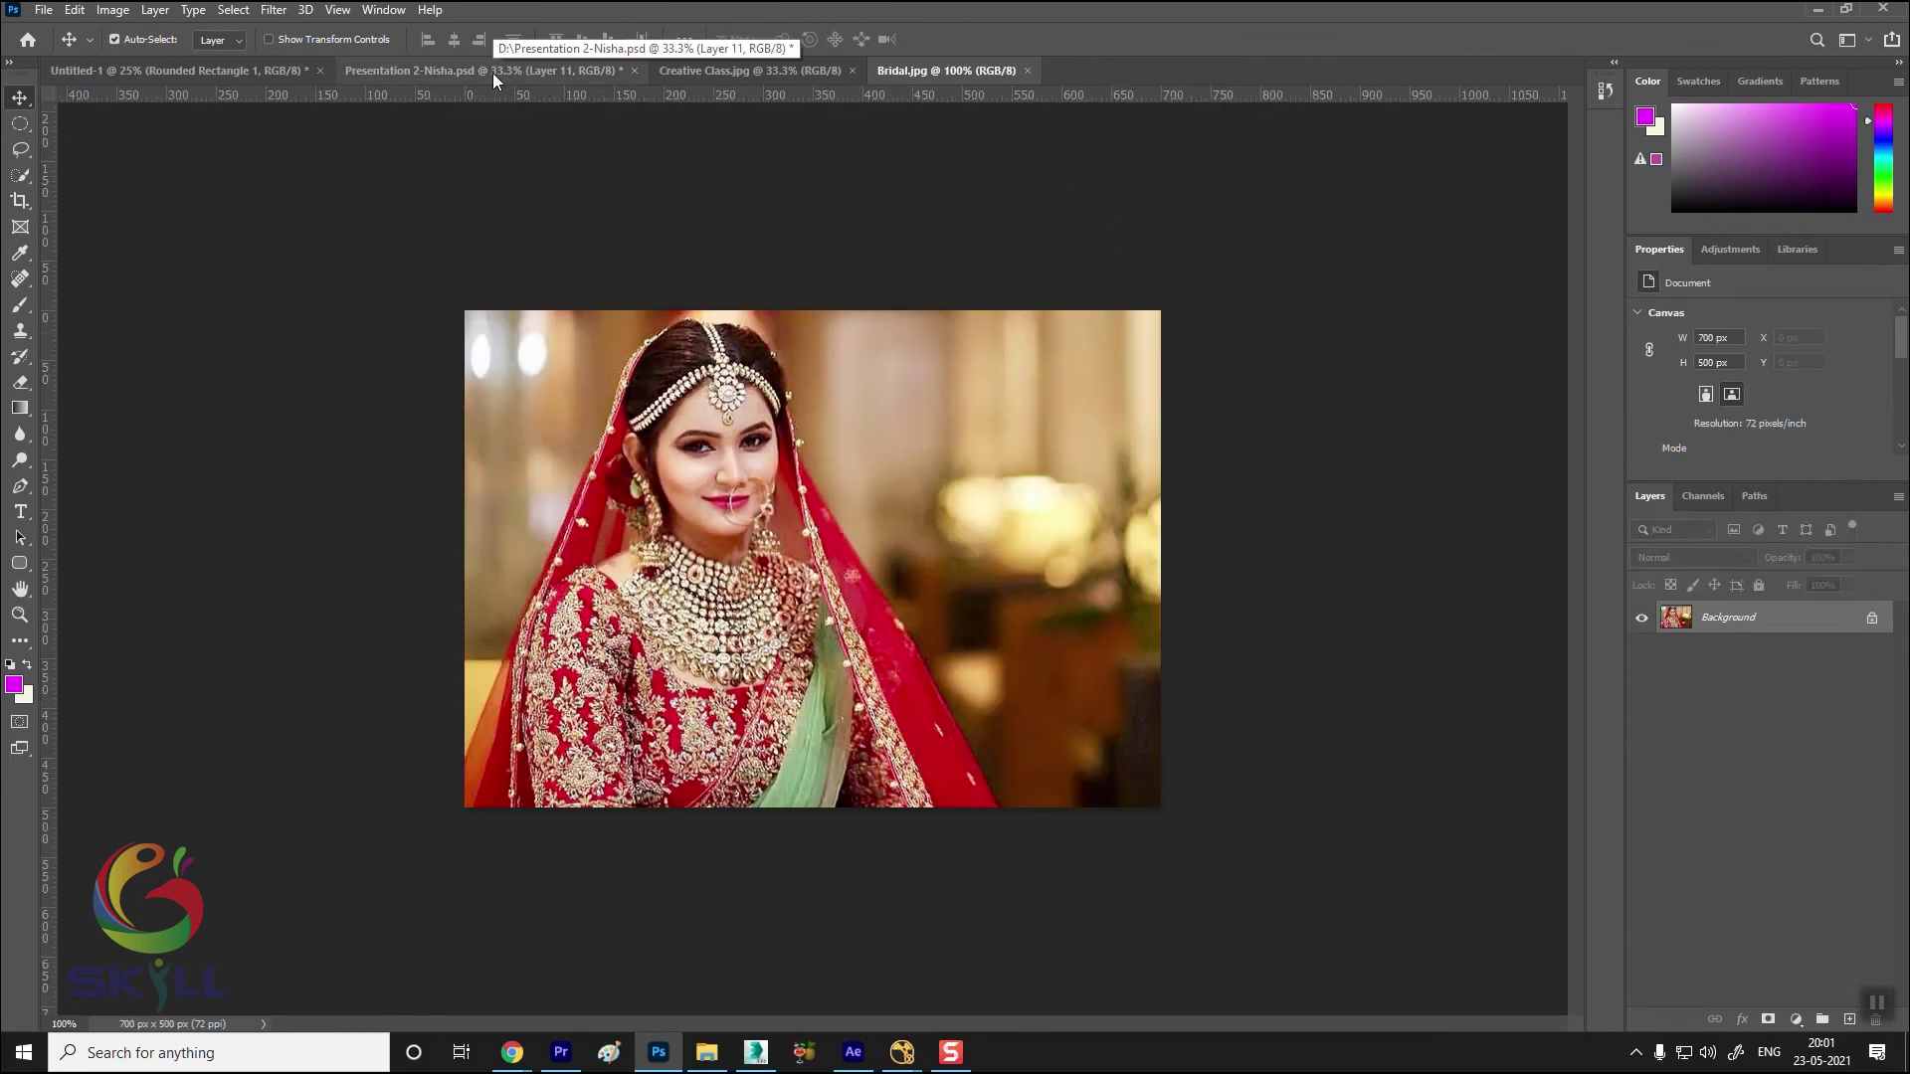
pyautogui.click(201, 72)
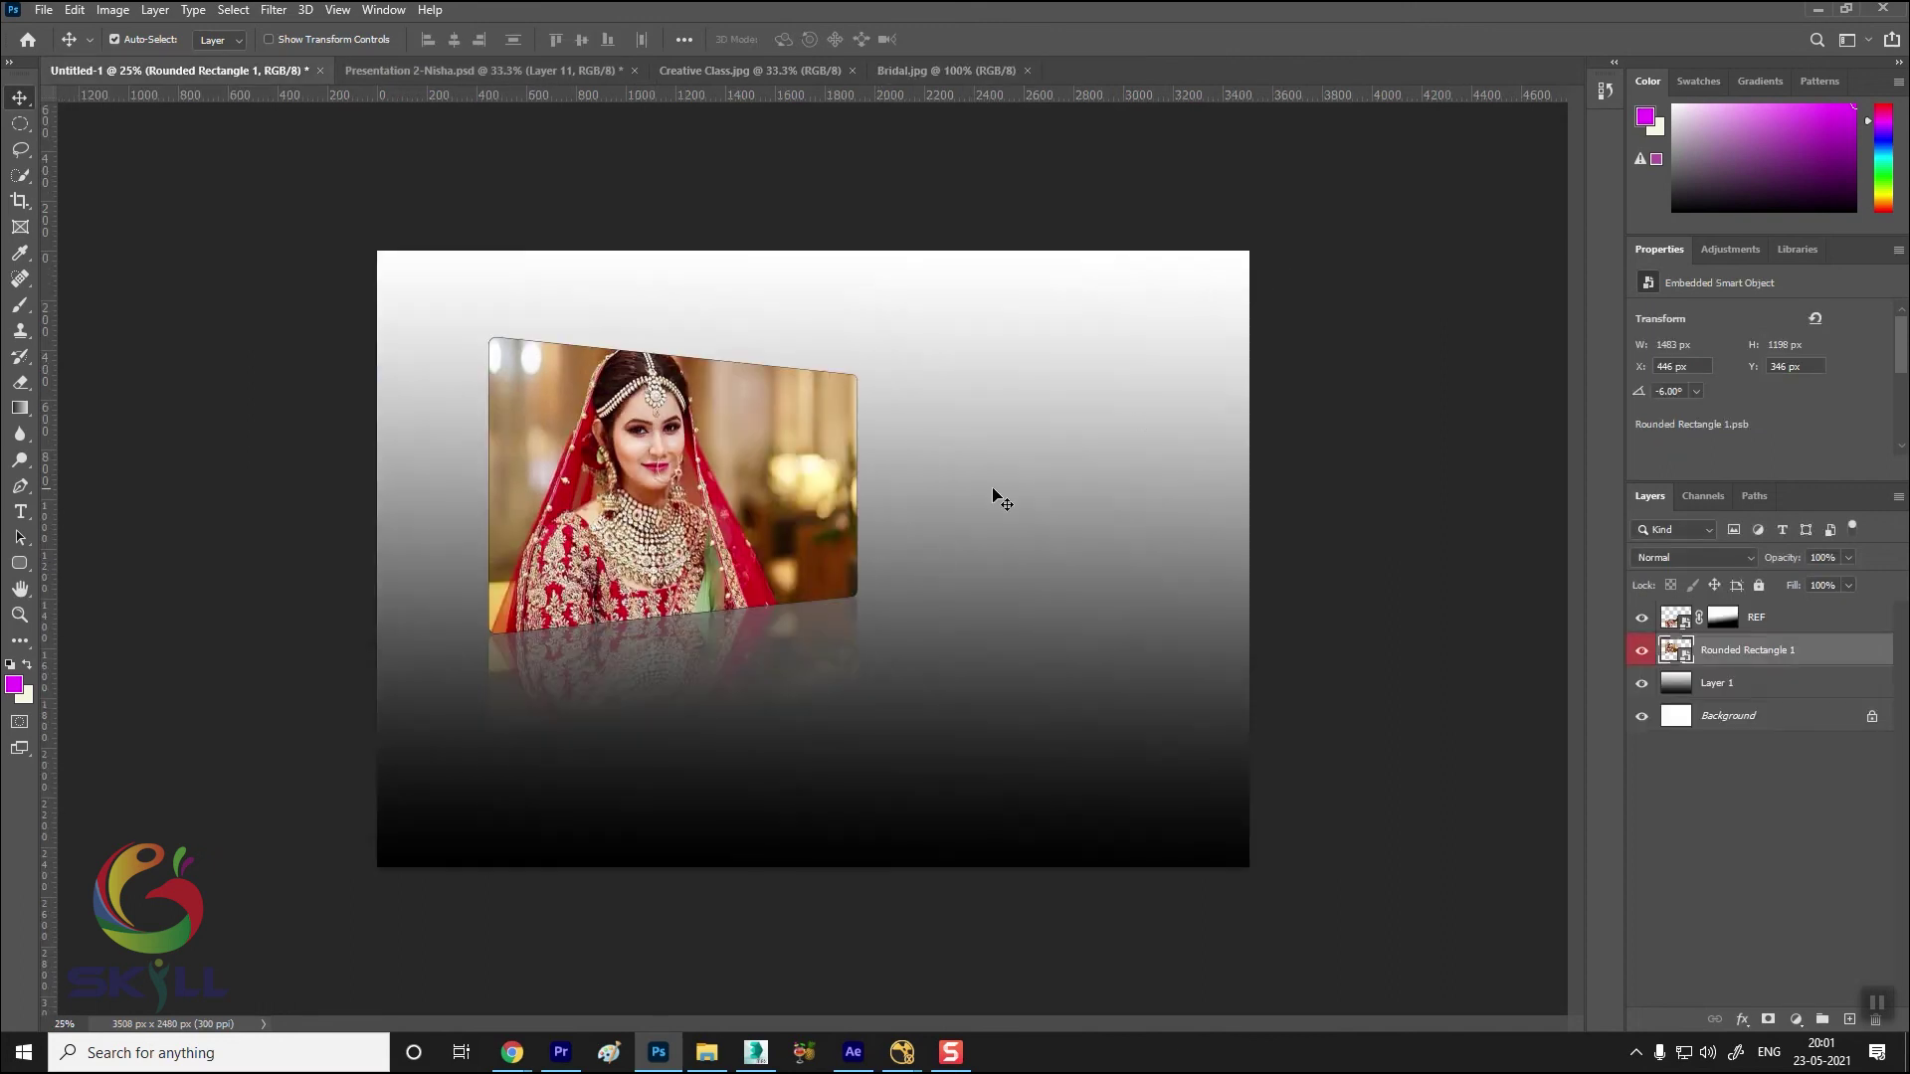